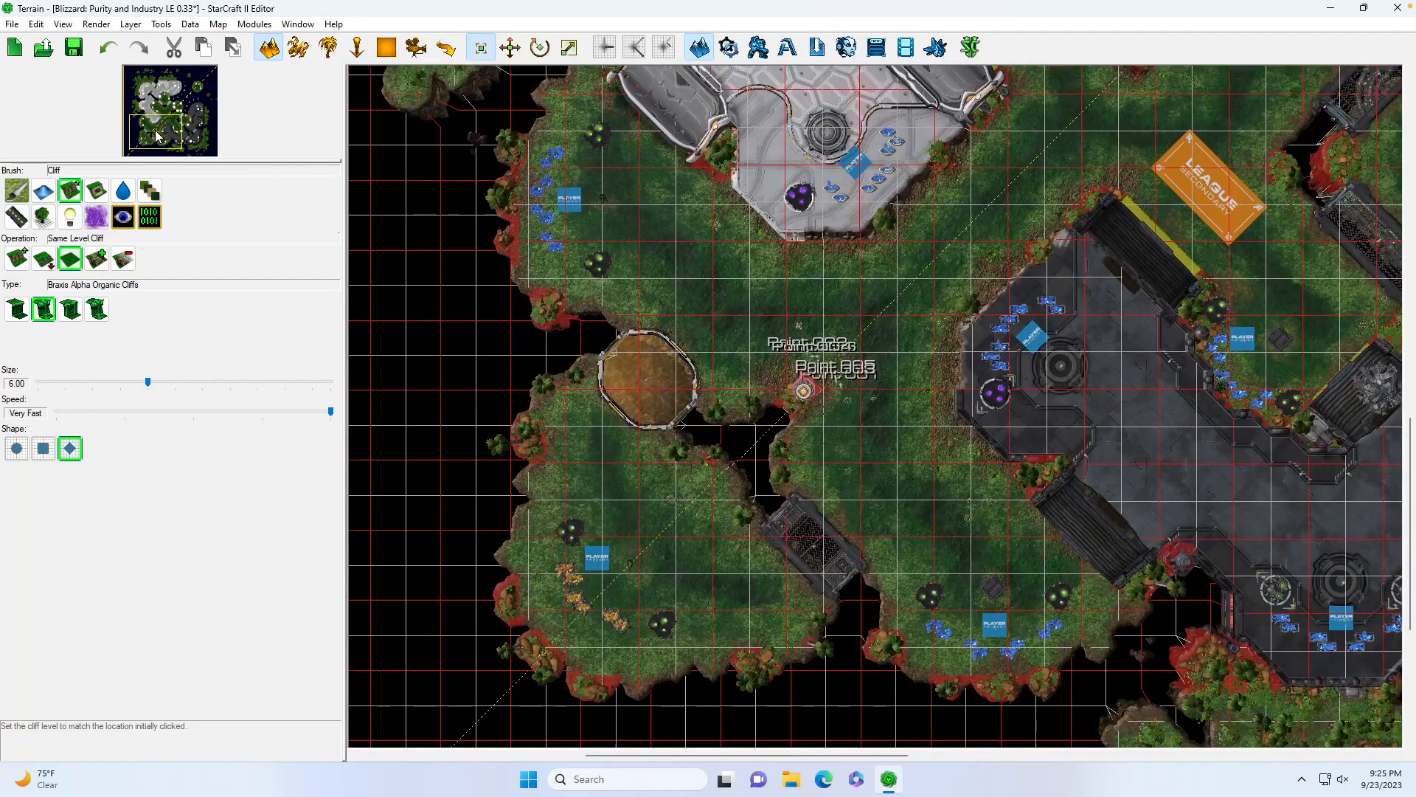
# Examine the white and dark bases and the grass lanes between them across the southwestern part of the map
pyautogui.moveTo(156, 135); pyautogui.dragTo(170, 135)
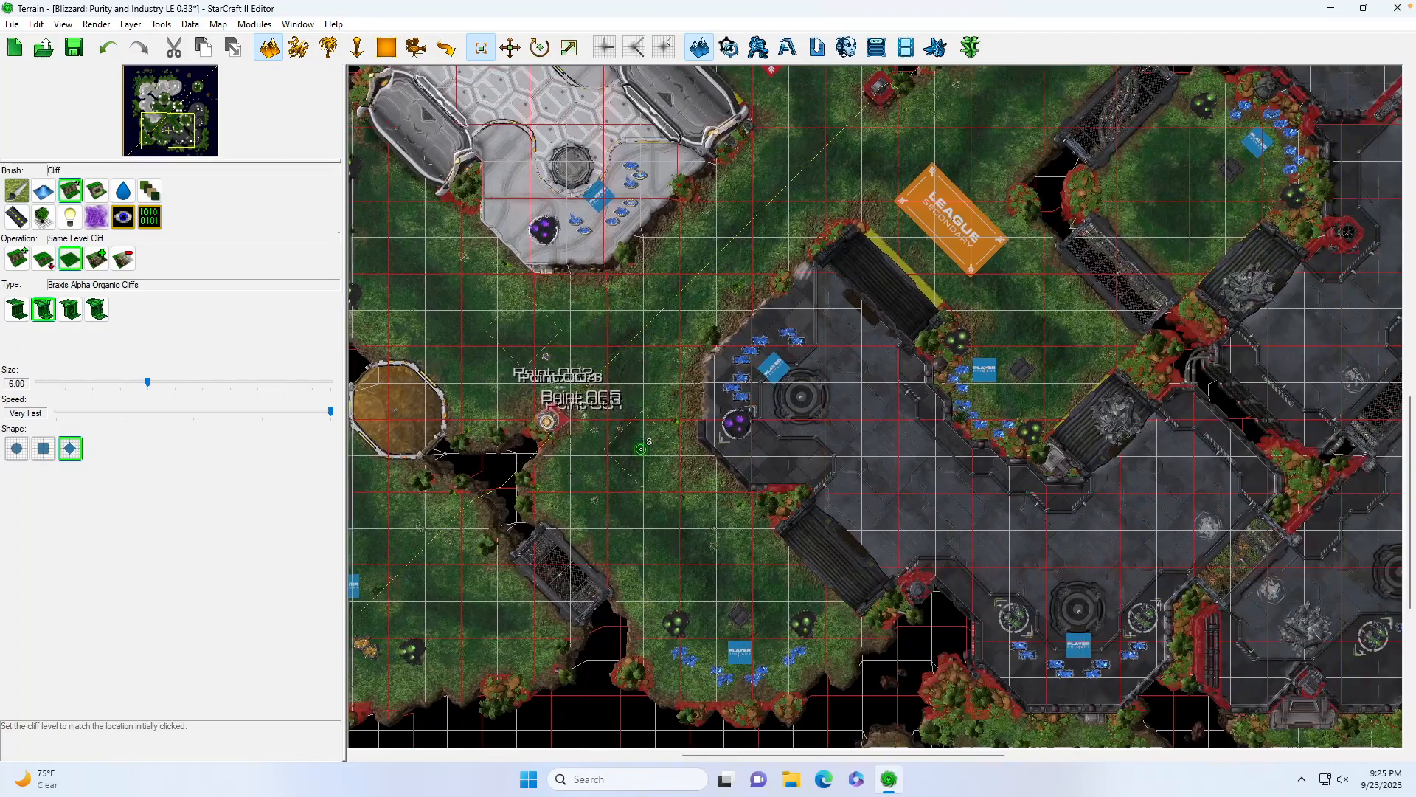
pyautogui.scroll(2, 638, 442)
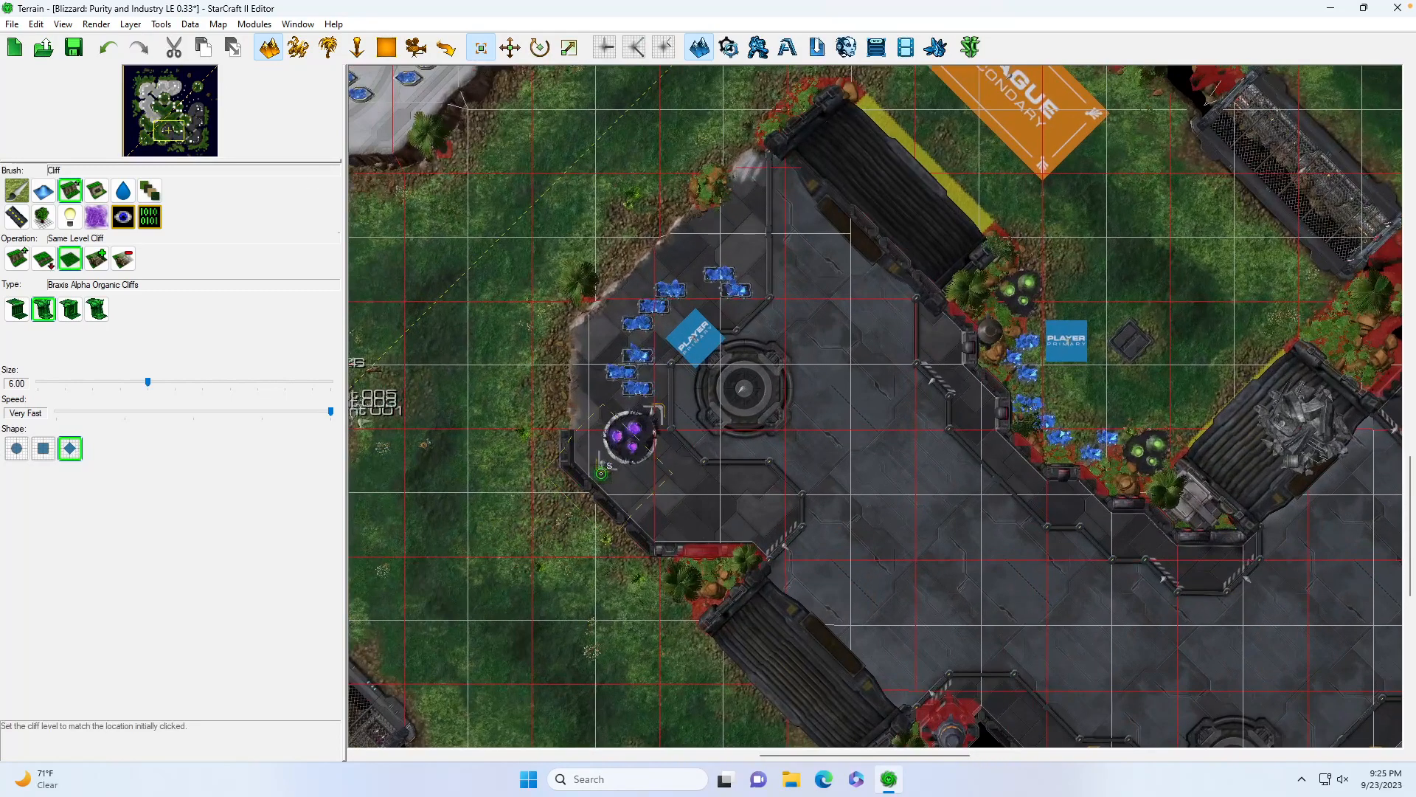
pyautogui.scroll(-1, 563, 489)
pyautogui.scroll(-1, 507, 482)
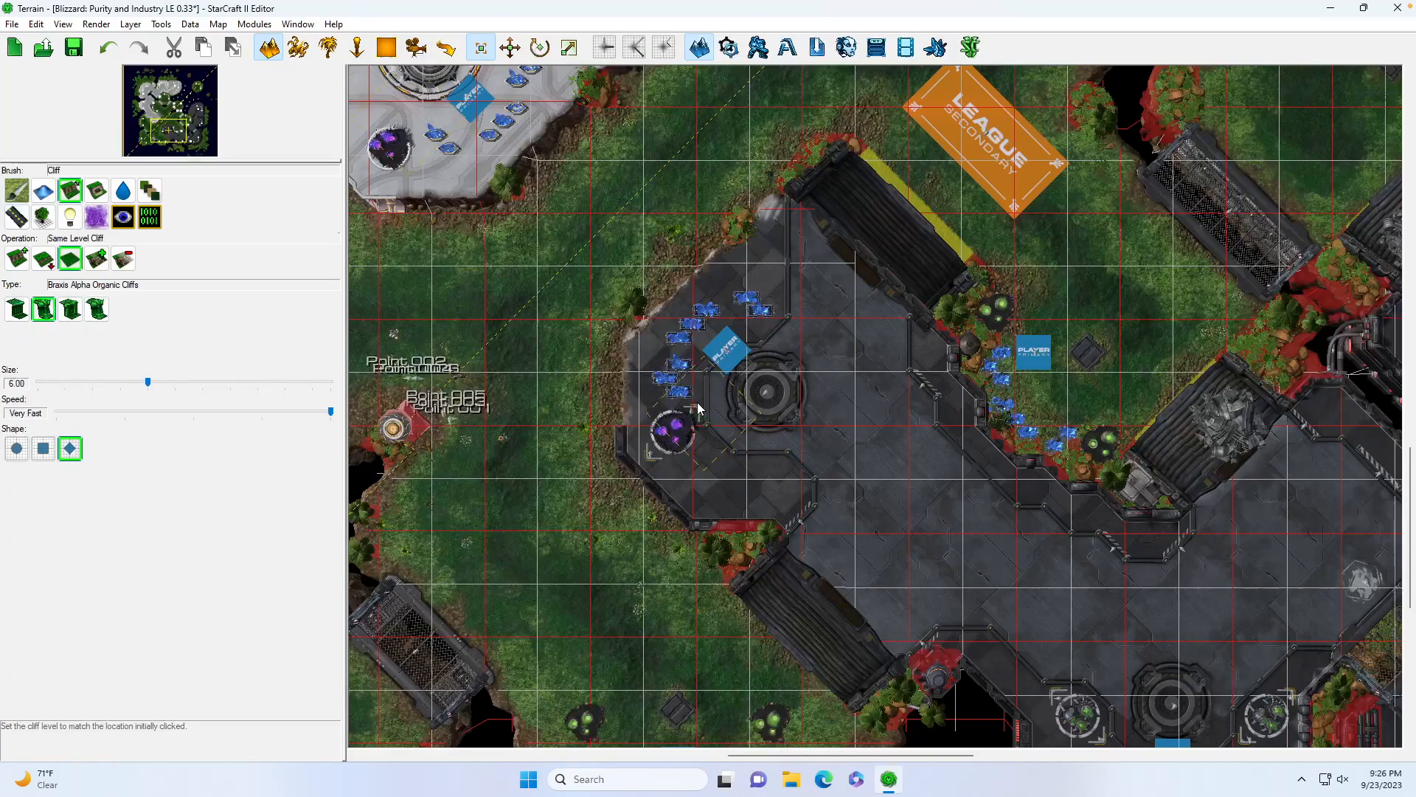
pyautogui.click(156, 123)
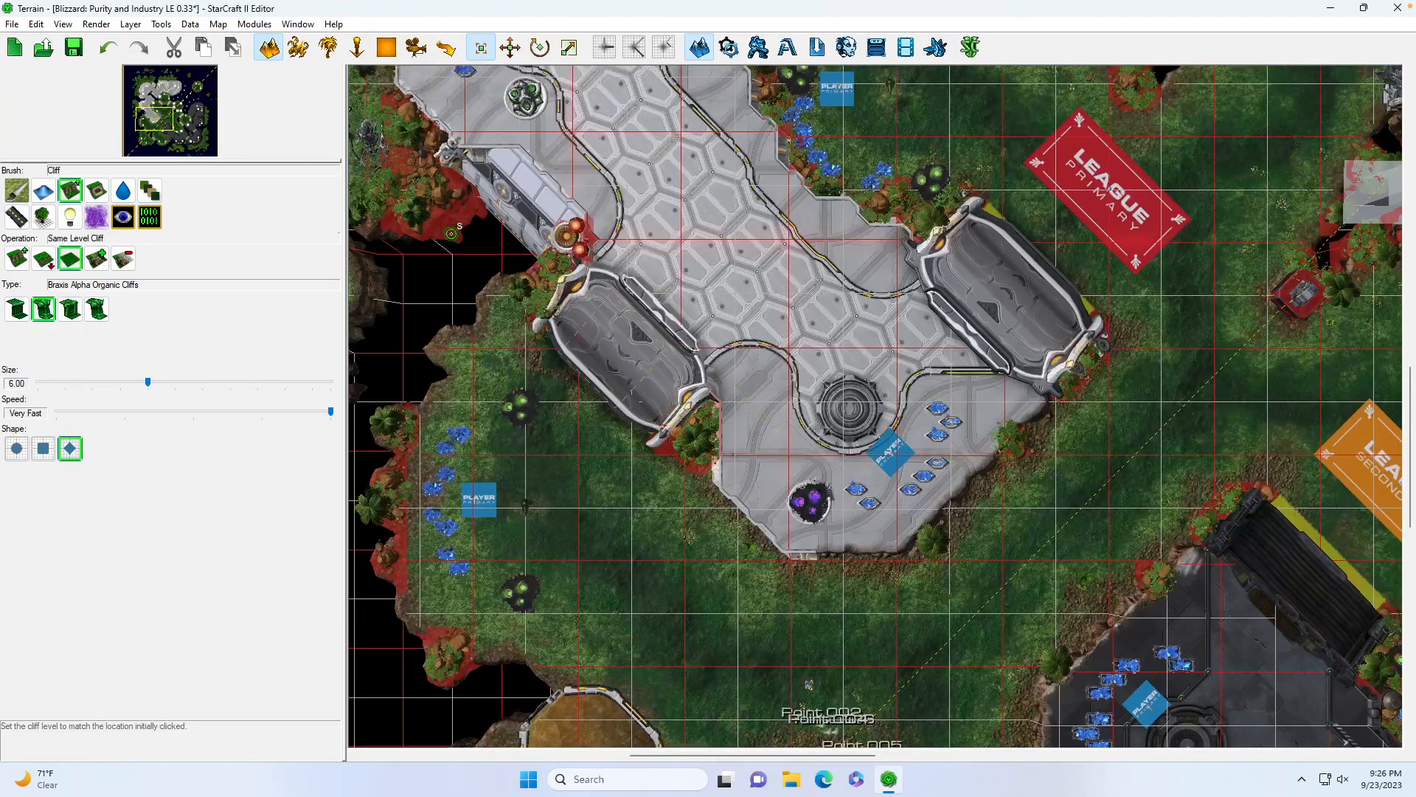
pyautogui.moveTo(147, 103); pyautogui.dragTo(188, 130)
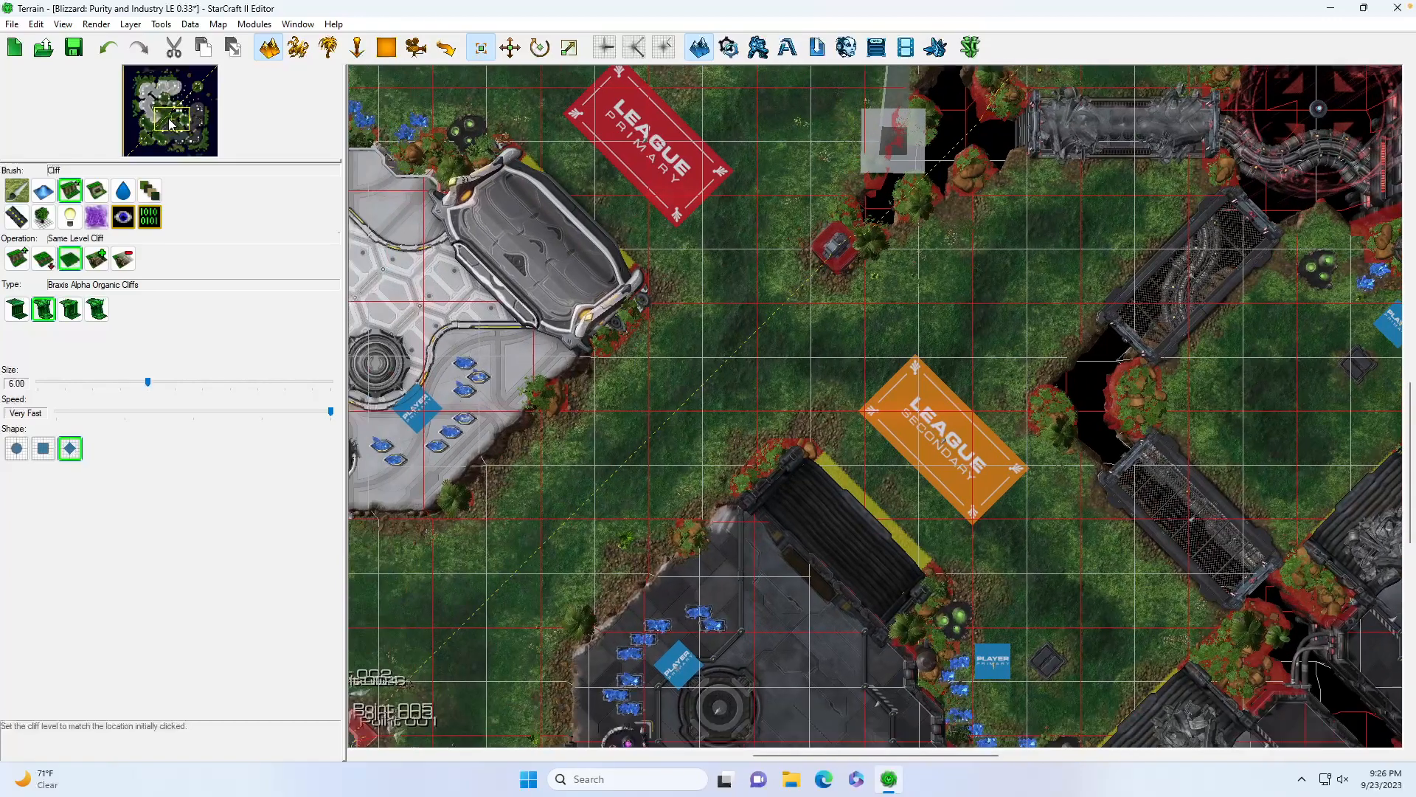
pyautogui.moveTo(170, 123); pyautogui.dragTo(163, 127)
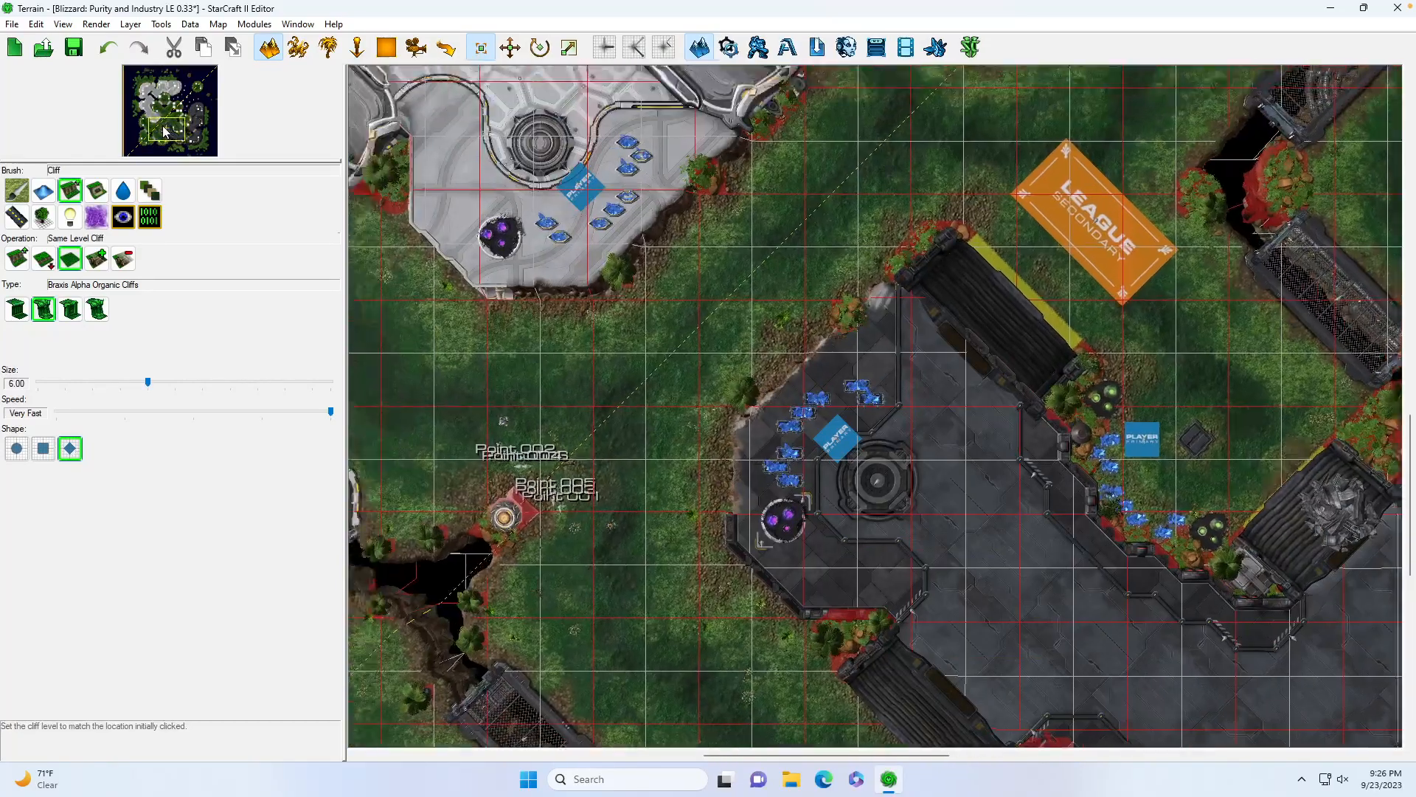
pyautogui.scroll(2, 794, 350)
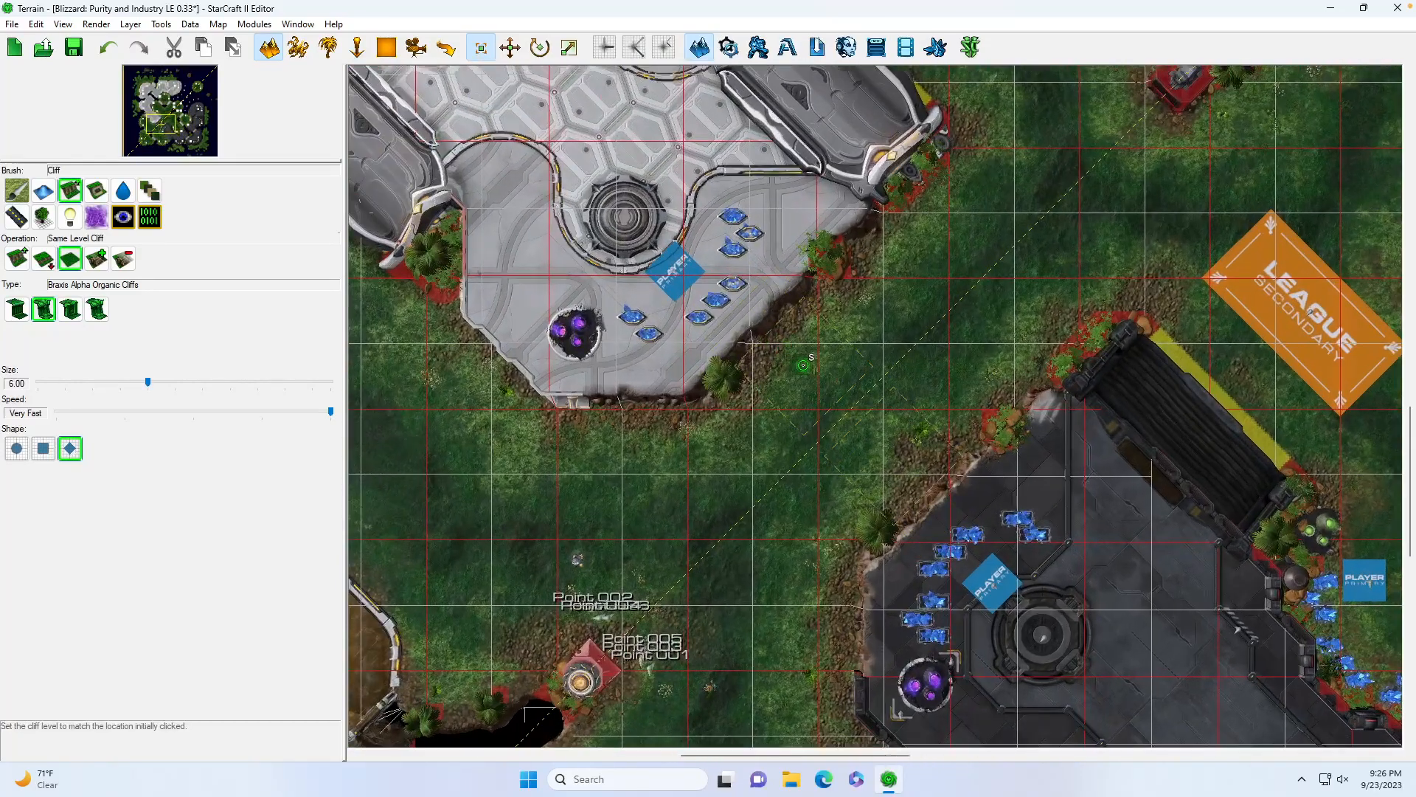
pyautogui.scroll(-1, 803, 365)
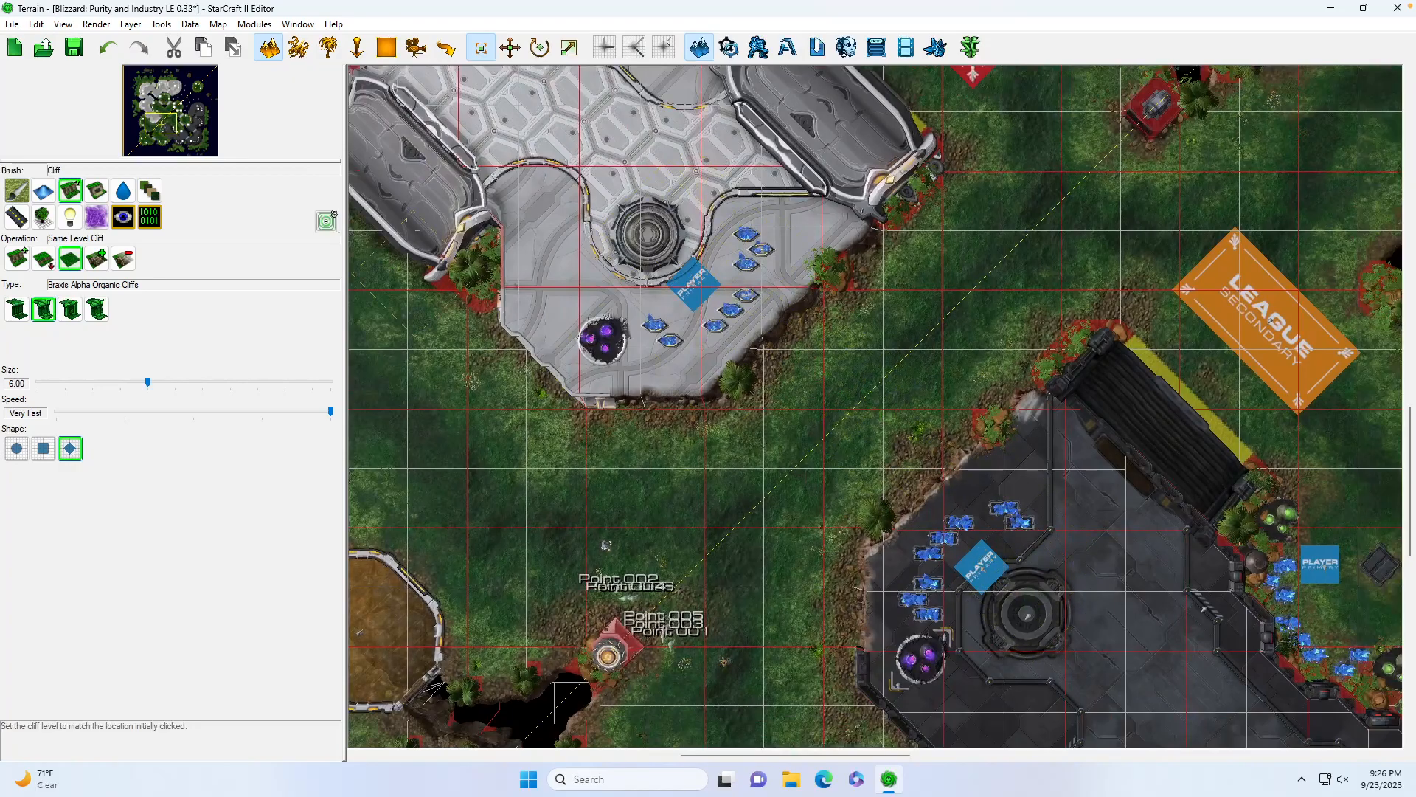
pyautogui.moveTo(157, 124); pyautogui.dragTo(165, 129)
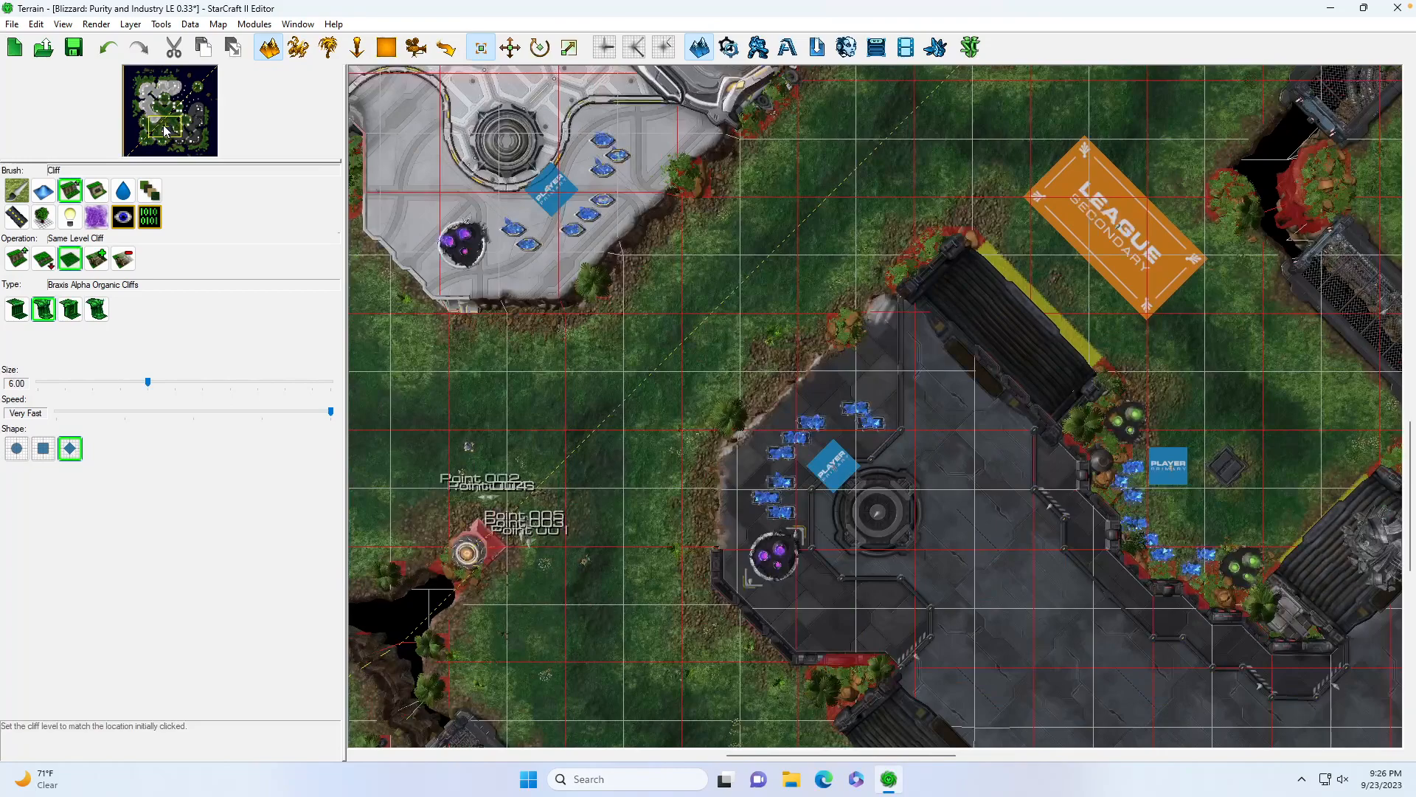
pyautogui.scroll(1, 801, 480)
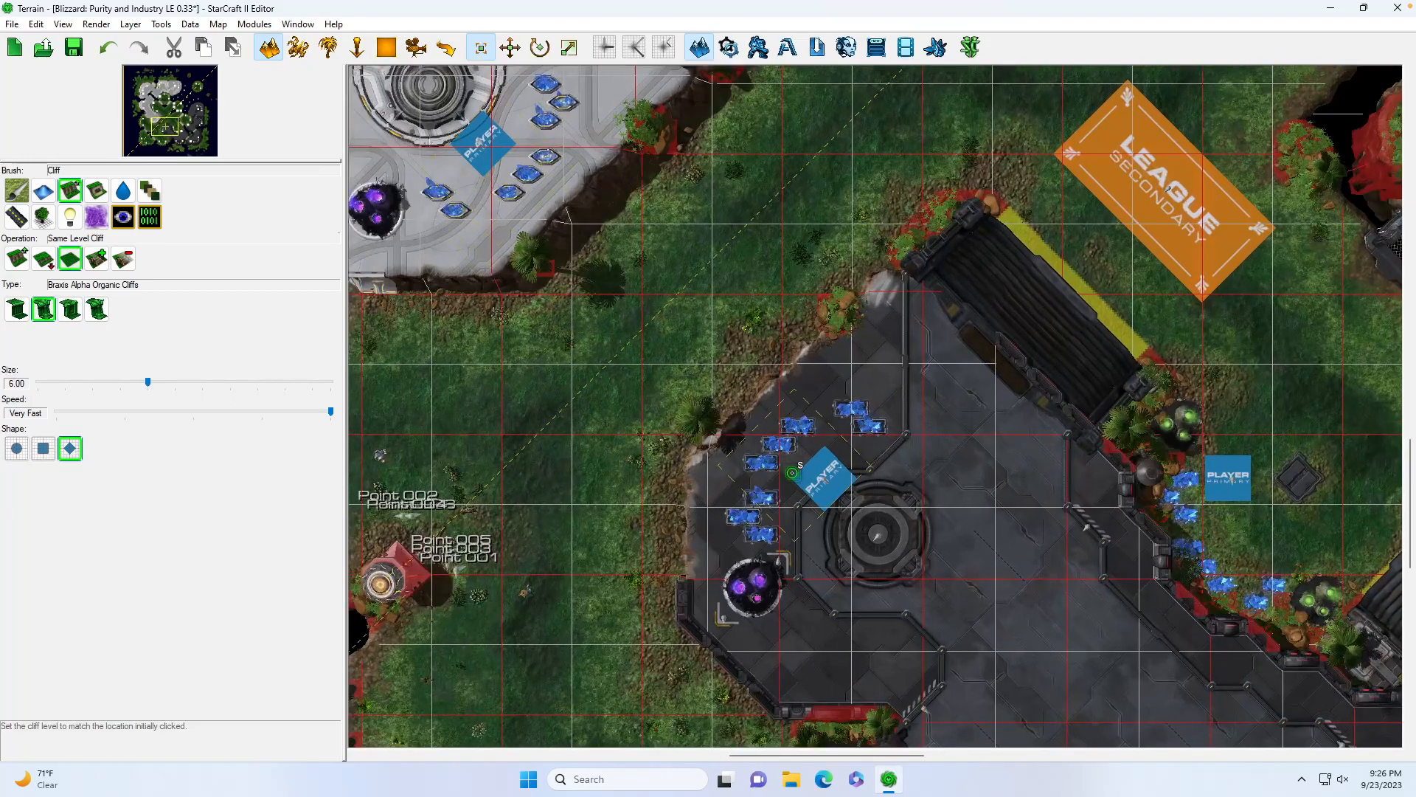
pyautogui.scroll(1, 802, 483)
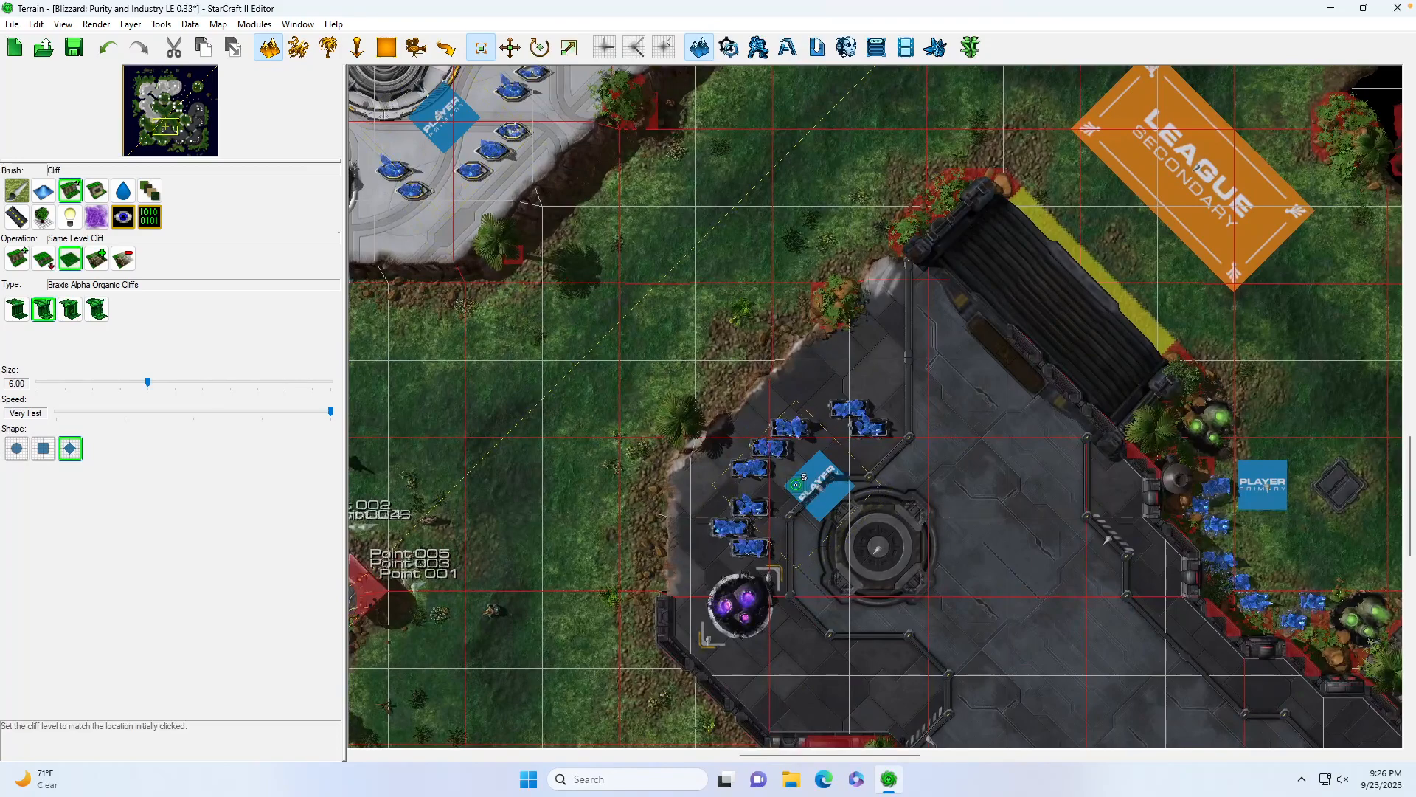
# Check the map's name, description and author credit in Map Properties, and close it without changes
pyautogui.click(219, 24)
pyautogui.click(231, 43)
pyautogui.doubleClick(184, 158)
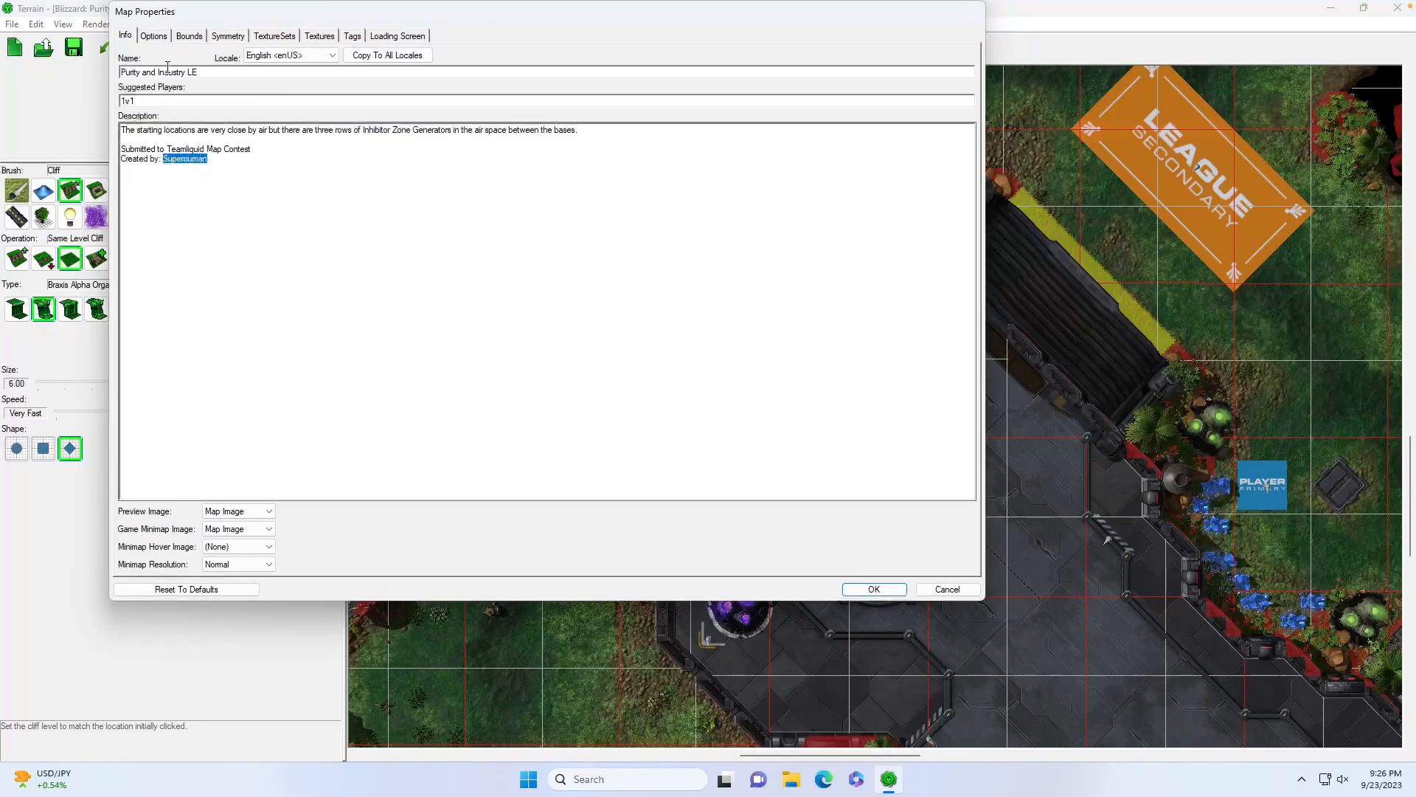
pyautogui.click(956, 592)
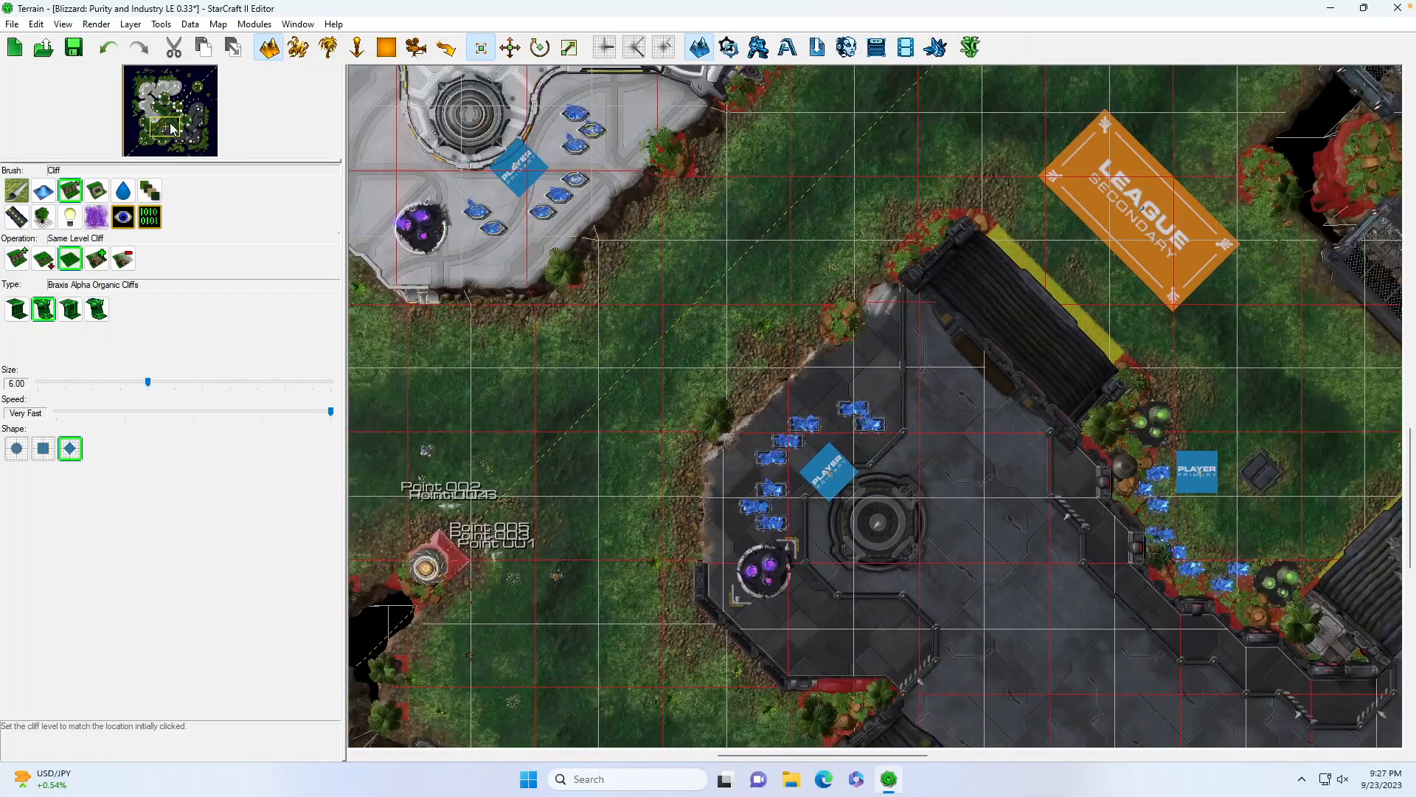
# Delete the Camera 001 object from the map
pyautogui.moveTo(171, 129); pyautogui.dragTo(166, 118)
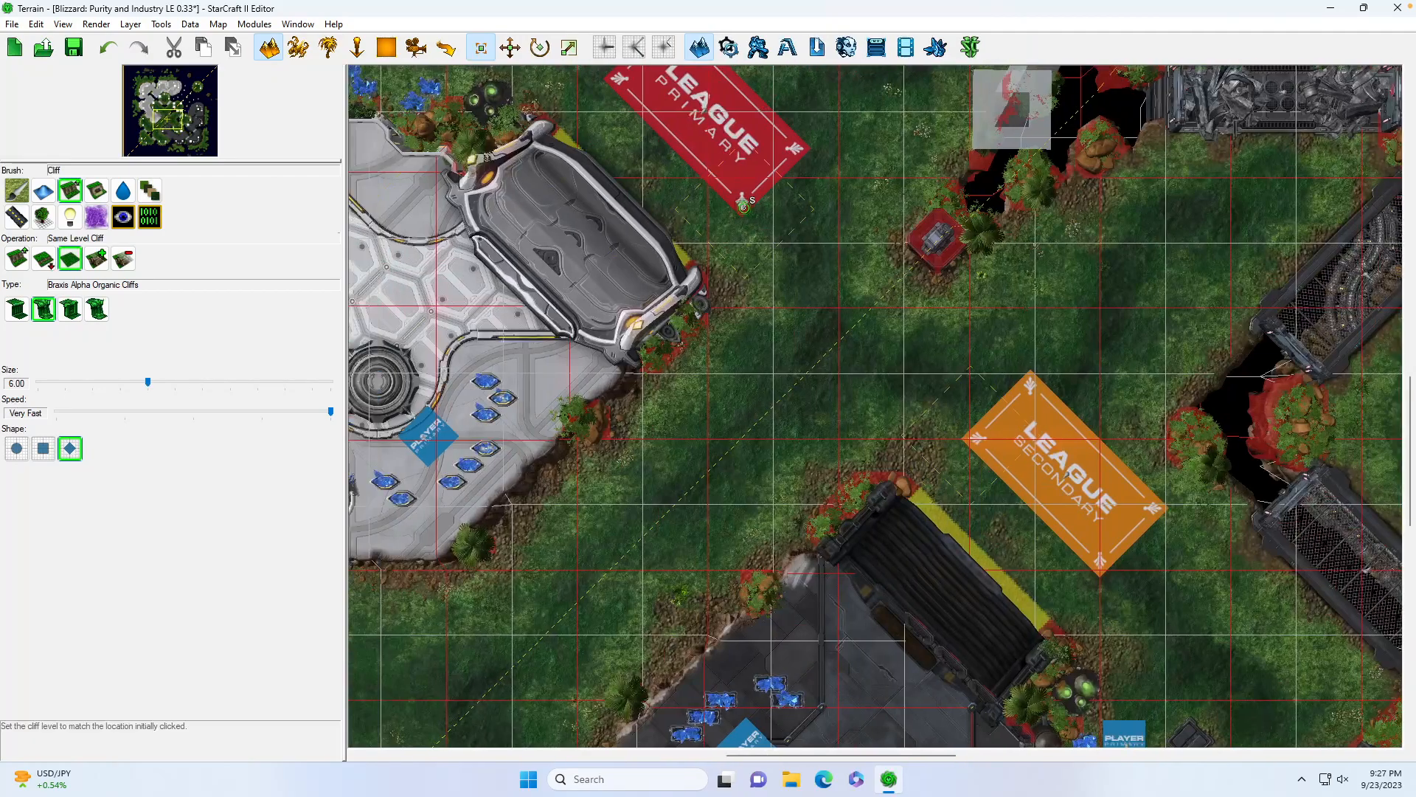
pyautogui.scroll(-3, 799, 274)
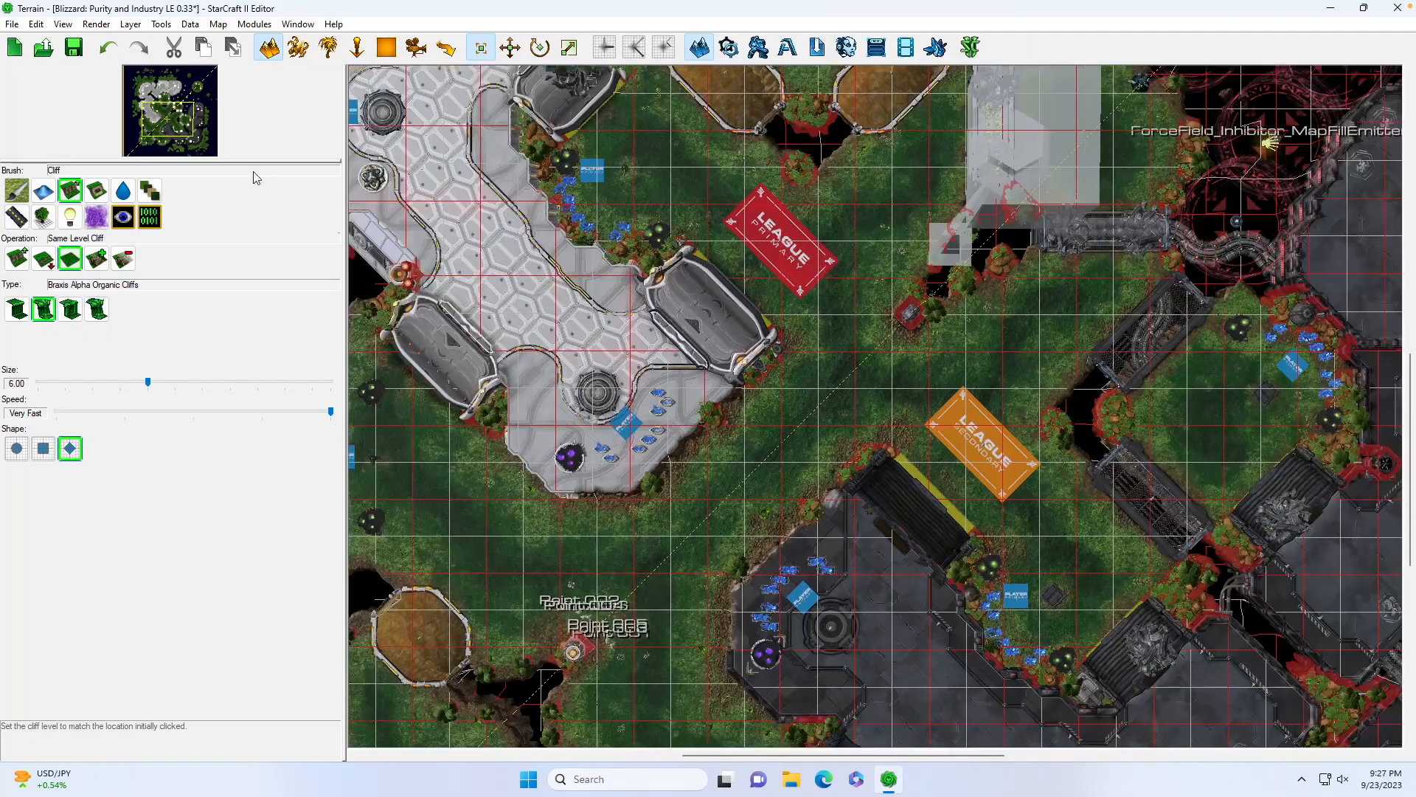
pyautogui.moveTo(163, 109); pyautogui.dragTo(175, 115)
pyautogui.click(446, 49)
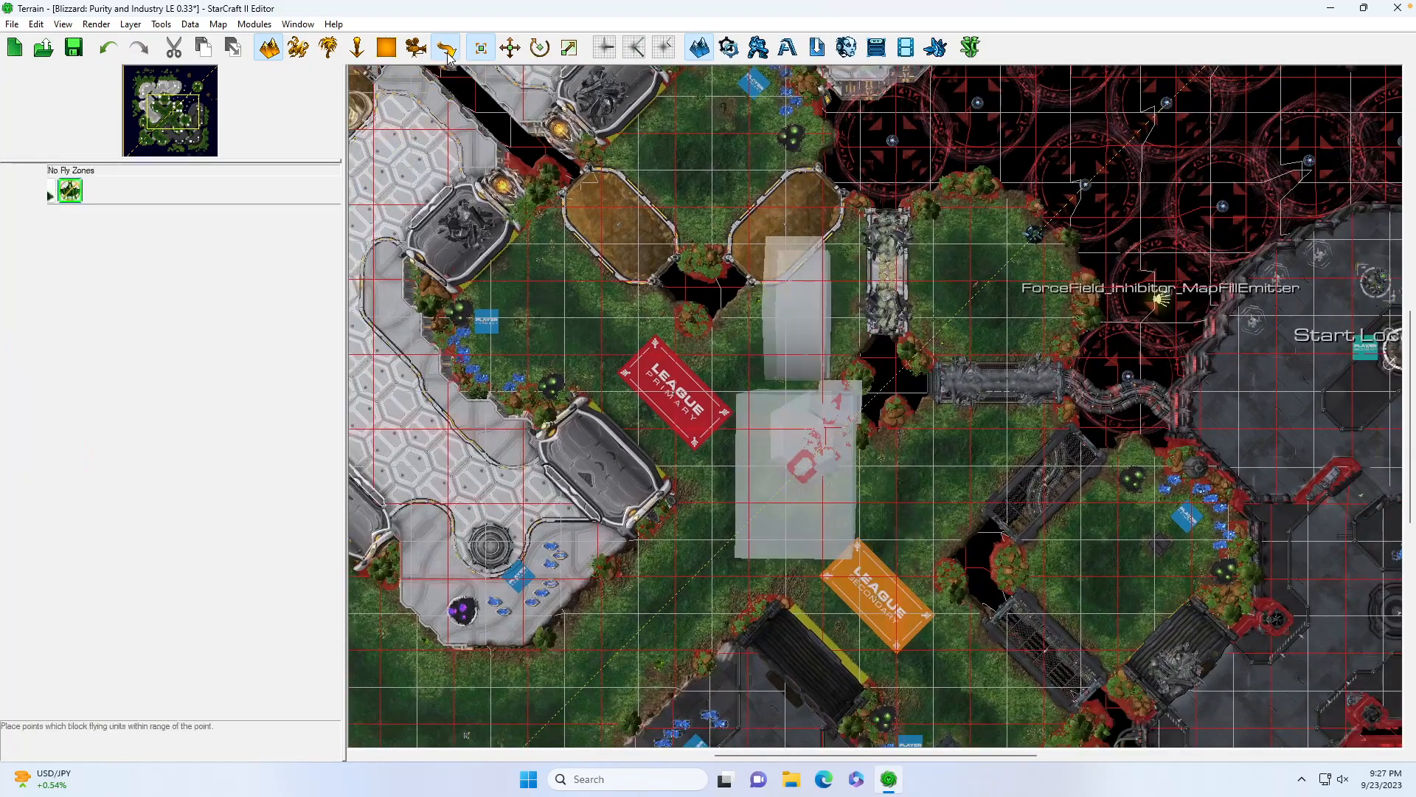
pyautogui.click(416, 49)
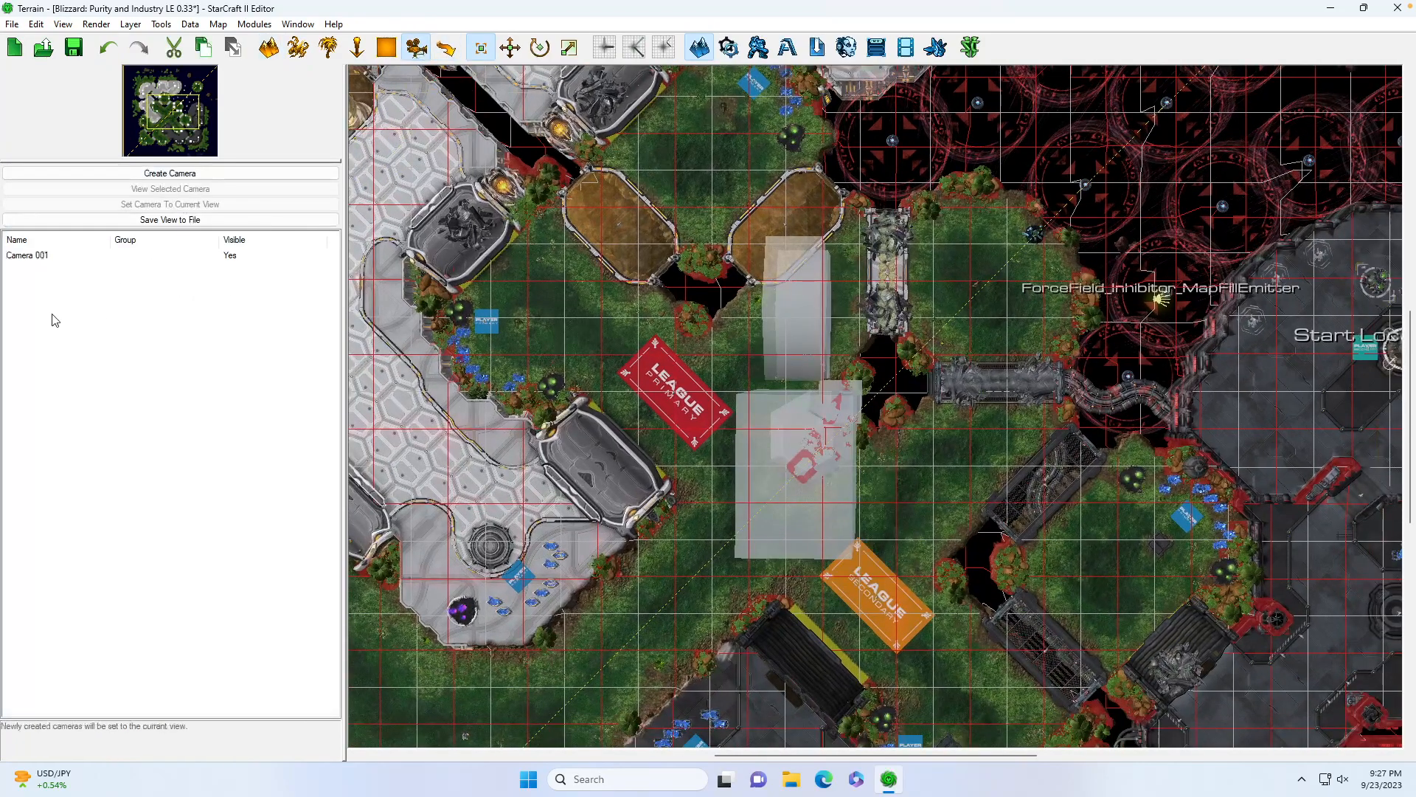
pyautogui.click(23, 256)
pyautogui.press('Delete')
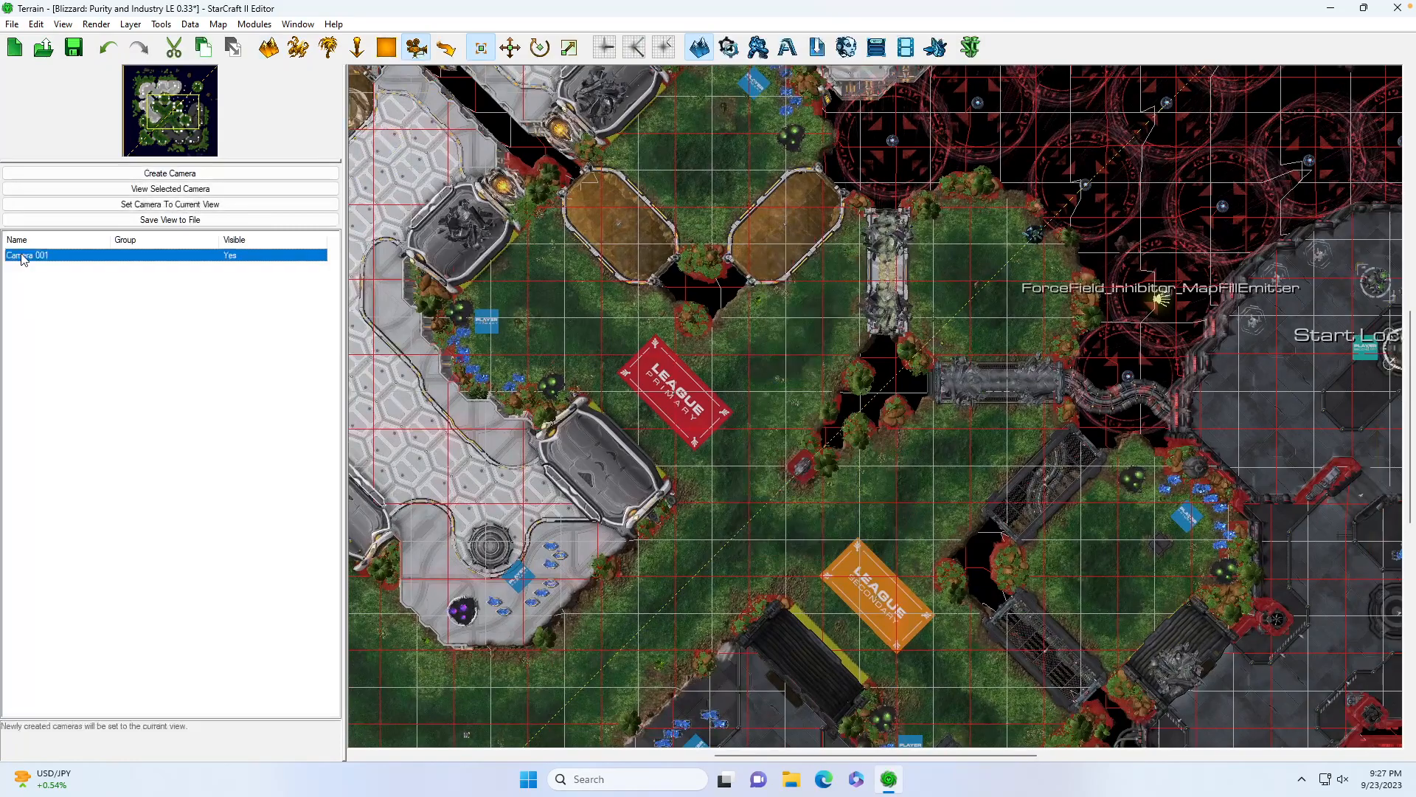
# Examine the central crossing, the southeastern bases and the dark ramp near the League Secondary logo
pyautogui.scroll(5, 705, 553)
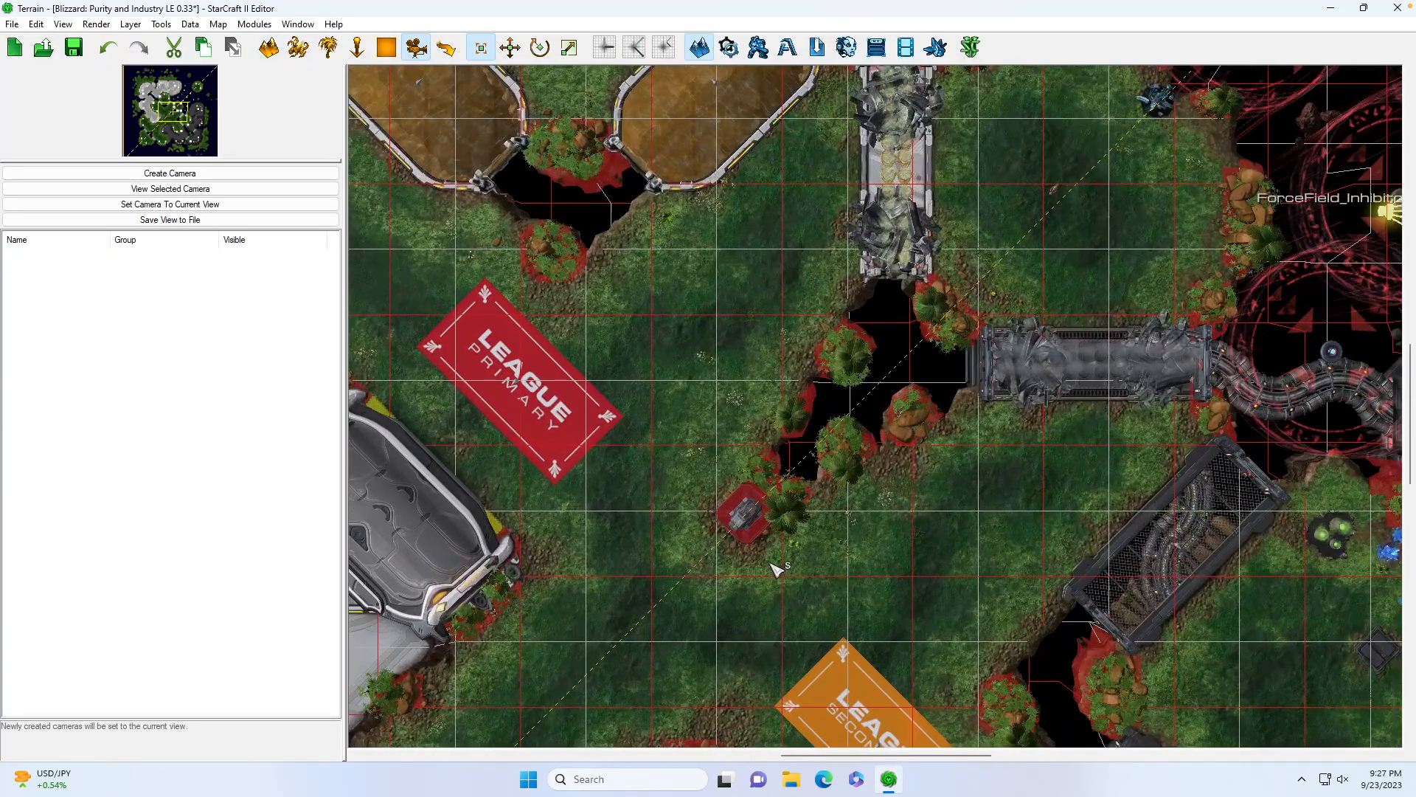
pyautogui.moveTo(147, 125); pyautogui.dragTo(176, 113)
pyautogui.scroll(-5, 996, 347)
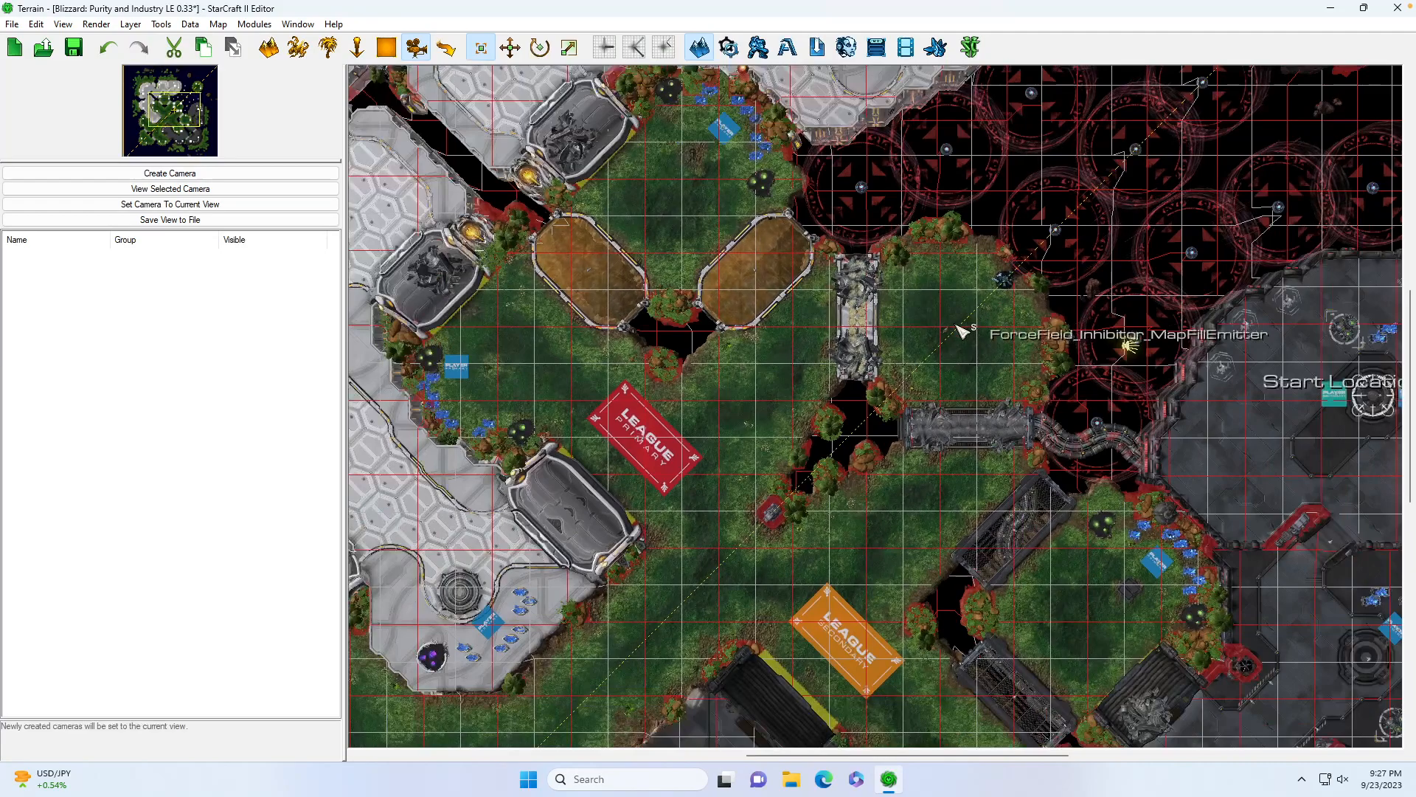
pyautogui.click(269, 48)
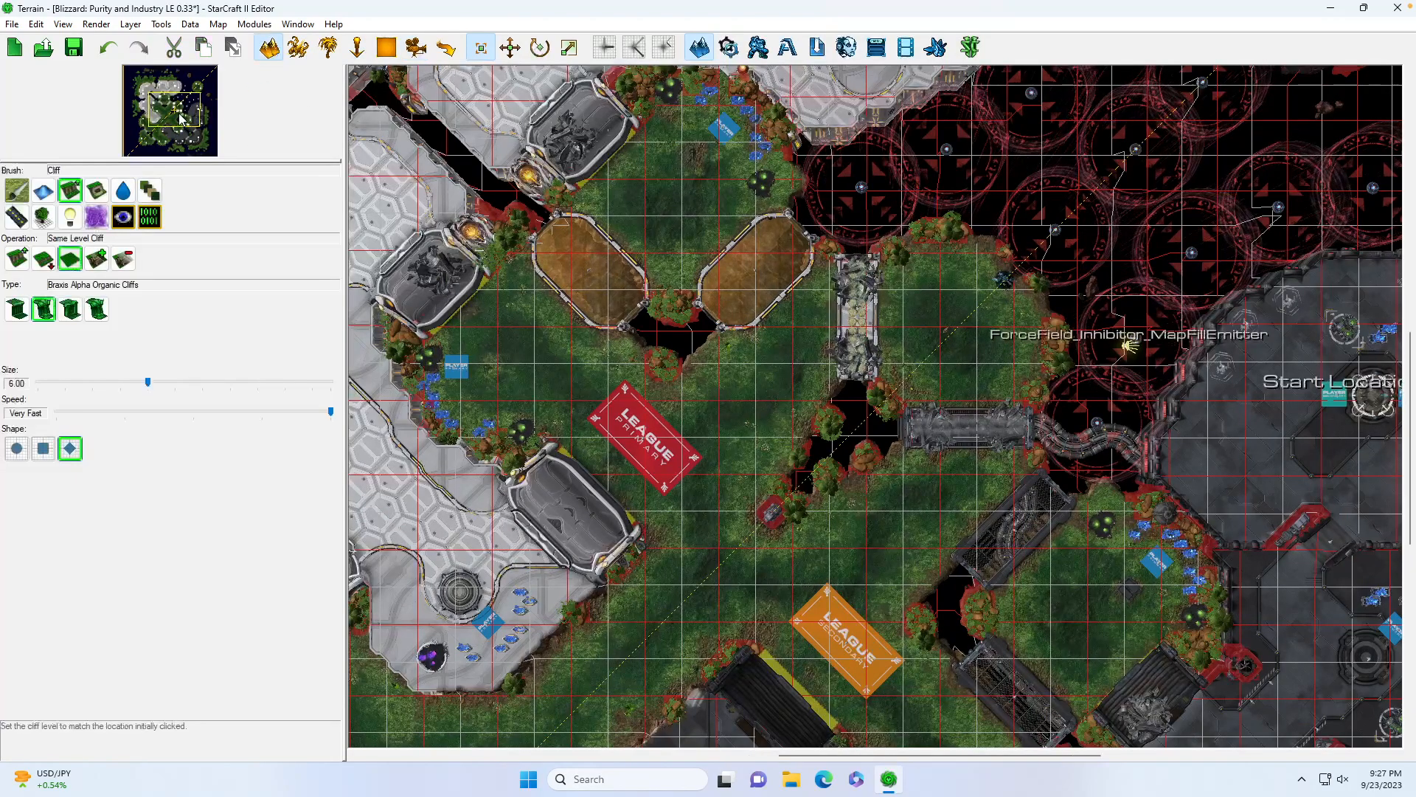
pyautogui.click(182, 122)
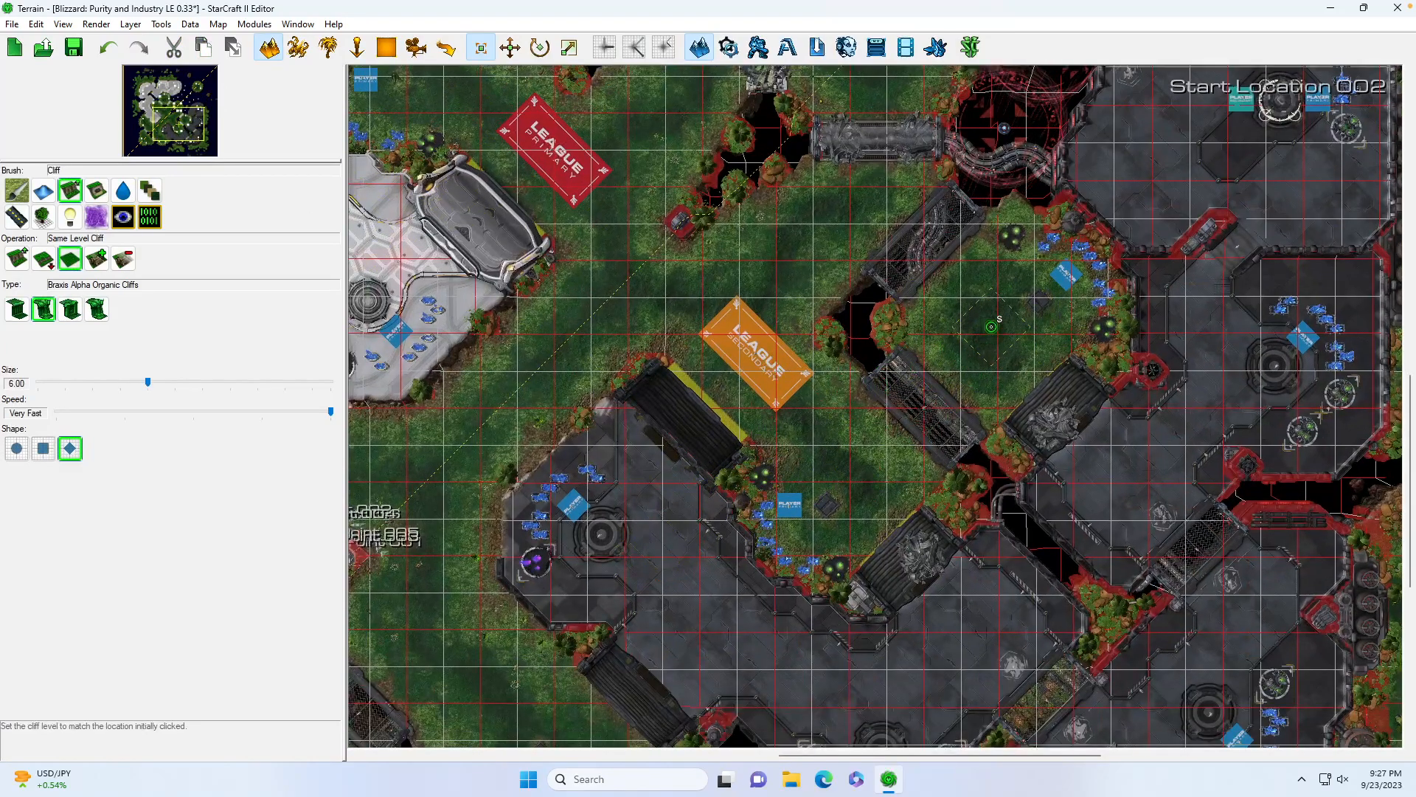
pyautogui.scroll(1, 991, 331)
pyautogui.scroll(1, 991, 331)
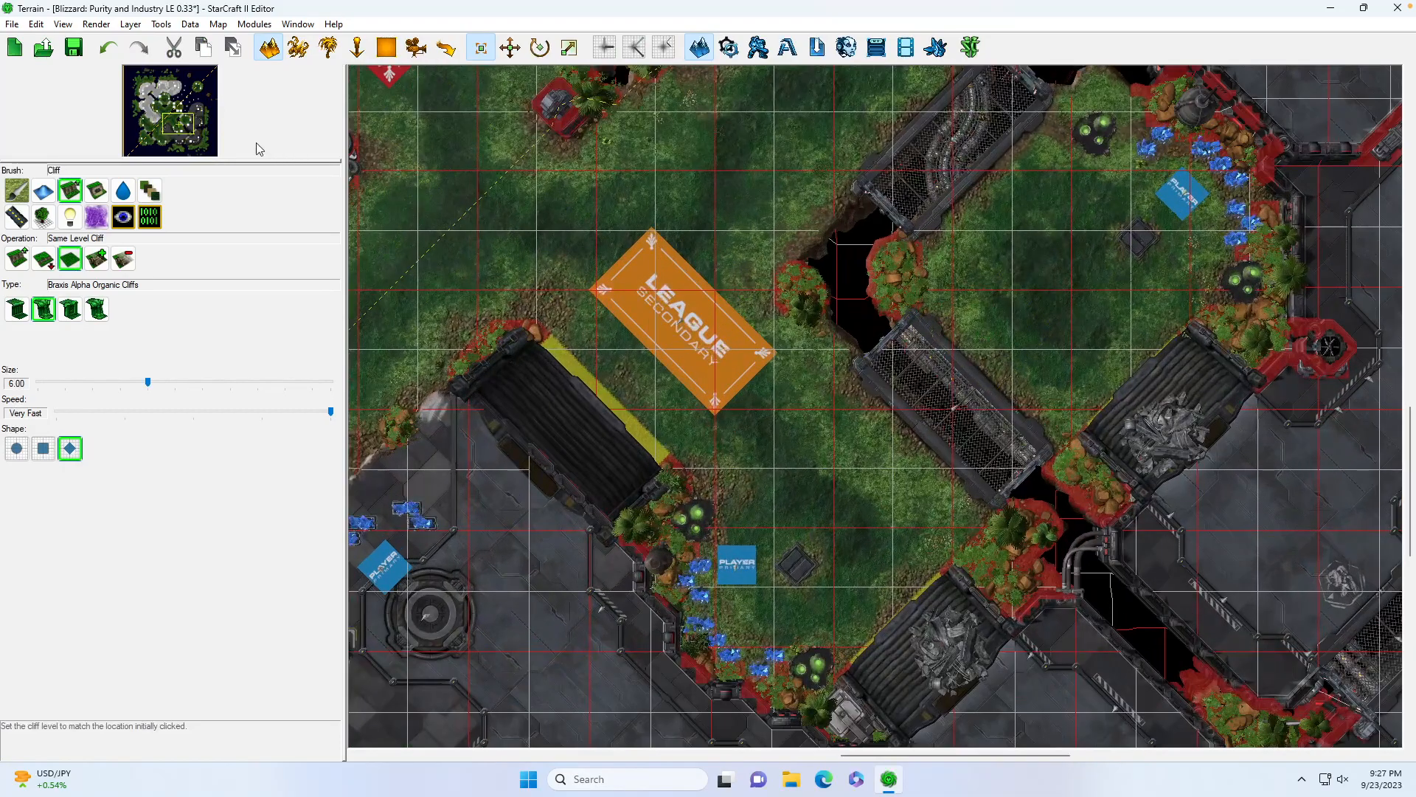
pyautogui.moveTo(178, 135); pyautogui.dragTo(171, 125)
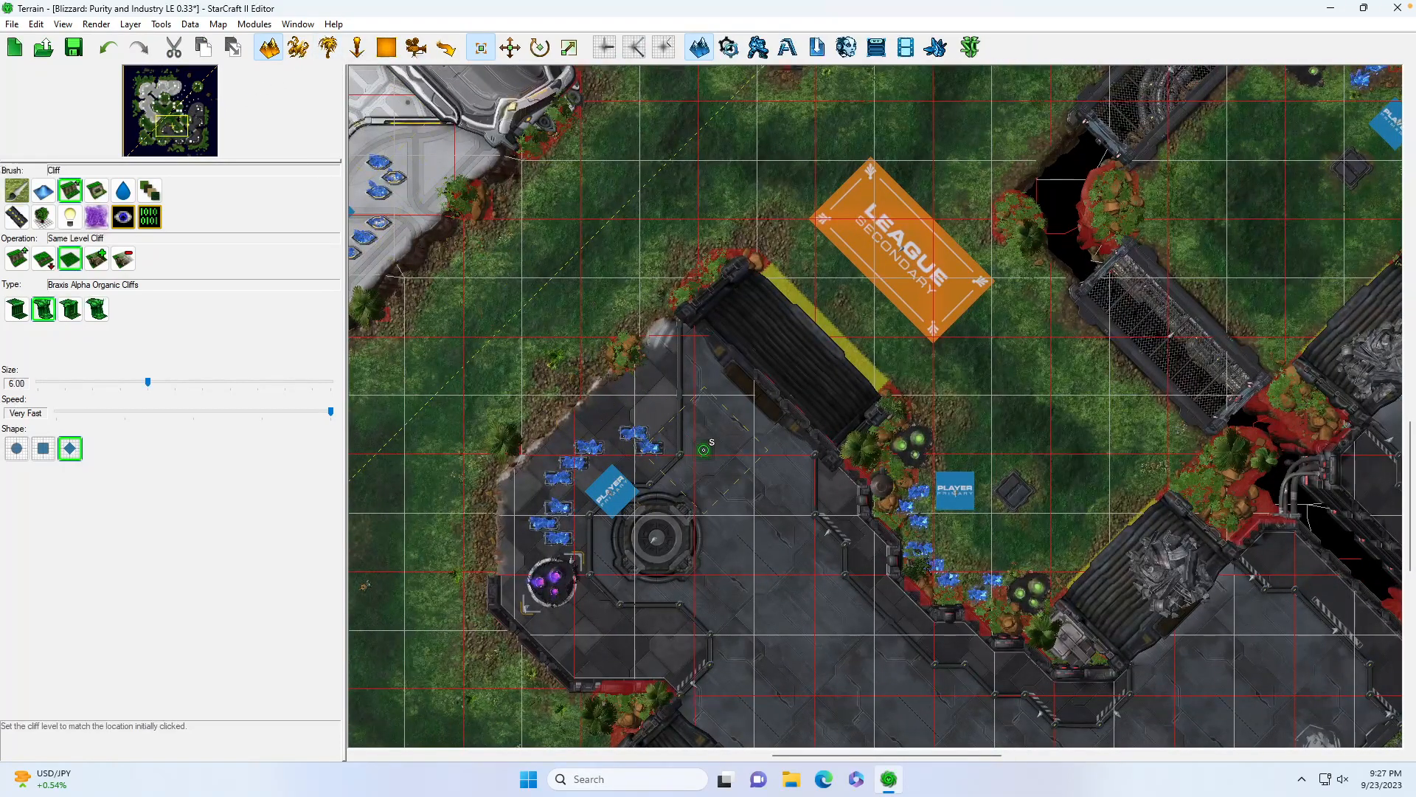
pyautogui.moveTo(174, 131); pyautogui.dragTo(170, 127)
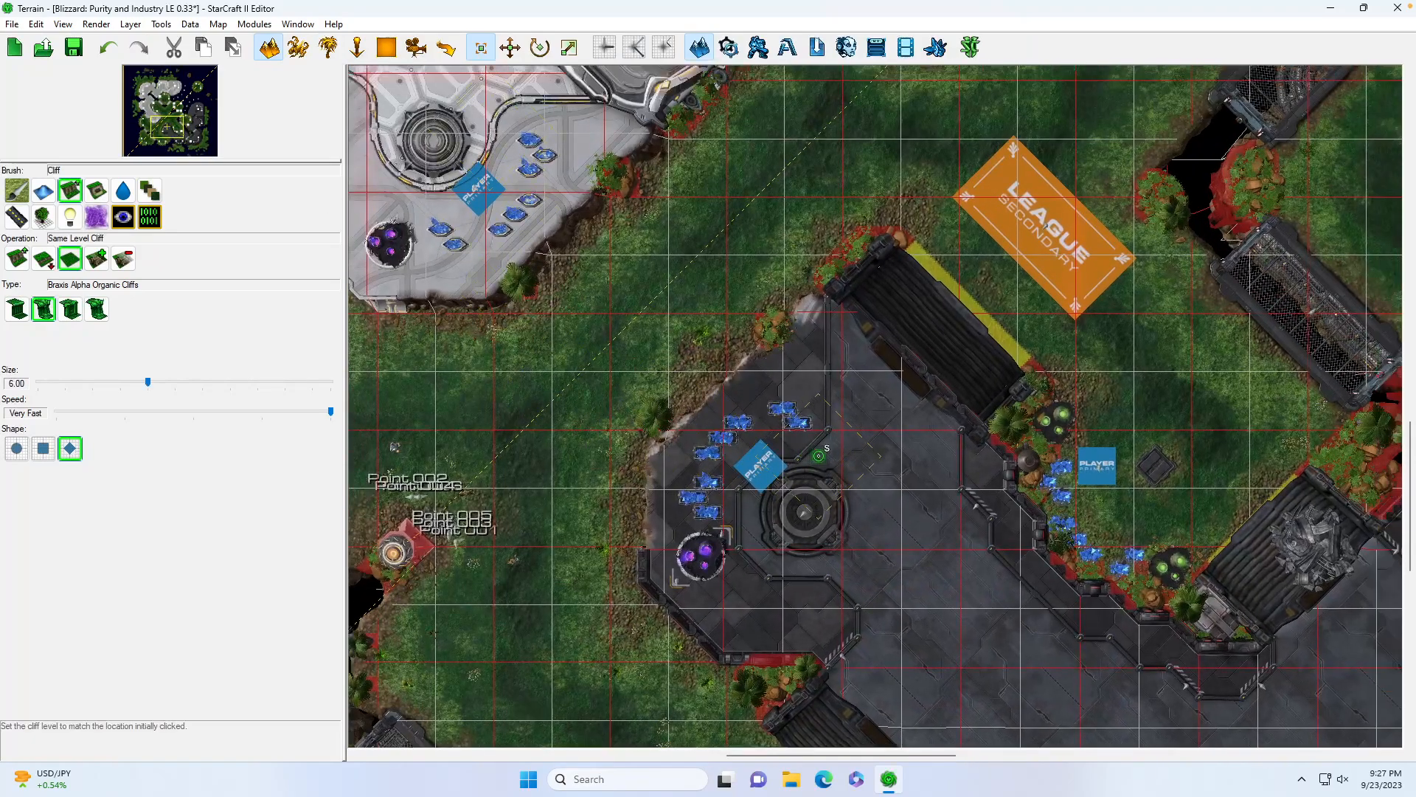
pyautogui.scroll(2, 395, 447)
# Delete the ramp doodads from the white base's ramp and the dark base's ramp beside the League logos
pyautogui.press('d')
pyautogui.click(164, 123)
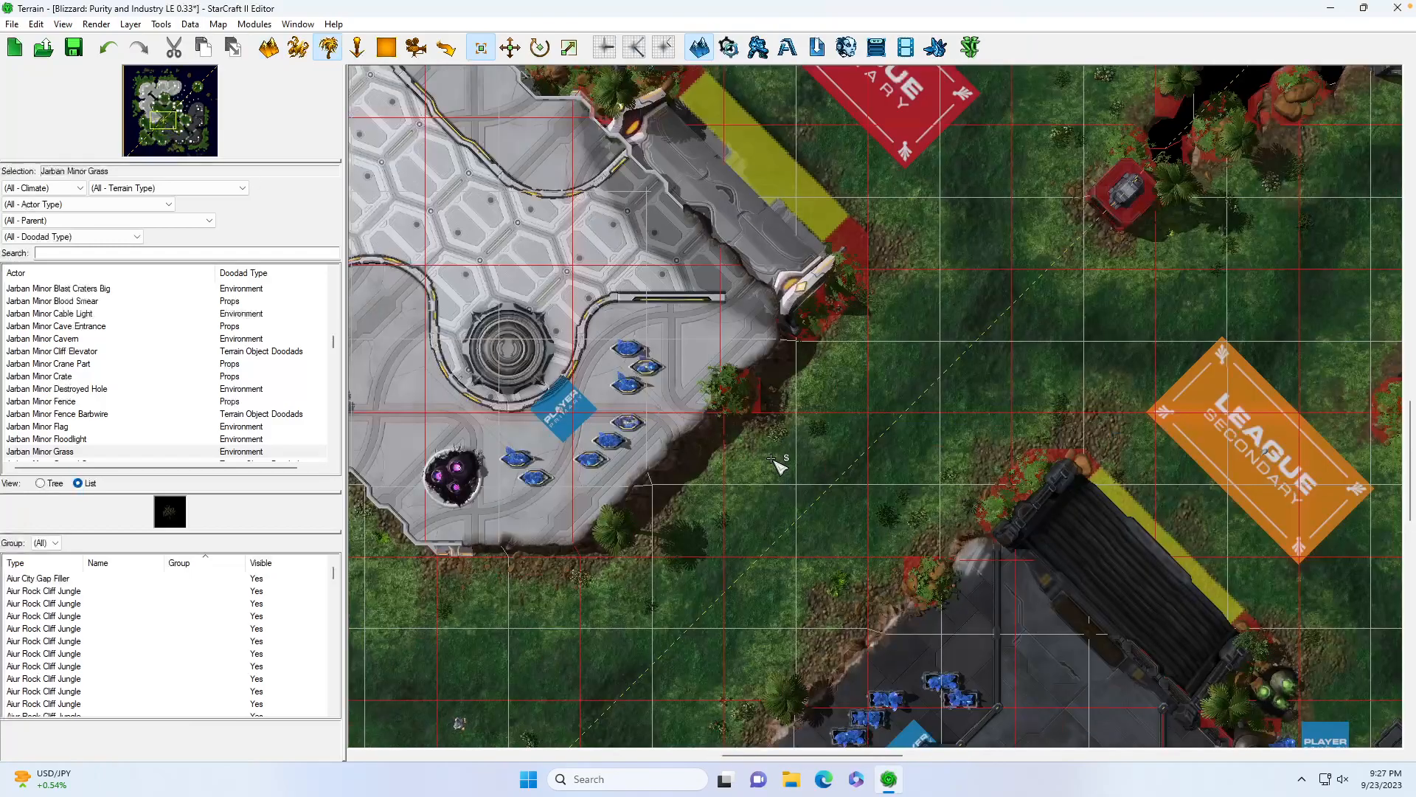
pyautogui.scroll(-3, 163, 123)
pyautogui.click(299, 616)
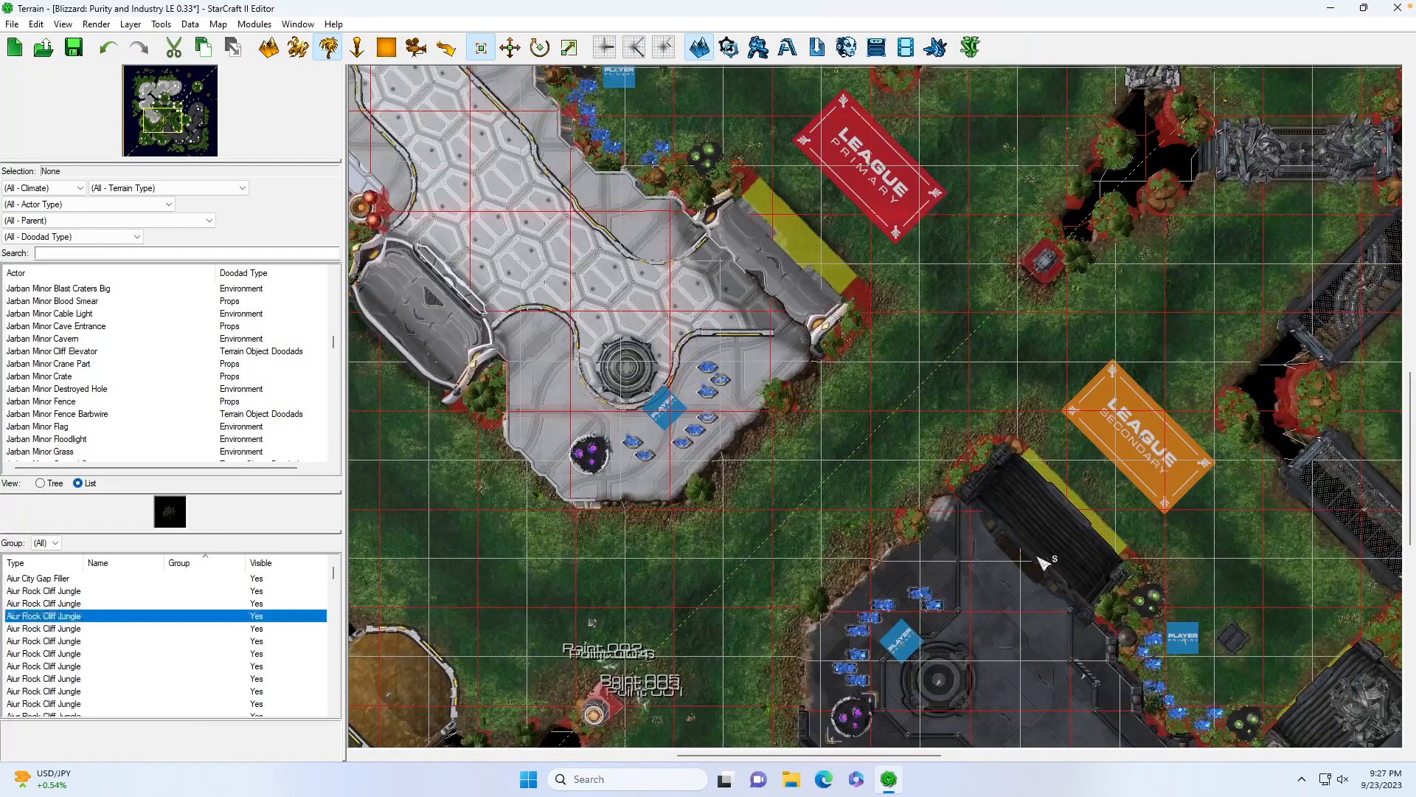
pyautogui.click(1041, 504)
pyautogui.press('Delete')
# Delete the mineral fields and geysers of the grass base beside the dark base's cliff, south of the League Secondary logo
pyautogui.press('t')
pyautogui.click(70, 258)
pyautogui.click(44, 308)
pyautogui.click(169, 132)
pyautogui.moveTo(168, 132); pyautogui.dragTo(174, 130)
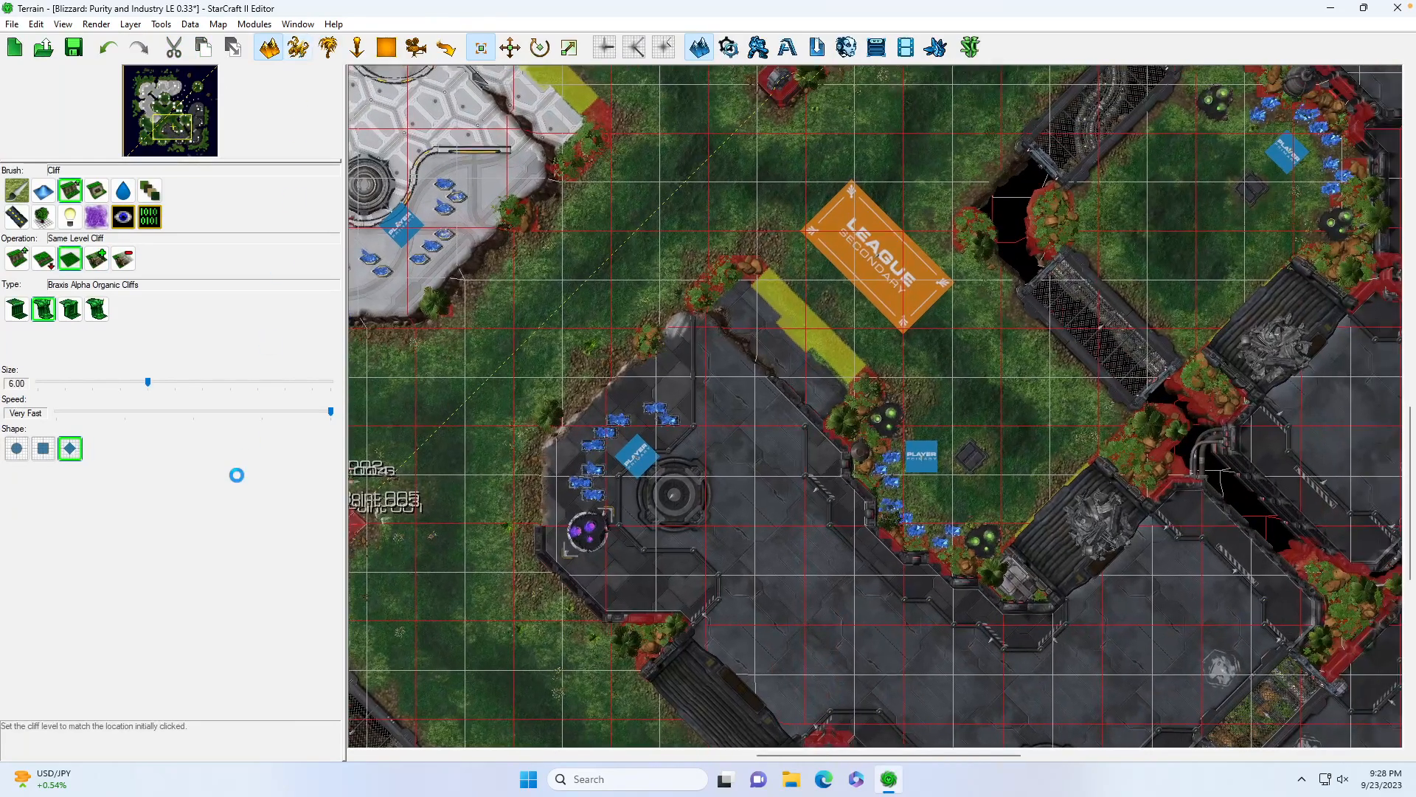
pyautogui.press('u')
pyautogui.click(909, 429)
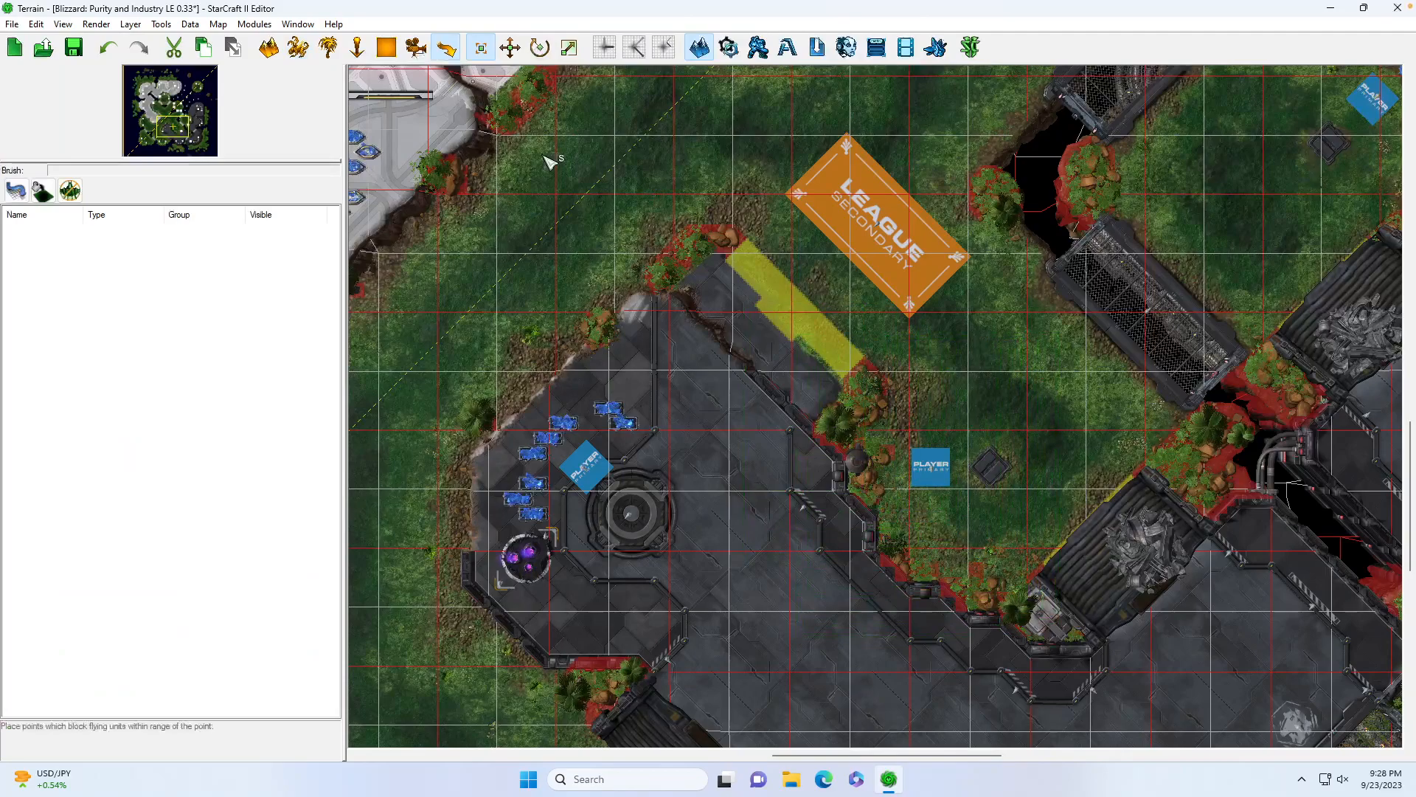
# Delete the foliage and rock doodads lining the dark cliff around the emptied grass base
pyautogui.click(328, 47)
pyautogui.moveTo(1008, 585); pyautogui.dragTo(1063, 664)
pyautogui.press('Delete')
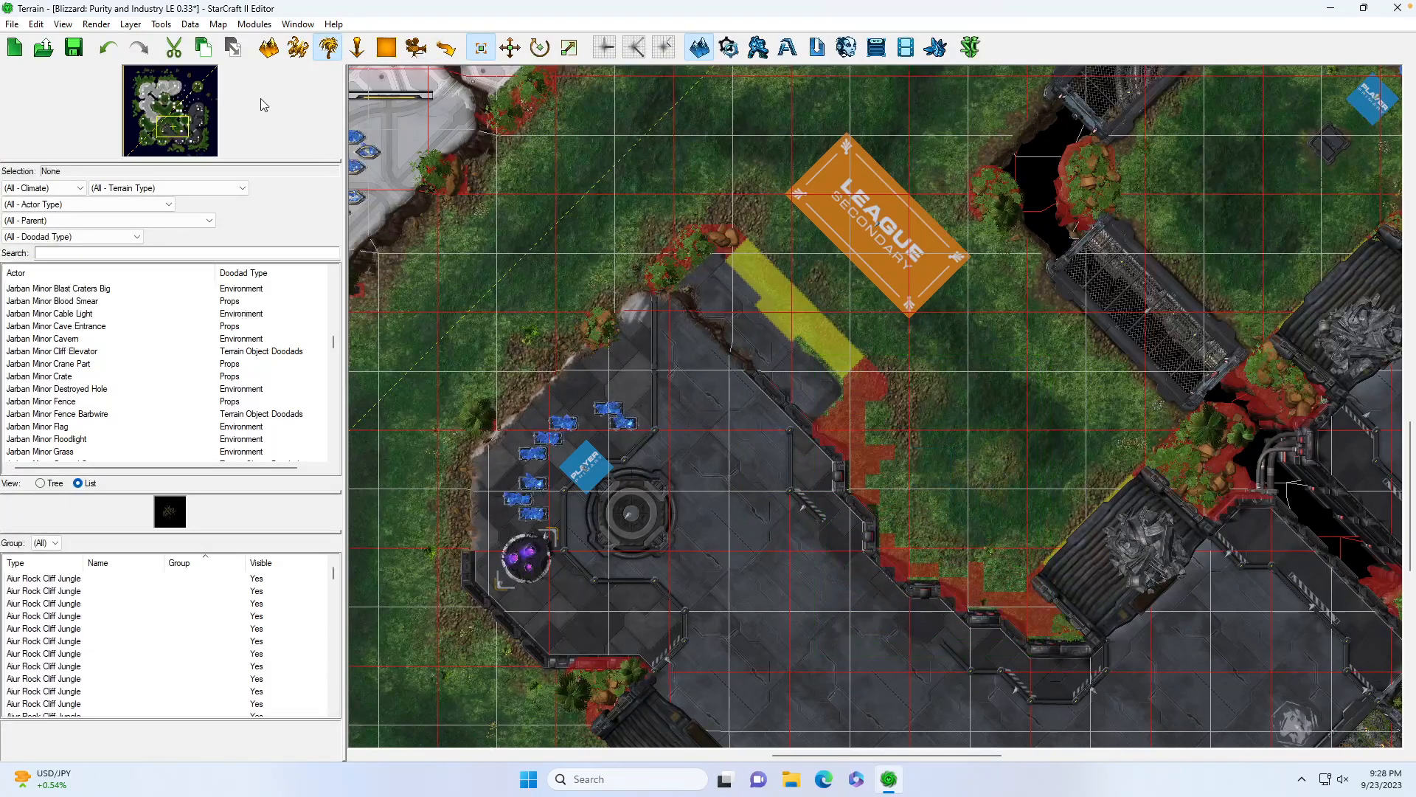
pyautogui.click(108, 47)
pyautogui.click(902, 550)
pyautogui.press('Delete')
pyautogui.moveTo(941, 540); pyautogui.dragTo(1029, 602)
pyautogui.press('Delete')
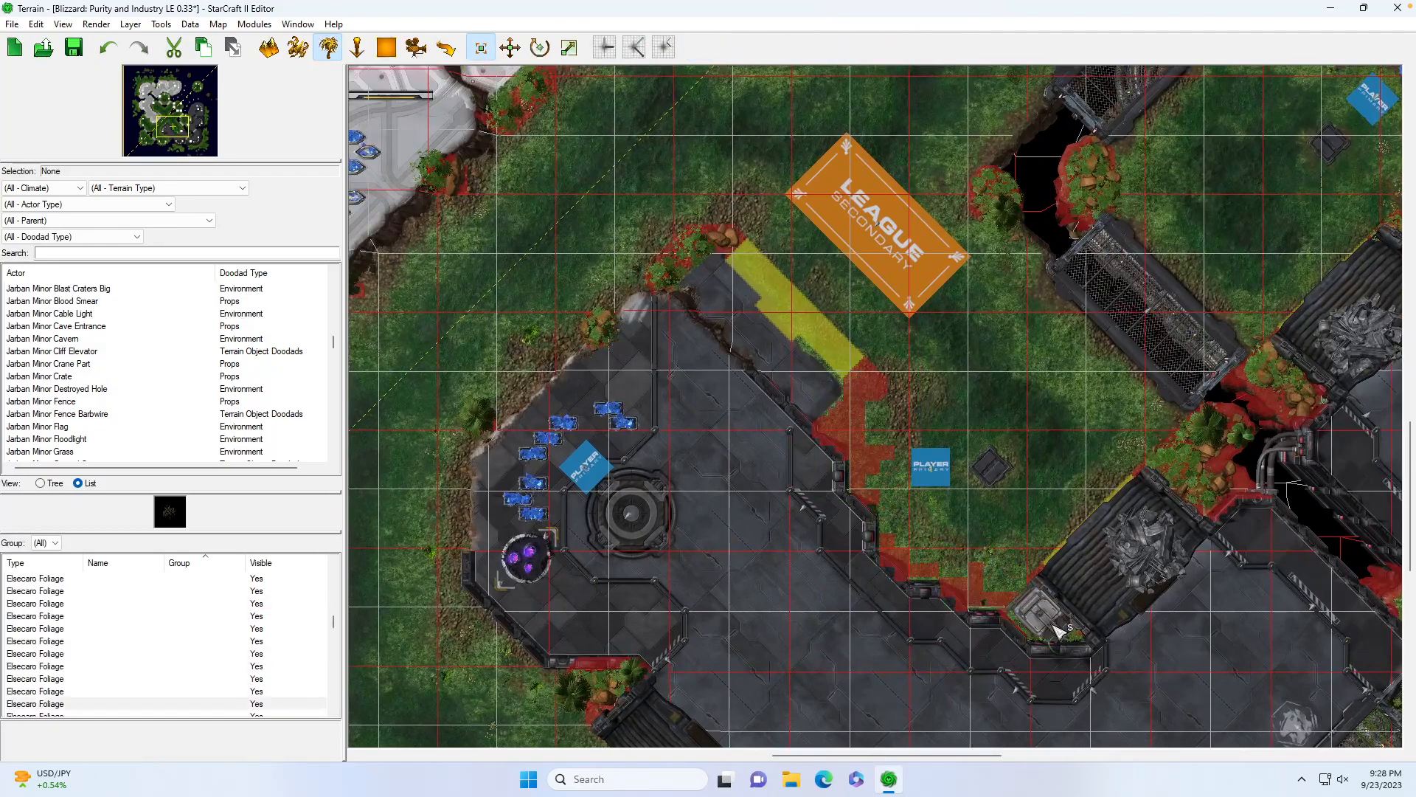
# Delete the scrap at the cliff corner, the hatch, the Player Primary logo and the League Secondary logo from the grass base
pyautogui.press('Delete')
pyautogui.moveTo(968, 419); pyautogui.dragTo(1037, 509)
pyautogui.press('Delete')
pyautogui.click(937, 480)
pyautogui.press('Delete')
pyautogui.moveTo(788, 130); pyautogui.dragTo(902, 246)
pyautogui.press('Delete')
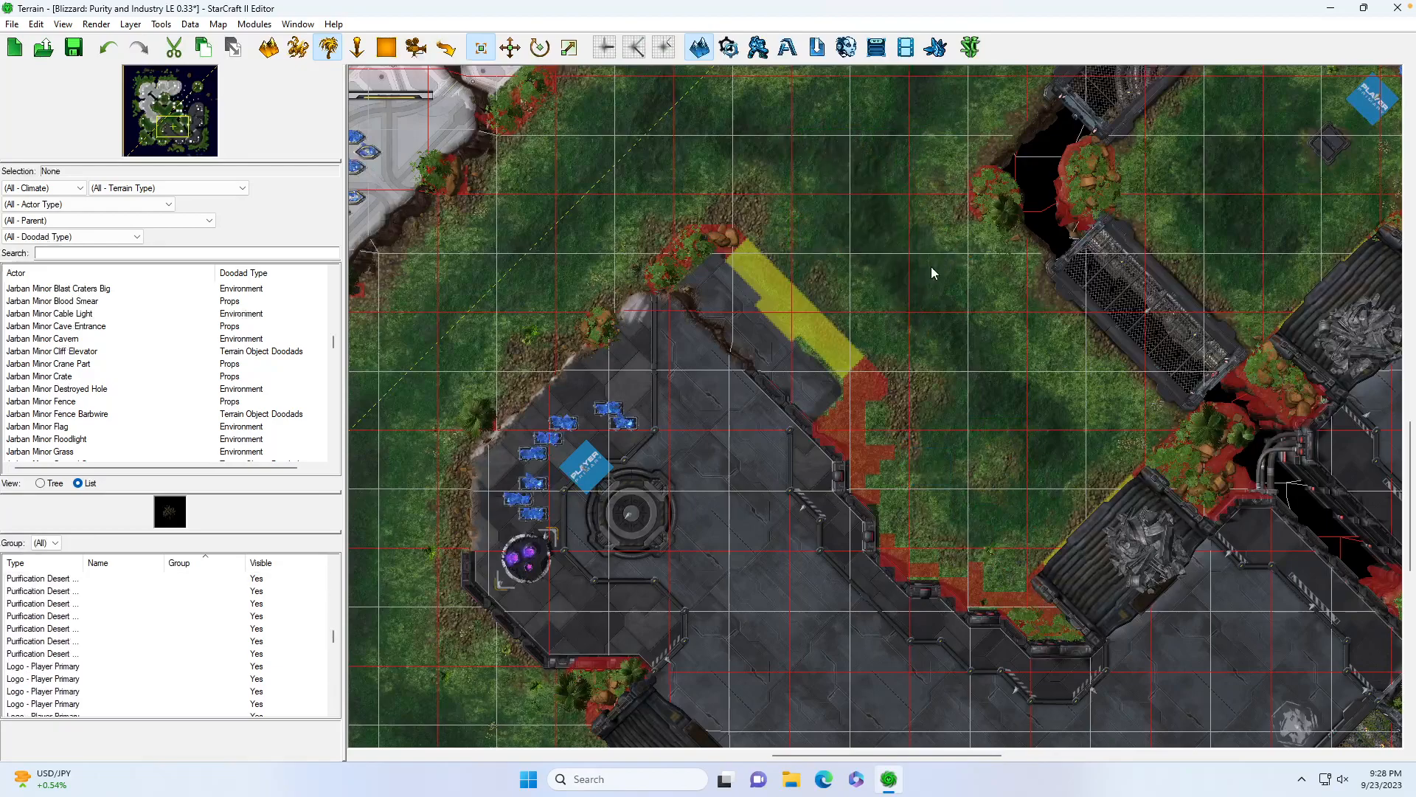
# Remove the painted No Pathing cells along the dark cliff edge using a diamond brush of size 11
pyautogui.scroll(3, 895, 338)
pyautogui.click(446, 49)
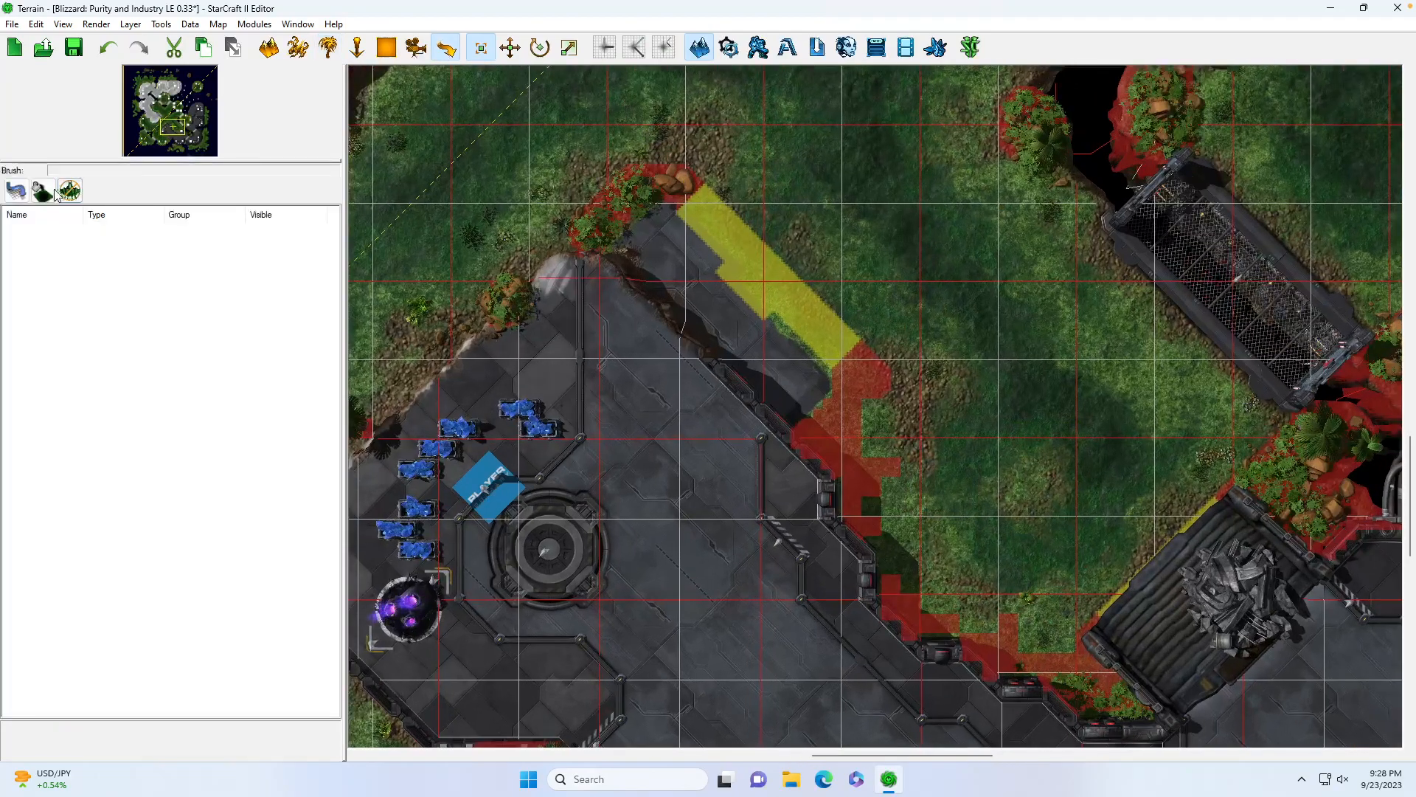
pyautogui.click(43, 368)
pyautogui.click(70, 367)
pyautogui.moveTo(882, 392)
pyautogui.mouseDown()
pyautogui.moveTo(790, 417)
pyautogui.moveTo(844, 445)
pyautogui.moveTo(860, 476)
pyautogui.mouseUp()
pyautogui.moveTo(213, 316); pyautogui.dragTo(239, 316)
pyautogui.moveTo(897, 523)
pyautogui.mouseDown()
pyautogui.moveTo(1021, 601)
pyautogui.moveTo(1131, 588)
pyautogui.mouseUp()
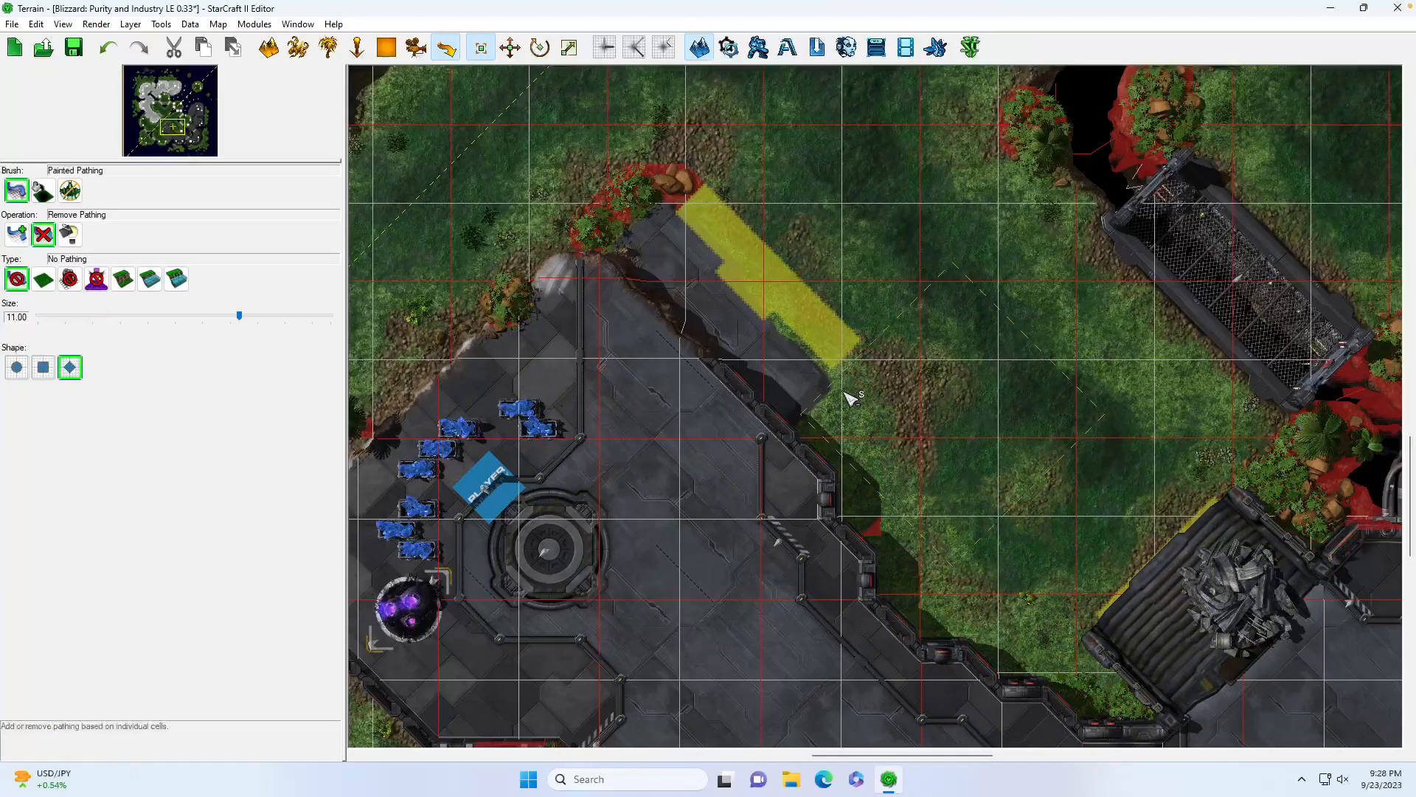
# Paint No Pathing and No Building cells over the strip along the dark cliff with the size 11 diamond brush
pyautogui.click(16, 235)
pyautogui.moveTo(790, 238); pyautogui.dragTo(649, 262)
pyautogui.click(69, 279)
pyautogui.moveTo(771, 209); pyautogui.dragTo(783, 176)
# Remove the painted No Building and No Pathing cells around the dark cliff's northern corner
pyautogui.click(43, 235)
pyautogui.moveTo(625, 176)
pyautogui.mouseDown()
pyautogui.moveTo(804, 224)
pyautogui.moveTo(825, 157)
pyautogui.moveTo(768, 74)
pyautogui.mouseUp()
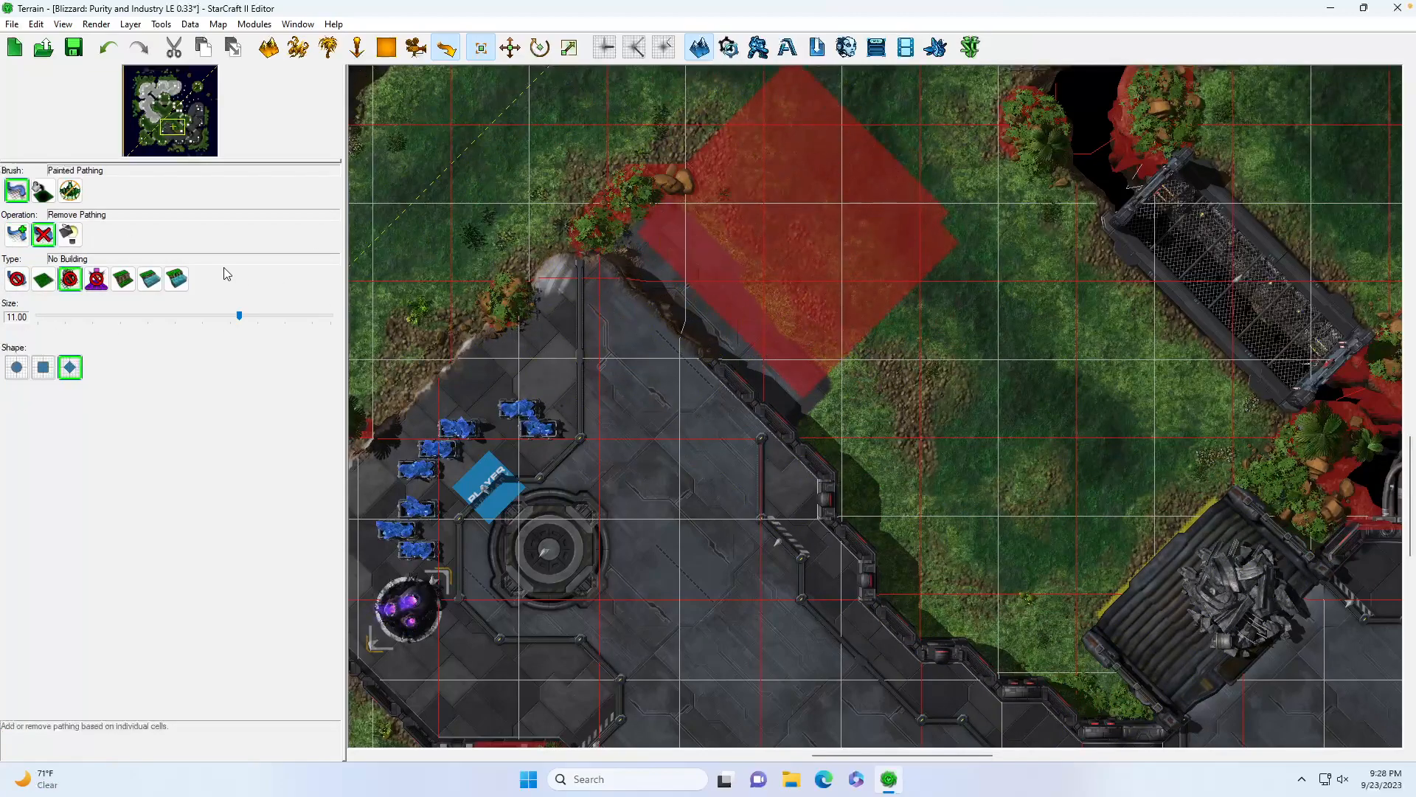
pyautogui.click(16, 279)
pyautogui.moveTo(711, 228)
pyautogui.mouseDown()
pyautogui.moveTo(860, 190)
pyautogui.moveTo(832, 323)
pyautogui.mouseUp()
# Examine the layout of the cleared grass between the dark base, the white base and the nearby bridges and ramps
pyautogui.scroll(-2, 887, 381)
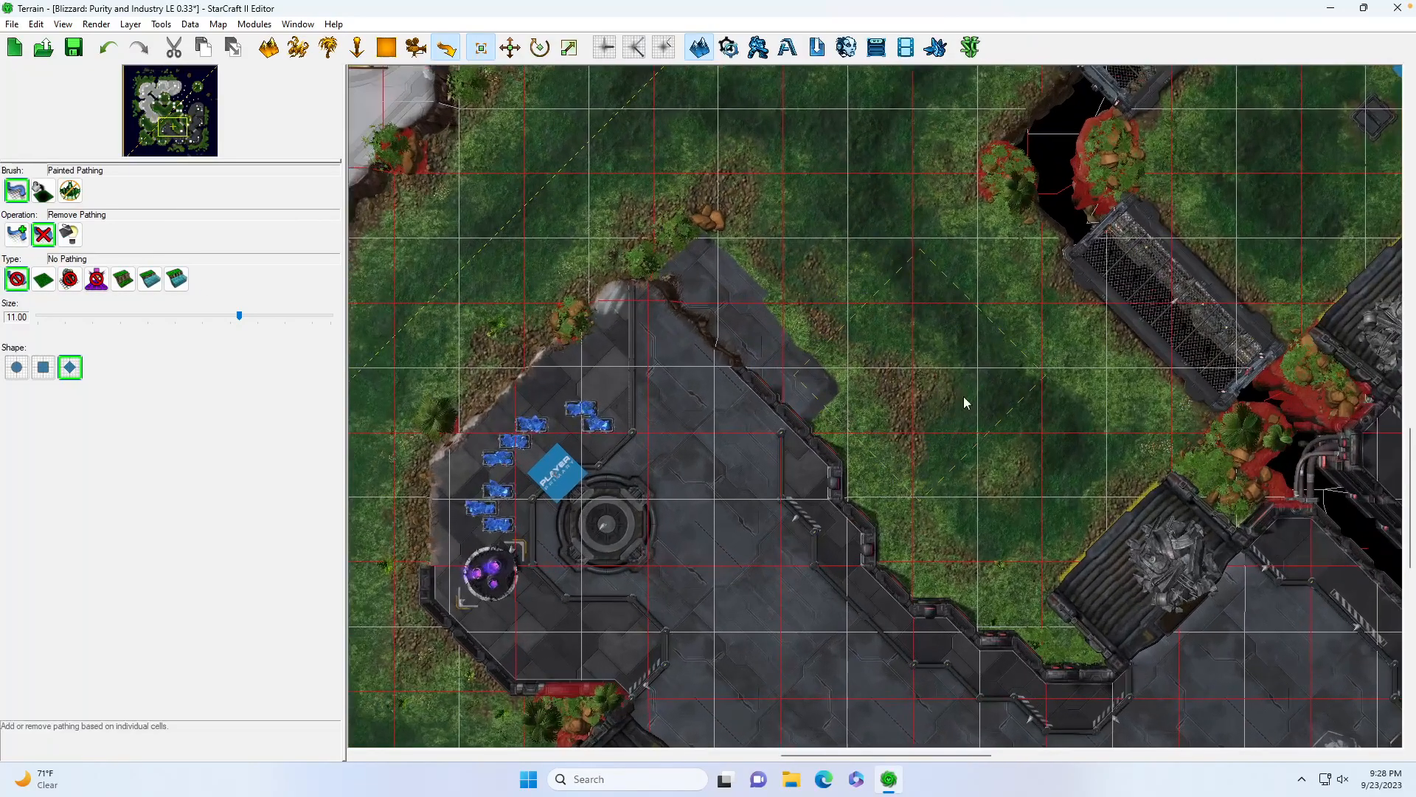
pyautogui.click(177, 139)
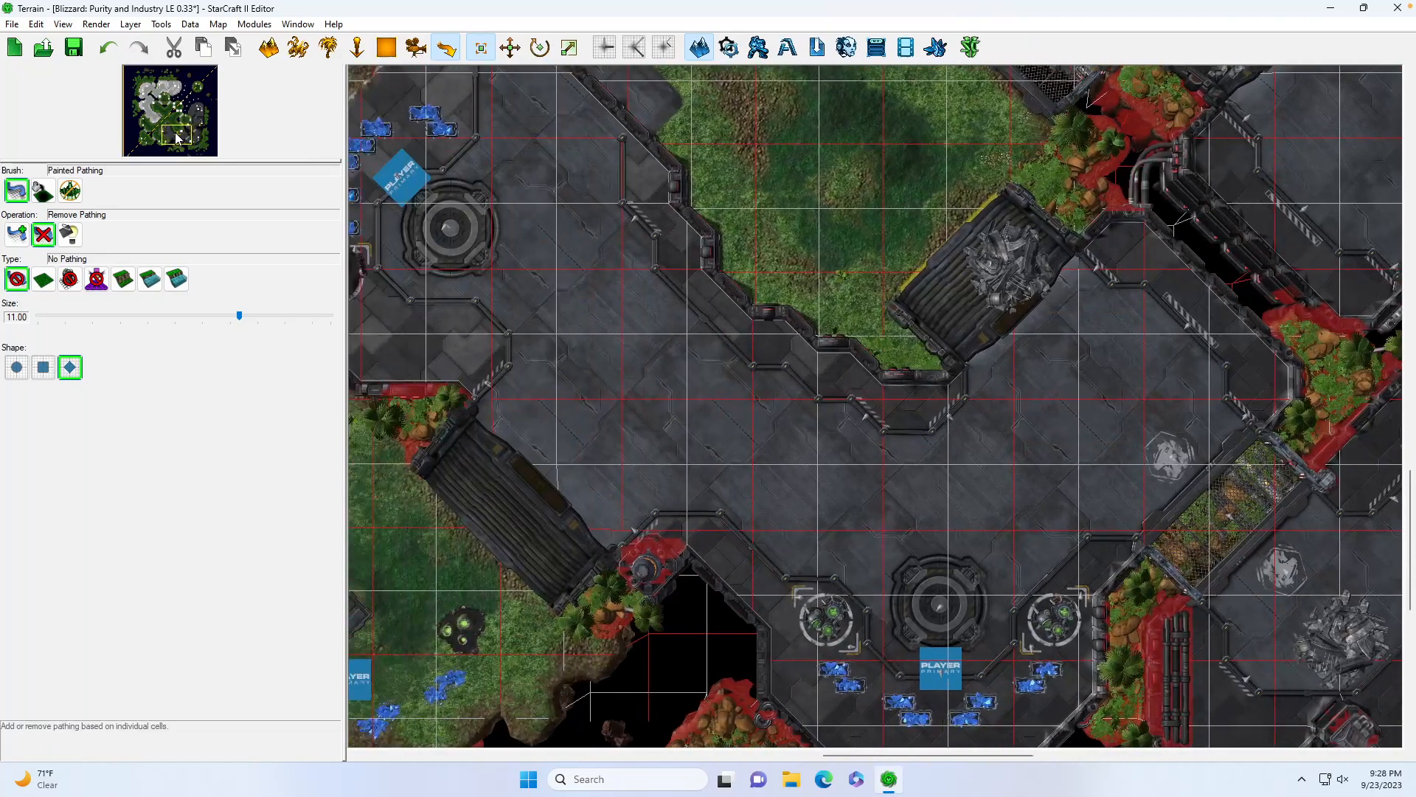
pyautogui.moveTo(177, 138); pyautogui.dragTo(174, 128)
pyautogui.moveTo(172, 119); pyautogui.dragTo(170, 121)
pyautogui.scroll(-2, 729, 221)
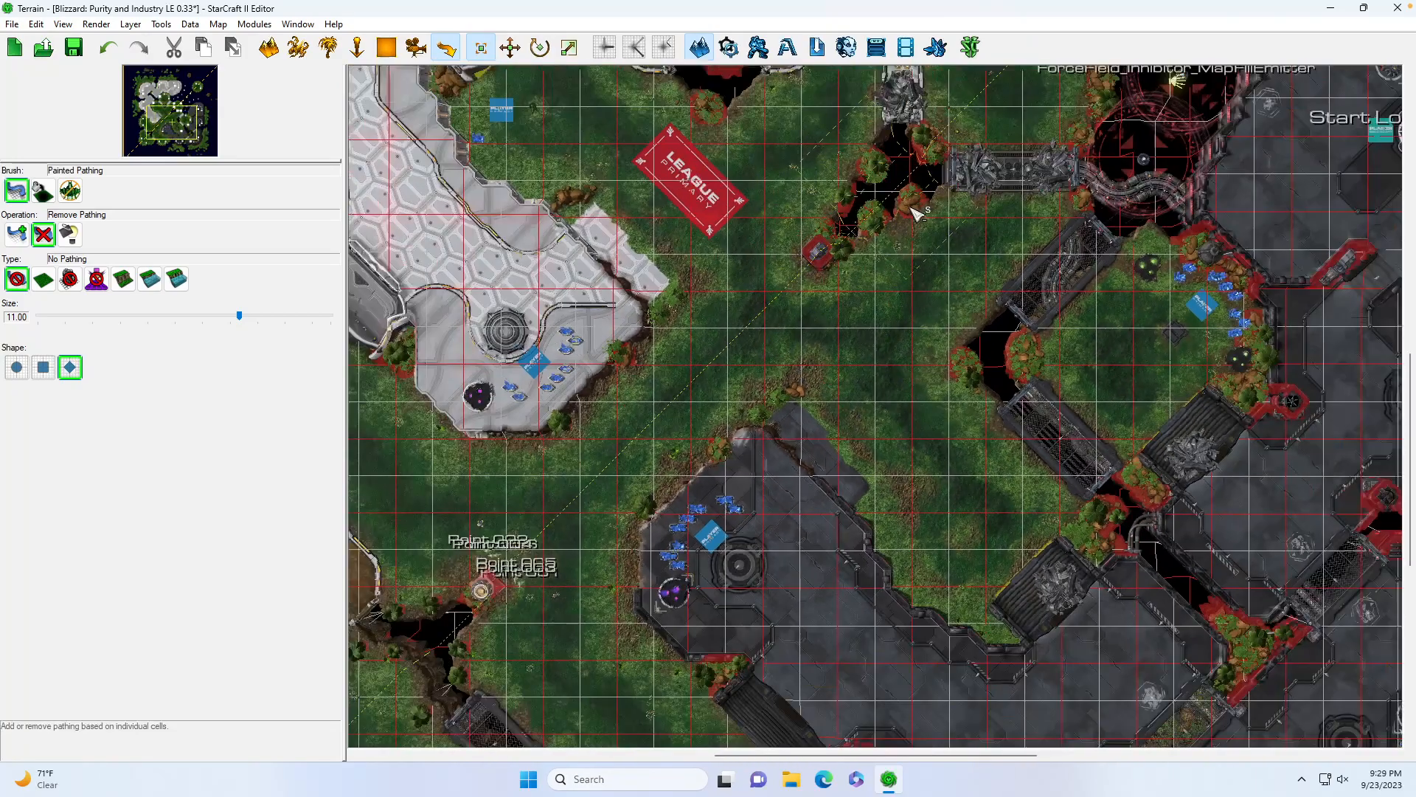
pyautogui.click(157, 108)
pyautogui.moveTo(176, 132); pyautogui.dragTo(177, 135)
pyautogui.scroll(1, 716, 360)
pyautogui.scroll(1, 630, 370)
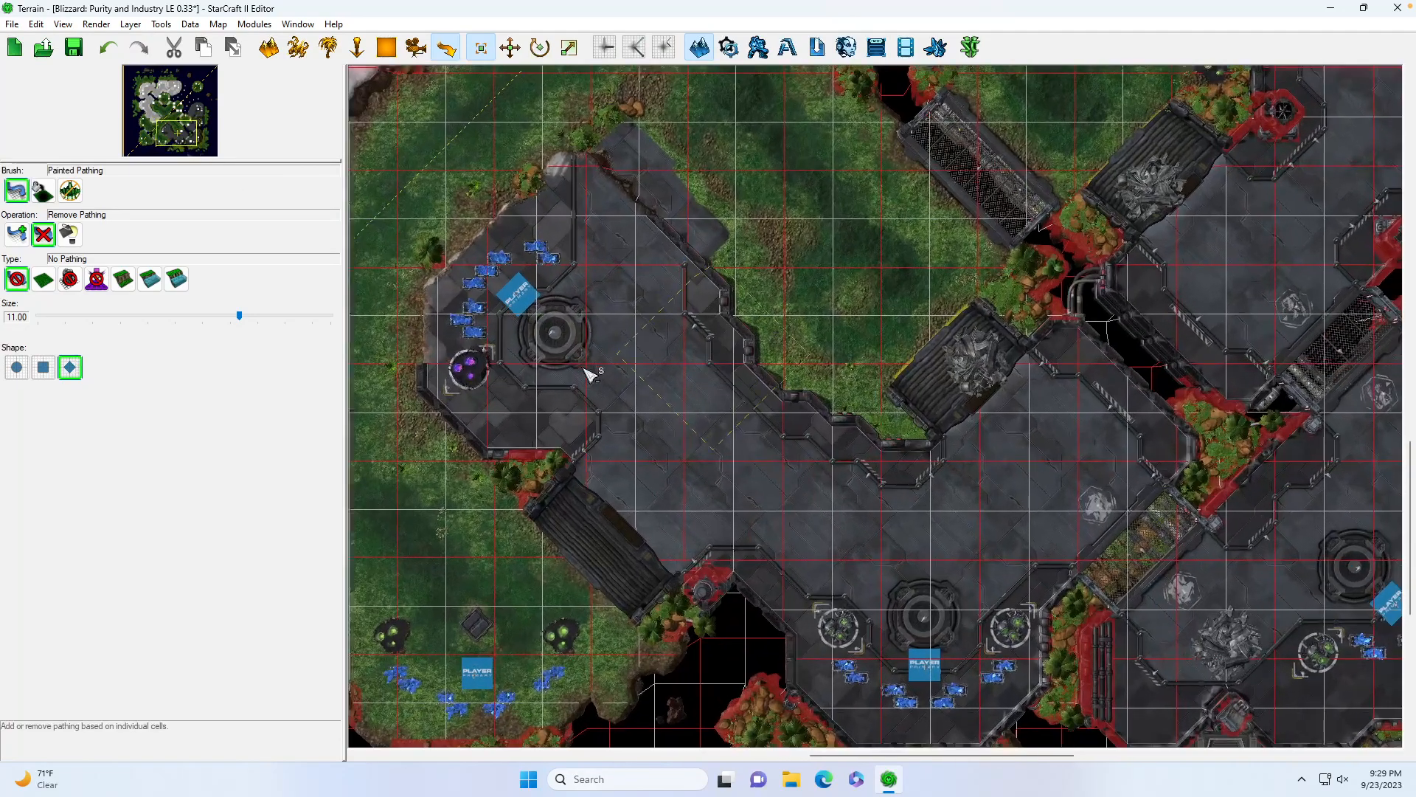
# Extend the dark base's cliff level northeast over the cleared grass with Braxis Alpha Organic Cliffs and a size 6 diamond brush
pyautogui.click(268, 48)
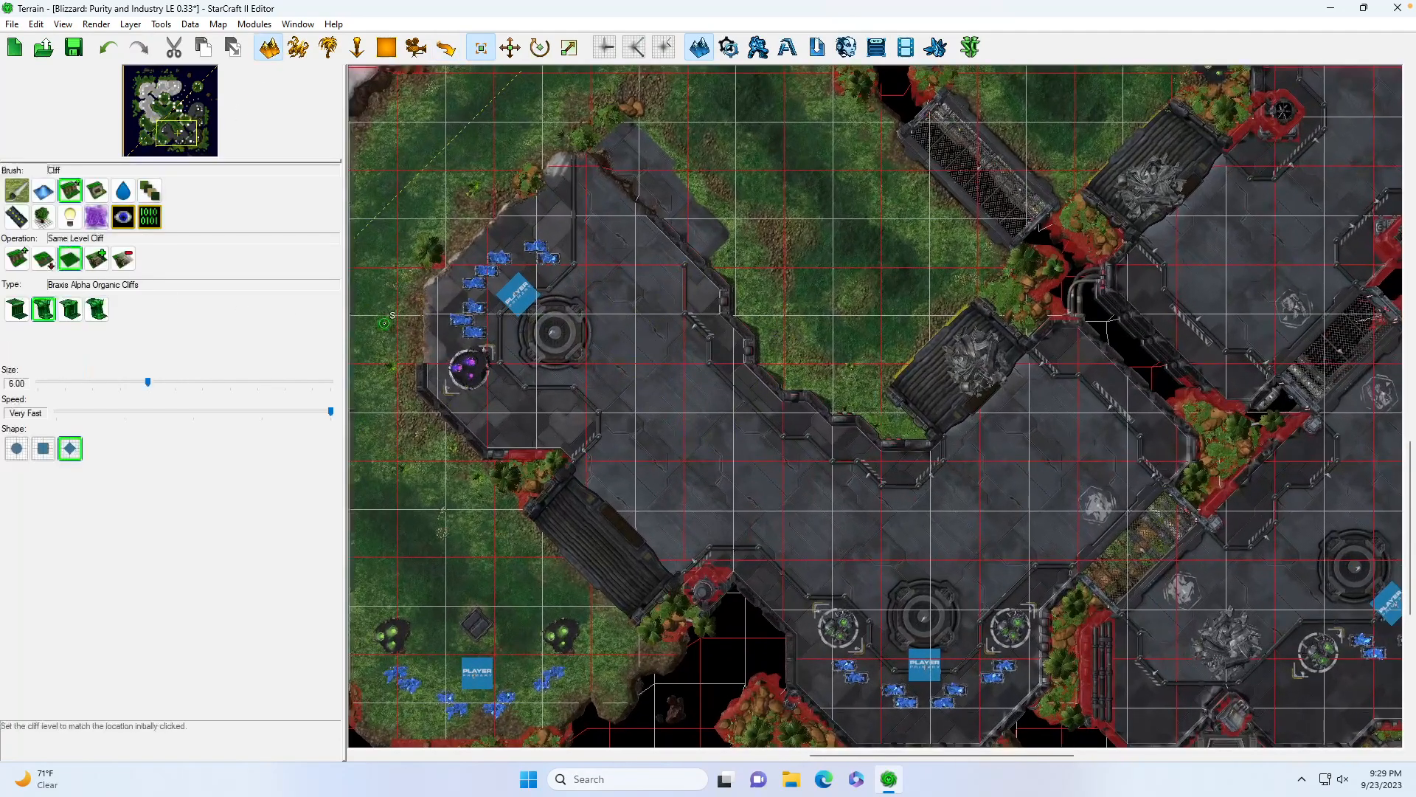
pyautogui.scroll(1, 351, 316)
pyautogui.click(175, 138)
pyautogui.moveTo(175, 138); pyautogui.dragTo(174, 131)
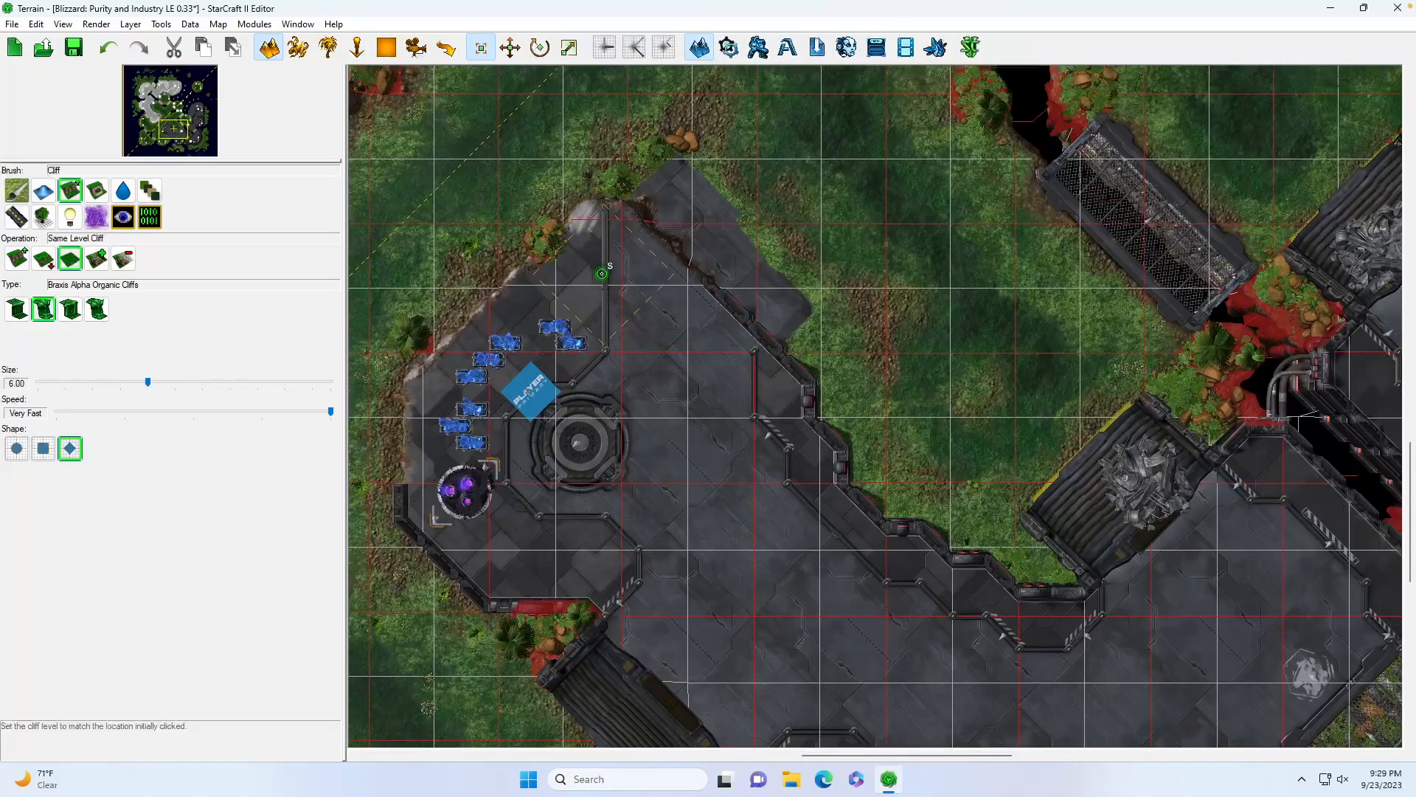
pyautogui.scroll(1, 606, 270)
pyautogui.scroll(-2, 612, 280)
pyautogui.scroll(-1, 625, 295)
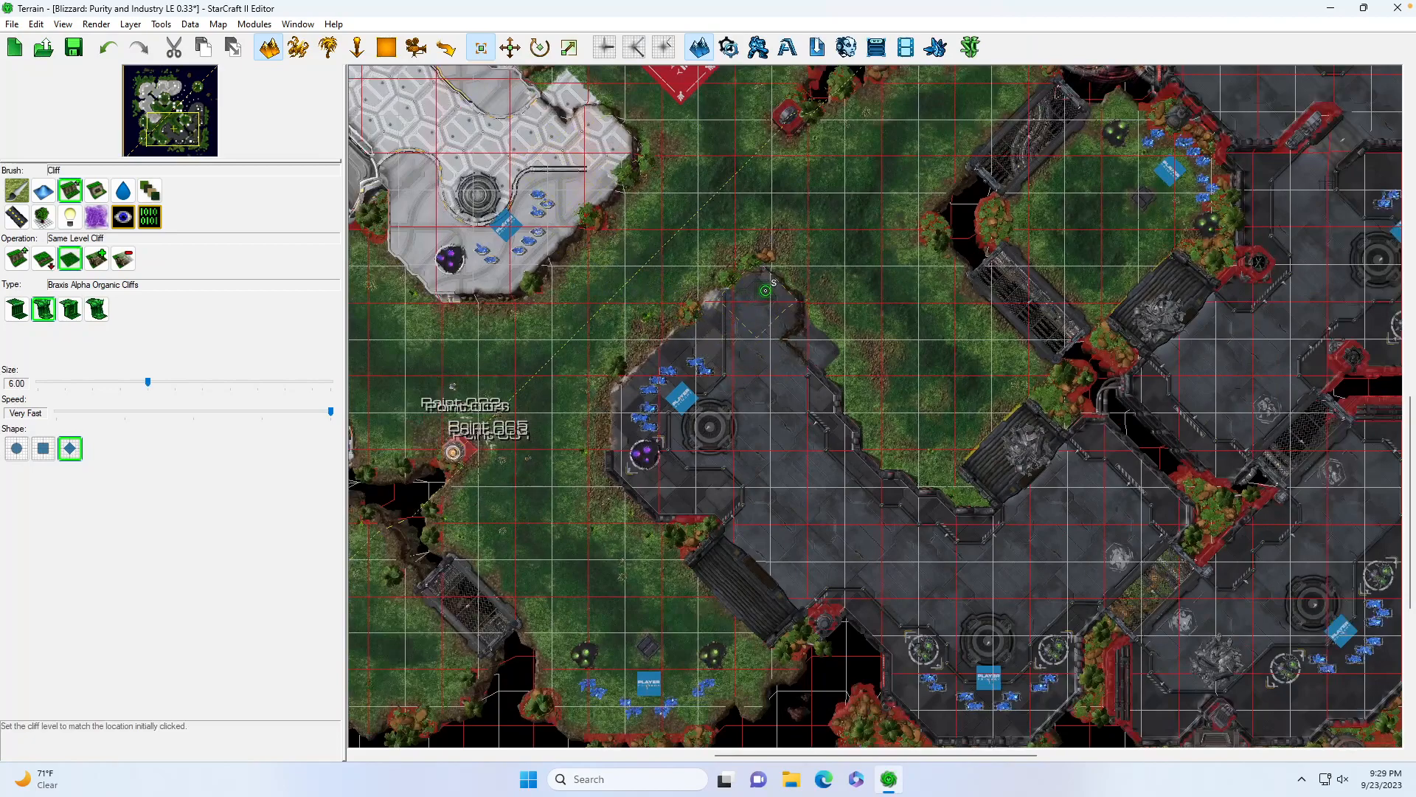
pyautogui.click(806, 261)
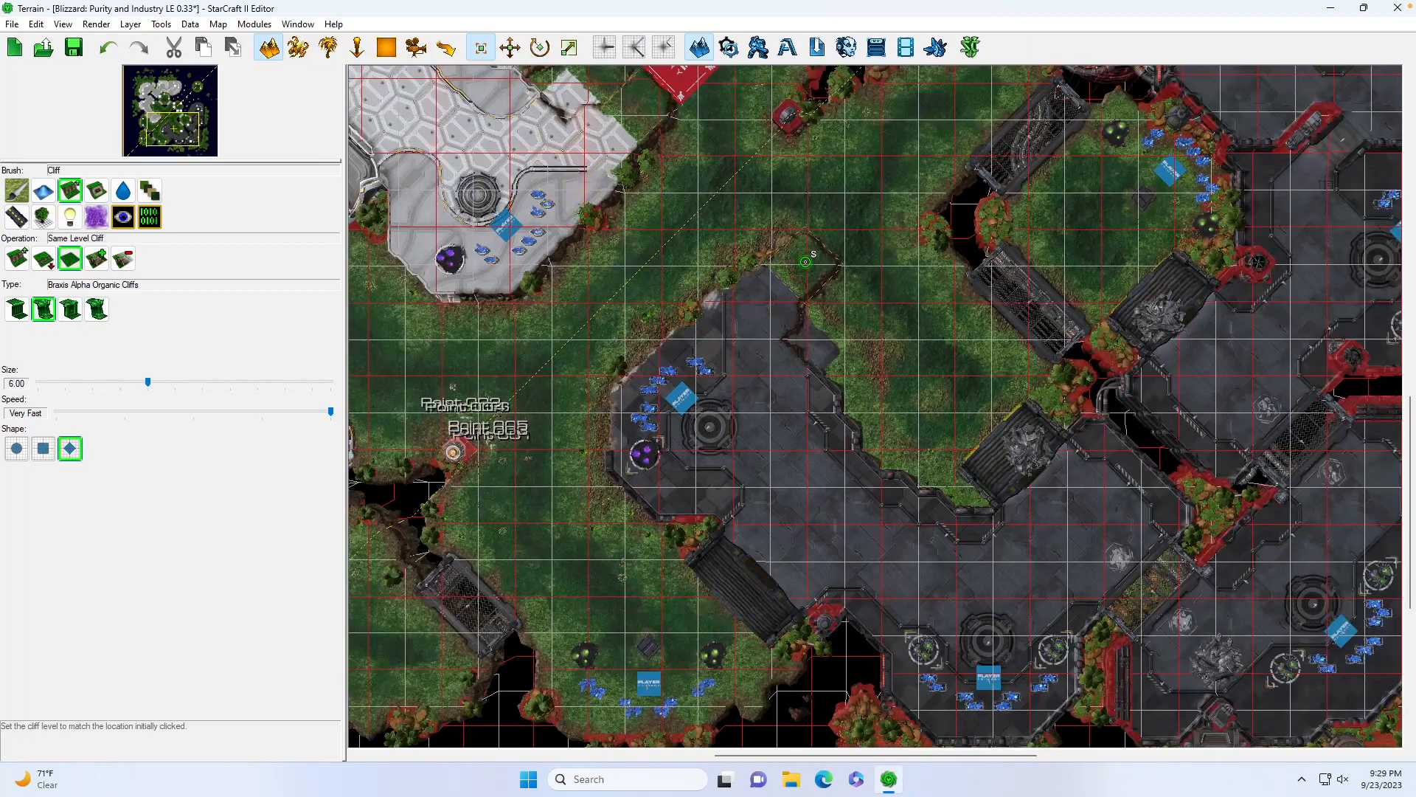
pyautogui.moveTo(805, 261)
pyautogui.mouseDown()
pyautogui.moveTo(904, 363)
pyautogui.moveTo(868, 398)
pyautogui.moveTo(811, 339)
pyautogui.moveTo(847, 397)
pyautogui.moveTo(900, 428)
pyautogui.mouseUp()
pyautogui.moveTo(167, 120); pyautogui.dragTo(193, 135)
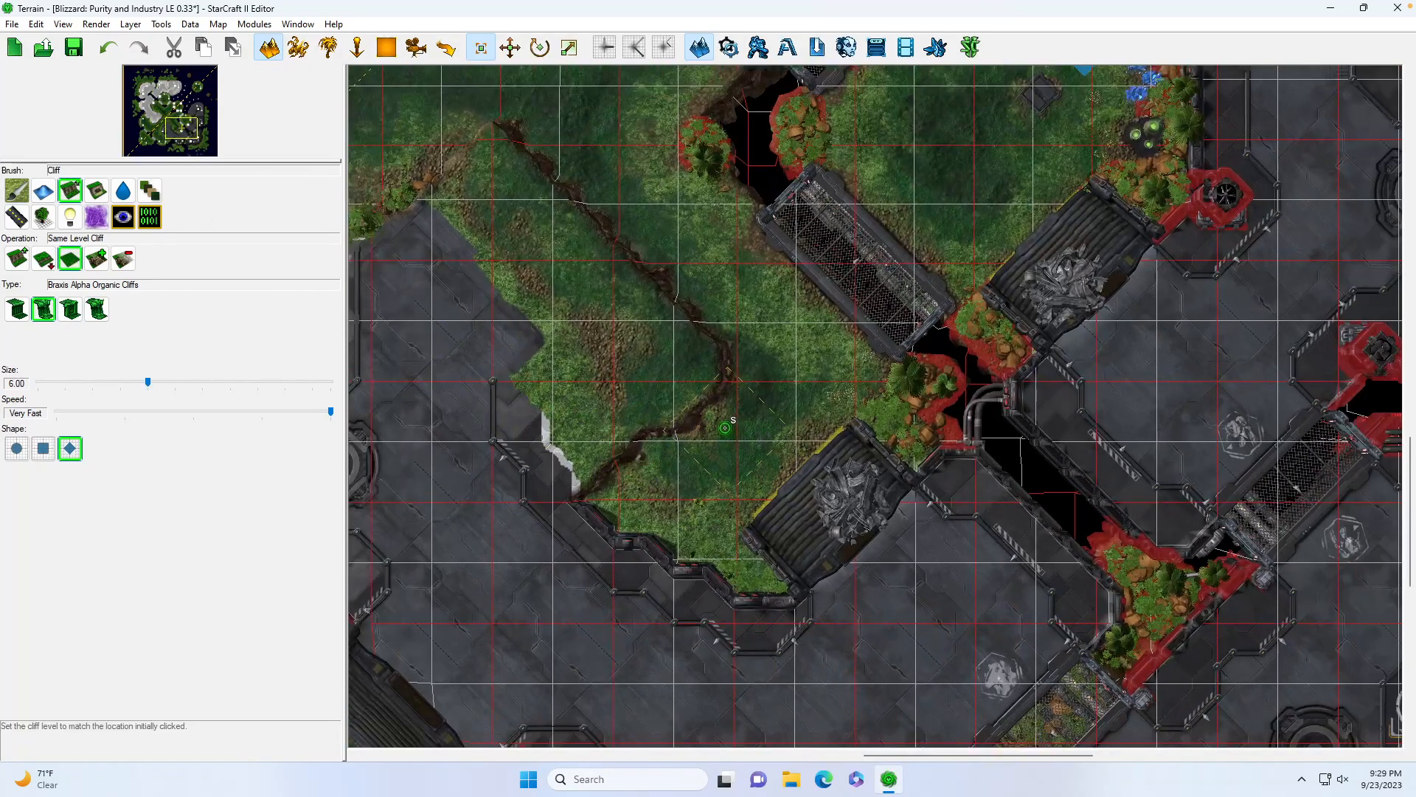
pyautogui.click(725, 428)
pyautogui.moveTo(176, 147); pyautogui.dragTo(177, 132)
pyautogui.click(43, 448)
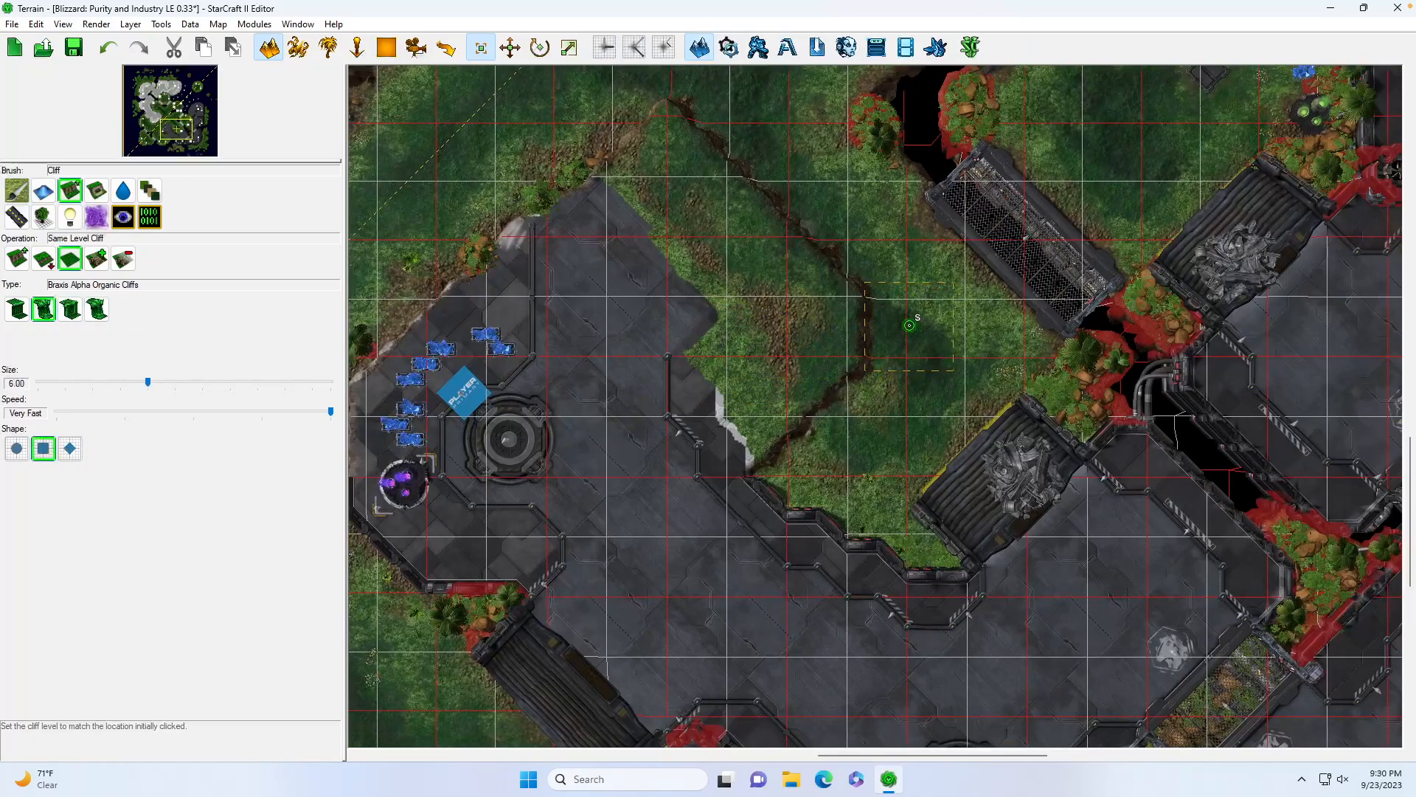
pyautogui.scroll(2, 819, 236)
pyautogui.scroll(-3, 738, 125)
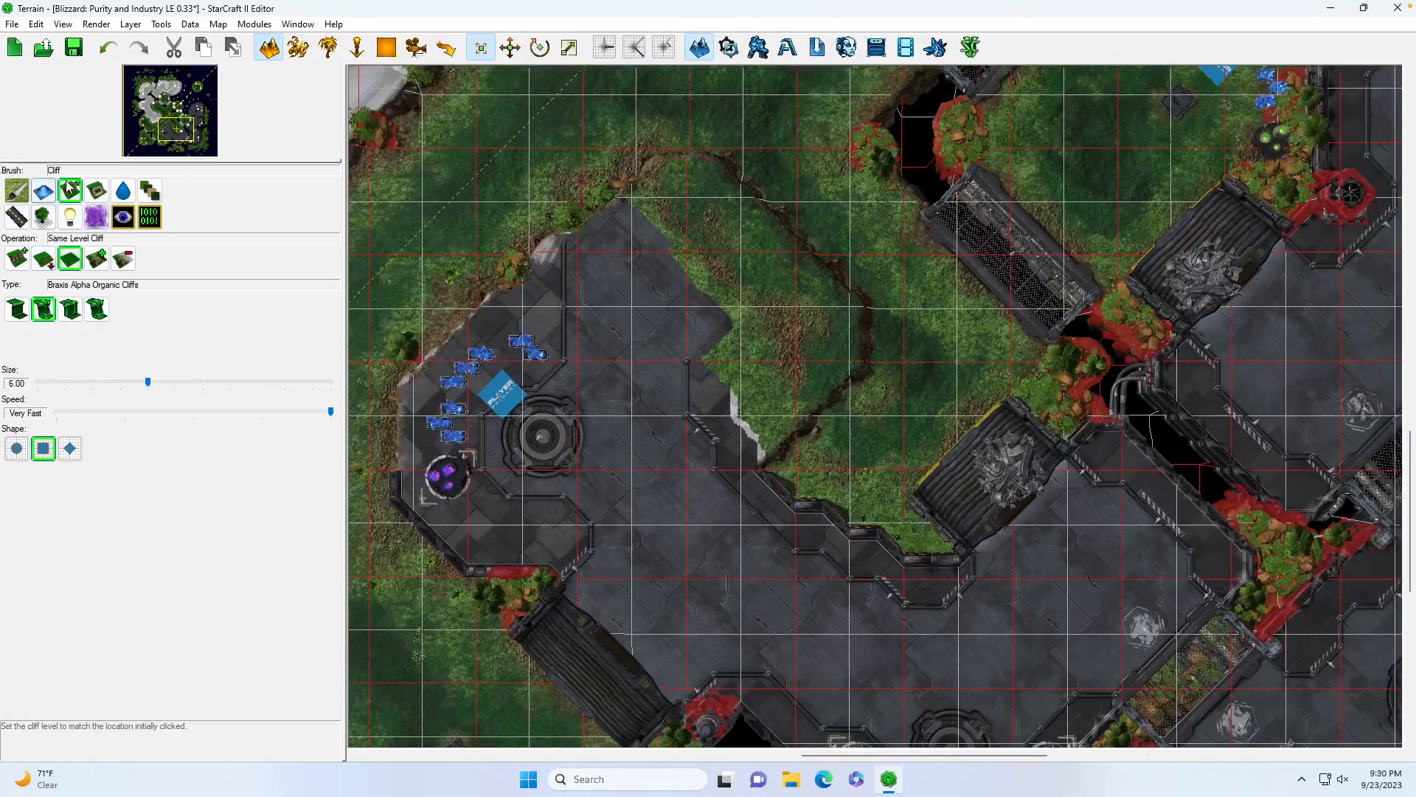
# Paint the grassy platform extension with the KorhalPlatformEx2_4 texture using a size 6 diamond brush
pyautogui.click(16, 190)
pyautogui.click(176, 322)
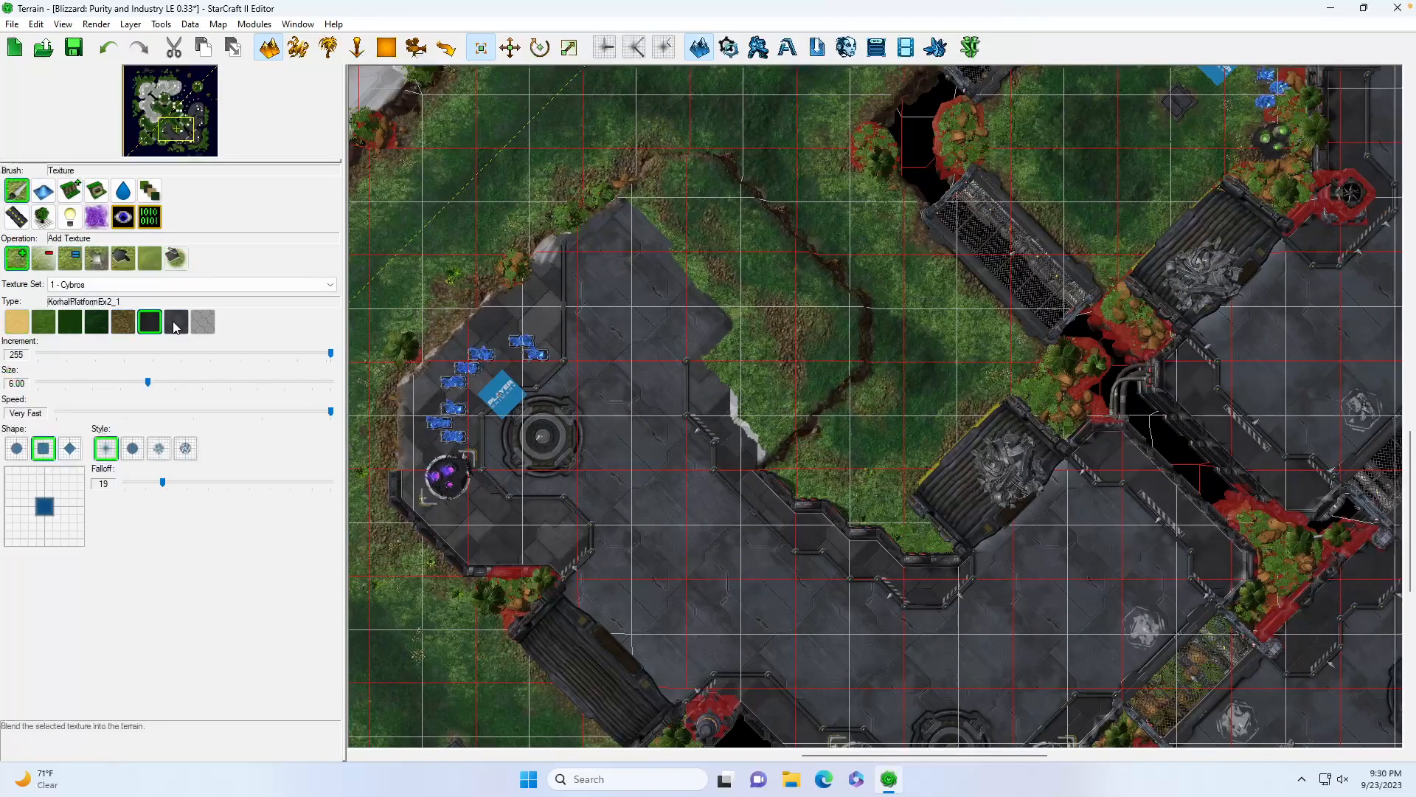
pyautogui.click(69, 447)
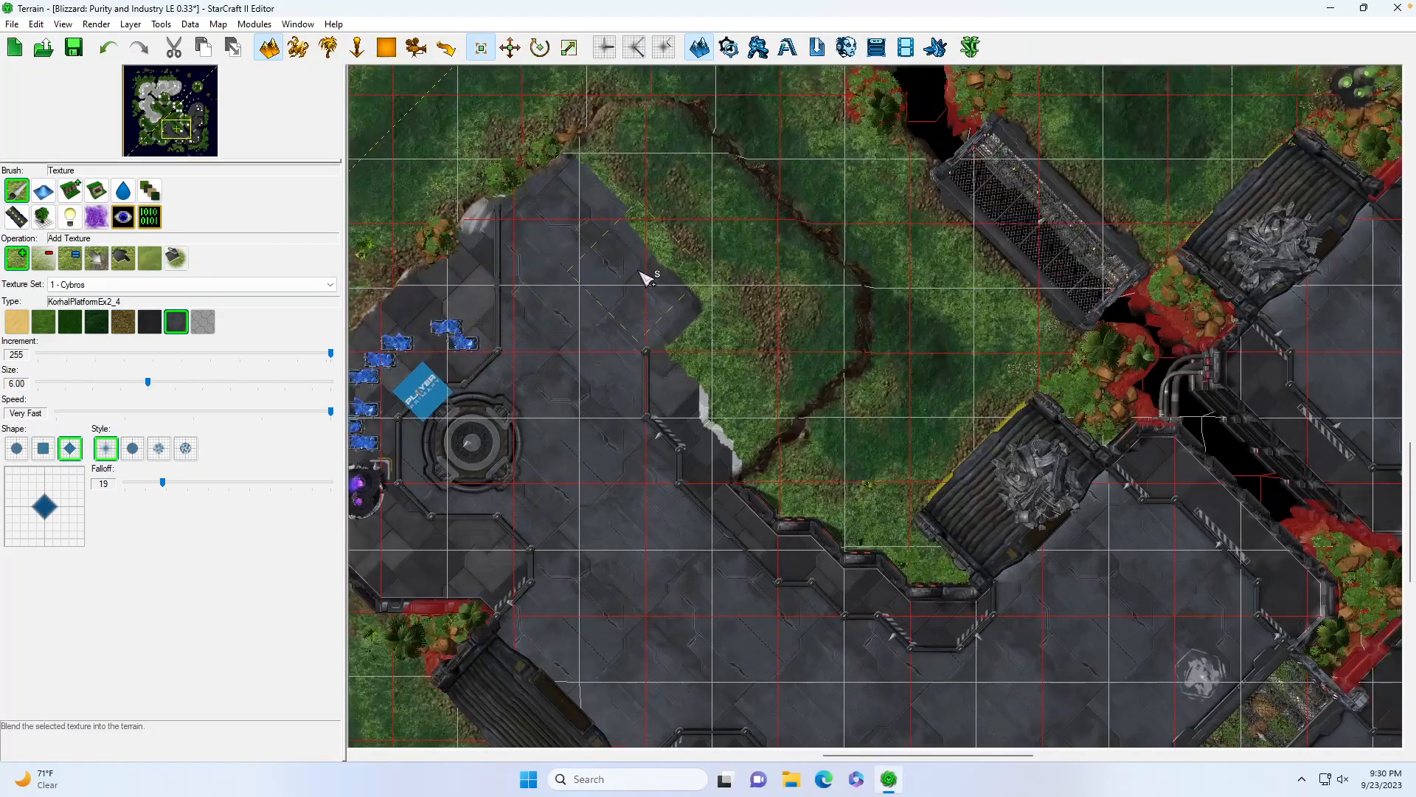
pyautogui.scroll(2, 649, 273)
pyautogui.moveTo(648, 244)
pyautogui.mouseDown()
pyautogui.moveTo(649, 217)
pyautogui.moveTo(607, 159)
pyautogui.moveTo(680, 158)
pyautogui.moveTo(749, 253)
pyautogui.moveTo(733, 224)
pyautogui.moveTo(788, 269)
pyautogui.moveTo(812, 338)
pyautogui.moveTo(734, 401)
pyautogui.moveTo(746, 414)
pyautogui.moveTo(684, 302)
pyautogui.mouseUp()
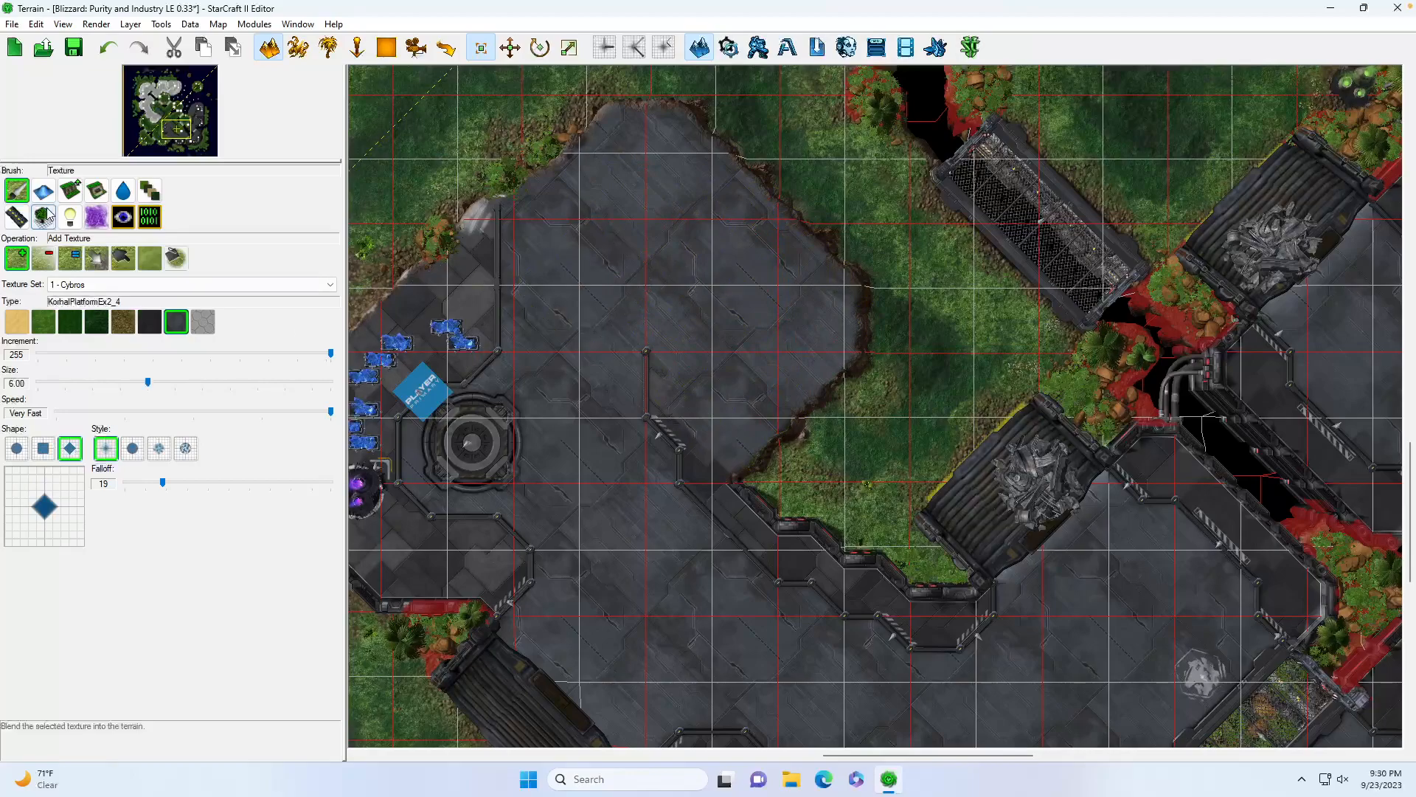
# Convert the cliff edges around the extended platform and behind its mineral line to the Korhal Platform Ex2 style
pyautogui.click(70, 191)
pyautogui.scroll(2, 686, 467)
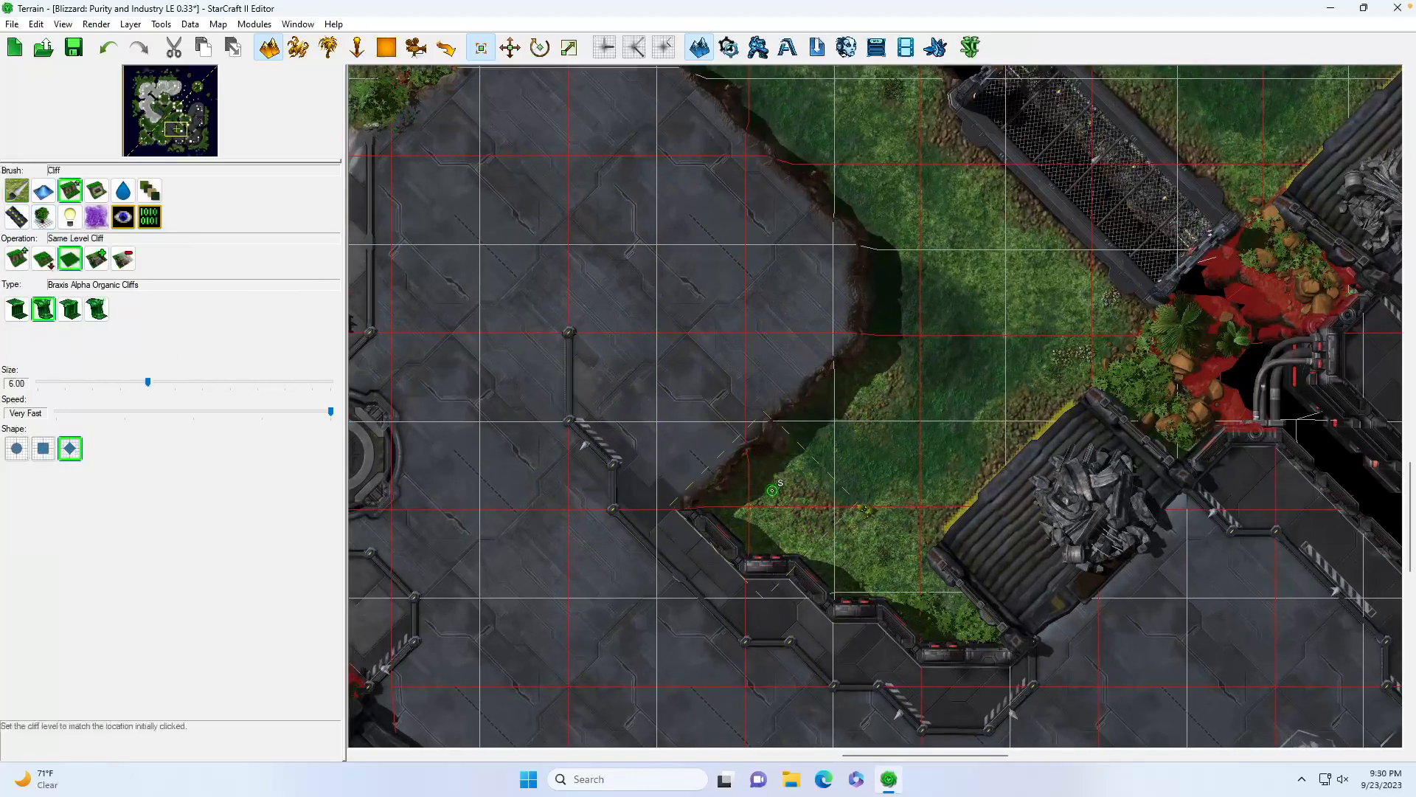
pyautogui.keyDown('ctrl'); pyautogui.moveTo(829, 415); pyautogui.dragTo(984, 450, button='right'); pyautogui.keyUp('ctrl')
pyautogui.click(17, 310)
pyautogui.moveTo(711, 374)
pyautogui.mouseDown()
pyautogui.moveTo(714, 386)
pyautogui.moveTo(659, 381)
pyautogui.mouseUp()
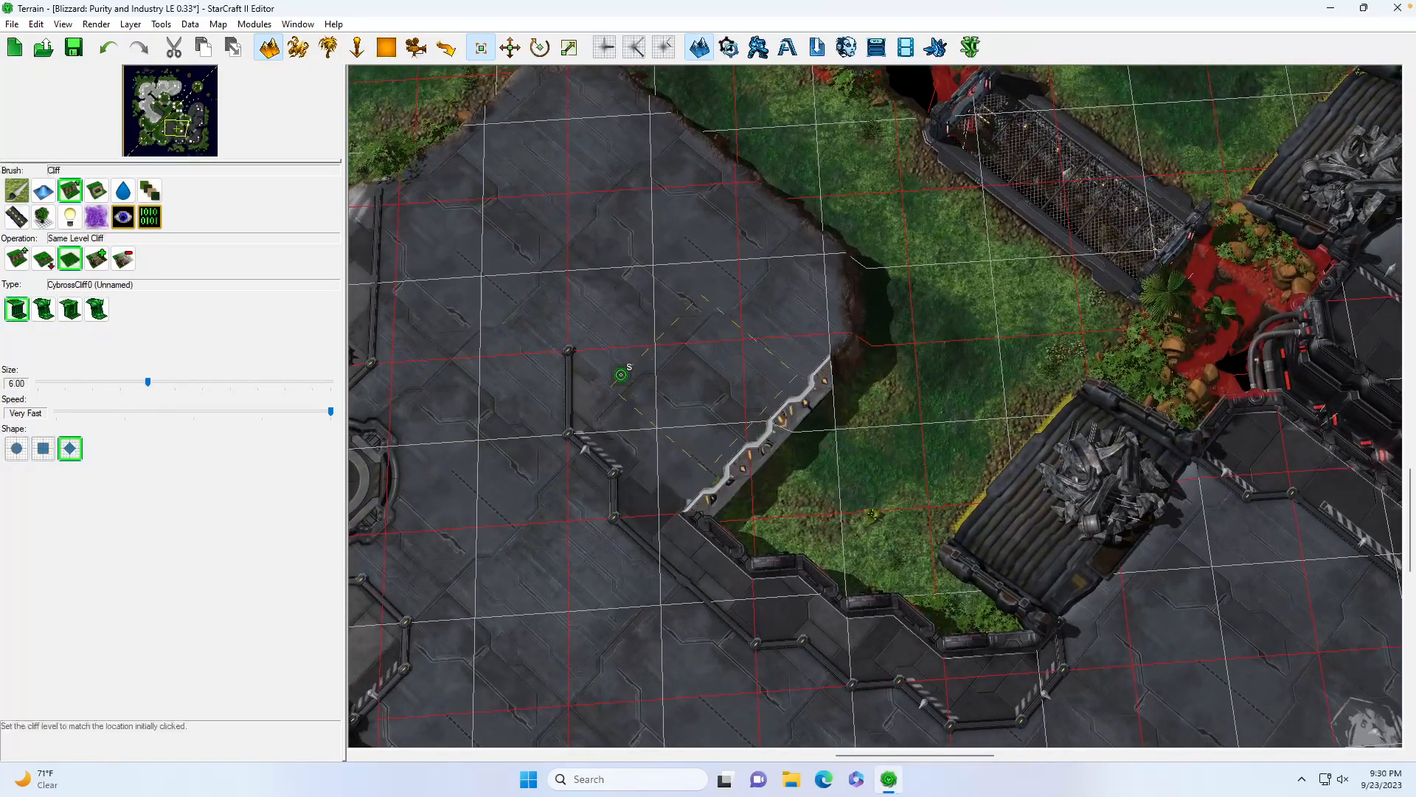
pyautogui.click(70, 309)
pyautogui.click(170, 126)
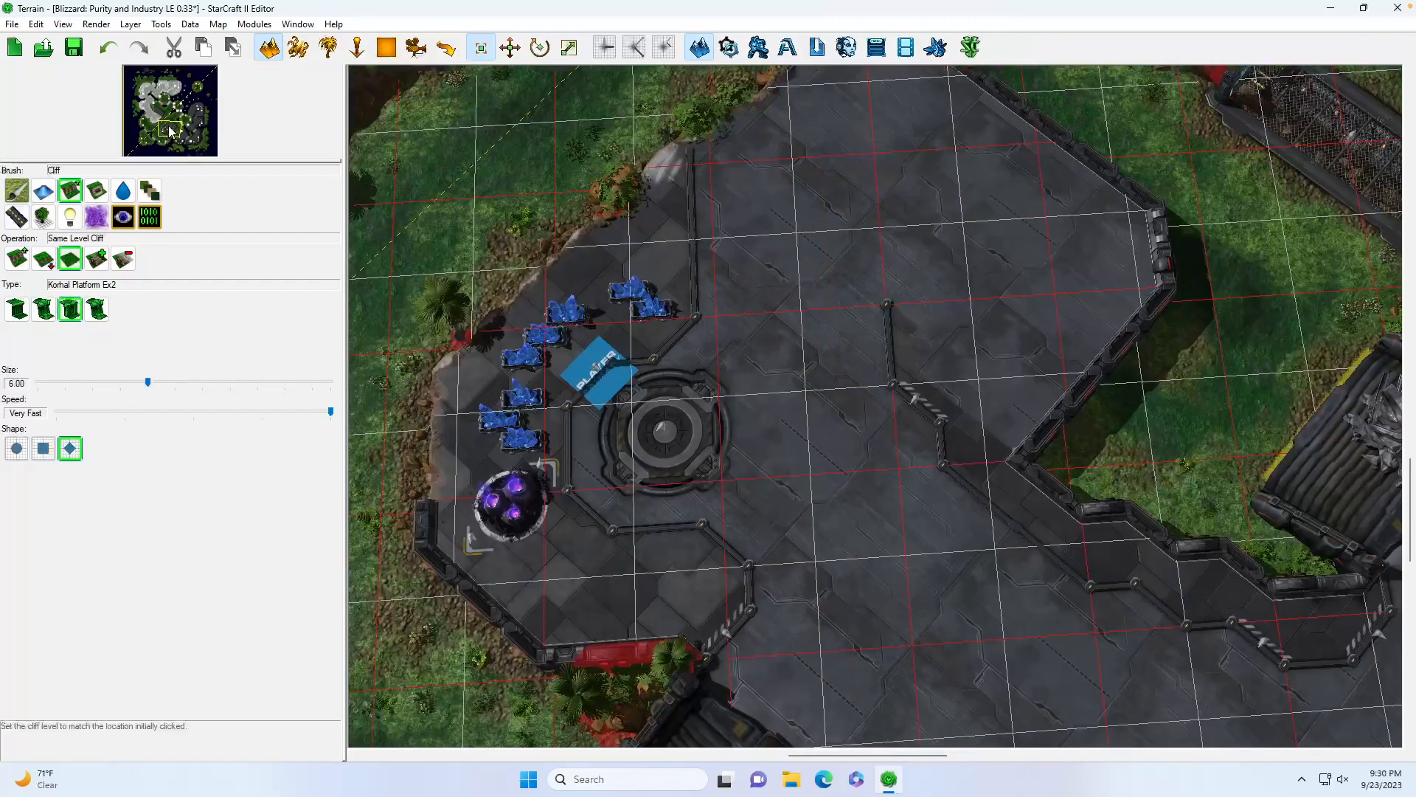
pyautogui.moveTo(814, 282)
pyautogui.mouseDown()
pyautogui.moveTo(838, 236)
pyautogui.moveTo(577, 439)
pyautogui.moveTo(541, 478)
pyautogui.moveTo(503, 569)
pyautogui.mouseUp()
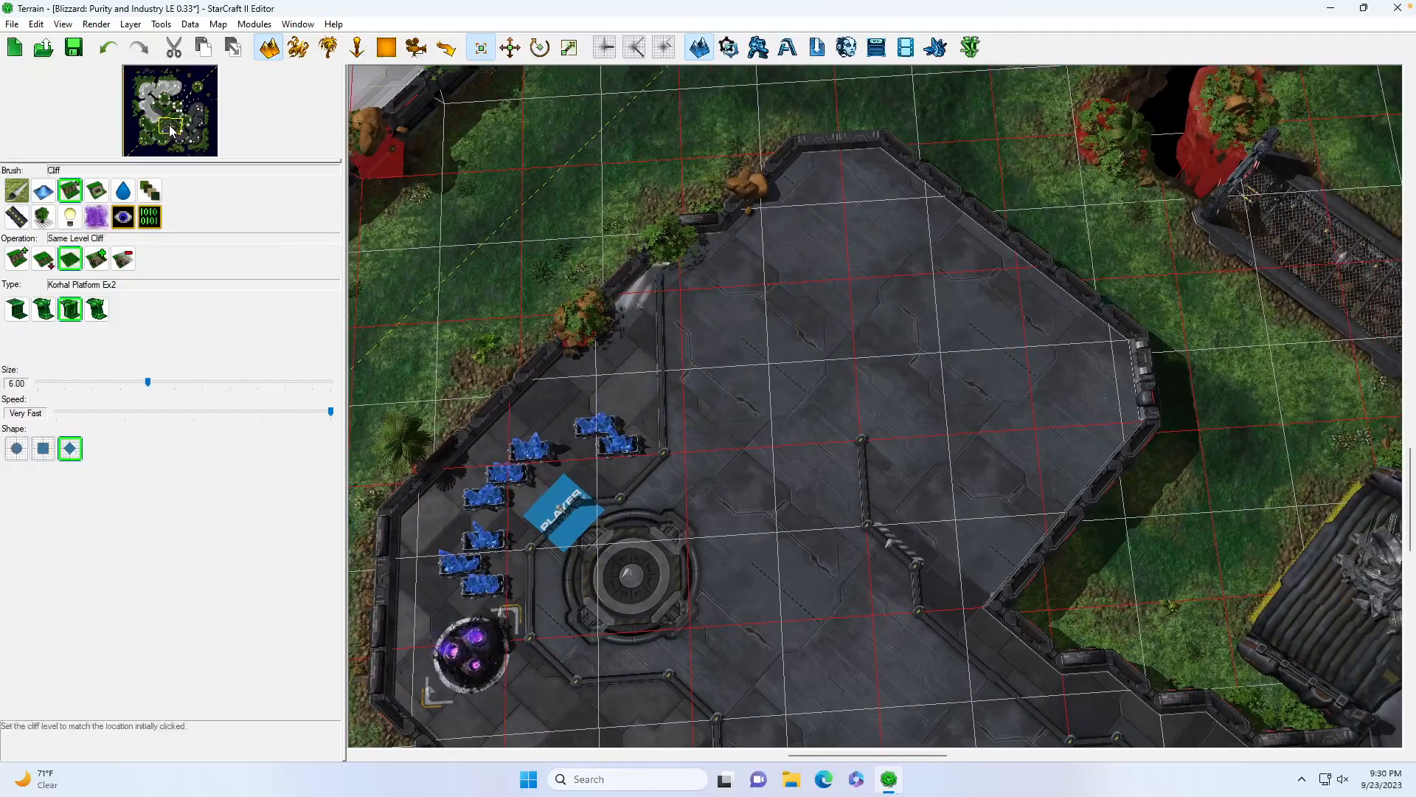
# Fill out the inner corner between the extension and the old cliff edge with a size 6 square brush and Korhal Platform Ex2 cliffs
pyautogui.click(175, 131)
pyautogui.moveTo(177, 133); pyautogui.dragTo(174, 126)
pyautogui.scroll(-3, 807, 367)
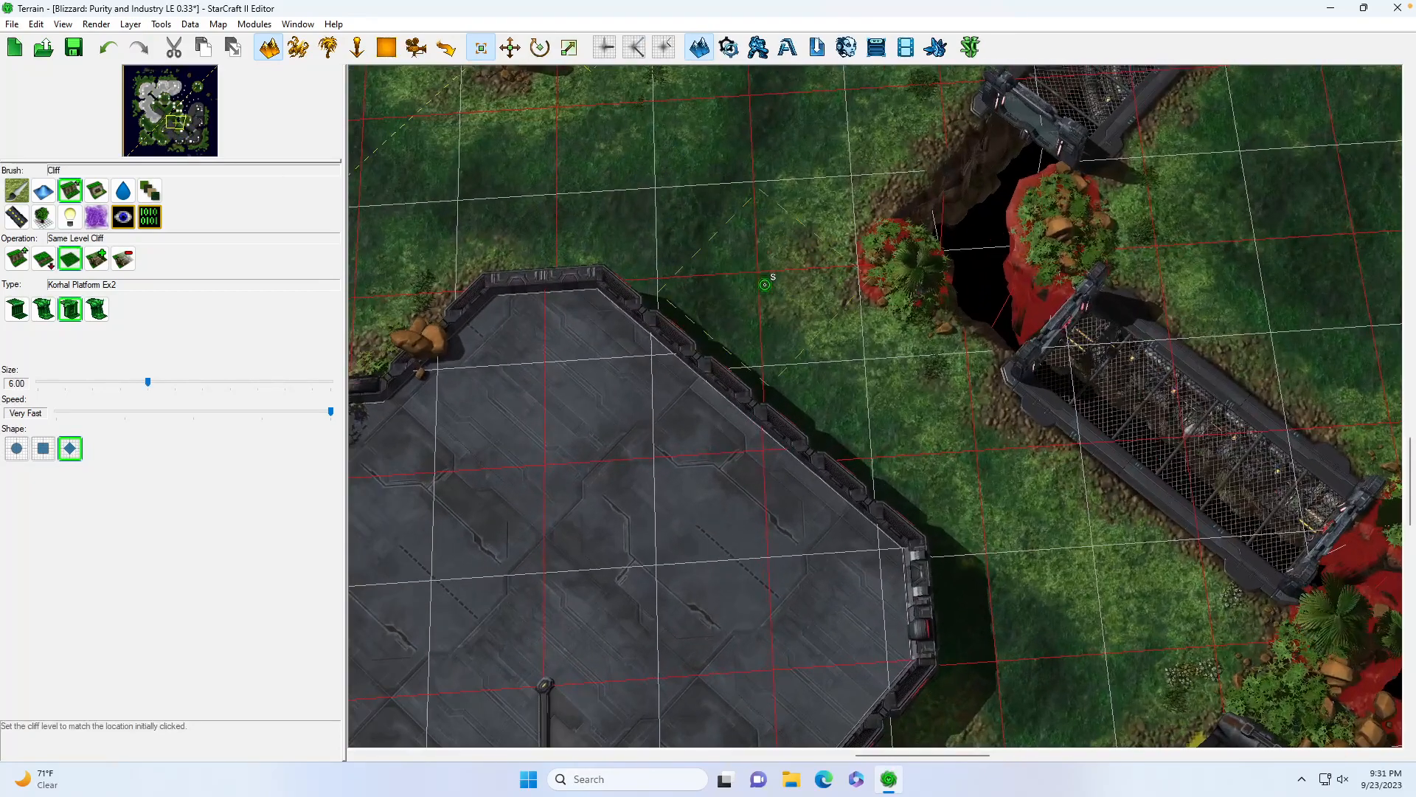
pyautogui.scroll(3, 746, 487)
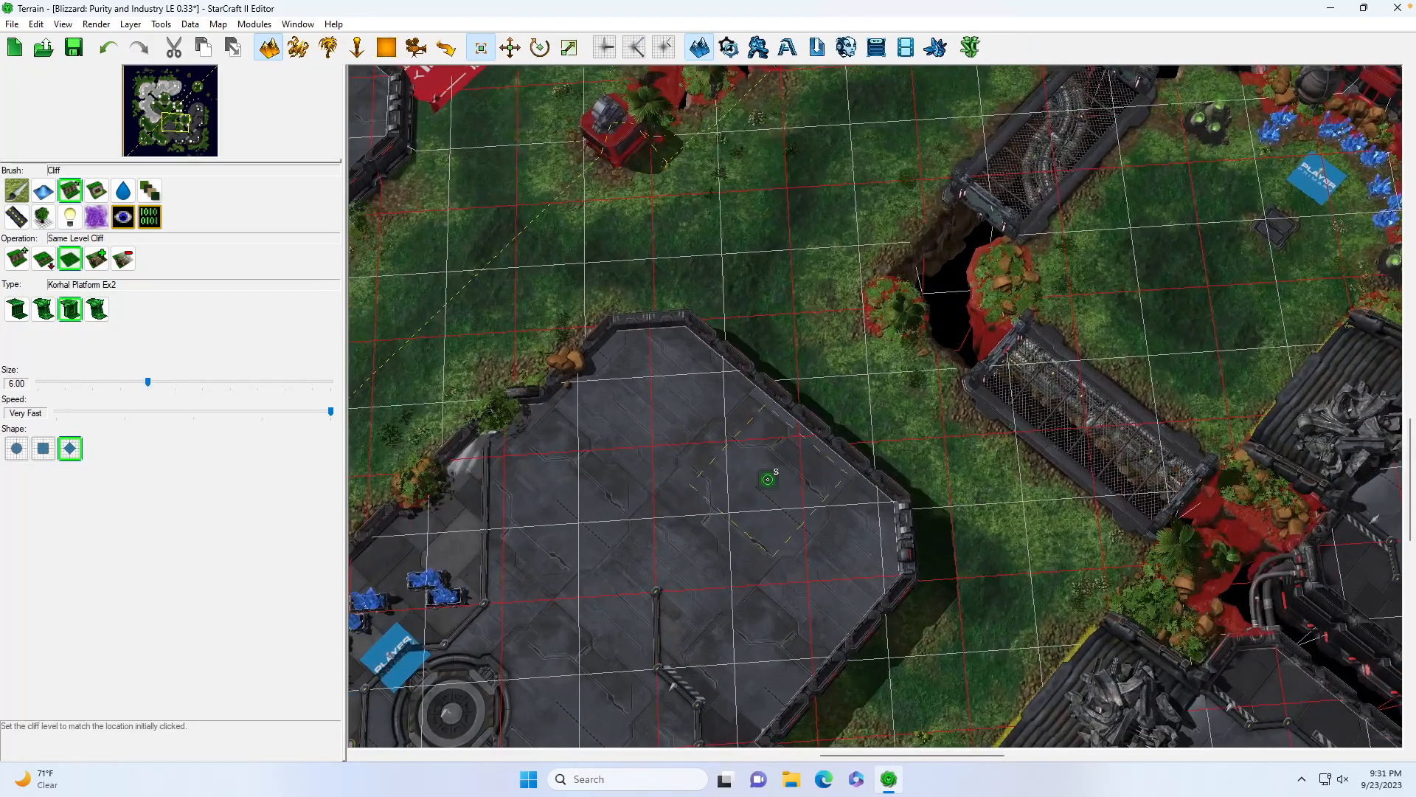
pyautogui.moveTo(175, 126); pyautogui.dragTo(174, 133)
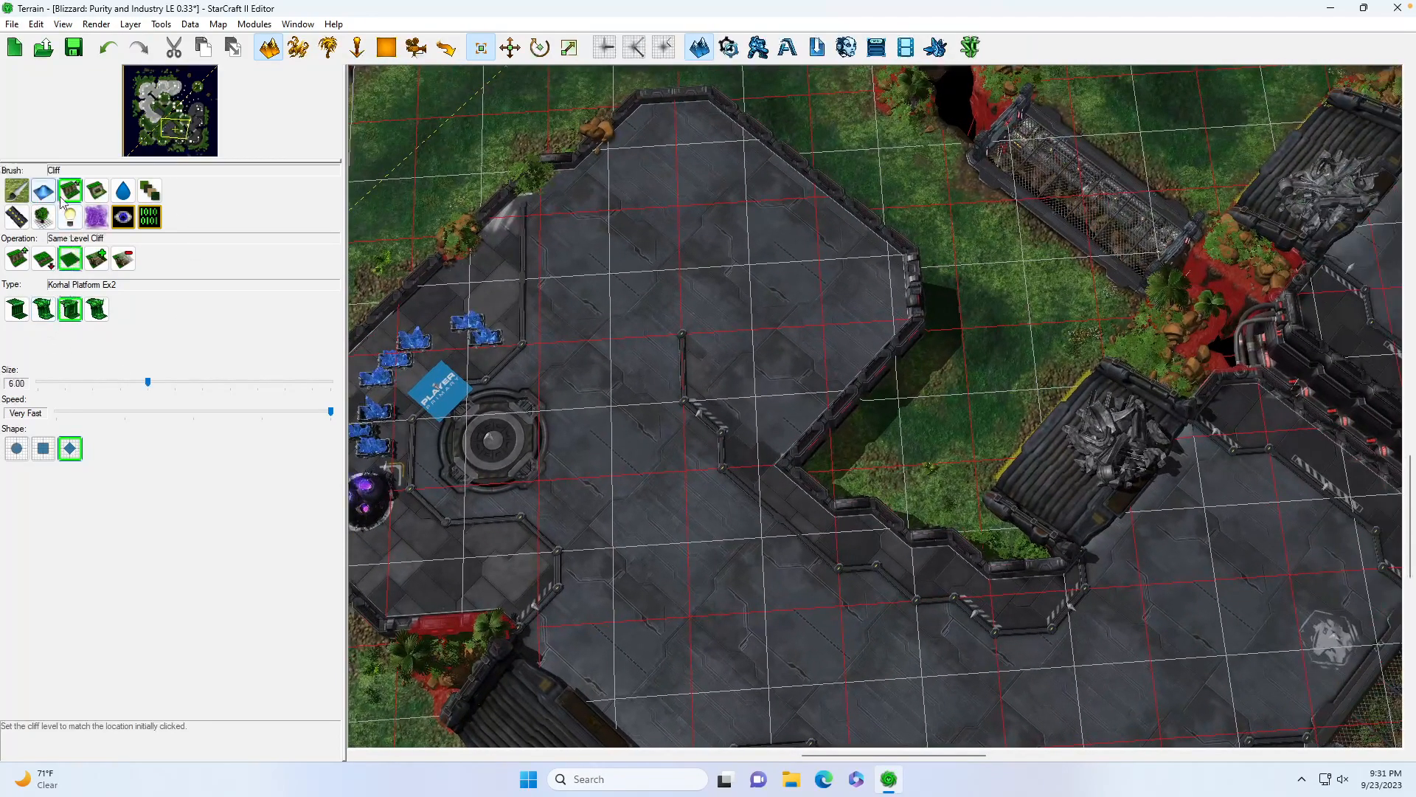
pyautogui.click(17, 309)
pyautogui.click(43, 448)
pyautogui.click(768, 466)
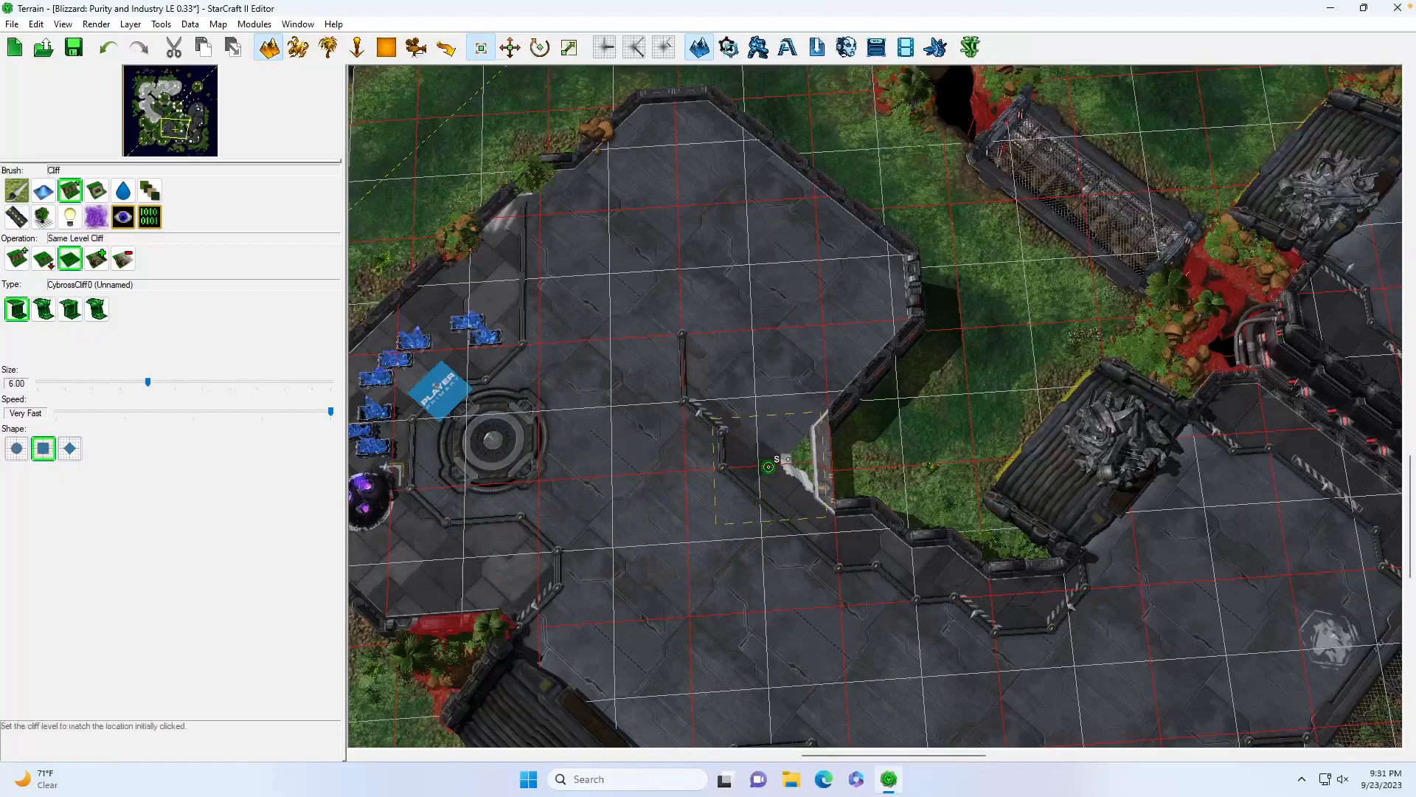
pyautogui.click(70, 310)
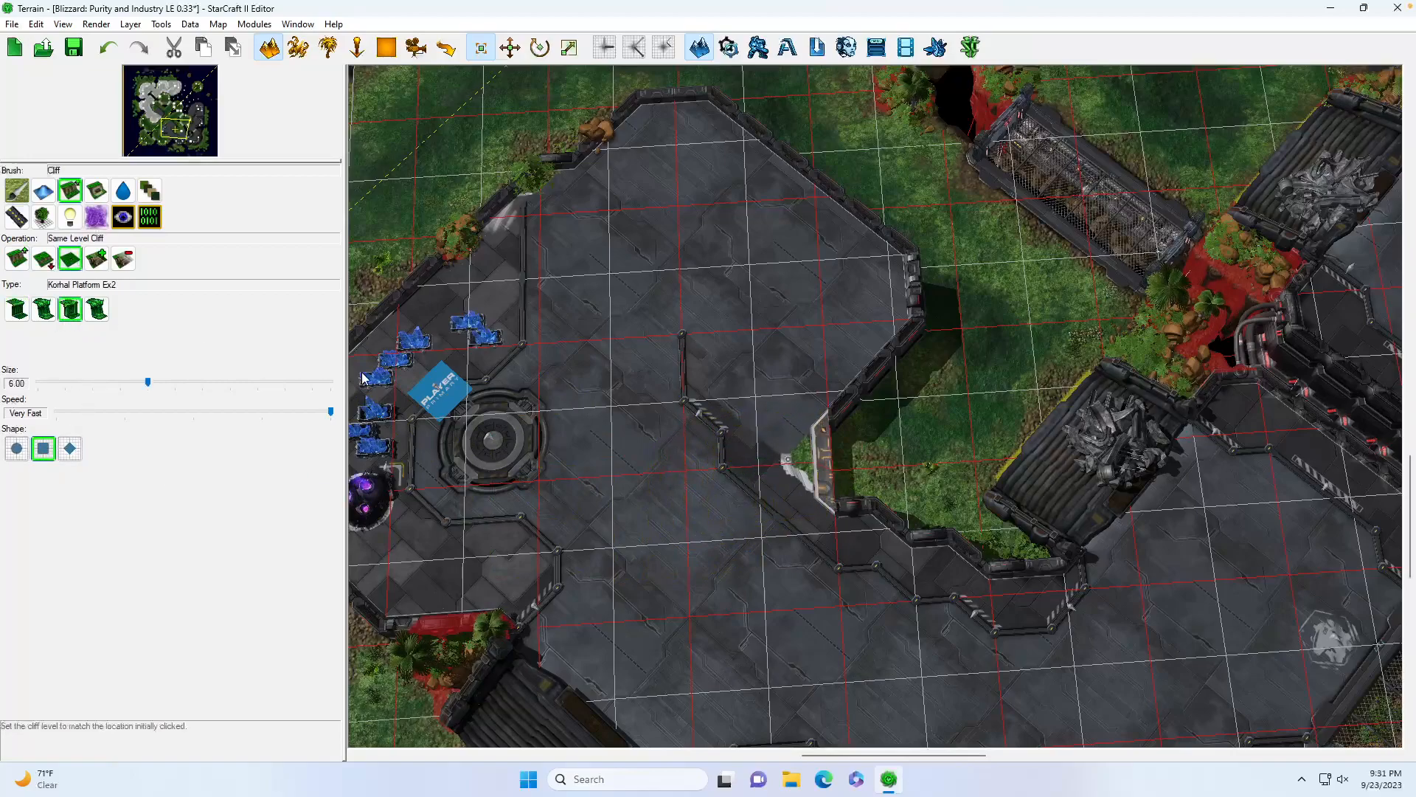
pyautogui.click(765, 448)
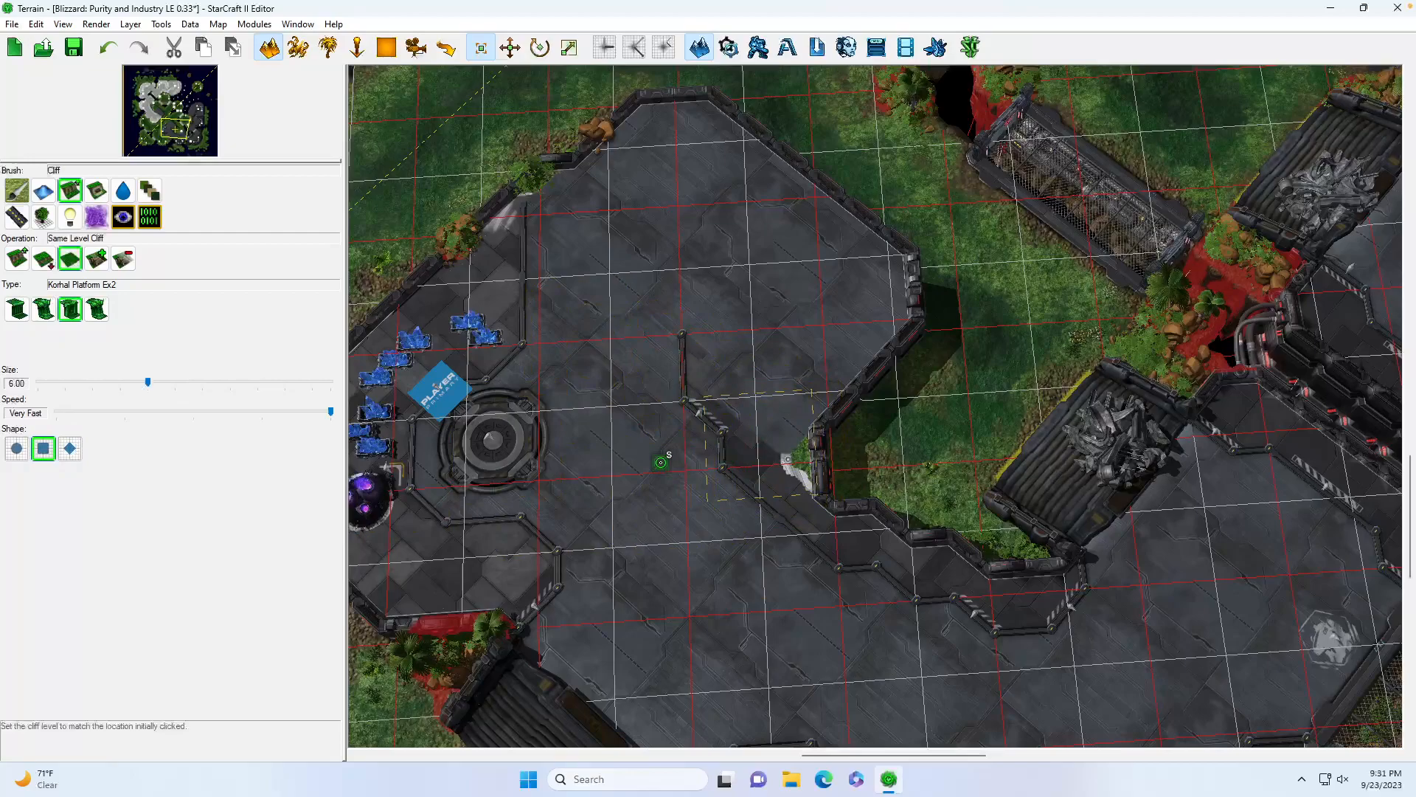
pyautogui.moveTo(170, 128); pyautogui.dragTo(175, 129)
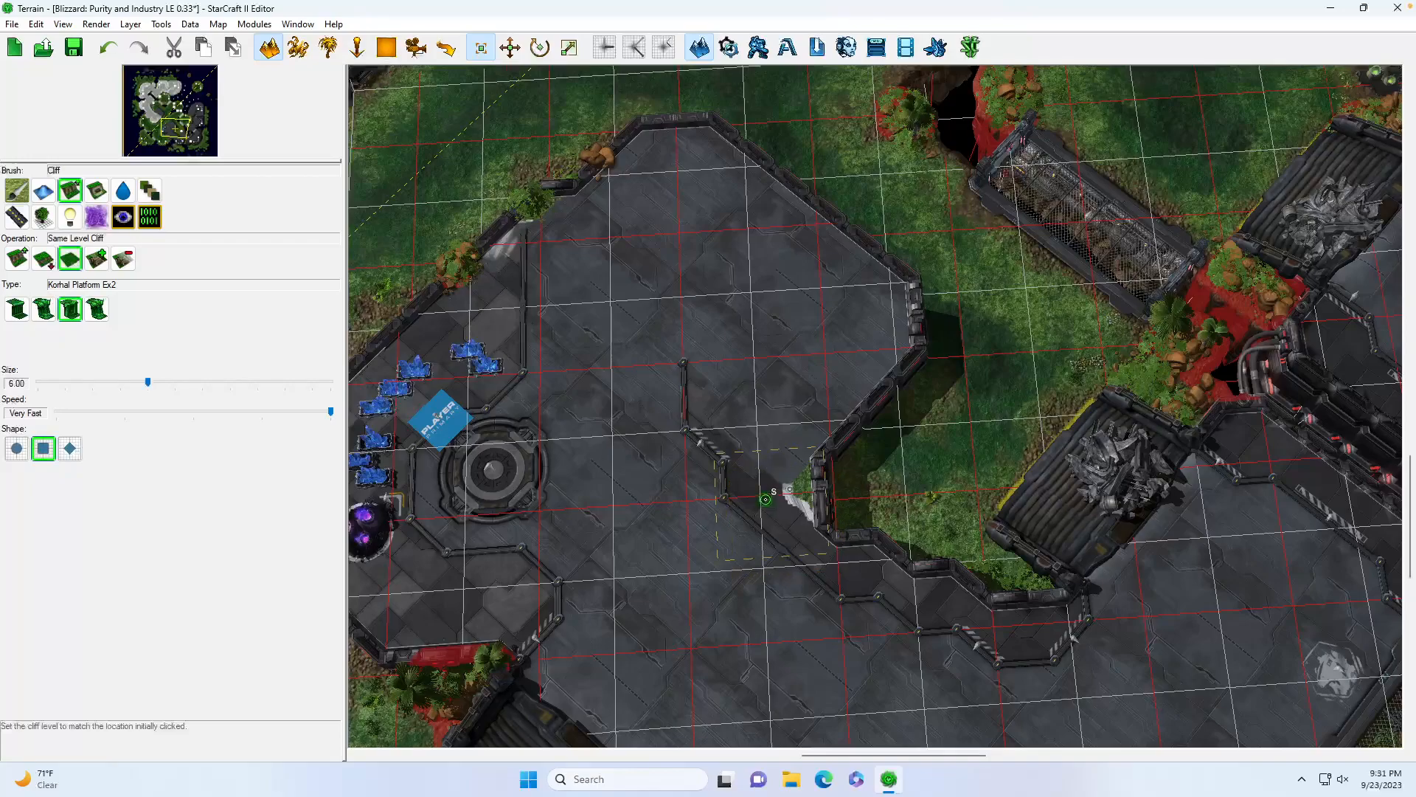
pyautogui.click(785, 490)
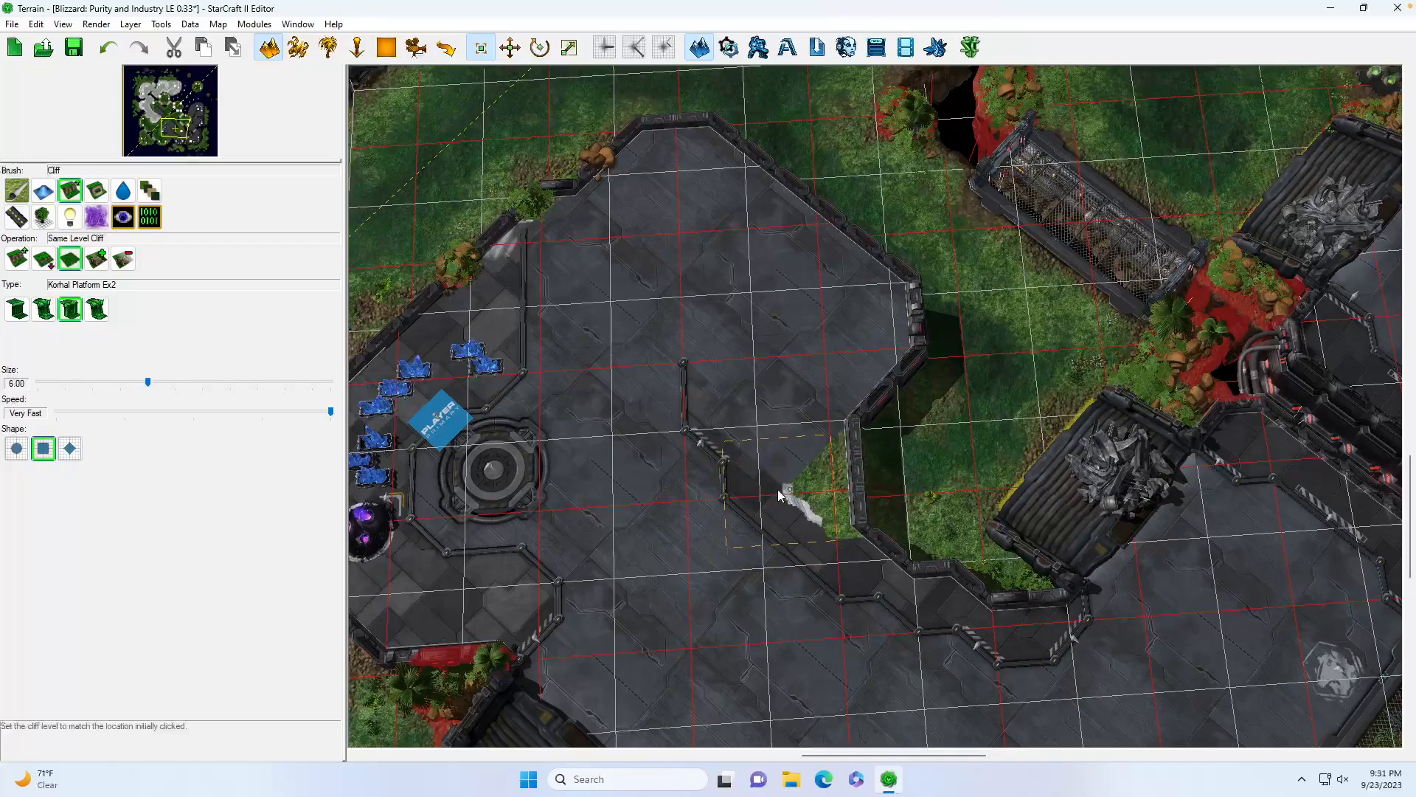
# Cover the filled corner's grass with the KorhalPlatformEx2_1 texture, then set the texture brush to a diamond of size 2.50
pyautogui.moveTo(171, 138); pyautogui.dragTo(176, 131)
pyautogui.click(17, 190)
pyautogui.click(160, 323)
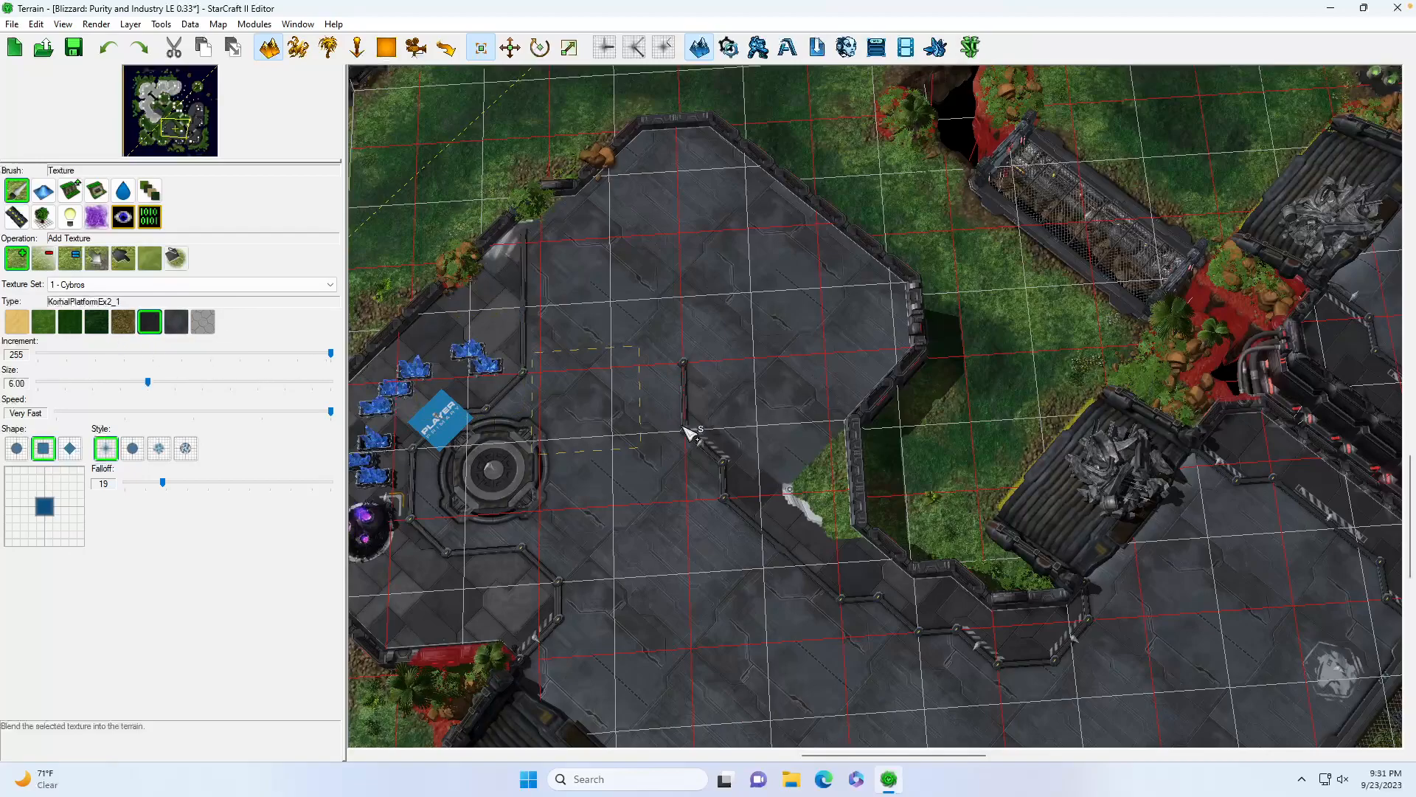
pyautogui.moveTo(819, 472); pyautogui.dragTo(826, 503)
pyautogui.scroll(2, 799, 484)
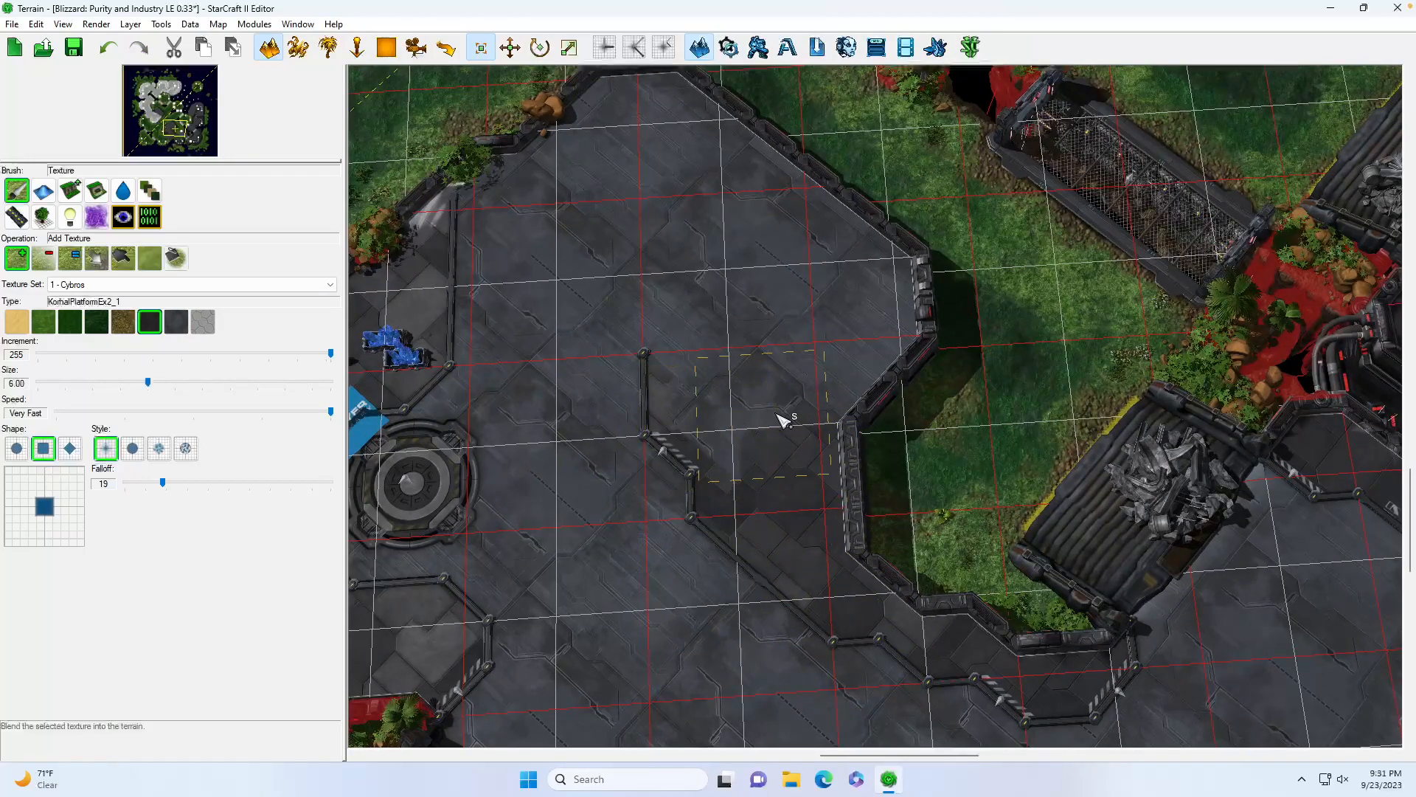
pyautogui.click(69, 448)
pyautogui.click(82, 384)
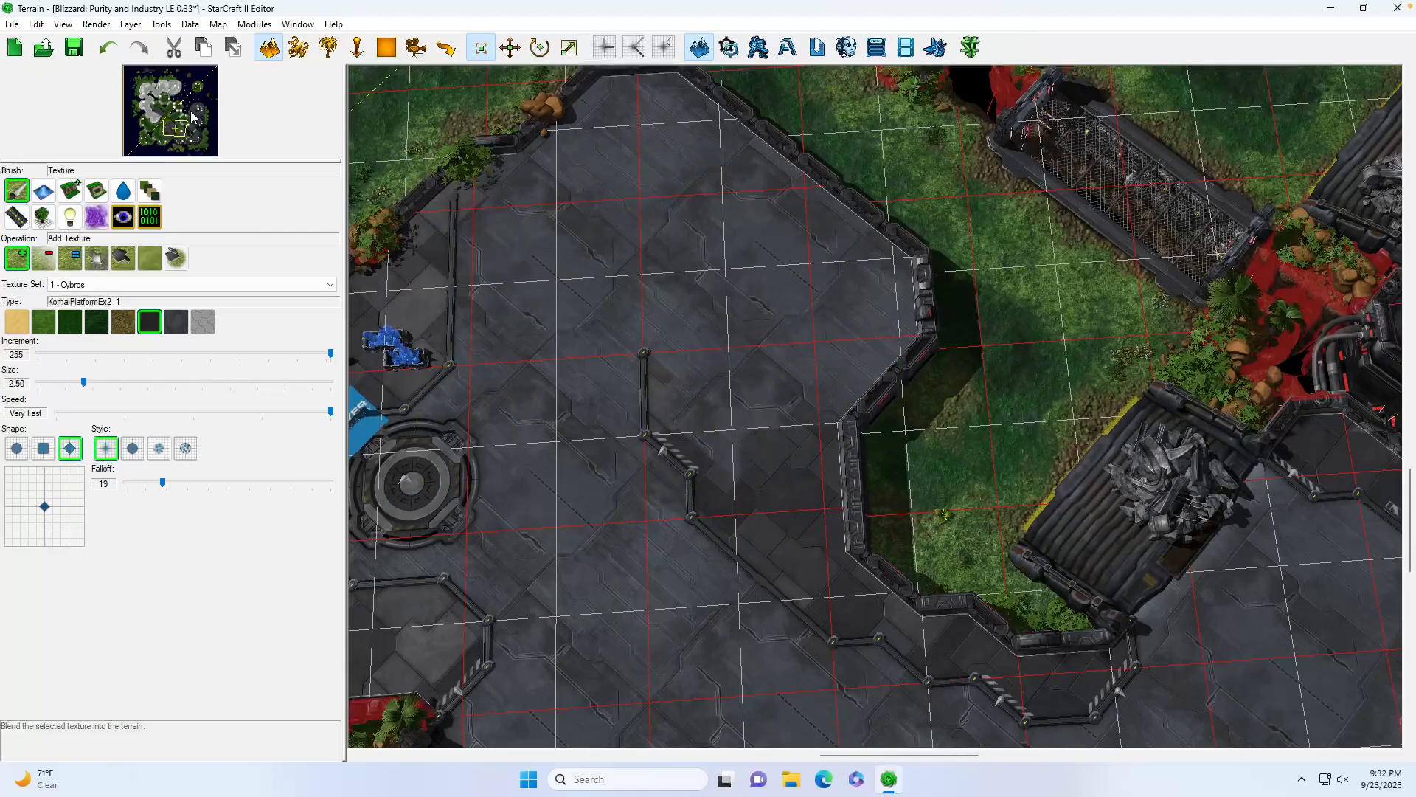
# Examine the northern white bases and the bridges and grass around the extended platform, with the Cliff brush active
pyautogui.click(168, 90)
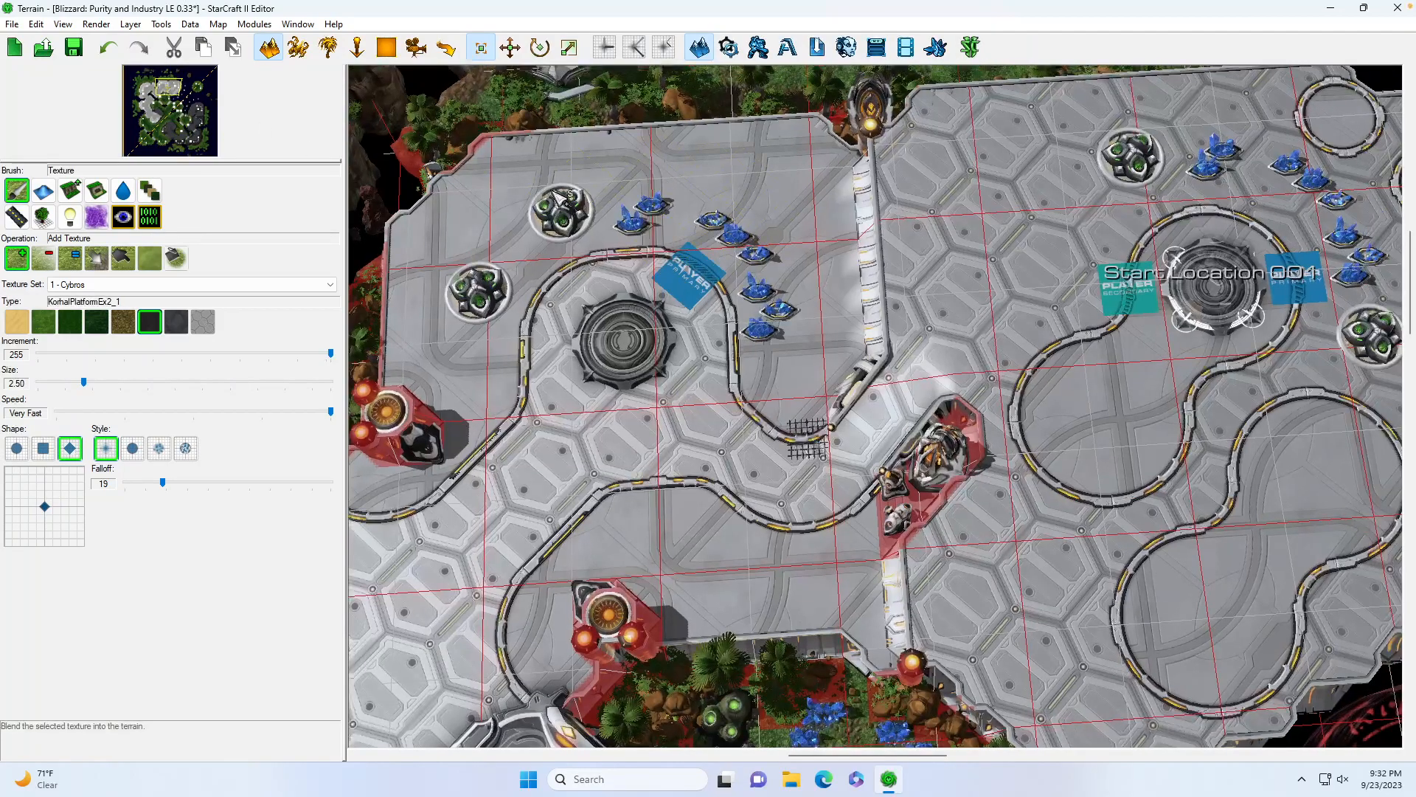
pyautogui.moveTo(161, 145)
pyautogui.mouseDown()
pyautogui.moveTo(147, 138)
pyautogui.moveTo(178, 135)
pyautogui.mouseUp()
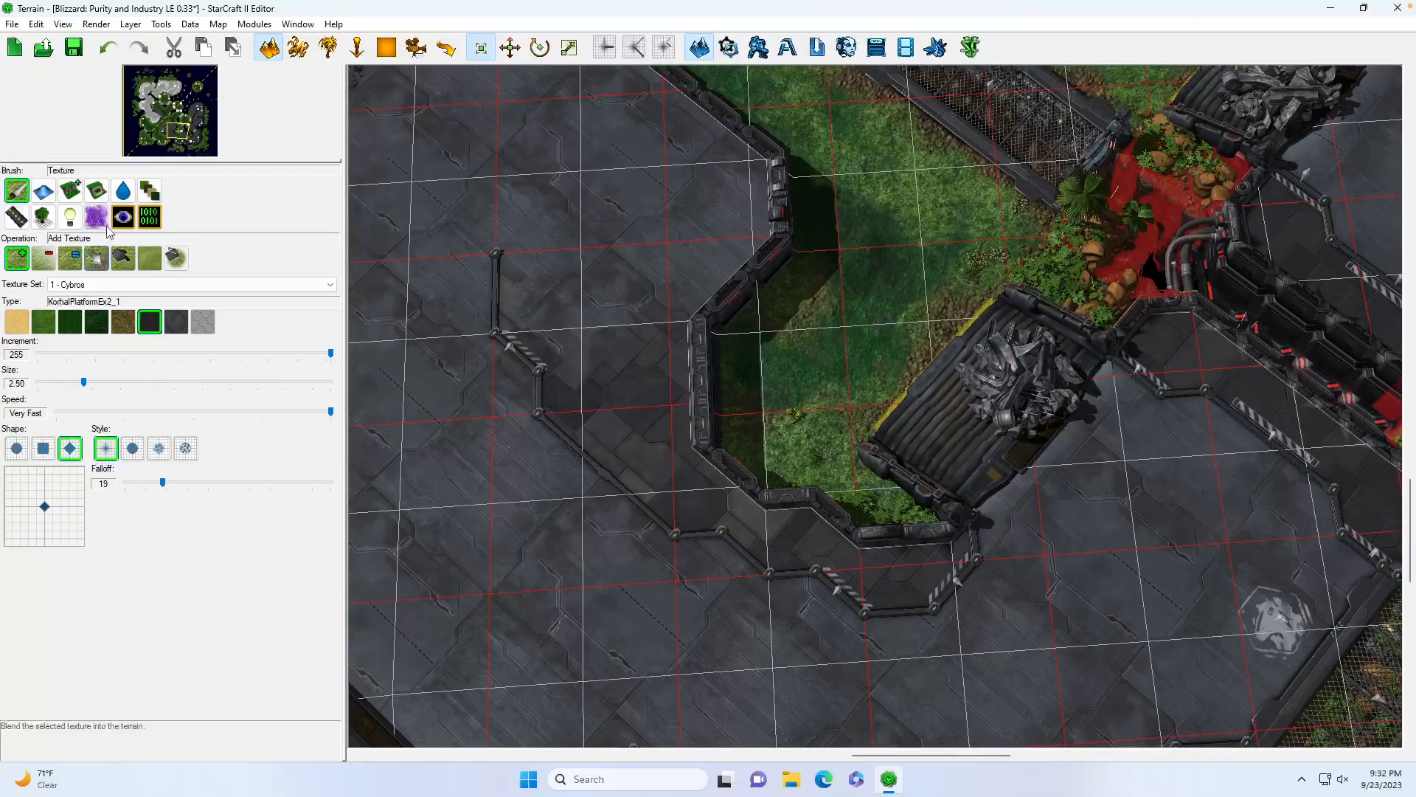
pyautogui.click(70, 191)
pyautogui.scroll(-3, 632, 372)
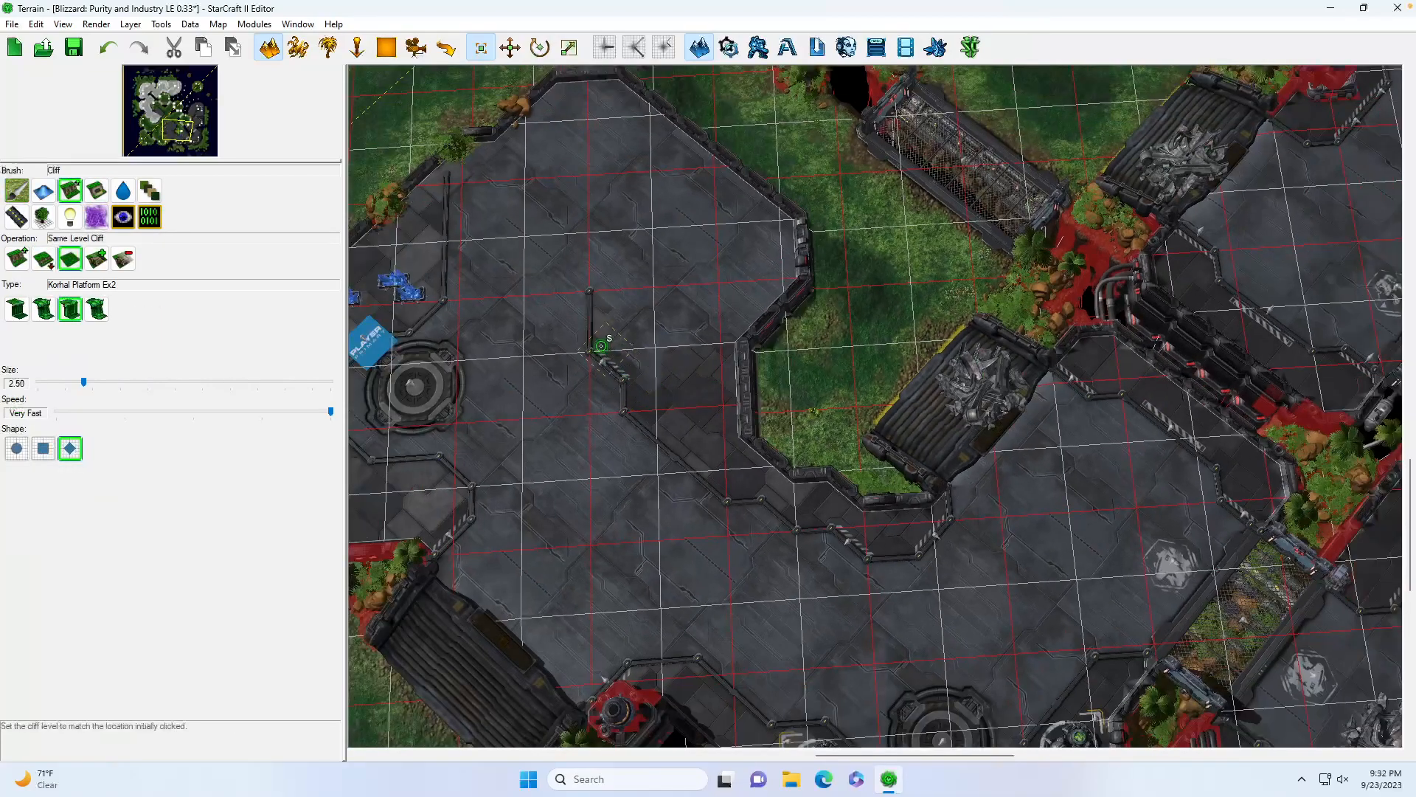
pyautogui.moveTo(173, 136); pyautogui.dragTo(180, 122)
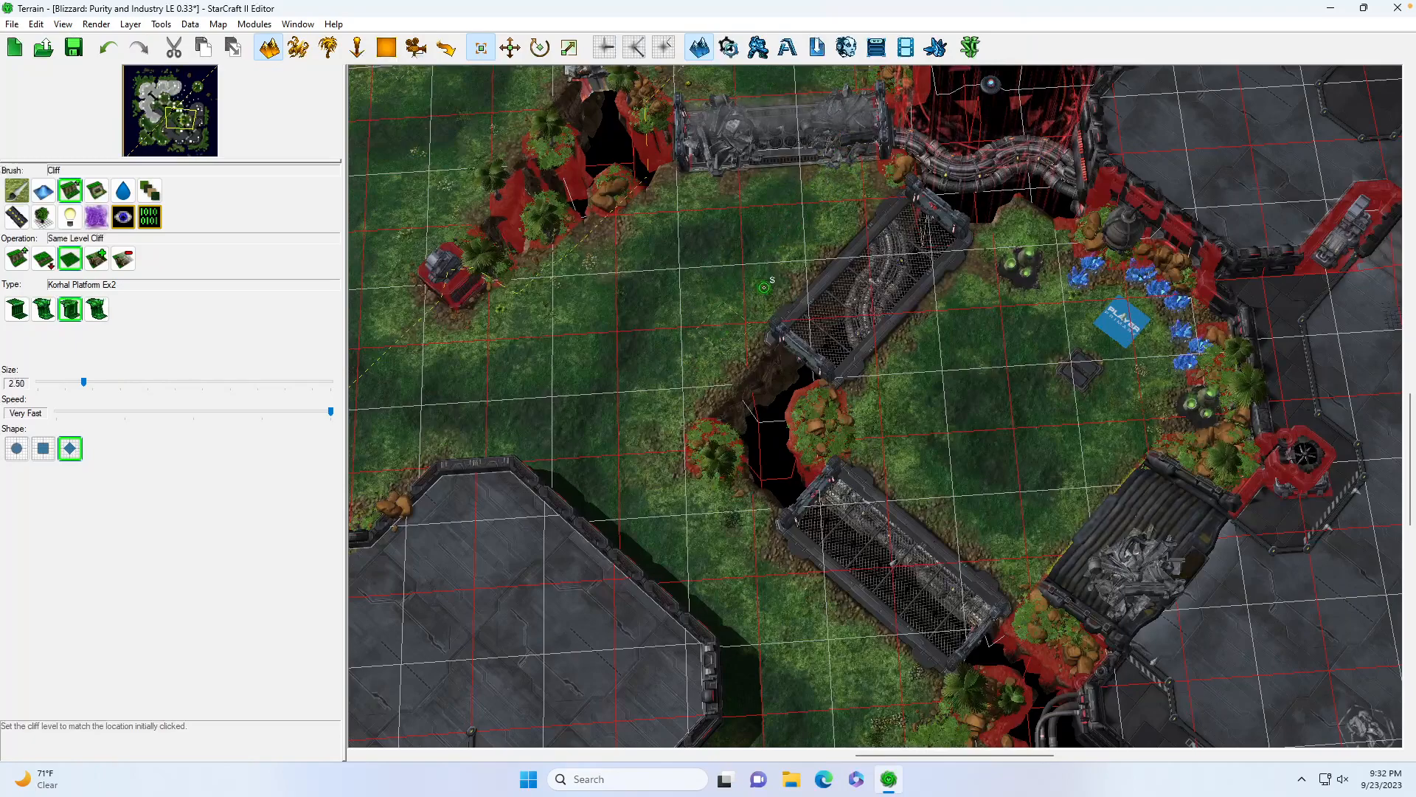
pyautogui.scroll(-4, 802, 104)
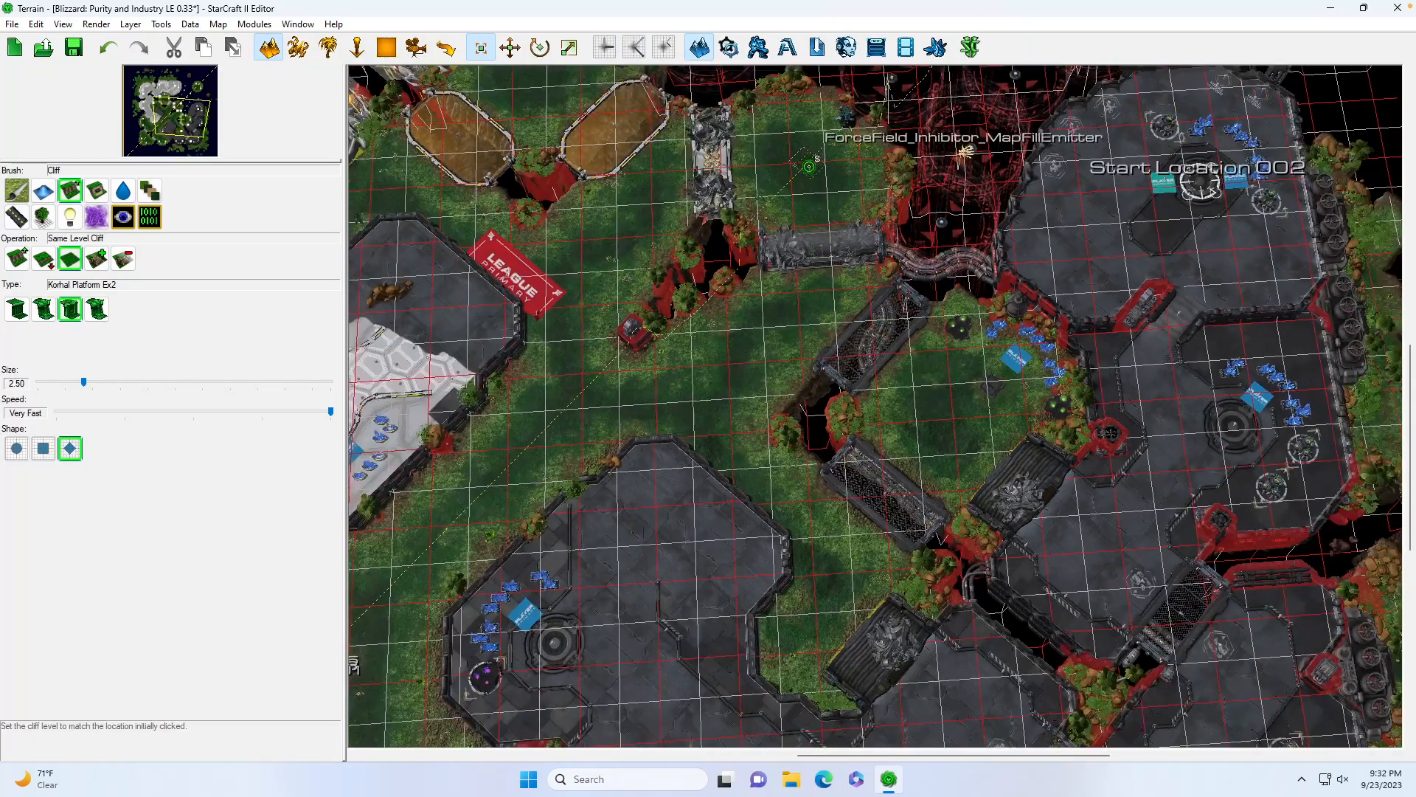
# Delete the ribbed metal plating and the debris on it at the southeastern entrance of the small eastern grass base
pyautogui.scroll(2, 809, 166)
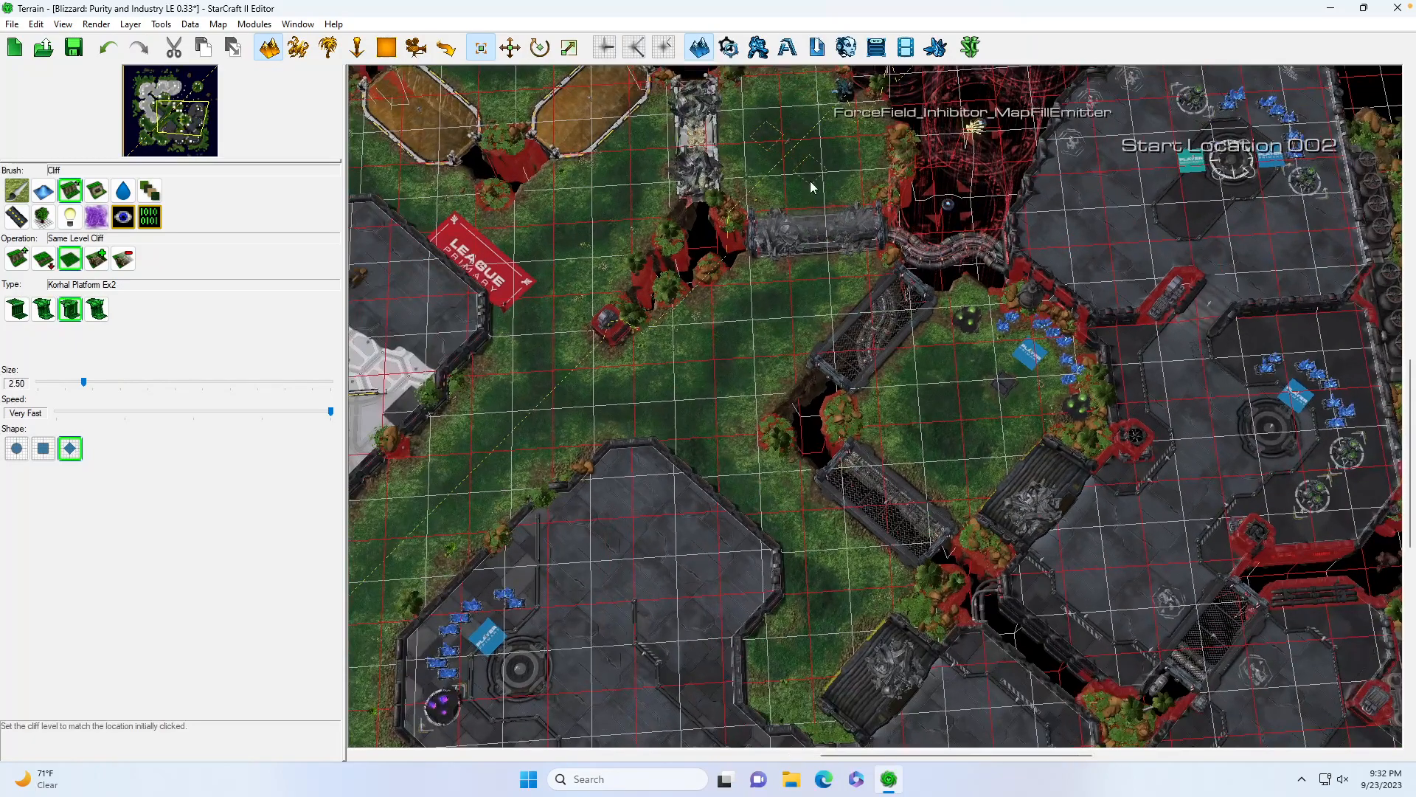
pyautogui.scroll(2, 811, 186)
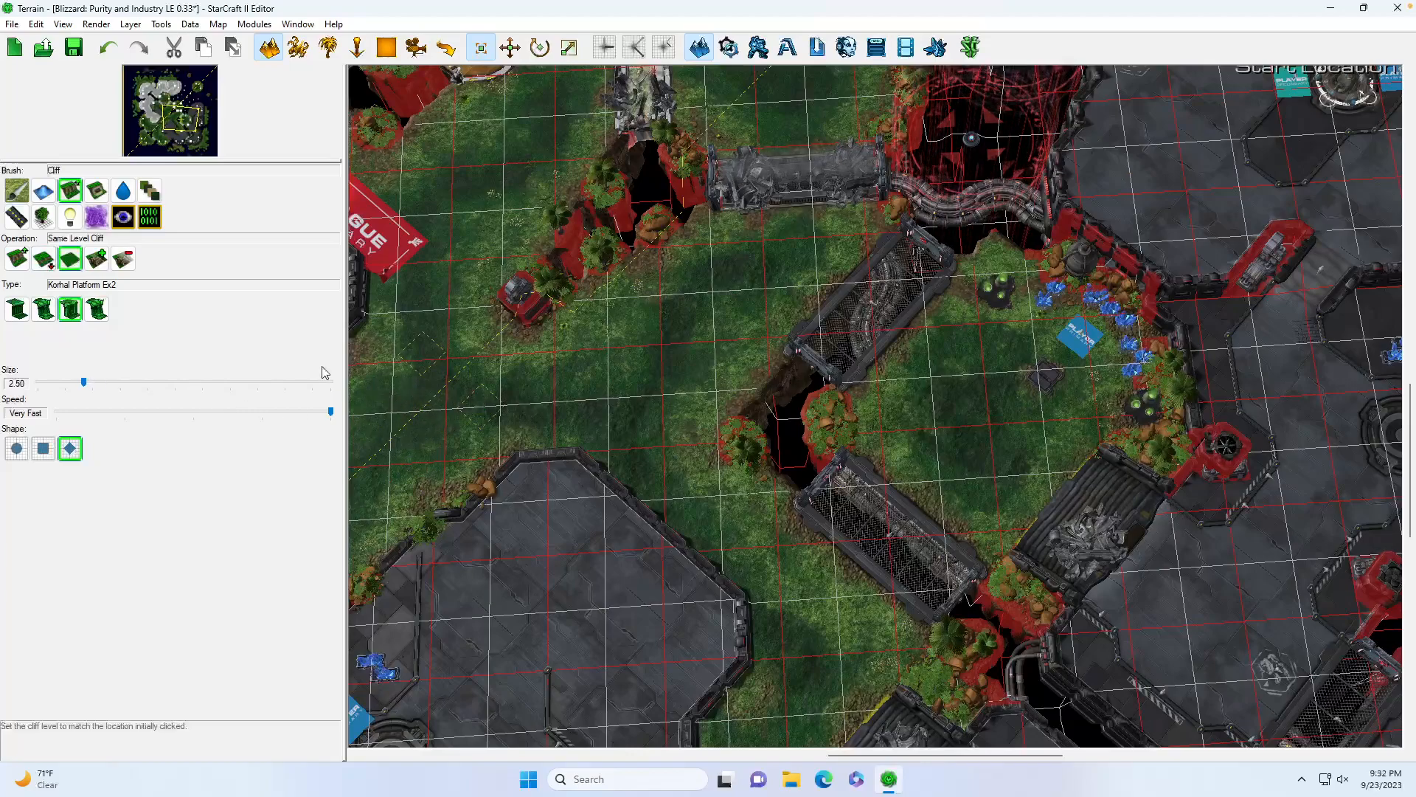
pyautogui.click(329, 47)
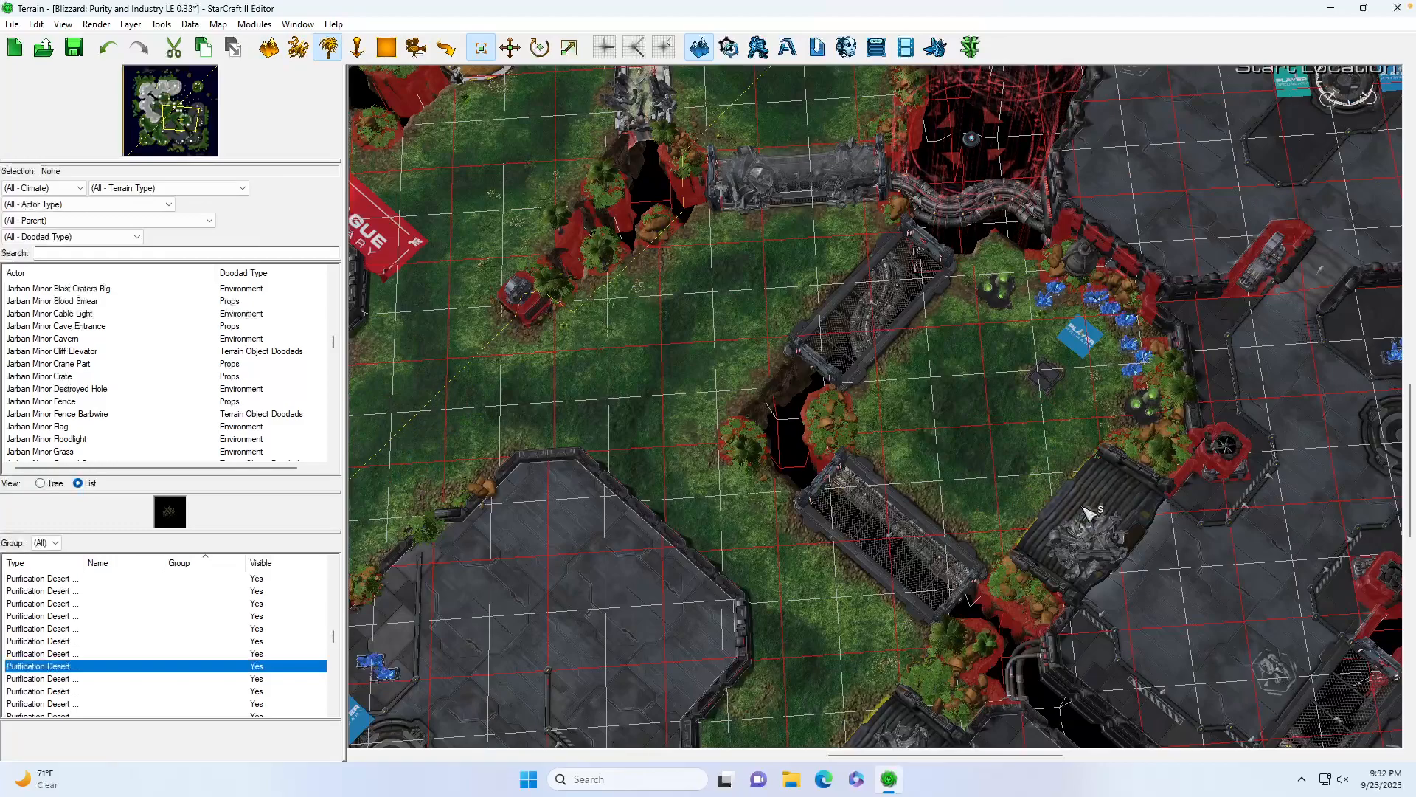
pyautogui.moveTo(1055, 526); pyautogui.dragTo(981, 443)
pyautogui.press('Delete')
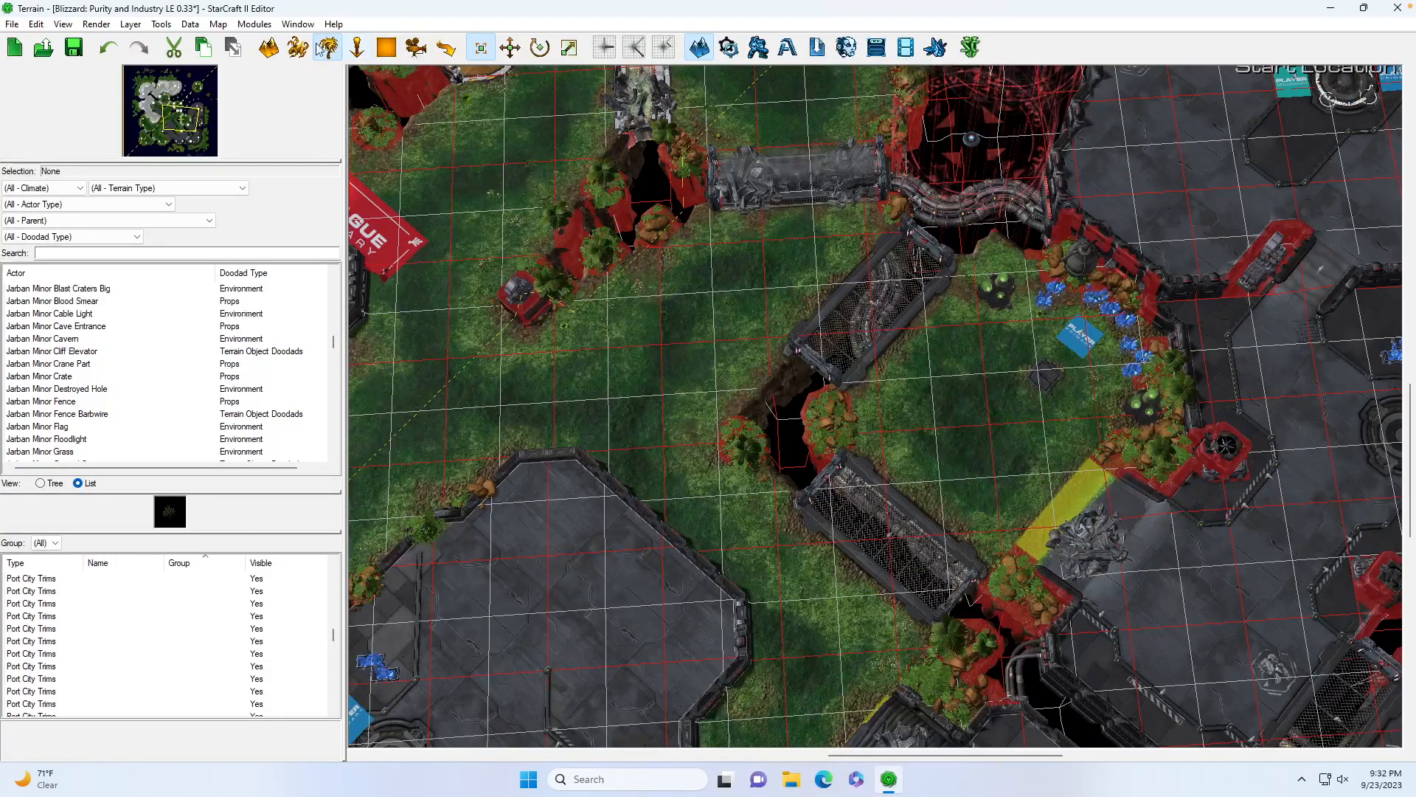
pyautogui.press('u')
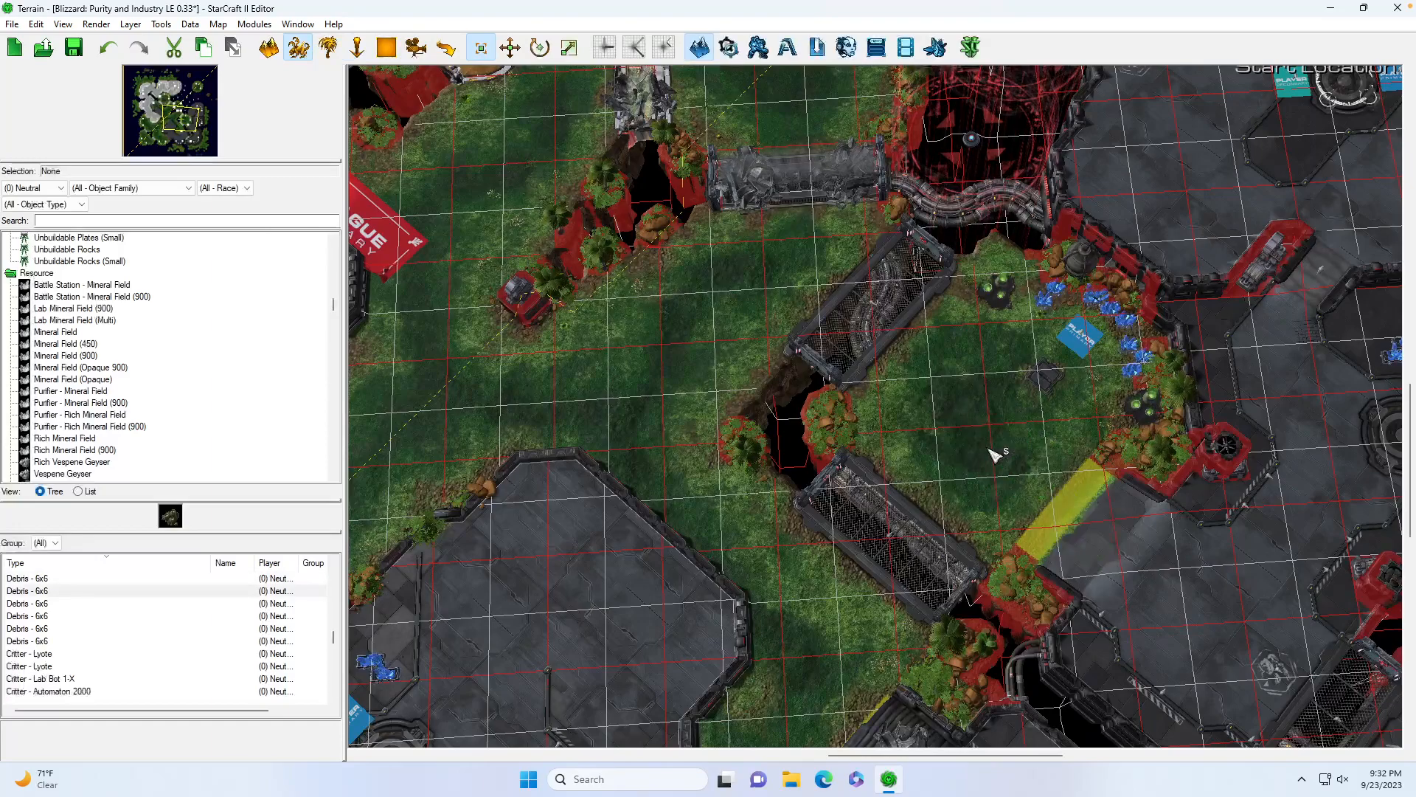
# Delete the outer plates and railings of the bridge along the northwest side of the eastern grass base
pyautogui.moveTo(190, 120); pyautogui.dragTo(185, 122)
pyautogui.scroll(3, 723, 354)
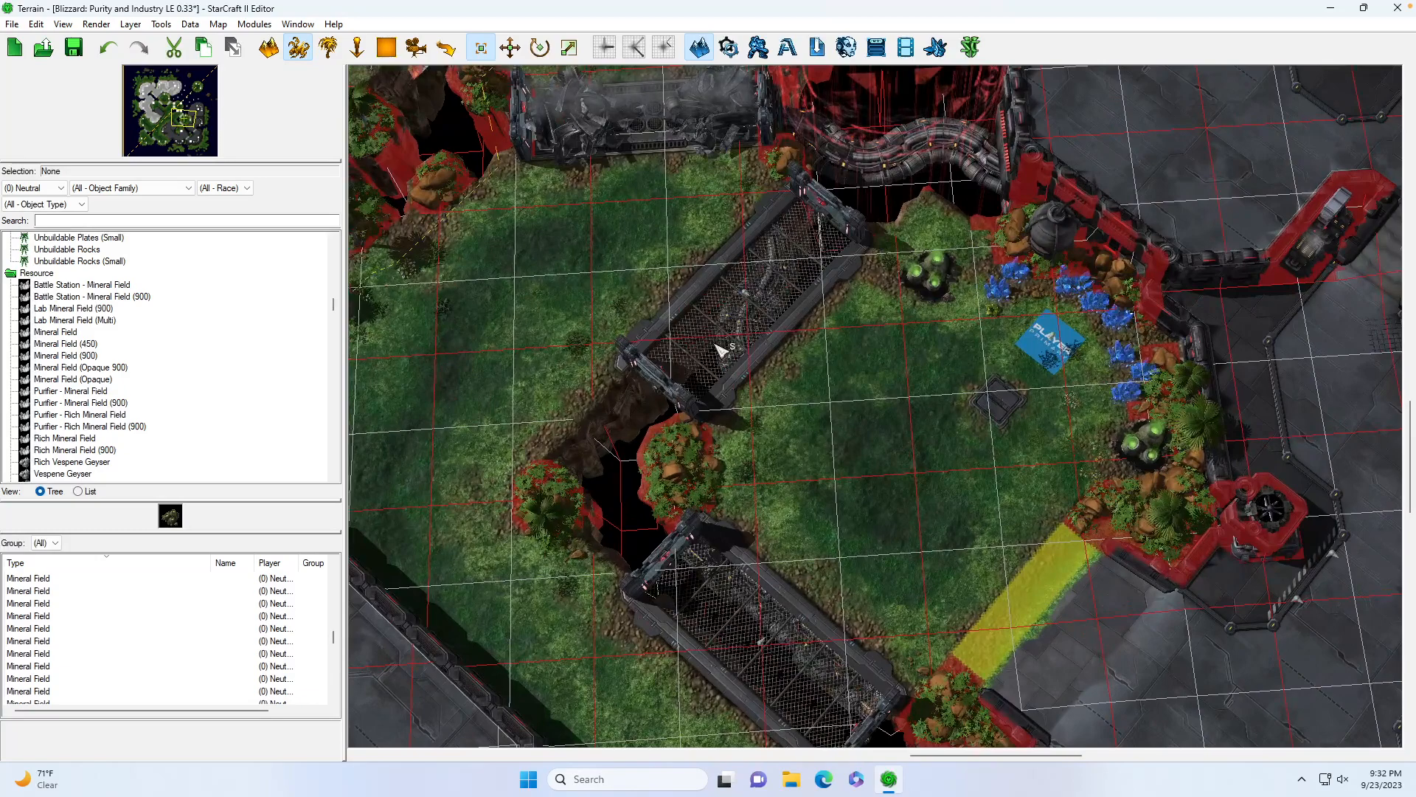
pyautogui.click(332, 46)
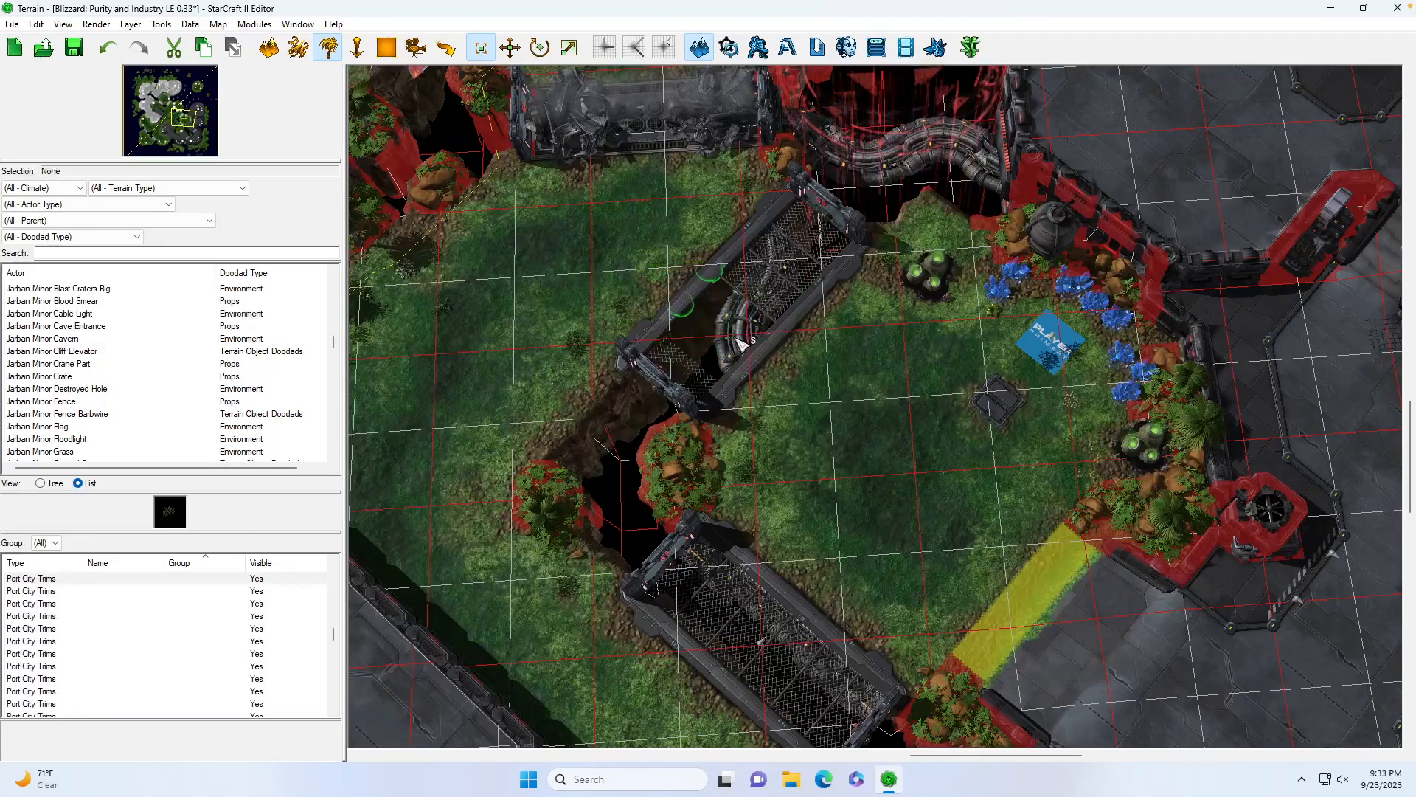
pyautogui.click(701, 385)
pyautogui.press('Delete')
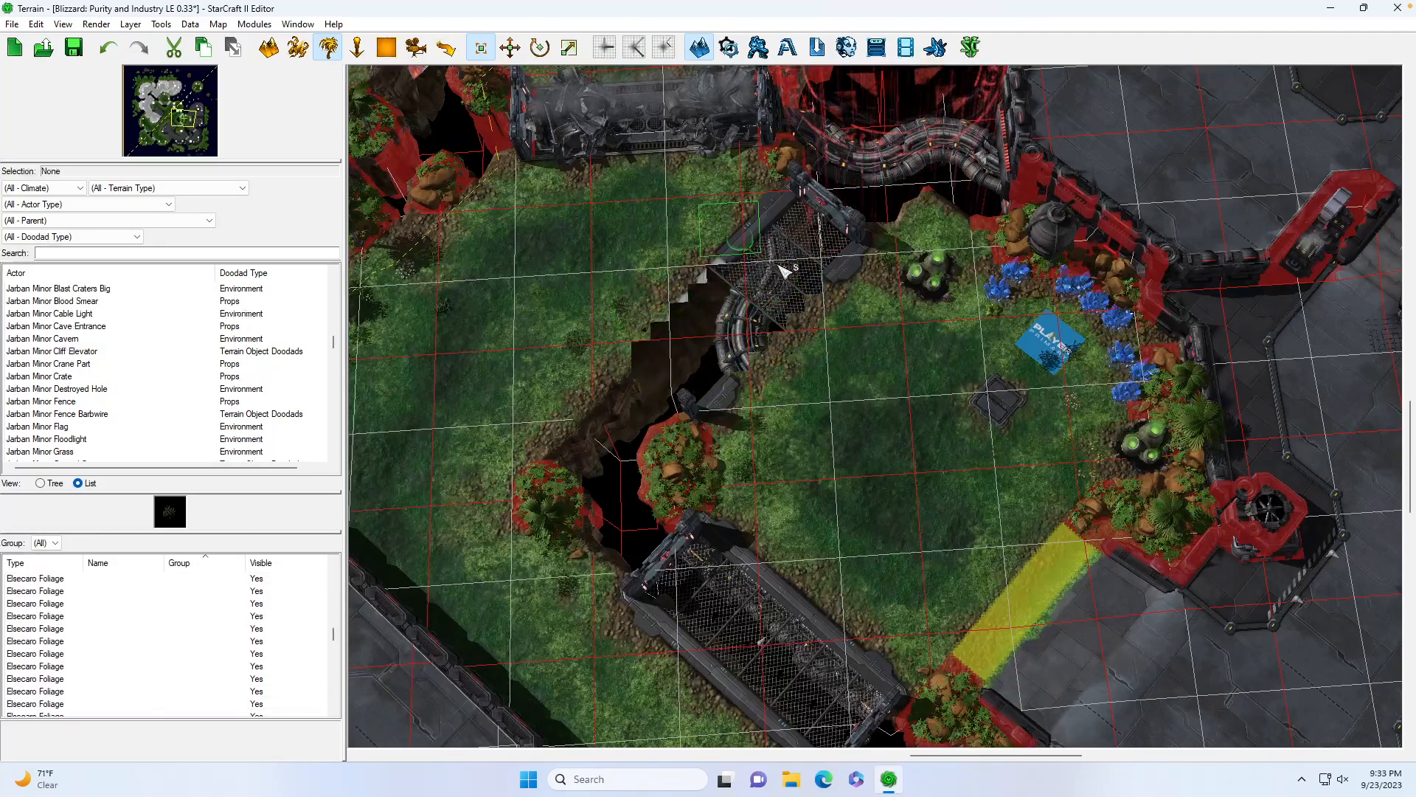
pyautogui.click(821, 253)
pyautogui.press('Delete')
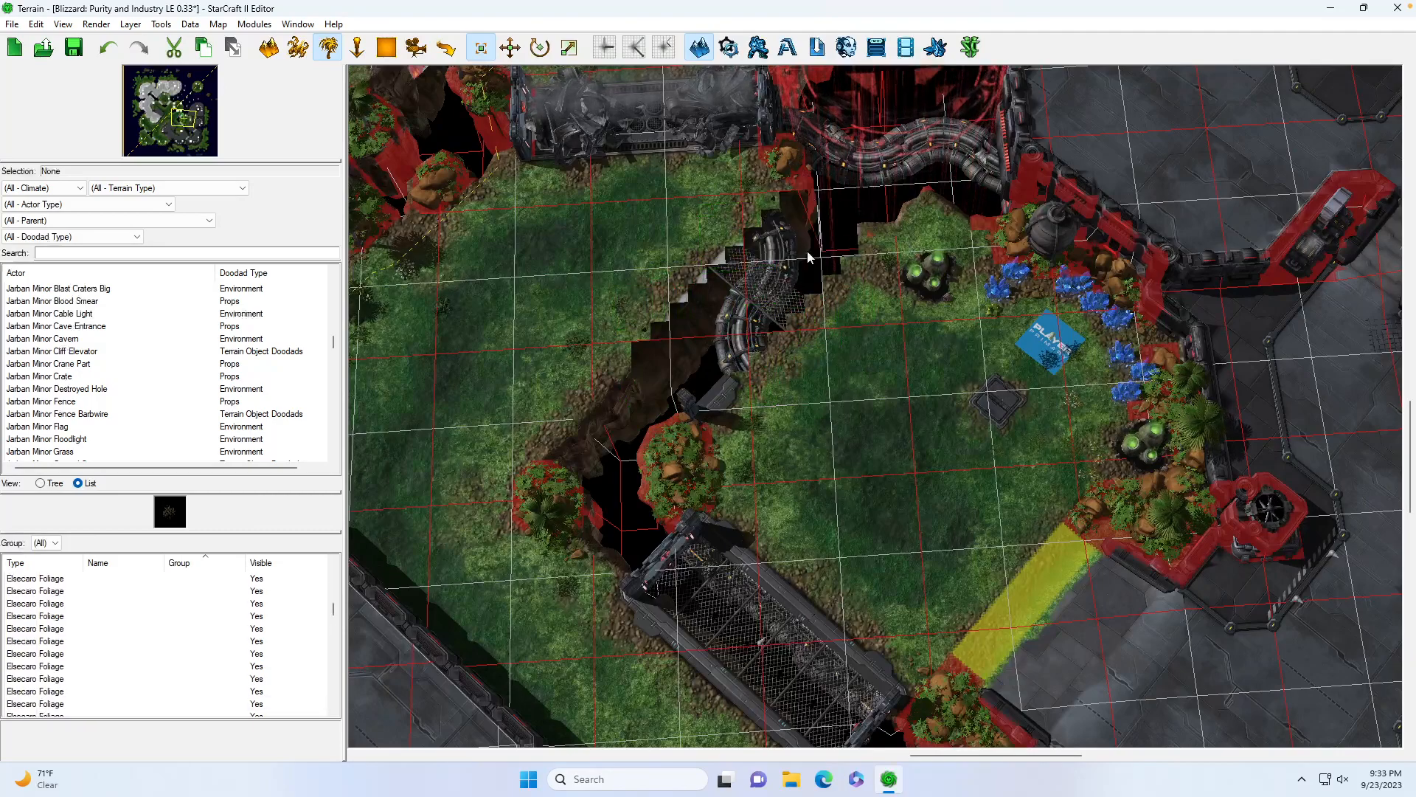
# Clear the remaining grating, pipes and supports of the northwestern bridge from the gap
pyautogui.click(107, 56)
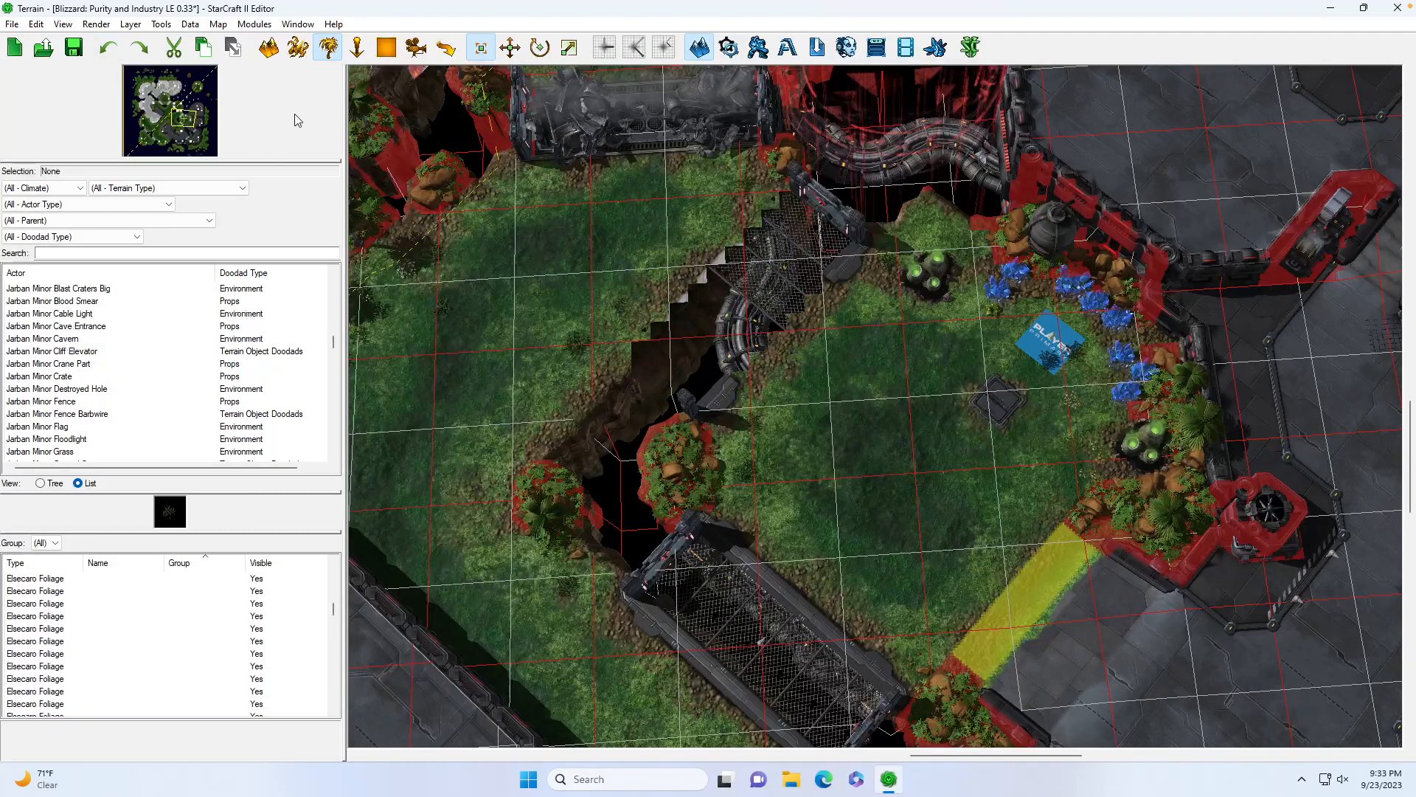
pyautogui.click(174, 57)
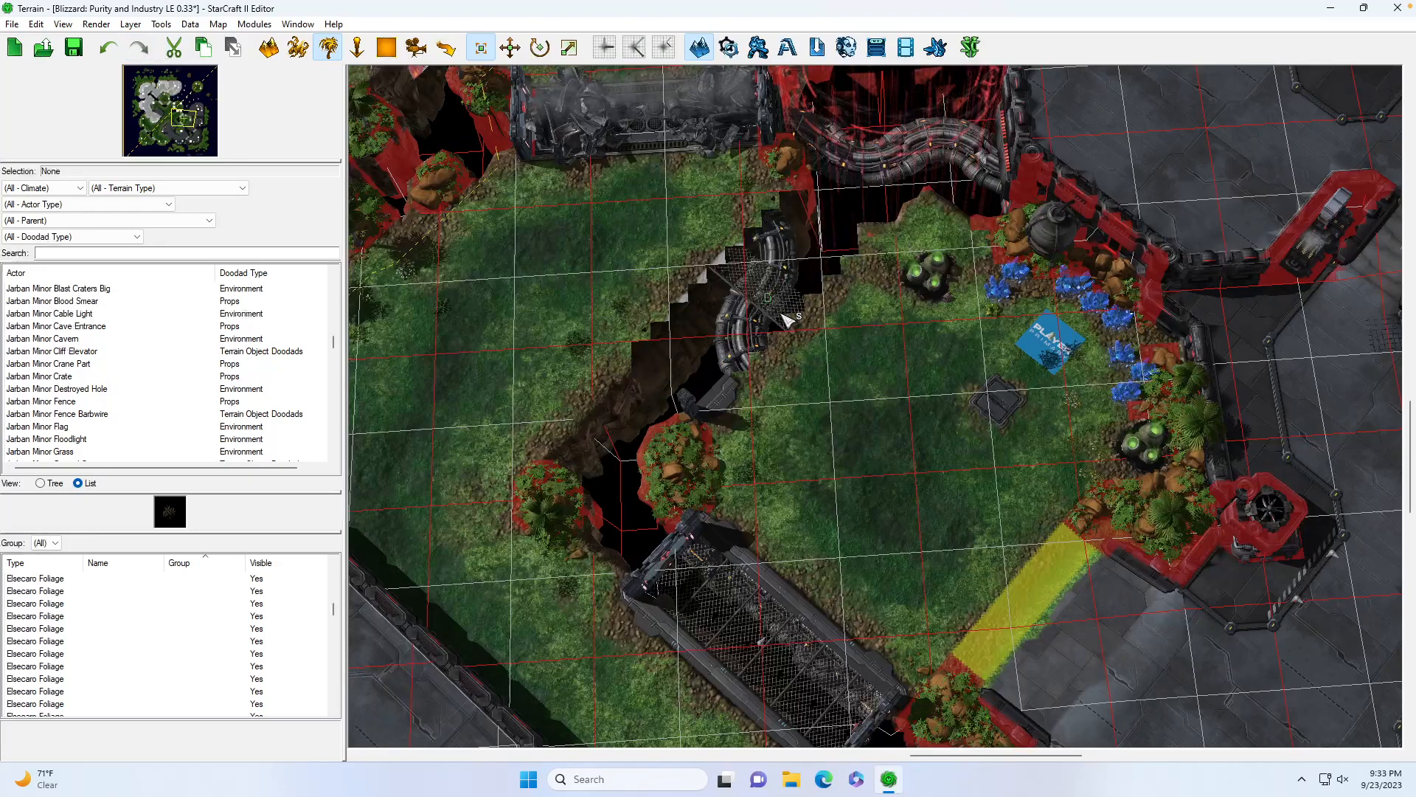
pyautogui.click(763, 298)
pyautogui.press('Delete')
pyautogui.click(726, 391)
pyautogui.press('Delete')
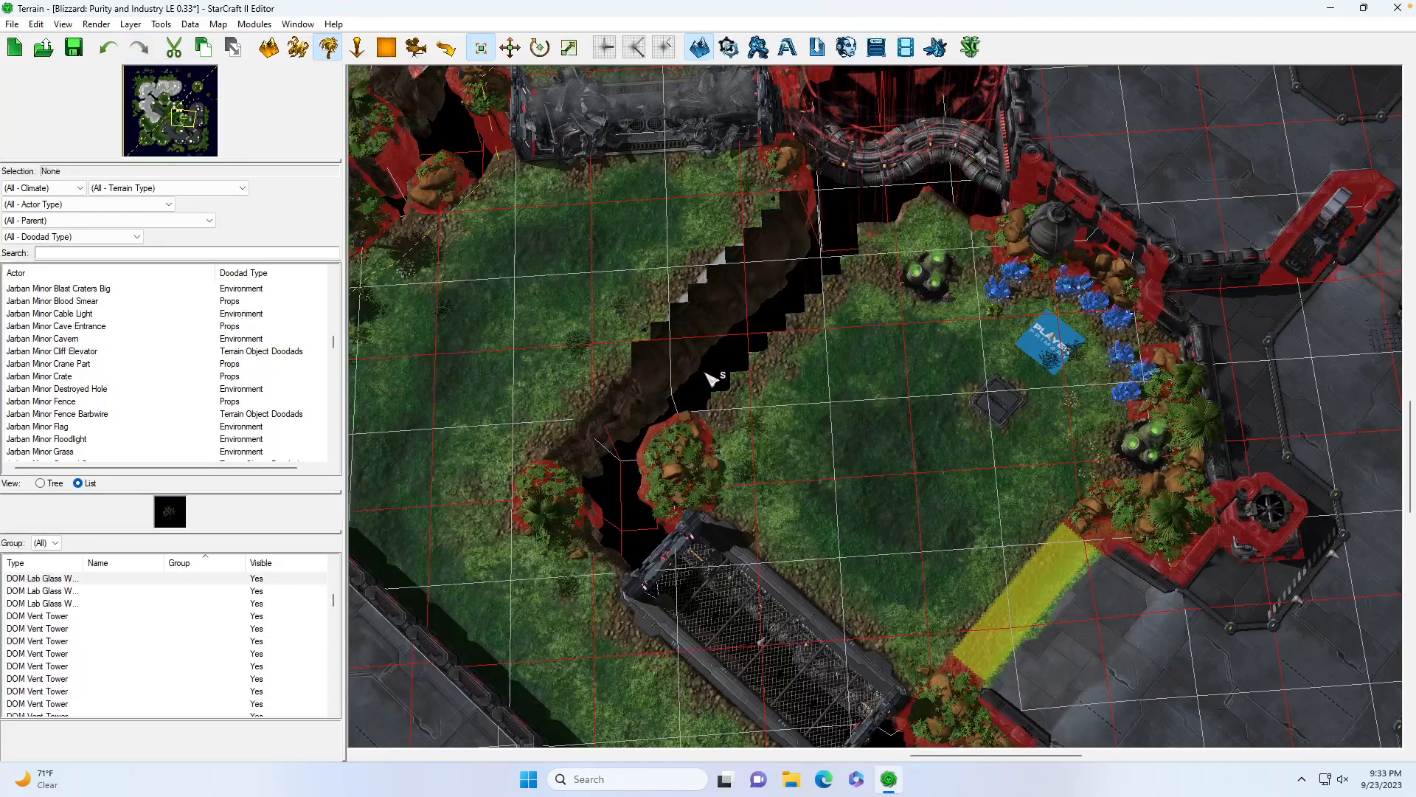
# Show the hidden terrain cells across the northwestern bridge gap, enlarging the diamond brush to size 8.00
pyautogui.click(270, 47)
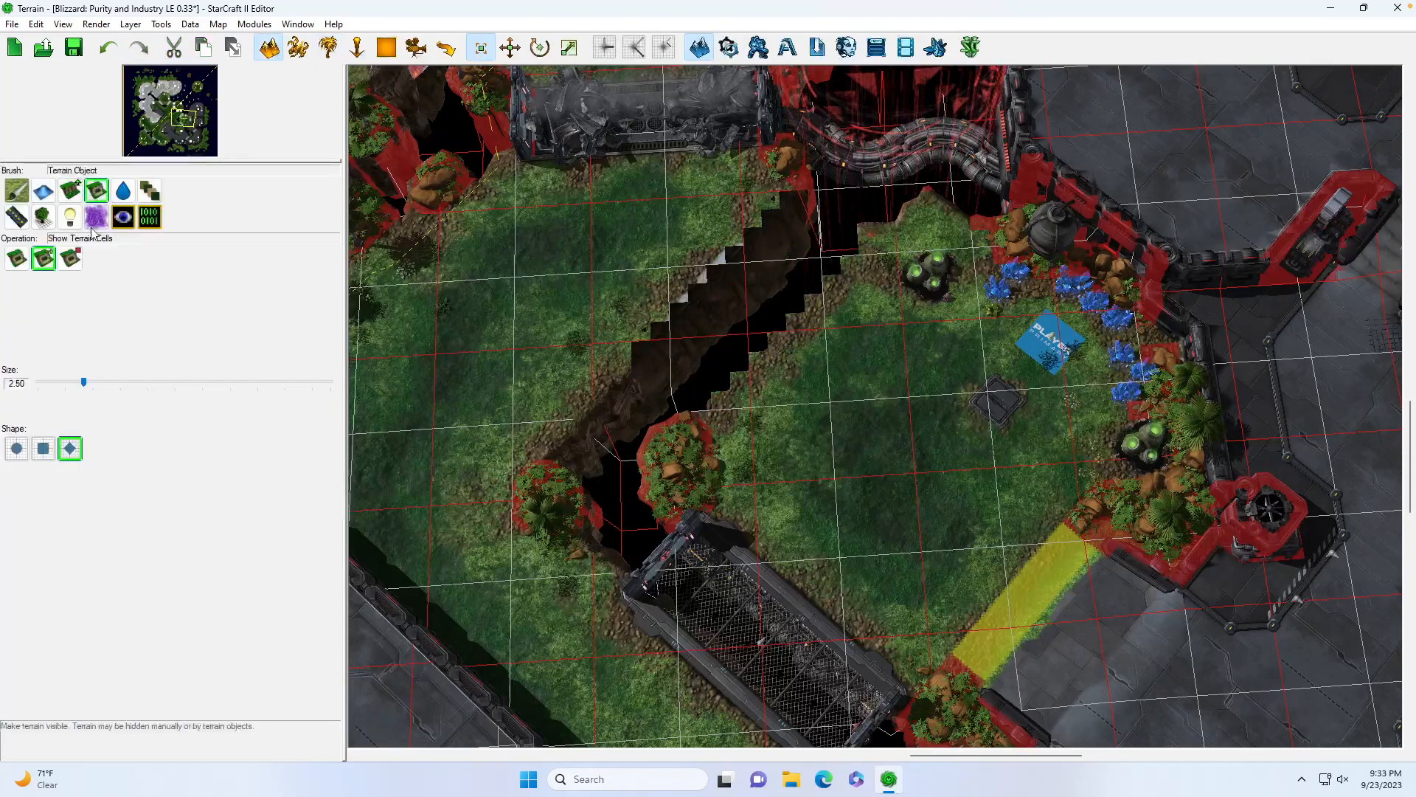
pyautogui.moveTo(664, 302)
pyautogui.mouseDown()
pyautogui.moveTo(687, 317)
pyautogui.moveTo(636, 371)
pyautogui.moveTo(667, 333)
pyautogui.moveTo(790, 351)
pyautogui.mouseUp()
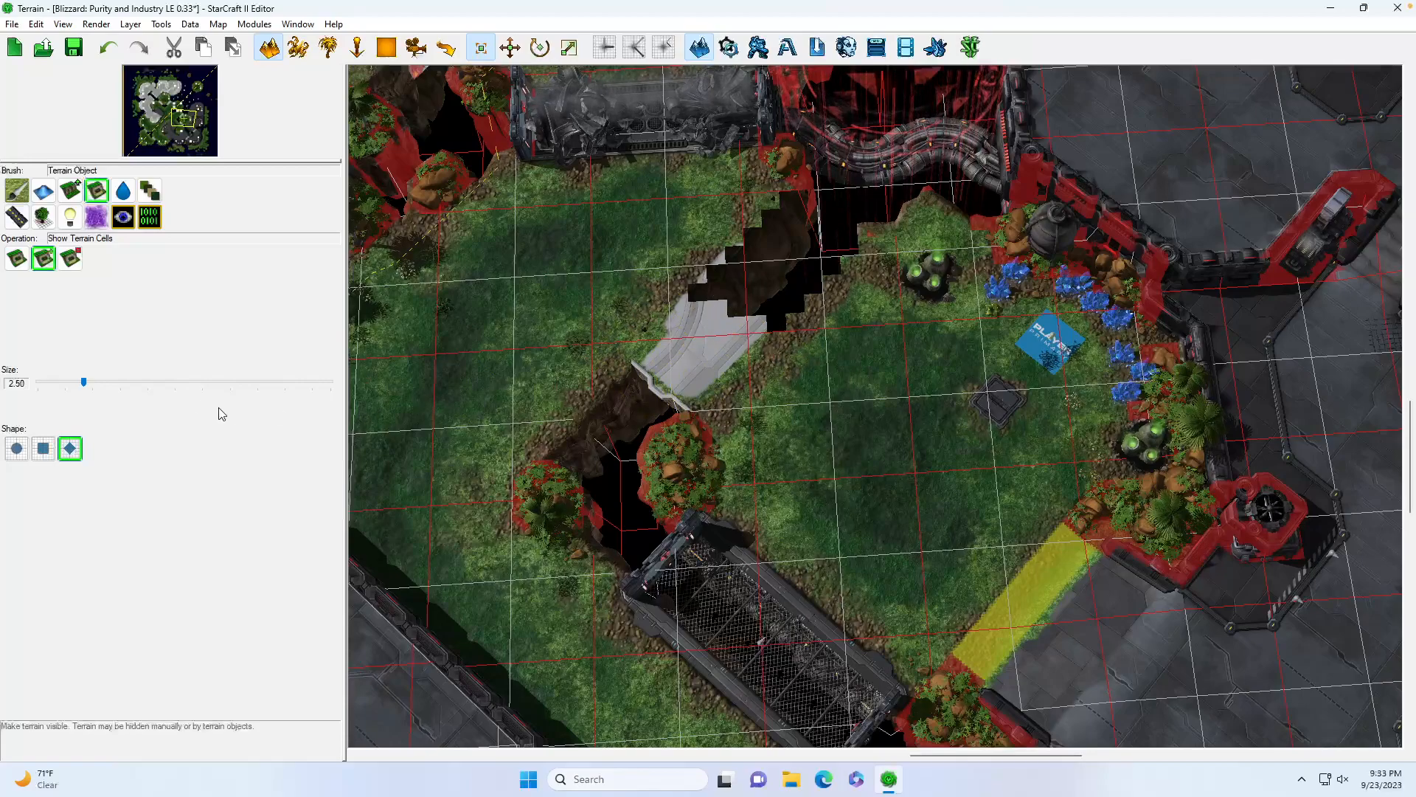
pyautogui.moveTo(730, 311)
pyautogui.mouseDown()
pyautogui.moveTo(794, 260)
pyautogui.moveTo(774, 302)
pyautogui.mouseUp()
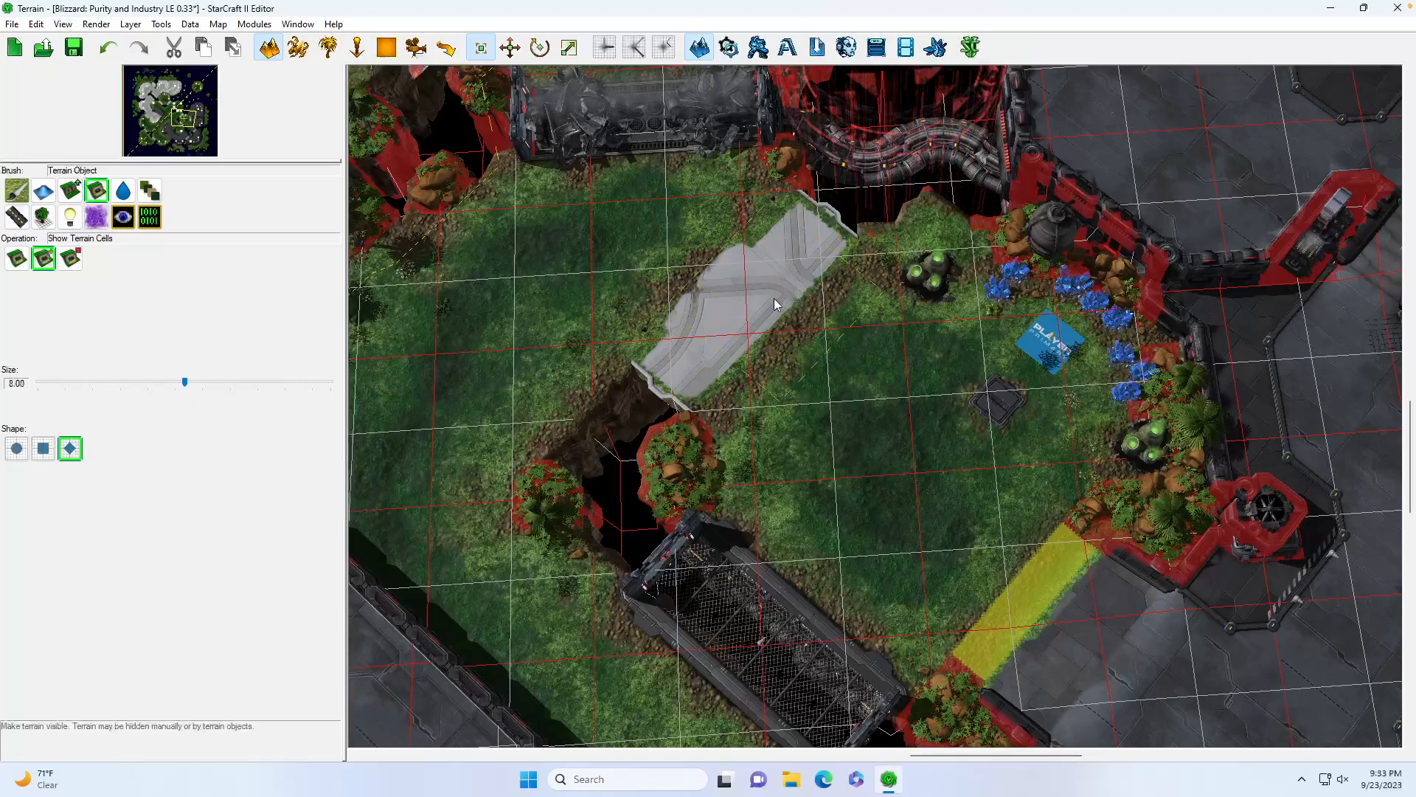
# Delete the upper plates and railings of the bridge along the southwest side of the grass base
pyautogui.click(190, 133)
pyautogui.click(329, 47)
pyautogui.moveTo(745, 240); pyautogui.dragTo(593, 352)
pyautogui.press('Delete')
pyautogui.click(586, 317)
pyautogui.press('Delete')
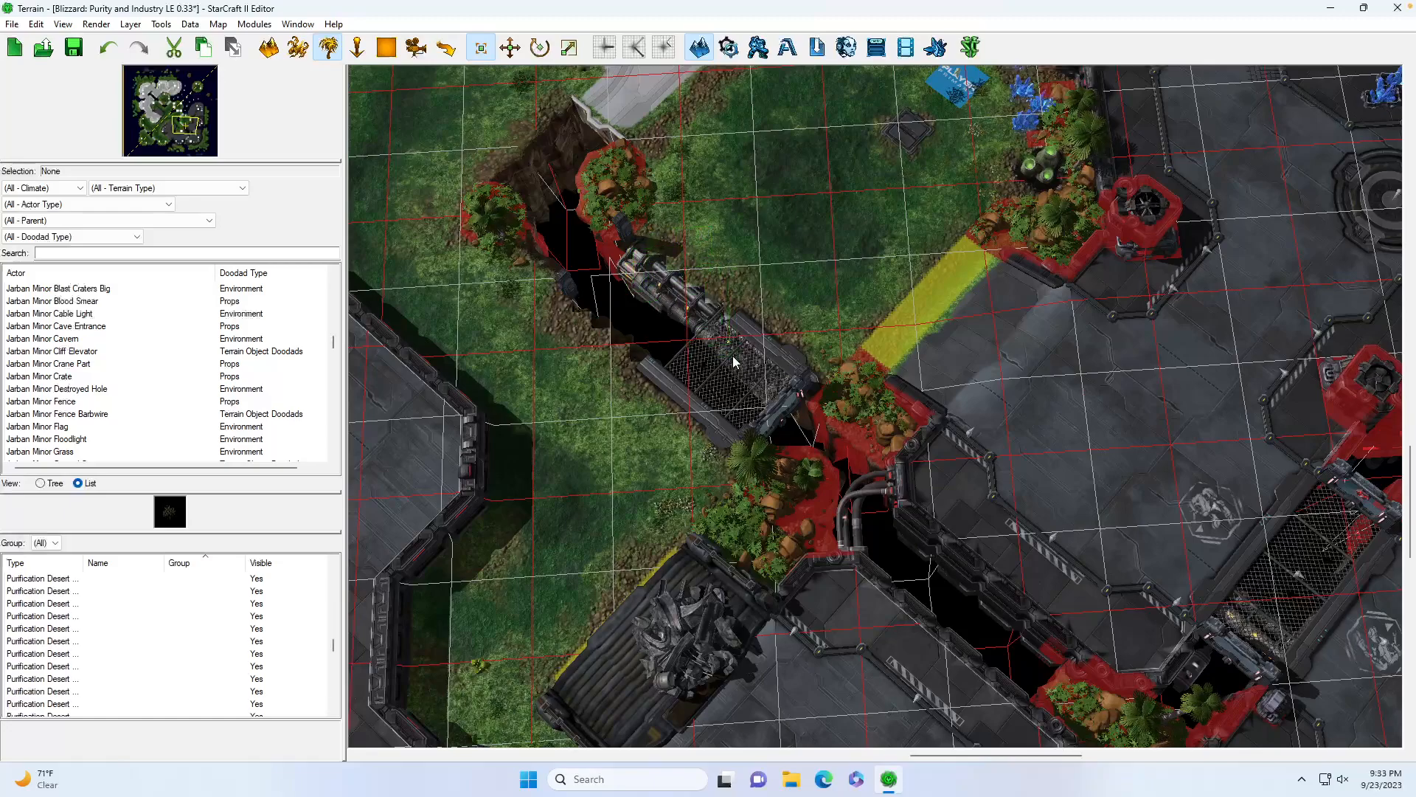
# Delete the remaining grating and railings of the southwestern bridge, leaving only its pipes
pyautogui.click(620, 449)
pyautogui.press('Delete')
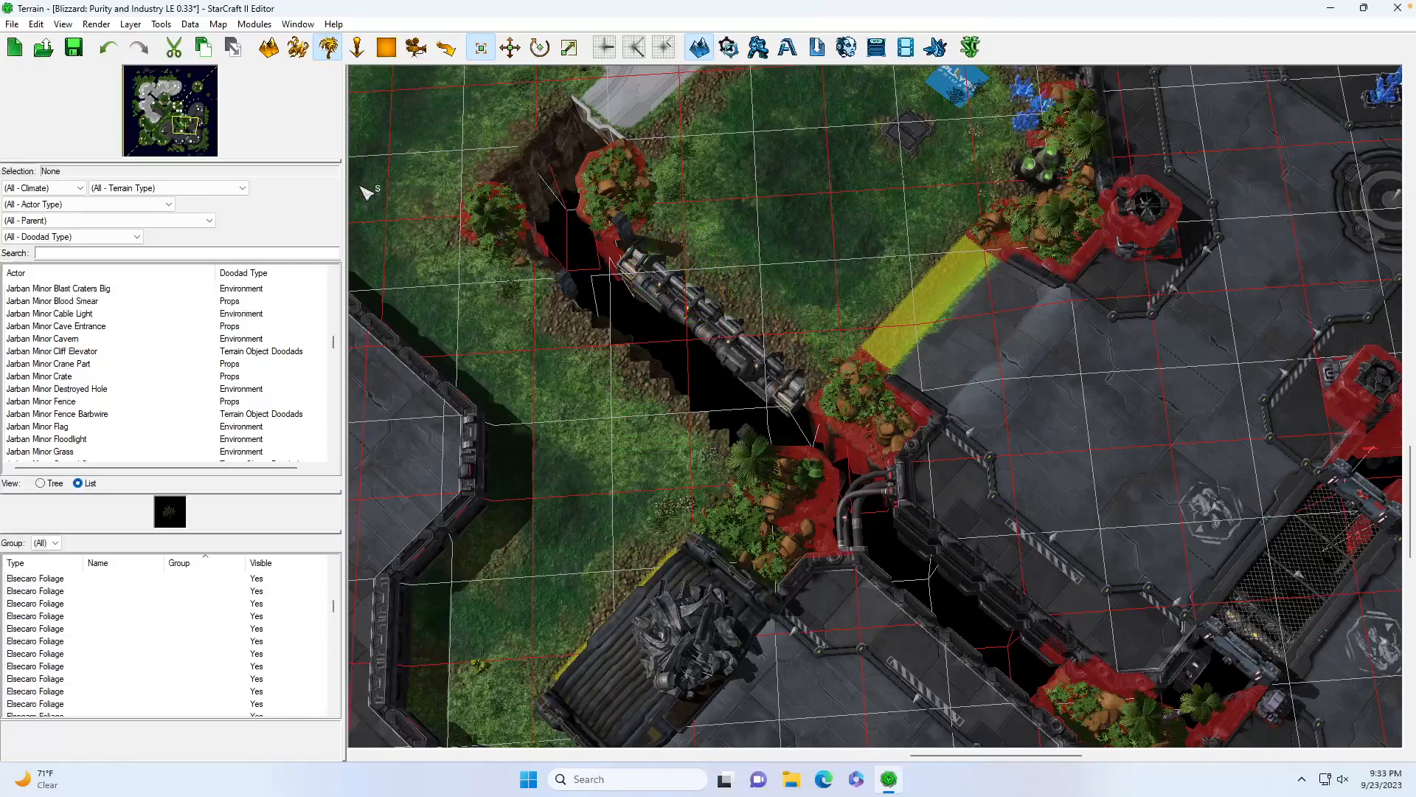
pyautogui.click(117, 53)
pyautogui.click(660, 436)
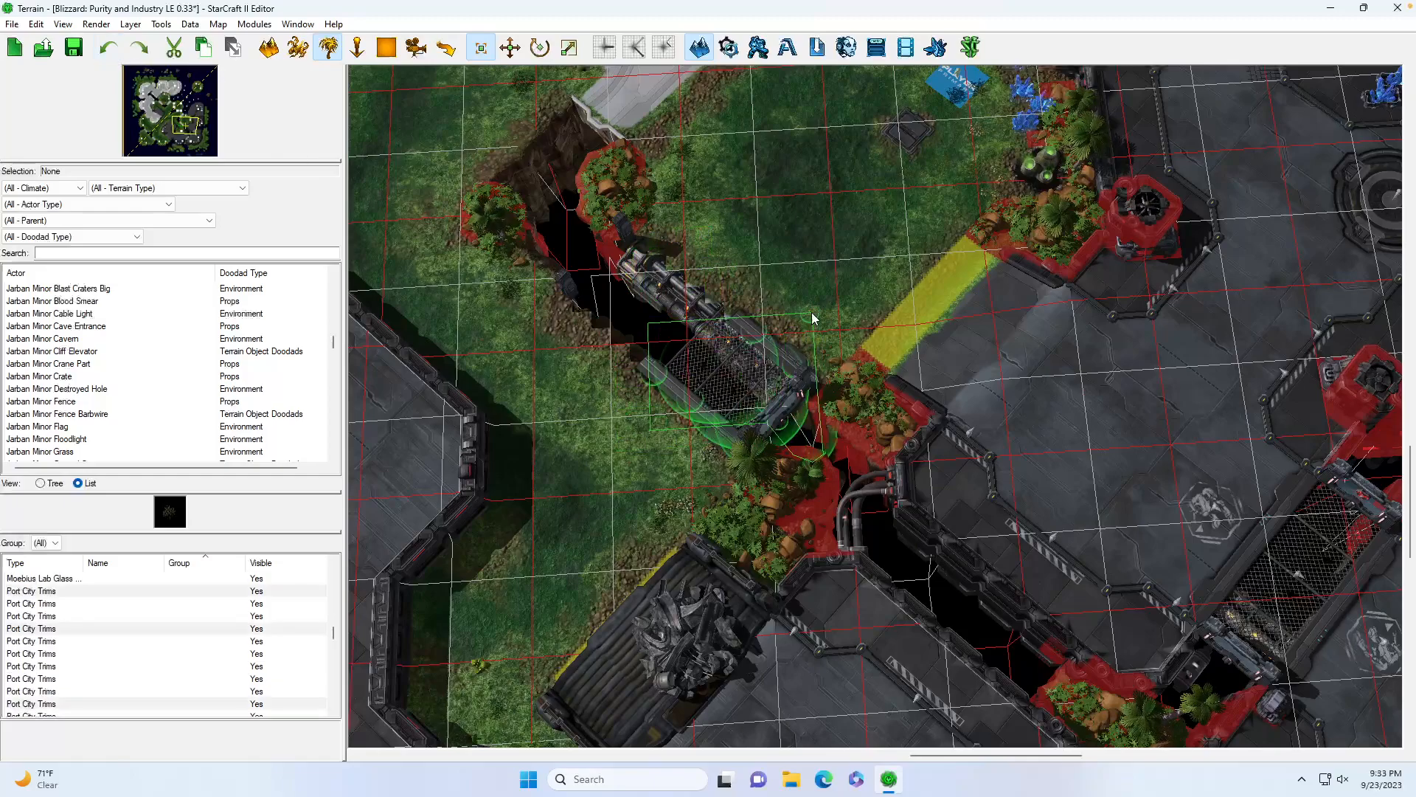
pyautogui.press('Delete')
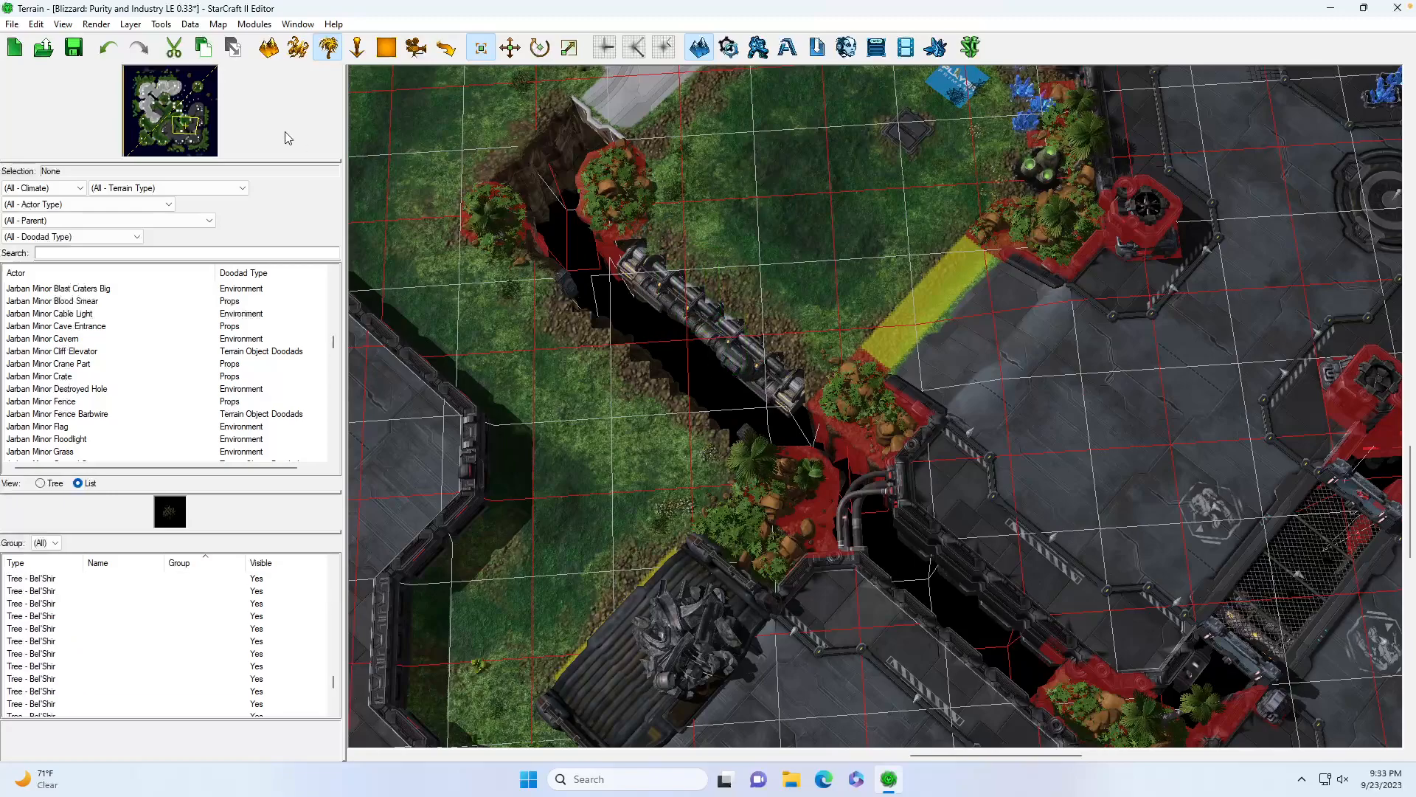
# Try to select the leftover pipes along the southwestern bridge gap as doodads
pyautogui.click(186, 131)
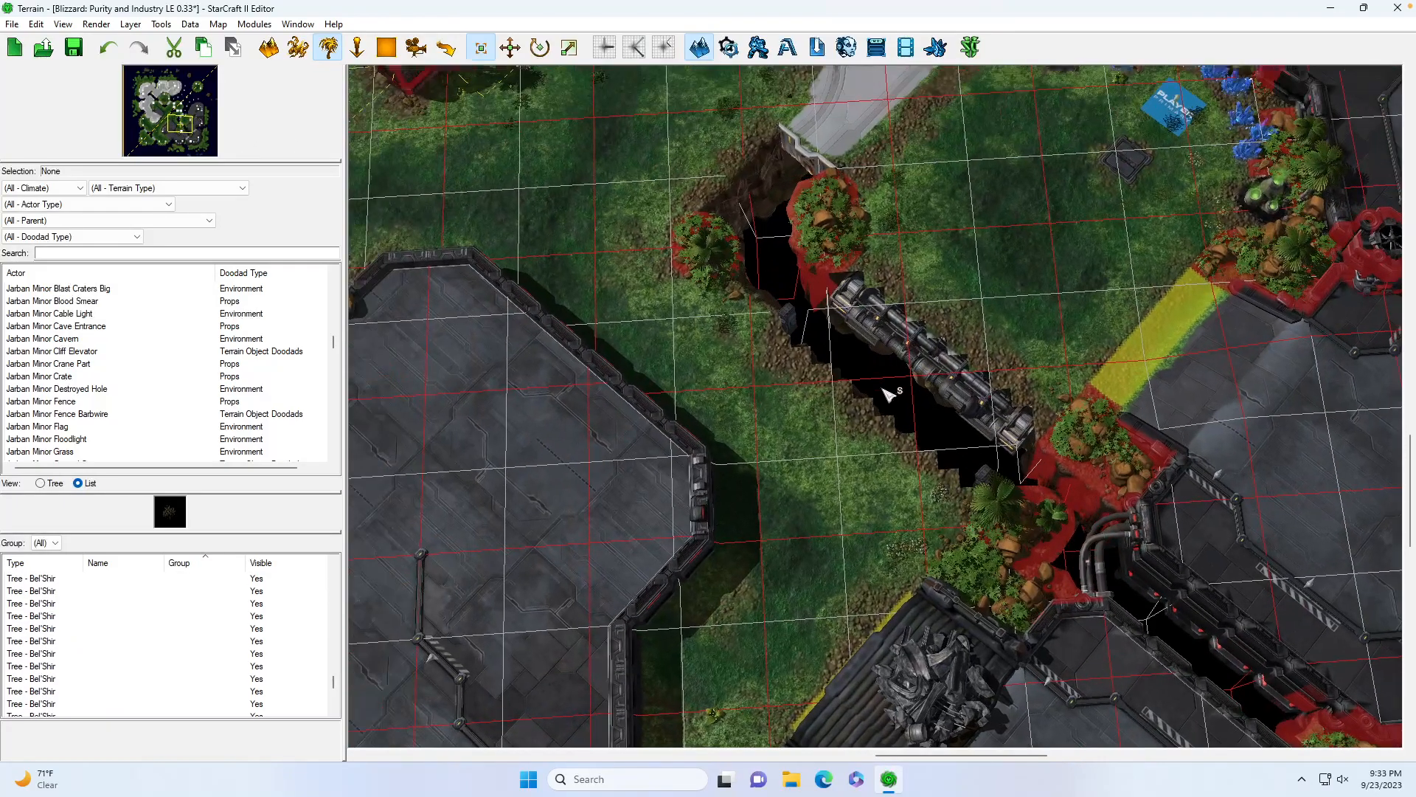
pyautogui.scroll(3, 1029, 328)
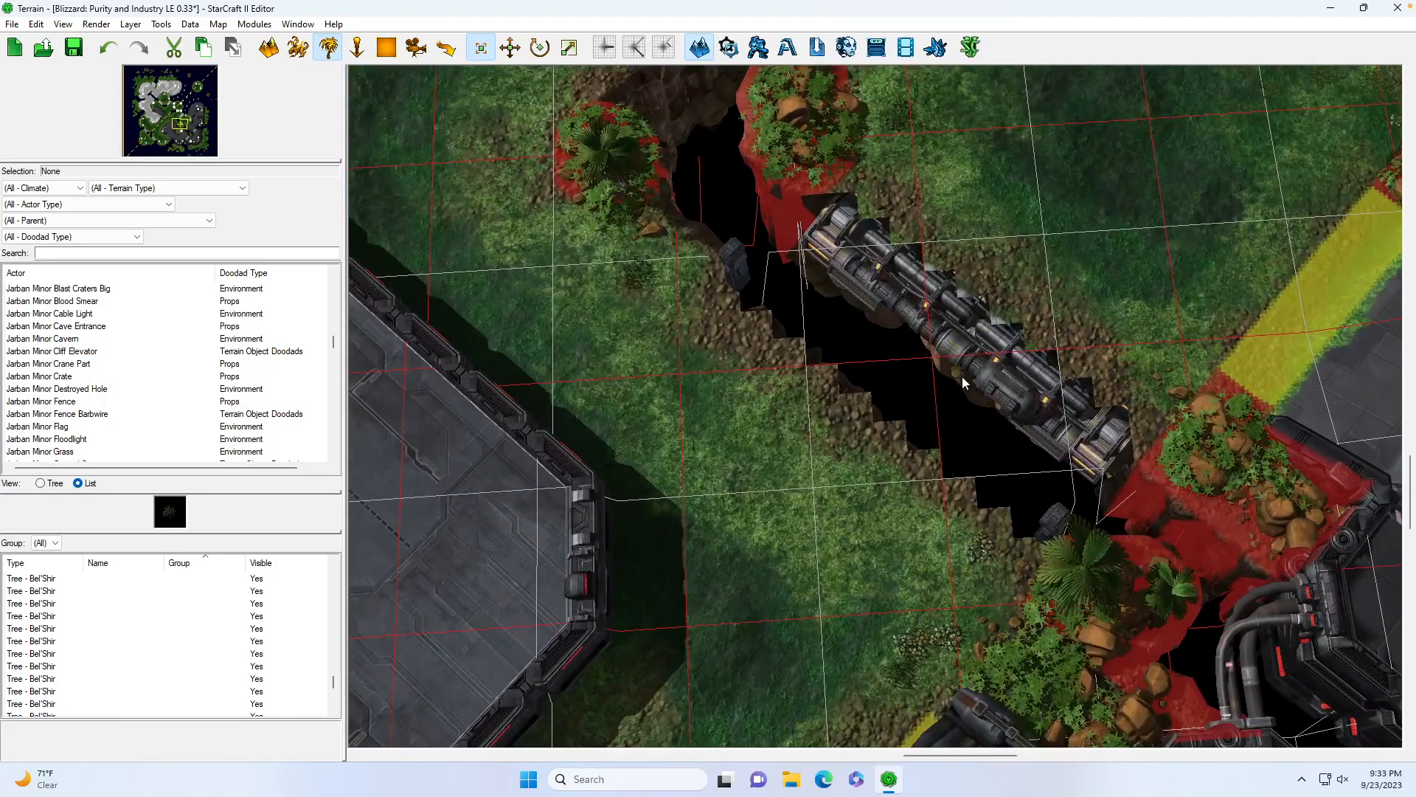
pyautogui.moveTo(789, 422); pyautogui.dragTo(1162, 238)
pyautogui.moveTo(916, 414); pyautogui.dragTo(1189, 171)
pyautogui.moveTo(830, 347); pyautogui.dragTo(1084, 126)
pyautogui.scroll(-2, 1069, 251)
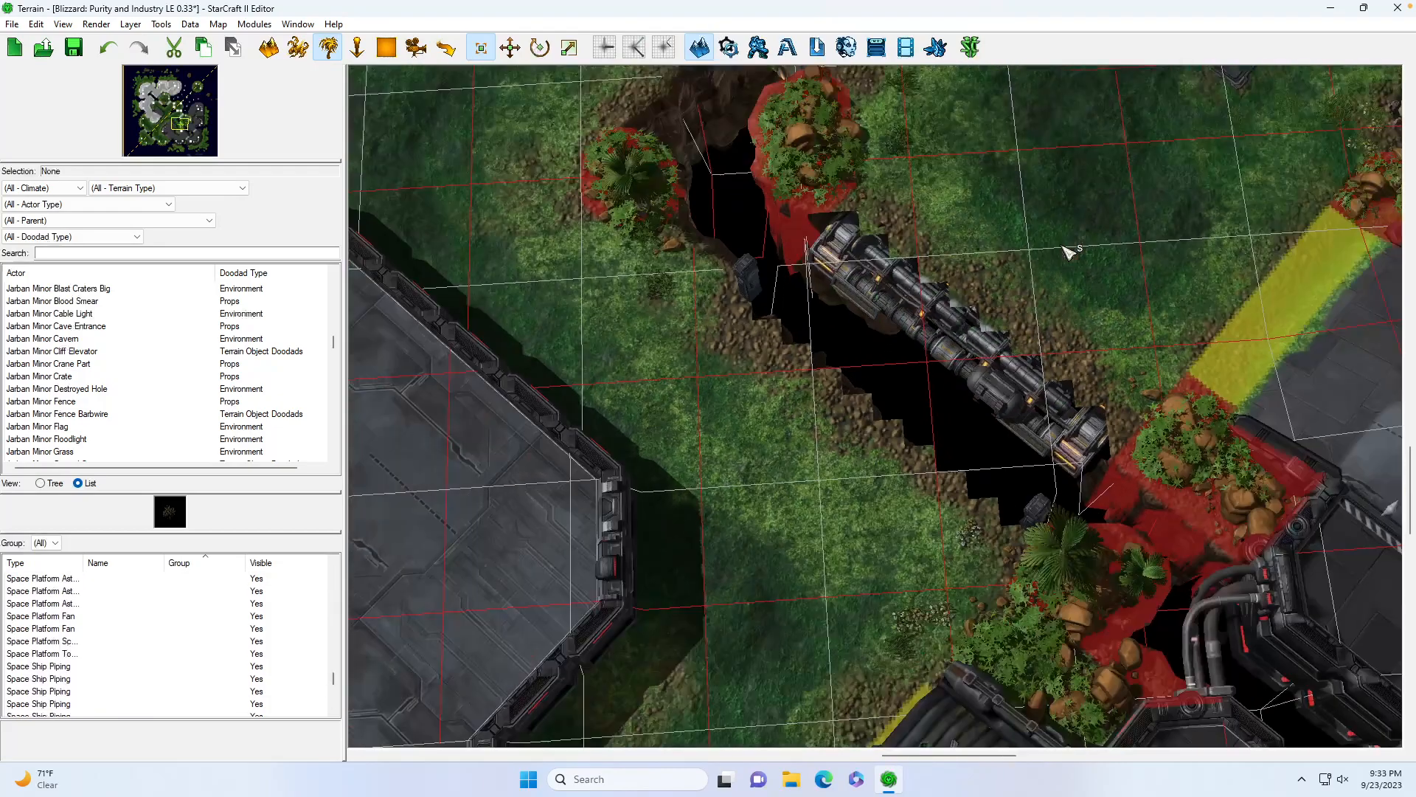
pyautogui.moveTo(194, 123); pyautogui.dragTo(184, 117)
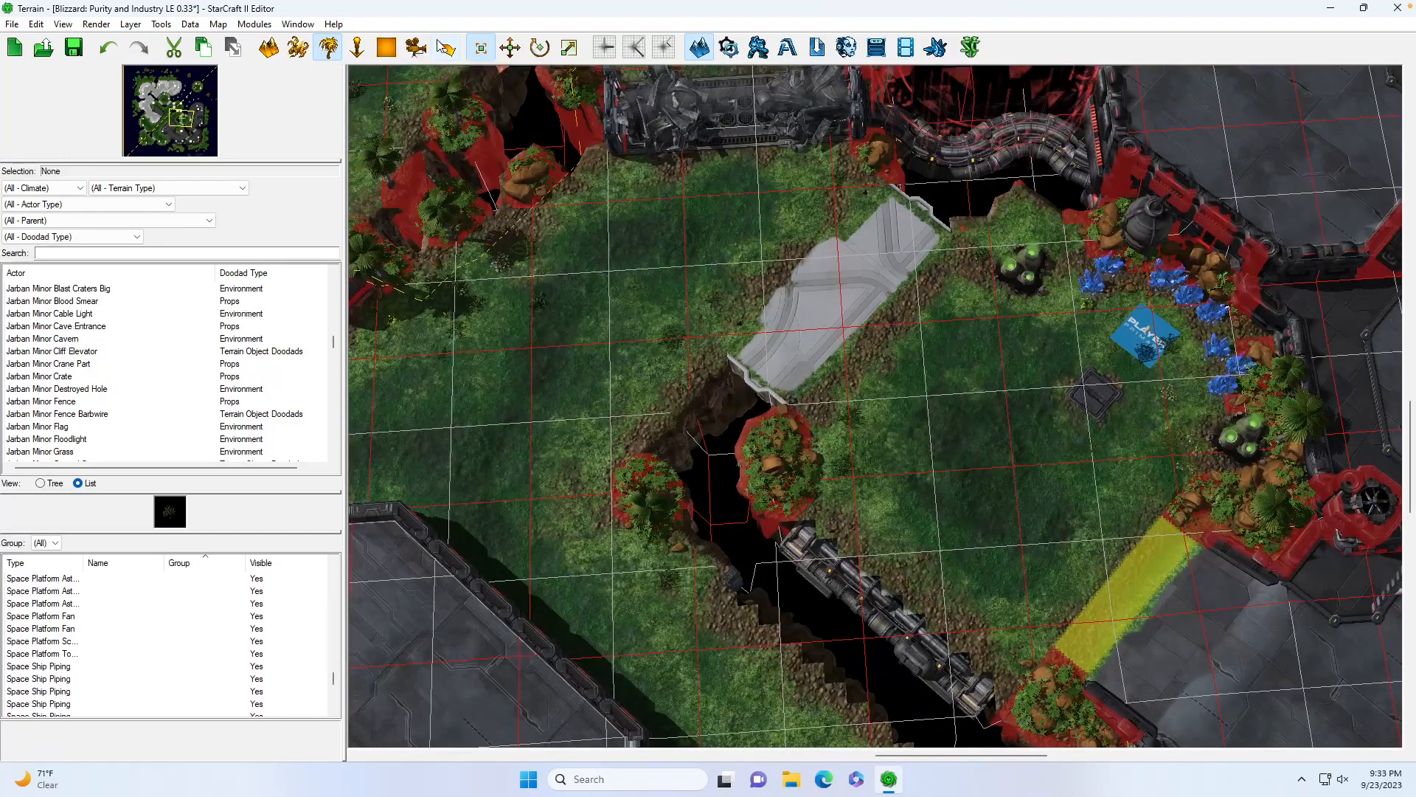
pyautogui.press('a')
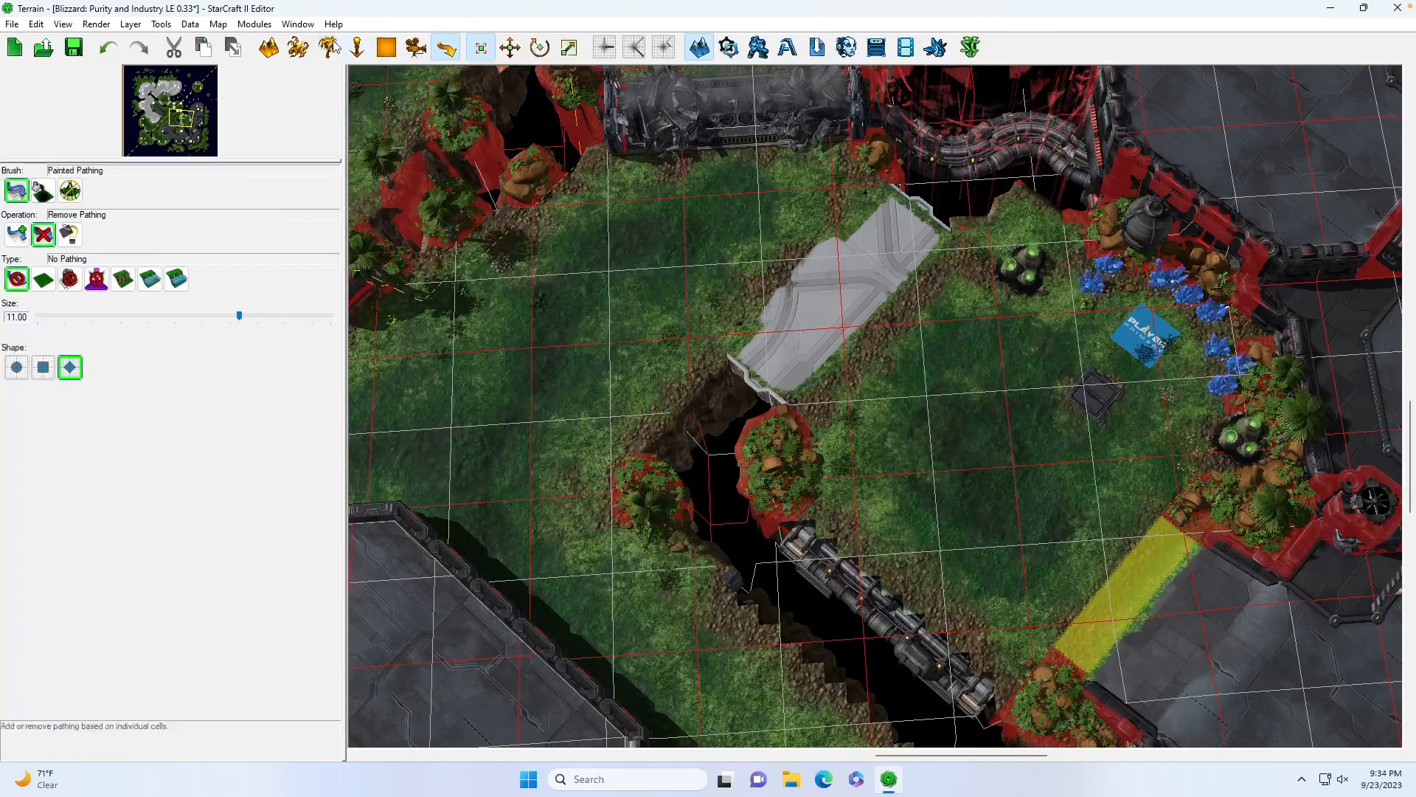
# Show the hidden terrain cells across the southwestern bridge gap with the size 8.00 diamond brush
pyautogui.click(269, 47)
pyautogui.click(180, 126)
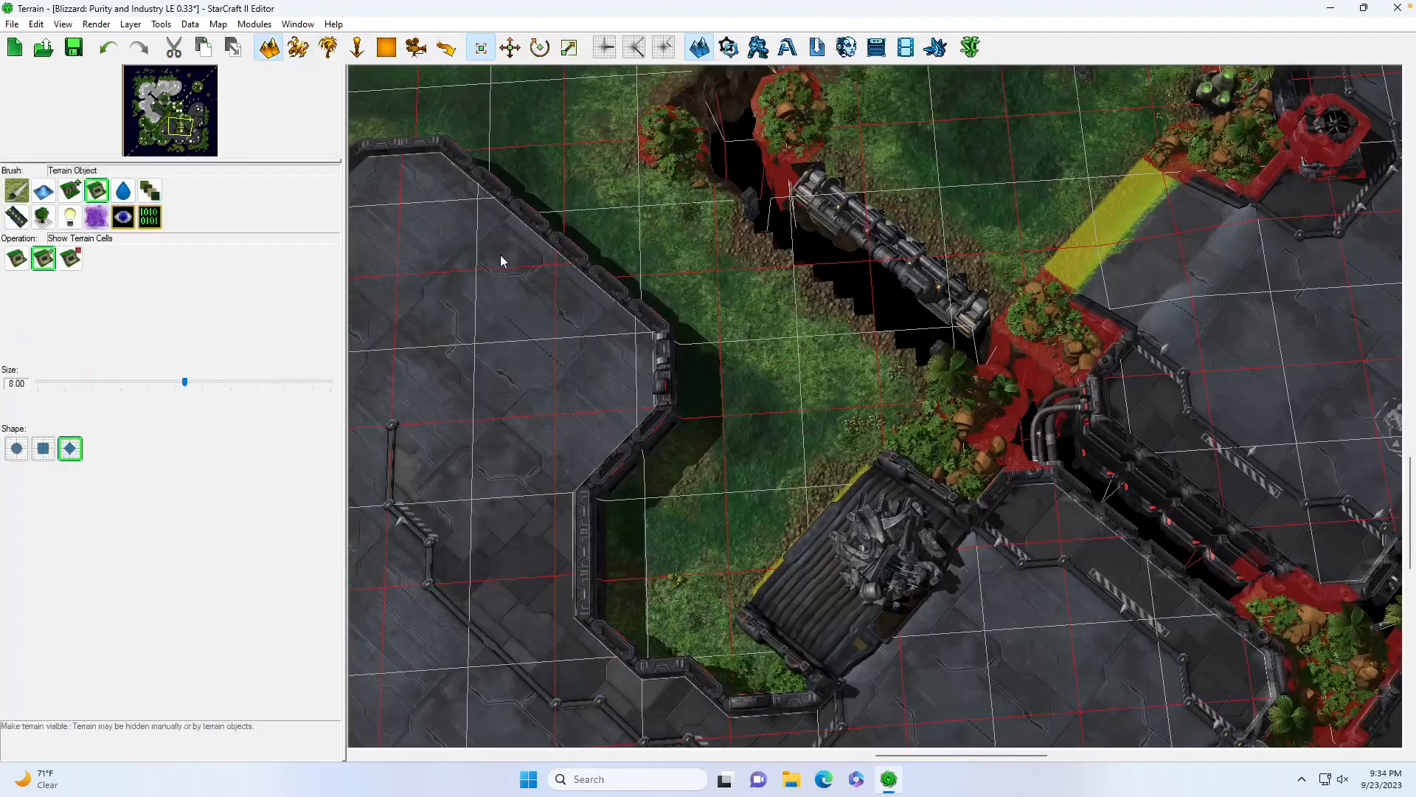
pyautogui.moveTo(936, 190)
pyautogui.mouseDown()
pyautogui.moveTo(864, 248)
pyautogui.moveTo(823, 228)
pyautogui.moveTo(924, 297)
pyautogui.mouseUp()
pyautogui.moveTo(190, 126); pyautogui.dragTo(183, 127)
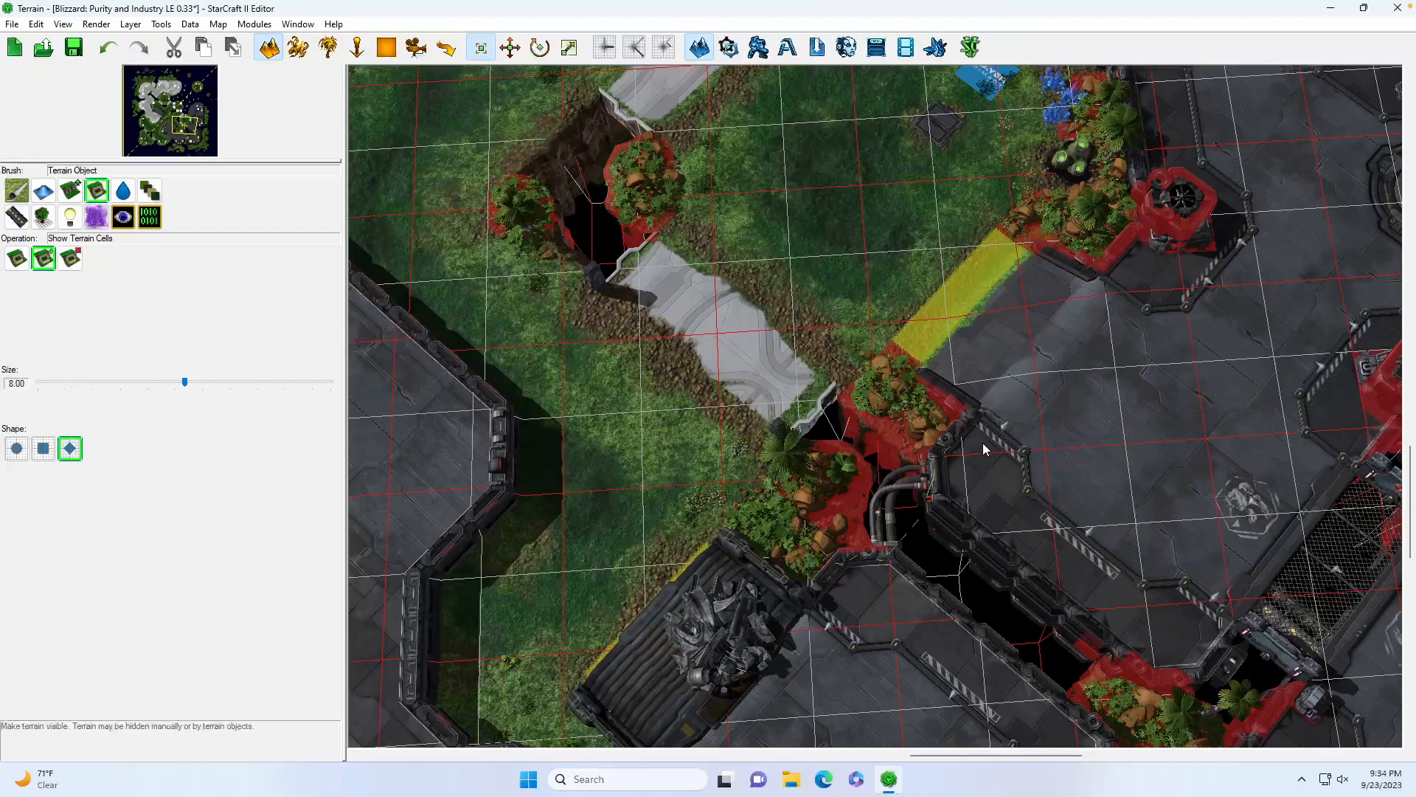
# Raise a Korhal Platform Ex2 cliff over the hole between the two former bridges with the size 8.00 diamond brush
pyautogui.click(196, 118)
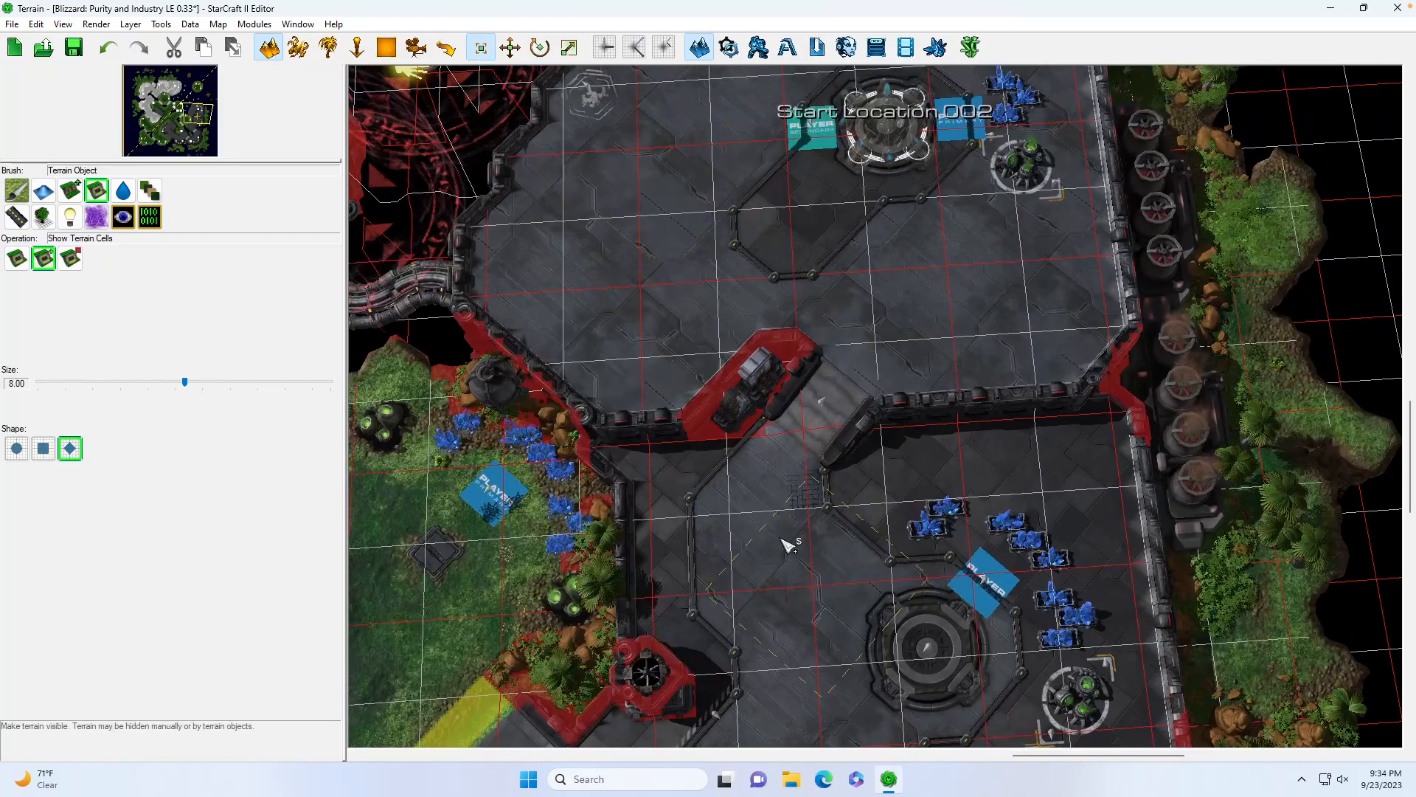
pyautogui.click(184, 121)
pyautogui.moveTo(184, 121); pyautogui.dragTo(180, 122)
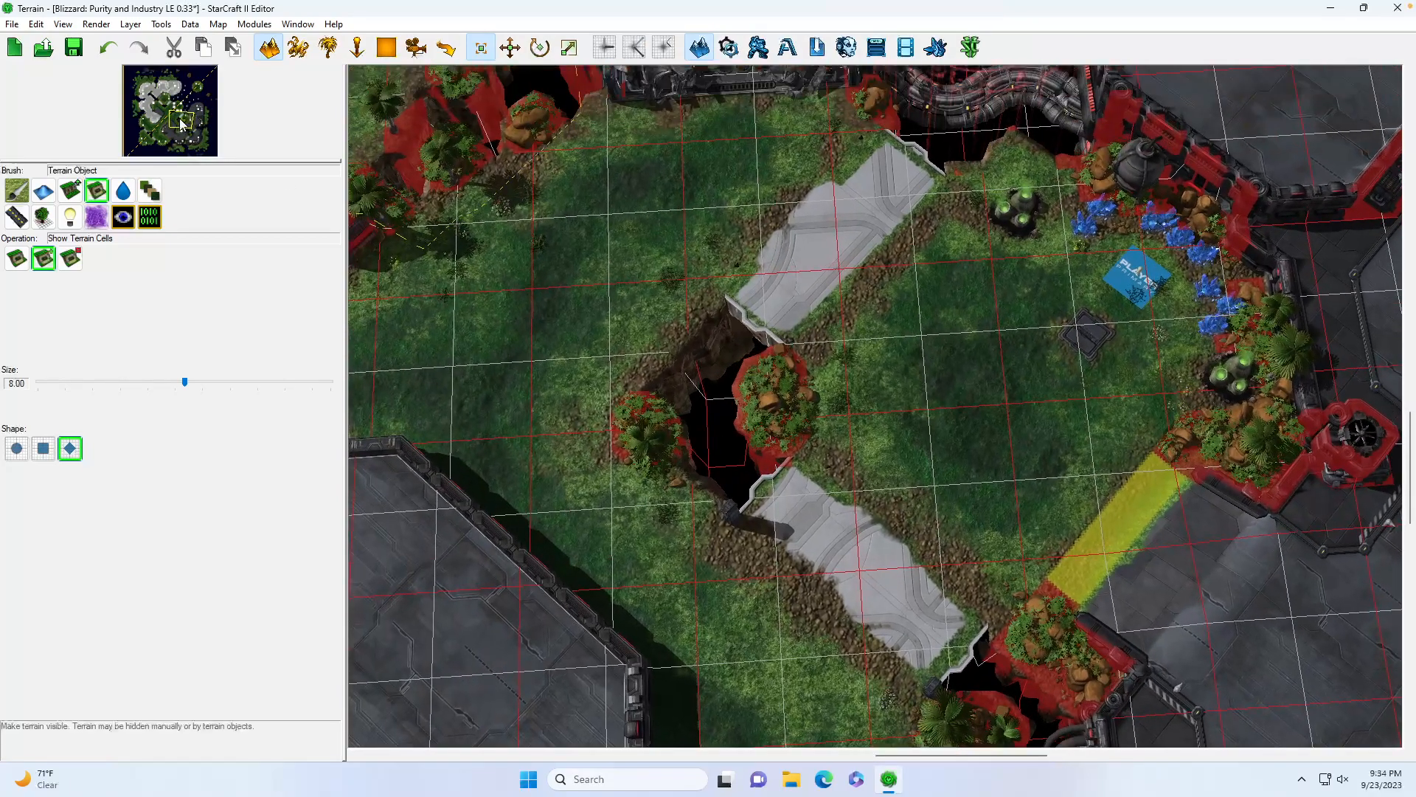
pyautogui.click(72, 193)
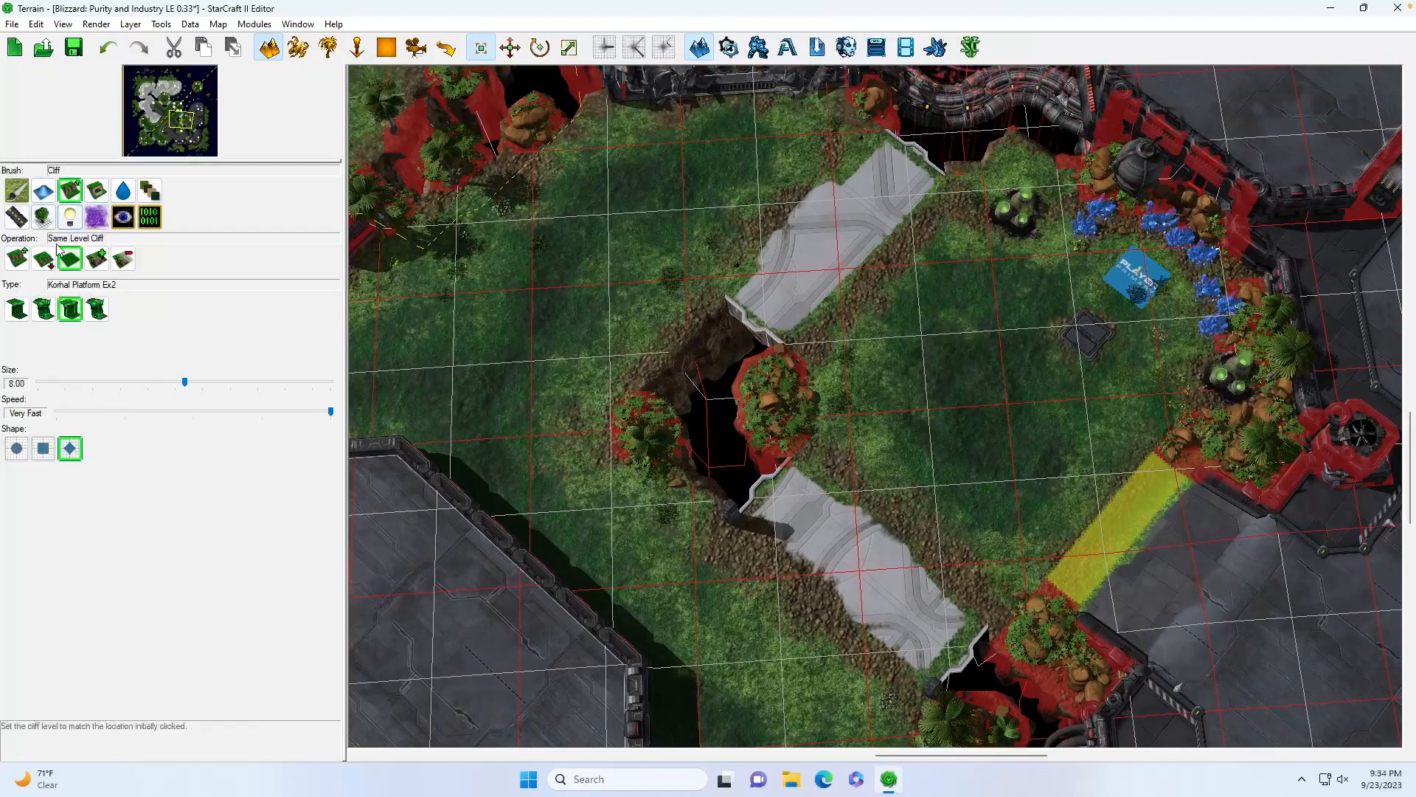
pyautogui.click(17, 258)
pyautogui.moveTo(767, 418); pyautogui.dragTo(933, 438, button='right')
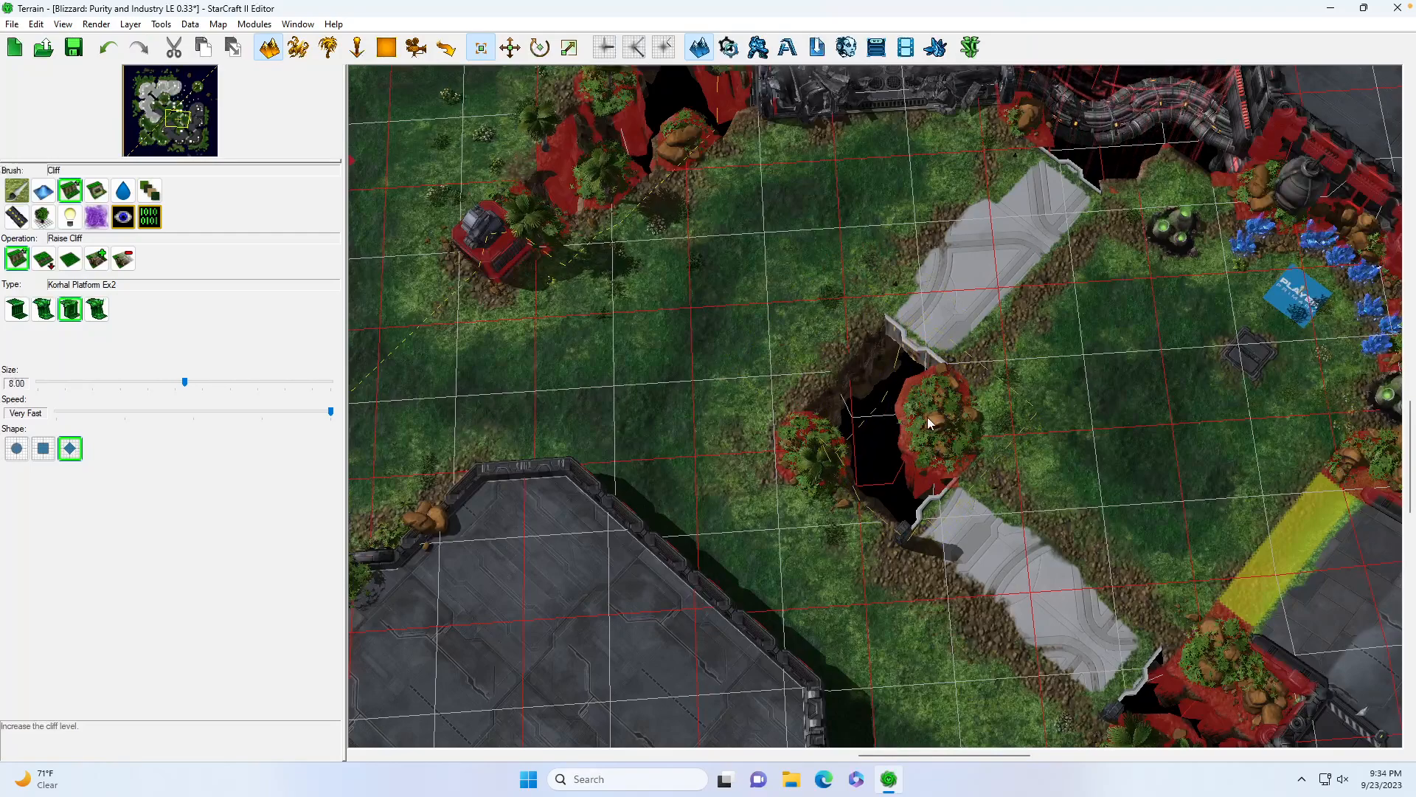
pyautogui.click(935, 424)
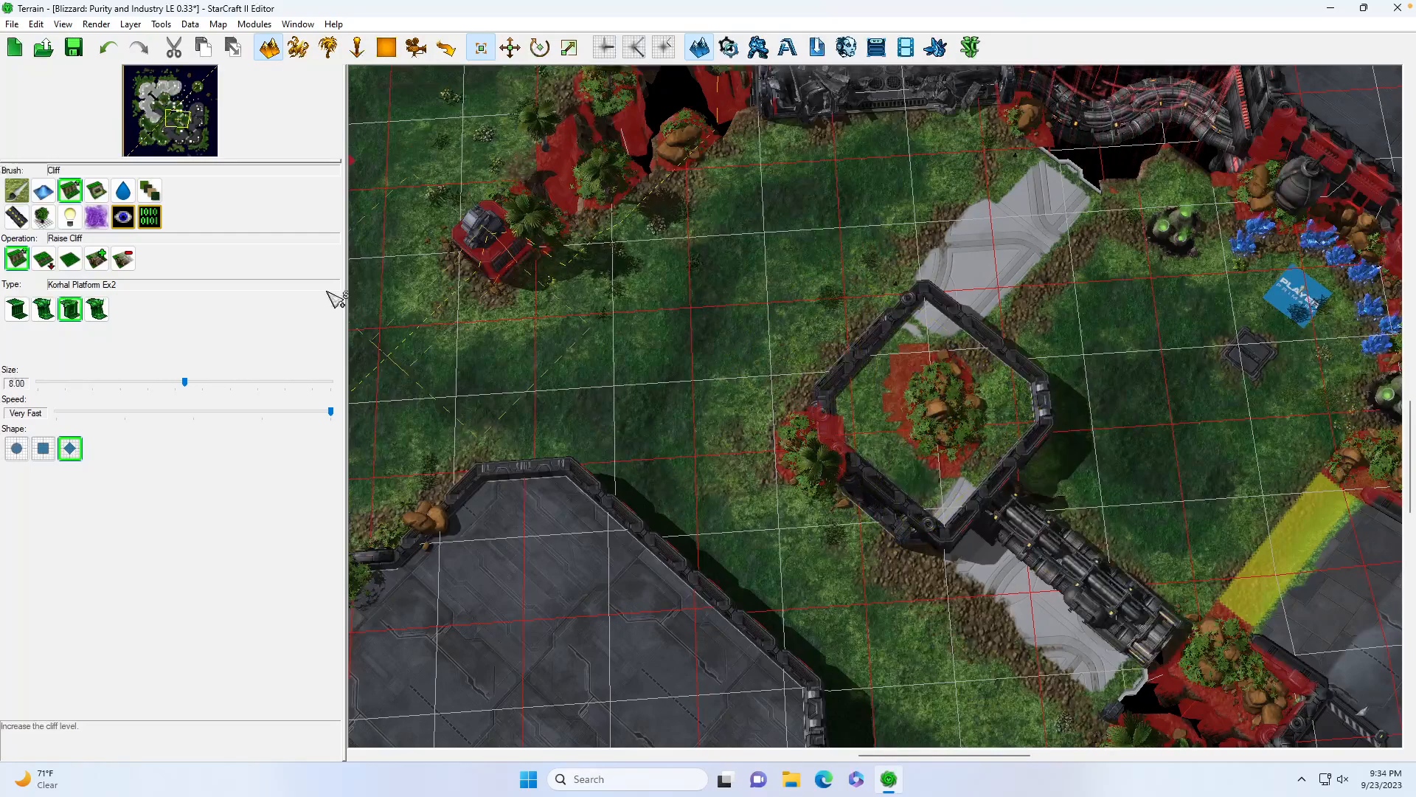
# Raise the same patch with Braxis Alpha Organic Cliffs, and set the brush to Same Level Cliff with the CybrossCliff0 type
pyautogui.click(16, 310)
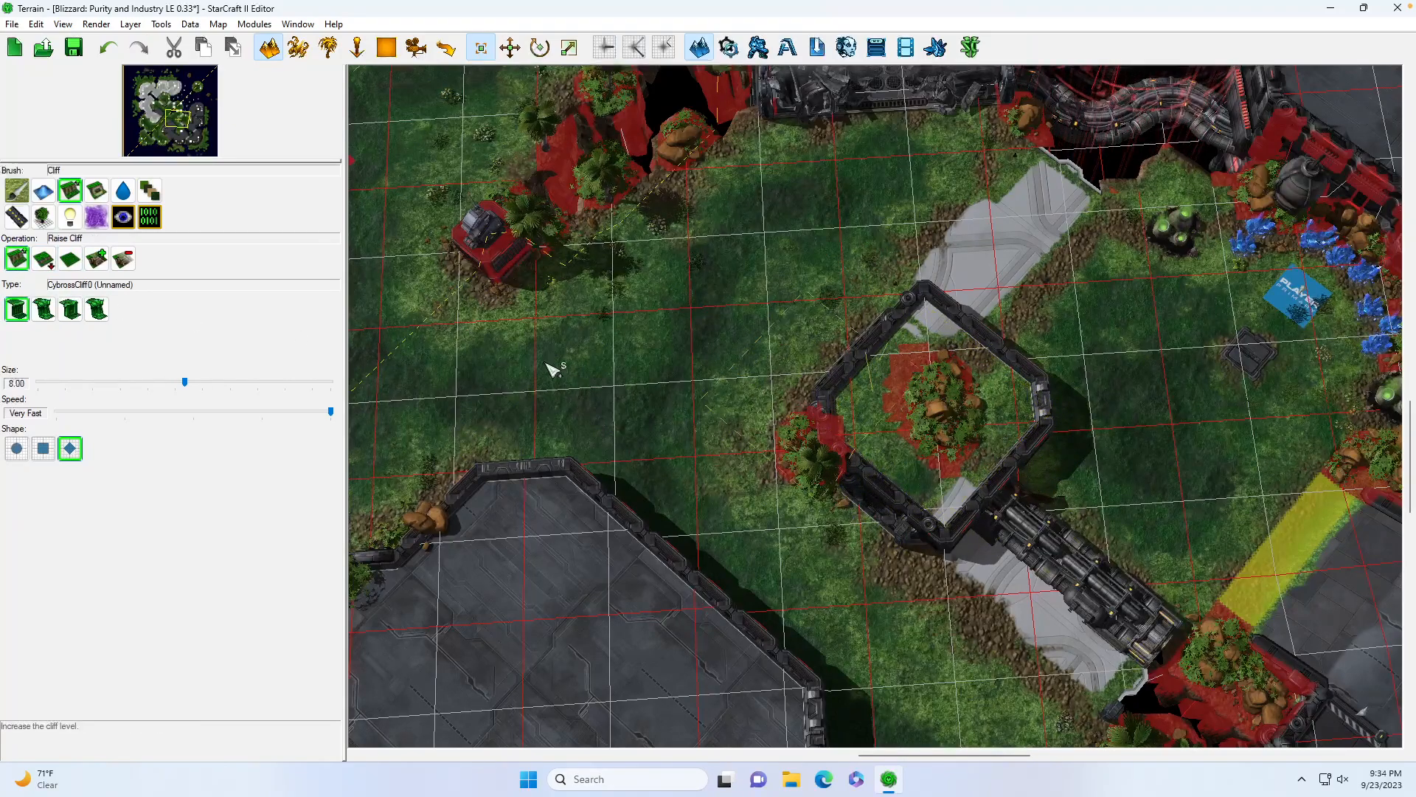
pyautogui.click(44, 311)
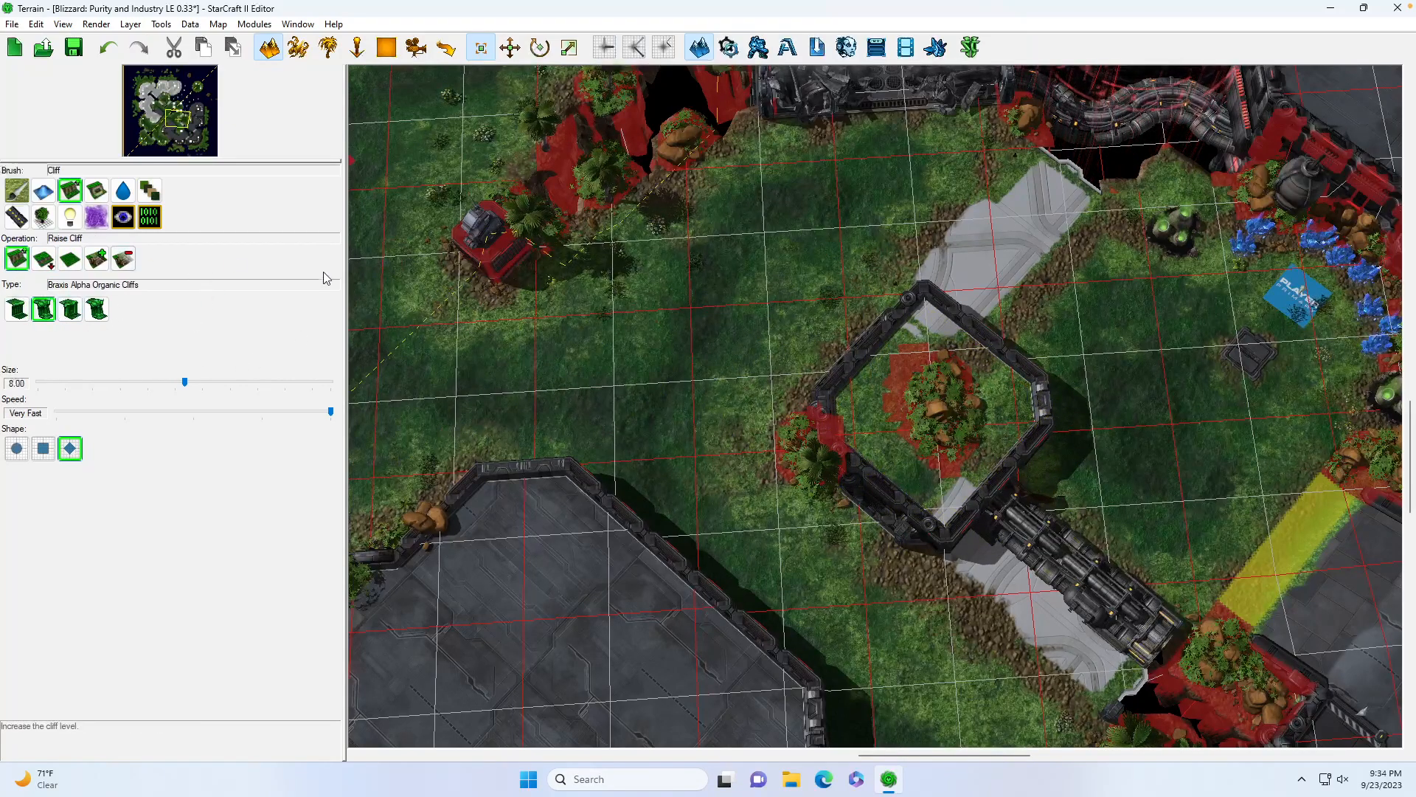
pyautogui.click(937, 418)
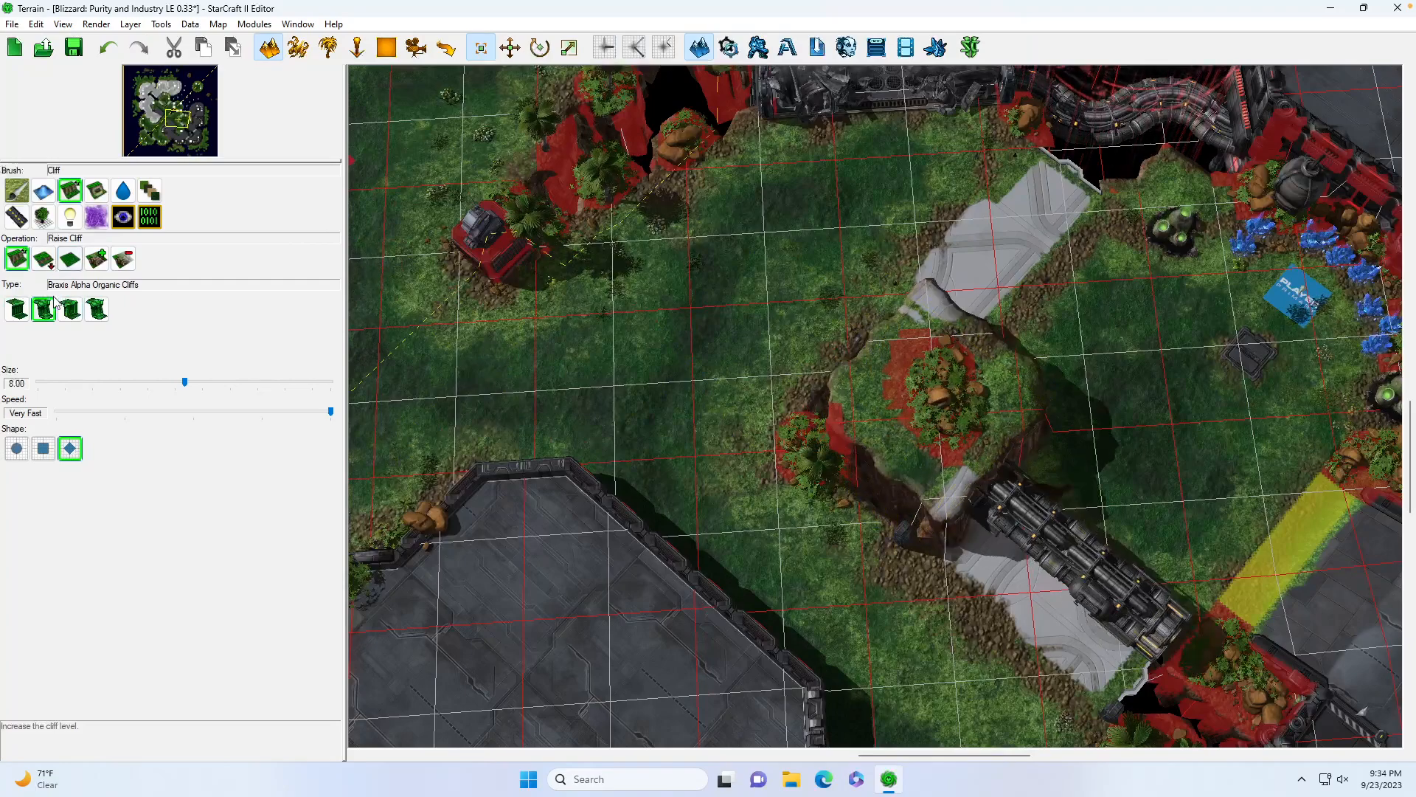
pyautogui.click(22, 311)
pyautogui.click(70, 260)
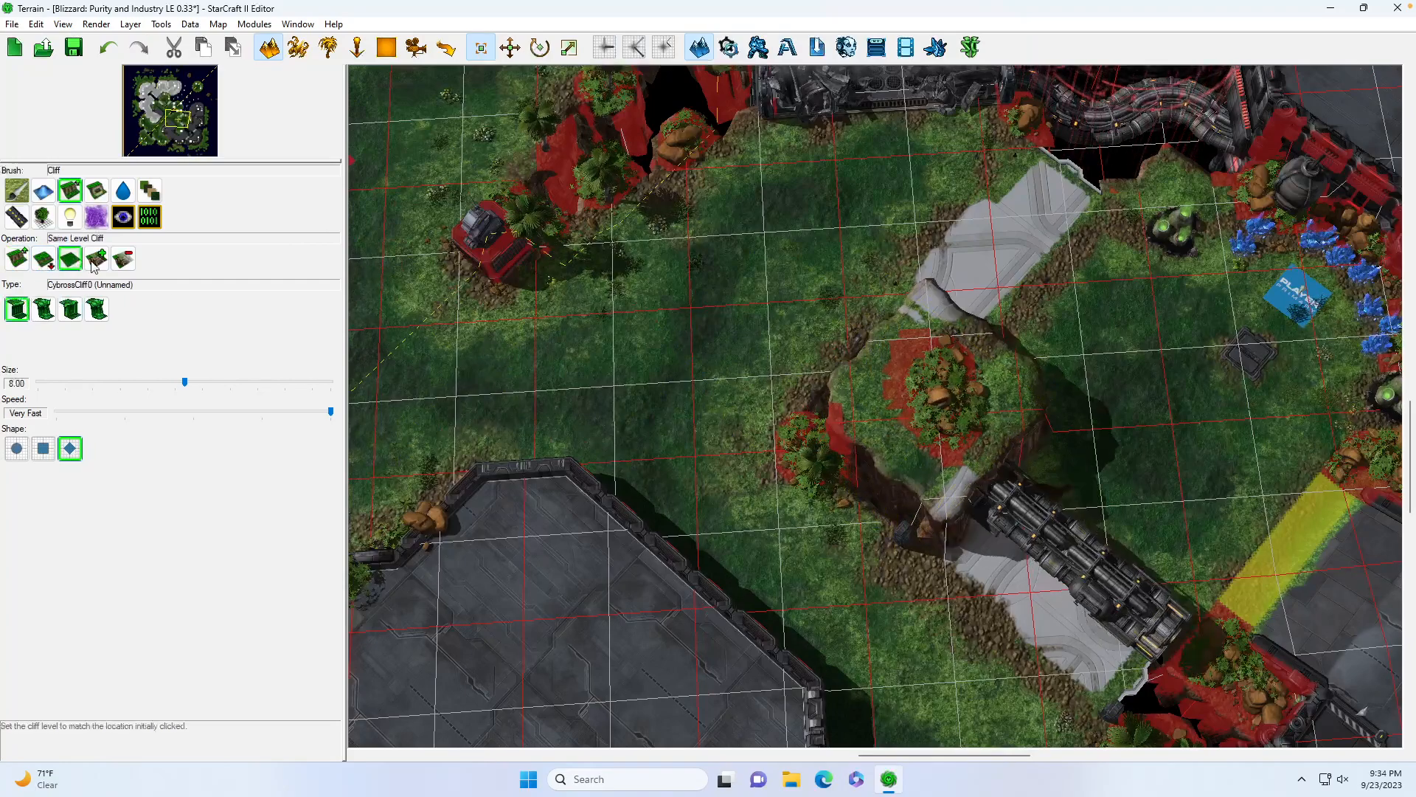
# Paint a CybrossCliff0 Same Level Cliff over the patch between the two former bridges with the size 8.00 diamond brush
pyautogui.click(936, 383)
pyautogui.moveTo(186, 104); pyautogui.dragTo(183, 124)
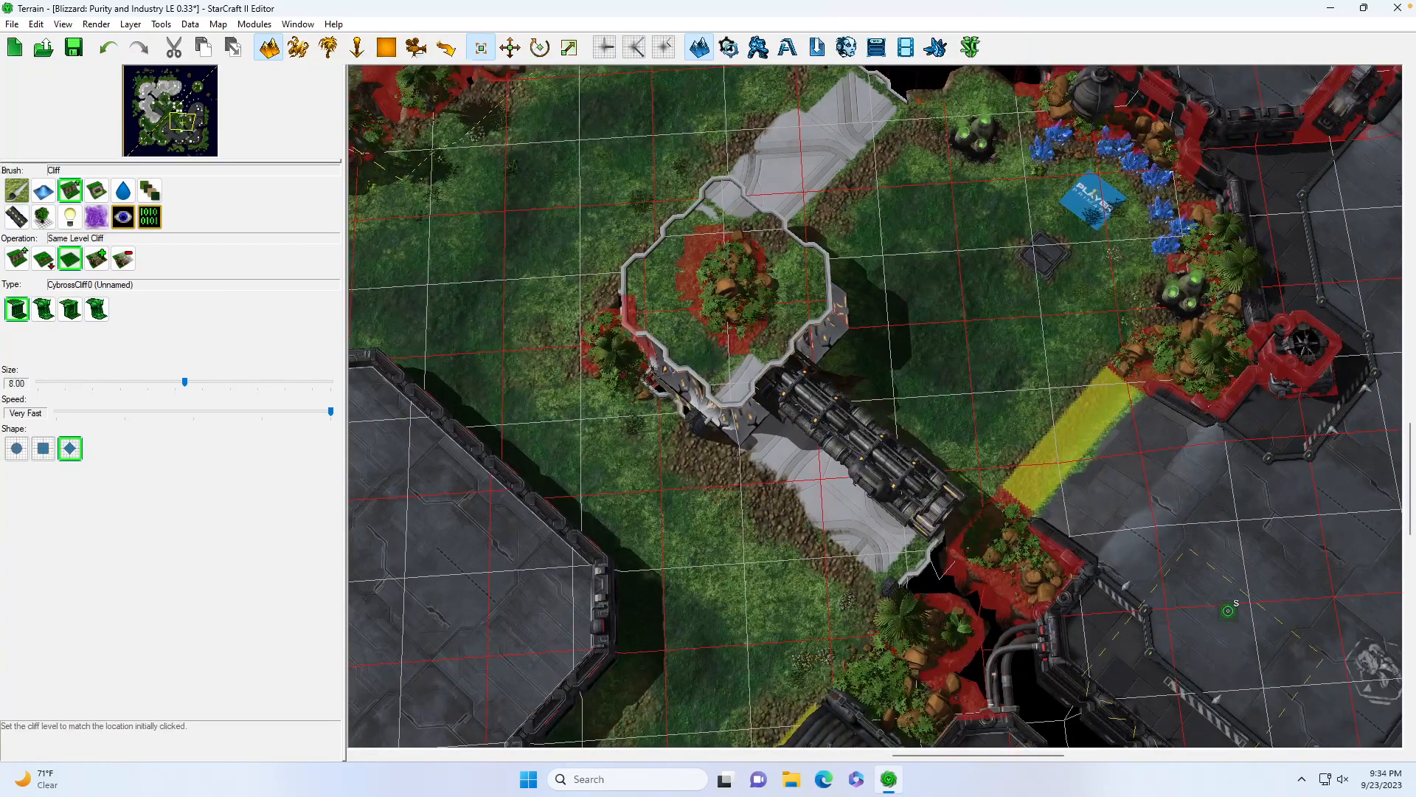
pyautogui.moveTo(703, 318); pyautogui.dragTo(750, 303)
# Move the Space Ship Piping doodad from the southern bridge strip onto the grass west of the raised patch
pyautogui.click(325, 52)
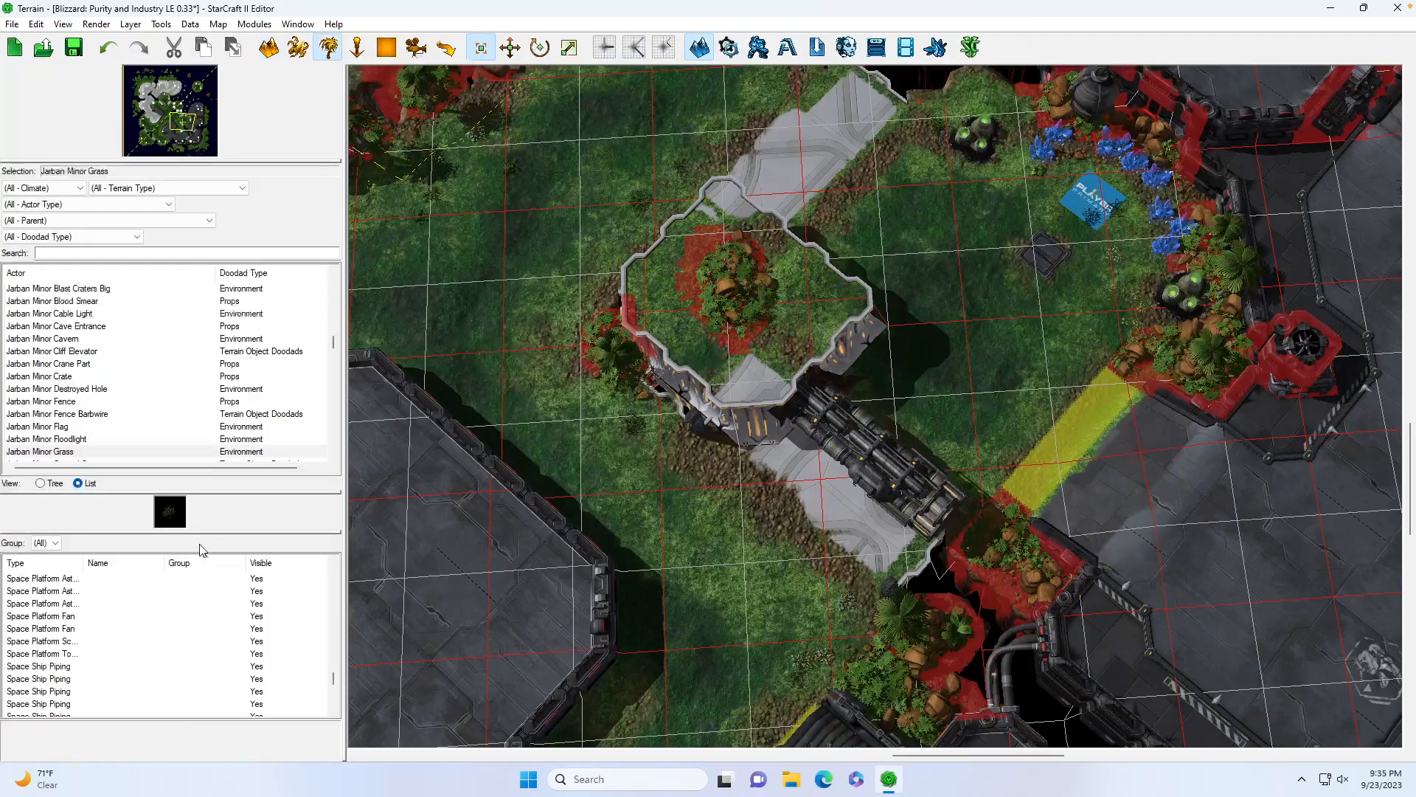
pyautogui.click(929, 489)
pyautogui.press('Delete')
pyautogui.hotkey('ctrl', 'z')
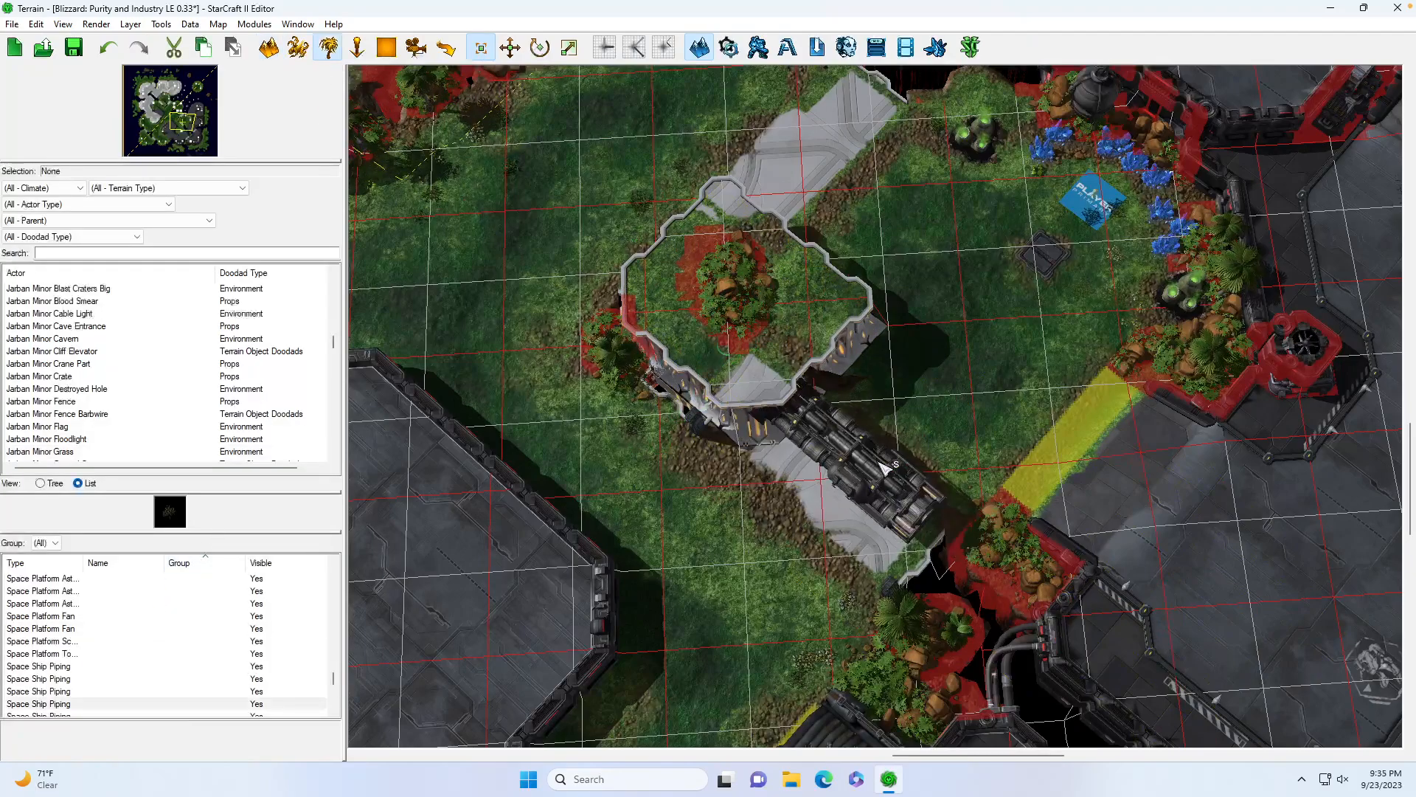
pyautogui.moveTo(917, 460); pyautogui.dragTo(941, 484)
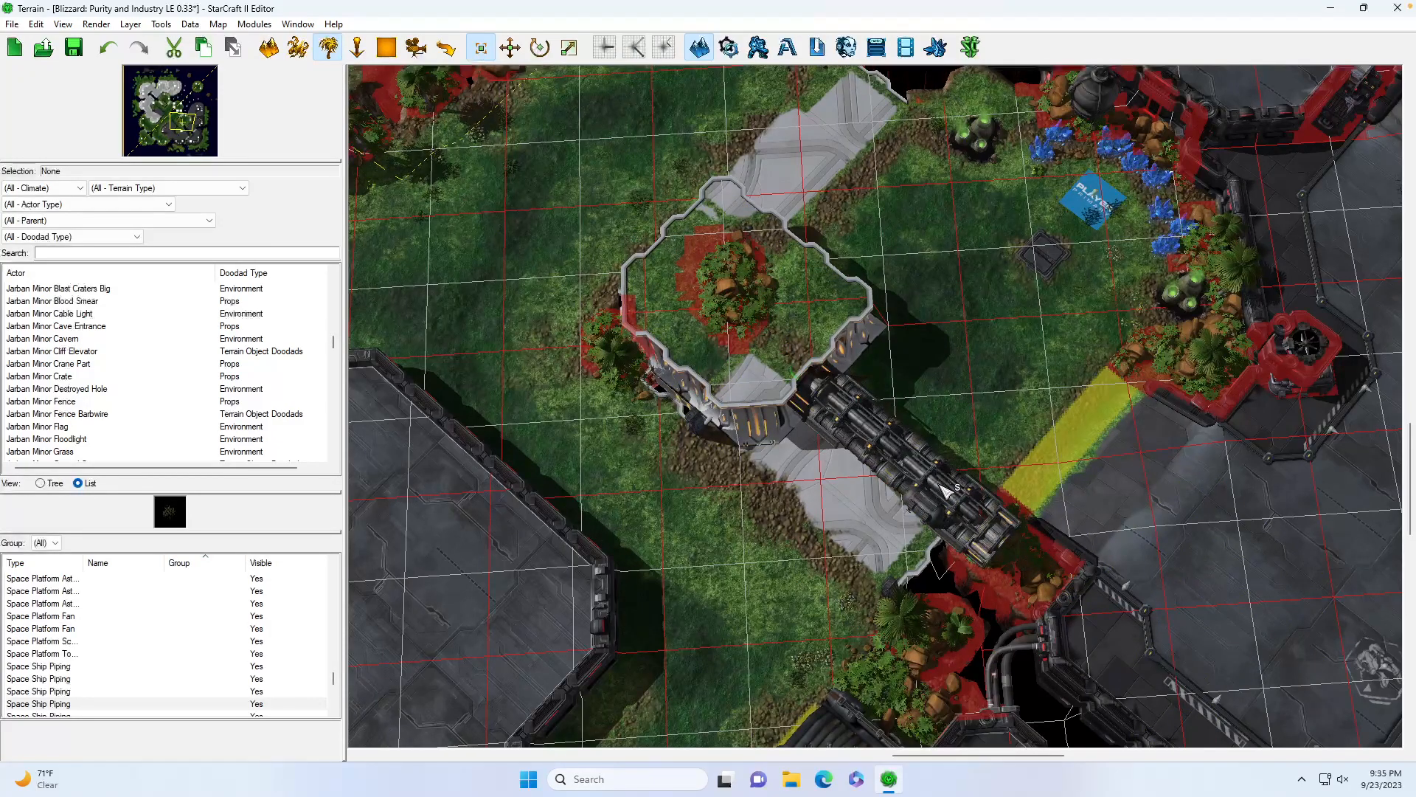
pyautogui.doubleClick(947, 494)
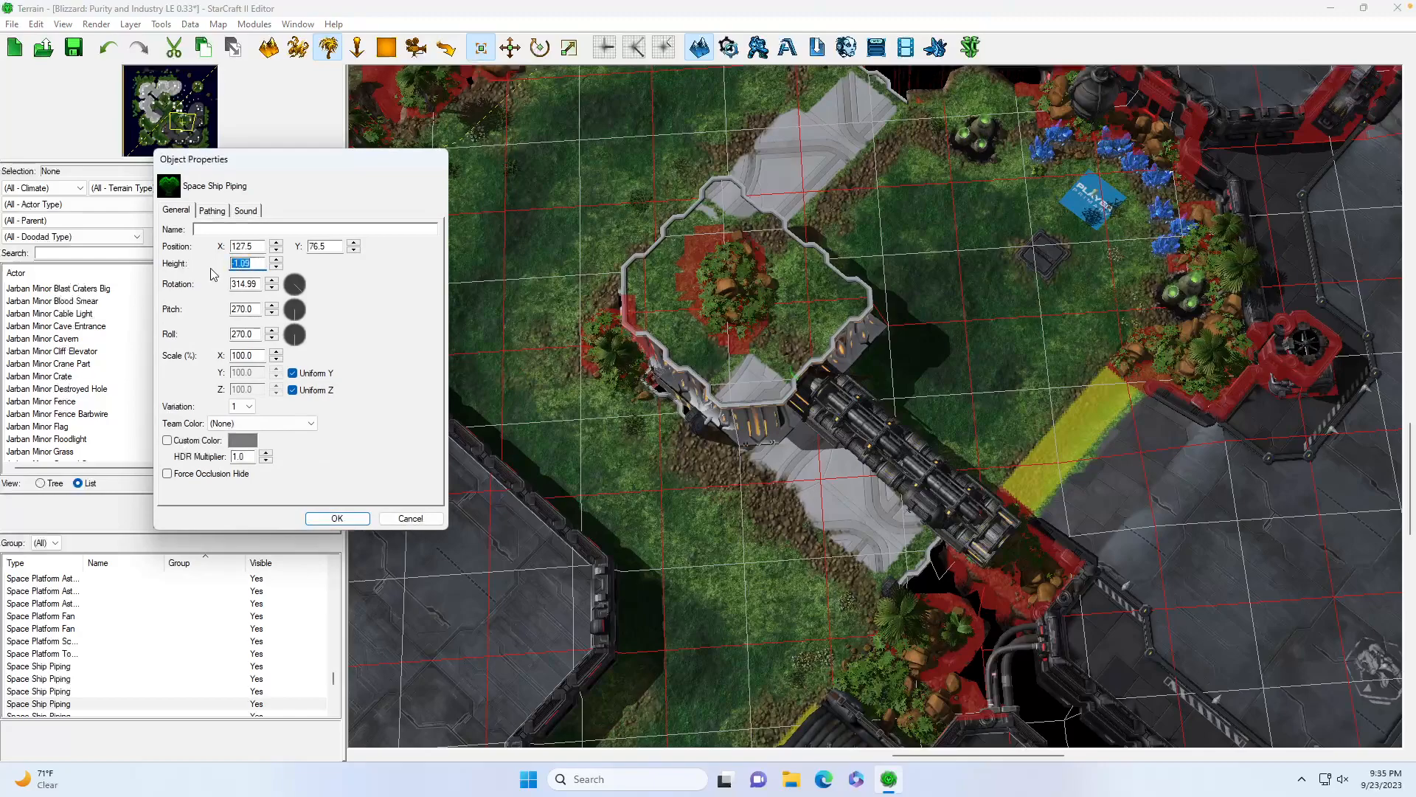
pyautogui.press('Return')
pyautogui.moveTo(905, 469); pyautogui.dragTo(515, 315)
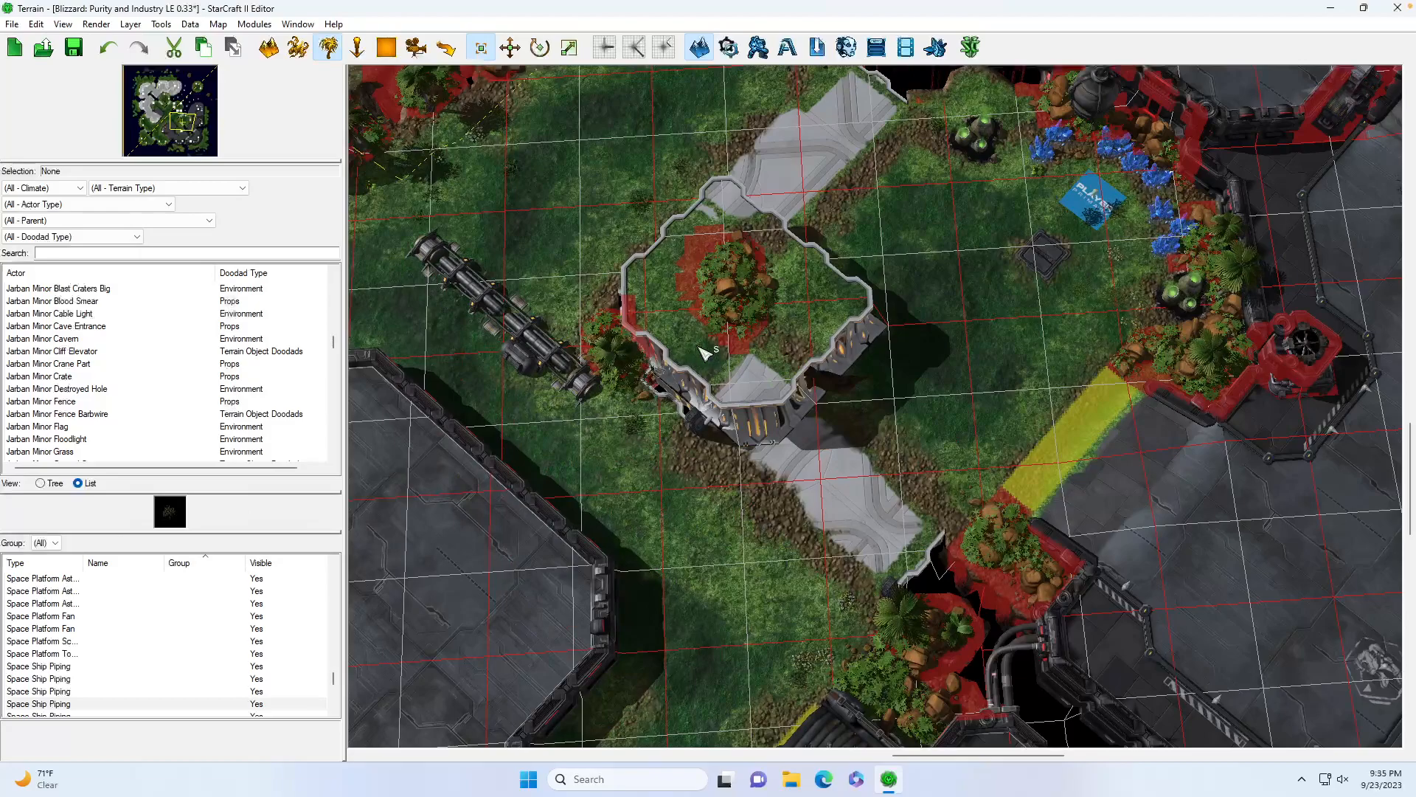
# Extend the CybrossCliff0 Same Level Cliff across both former bridge strips and the eastern base's grass with the size 8.00 diamond brush
pyautogui.click(268, 50)
pyautogui.click(70, 259)
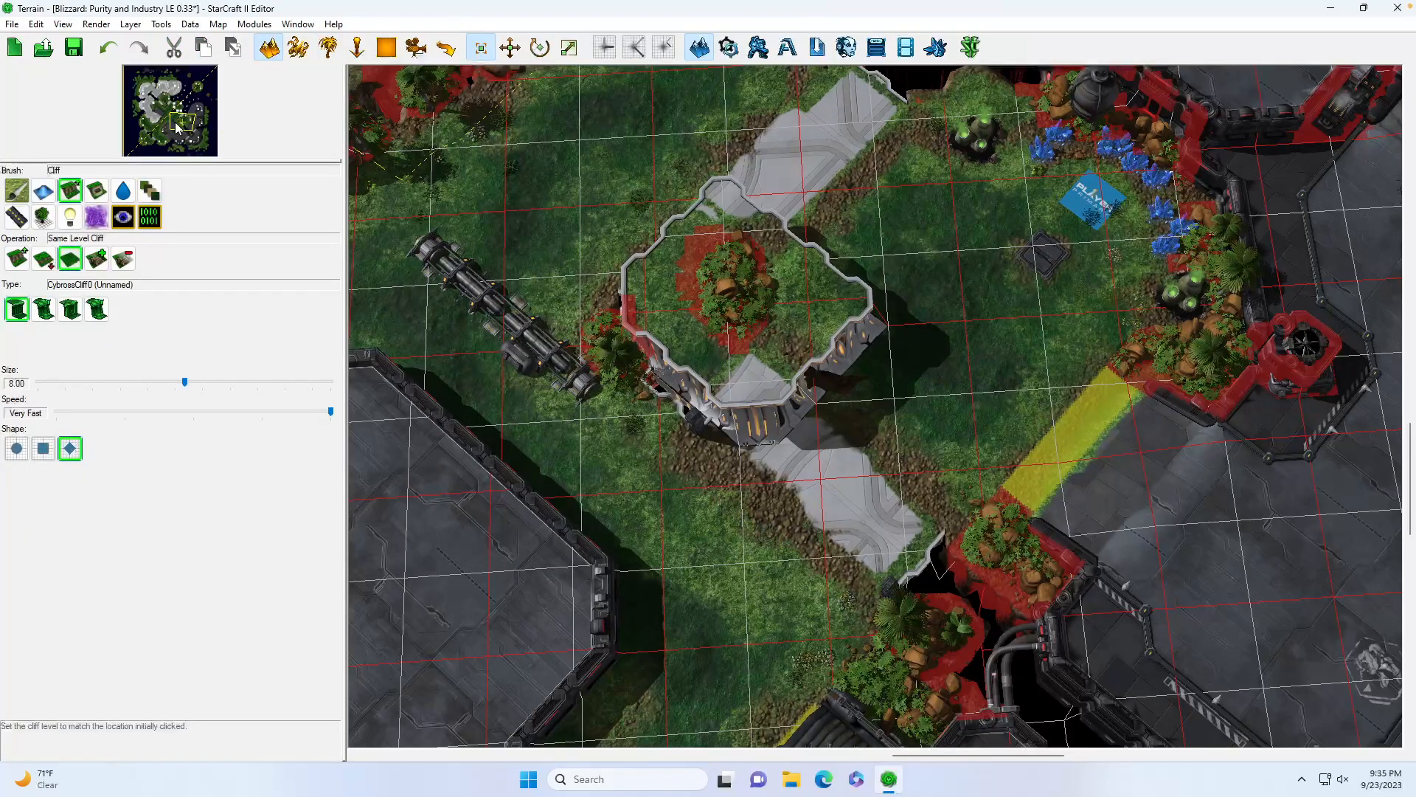
pyautogui.press('Up')
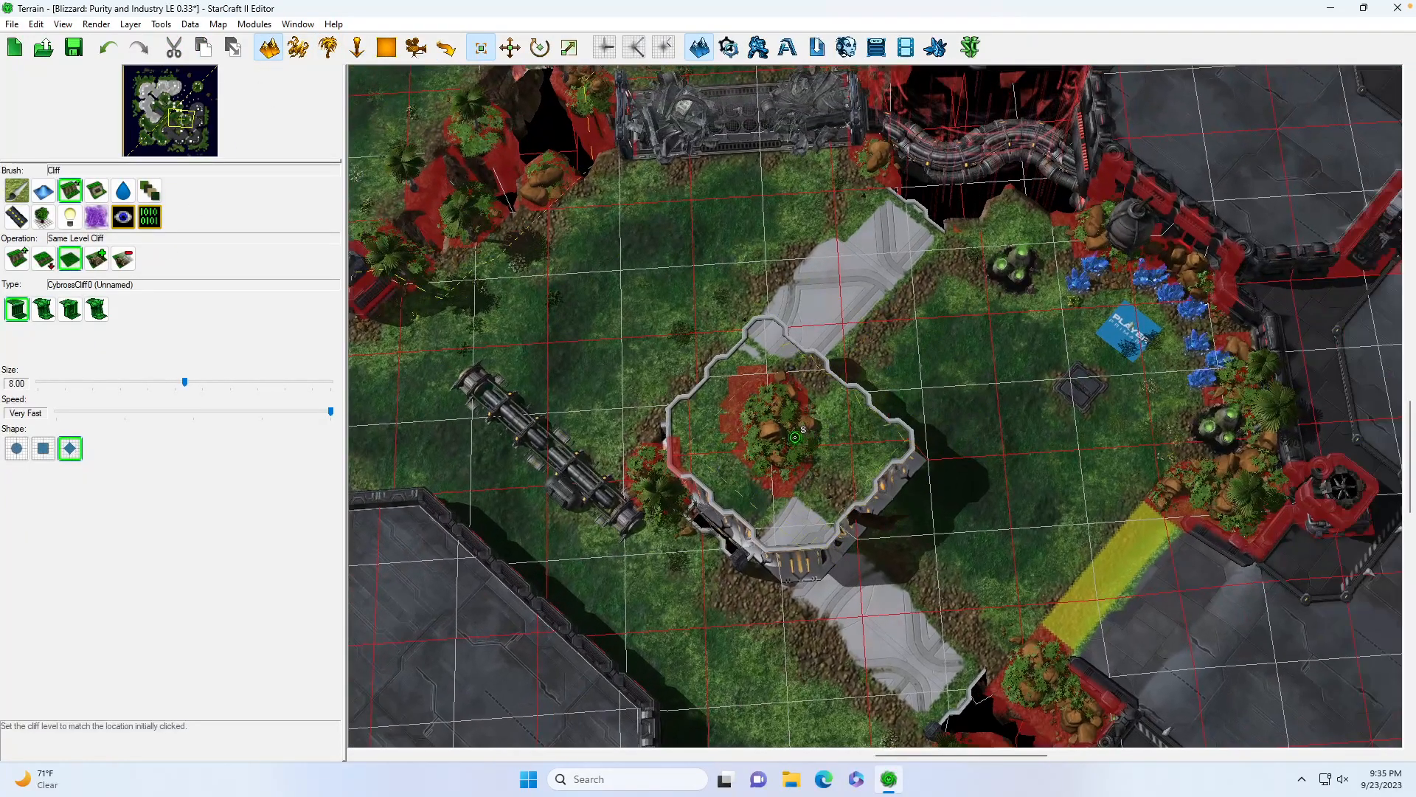
pyautogui.moveTo(811, 405)
pyautogui.mouseDown()
pyautogui.moveTo(892, 295)
pyautogui.moveTo(856, 497)
pyautogui.moveTo(869, 529)
pyautogui.moveTo(937, 581)
pyautogui.moveTo(969, 505)
pyautogui.moveTo(1021, 494)
pyautogui.moveTo(1097, 445)
pyautogui.moveTo(1024, 382)
pyautogui.mouseUp()
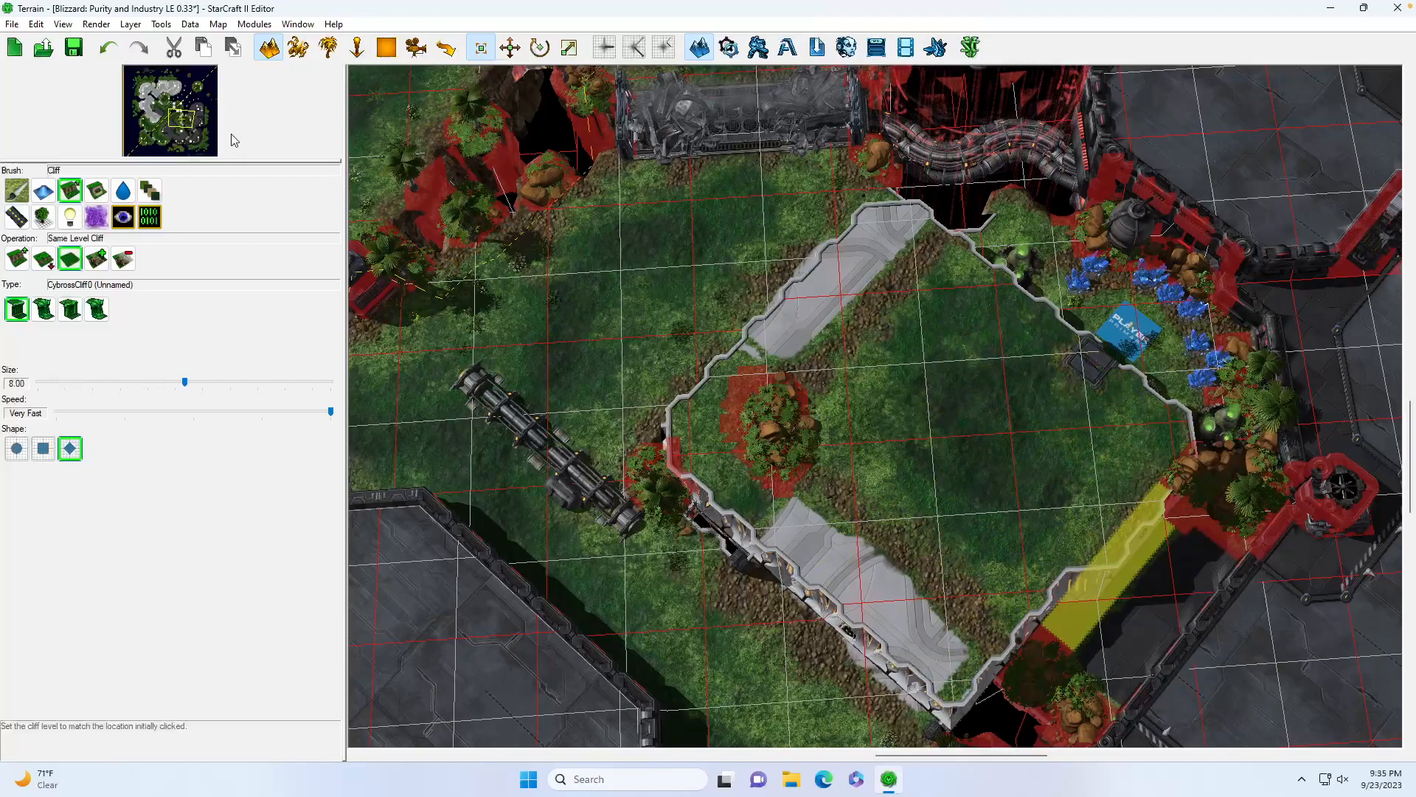
# Examine the reshaped eastern base in the context of the entire map and up close
pyautogui.moveTo(191, 124); pyautogui.dragTo(185, 121)
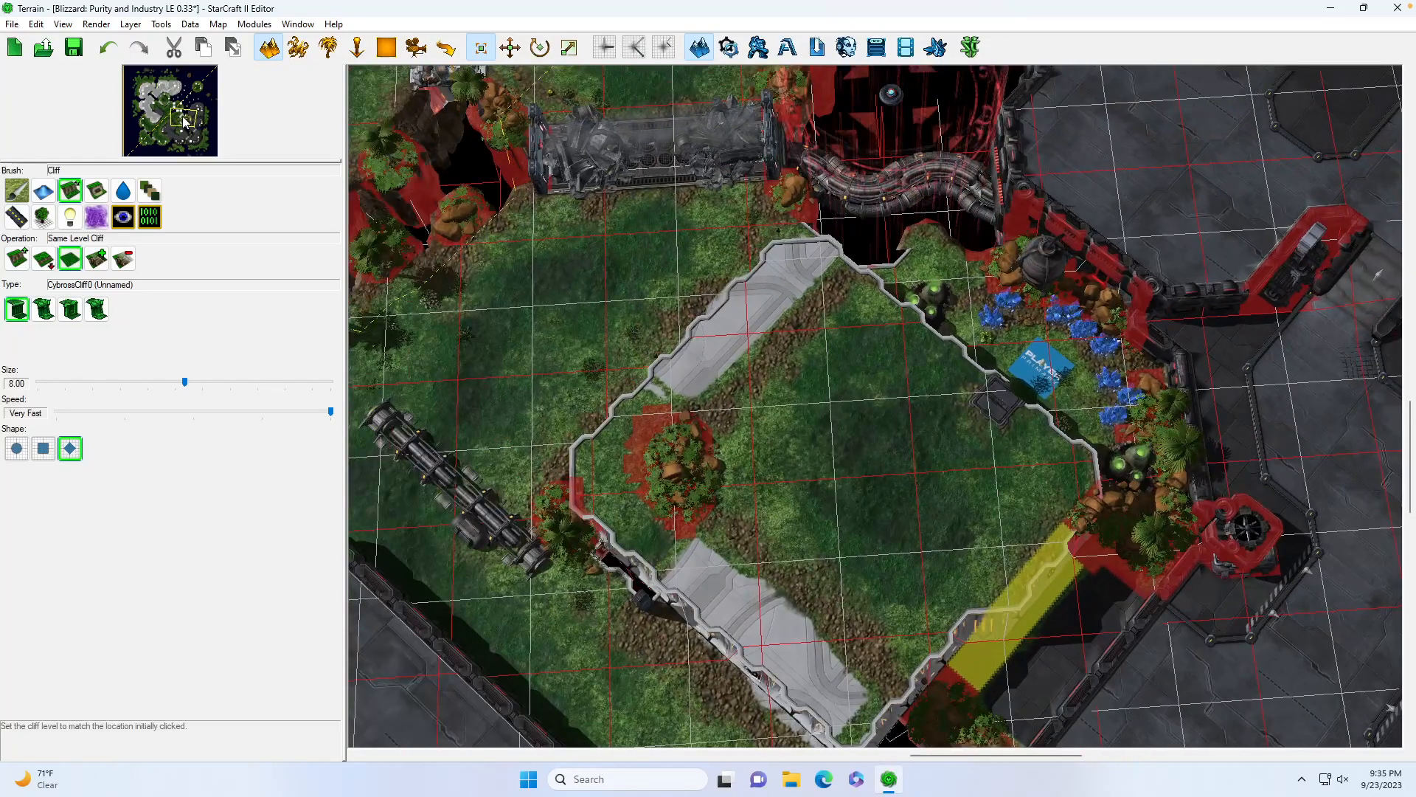
pyautogui.click(63, 24)
pyautogui.click(118, 422)
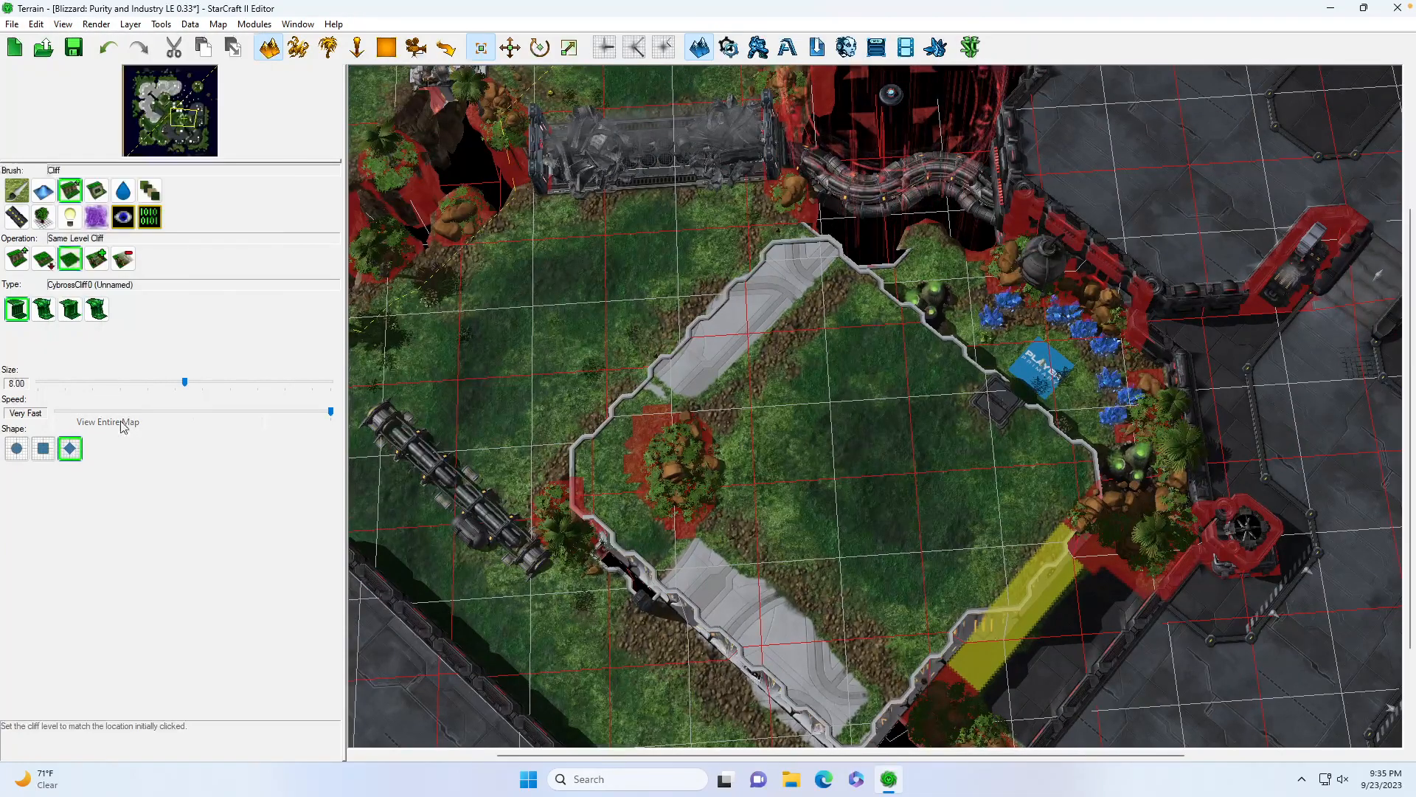
pyautogui.scroll(2, 875, 405)
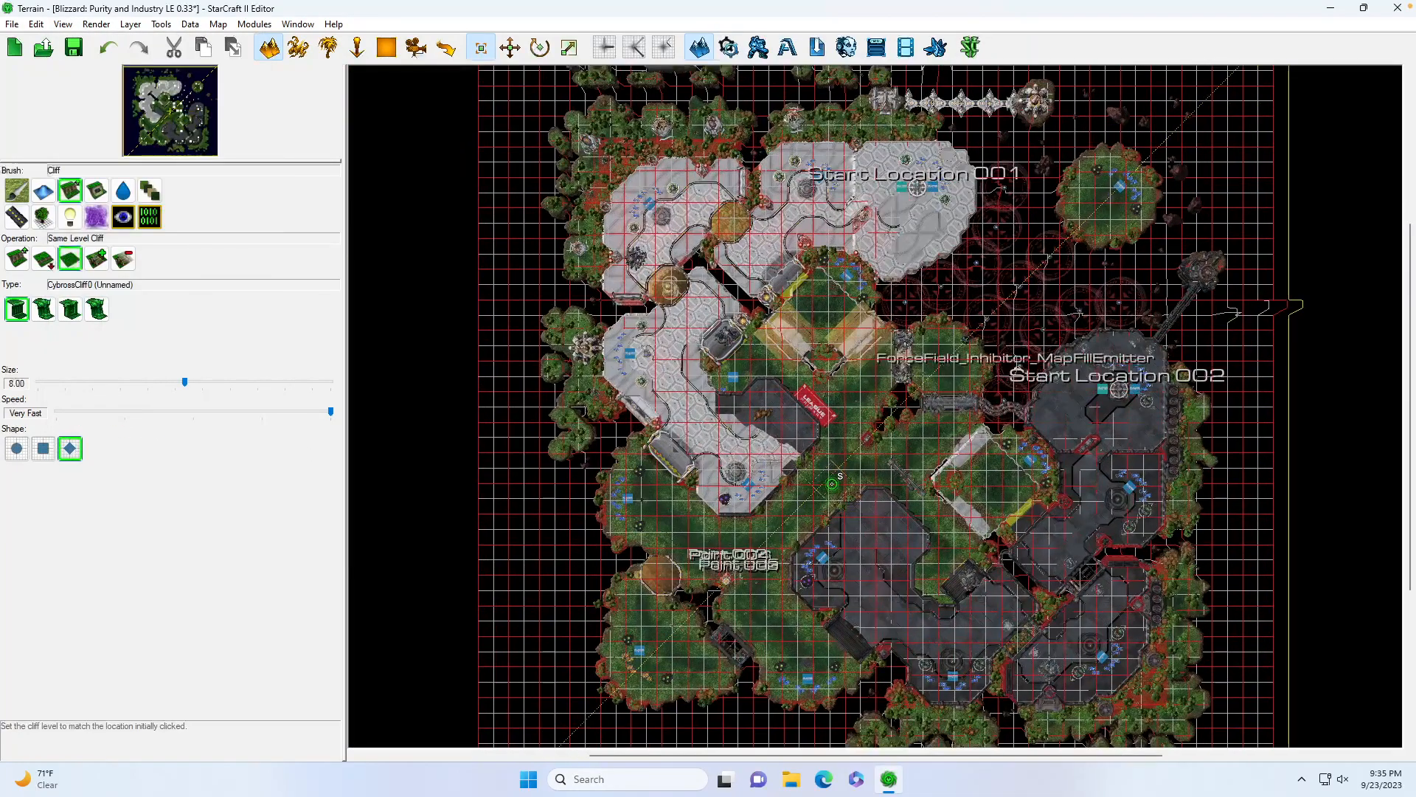
pyautogui.click(186, 124)
pyautogui.scroll(4, 825, 379)
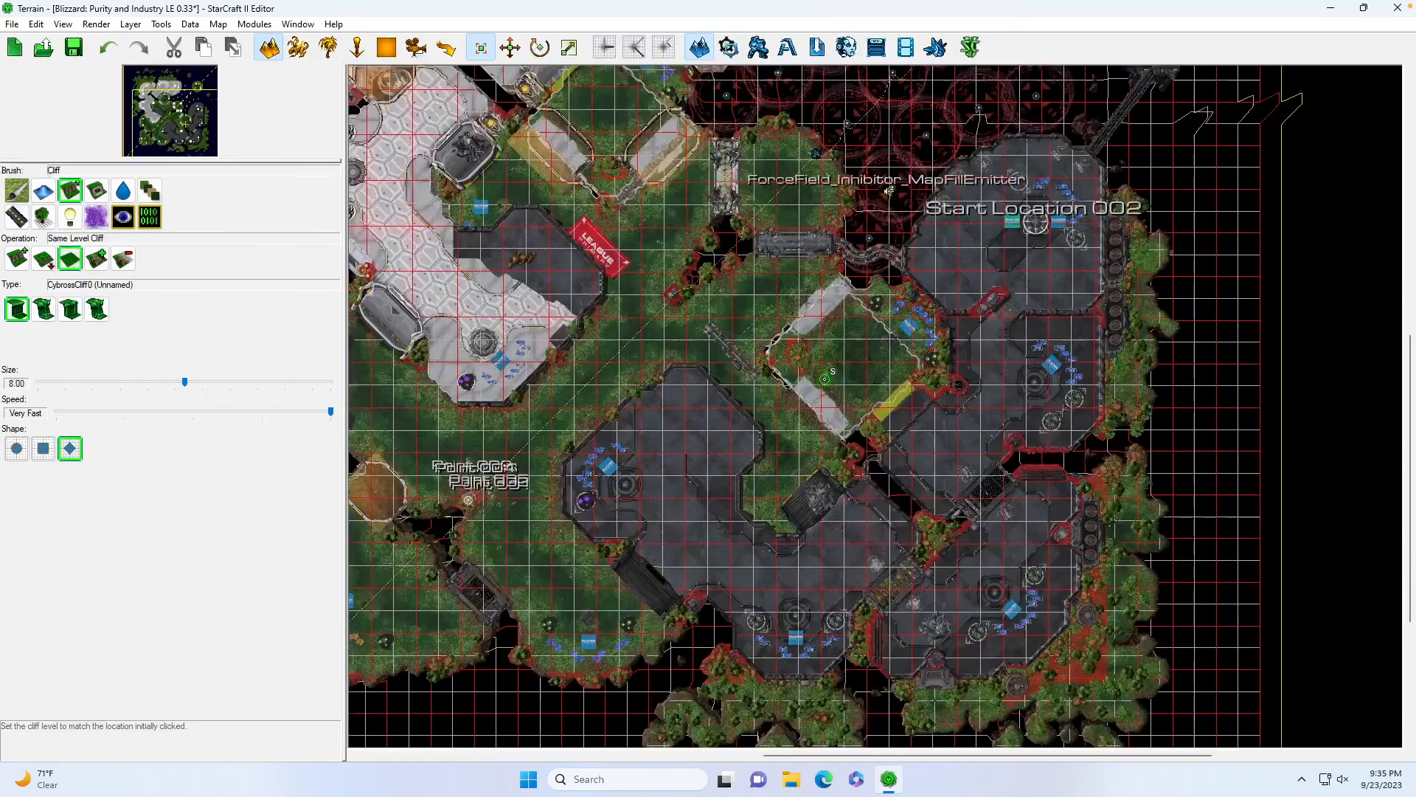
pyautogui.scroll(2, 825, 380)
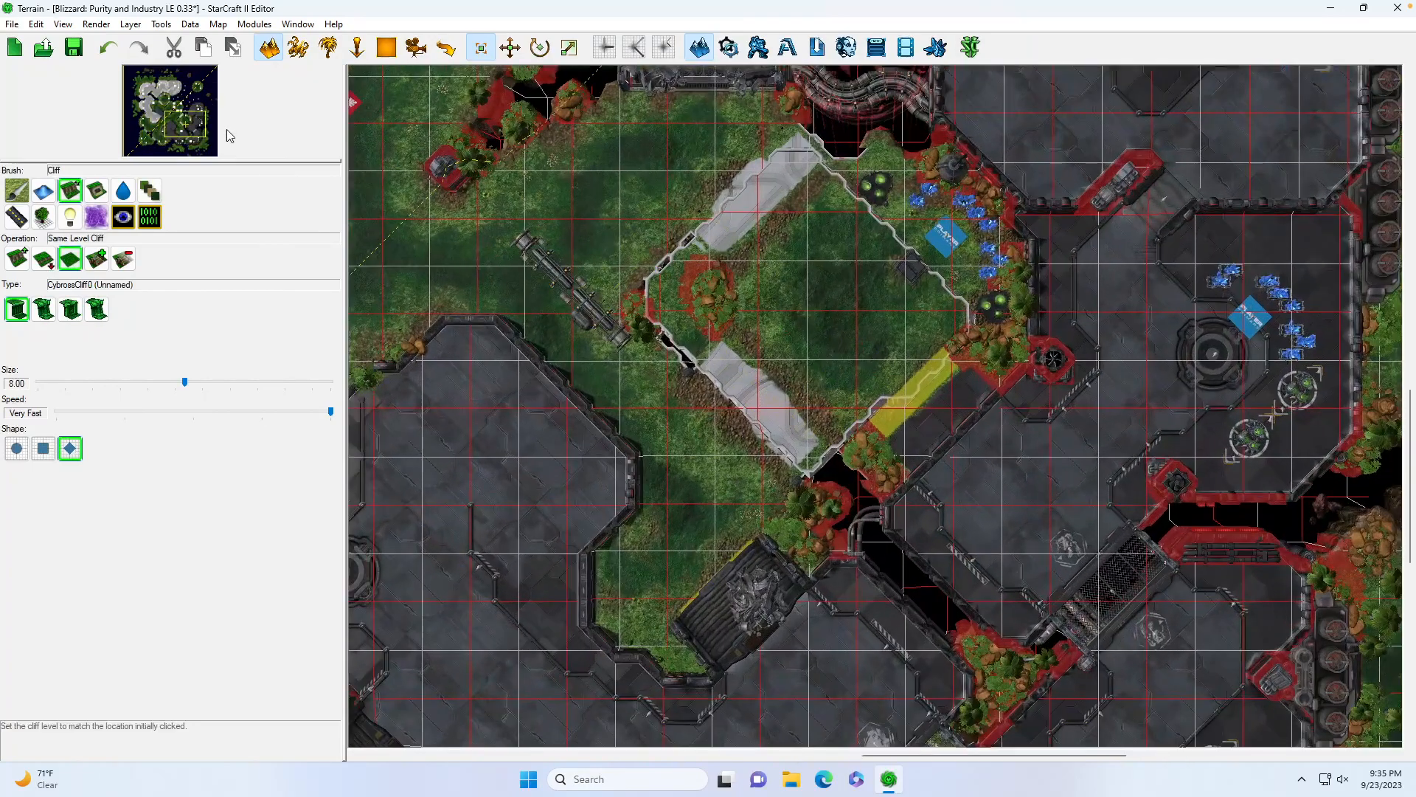
pyautogui.moveTo(191, 126); pyautogui.dragTo(193, 124)
# Delete the tree and rock doodads behind the mineral line and at the southeastern corner of the eastern grass base
pyautogui.press('d')
pyautogui.click(158, 616)
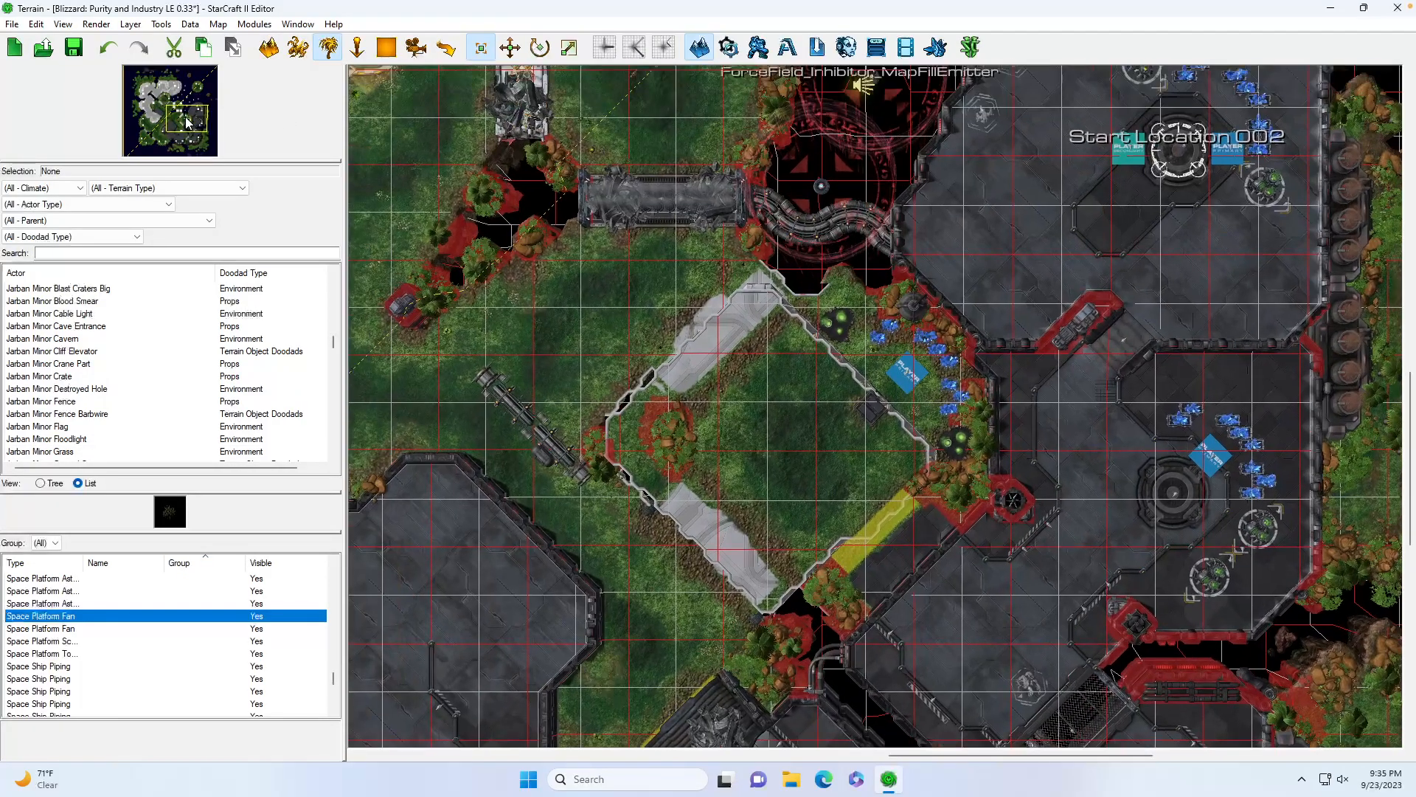
pyautogui.scroll(2, 856, 328)
pyautogui.moveTo(738, 184); pyautogui.dragTo(1053, 400)
pyautogui.press('Delete')
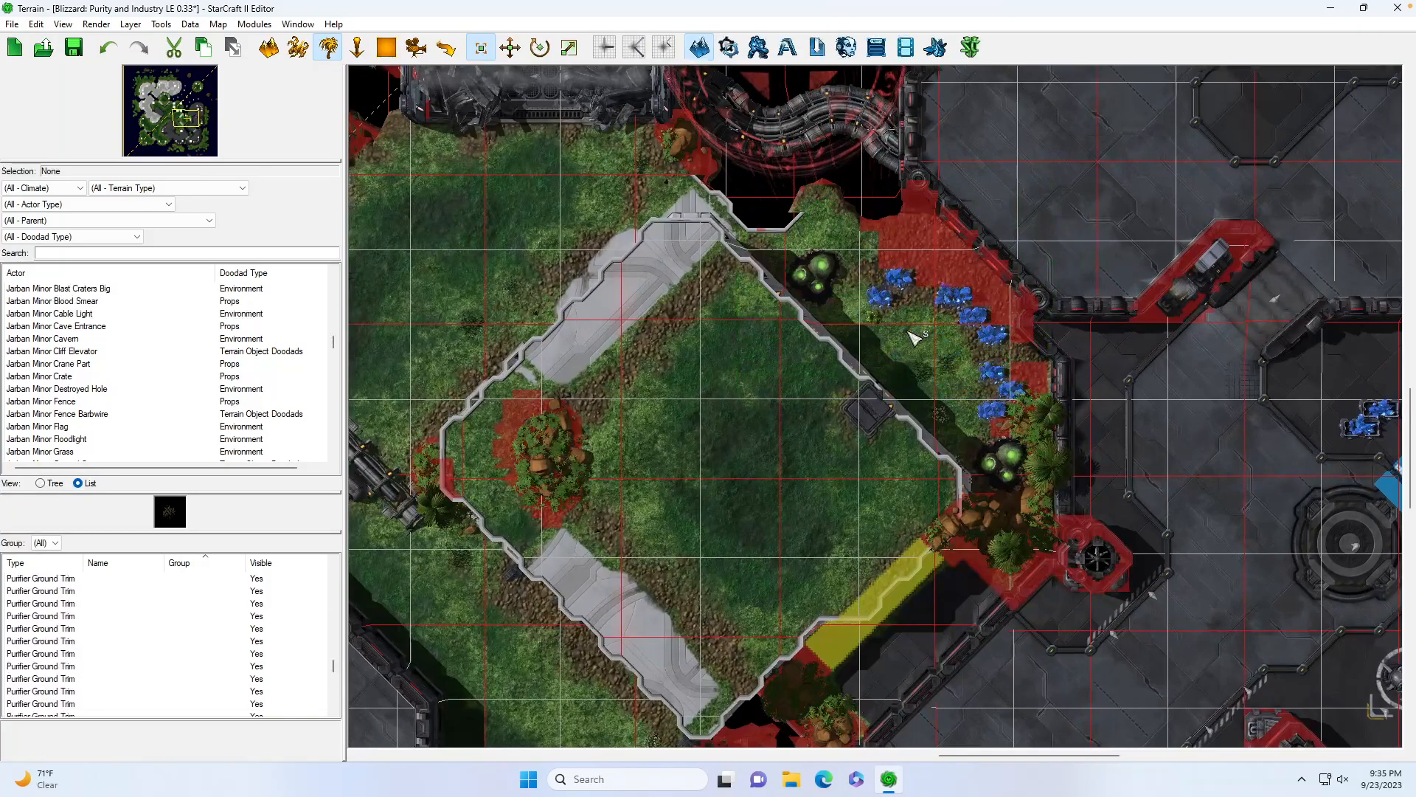
pyautogui.moveTo(941, 426); pyautogui.dragTo(1053, 578)
pyautogui.press('Delete')
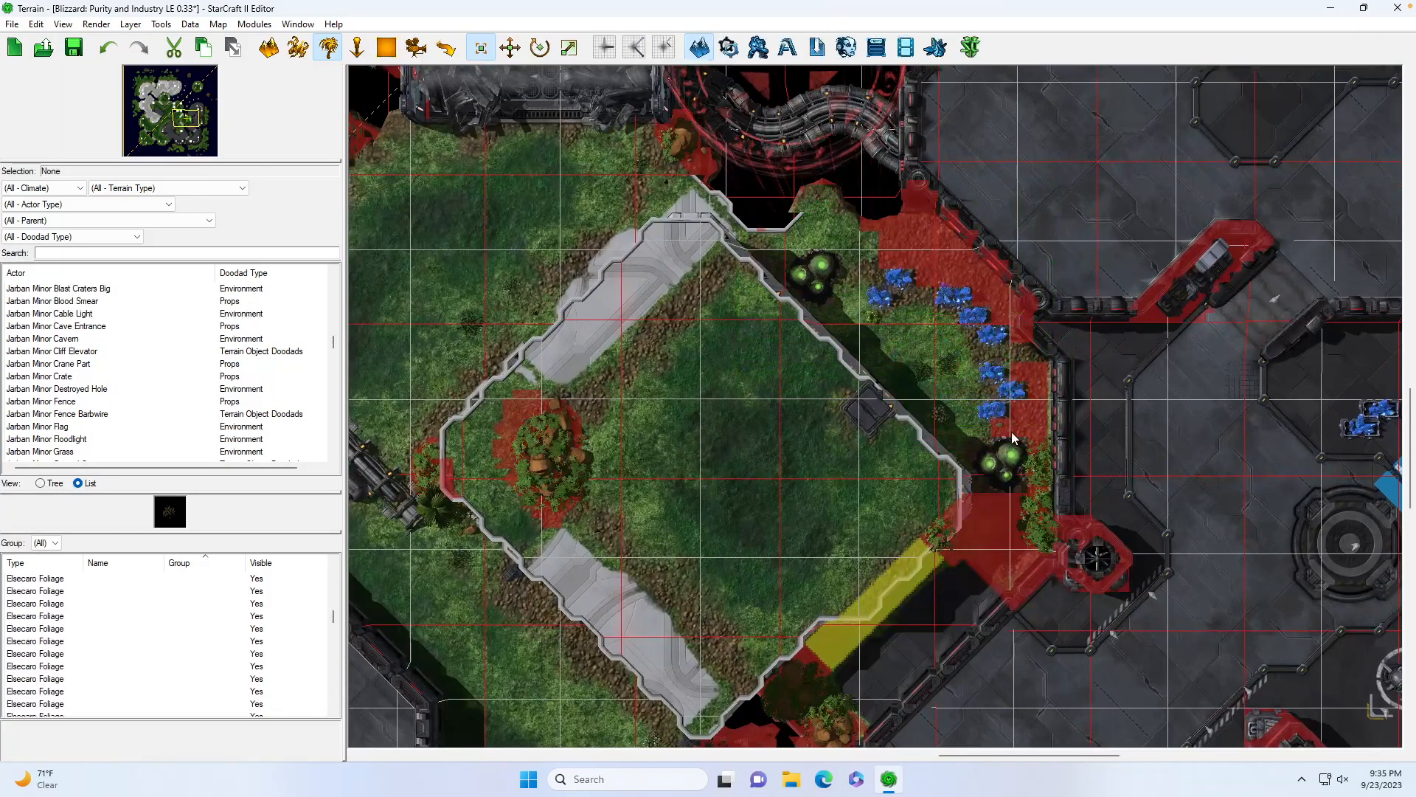
# Delete the remaining trees on the base's eastern edge, plus its mineral fields and vespene geysers
pyautogui.moveTo(1027, 468); pyautogui.dragTo(1057, 557)
pyautogui.press('Delete')
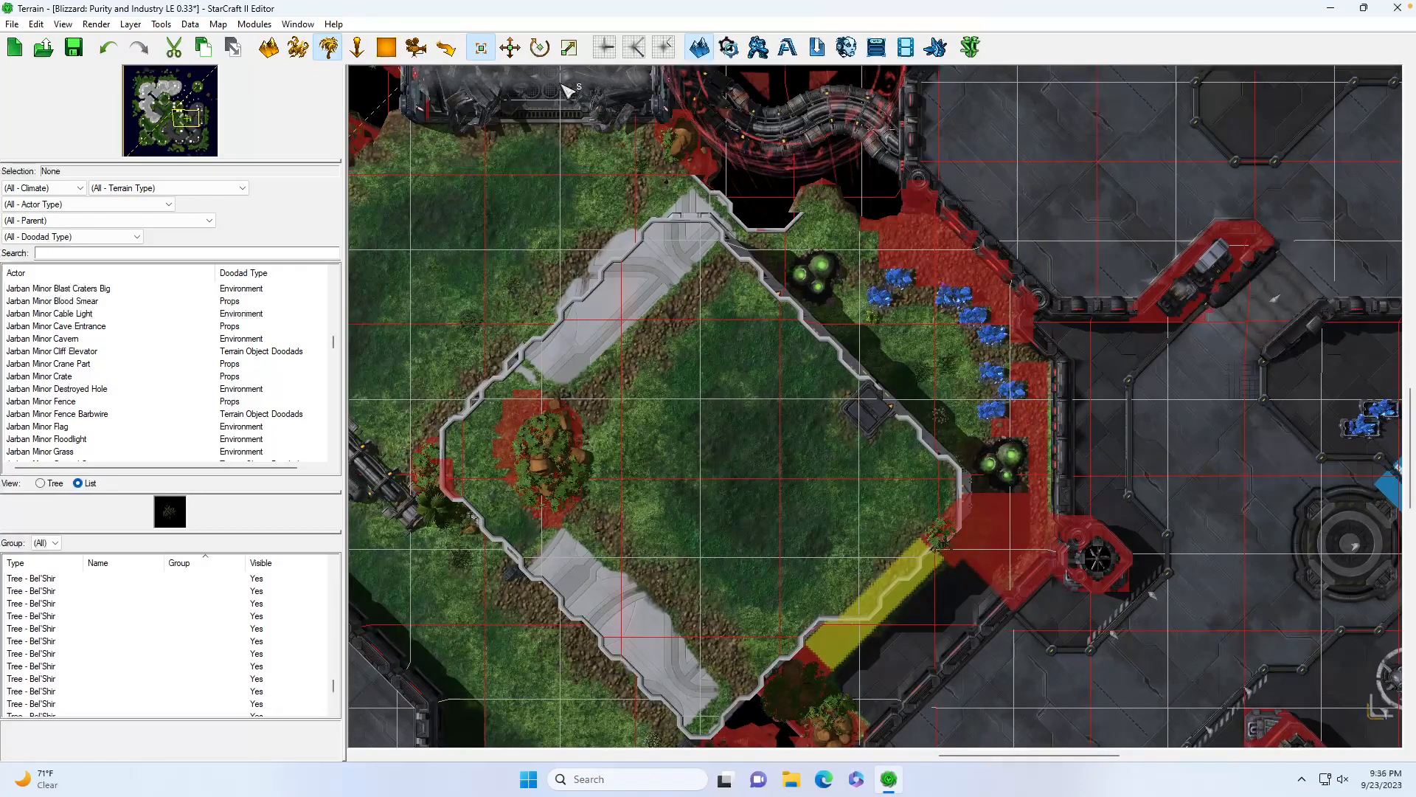
pyautogui.press('u')
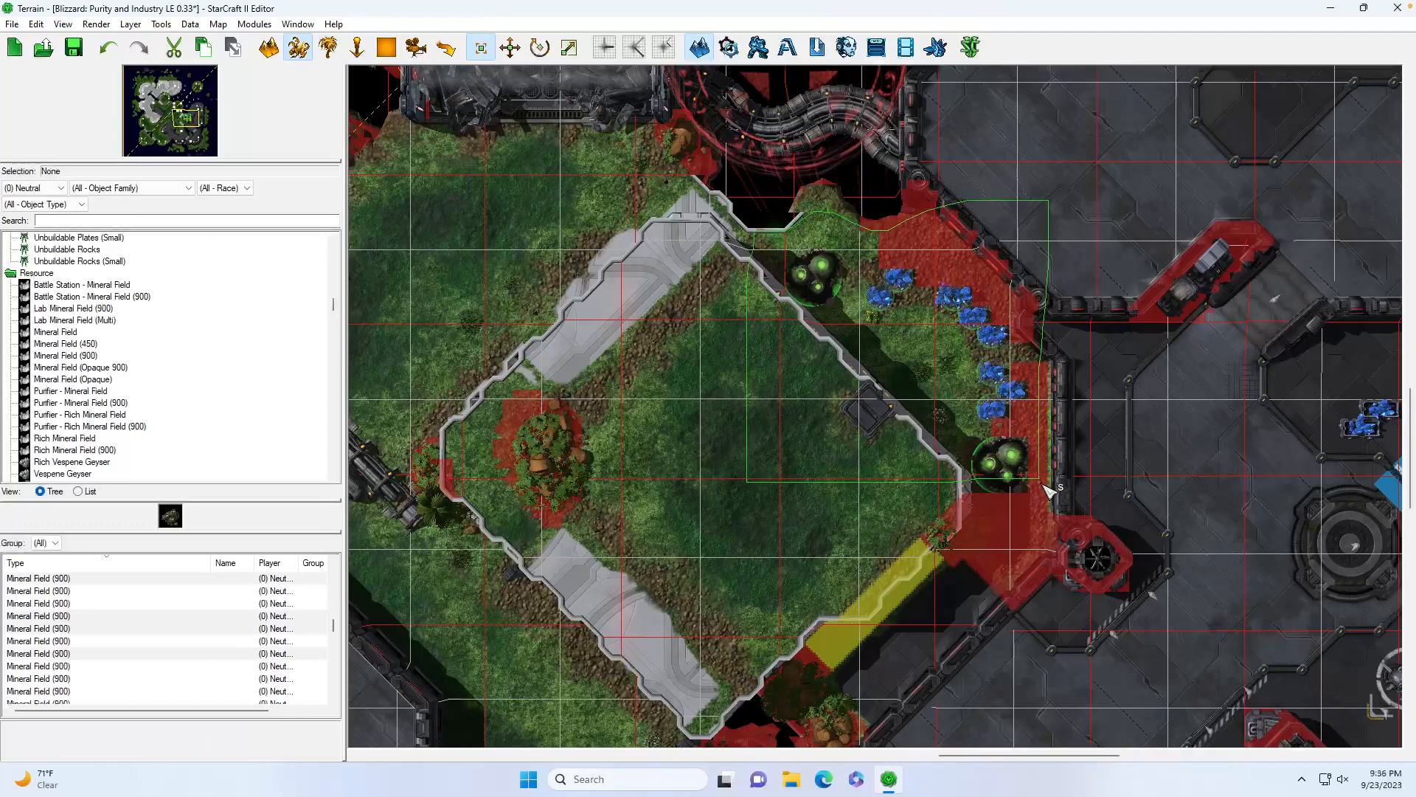
pyautogui.press('Delete')
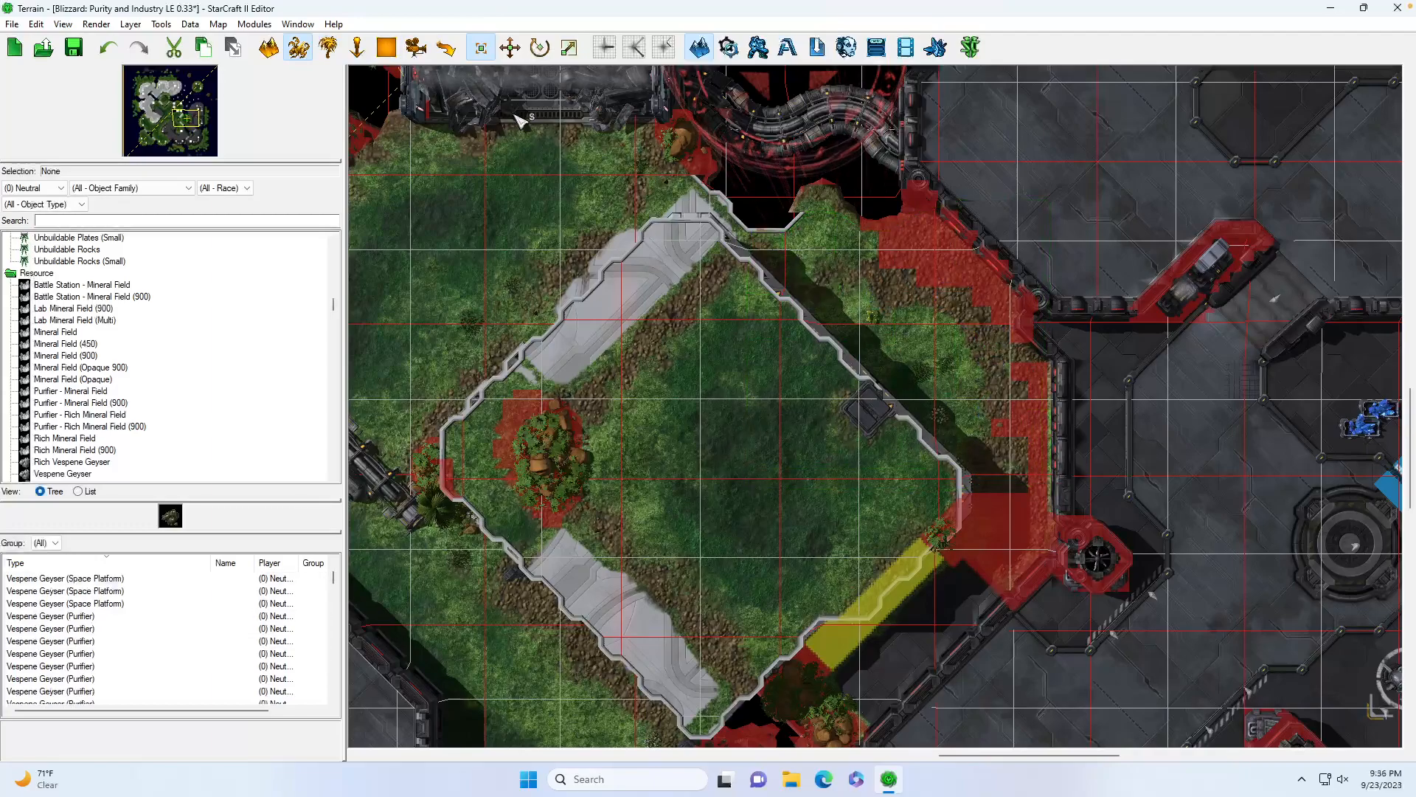
# Remove the painted No Pathing along the base's eastern and northeastern edges with the diamond brush at sizes 11.00 and 5.50
pyautogui.click(447, 50)
pyautogui.click(23, 193)
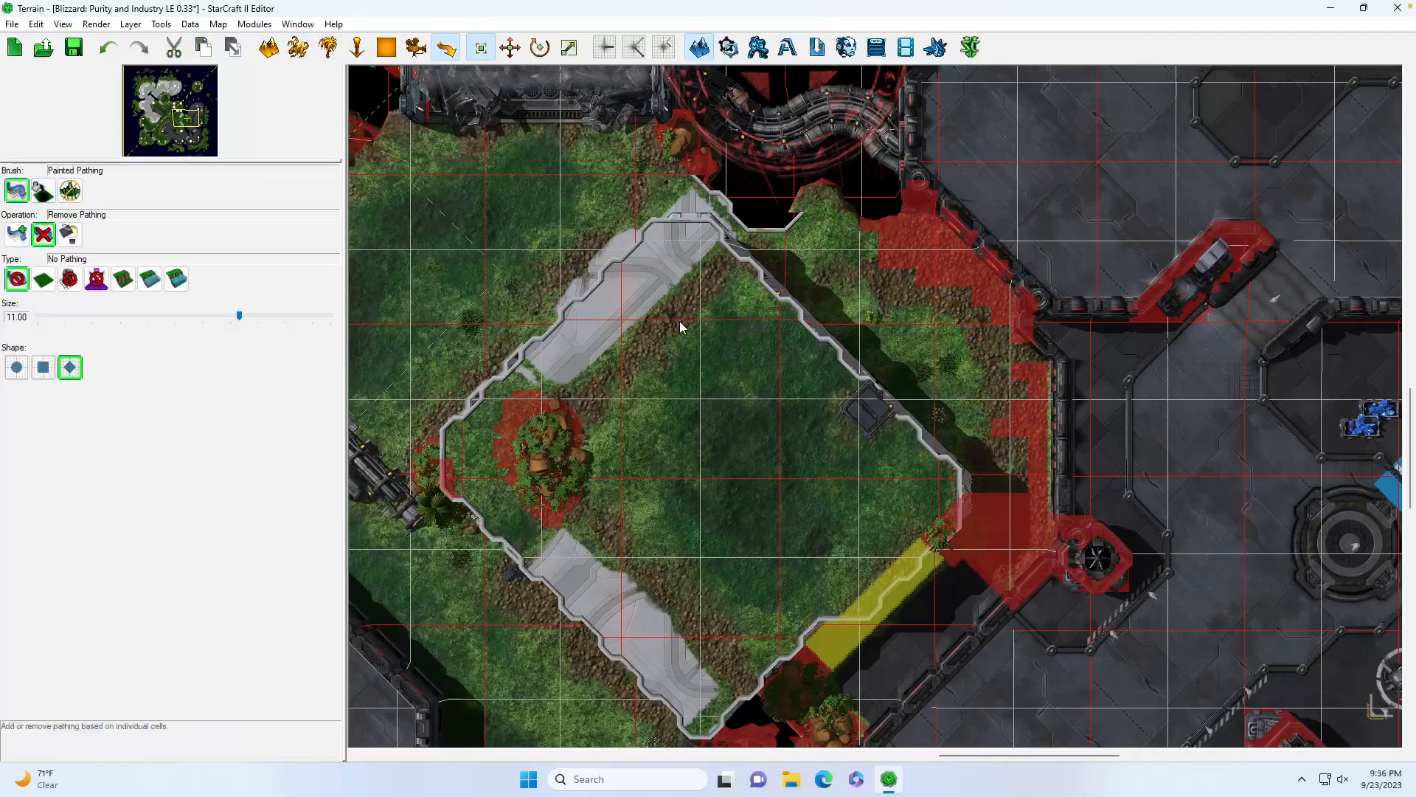
pyautogui.moveTo(933, 295)
pyautogui.mouseDown()
pyautogui.moveTo(1017, 384)
pyautogui.moveTo(993, 458)
pyautogui.moveTo(999, 493)
pyautogui.mouseUp()
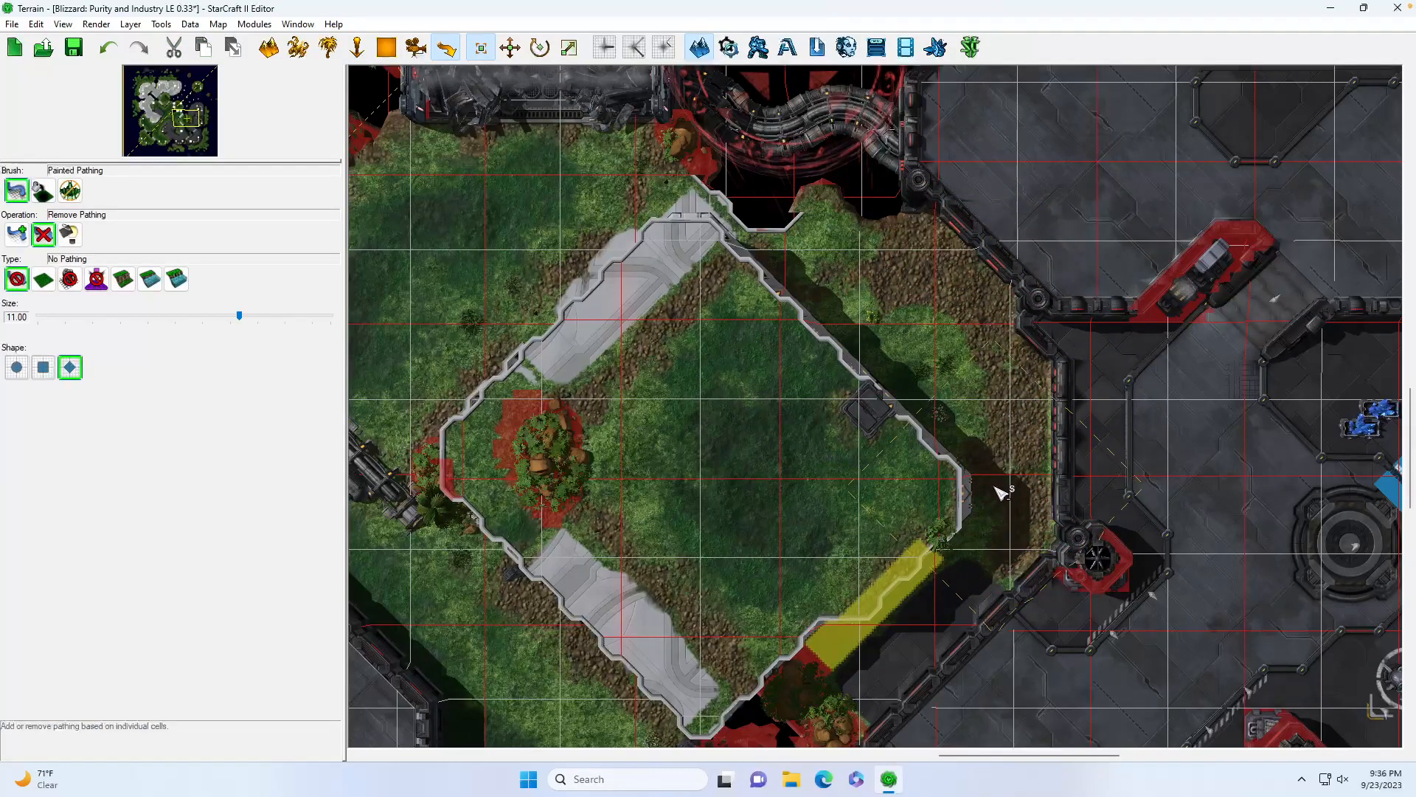
pyautogui.click(109, 48)
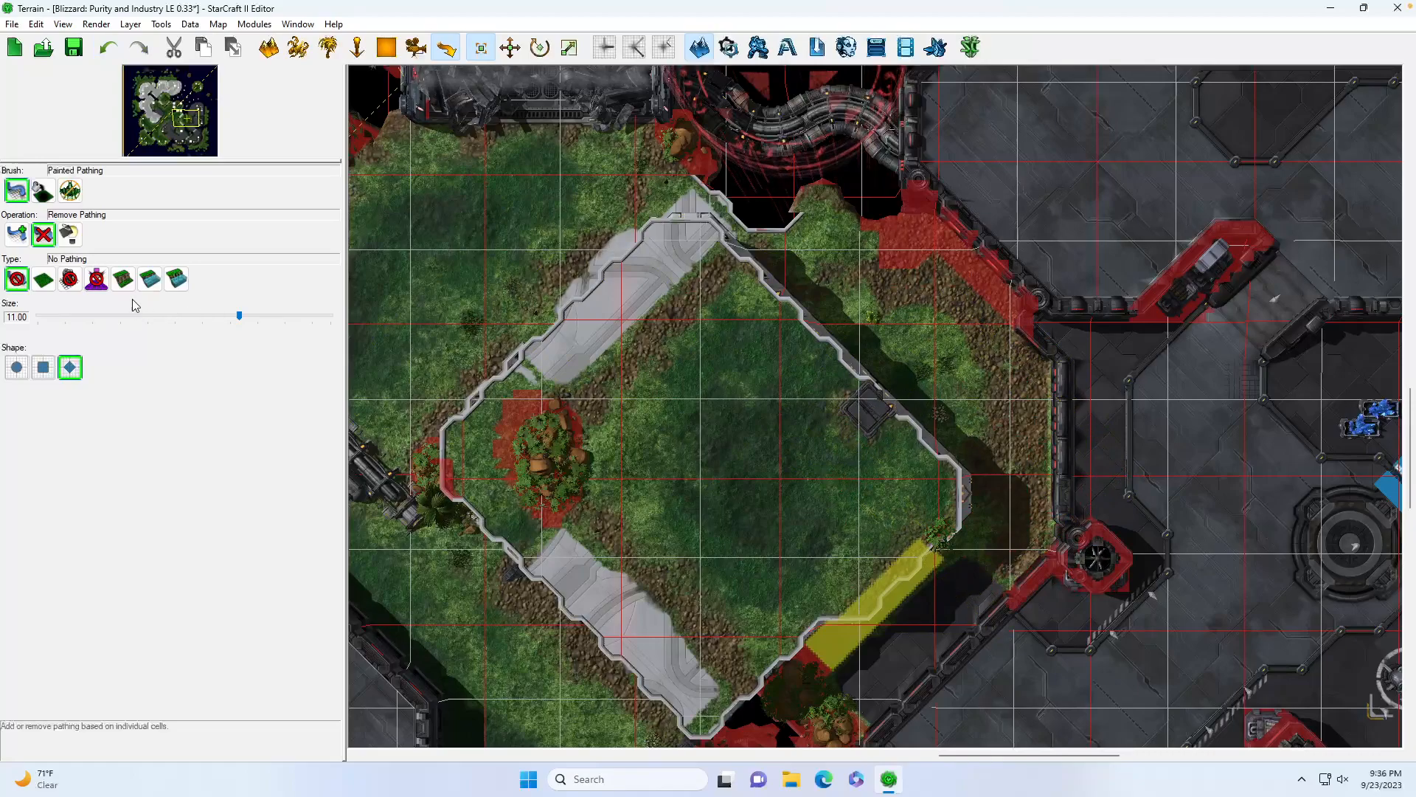
pyautogui.moveTo(1005, 623); pyautogui.dragTo(1011, 616)
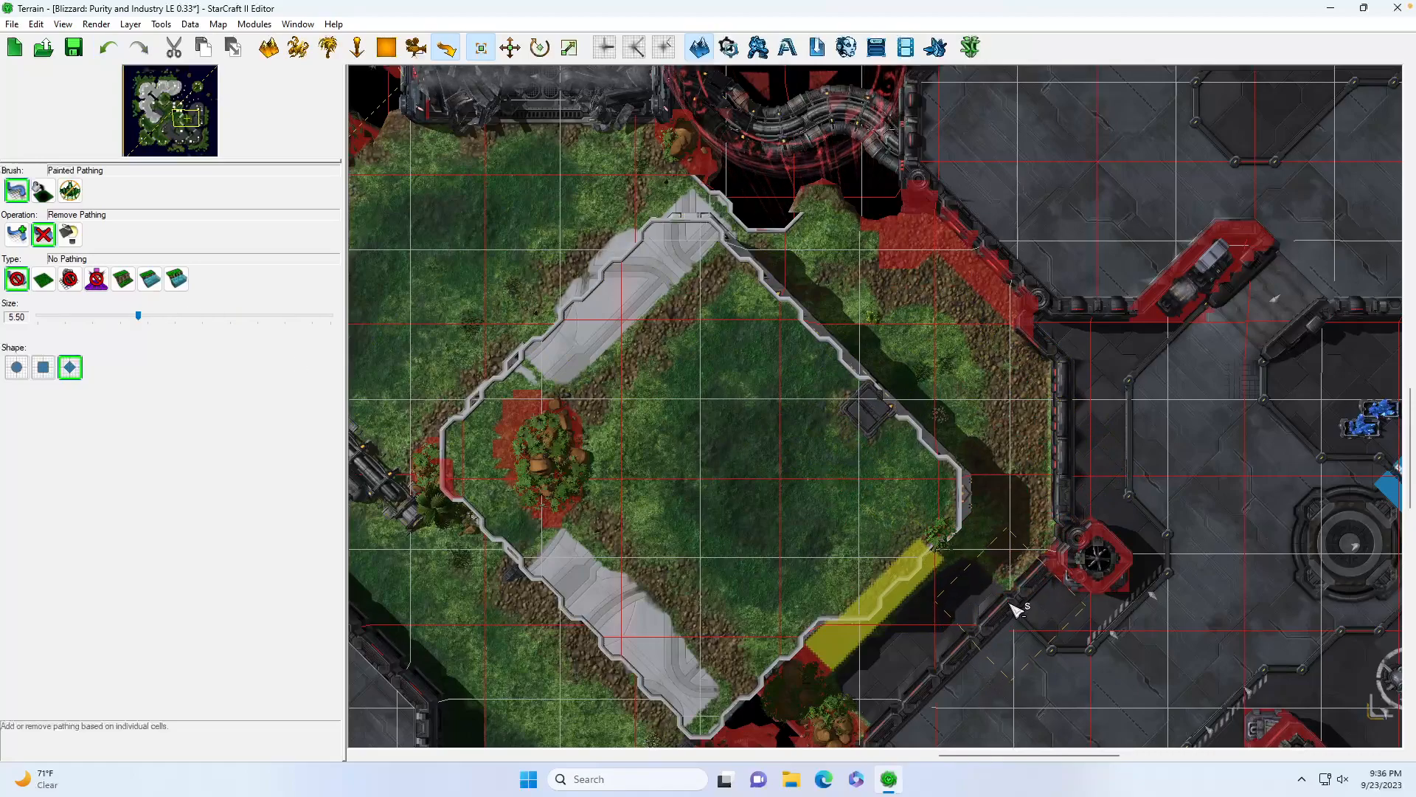
pyautogui.moveTo(922, 193); pyautogui.dragTo(1024, 315)
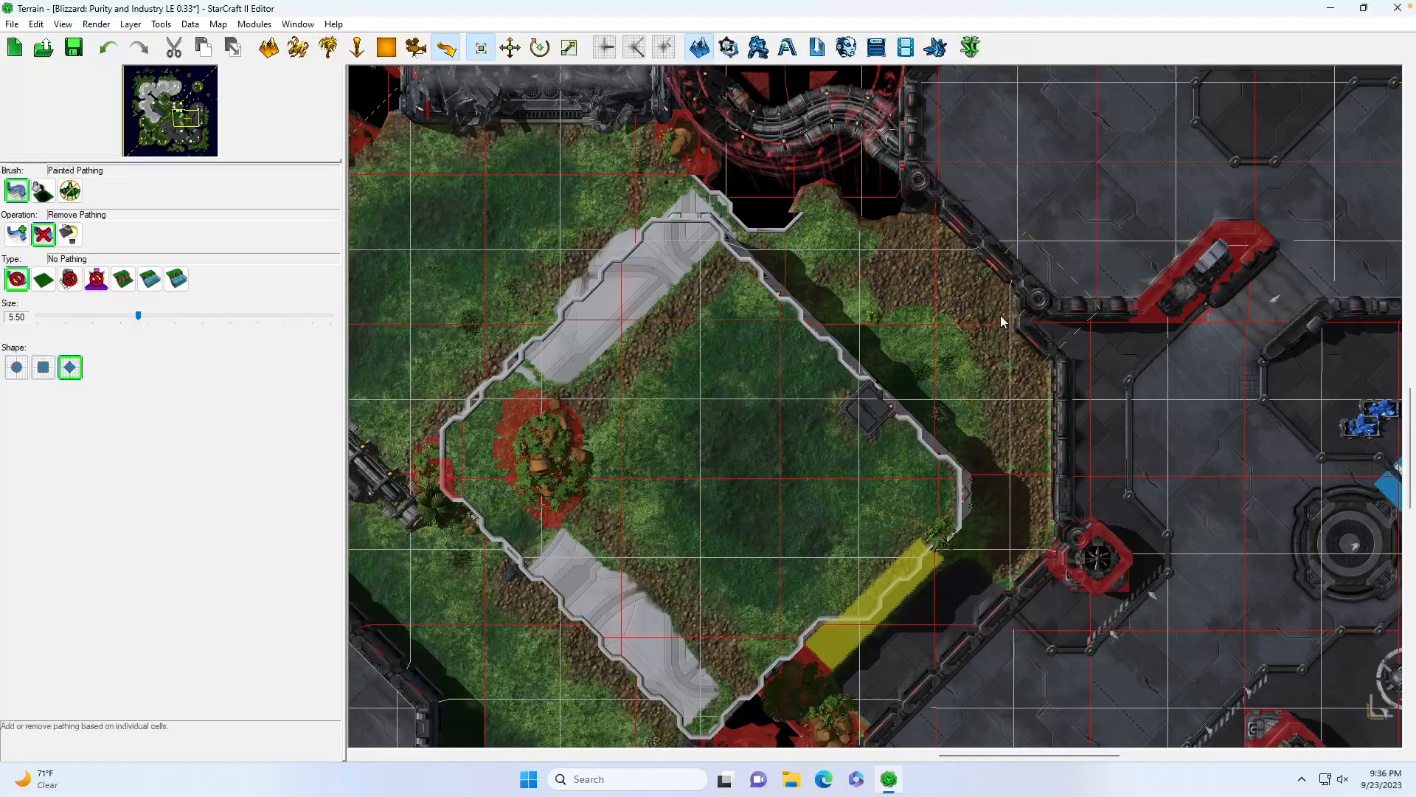
# Trim the base's northern edge below the curved pipes with a size 2.50 Same Level Cliff brush, and change it to Braxis Alpha Organic Cliffs
pyautogui.click(266, 50)
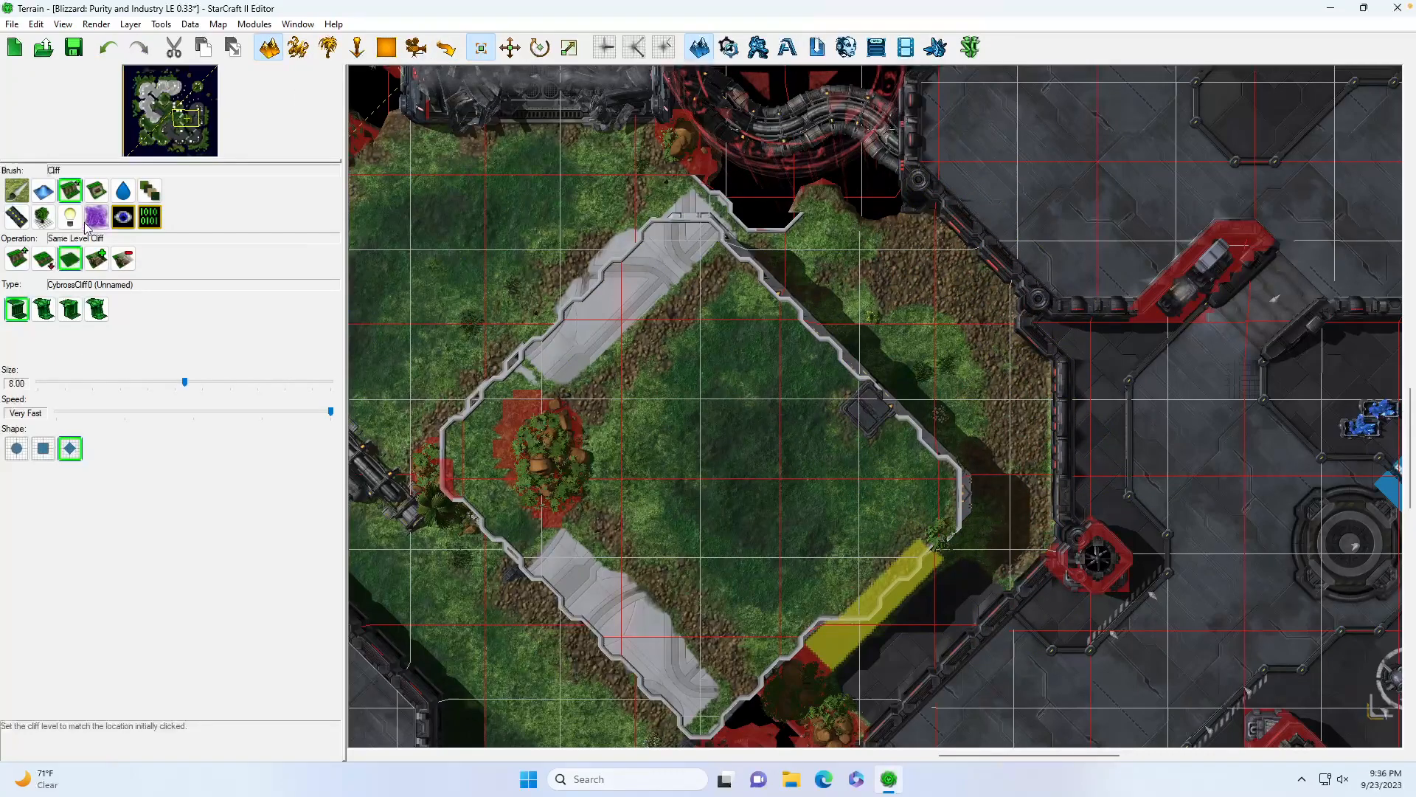
pyautogui.click(95, 192)
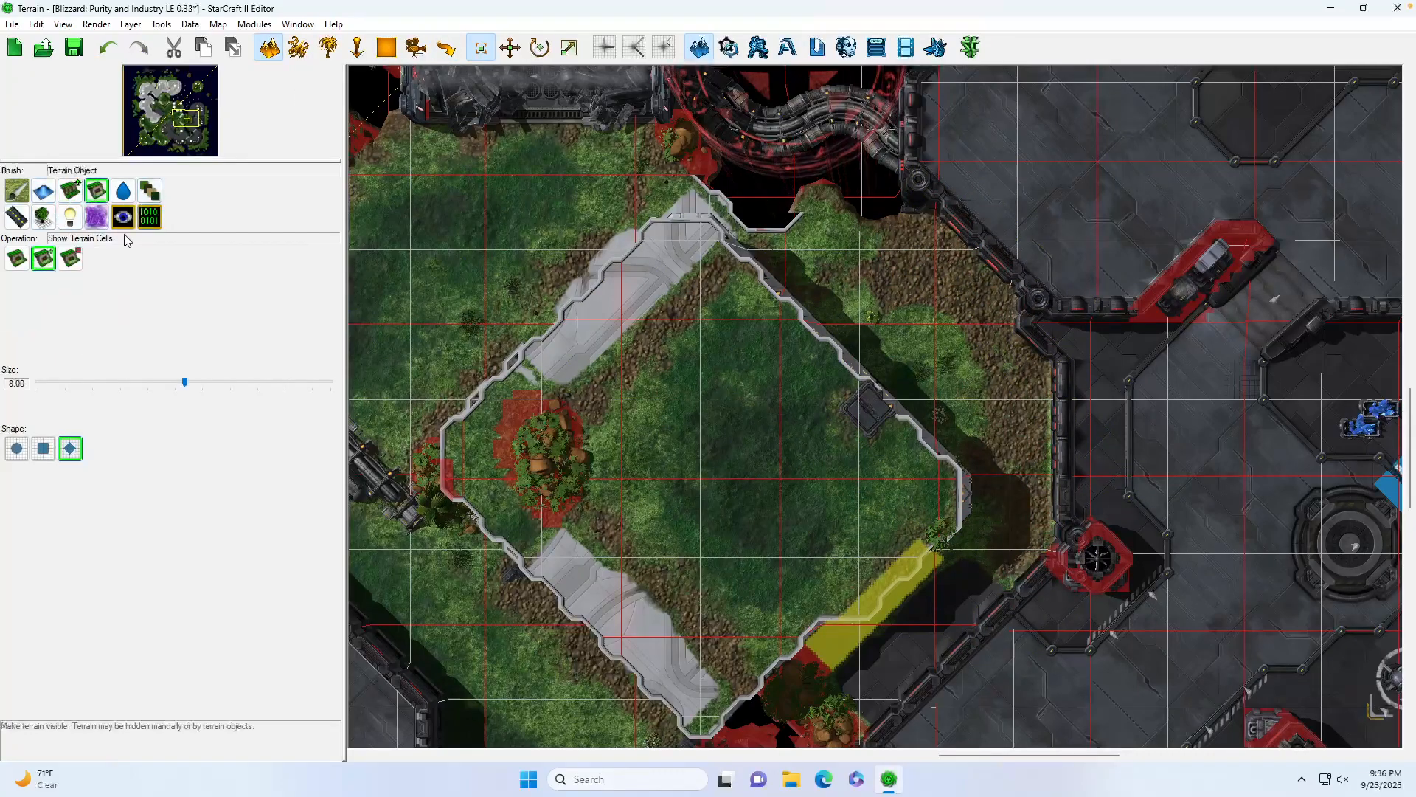
pyautogui.click(70, 191)
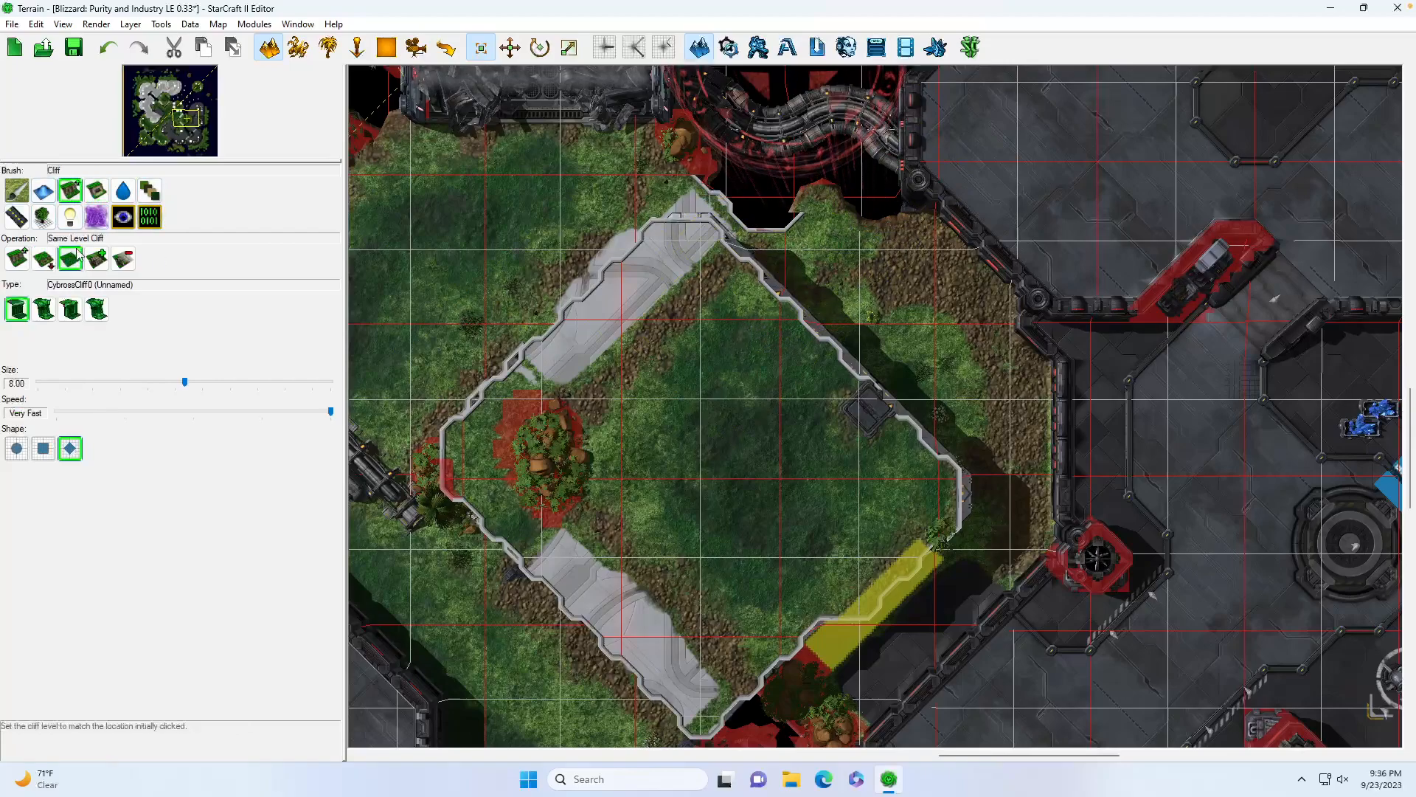
pyautogui.moveTo(797, 210); pyautogui.dragTo(830, 217)
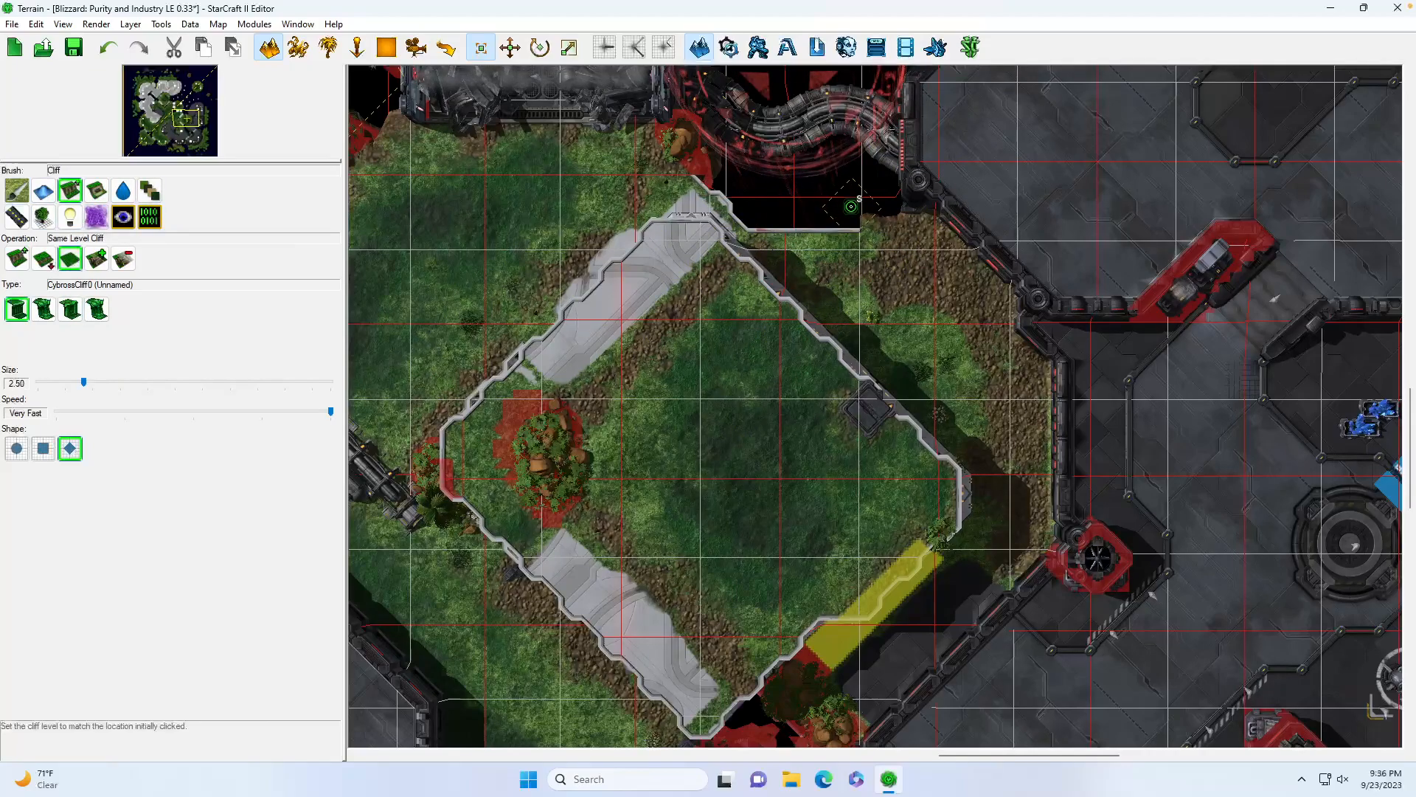
pyautogui.click(44, 310)
pyautogui.moveTo(804, 214)
pyautogui.mouseDown()
pyautogui.moveTo(716, 221)
pyautogui.moveTo(817, 201)
pyautogui.mouseUp()
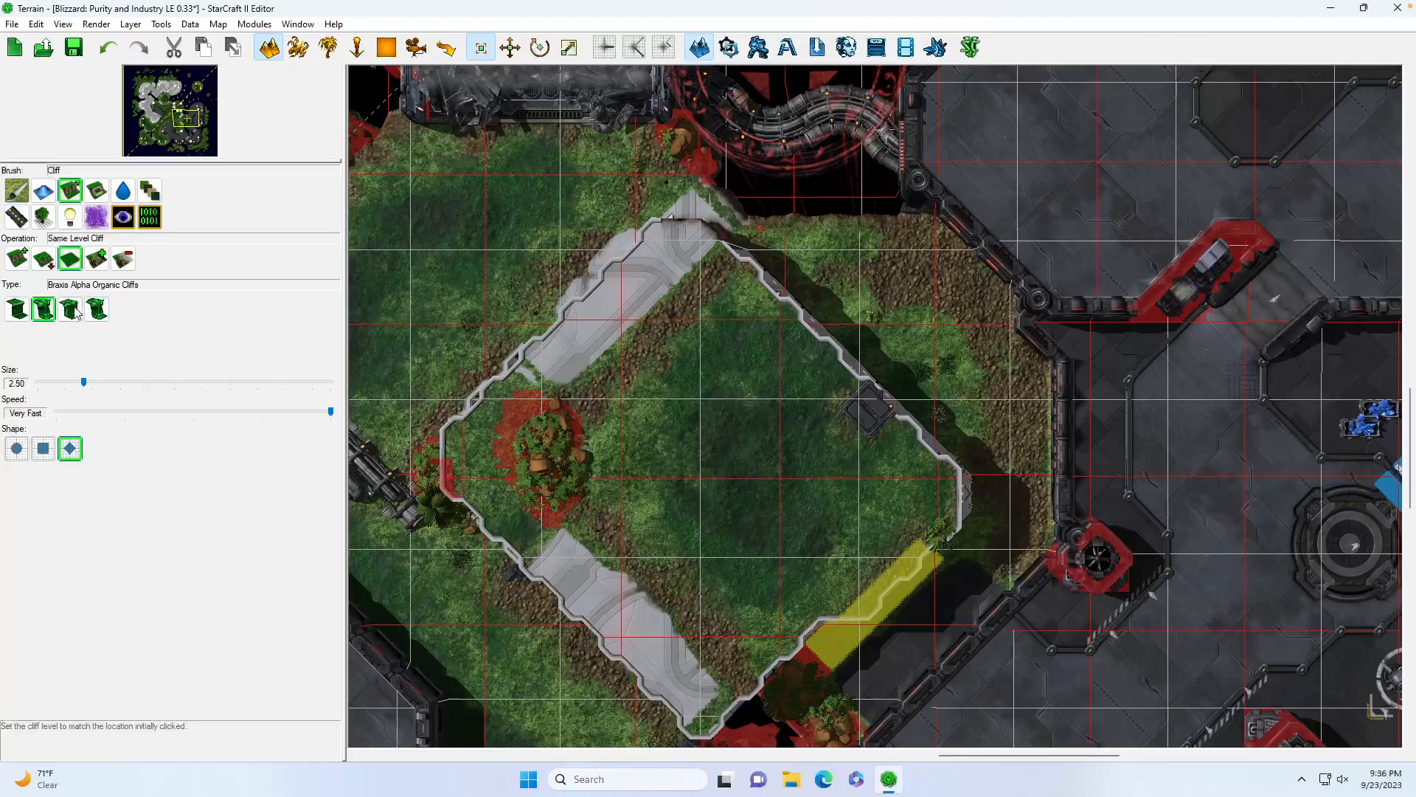
# Level the cliff border along the northwestern former bridge with Braxis Alpha Organic Cliffs and a size 5.50 Same Level Cliff diamond brush
pyautogui.click(21, 194)
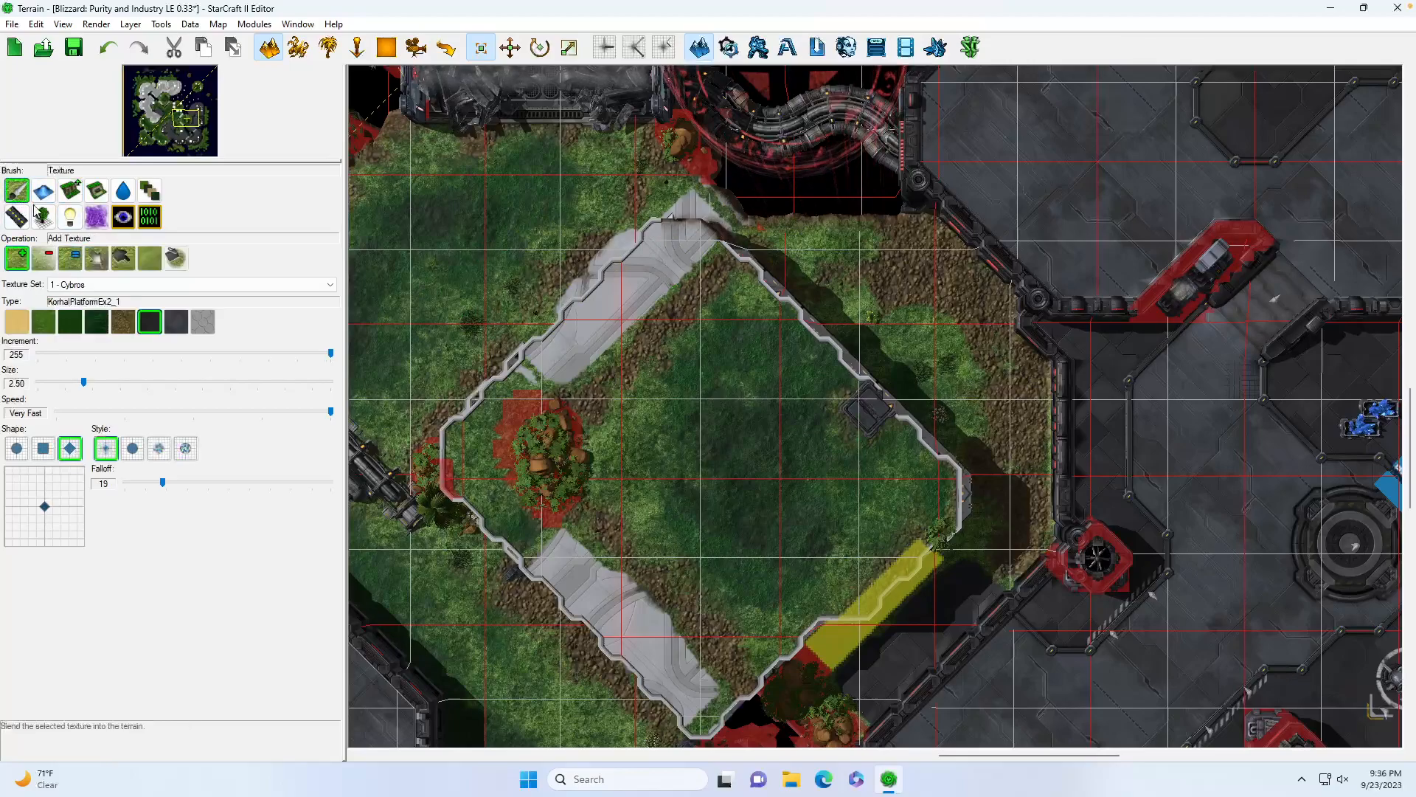
pyautogui.click(70, 193)
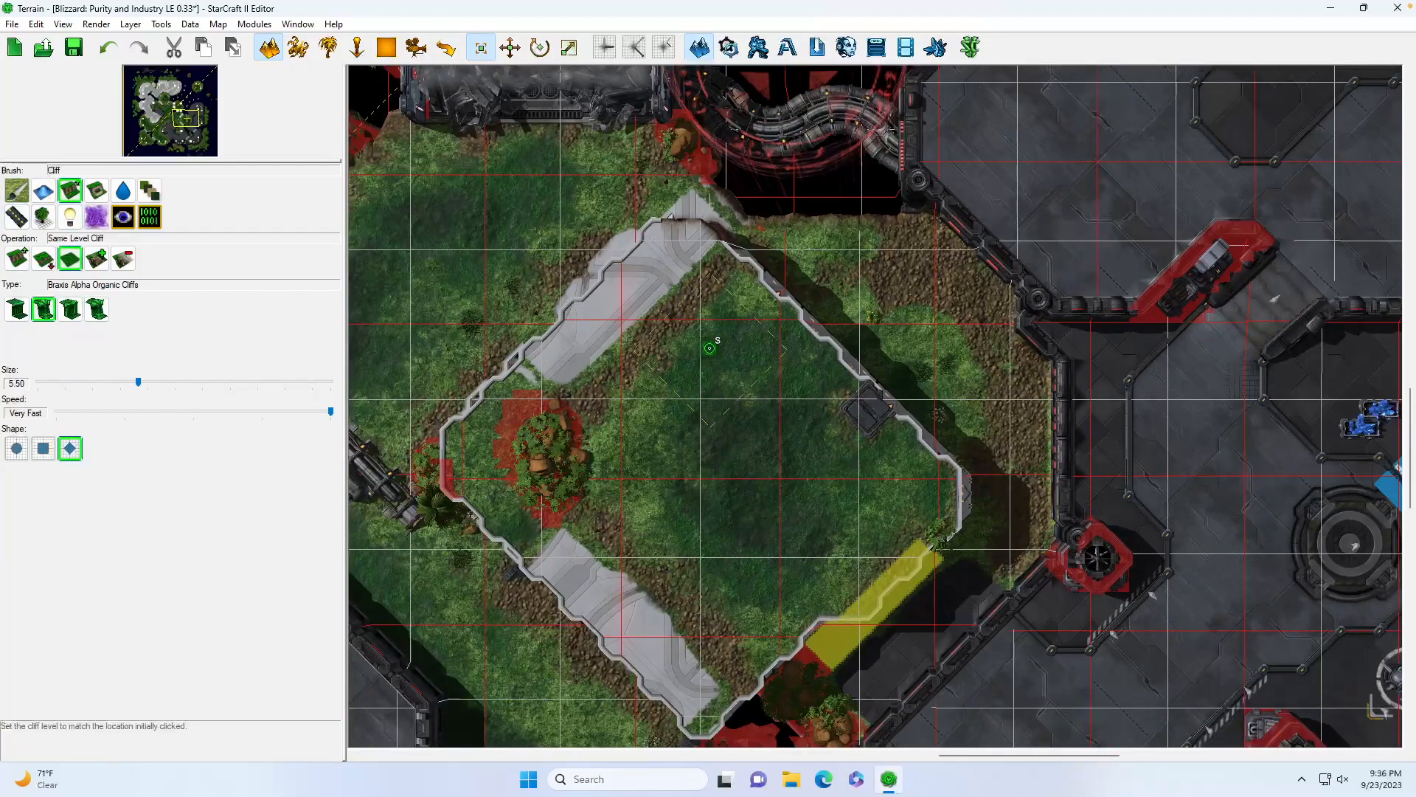
pyautogui.scroll(-1, 708, 440)
pyautogui.moveTo(639, 248); pyautogui.dragTo(509, 384)
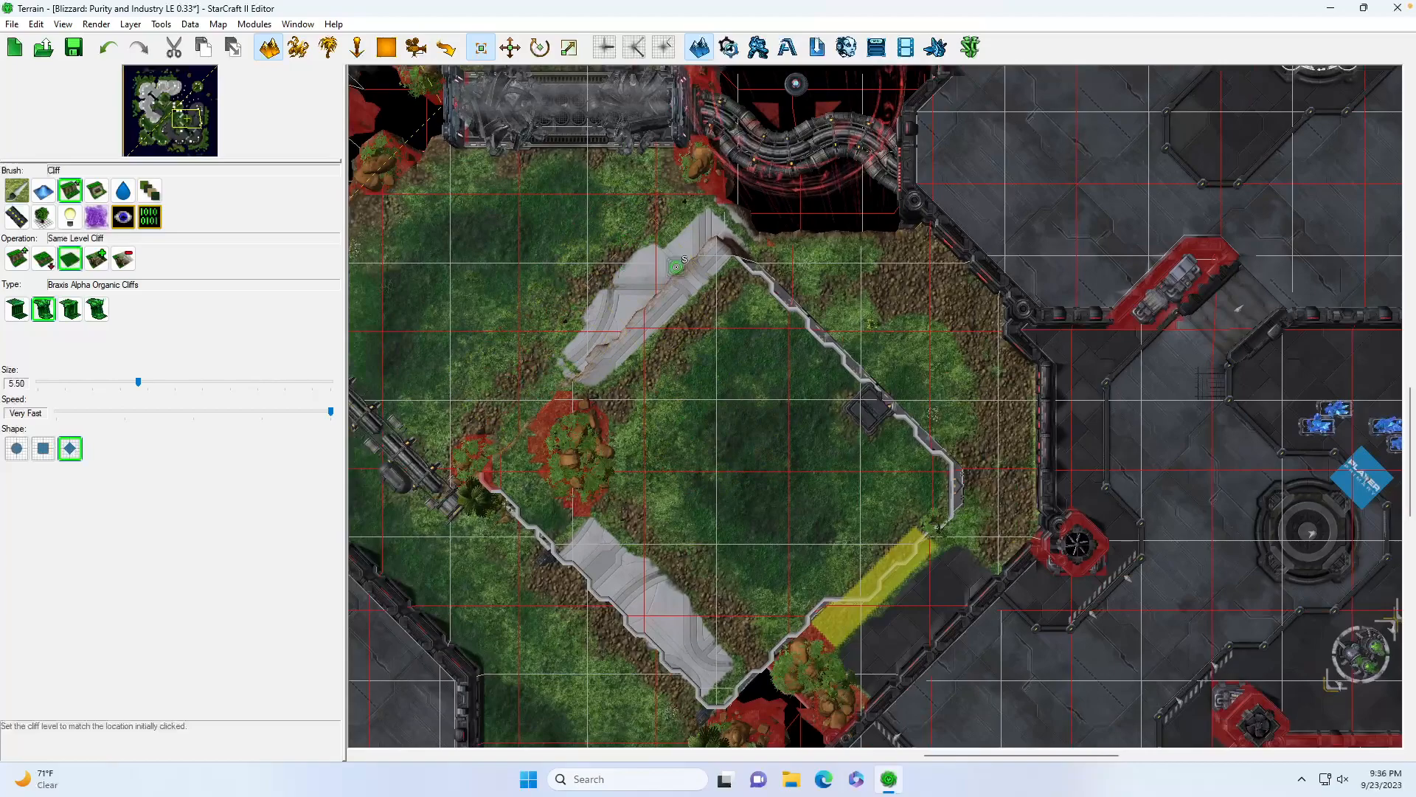
pyautogui.moveTo(614, 276)
pyautogui.mouseDown()
pyautogui.moveTo(564, 346)
pyautogui.moveTo(562, 391)
pyautogui.moveTo(497, 422)
pyautogui.moveTo(701, 258)
pyautogui.moveTo(679, 266)
pyautogui.mouseUp()
# Show the hidden terrain cell at the southwestern end of the northwestern former bridge with the size 5.50 diamond brush
pyautogui.click(446, 48)
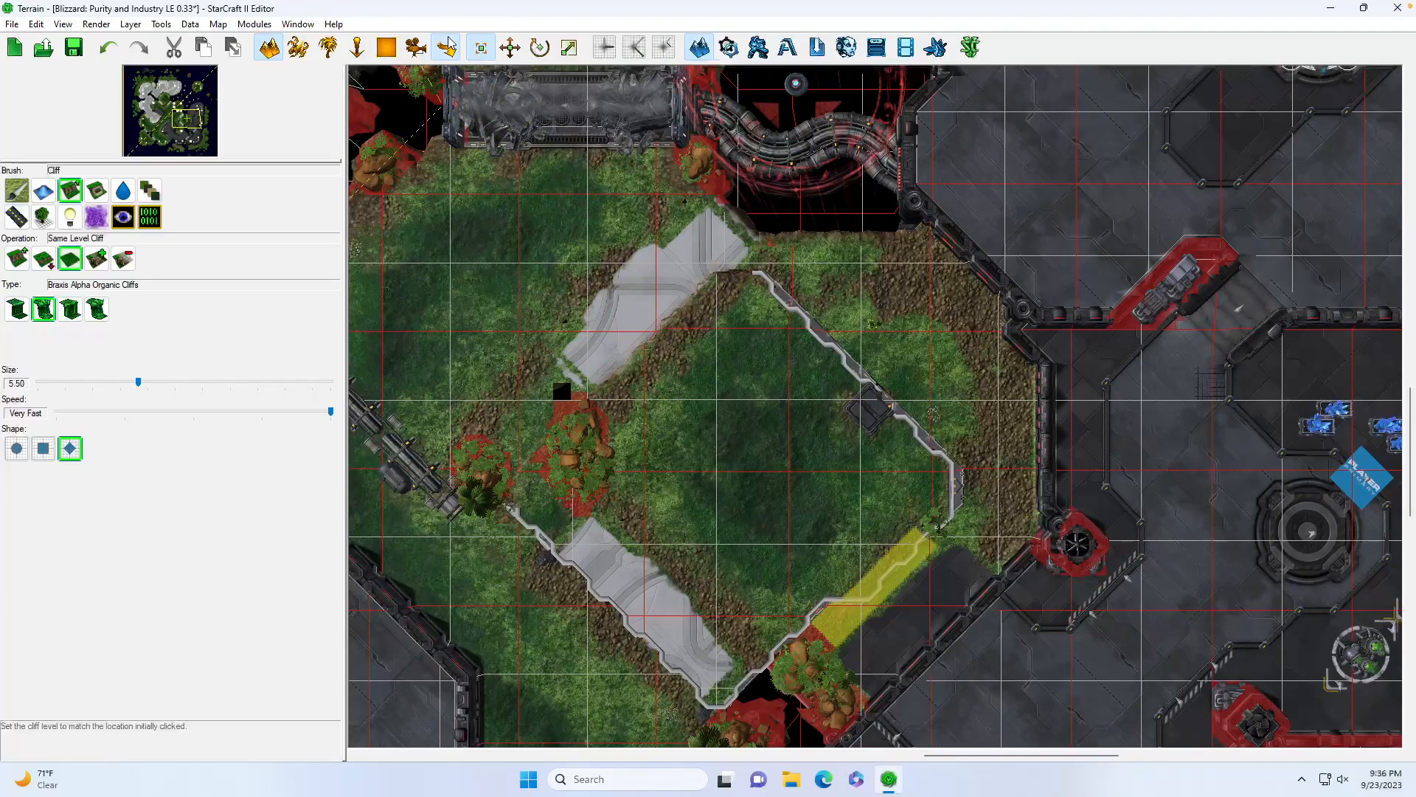
pyautogui.click(275, 50)
pyautogui.click(98, 190)
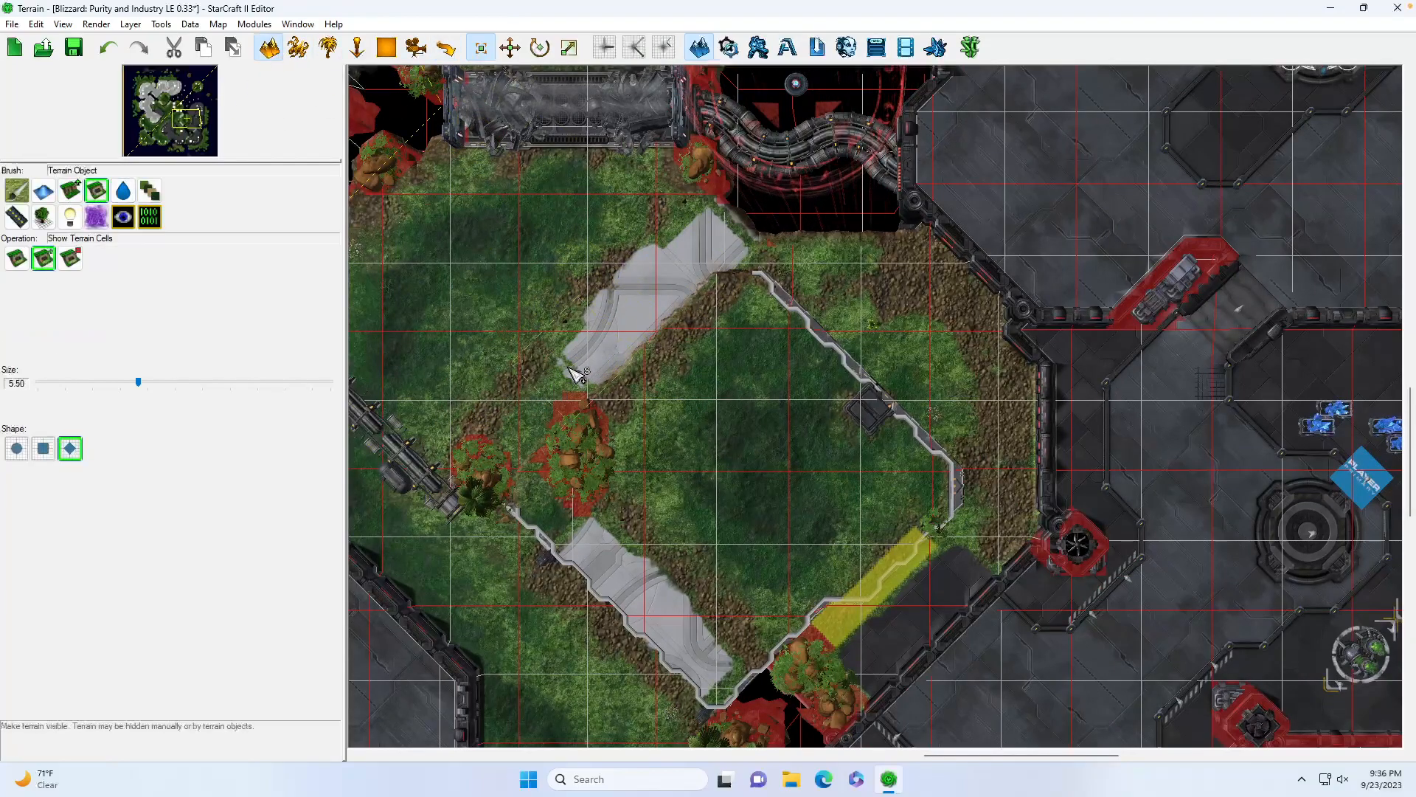
# Delete the foliage and rock doodads at the grass base's western corner, between the two former bridges
pyautogui.click(67, 191)
pyautogui.moveTo(183, 130); pyautogui.dragTo(184, 120)
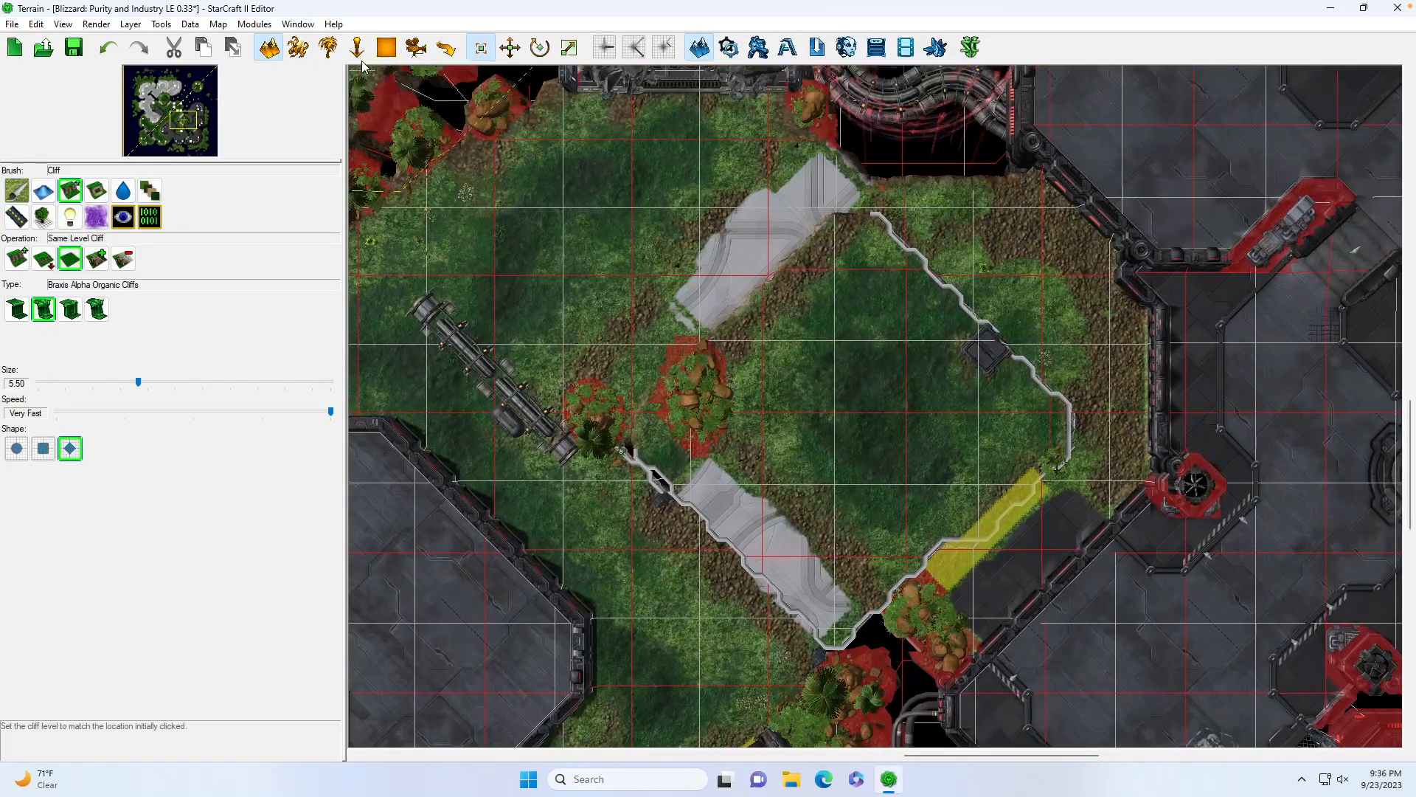
pyautogui.click(327, 47)
pyautogui.click(154, 642)
pyautogui.scroll(1, 601, 421)
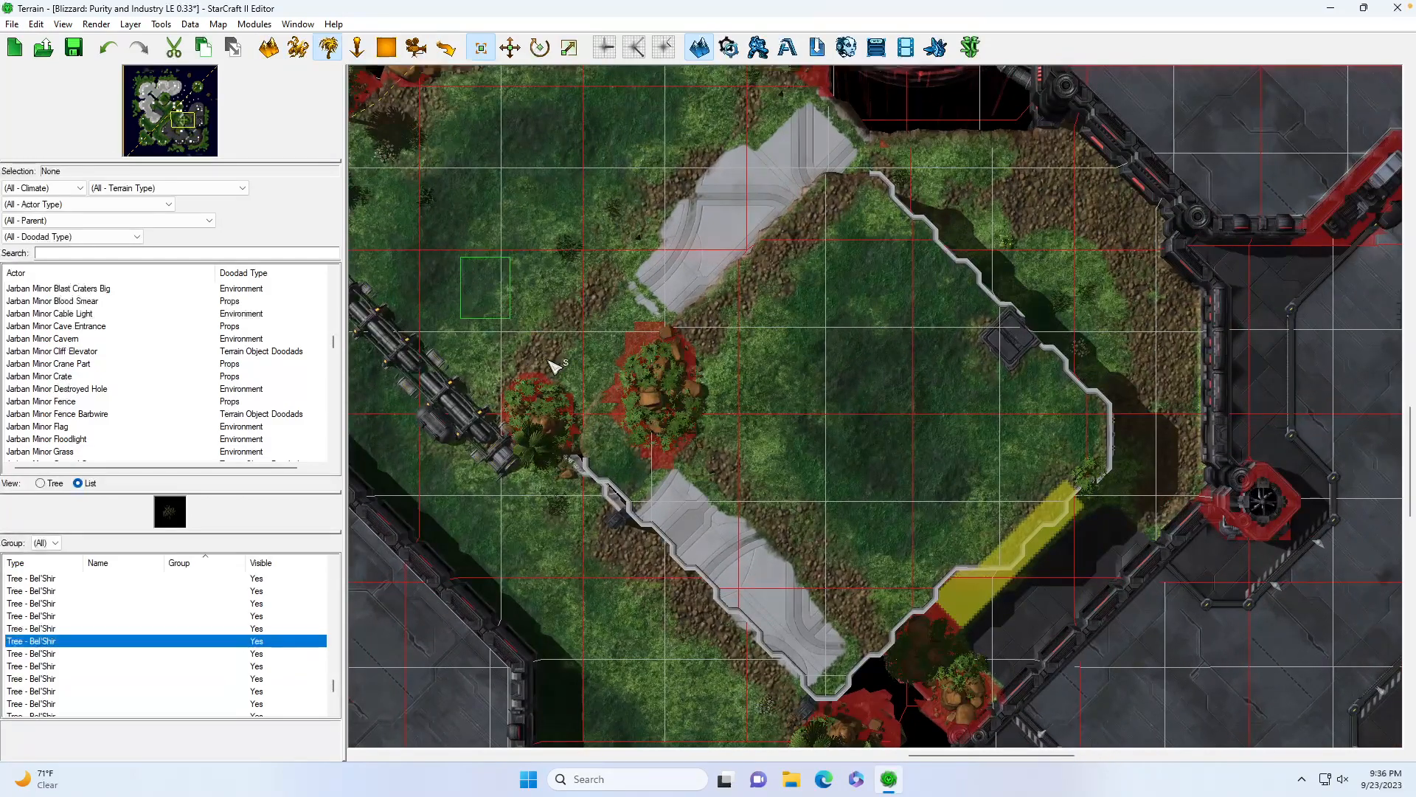
pyautogui.press('Delete')
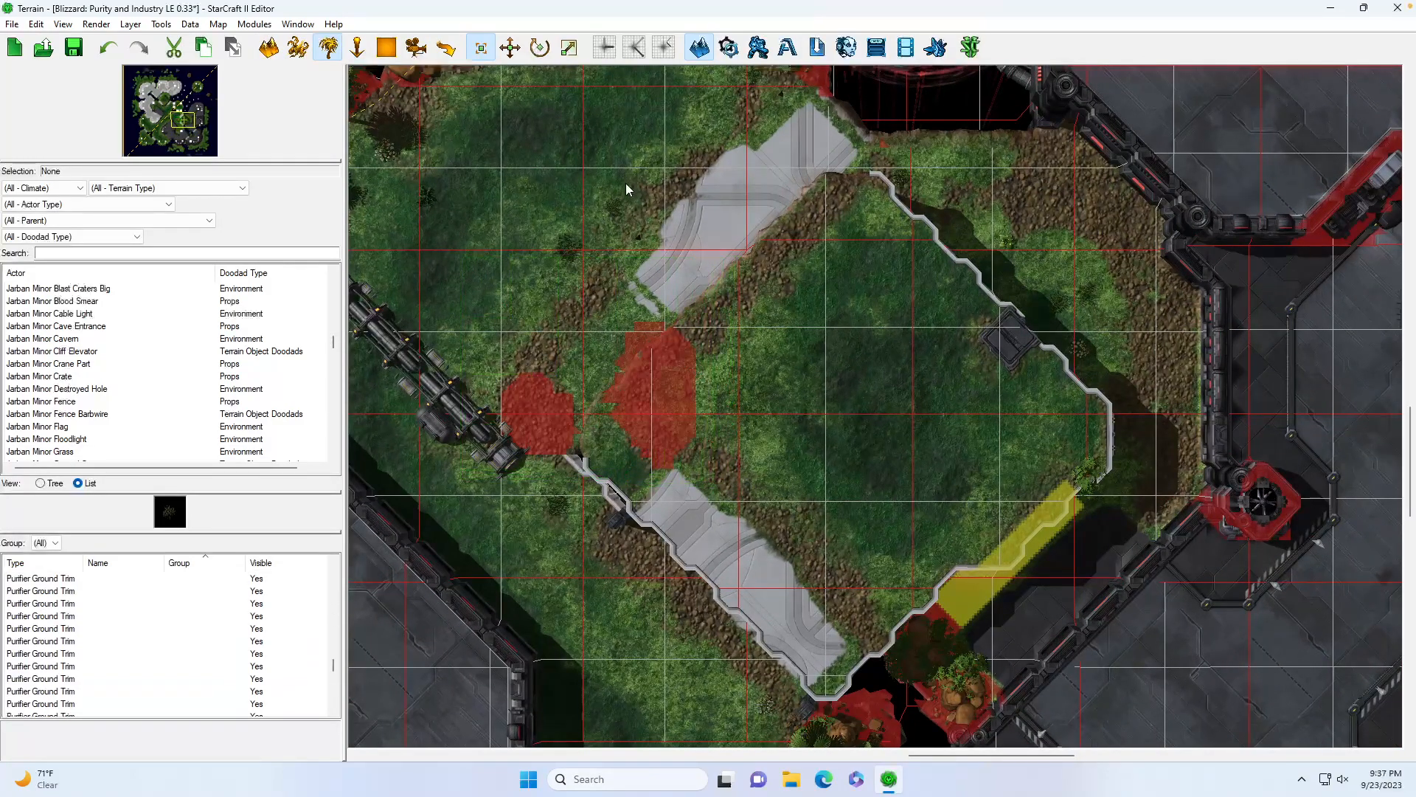
# Remove the painted pathing at the western corner and the No Building strip along the southeastern edge with the size 5.50 diamond brush
pyautogui.click(445, 47)
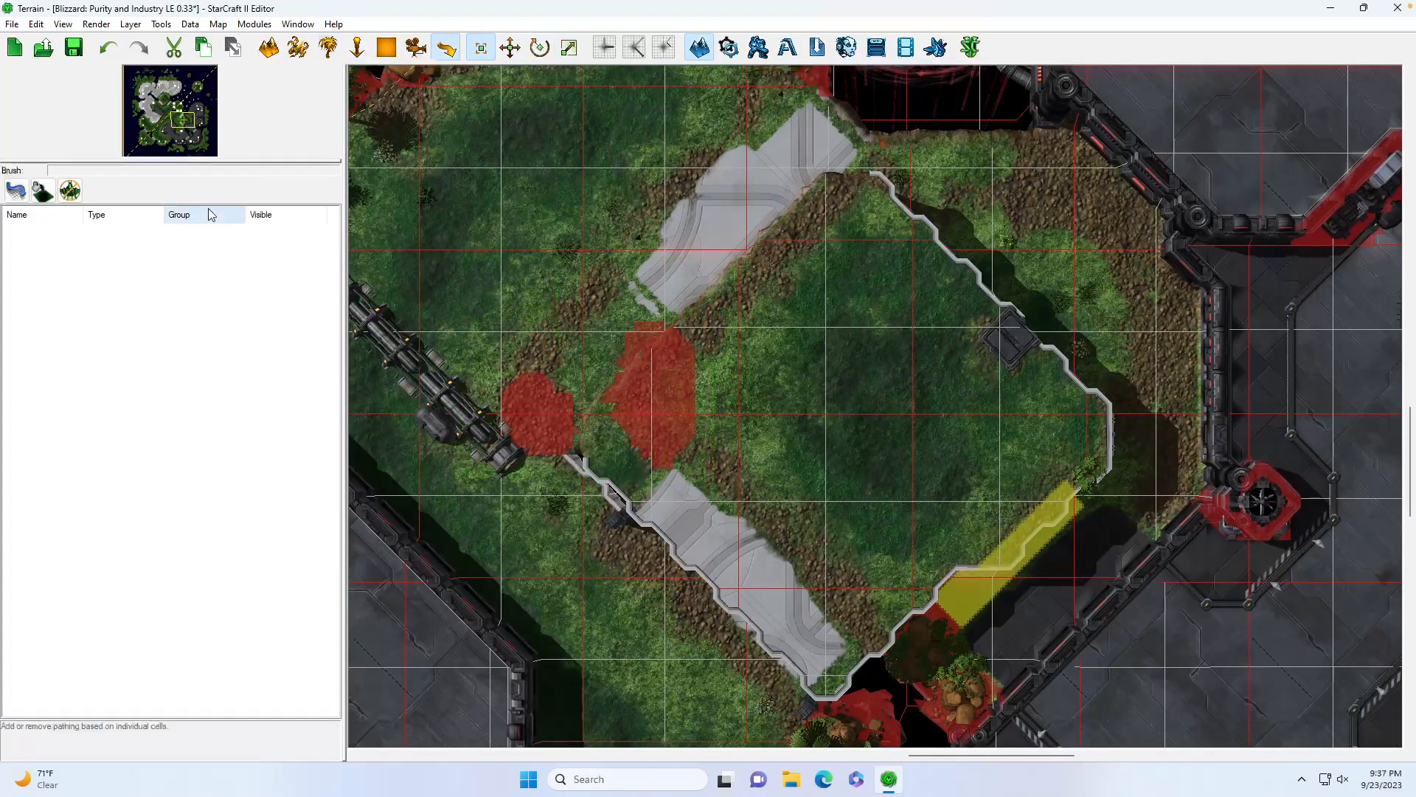
pyautogui.click(16, 190)
pyautogui.moveTo(563, 354)
pyautogui.mouseDown()
pyautogui.moveTo(667, 420)
pyautogui.moveTo(563, 418)
pyautogui.moveTo(660, 423)
pyautogui.mouseUp()
pyautogui.click(71, 280)
pyautogui.moveTo(966, 552); pyautogui.dragTo(1049, 515)
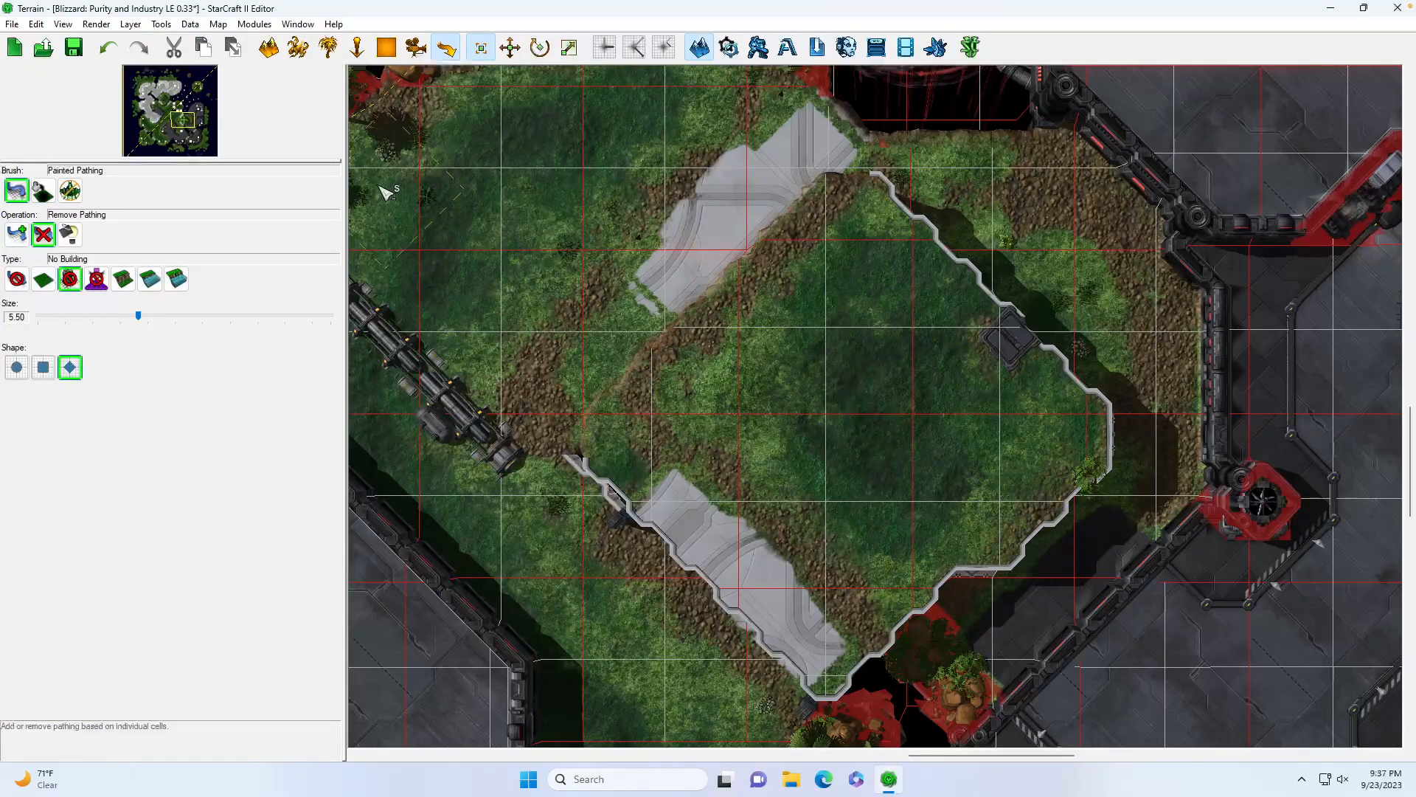
# Delete the small dark metal doodad on the grass base's northeastern edge
pyautogui.click(331, 49)
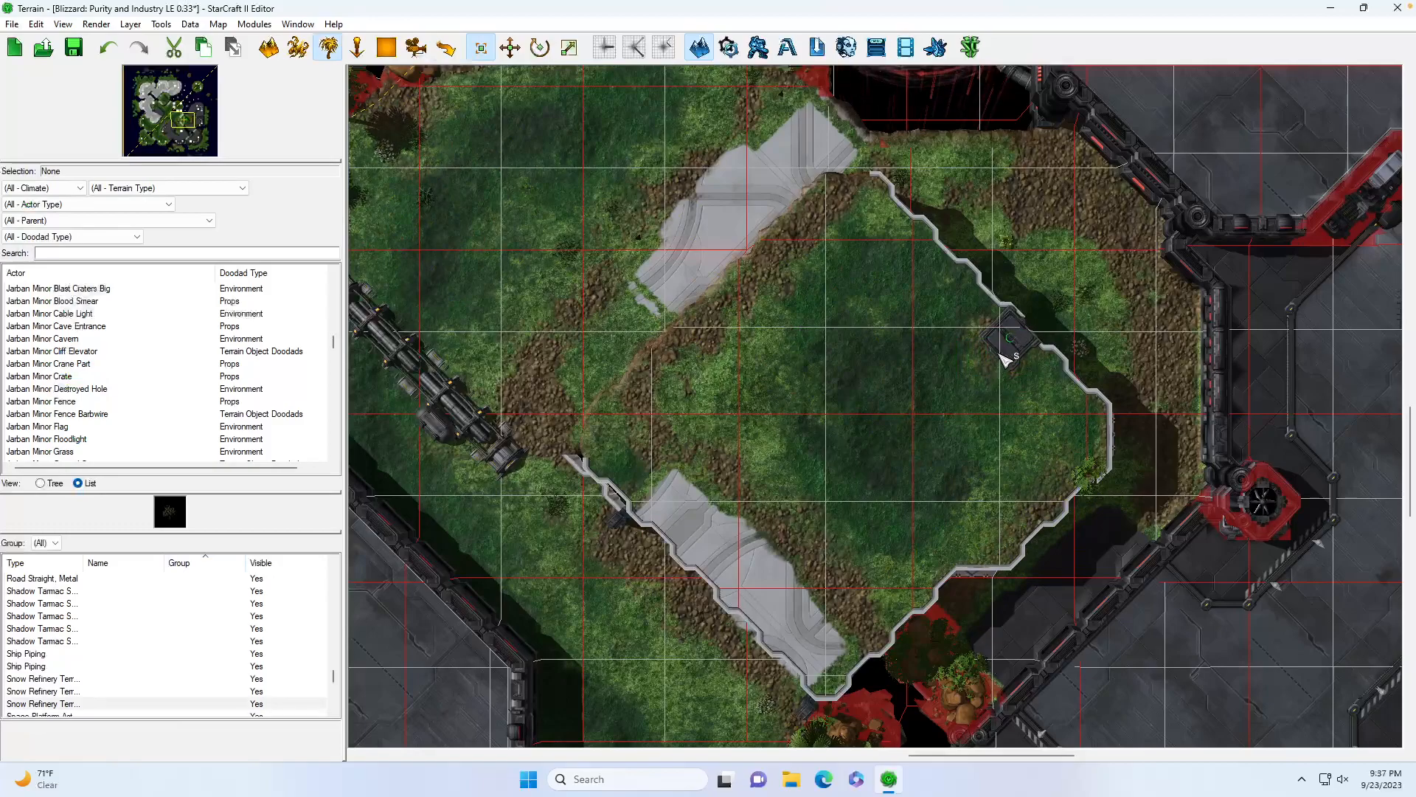
pyautogui.press('Delete')
pyautogui.click(290, 54)
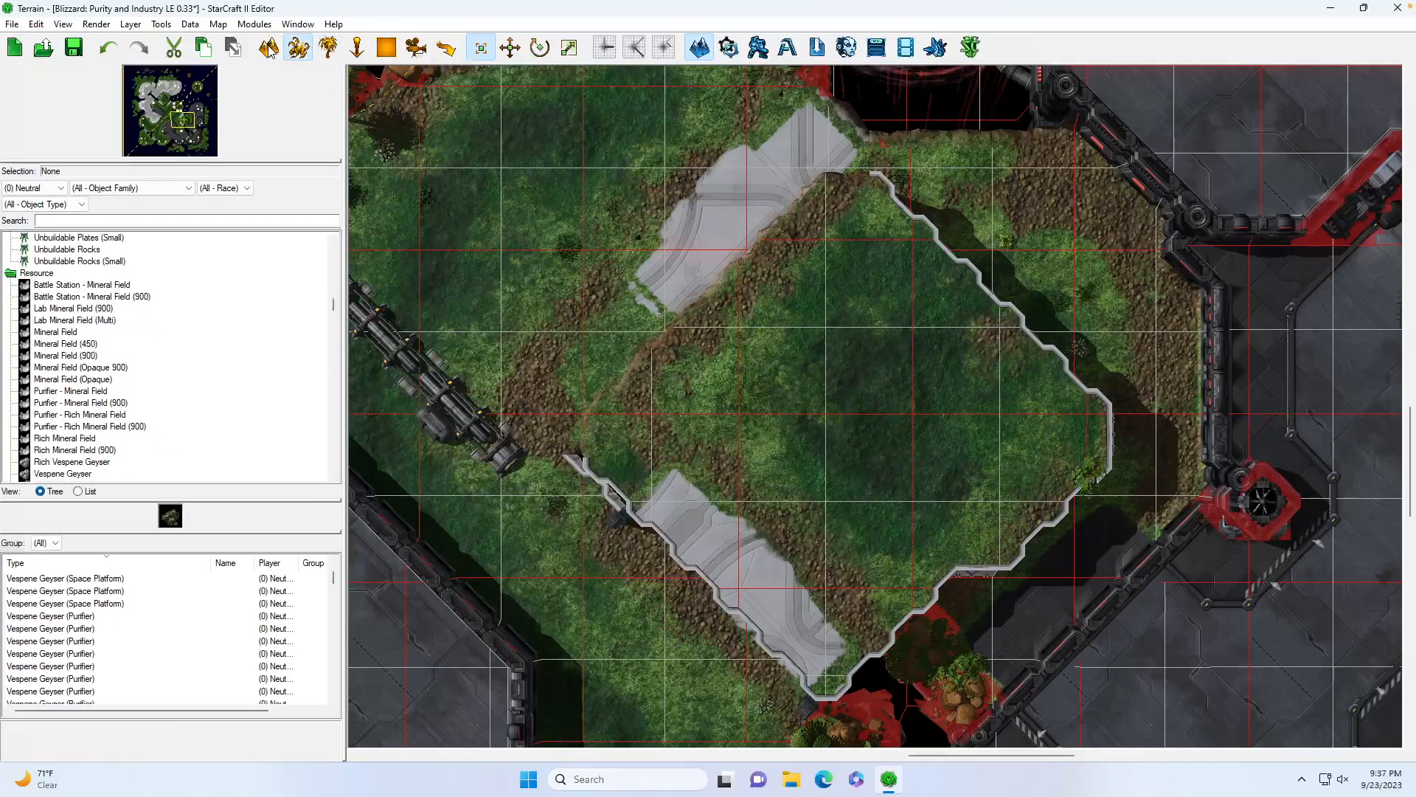
# Level the cliff border along the southwestern former bridge with Braxis Alpha Organic Cliffs and the size 5.50 Same Level Cliff diamond brush
pyautogui.click(268, 47)
pyautogui.click(70, 258)
pyautogui.scroll(-2, 752, 438)
pyautogui.moveTo(190, 132); pyautogui.dragTo(185, 127)
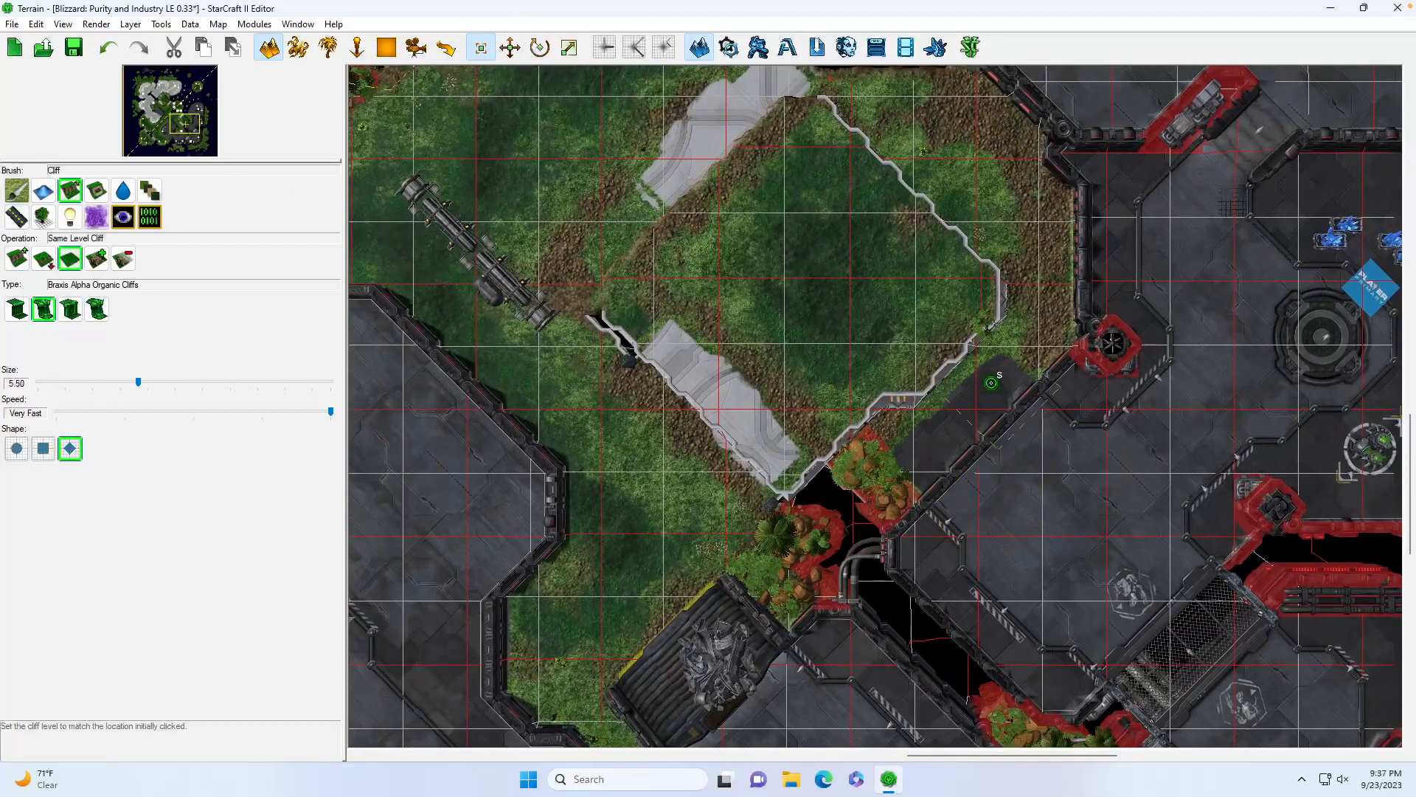
pyautogui.click(176, 126)
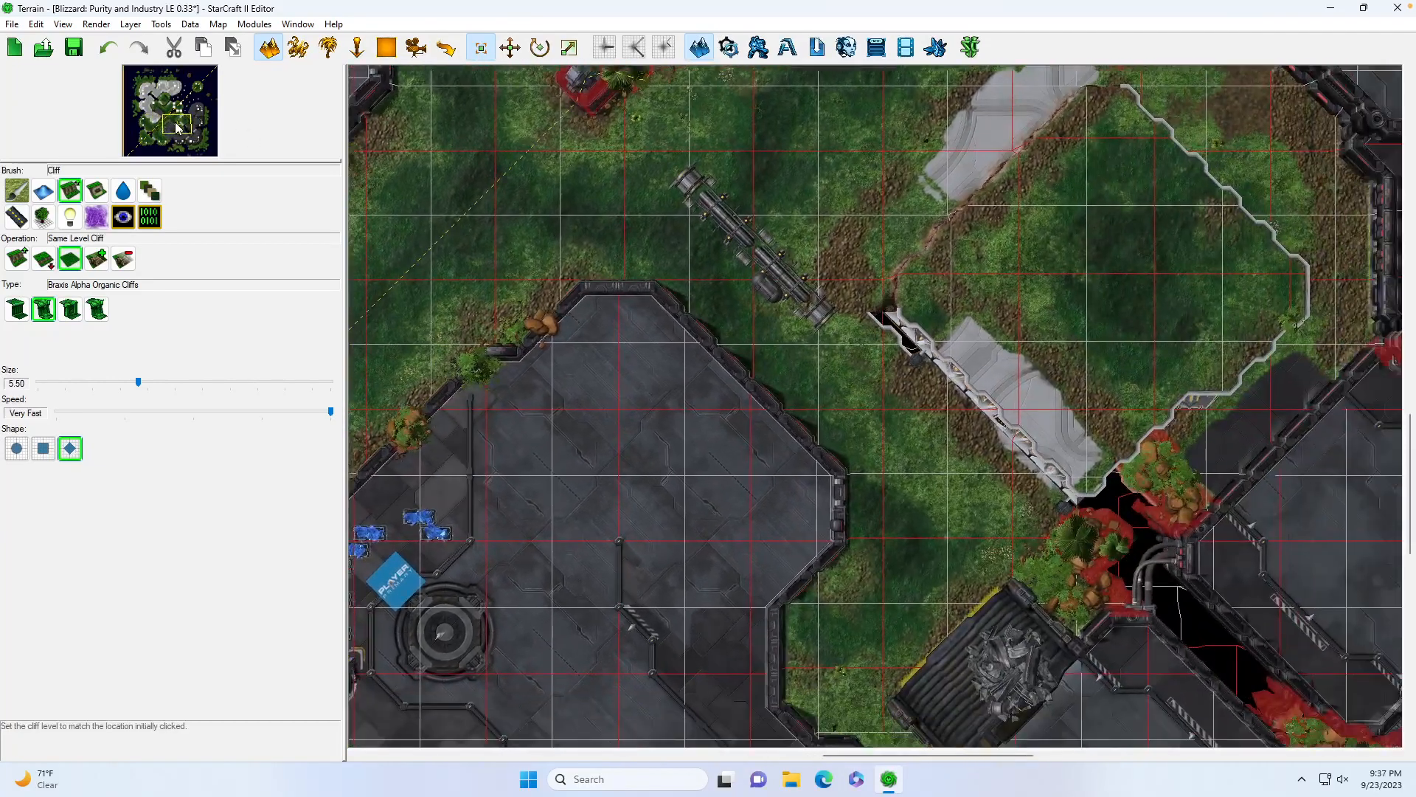
pyautogui.click(183, 131)
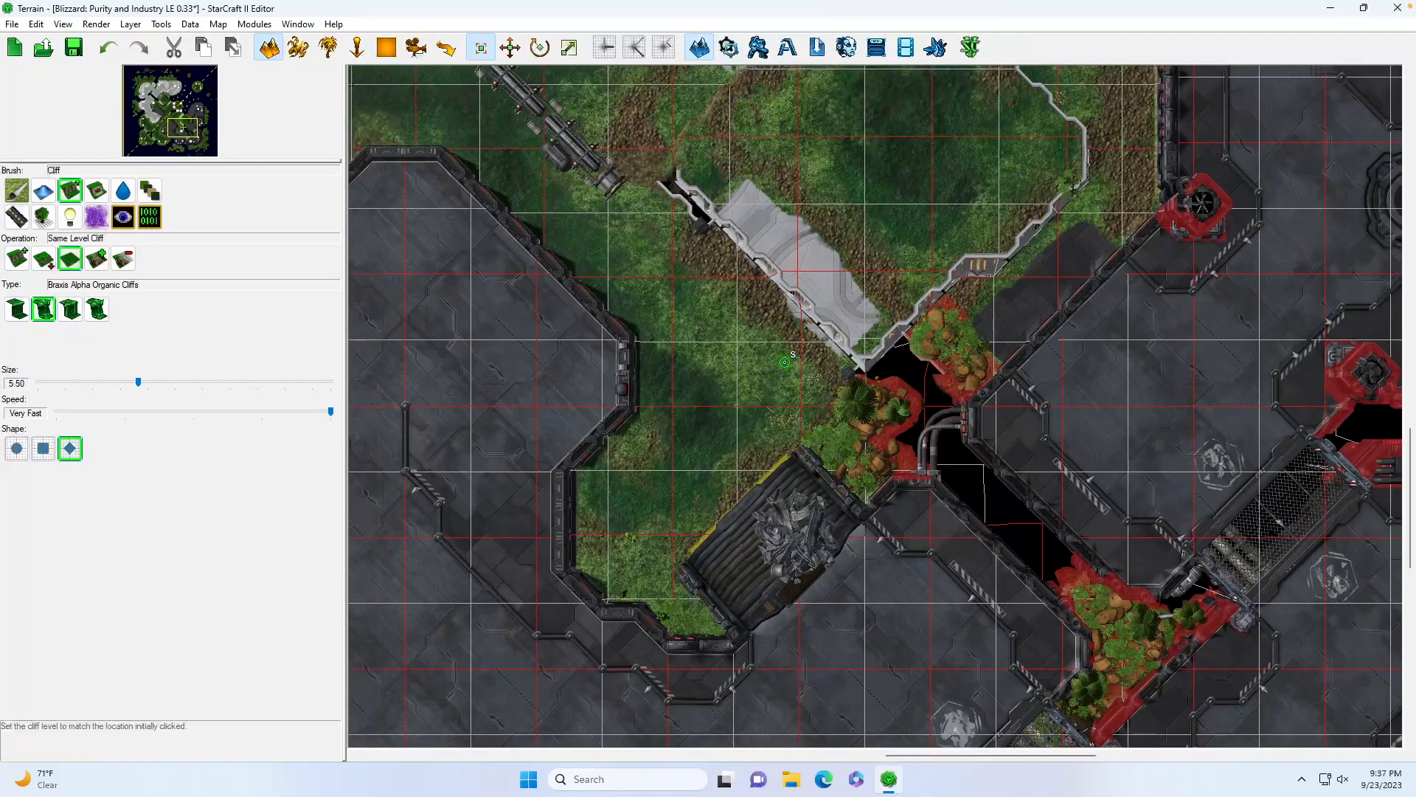
pyautogui.moveTo(790, 358)
pyautogui.mouseDown()
pyautogui.moveTo(807, 345)
pyautogui.moveTo(701, 185)
pyautogui.moveTo(784, 242)
pyautogui.mouseUp()
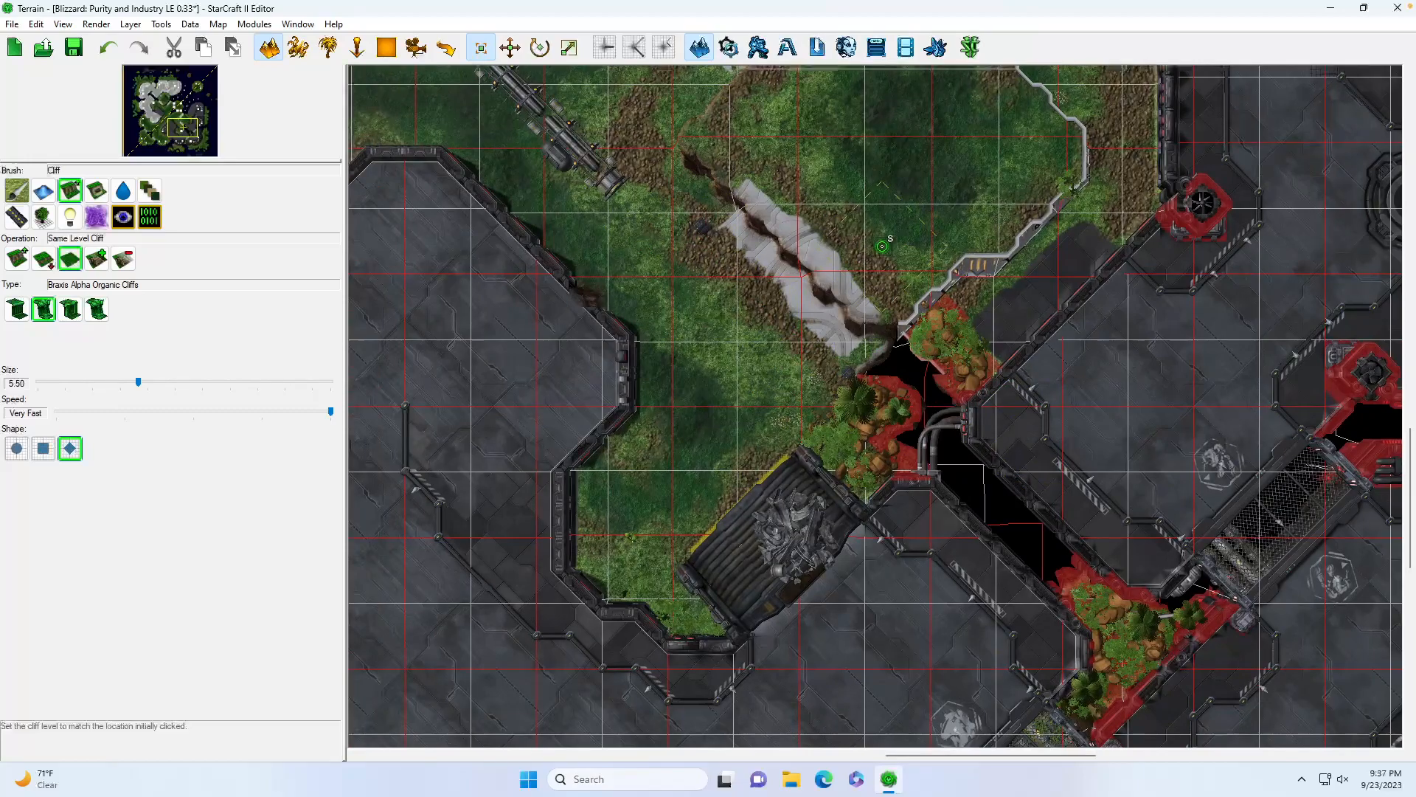
# Delete the foliage at the southern corner and level the base's southeastern edge into the dark platform with the Same Level Cliff brush
pyautogui.click(882, 247)
pyautogui.click(330, 48)
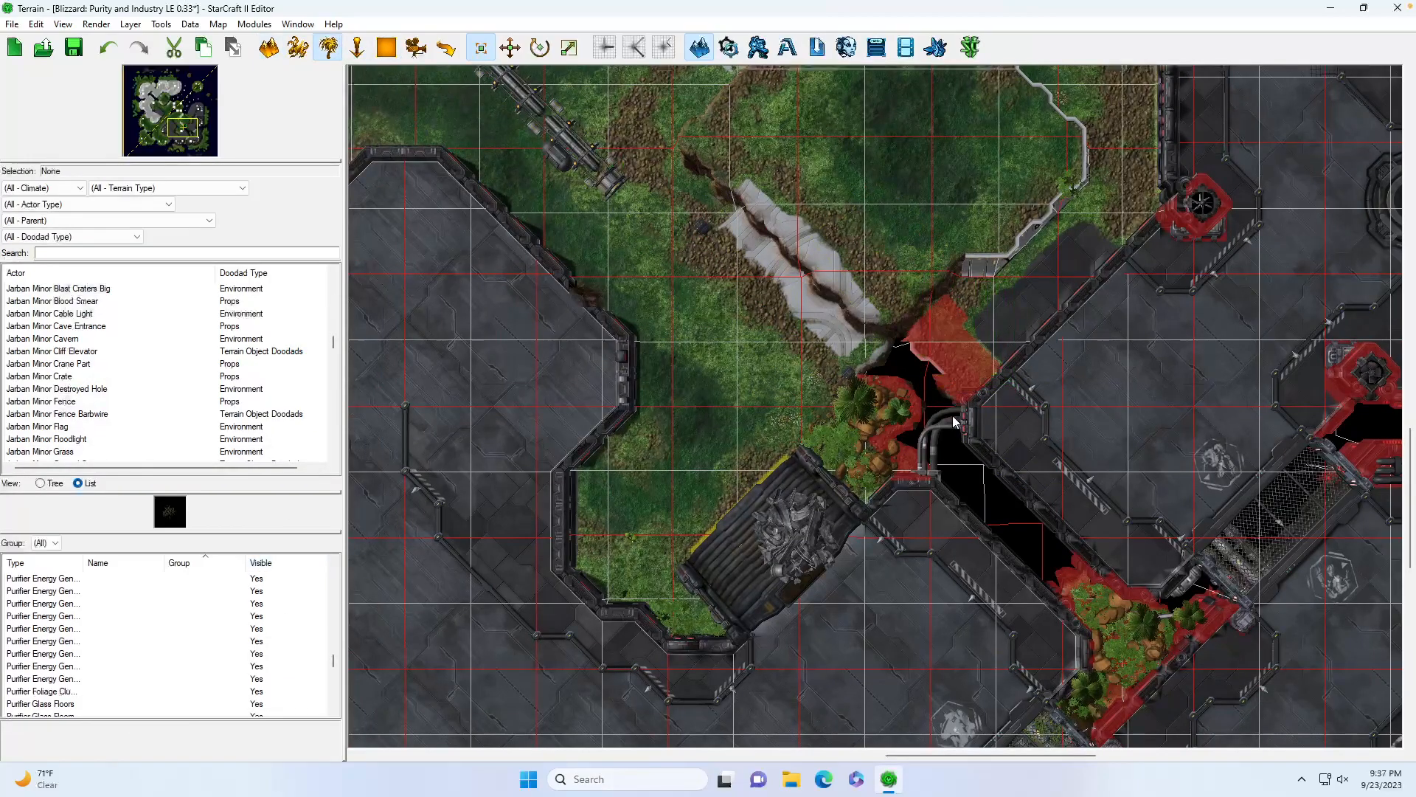
pyautogui.press('t')
pyautogui.click(69, 258)
pyautogui.moveTo(905, 267)
pyautogui.mouseDown()
pyautogui.moveTo(963, 352)
pyautogui.moveTo(1101, 231)
pyautogui.mouseUp()
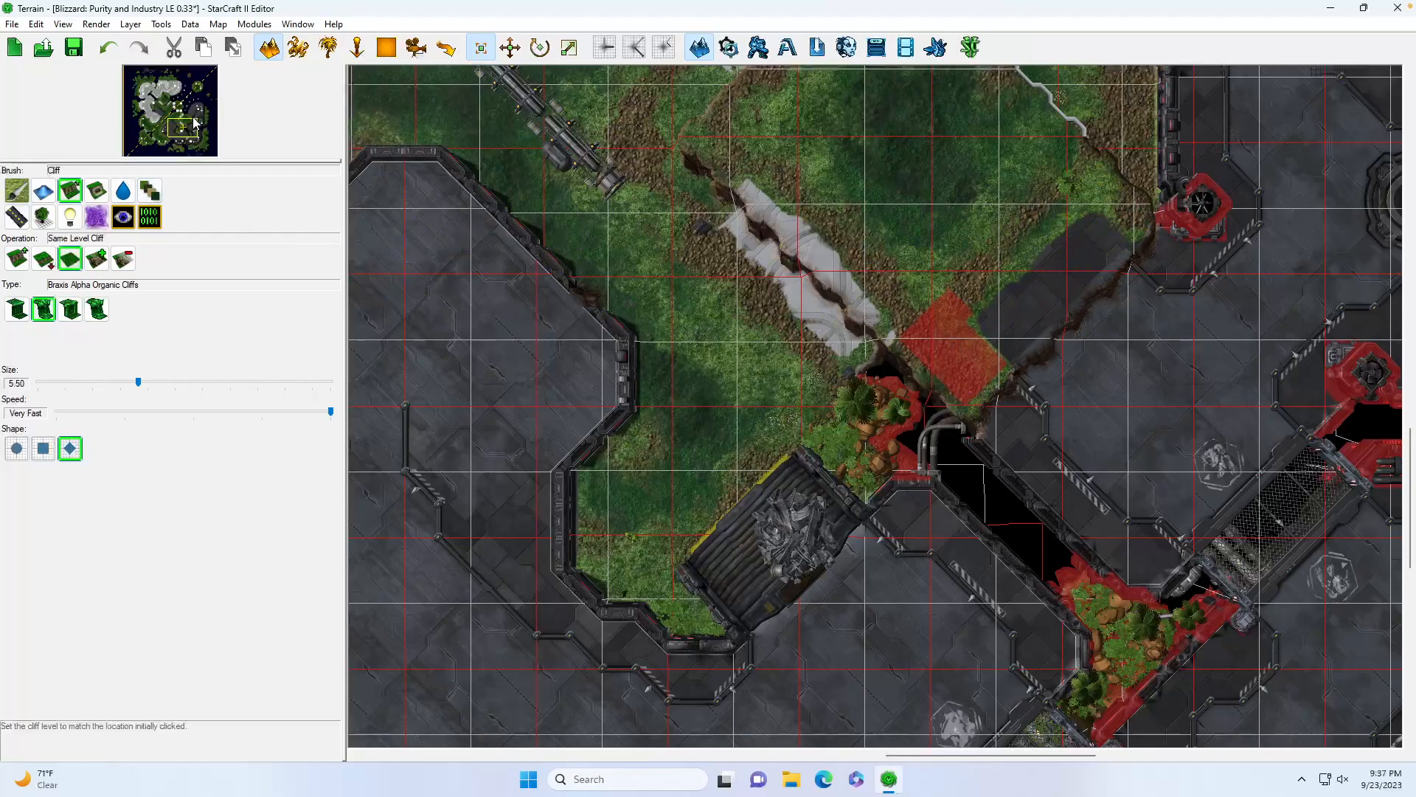
# Level the base's inner northwestern border and its northeastern edge with the size 5.50 Same Level Cliff diamond brush
pyautogui.click(185, 126)
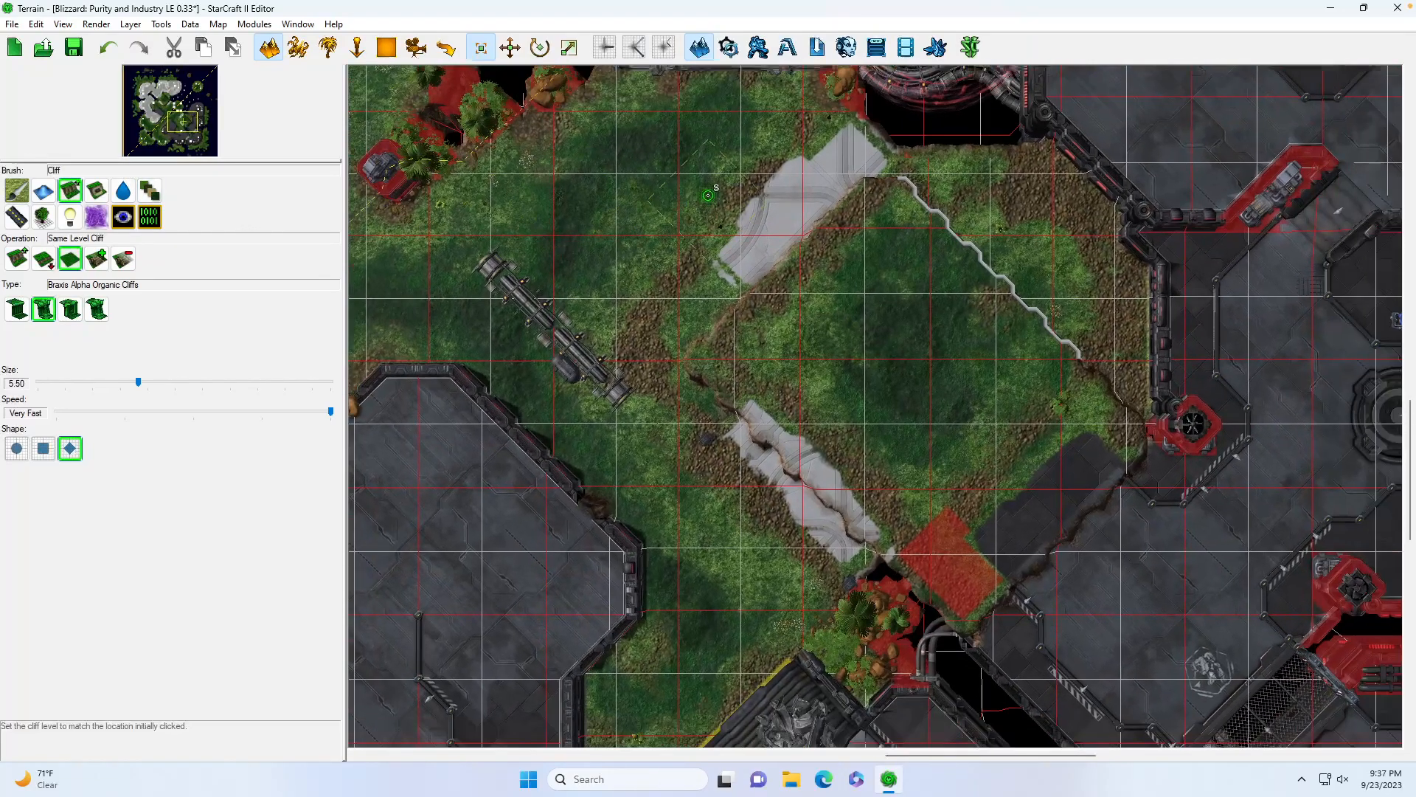
pyautogui.moveTo(818, 176)
pyautogui.mouseDown()
pyautogui.moveTo(832, 191)
pyautogui.moveTo(740, 270)
pyautogui.moveTo(719, 336)
pyautogui.mouseUp()
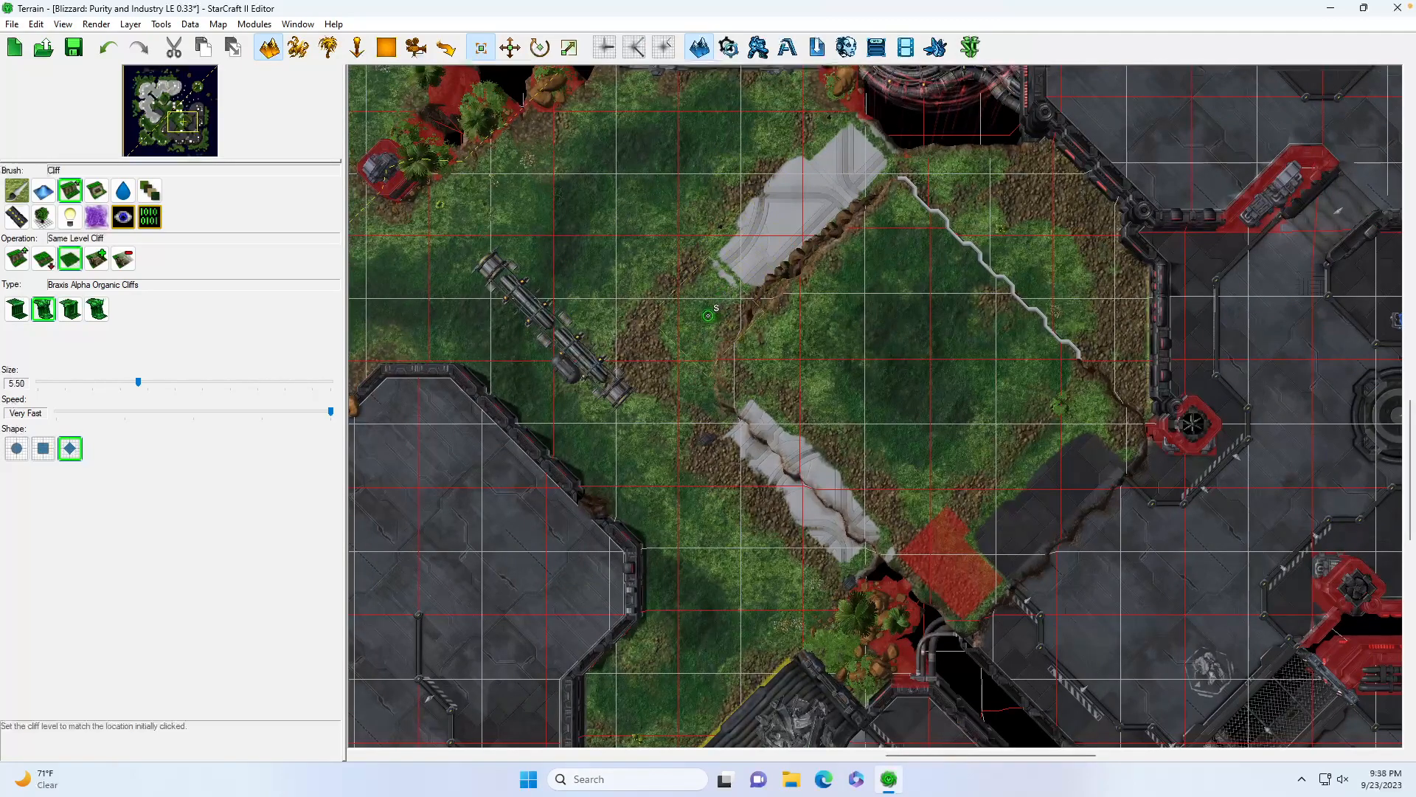
pyautogui.moveTo(1051, 443)
pyautogui.mouseDown()
pyautogui.moveTo(1083, 401)
pyautogui.moveTo(1117, 408)
pyautogui.moveTo(980, 300)
pyautogui.moveTo(1015, 307)
pyautogui.moveTo(967, 237)
pyautogui.moveTo(917, 221)
pyautogui.moveTo(935, 219)
pyautogui.mouseUp()
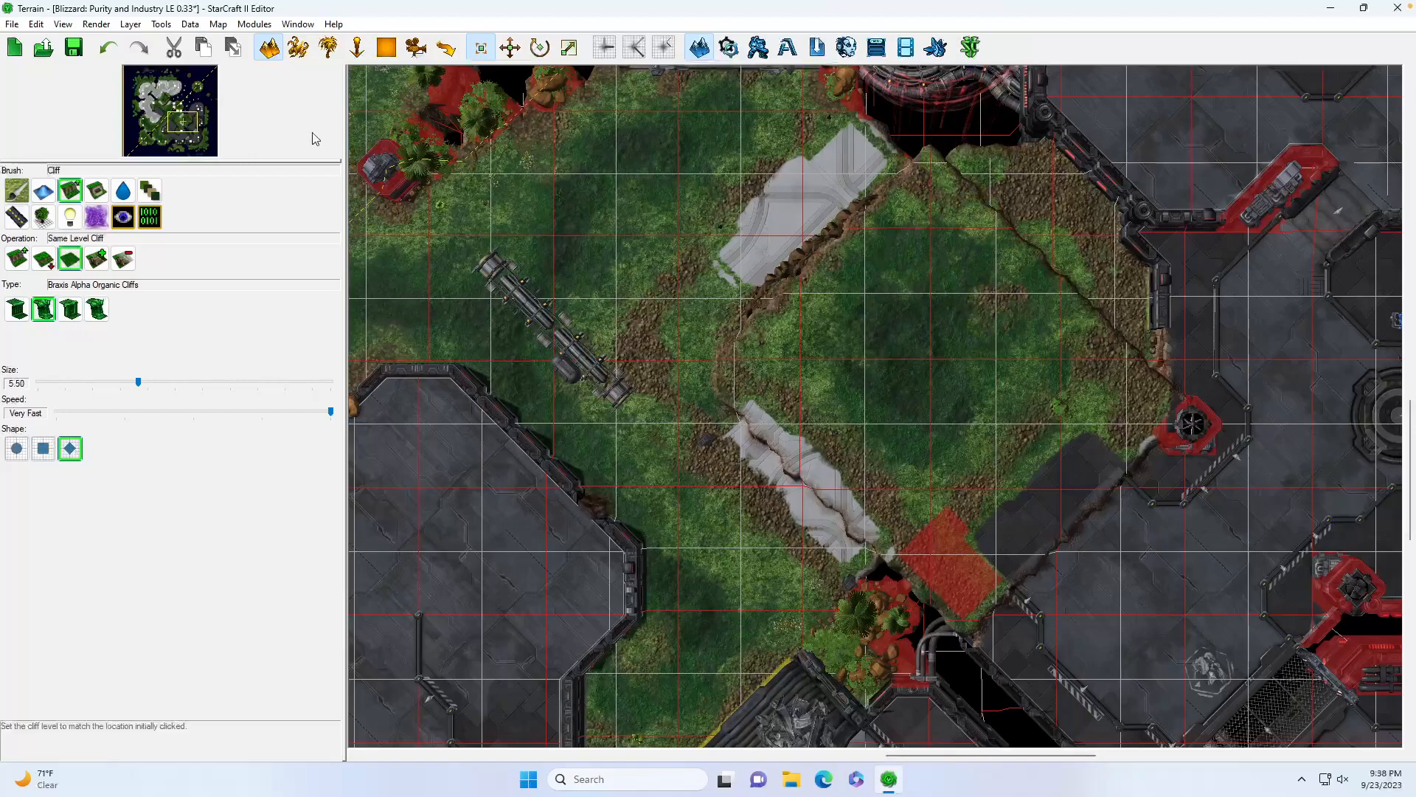
# Delete the foliage cluster beside the curved pipes, just below the base's southern corner
pyautogui.moveTo(162, 121)
pyautogui.mouseDown()
pyautogui.moveTo(163, 104)
pyautogui.moveTo(177, 123)
pyautogui.mouseUp()
pyautogui.scroll(-2, 764, 193)
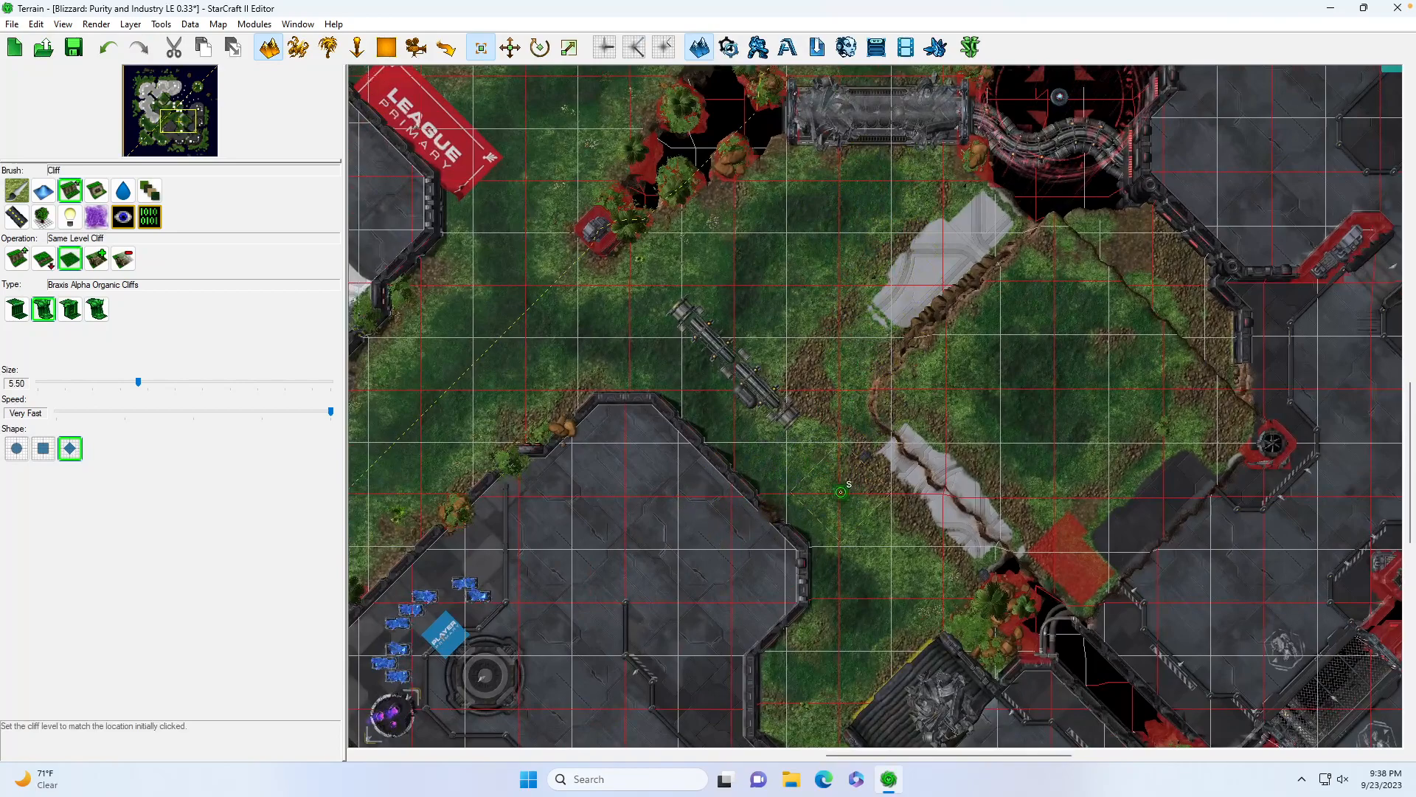
pyautogui.scroll(-1, 841, 491)
pyautogui.scroll(3, 838, 505)
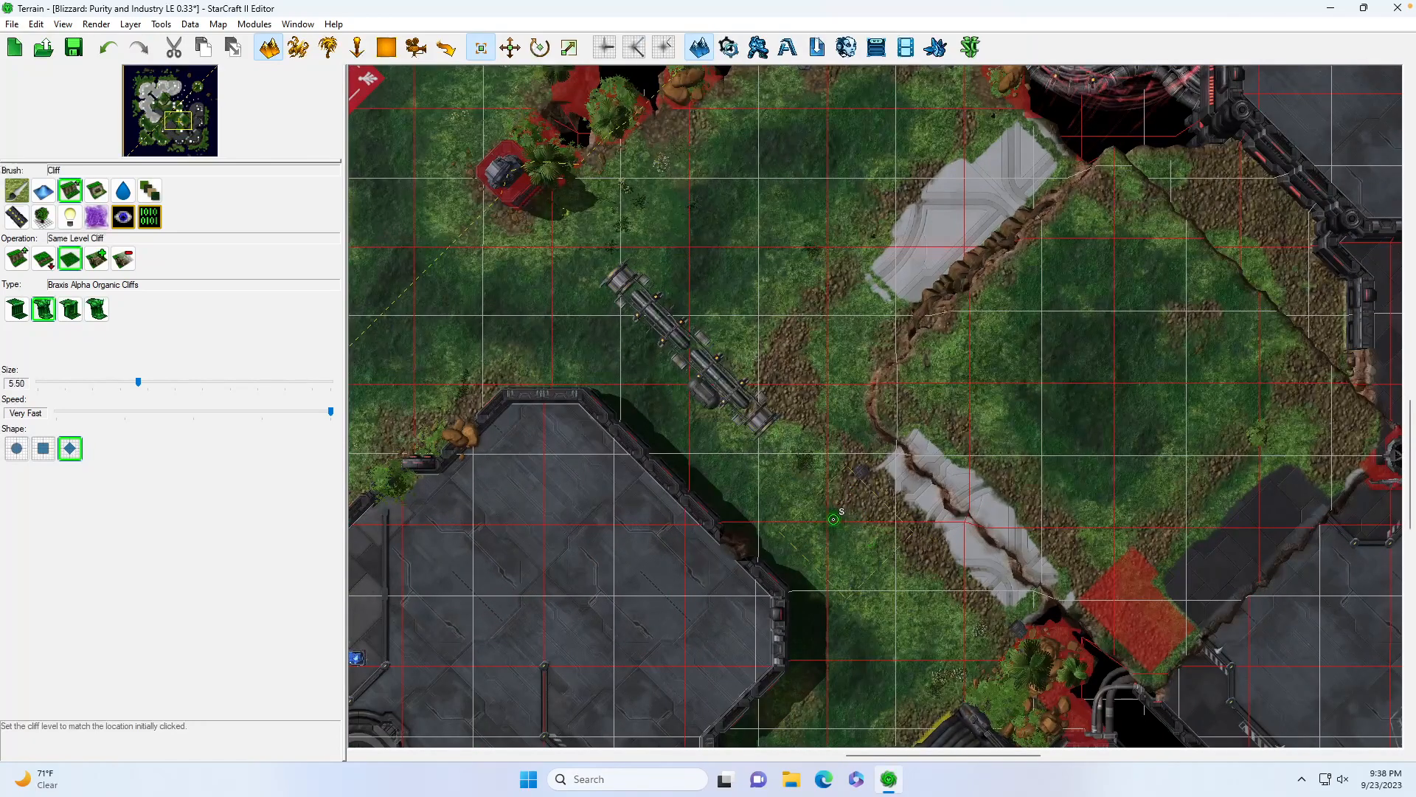
pyautogui.moveTo(190, 128)
pyautogui.mouseDown()
pyautogui.moveTo(172, 133)
pyautogui.moveTo(183, 126)
pyautogui.mouseUp()
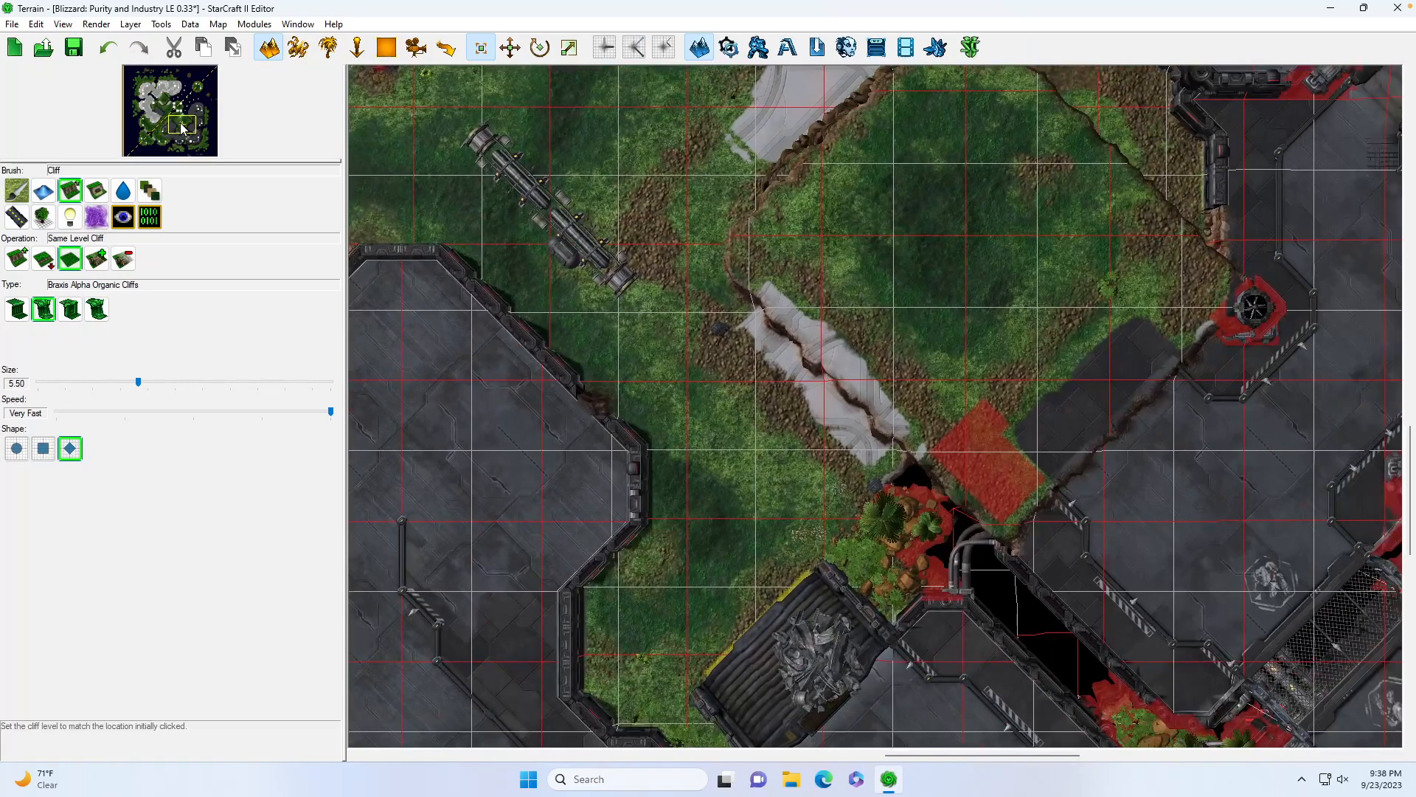
pyautogui.click(328, 48)
pyautogui.click(186, 701)
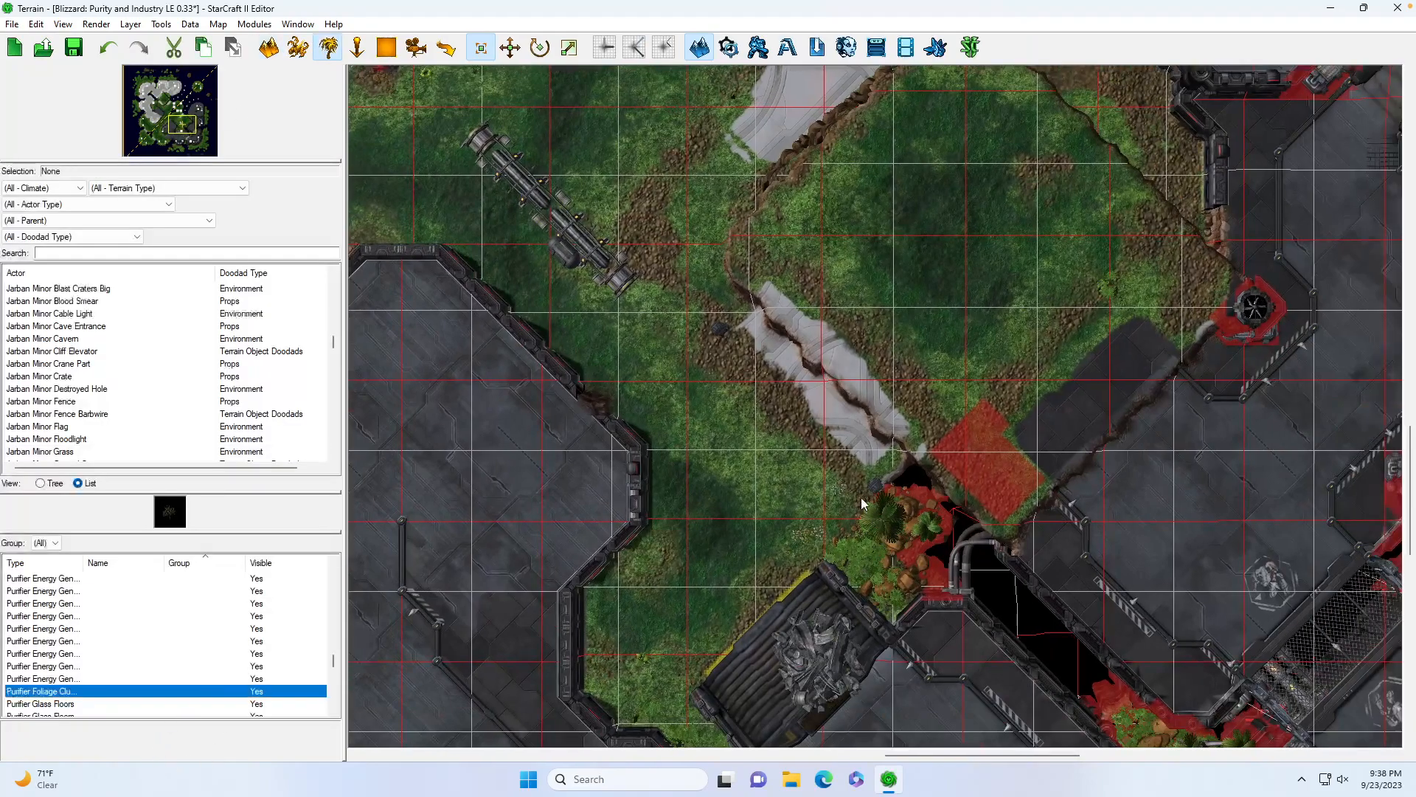
pyautogui.click(961, 600)
pyautogui.press('Delete')
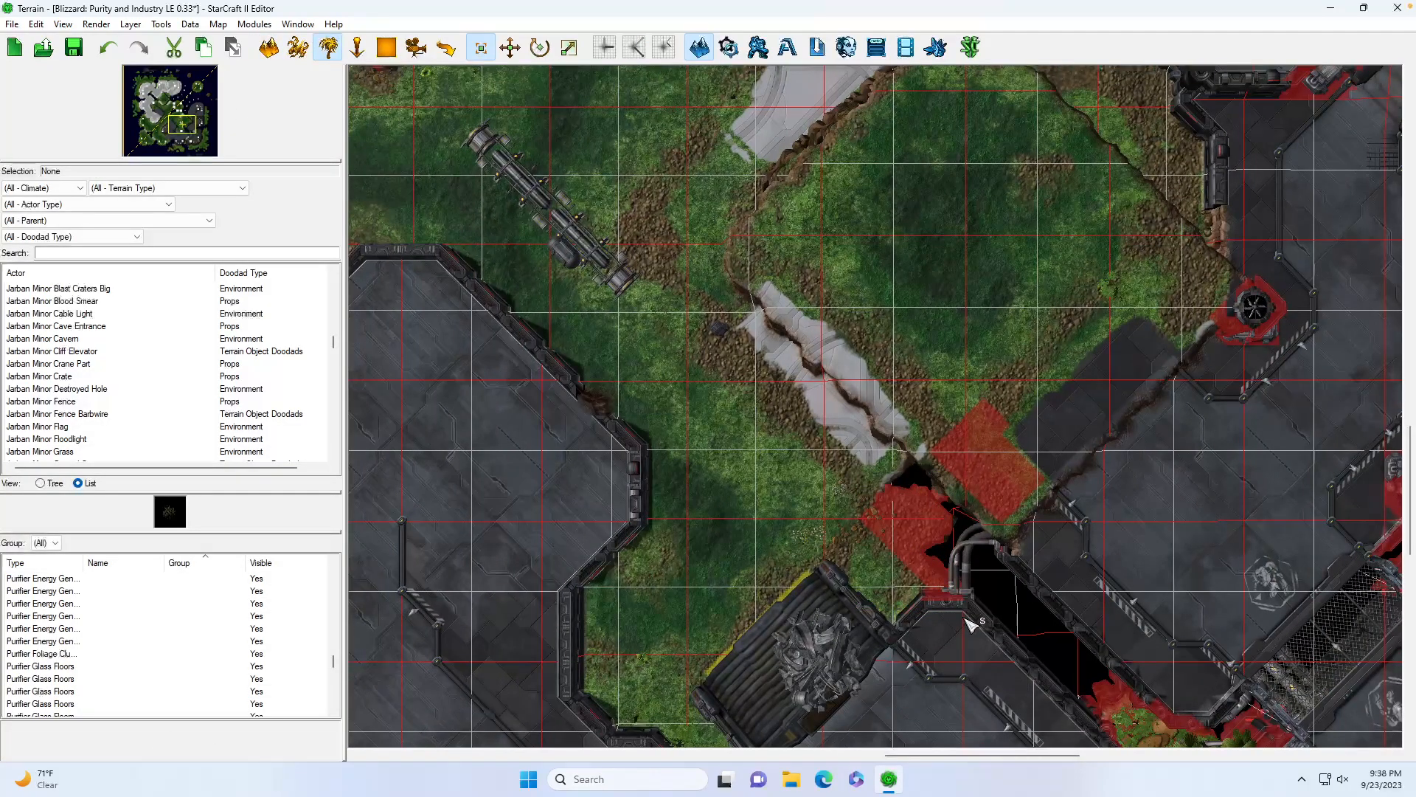
# Remove the painted No Pathing on both sides of the southern corner's gap with the size 5.50 diamond brush
pyautogui.click(447, 49)
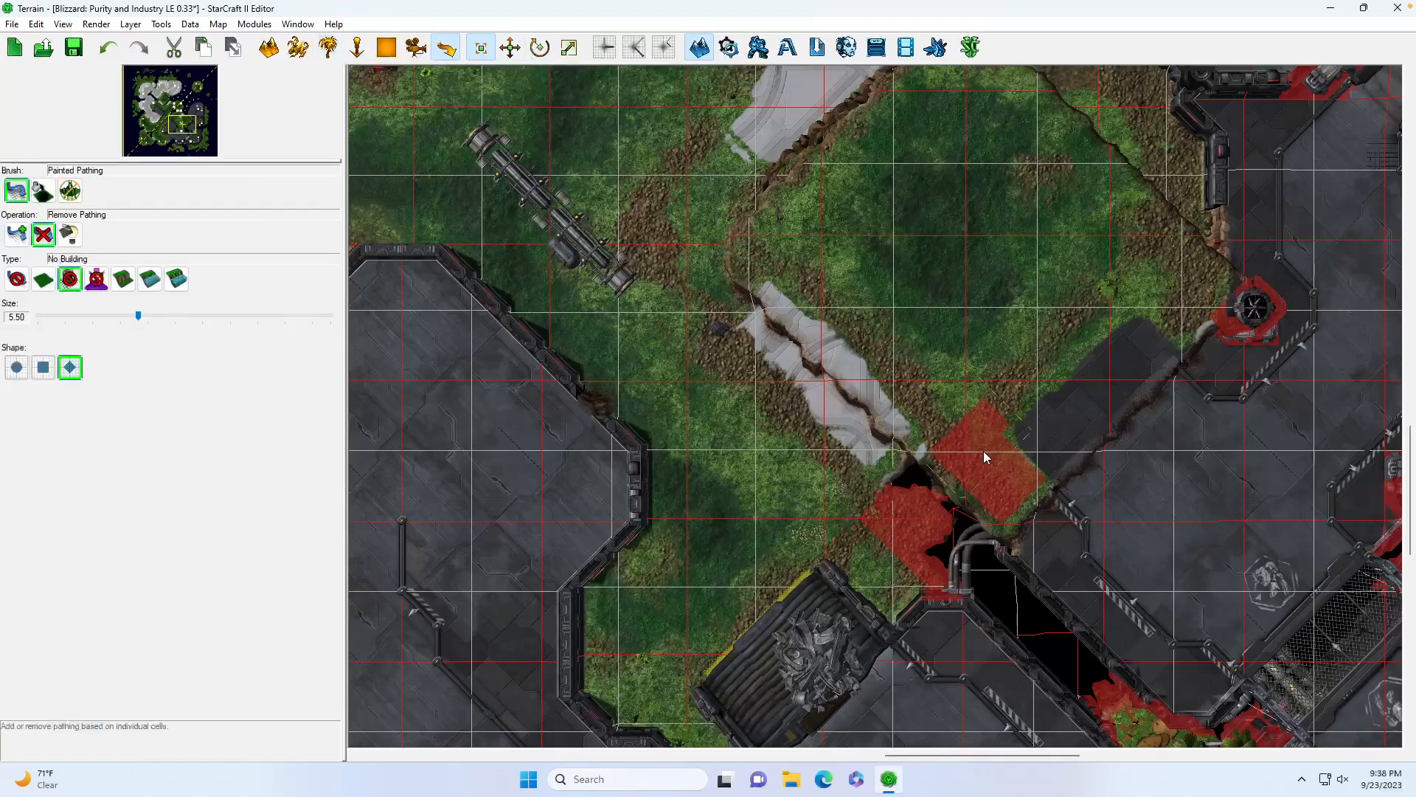
pyautogui.click(16, 279)
pyautogui.moveTo(900, 411)
pyautogui.mouseDown()
pyautogui.moveTo(1011, 516)
pyautogui.moveTo(927, 560)
pyautogui.moveTo(895, 540)
pyautogui.mouseUp()
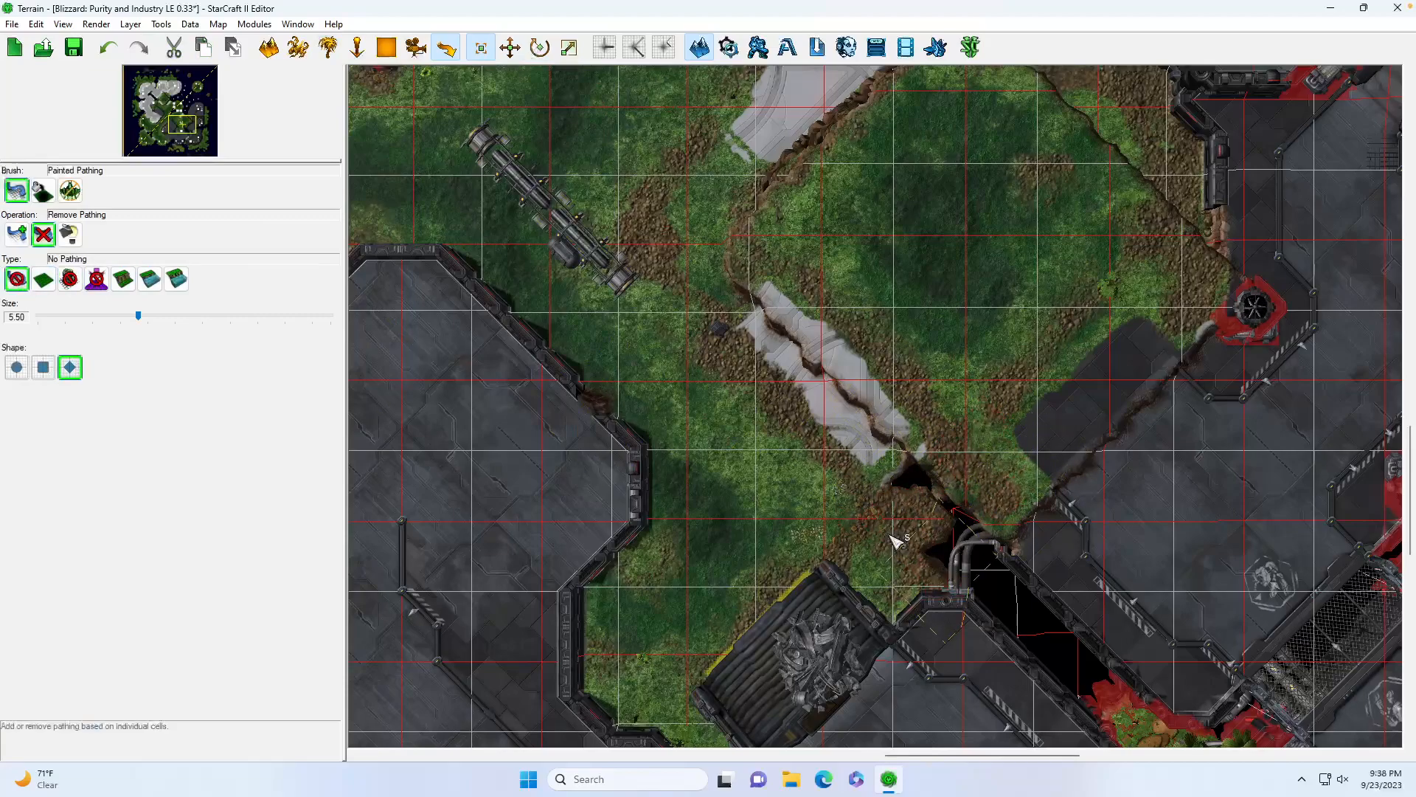
# Level the terrain across the southern gap and the southwestern former bridge, and move the grey pipe doodad east onto the remaining chasm's edge
pyautogui.click(269, 48)
pyautogui.moveTo(172, 125); pyautogui.dragTo(180, 126)
pyautogui.moveTo(1025, 395)
pyautogui.mouseDown()
pyautogui.moveTo(980, 454)
pyautogui.moveTo(767, 236)
pyautogui.mouseUp()
pyautogui.click(328, 47)
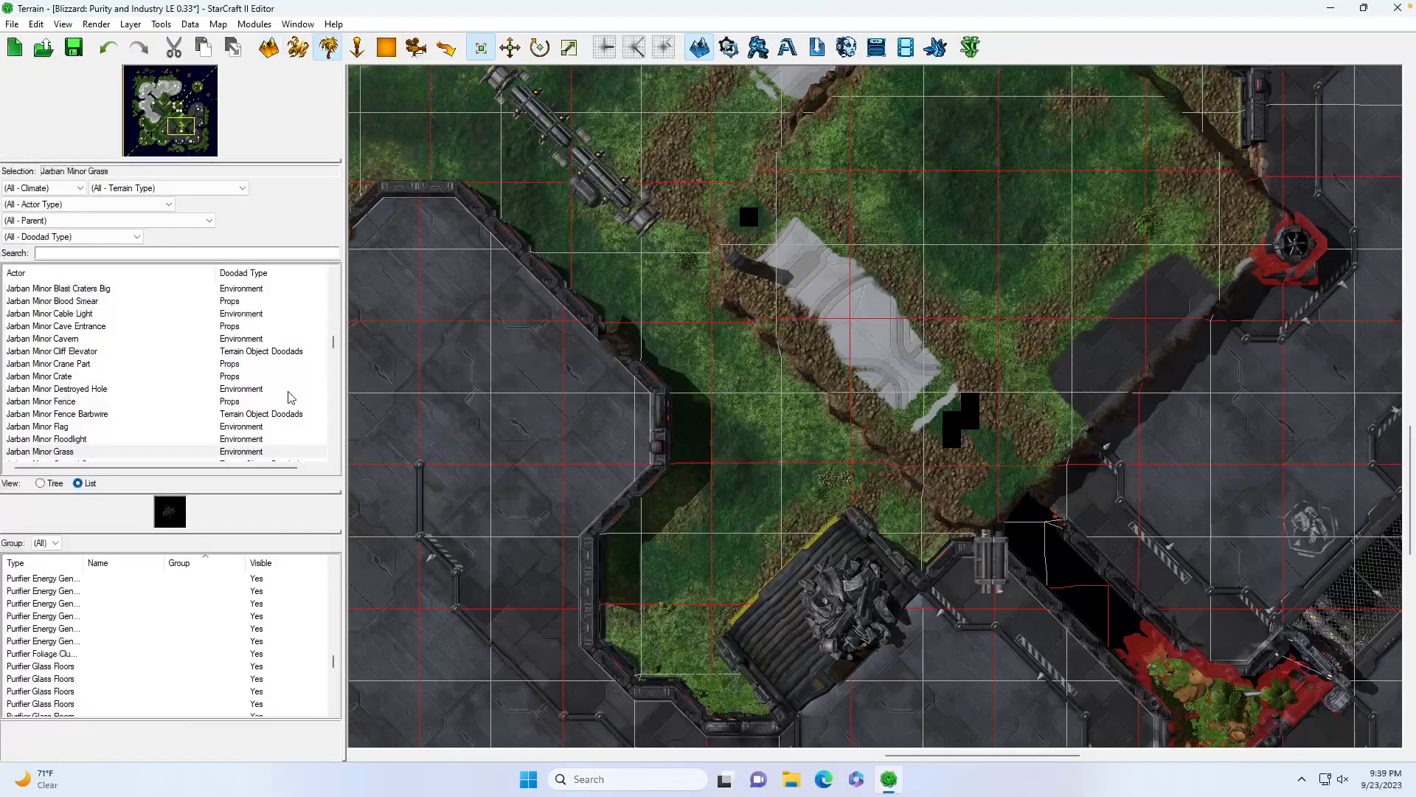
pyautogui.moveTo(987, 580); pyautogui.dragTo(1025, 559)
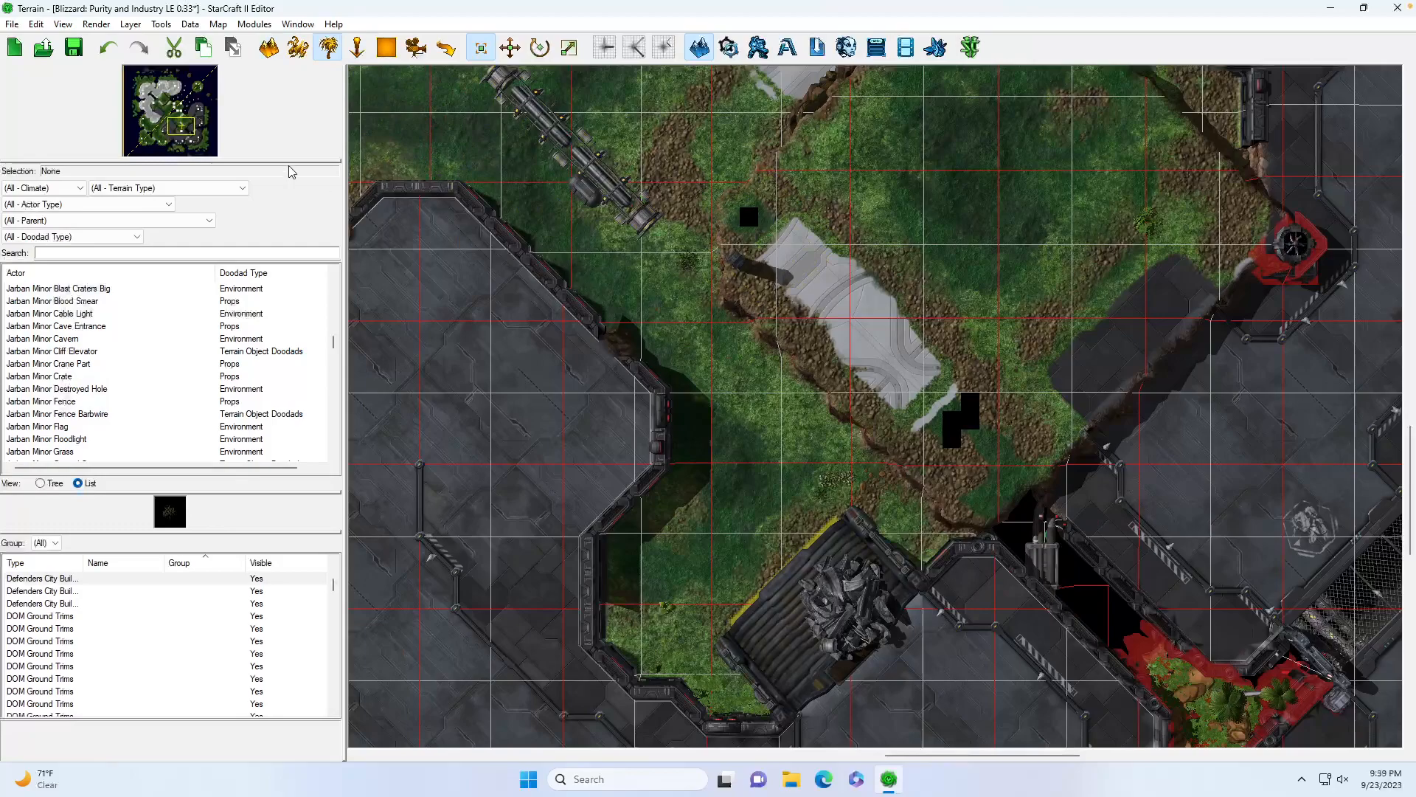
# Show the hidden terrain cells at both ends of the southwestern former bridge with the size 5.50 diamond brush
pyautogui.click(440, 50)
pyautogui.click(269, 50)
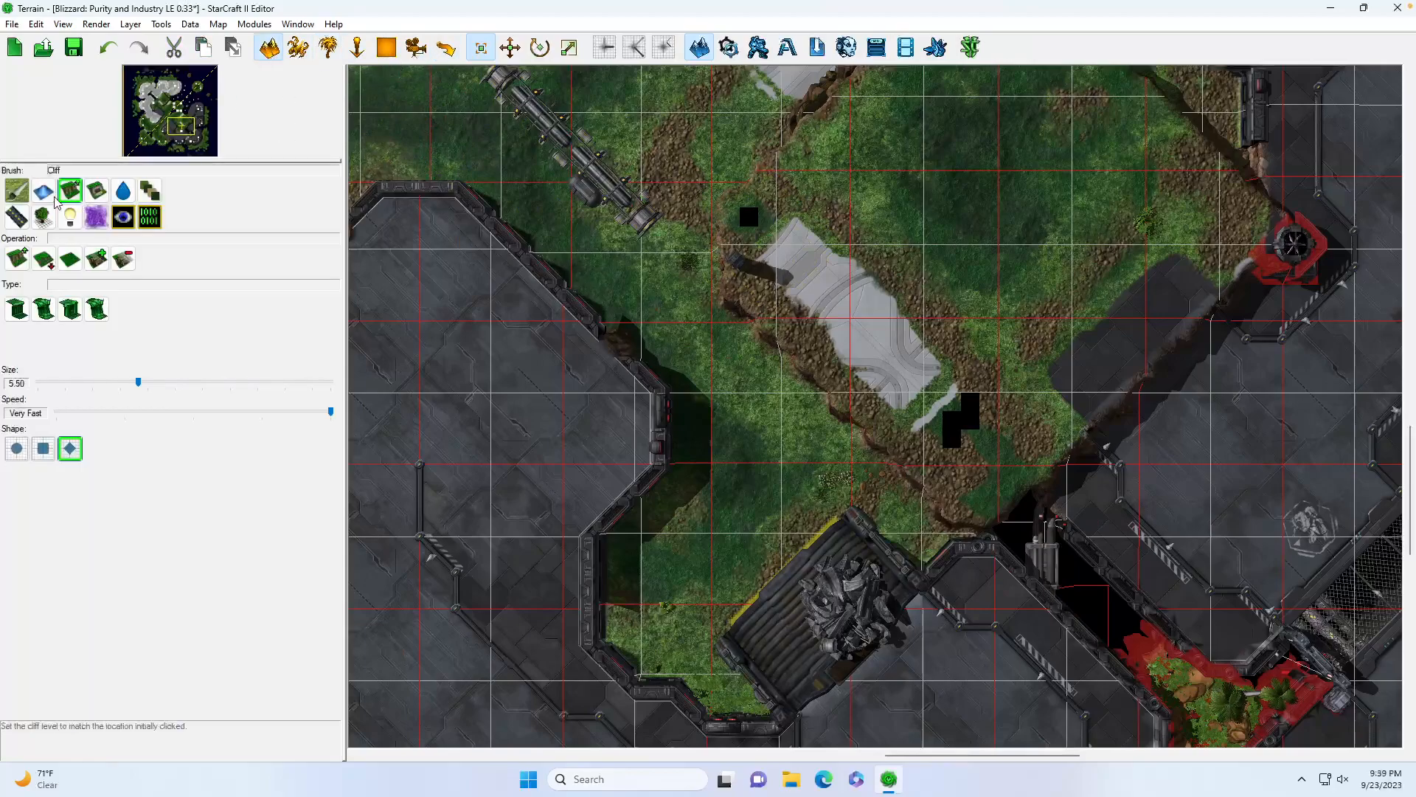
pyautogui.click(97, 191)
pyautogui.click(43, 258)
pyautogui.moveTo(749, 218); pyautogui.dragTo(965, 430)
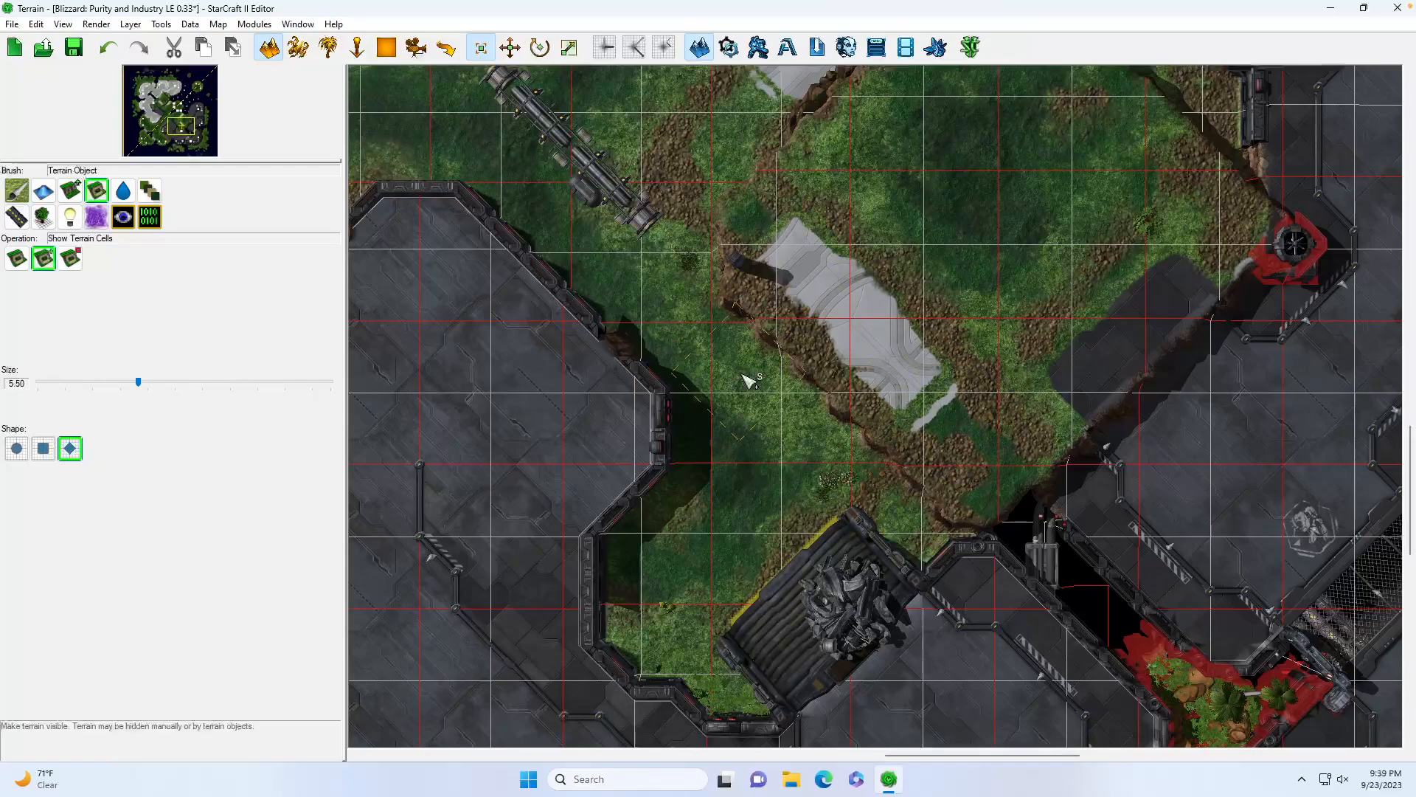
# Level the cliff at the northwestern end of the southwestern former bridge with the size 5.50 Same Level Cliff diamond brush
pyautogui.click(178, 129)
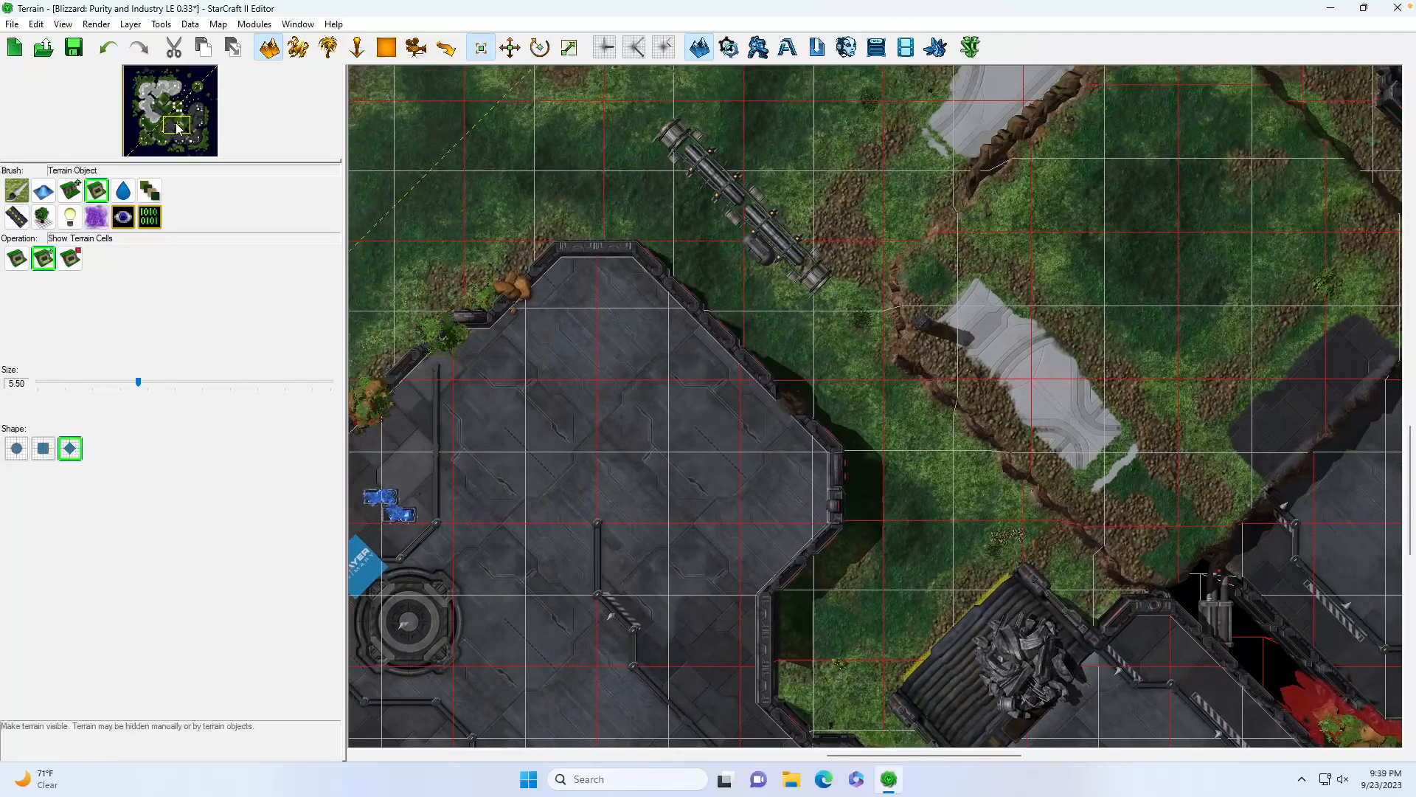
pyautogui.click(72, 191)
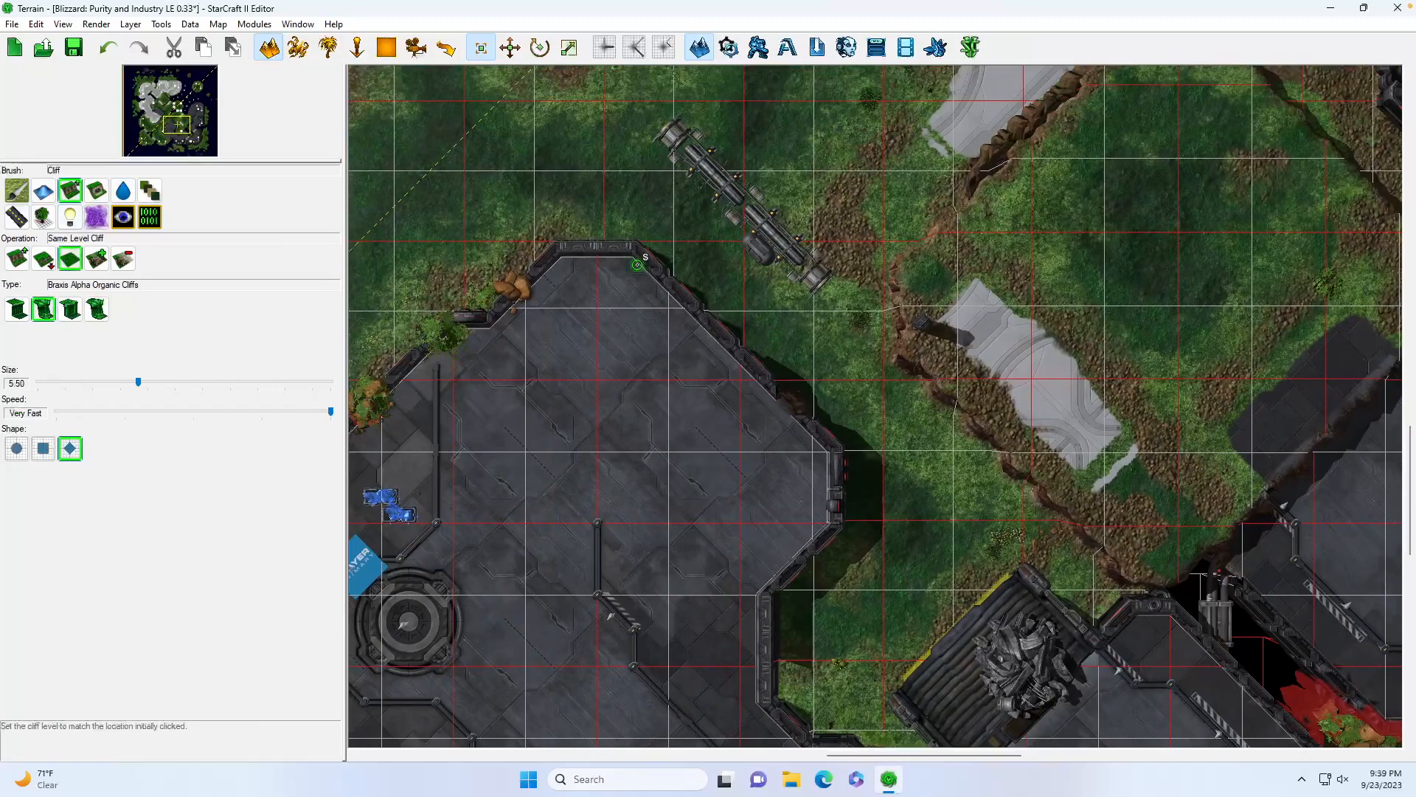
pyautogui.moveTo(988, 338)
pyautogui.mouseDown()
pyautogui.moveTo(907, 325)
pyautogui.moveTo(943, 322)
pyautogui.mouseUp()
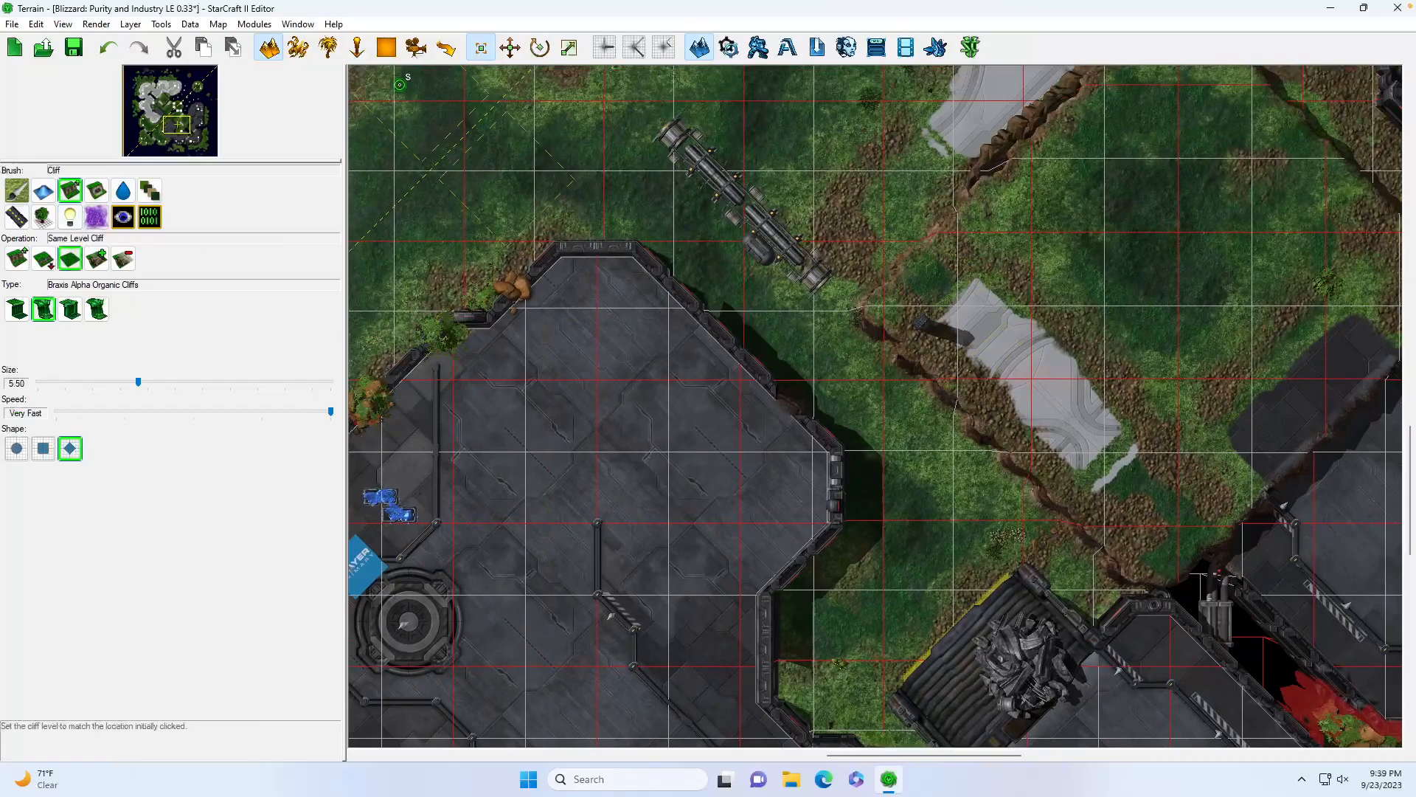
pyautogui.click(326, 49)
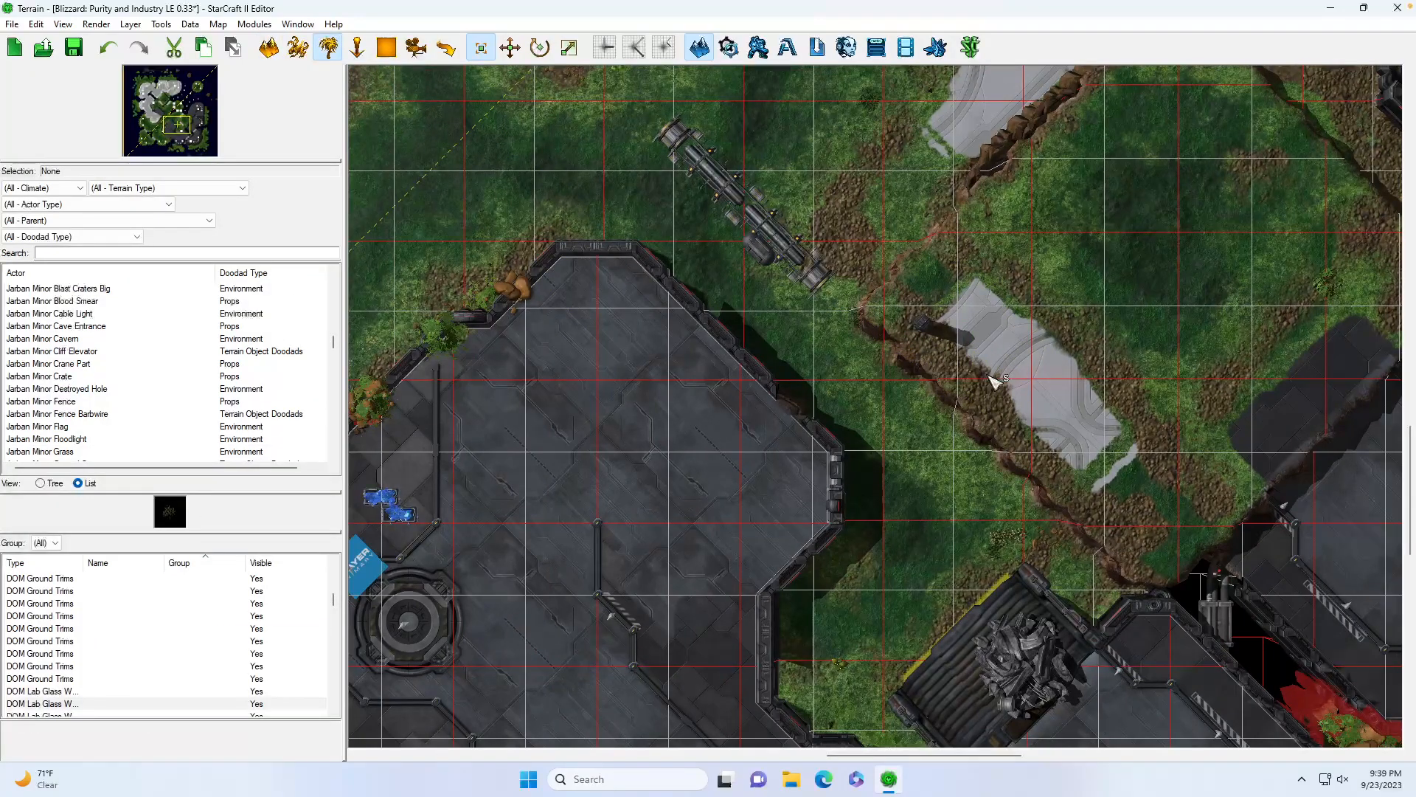
pyautogui.scroll(-4, 758, 332)
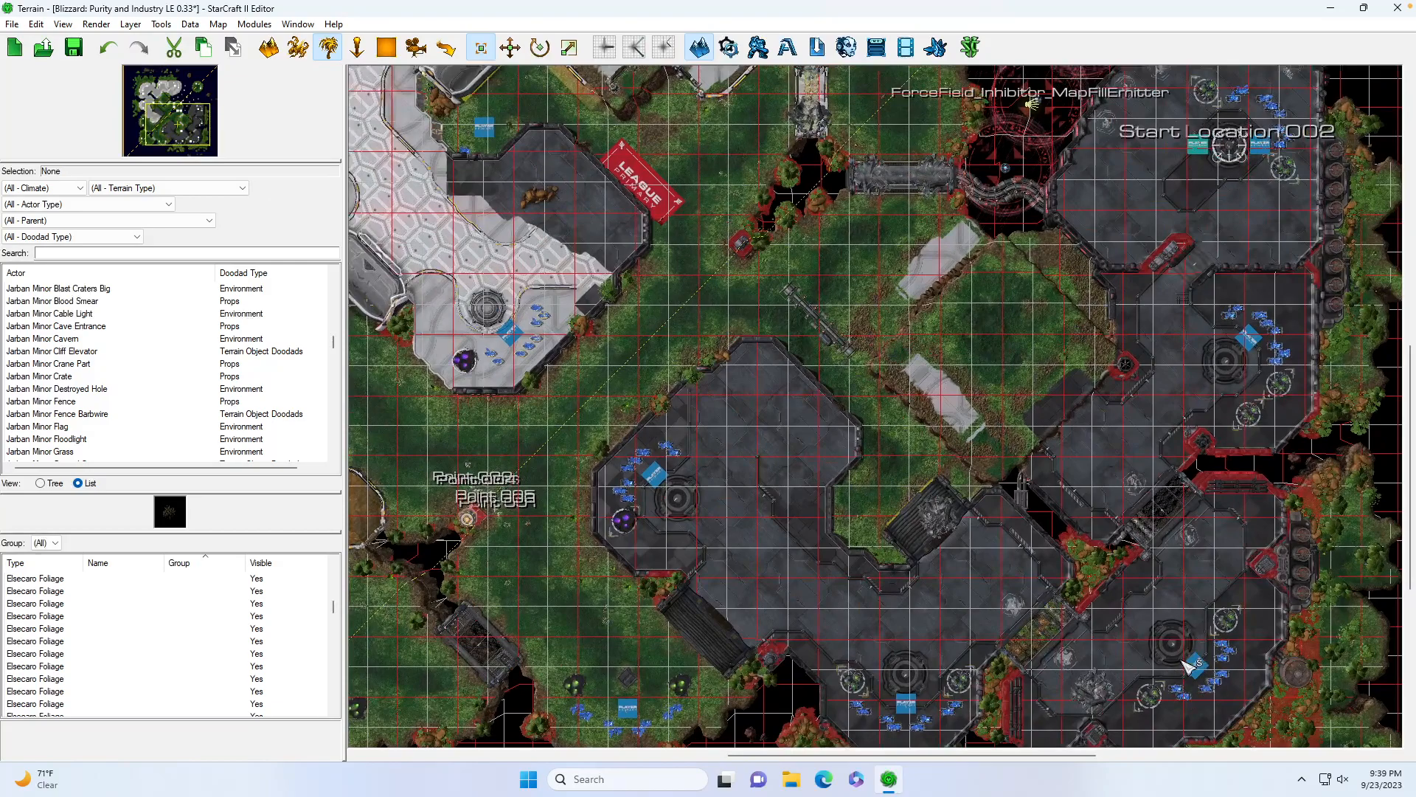
pyautogui.scroll(-2, 707, 525)
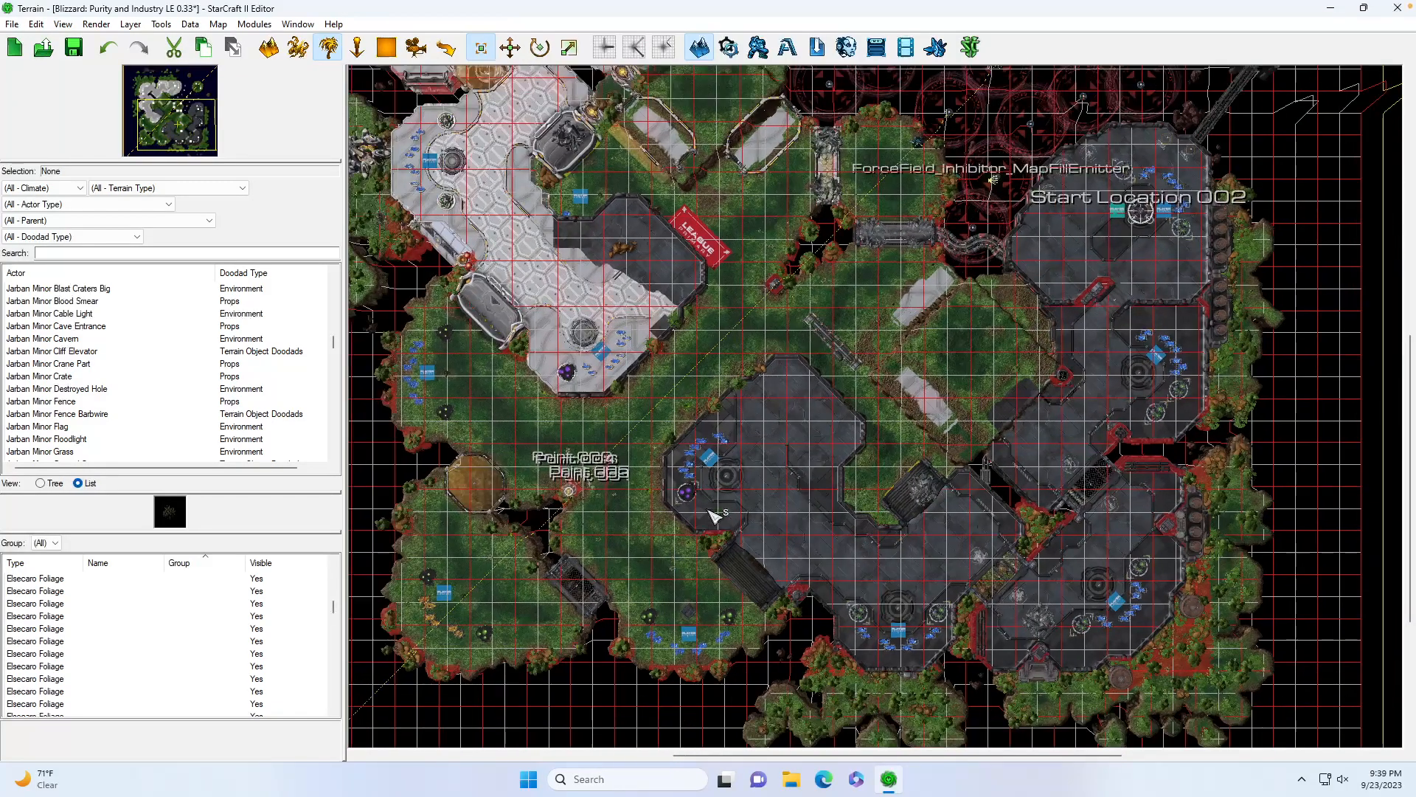
pyautogui.scroll(1, 720, 514)
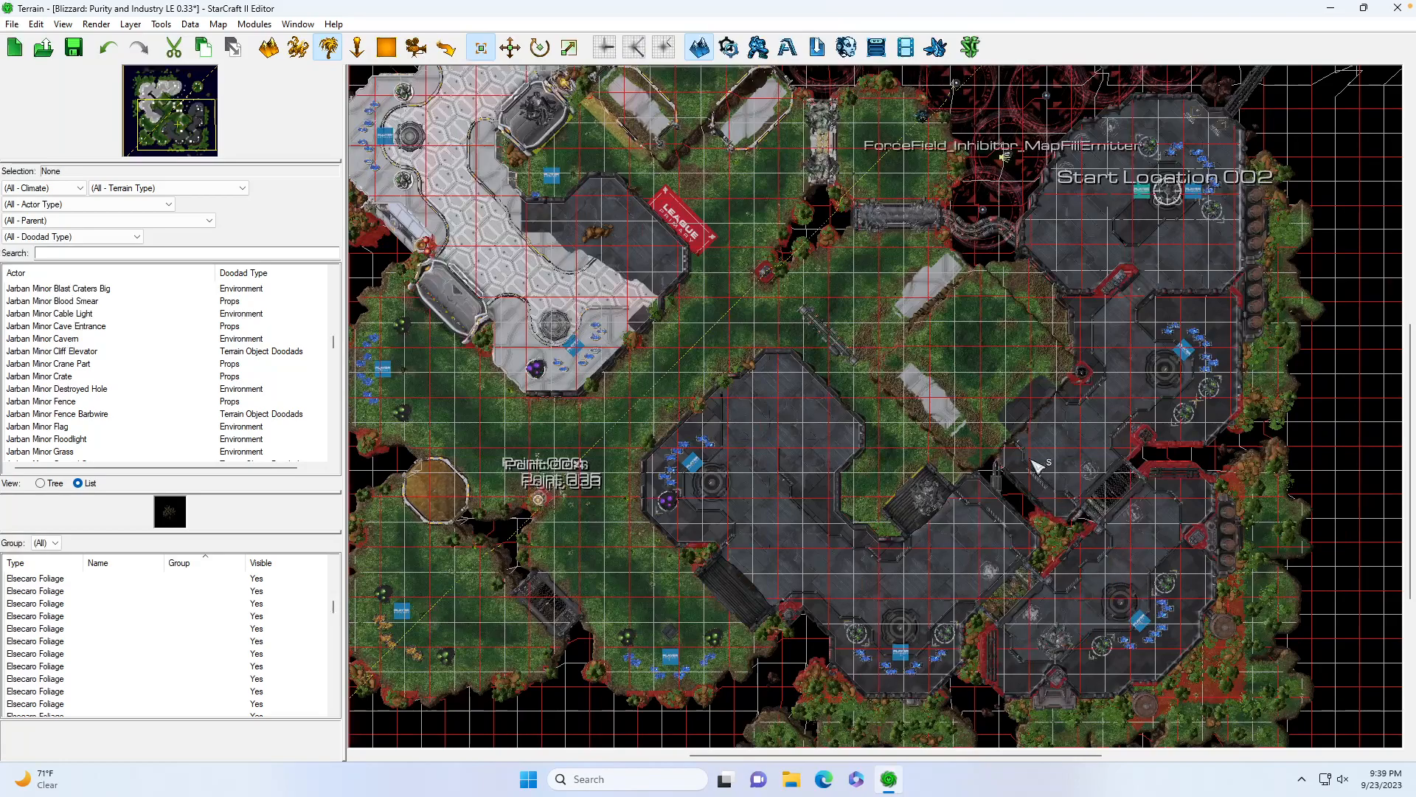
pyautogui.scroll(2, 993, 386)
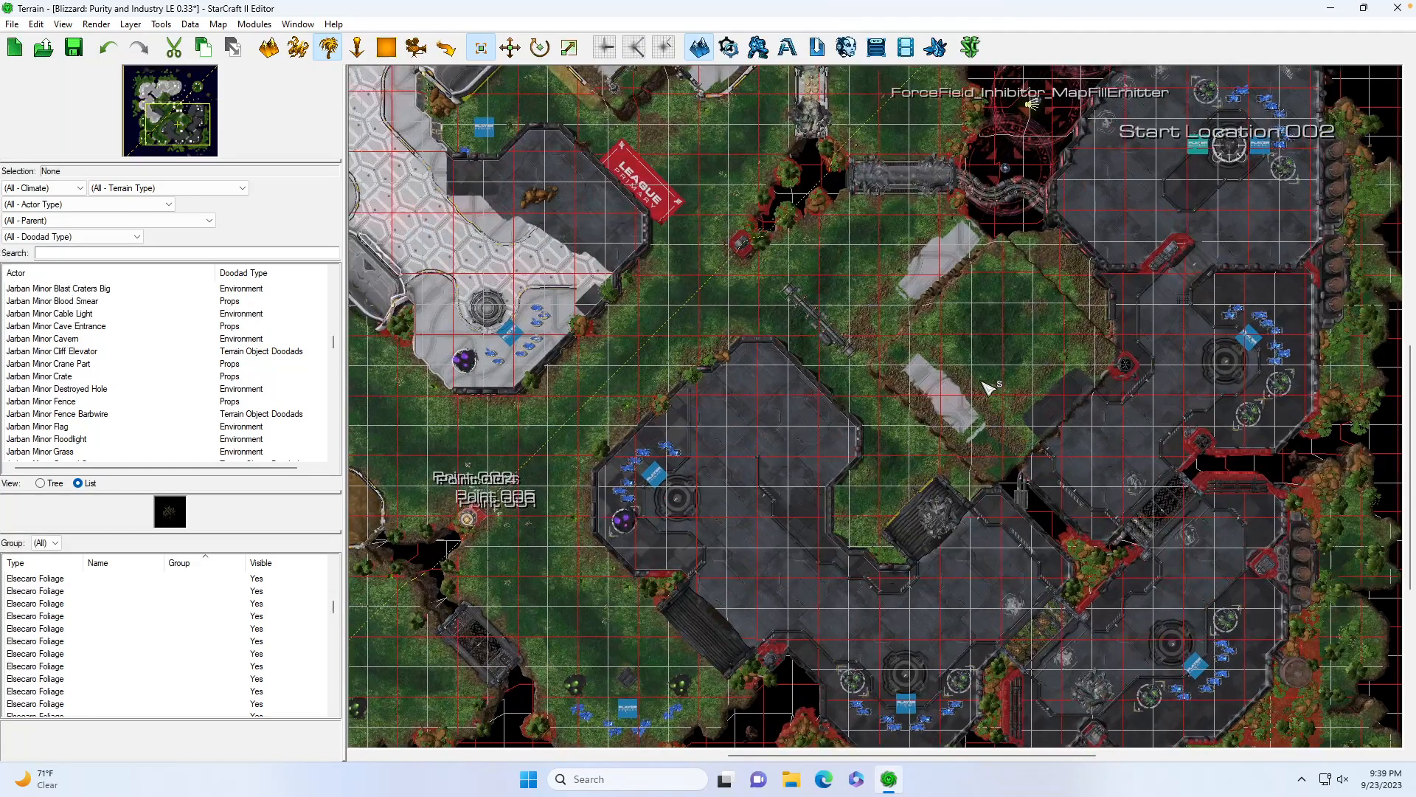
# Delete the Aiur Rock Cliff Jungle doodads along the eastern grass base's northwestern edge
pyautogui.scroll(2, 1044, 396)
pyautogui.scroll(-2, 1044, 396)
pyautogui.click(196, 112)
pyautogui.moveTo(195, 112); pyautogui.dragTo(192, 107)
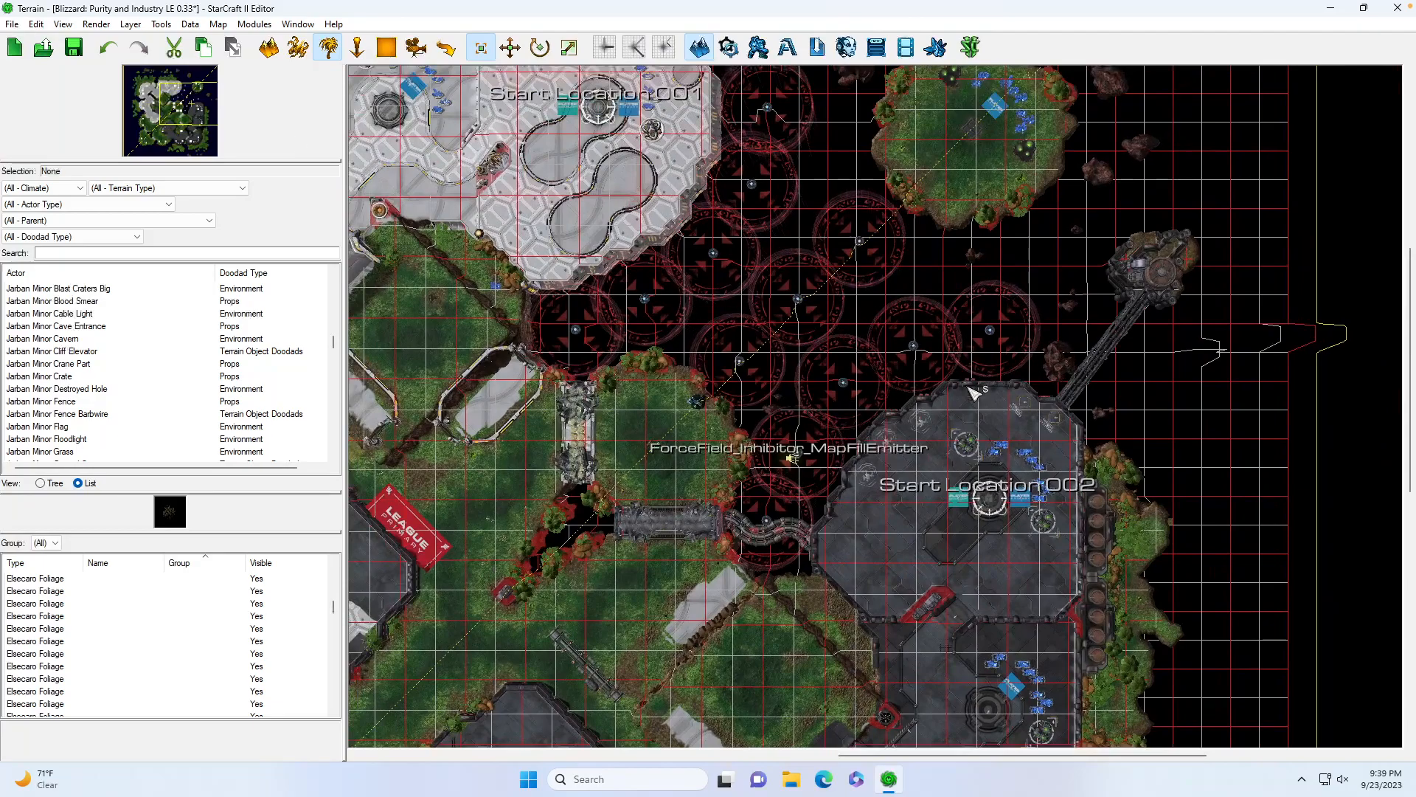
pyautogui.click(183, 122)
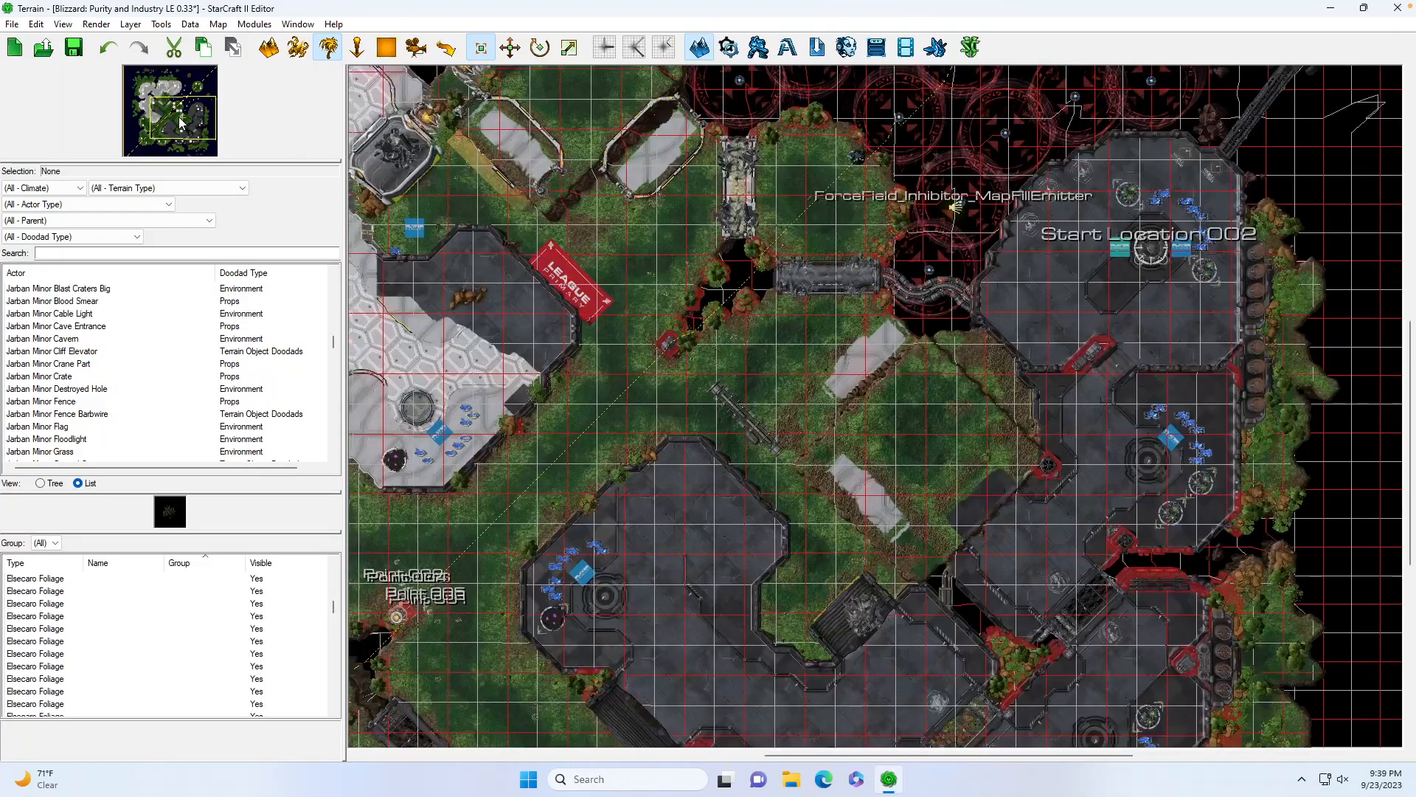
pyautogui.scroll(3, 746, 435)
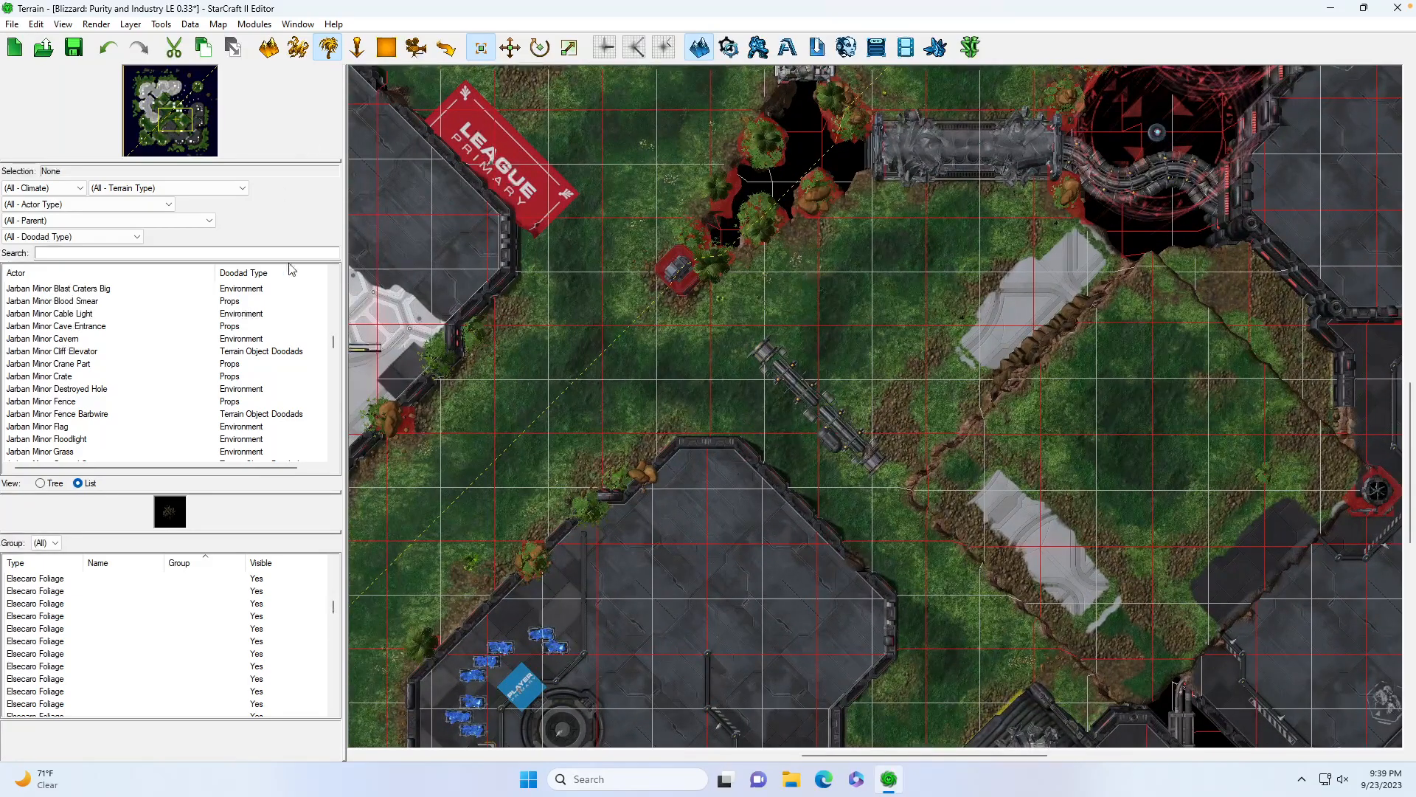
pyautogui.click(203, 558)
pyautogui.click(321, 639)
pyautogui.moveTo(989, 348); pyautogui.dragTo(1059, 398)
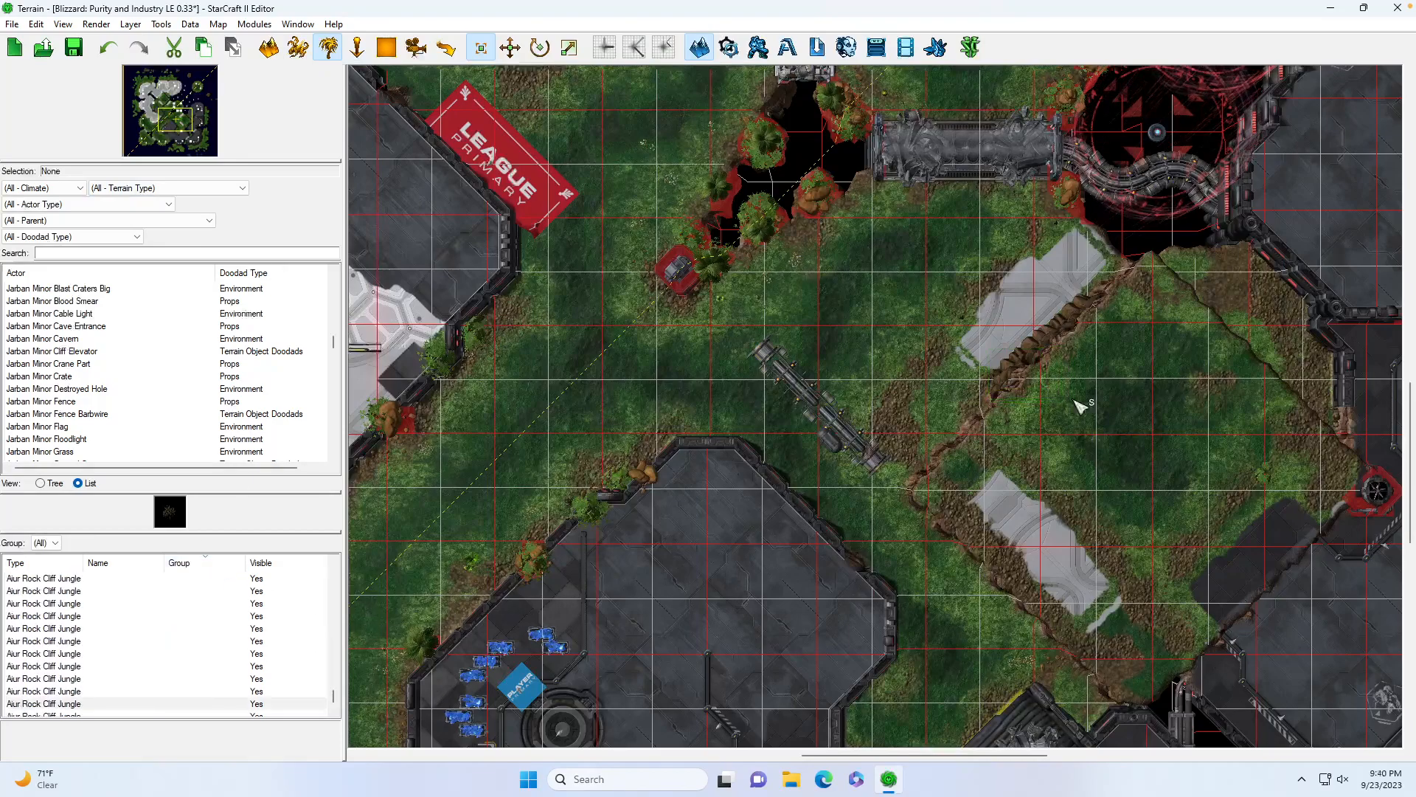
pyautogui.press('Delete')
# Move the long grey pipe doodad from the grass west of the eastern base south onto the dark platform
pyautogui.scroll(1, 1143, 382)
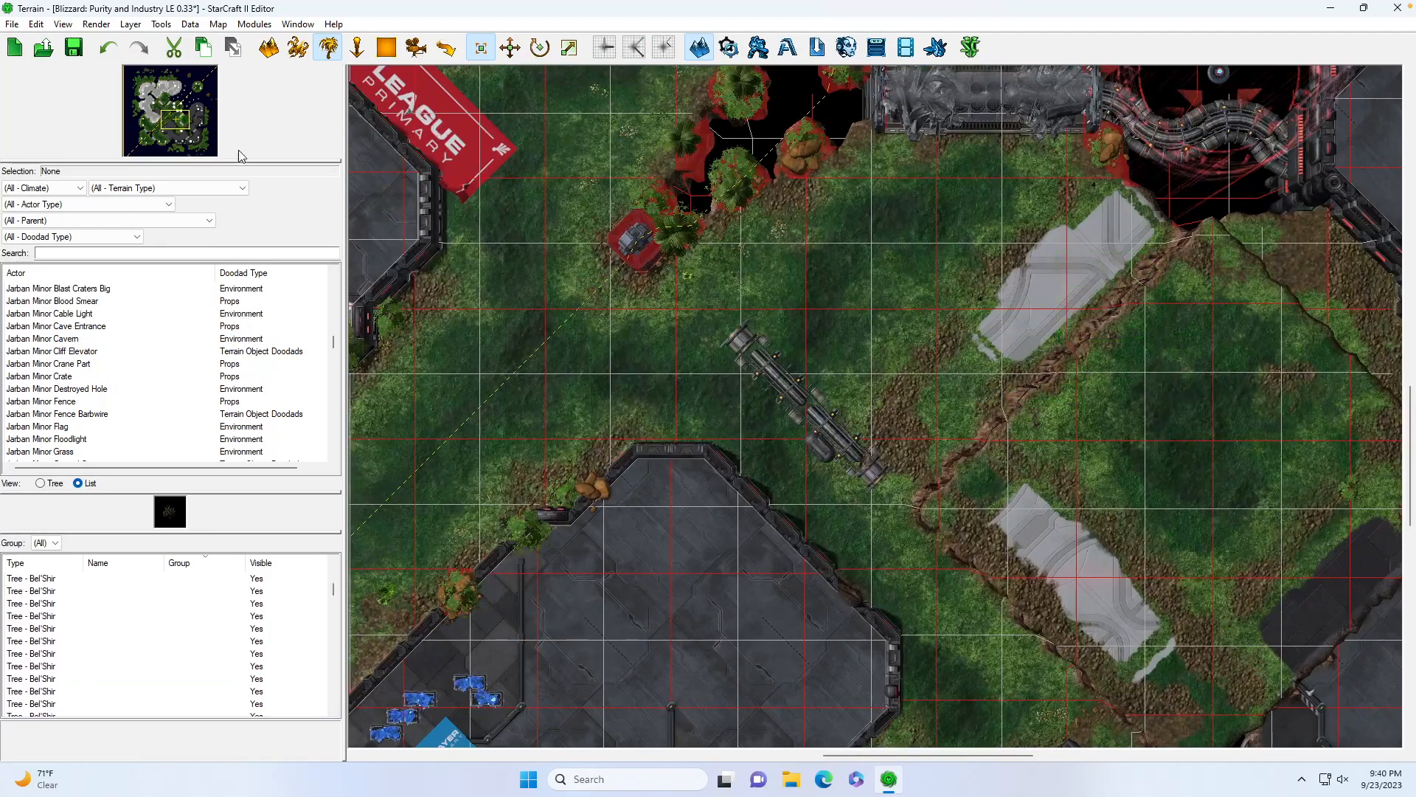
pyautogui.click(181, 127)
pyautogui.moveTo(638, 190); pyautogui.dragTo(555, 426)
# Add a ramp across the dark patch at the grass base's southeastern edge with the size 5.50 diamond Add Ramp brush
pyautogui.moveTo(181, 141); pyautogui.dragTo(188, 126)
pyautogui.press('t')
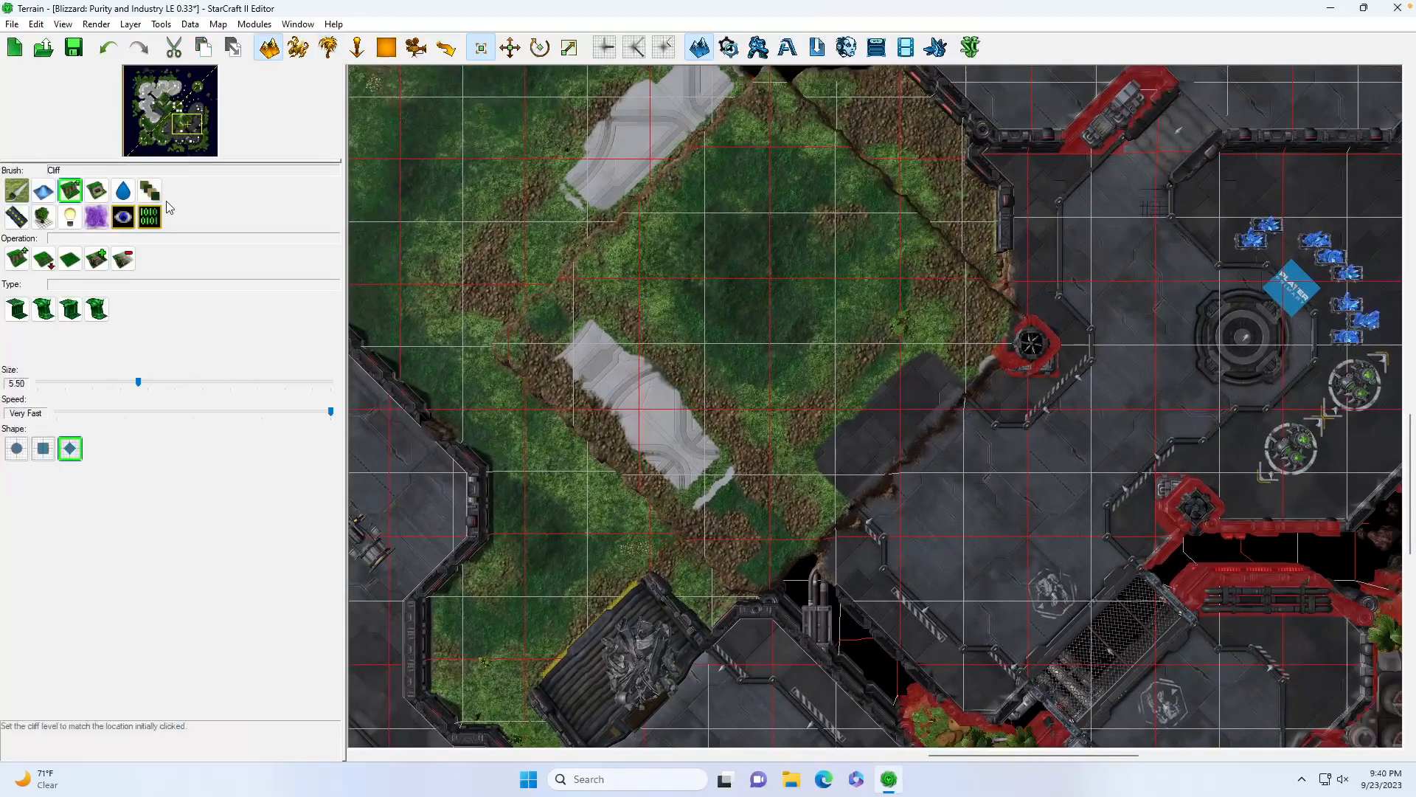
pyautogui.click(96, 259)
pyautogui.click(895, 452)
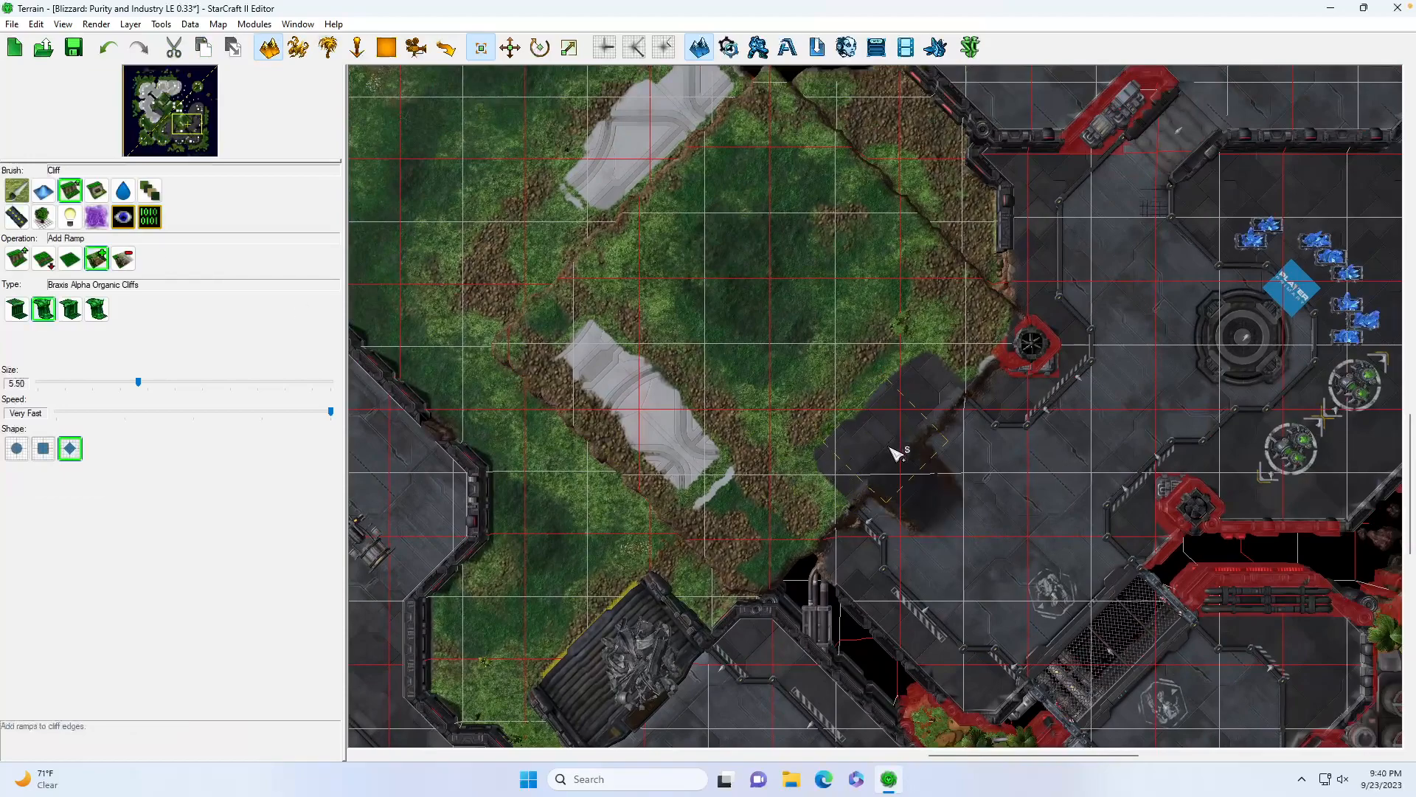
pyautogui.click(913, 452)
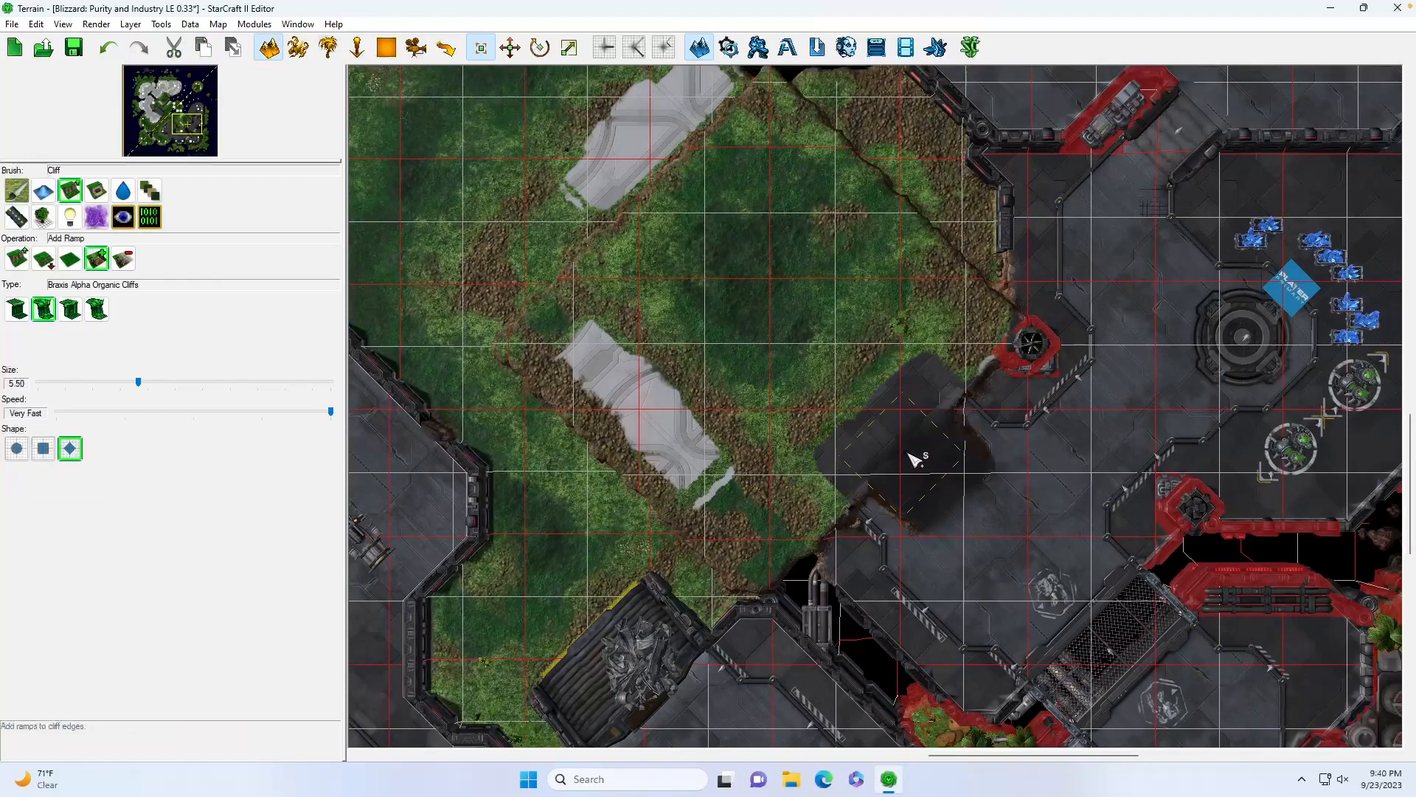
pyautogui.click(942, 433)
pyautogui.click(885, 495)
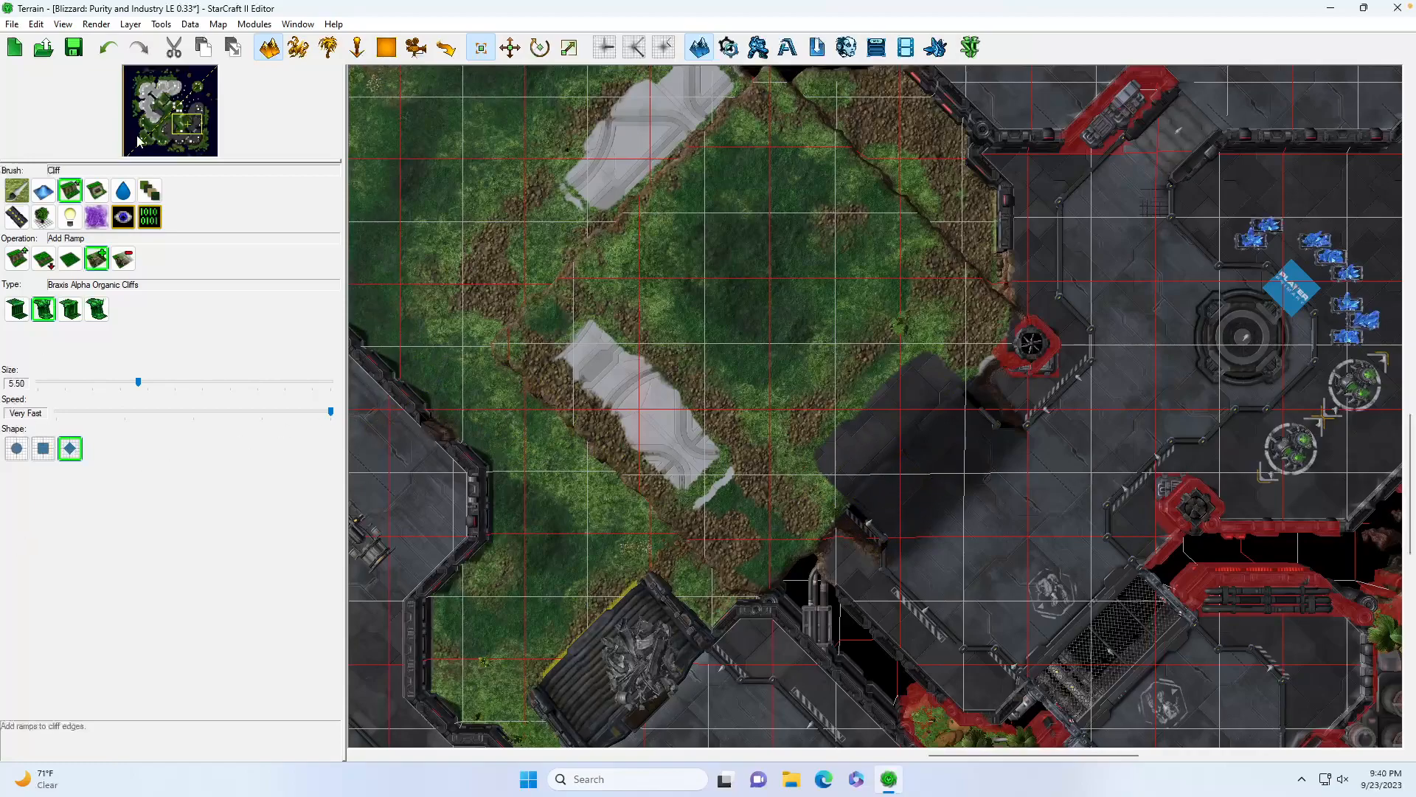
# Copy the Tarsonis Ramp Stairs from the southwestern ramp to the grass base's southeastern ramp, rotating them to line up with it
pyautogui.moveTo(166, 138); pyautogui.dragTo(171, 136)
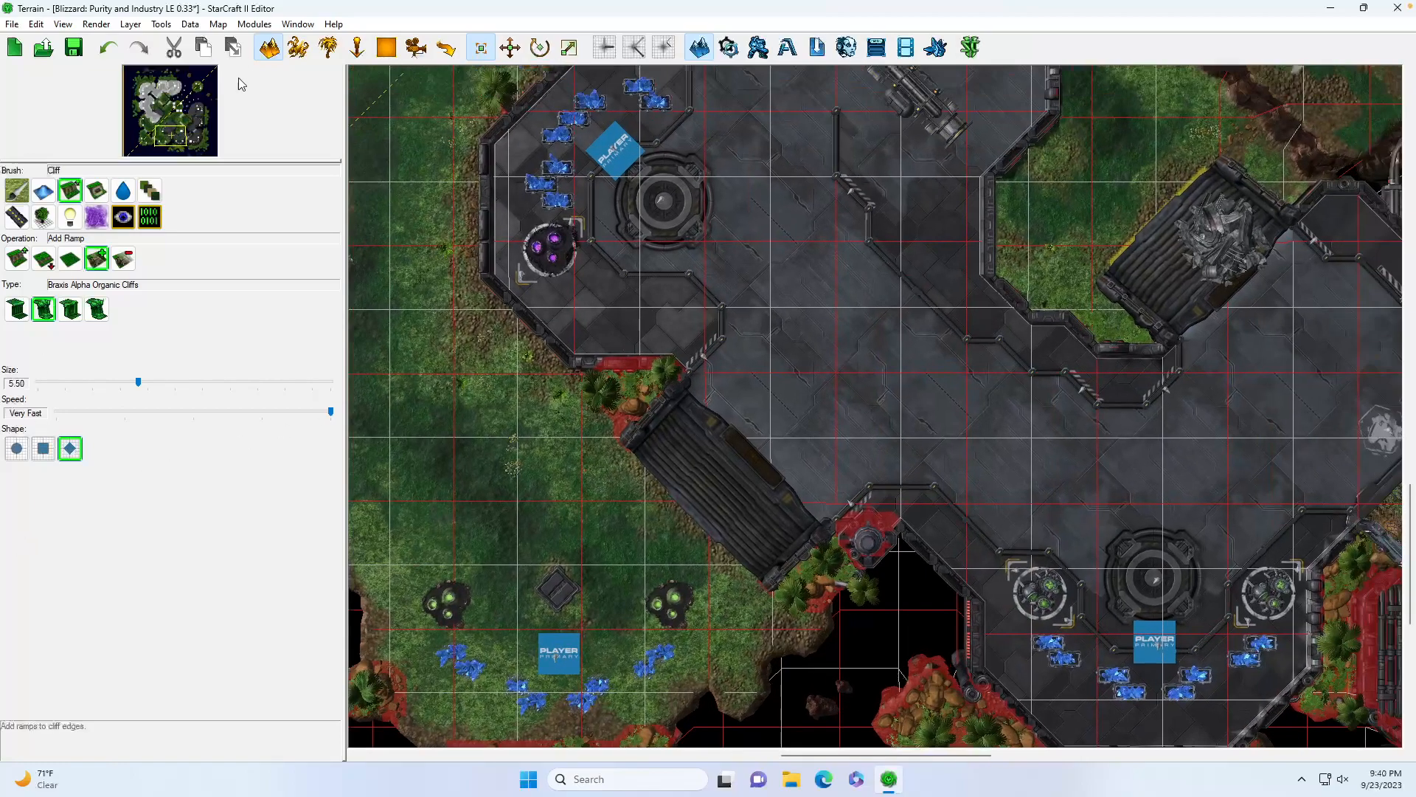
pyautogui.click(329, 48)
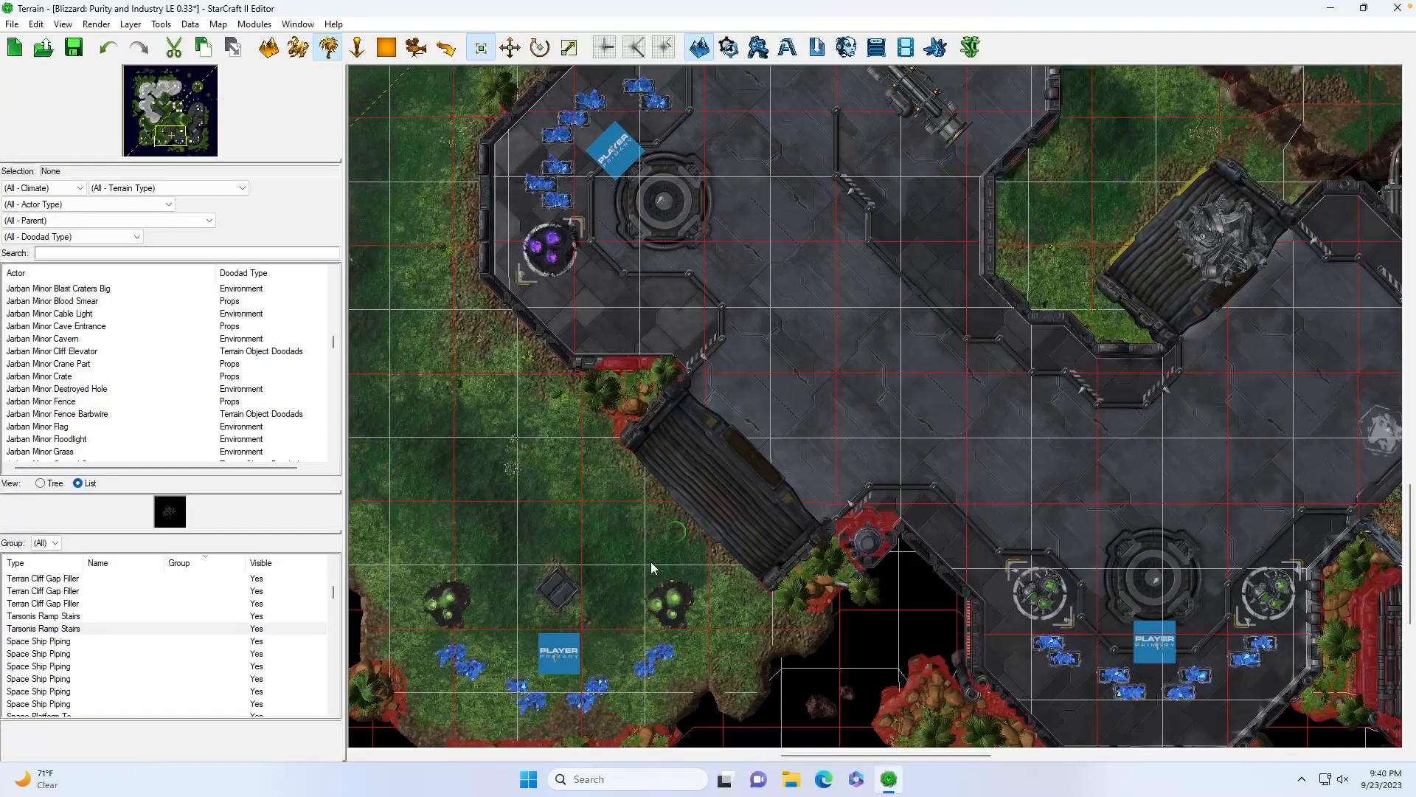
pyautogui.moveTo(187, 134); pyautogui.dragTo(189, 133)
pyautogui.hotkey('ctrl', 'v')
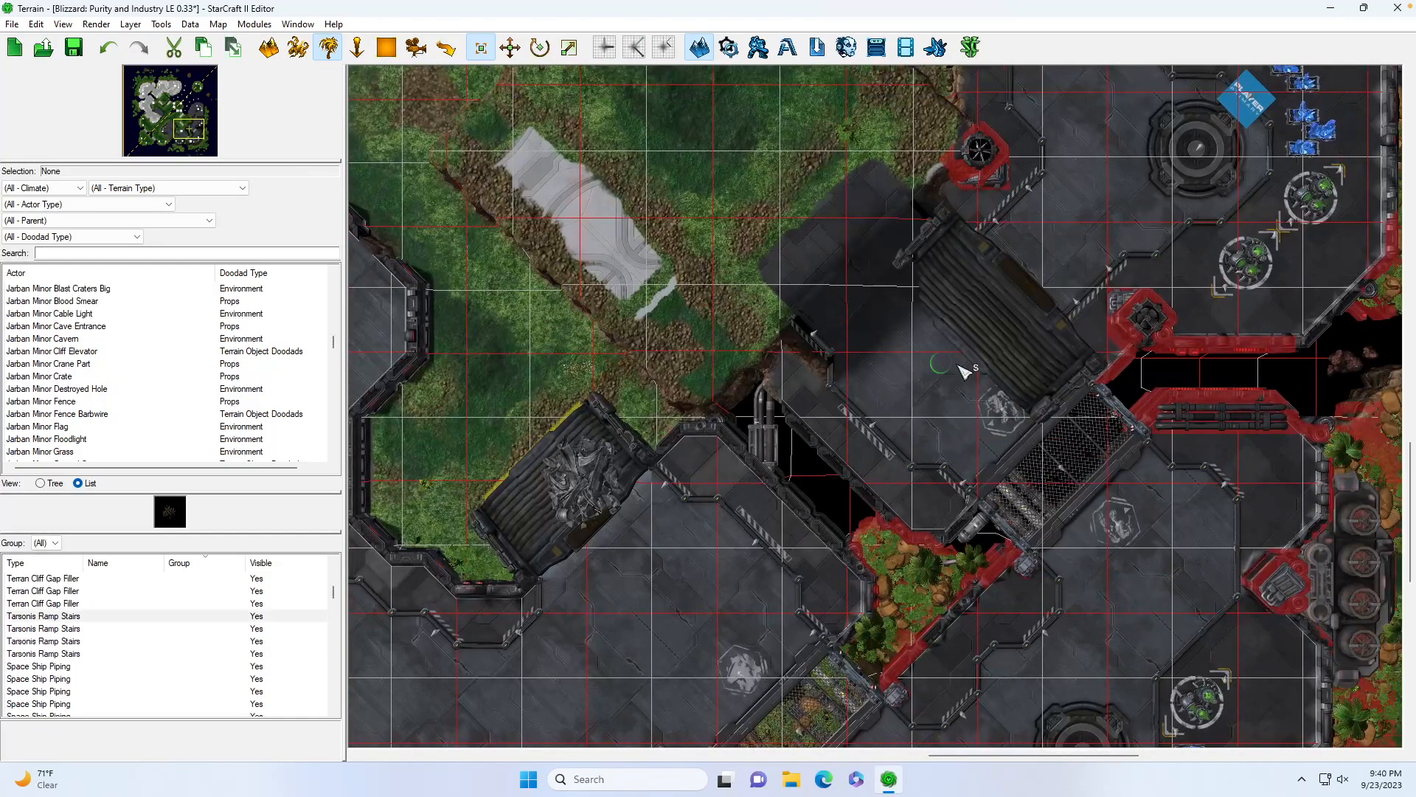
pyautogui.doubleClick(964, 371)
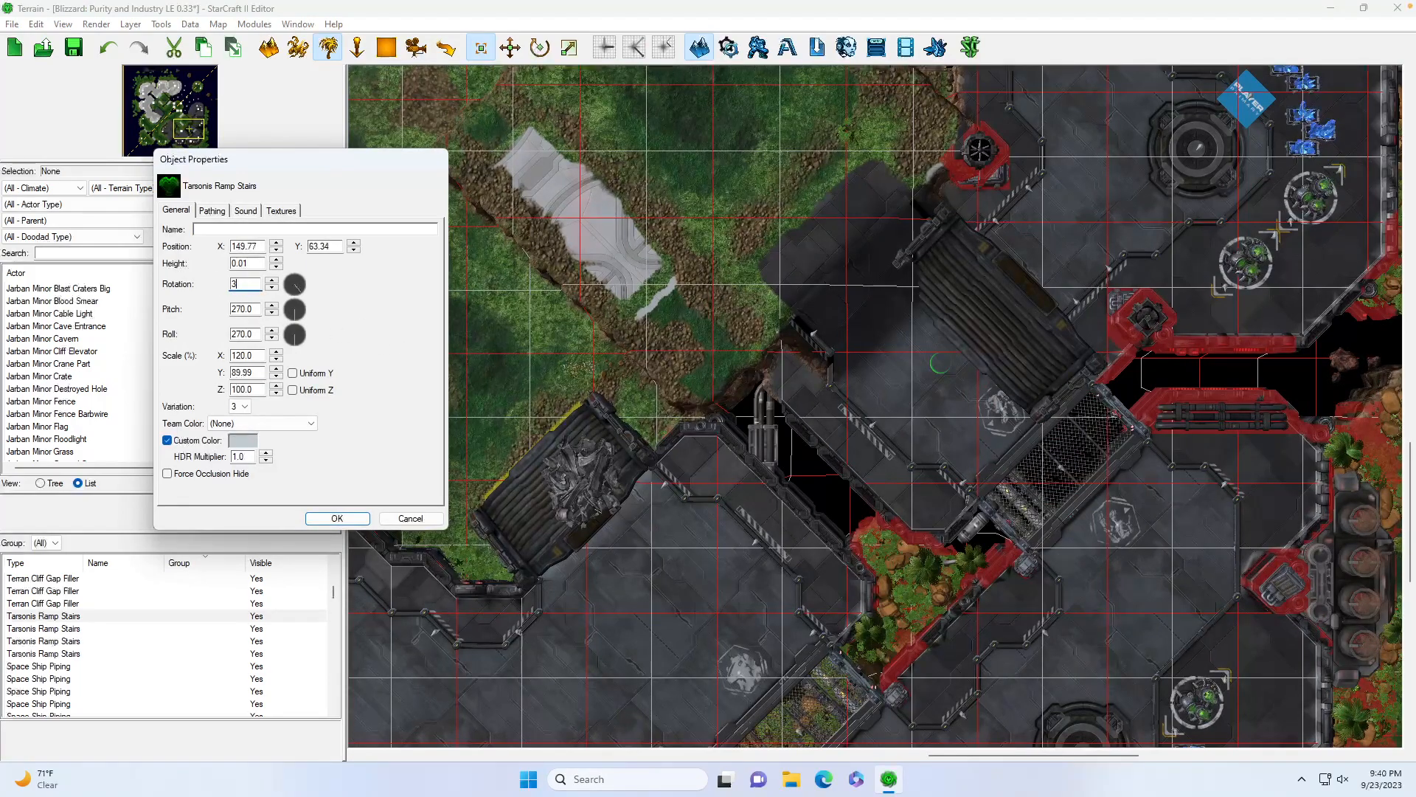
pyautogui.press('Return')
pyautogui.moveTo(891, 313); pyautogui.dragTo(856, 289)
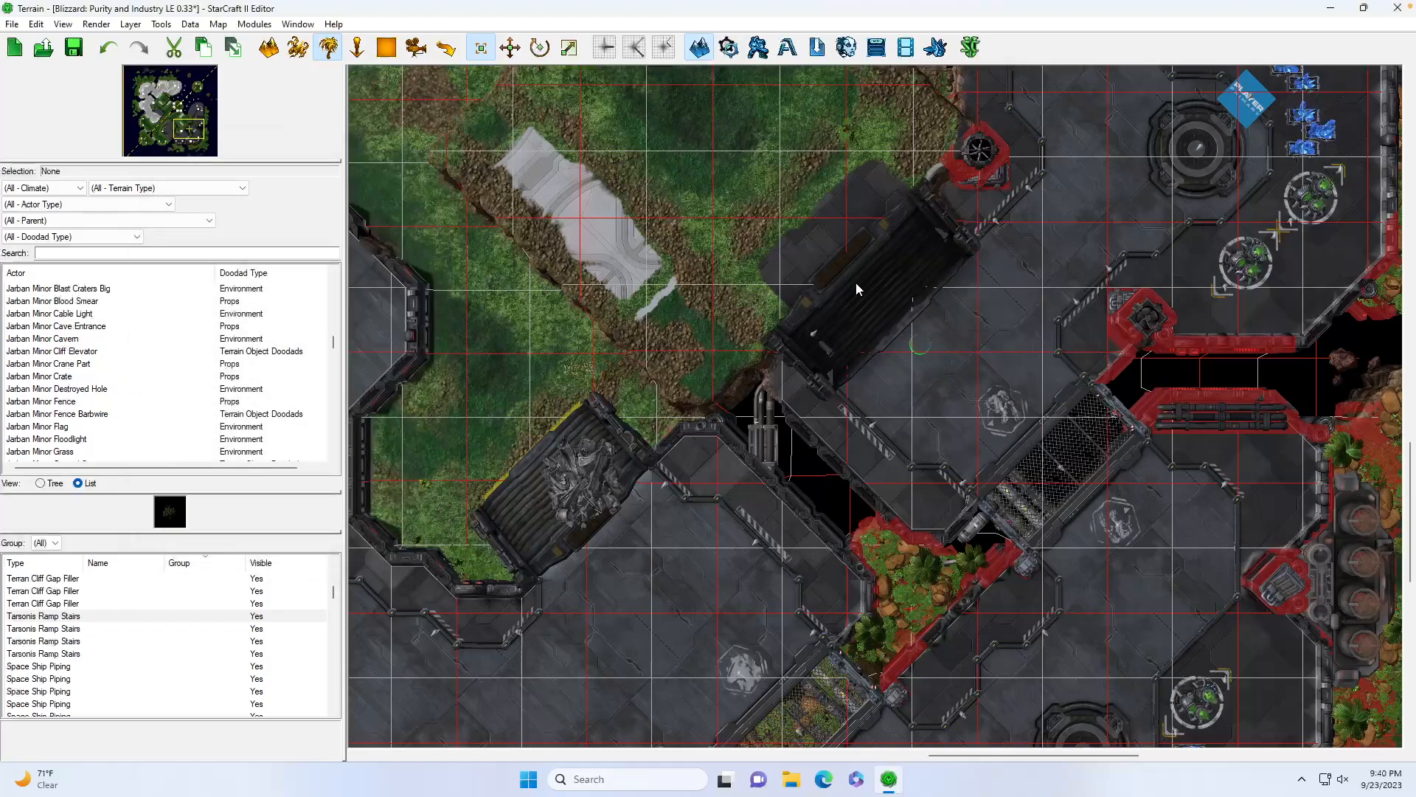
# Paint the strip along the grass base's northeastern edge with the size 5.50 diamond Same Level Cliff brush, type CybrossCliff0
pyautogui.moveTo(193, 133); pyautogui.dragTo(186, 129)
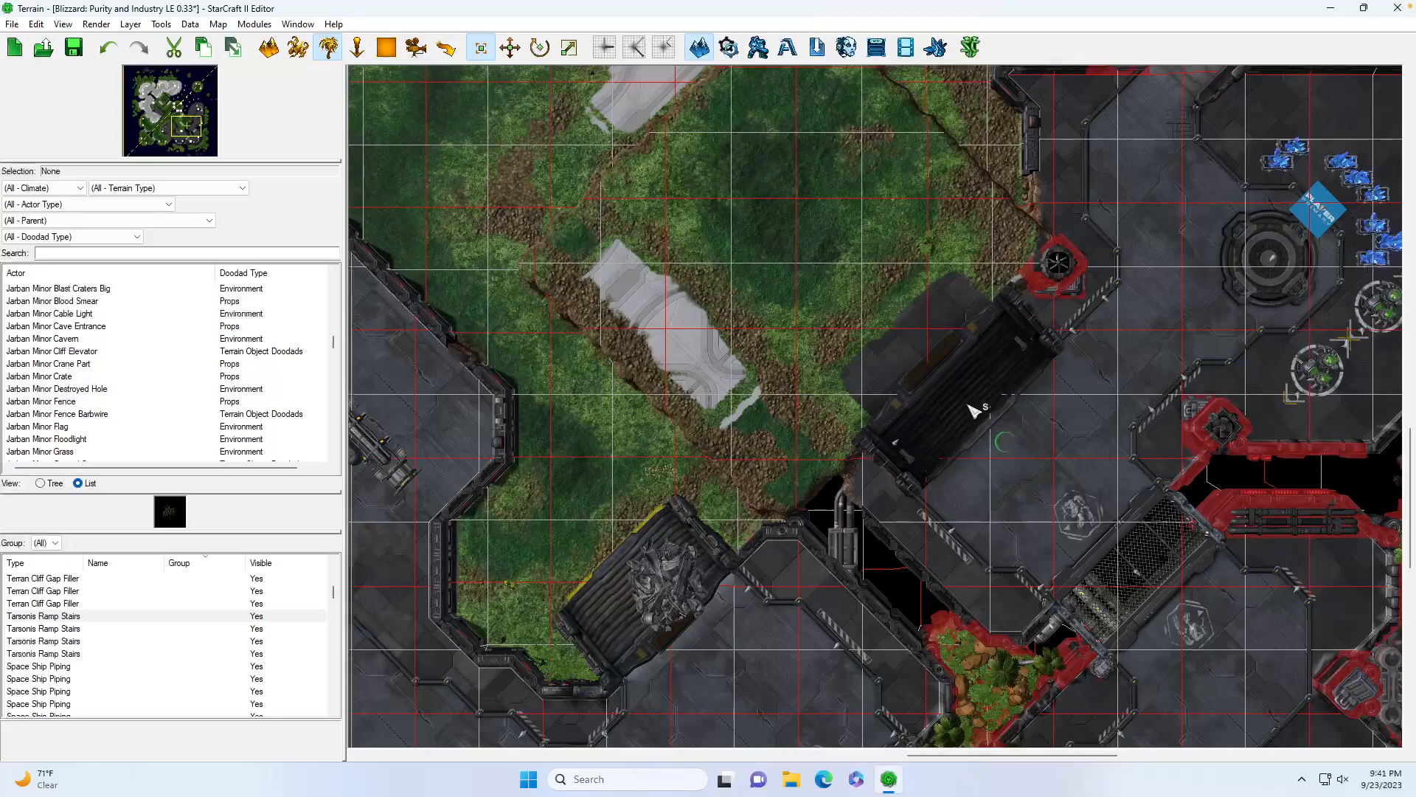
pyautogui.scroll(3, 1027, 480)
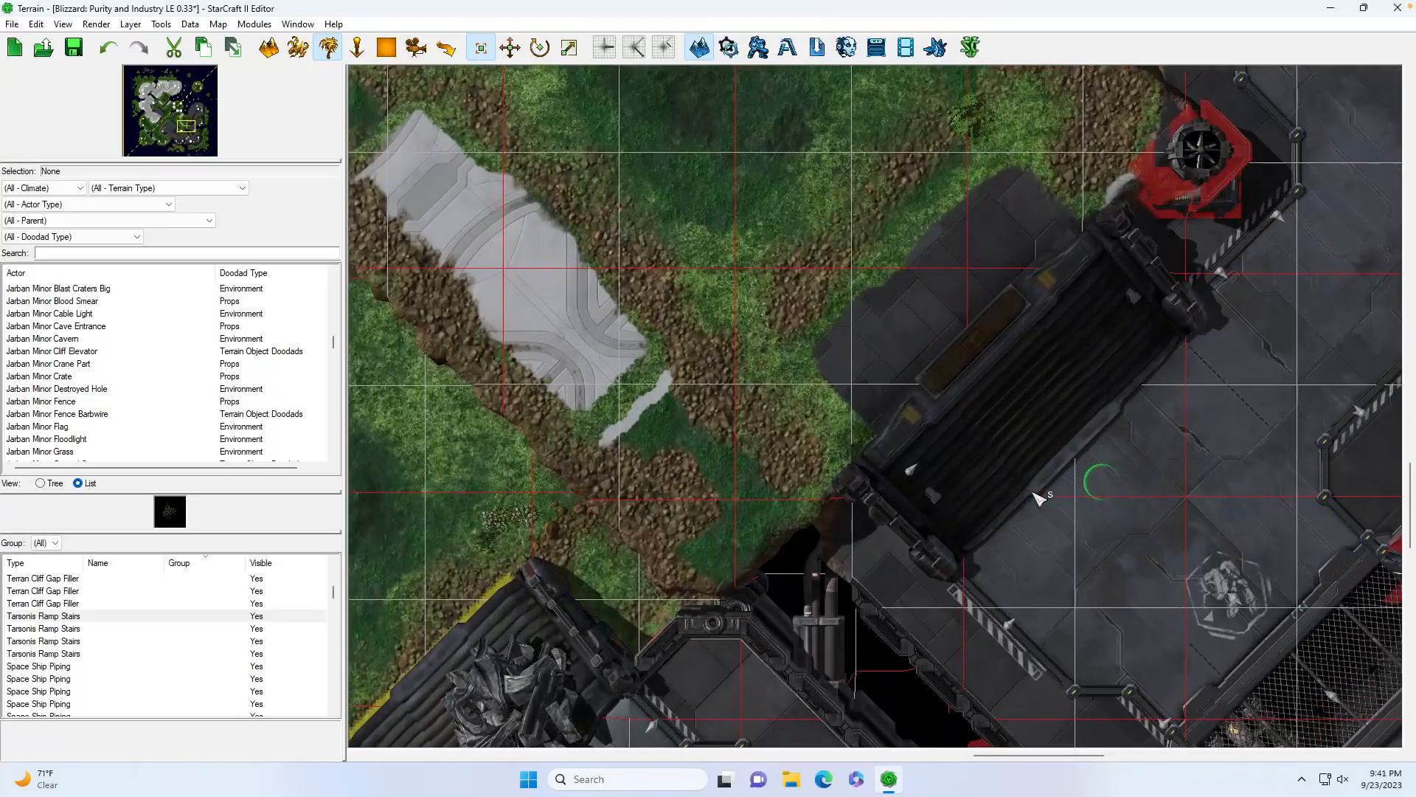
pyautogui.scroll(-3, 854, 386)
pyautogui.click(178, 125)
pyautogui.click(174, 123)
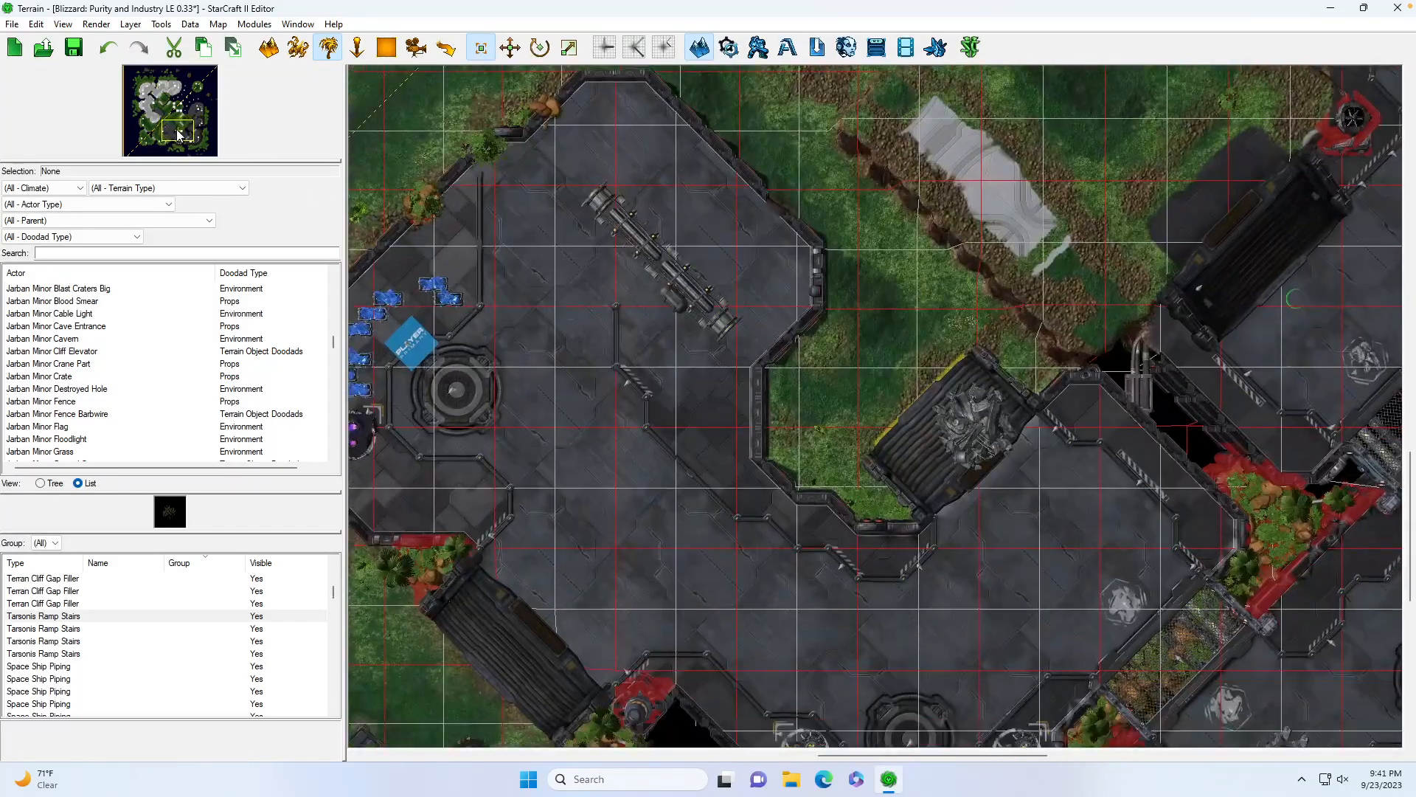
pyautogui.moveTo(174, 127); pyautogui.dragTo(189, 121)
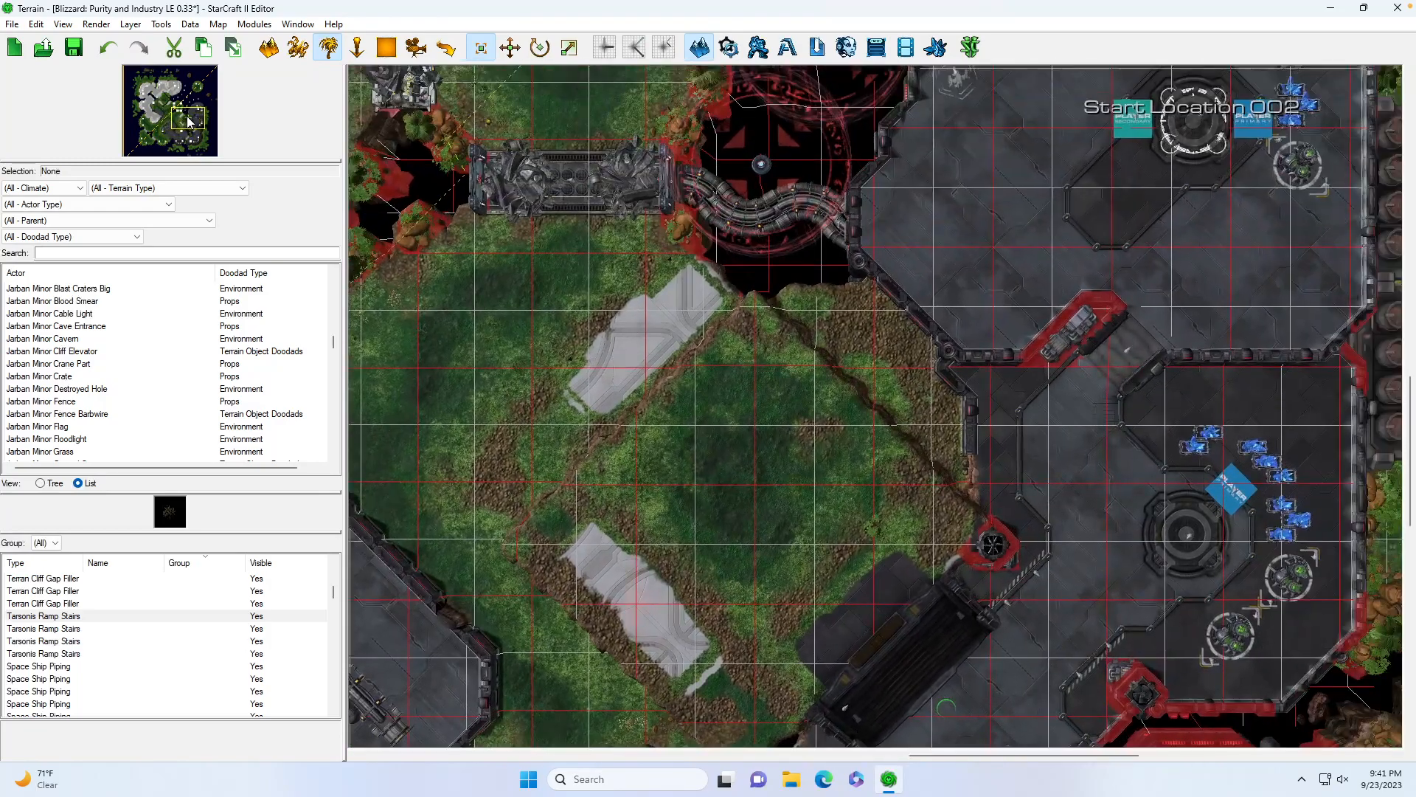
pyautogui.click(269, 50)
pyautogui.click(70, 259)
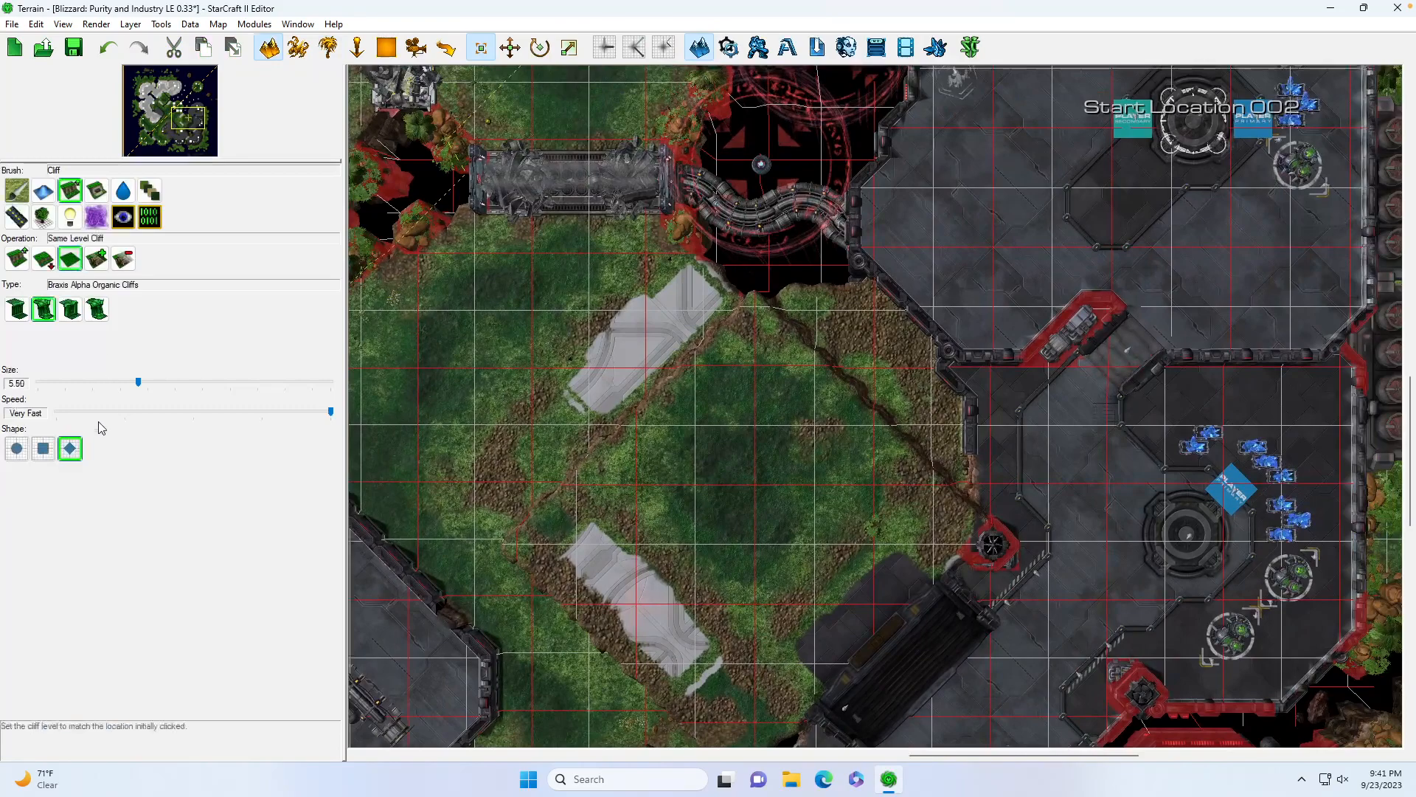
pyautogui.click(17, 309)
pyautogui.moveTo(870, 301)
pyautogui.mouseDown()
pyautogui.moveTo(831, 308)
pyautogui.moveTo(871, 342)
pyautogui.moveTo(897, 338)
pyautogui.moveTo(903, 384)
pyautogui.moveTo(922, 418)
pyautogui.moveTo(933, 413)
pyautogui.mouseUp()
# Finish the chasm northeast of the grass base with Korhal Platform Ex2 cliffs, using a size 2.00 diamond Same Level Cliff brush
pyautogui.click(71, 309)
pyautogui.click(92, 380)
pyautogui.moveTo(74, 382); pyautogui.dragTo(74, 382)
pyautogui.moveTo(937, 422); pyautogui.dragTo(960, 478)
pyautogui.scroll(1, 865, 383)
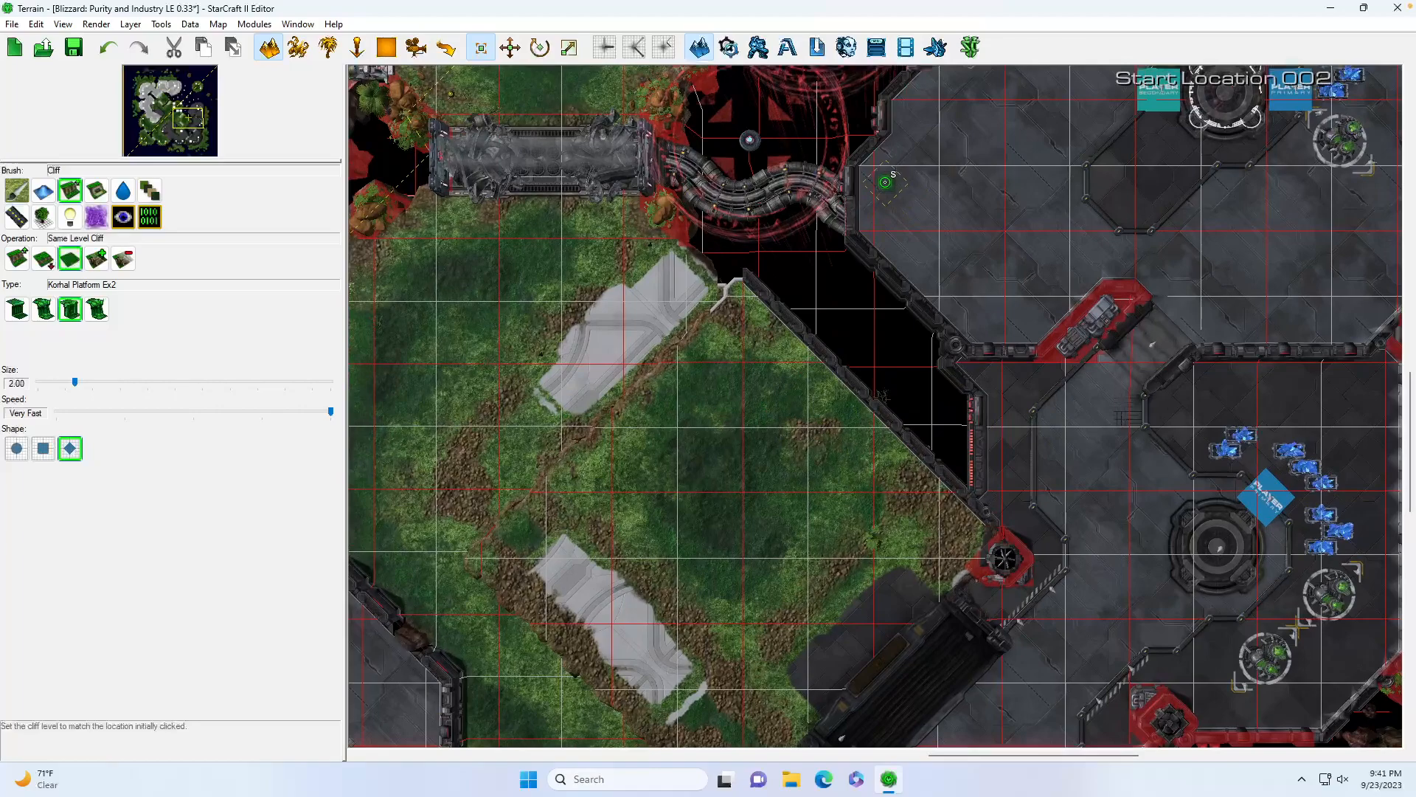
# Change the cliffs around the whole grass base to the CybrossCliff0 type with a size 4.50 diamond Same Level Cliff brush
pyautogui.moveTo(193, 131); pyautogui.dragTo(183, 126)
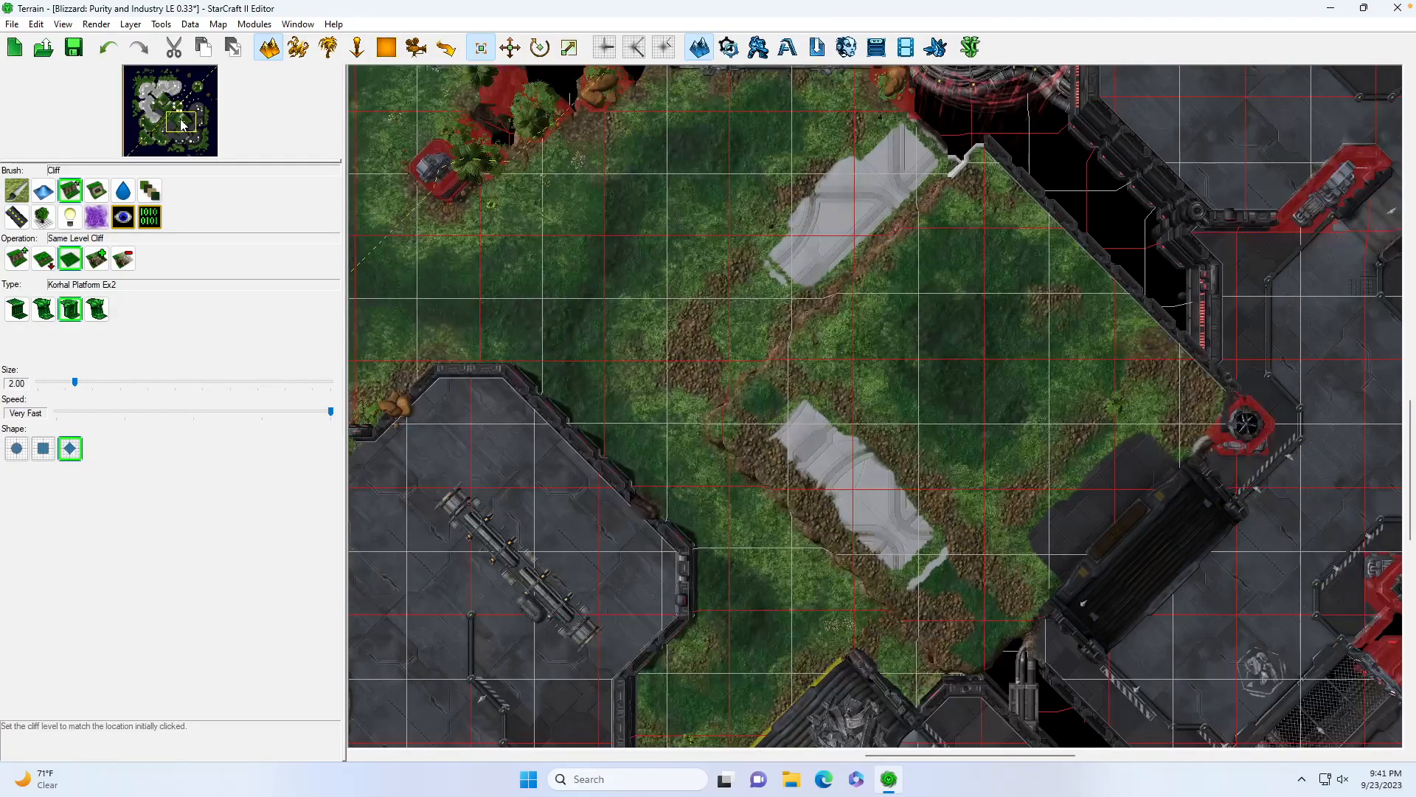
pyautogui.click(42, 316)
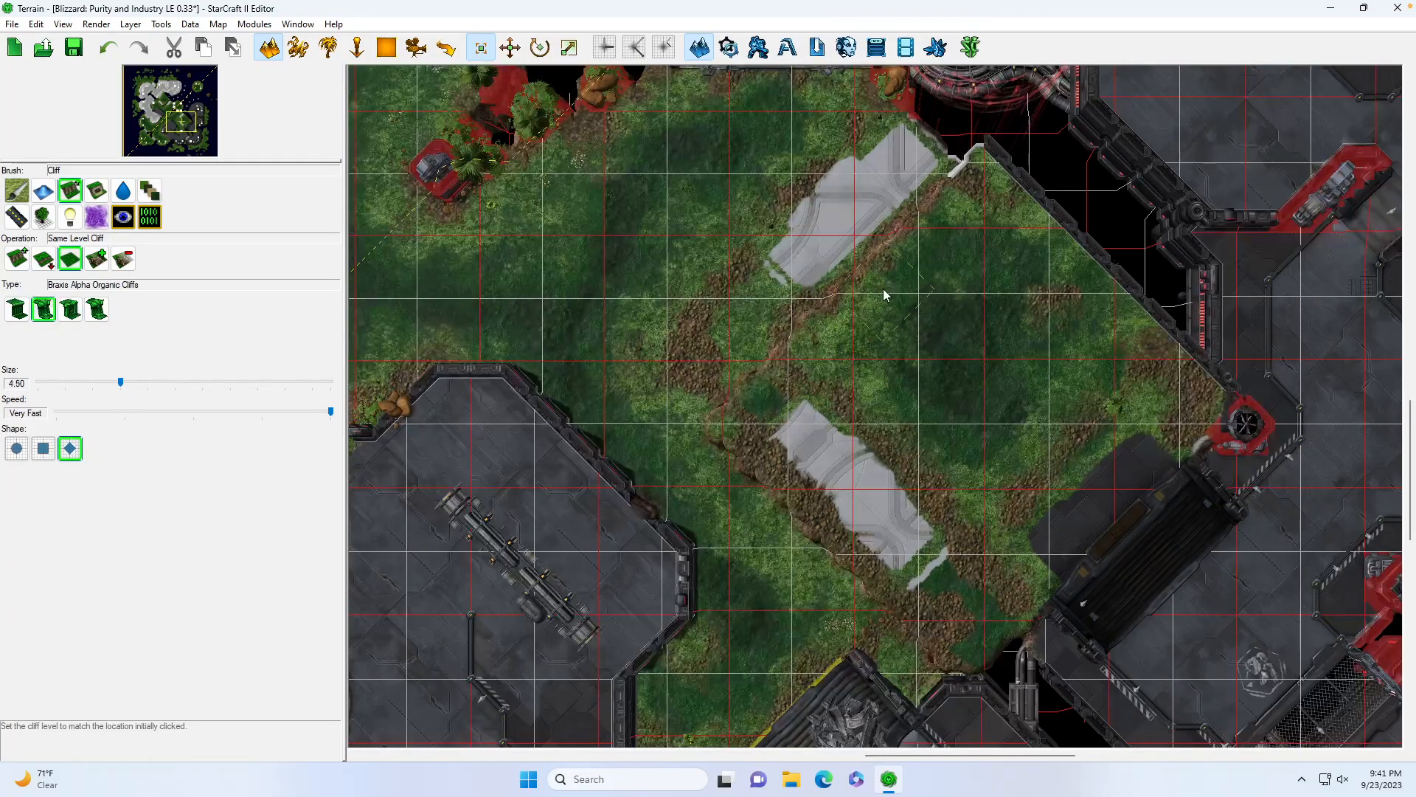
pyautogui.click(69, 310)
pyautogui.click(961, 222)
pyautogui.click(18, 311)
pyautogui.moveTo(950, 270)
pyautogui.mouseDown()
pyautogui.moveTo(963, 225)
pyautogui.moveTo(778, 424)
pyautogui.moveTo(908, 590)
pyautogui.moveTo(944, 612)
pyautogui.moveTo(989, 604)
pyautogui.moveTo(1032, 554)
pyautogui.moveTo(1128, 516)
pyautogui.moveTo(1167, 410)
pyautogui.moveTo(1145, 380)
pyautogui.moveTo(1152, 310)
pyautogui.moveTo(1086, 243)
pyautogui.moveTo(1009, 245)
pyautogui.moveTo(996, 190)
pyautogui.moveTo(950, 231)
pyautogui.mouseUp()
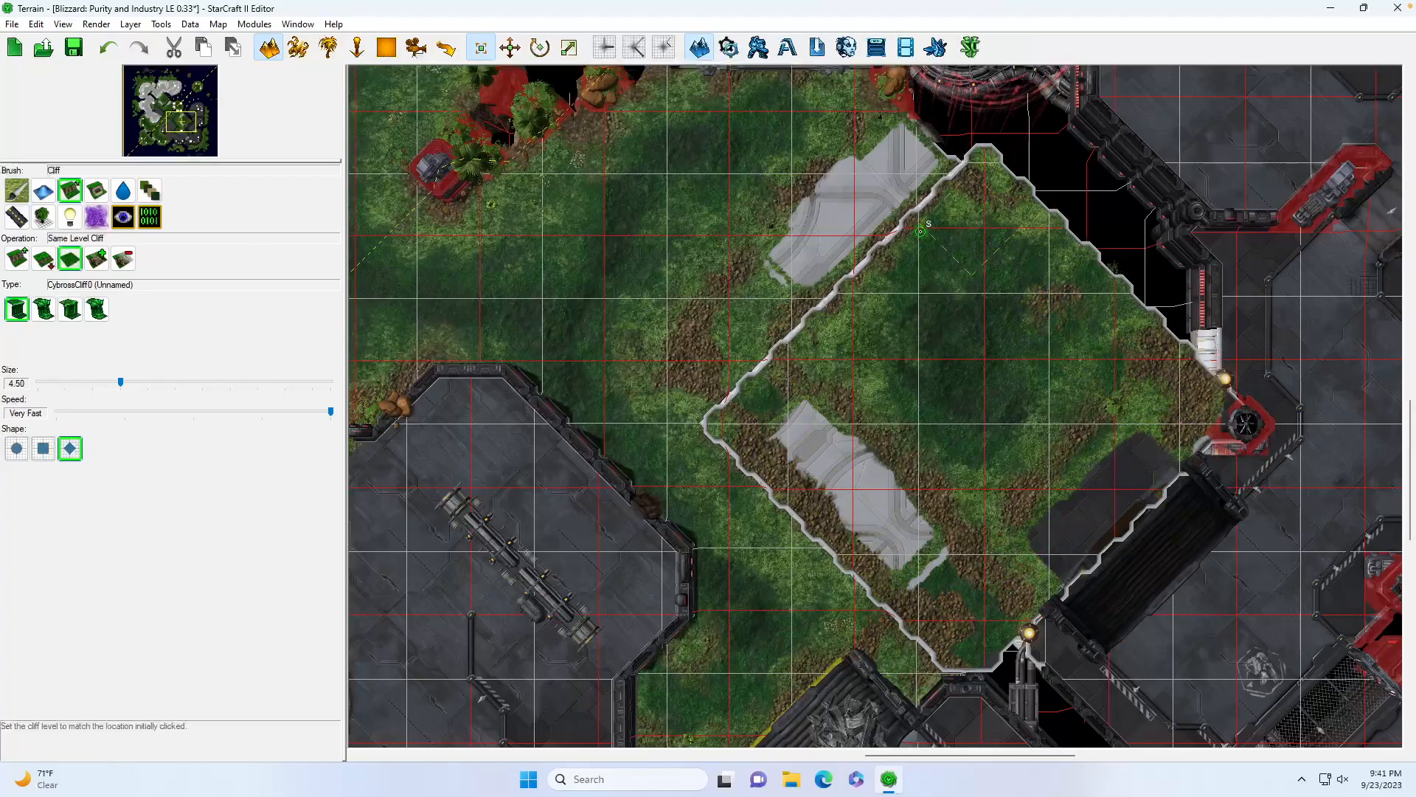
# Repaint the dark platform's edge just south of the new stairs as Korhal Platform Ex2 with the size 4.50 diamond Same Level Cliff brush
pyautogui.moveTo(189, 123); pyautogui.dragTo(190, 131)
pyautogui.click(43, 309)
pyautogui.click(863, 438)
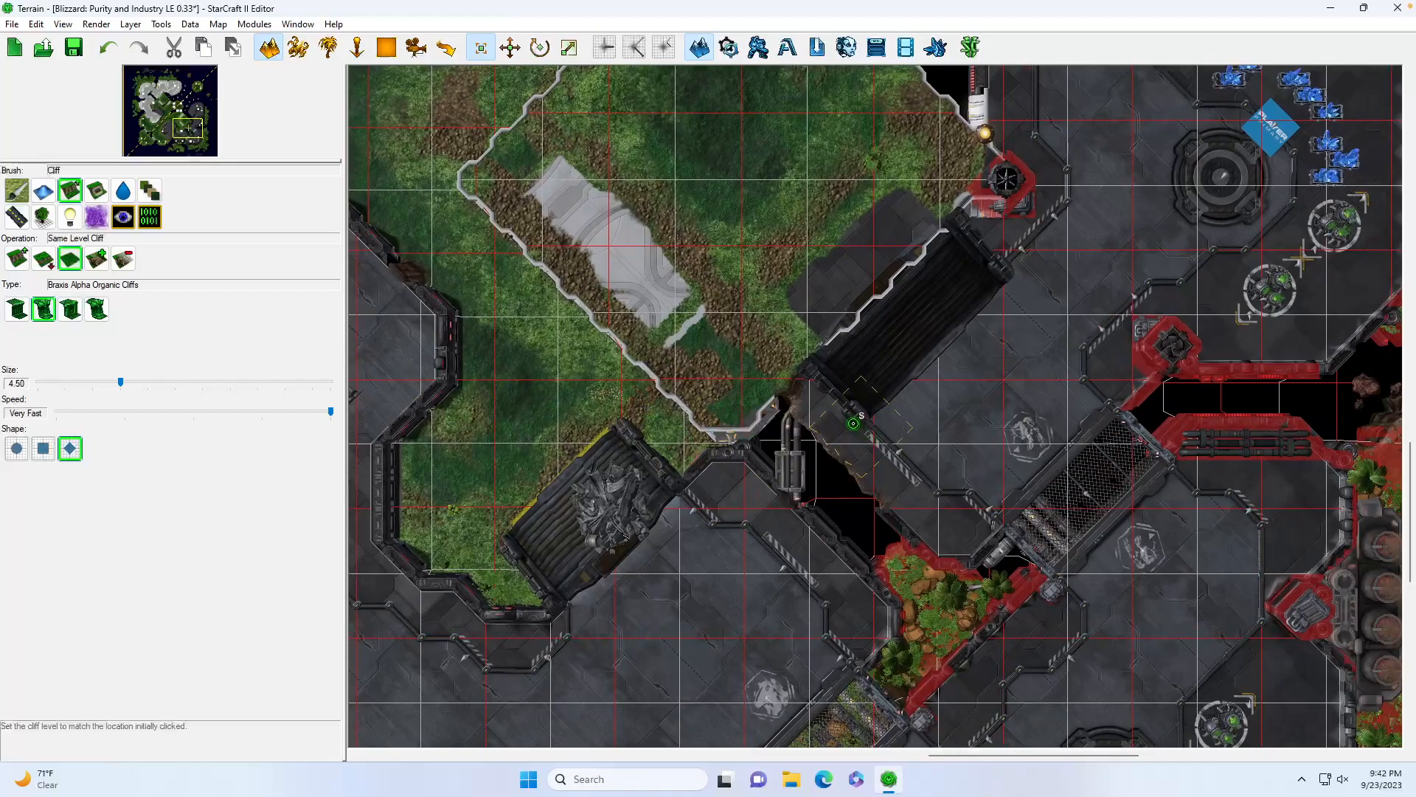
pyautogui.click(19, 310)
pyautogui.click(903, 442)
pyautogui.click(70, 309)
pyautogui.click(875, 437)
pyautogui.moveTo(875, 436); pyautogui.dragTo(853, 425)
pyautogui.click(190, 127)
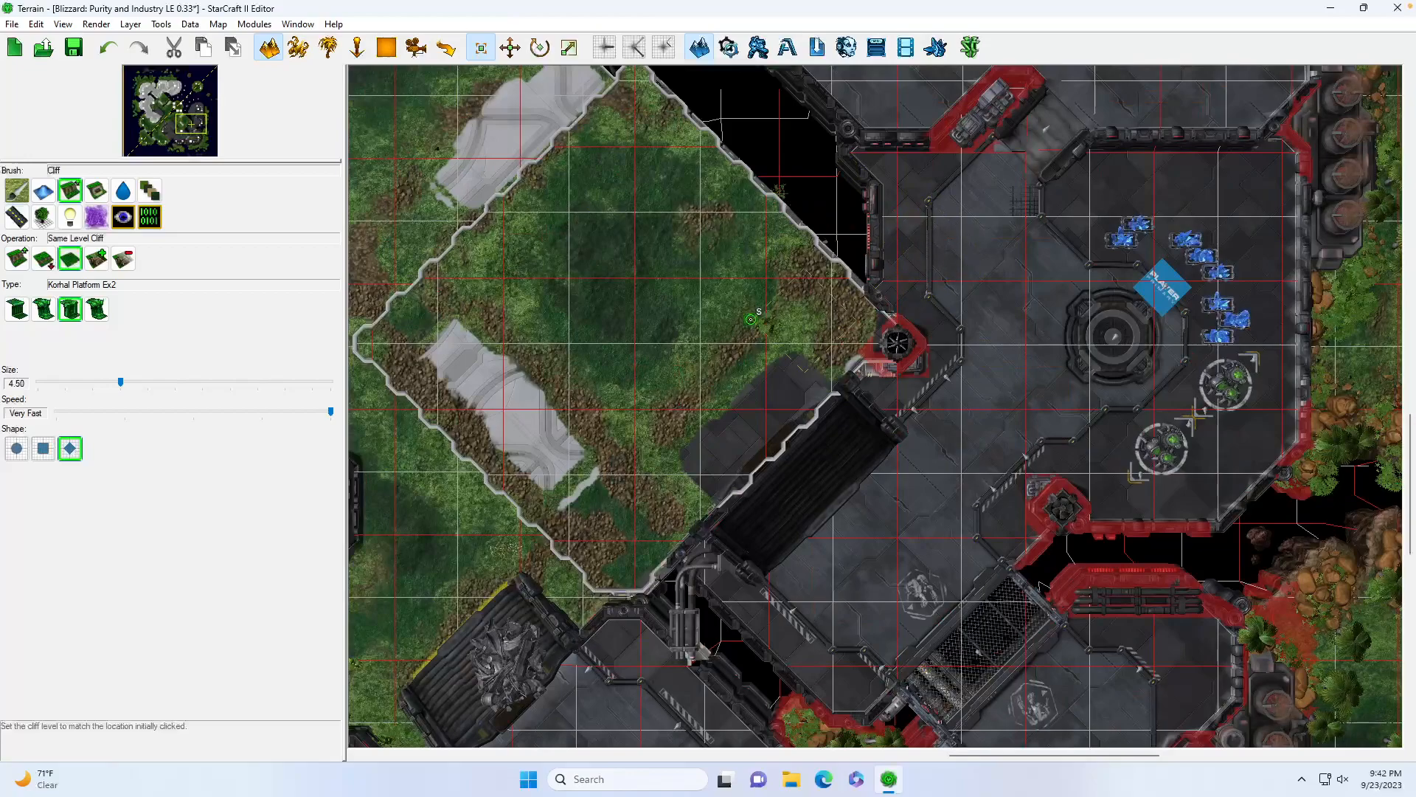
pyautogui.scroll(2, 945, 426)
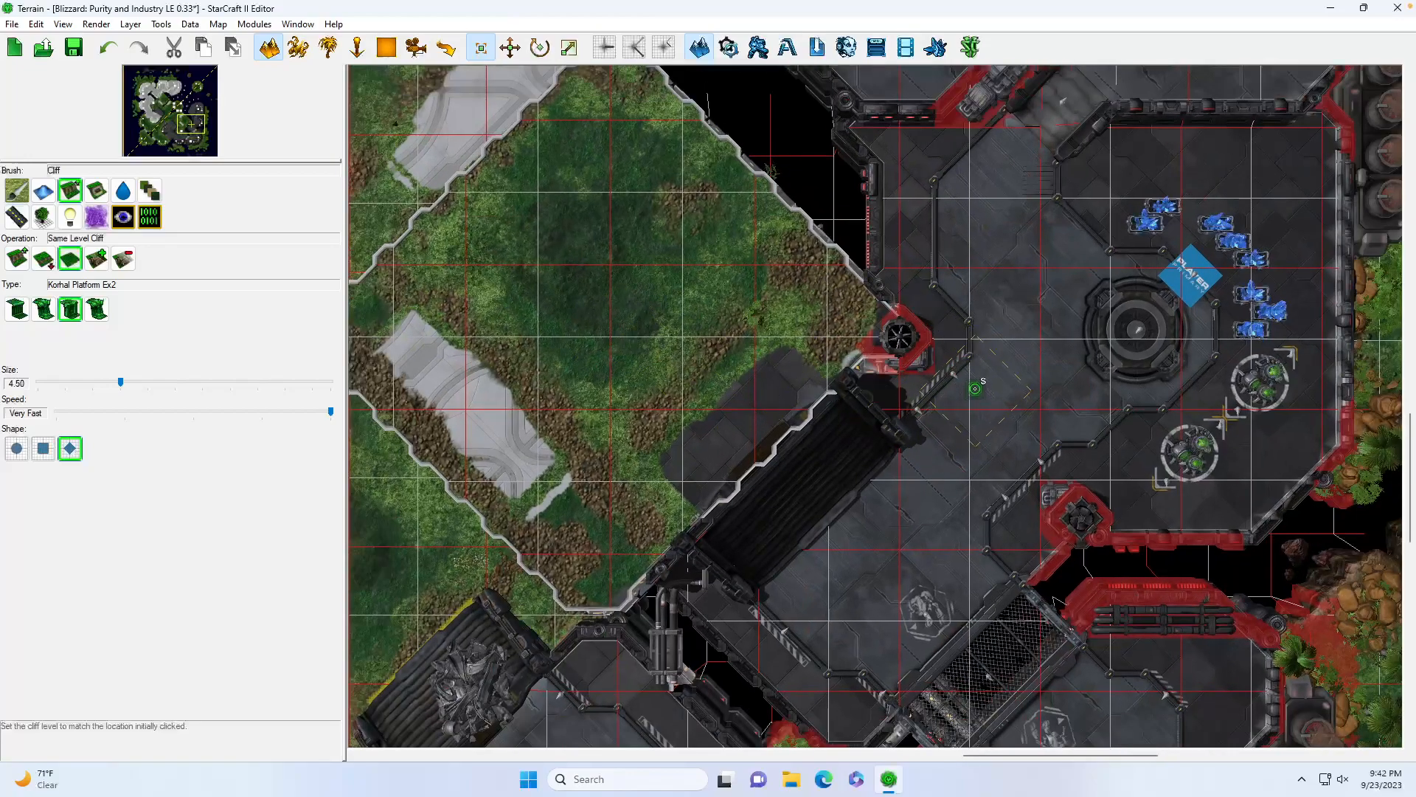
# Square off the grass plateau's west corner with Same Level Cliff, using a size 4.50 square brush and the CybrossCliff0 type
pyautogui.moveTo(173, 131); pyautogui.dragTo(160, 106)
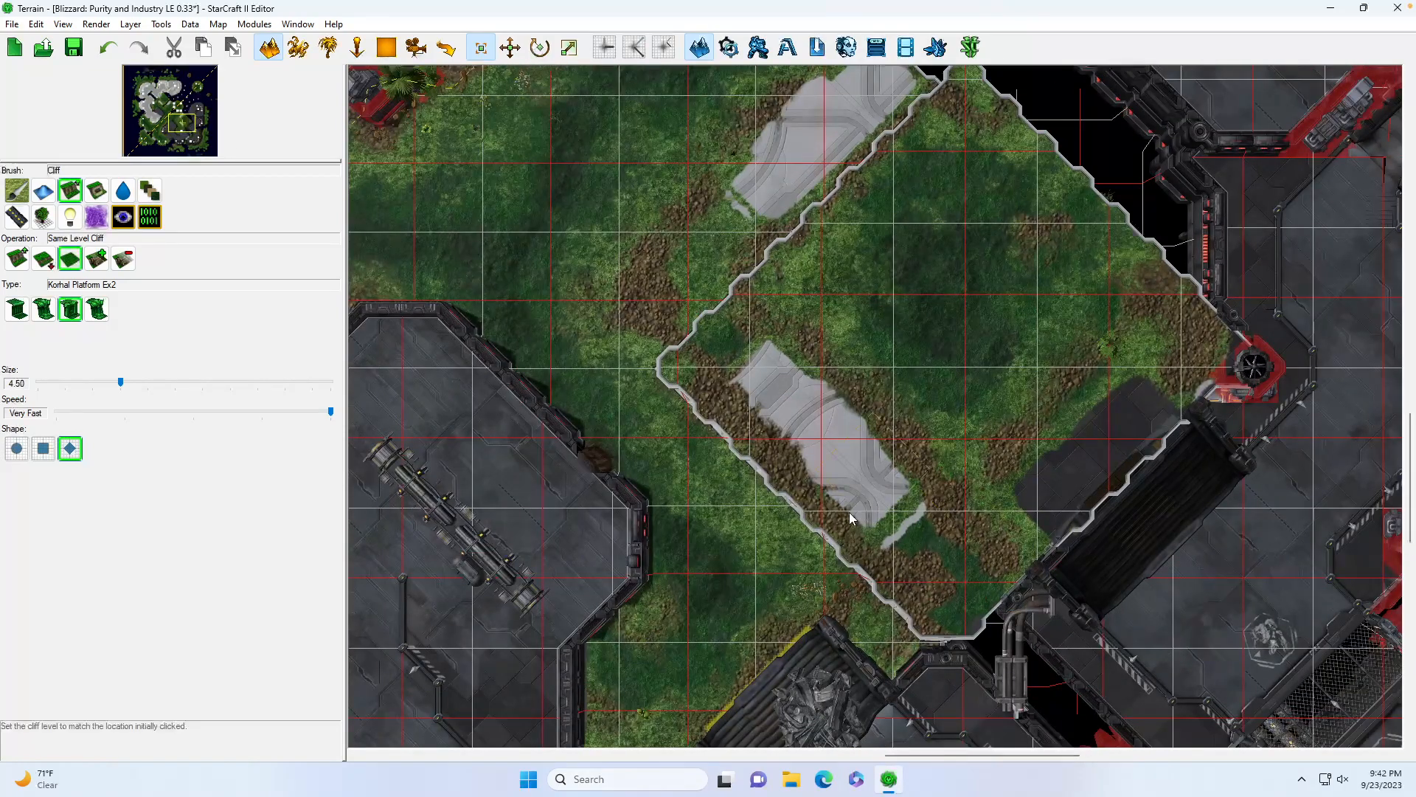
pyautogui.click(42, 448)
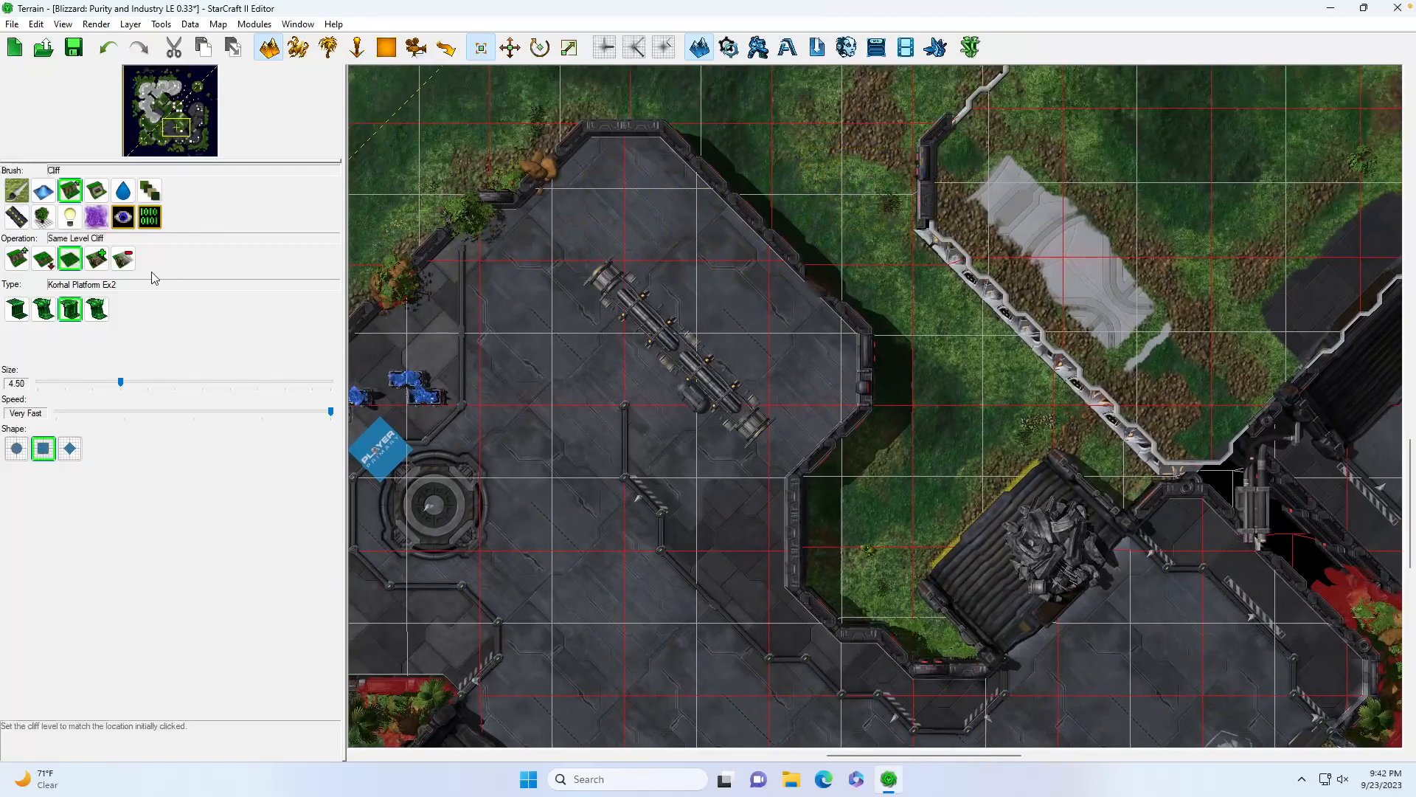
pyautogui.click(18, 309)
pyautogui.click(39, 316)
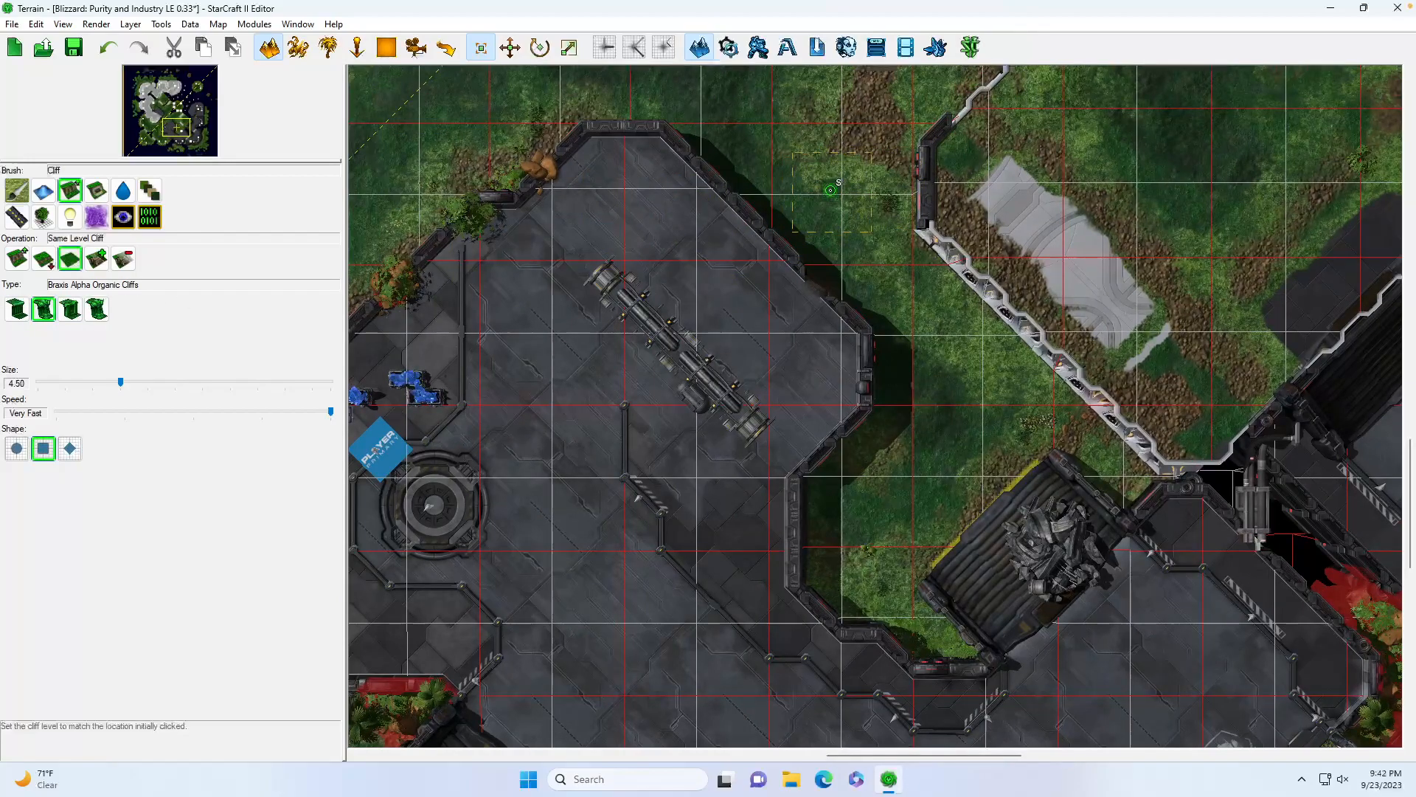
pyautogui.click(24, 310)
pyautogui.moveTo(848, 166); pyautogui.dragTo(879, 204)
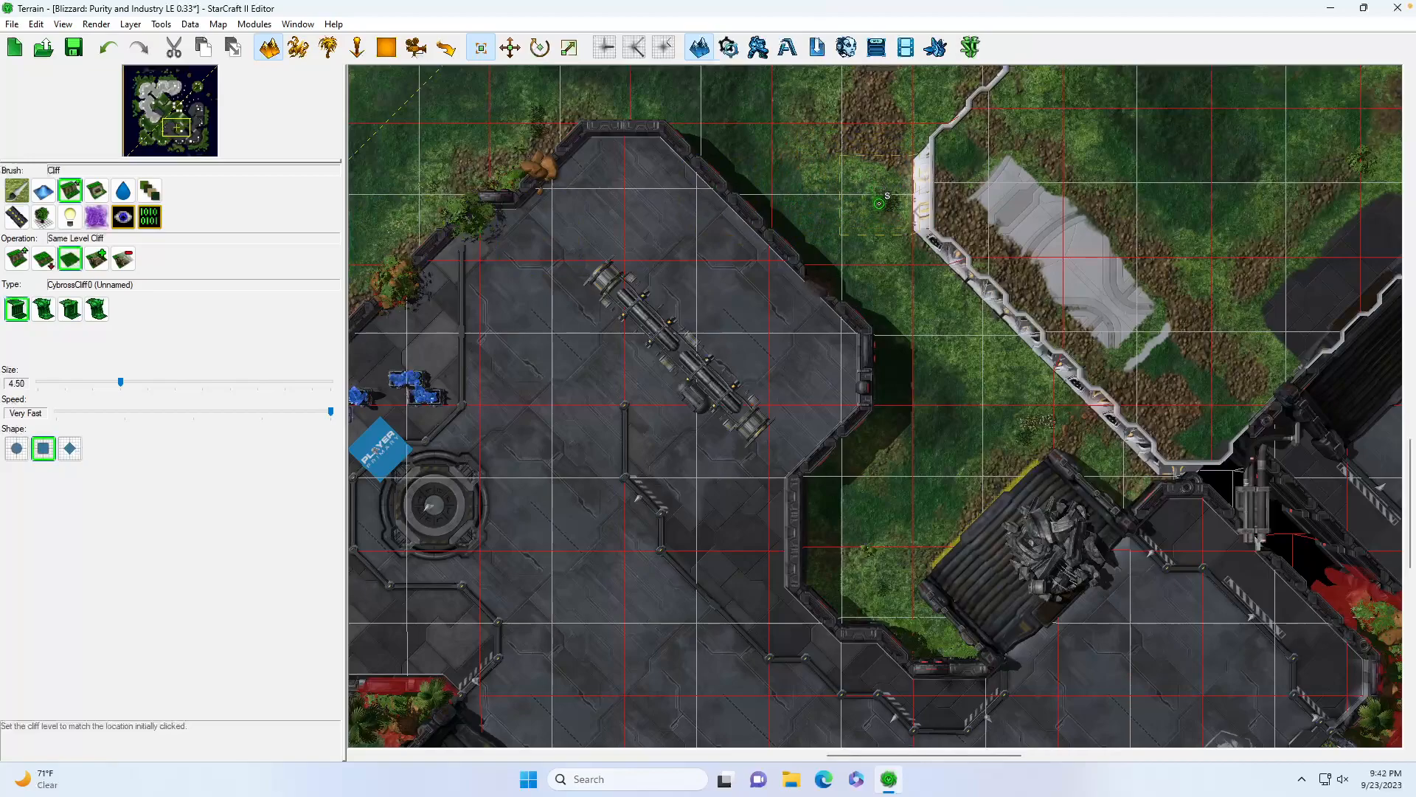
# Flatten the plateau's north corner with CybrossCliff0 and rework the adjoining cliff edge with Braxis Alpha Organic Cliffs at size 1.00
pyautogui.moveTo(179, 135); pyautogui.dragTo(185, 119)
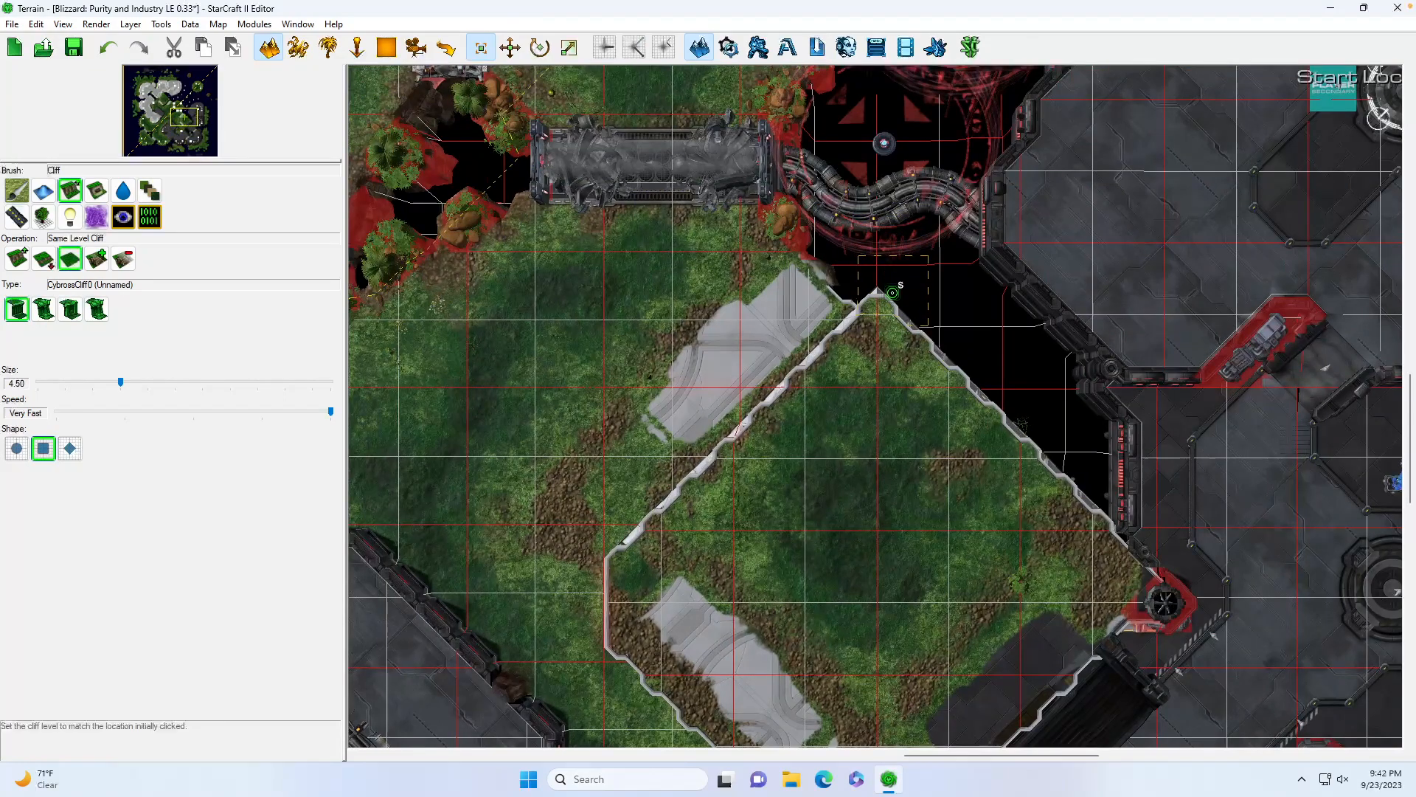
pyautogui.click(892, 295)
pyautogui.click(43, 309)
pyautogui.moveTo(792, 298); pyautogui.dragTo(821, 297)
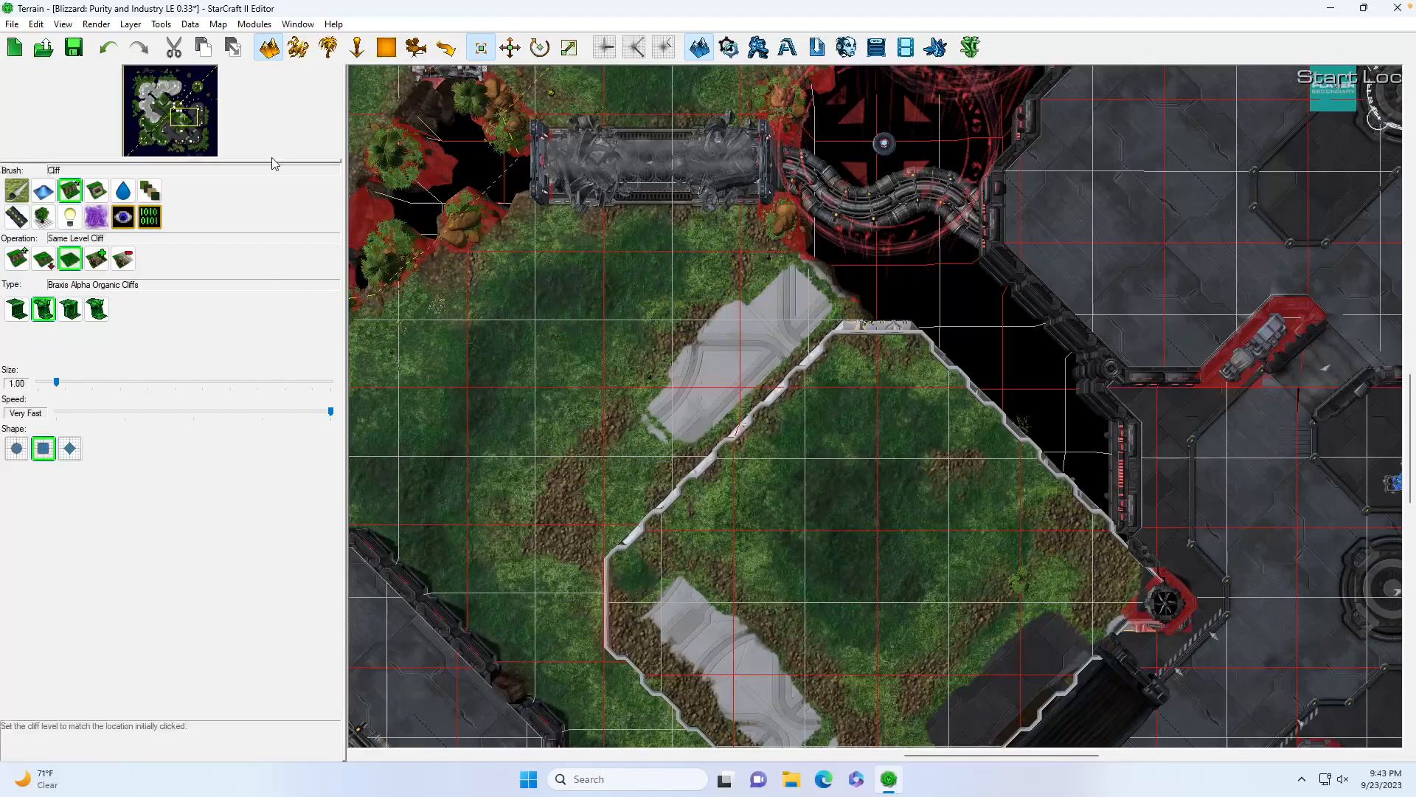
# Delete the Debris - 6x6 unit from the ramp south of the plateau and its counterpart on the opposite side of the map
pyautogui.moveTo(171, 126)
pyautogui.mouseDown()
pyautogui.moveTo(187, 129)
pyautogui.moveTo(180, 118)
pyautogui.moveTo(181, 133)
pyautogui.mouseUp()
pyautogui.click(300, 49)
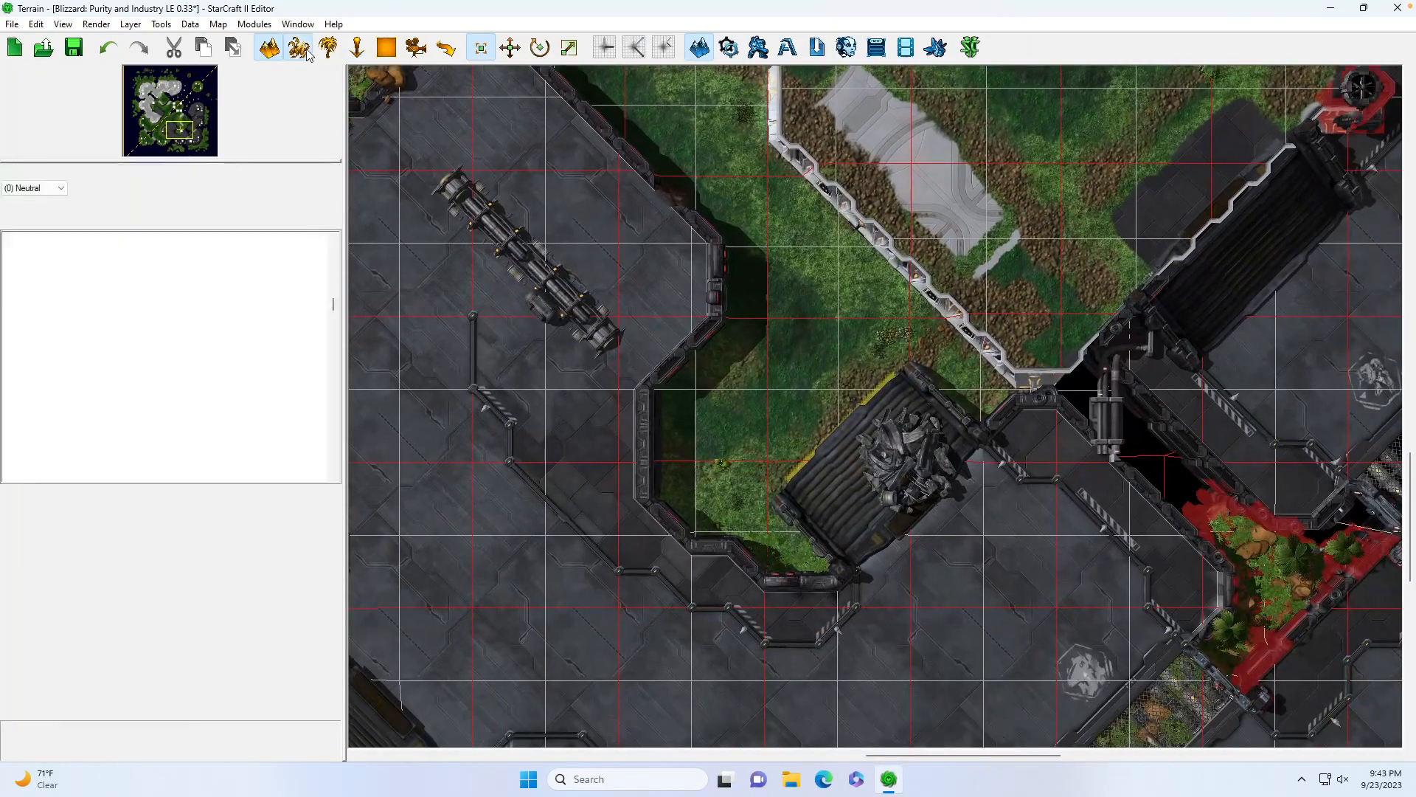
pyautogui.moveTo(906, 465); pyautogui.dragTo(963, 557)
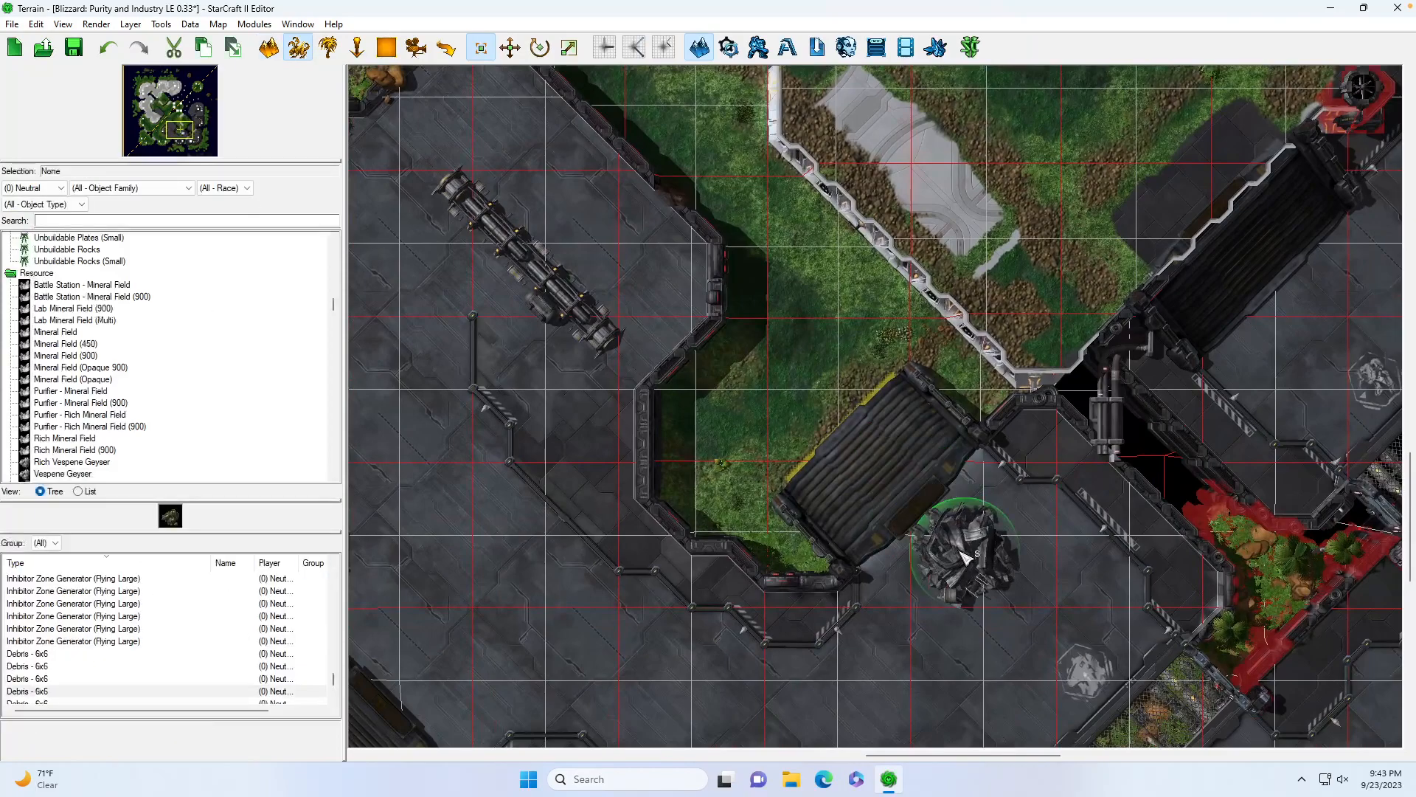
pyautogui.press('Delete')
pyautogui.moveTo(180, 138); pyautogui.dragTo(161, 101)
pyautogui.click(941, 490)
pyautogui.press('Delete')
# Delete the trim and railing doodads around the grey paved strip on the opposite grass plateau
pyautogui.press('d')
pyautogui.moveTo(763, 320); pyautogui.dragTo(847, 400)
pyautogui.press('Delete')
pyautogui.press('Delete')
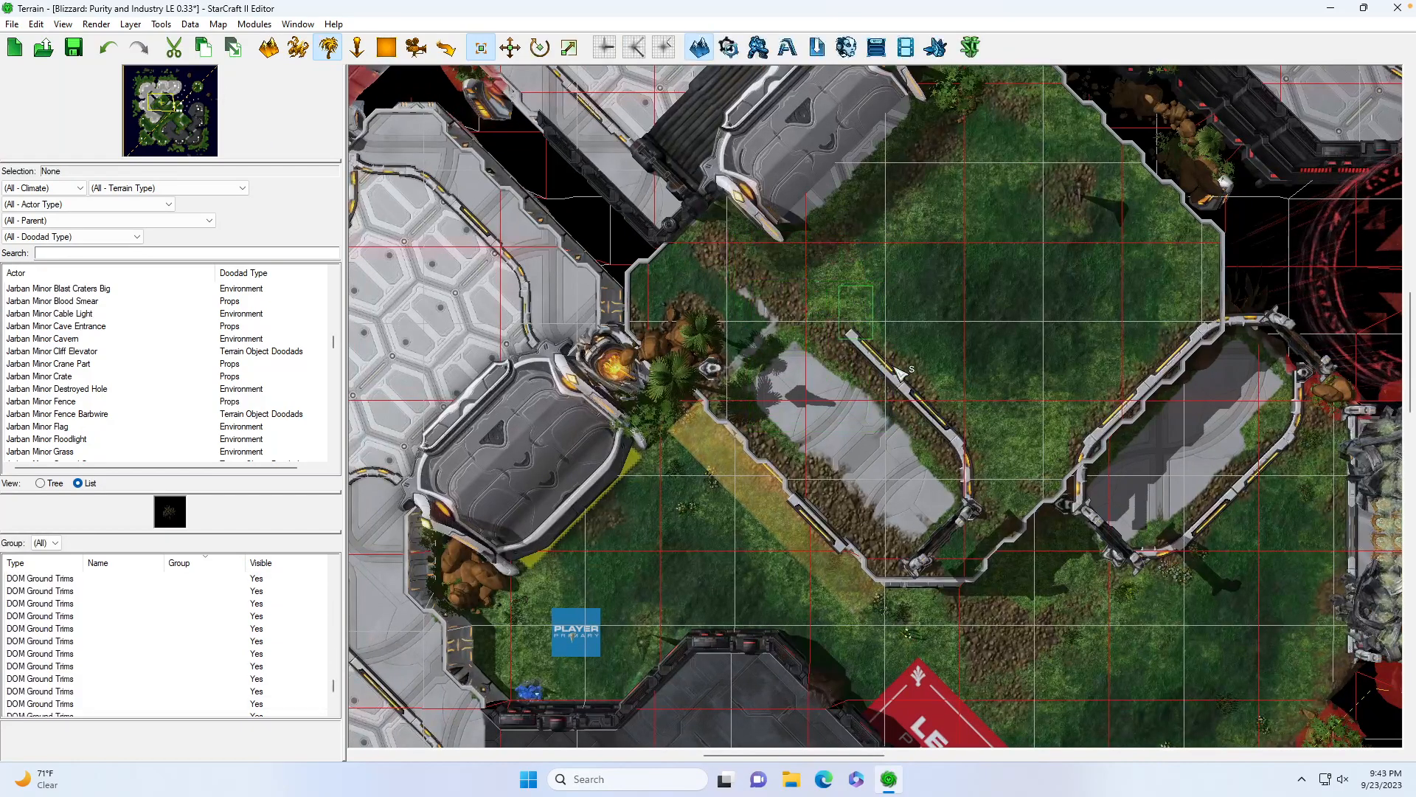
pyautogui.moveTo(840, 285); pyautogui.dragTo(1030, 510)
pyautogui.press('Delete')
pyautogui.moveTo(816, 337); pyautogui.dragTo(959, 567)
pyautogui.press('Delete')
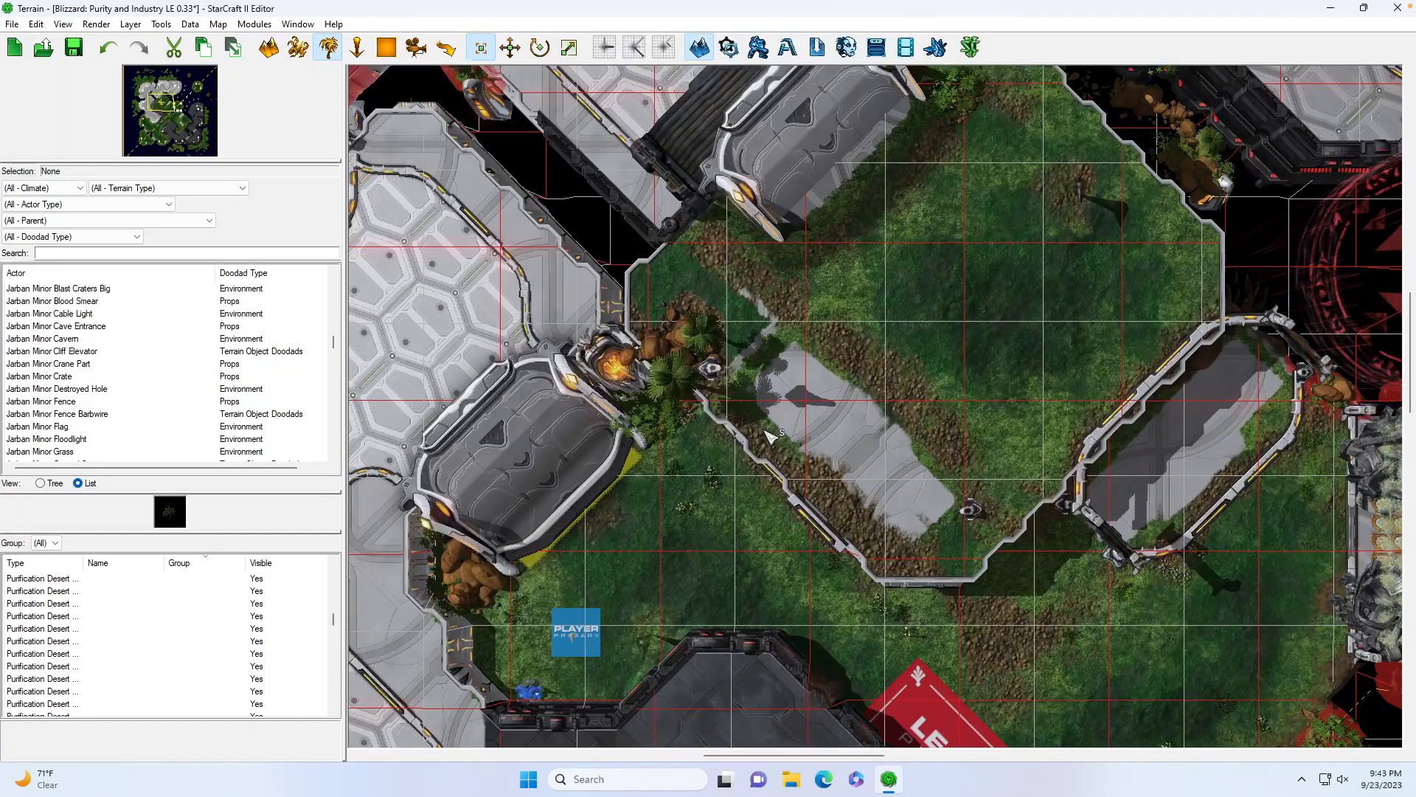
# Delete the remaining doodads along the southwest cliff edge and beside the southeast end of the paved strip
pyautogui.moveTo(761, 422); pyautogui.dragTo(876, 503)
pyautogui.press('Delete')
pyautogui.moveTo(911, 439); pyautogui.dragTo(1023, 505)
pyautogui.press('Delete')
# Delete the railings and trim doodads surrounding the grey strip outside the plateau's southeast edge
pyautogui.moveTo(1009, 391); pyautogui.dragTo(1228, 591)
pyautogui.press('Delete')
pyautogui.press('Delete')
pyautogui.moveTo(1091, 313); pyautogui.dragTo(1233, 452)
pyautogui.press('Delete')
pyautogui.moveTo(1204, 314); pyautogui.dragTo(1307, 459)
pyautogui.press('Delete')
pyautogui.moveTo(1223, 518); pyautogui.dragTo(1260, 450)
pyautogui.press('Delete')
# Delete the rocks and foliage at the plateau's west corner, undoing the last excess deletion there
pyautogui.moveTo(802, 303); pyautogui.dragTo(697, 391)
pyautogui.press('Delete')
pyautogui.press('Delete')
pyautogui.moveTo(727, 306); pyautogui.dragTo(764, 391)
pyautogui.click(107, 48)
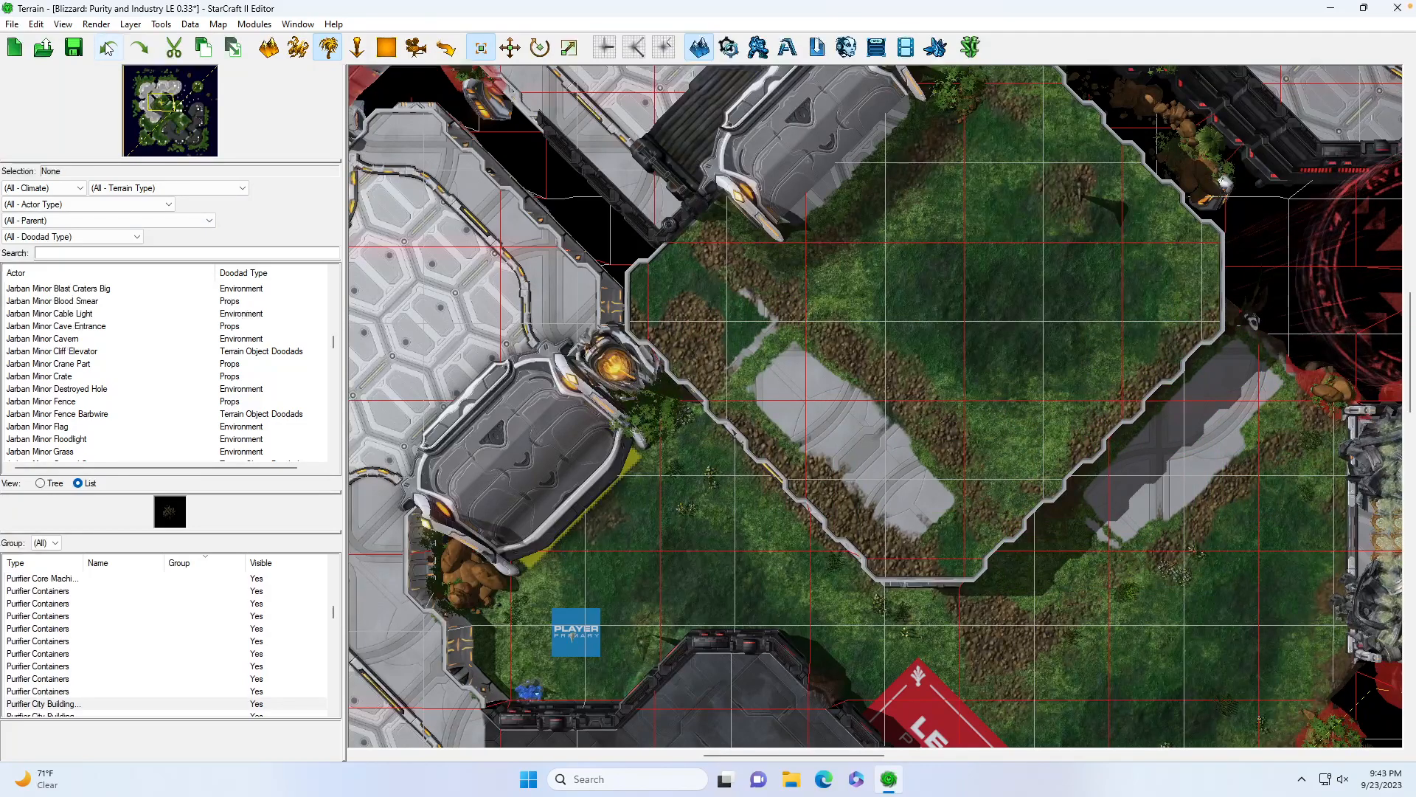
# Move the large domed building northwest off the plateau's ramp and shift the dark ramp doodad slightly up to the northwest
pyautogui.moveTo(154, 103); pyautogui.dragTo(161, 99)
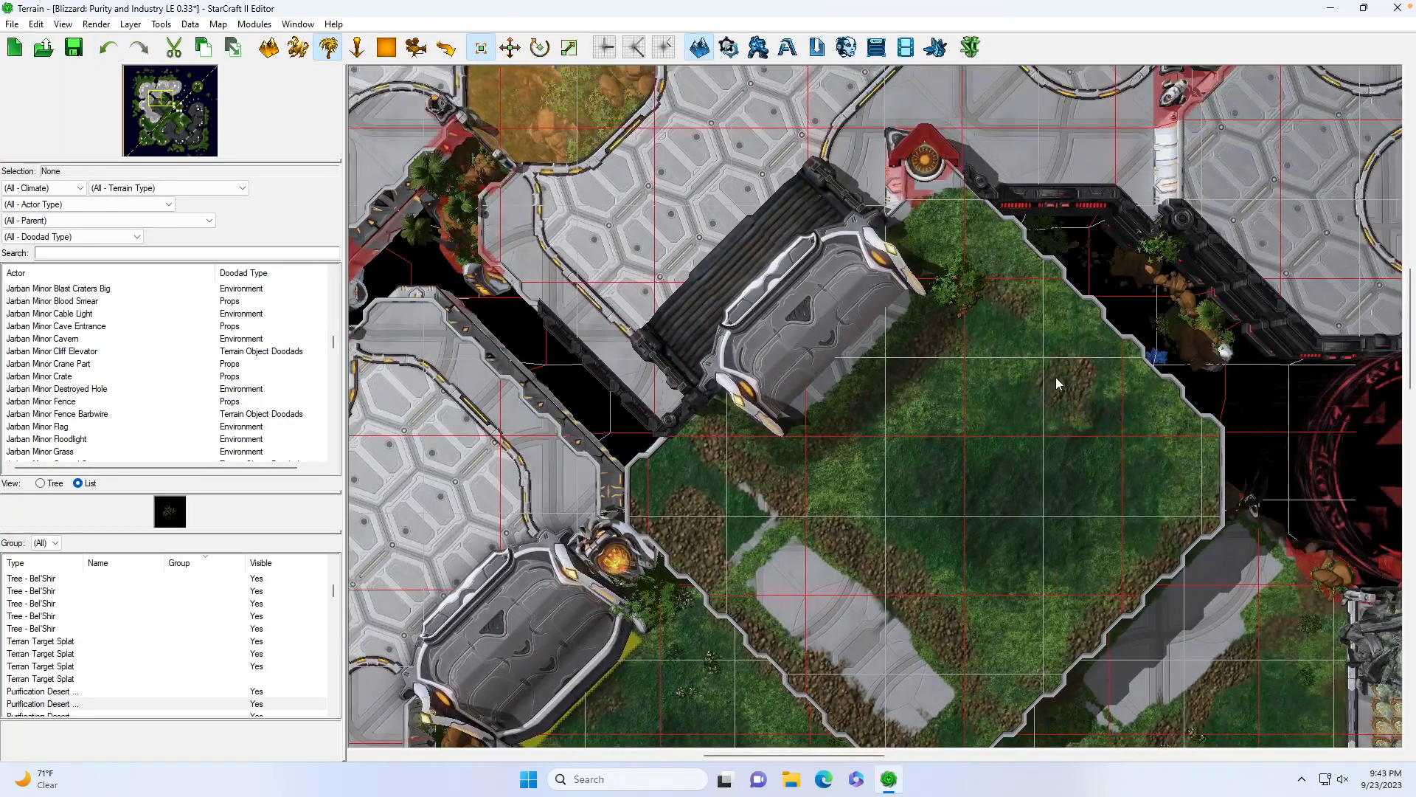
pyautogui.moveTo(821, 345); pyautogui.dragTo(638, 129)
pyautogui.moveTo(768, 279); pyautogui.dragTo(751, 242)
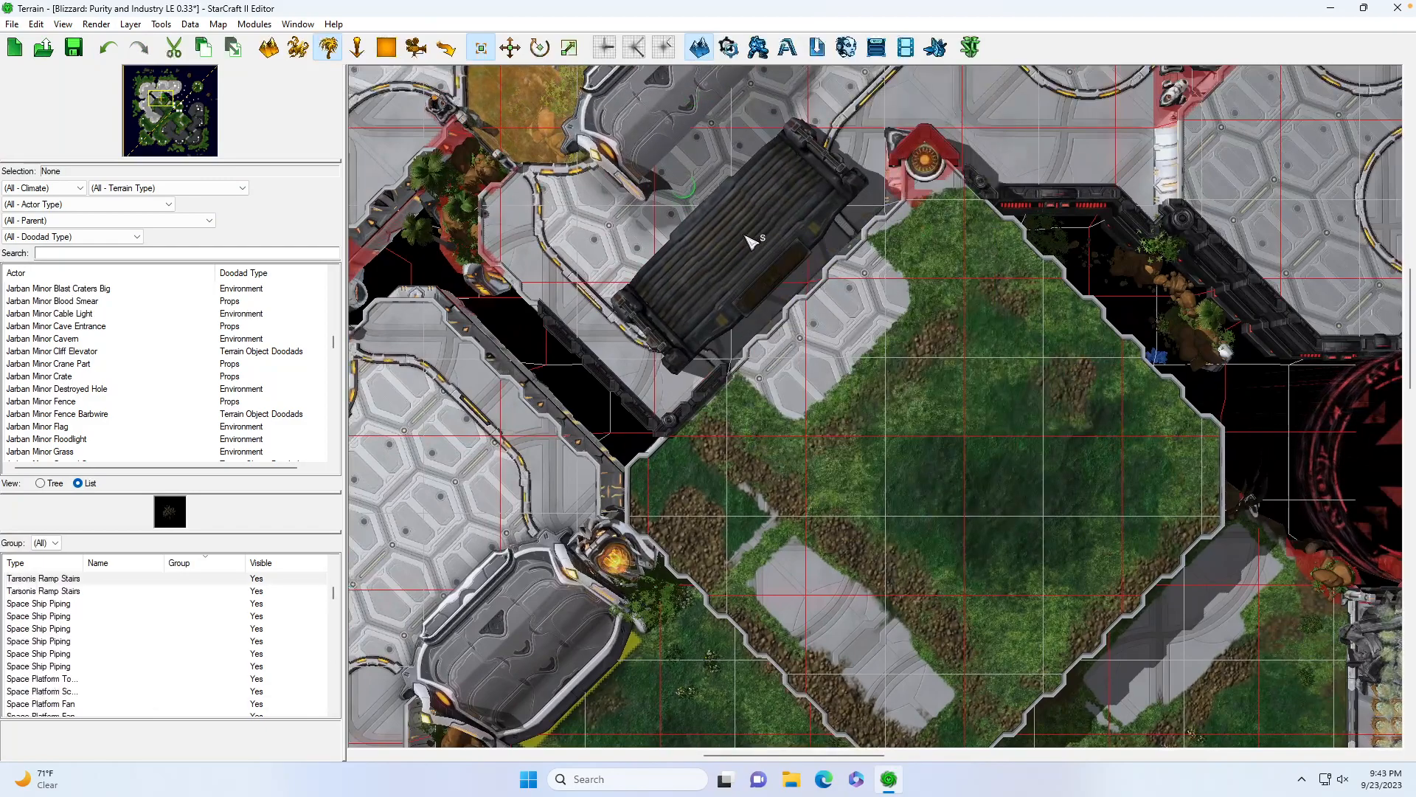
# Delete the rocks and foliage in the black gap northeast of the plateau
pyautogui.moveTo(193, 102); pyautogui.dragTo(167, 99)
pyautogui.press('u')
pyautogui.scroll(2, 843, 366)
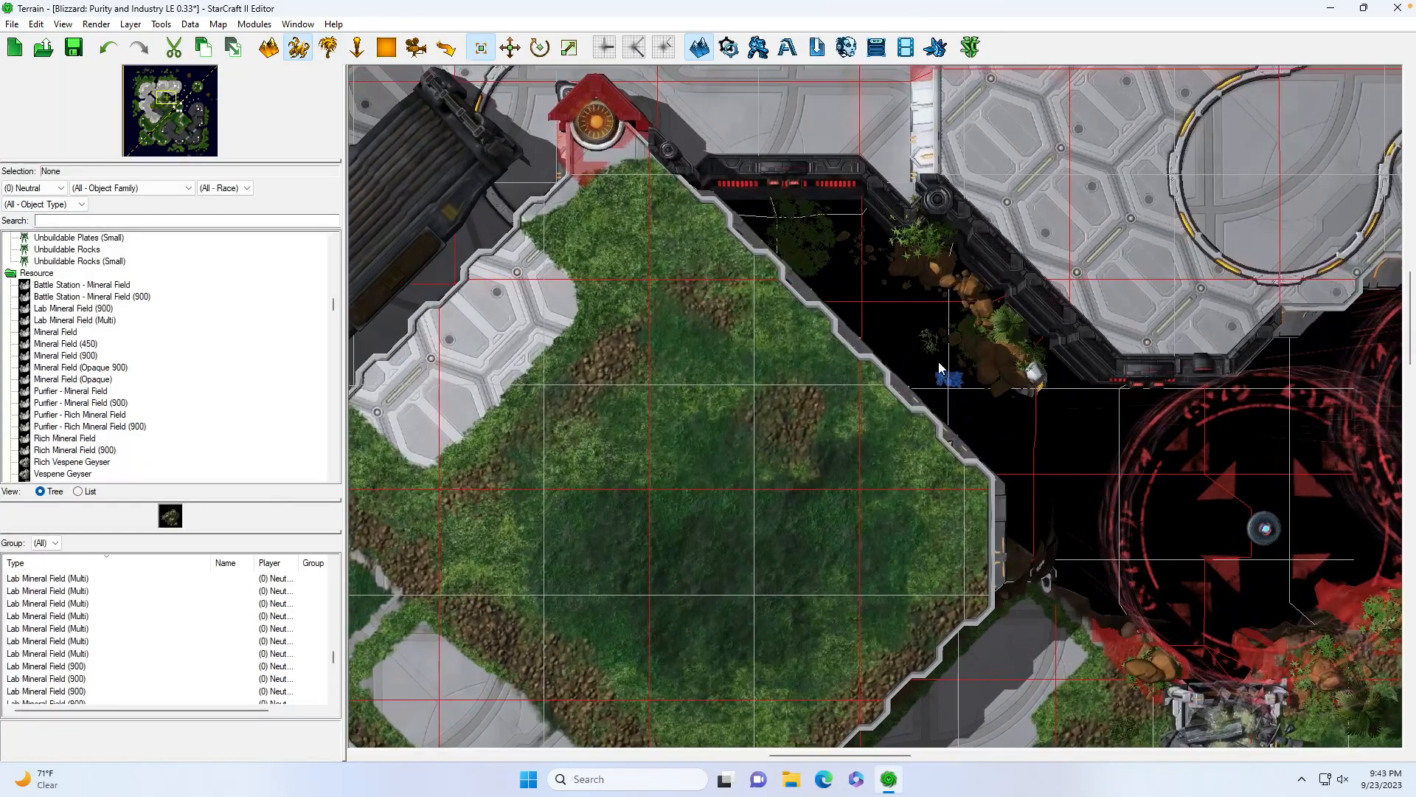
pyautogui.press('d')
pyautogui.moveTo(746, 199); pyautogui.dragTo(993, 419)
pyautogui.press('Delete')
pyautogui.moveTo(886, 274); pyautogui.dragTo(1037, 429)
pyautogui.press('Delete')
pyautogui.moveTo(931, 322); pyautogui.dragTo(1077, 443)
pyautogui.press('Delete')
pyautogui.press('u')
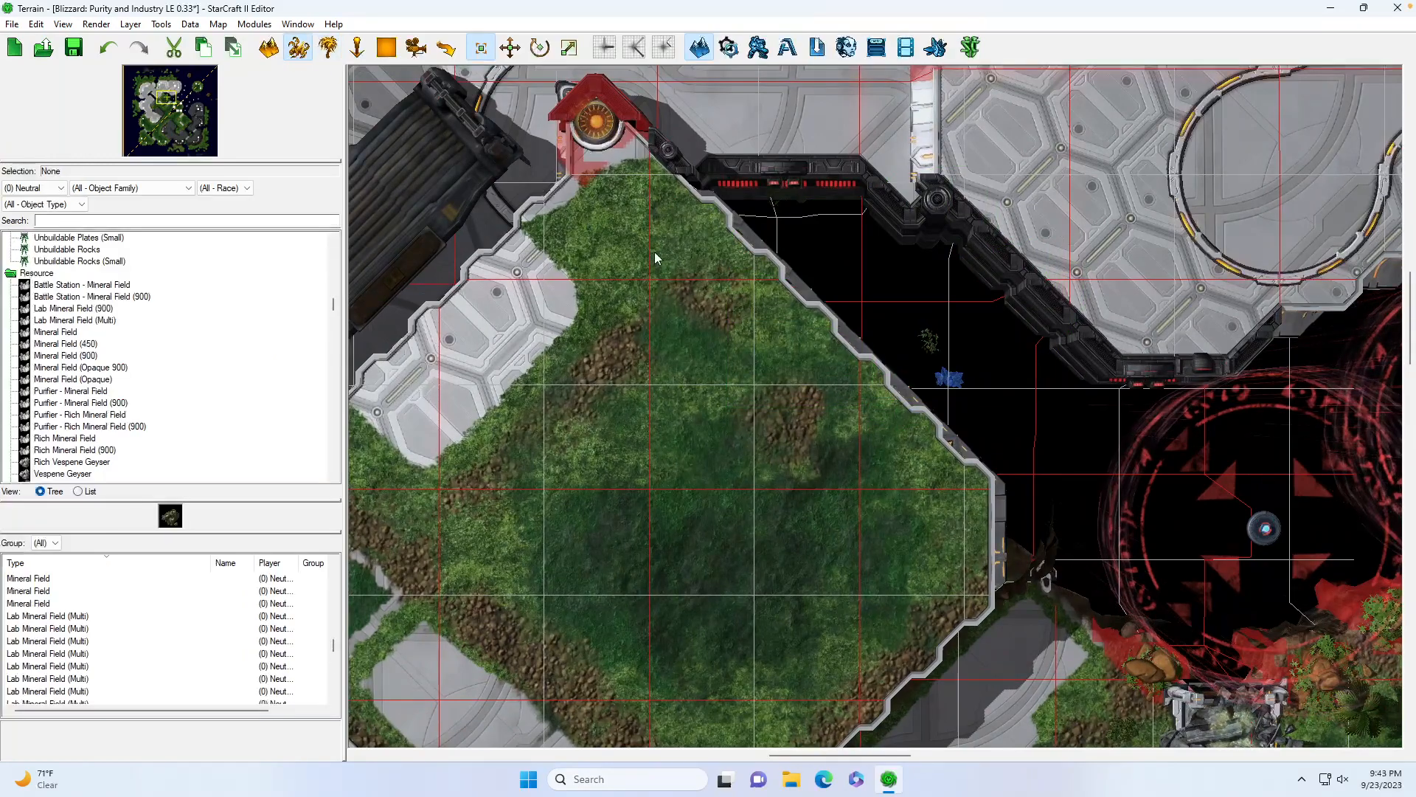
# Delete the red League Primary logo and the blue Player Primary logo from the grass south of the plateau
pyautogui.click(327, 49)
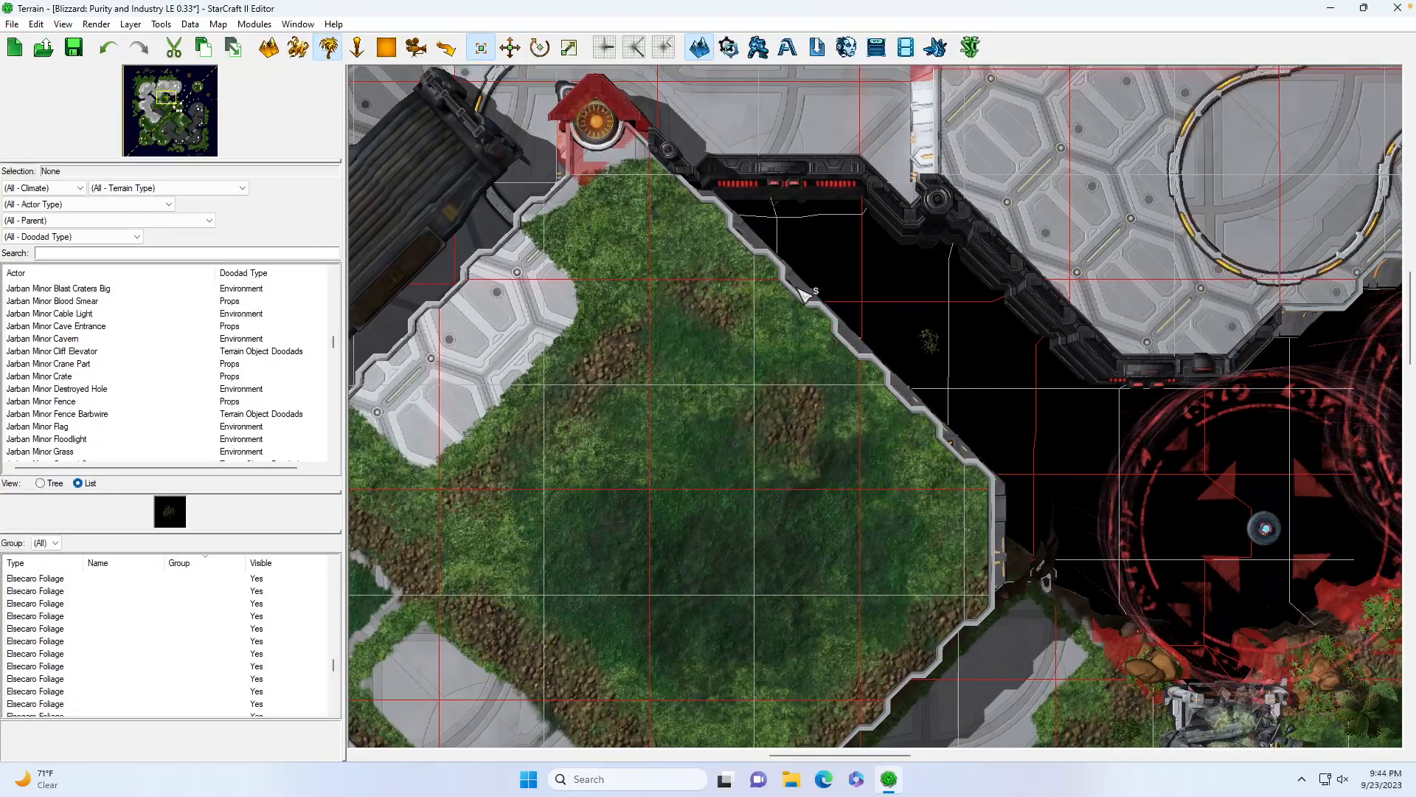
pyautogui.moveTo(180, 106)
pyautogui.mouseDown()
pyautogui.moveTo(168, 96)
pyautogui.moveTo(160, 111)
pyautogui.mouseUp()
pyautogui.click(1076, 450)
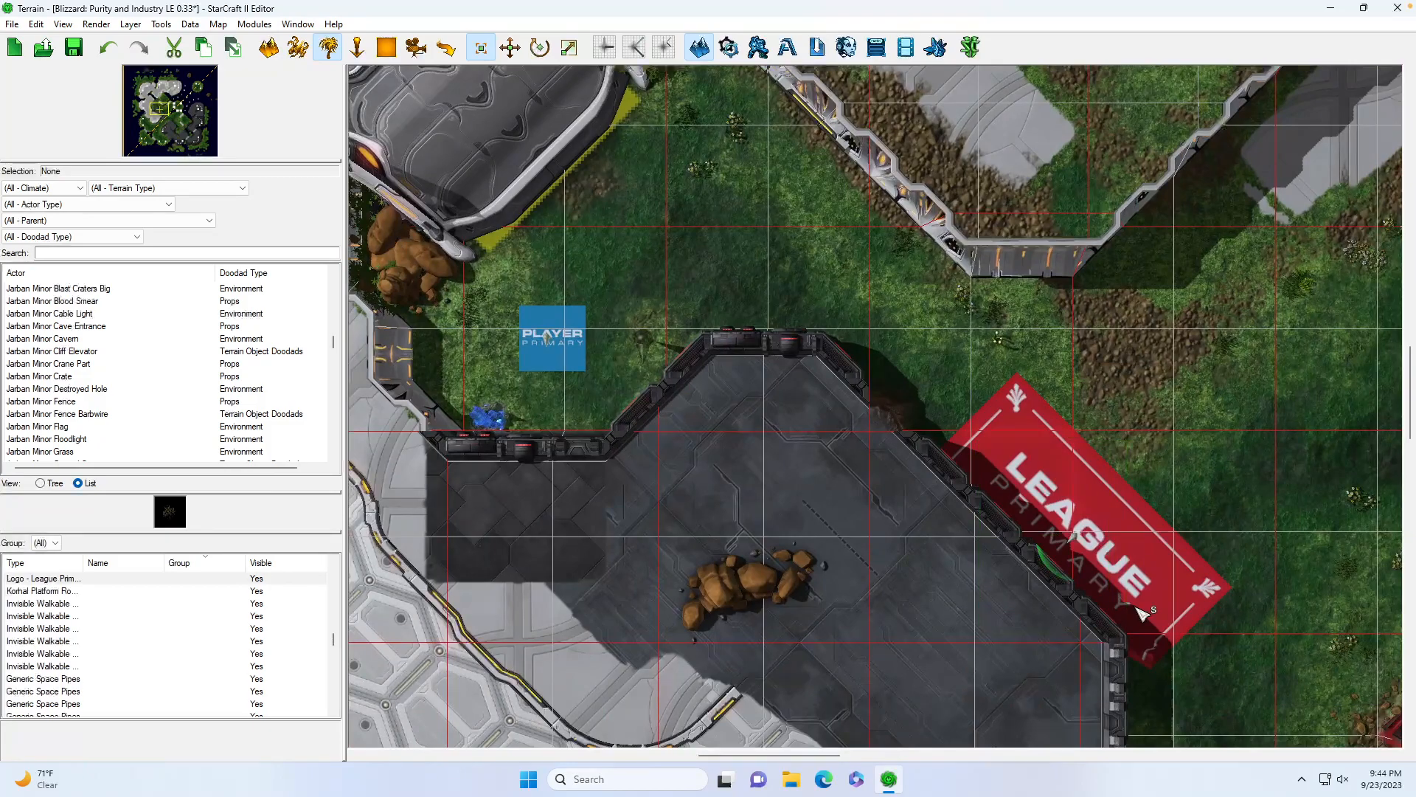
pyautogui.press('Delete')
pyautogui.click(562, 332)
pyautogui.press('Delete')
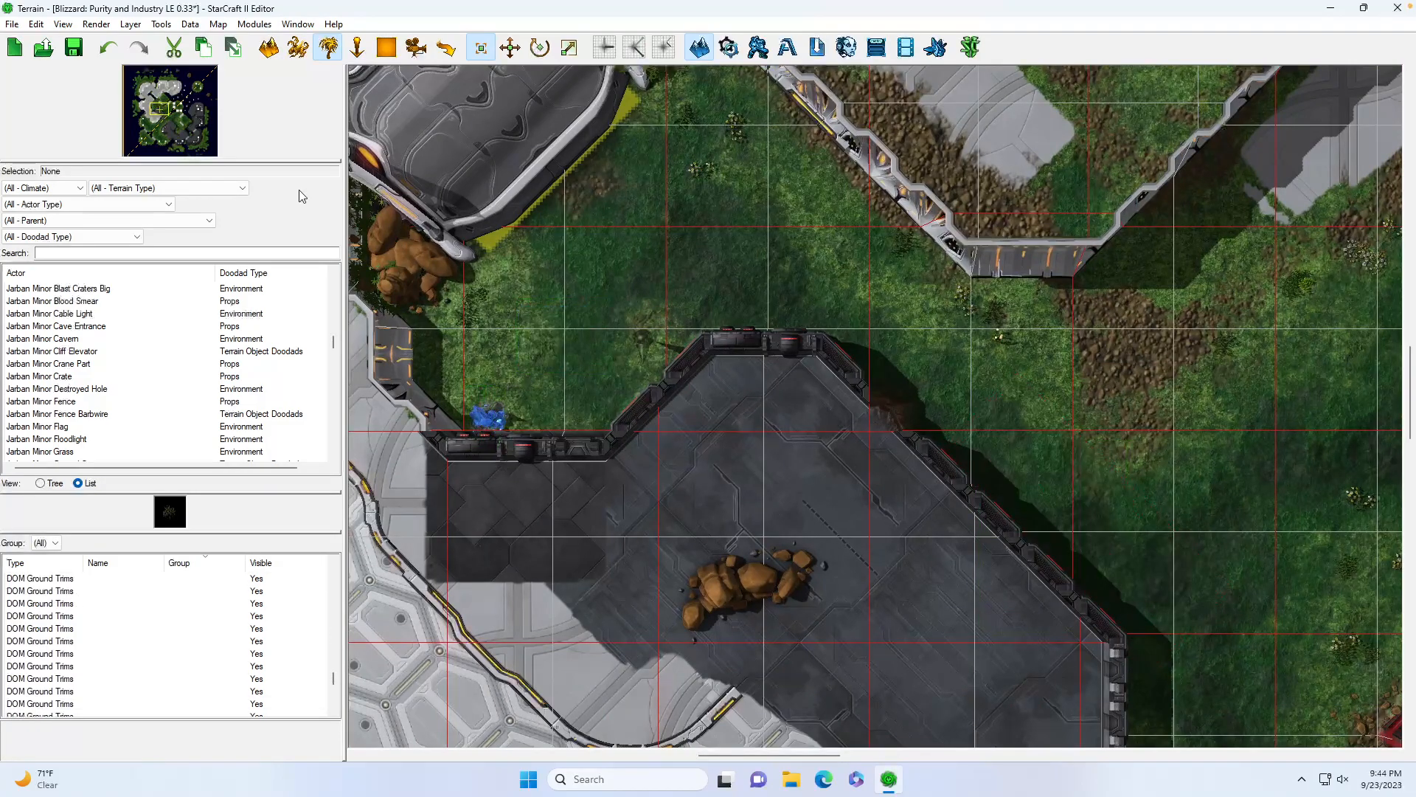
# Delete the blue unit beside the dark platform's wall and the brown rock pile on top of the platform
pyautogui.click(298, 47)
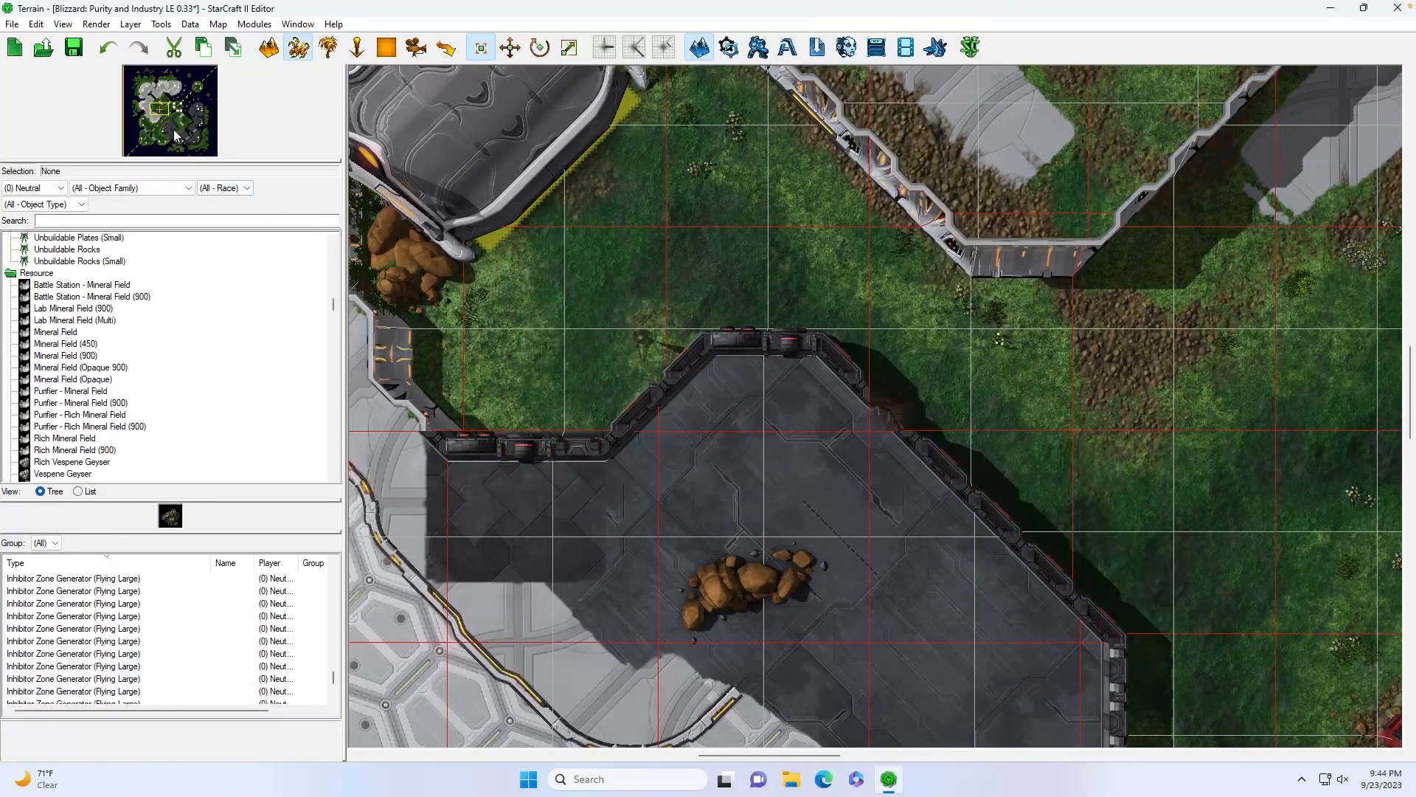
pyautogui.click(158, 116)
pyautogui.moveTo(159, 117); pyautogui.dragTo(153, 113)
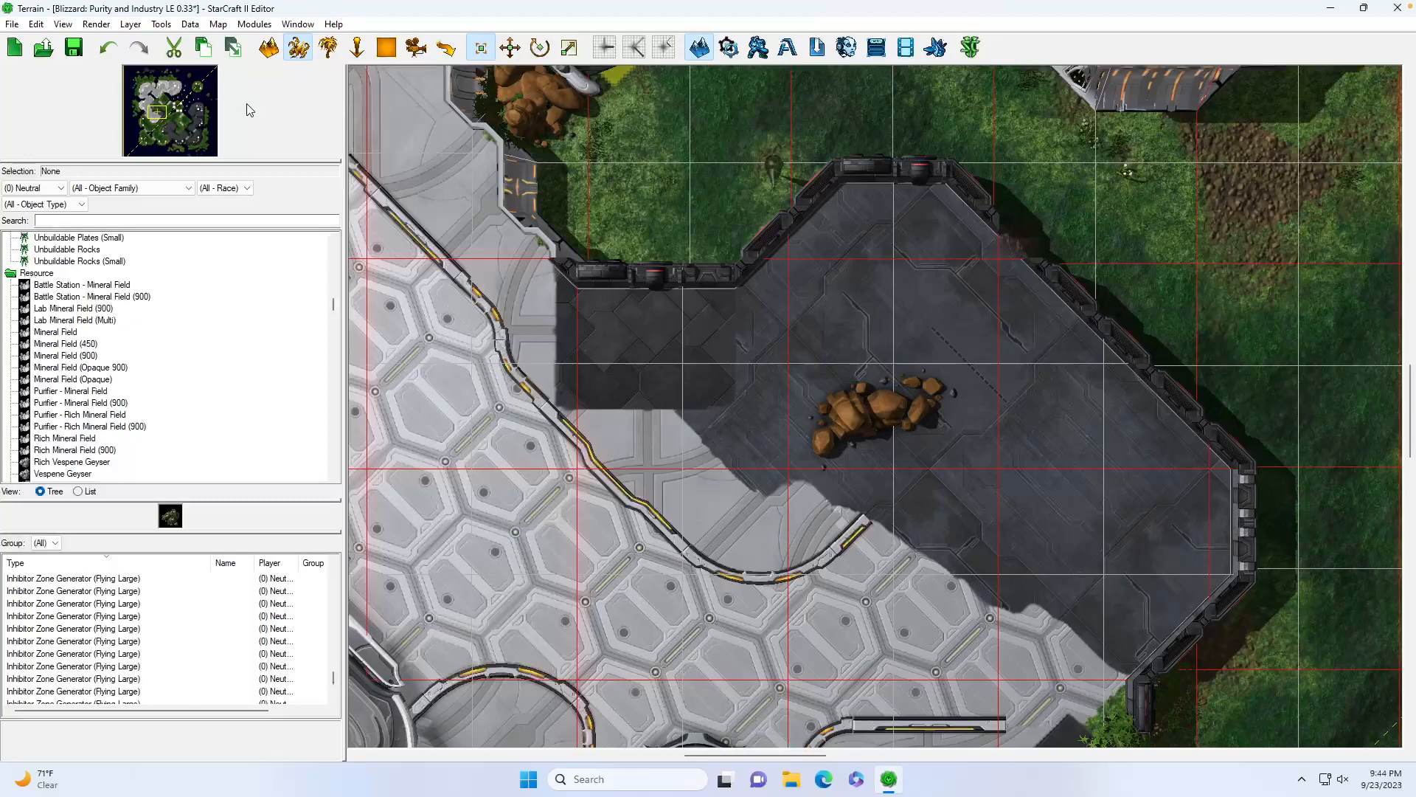
pyautogui.click(328, 48)
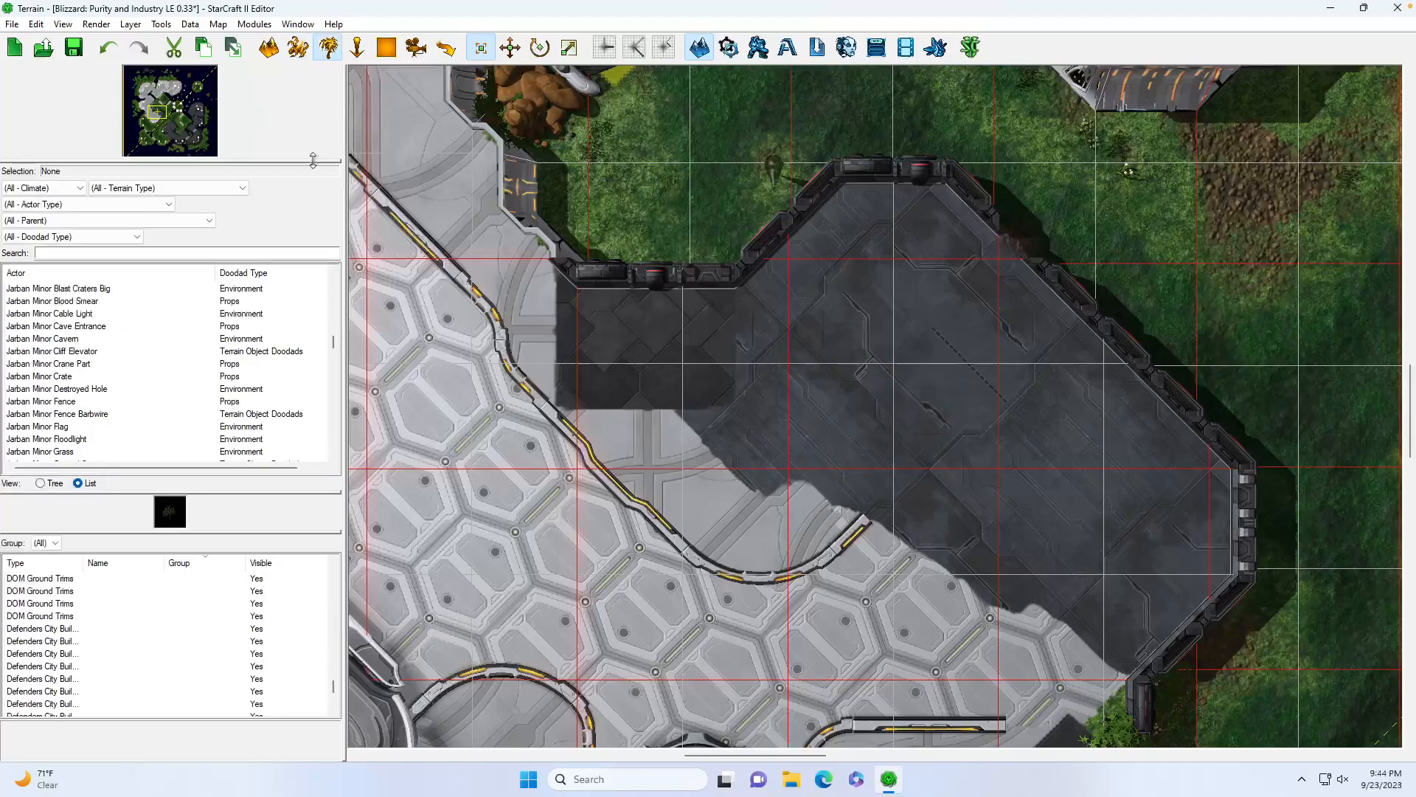
# Set up an Add Texture brush with BelShirGrassLightEx2, diamond shape and size 4.00, and dab it on the grass west of the plateau
pyautogui.moveTo(157, 112); pyautogui.dragTo(183, 123)
pyautogui.scroll(1, 733, 367)
pyautogui.scroll(-2, 733, 367)
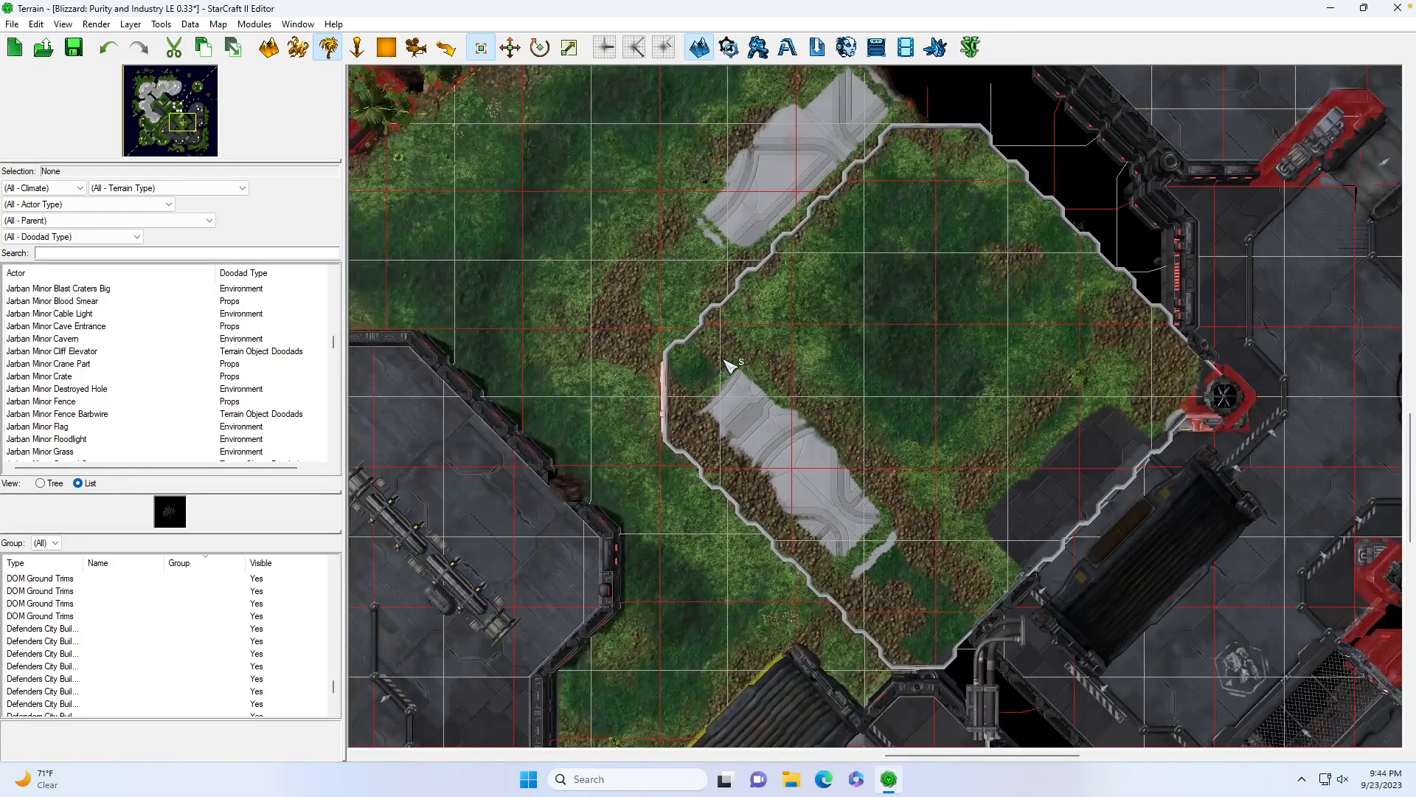
pyautogui.scroll(1, 729, 363)
pyautogui.click(265, 43)
pyautogui.click(17, 191)
pyautogui.moveTo(164, 125); pyautogui.dragTo(178, 120)
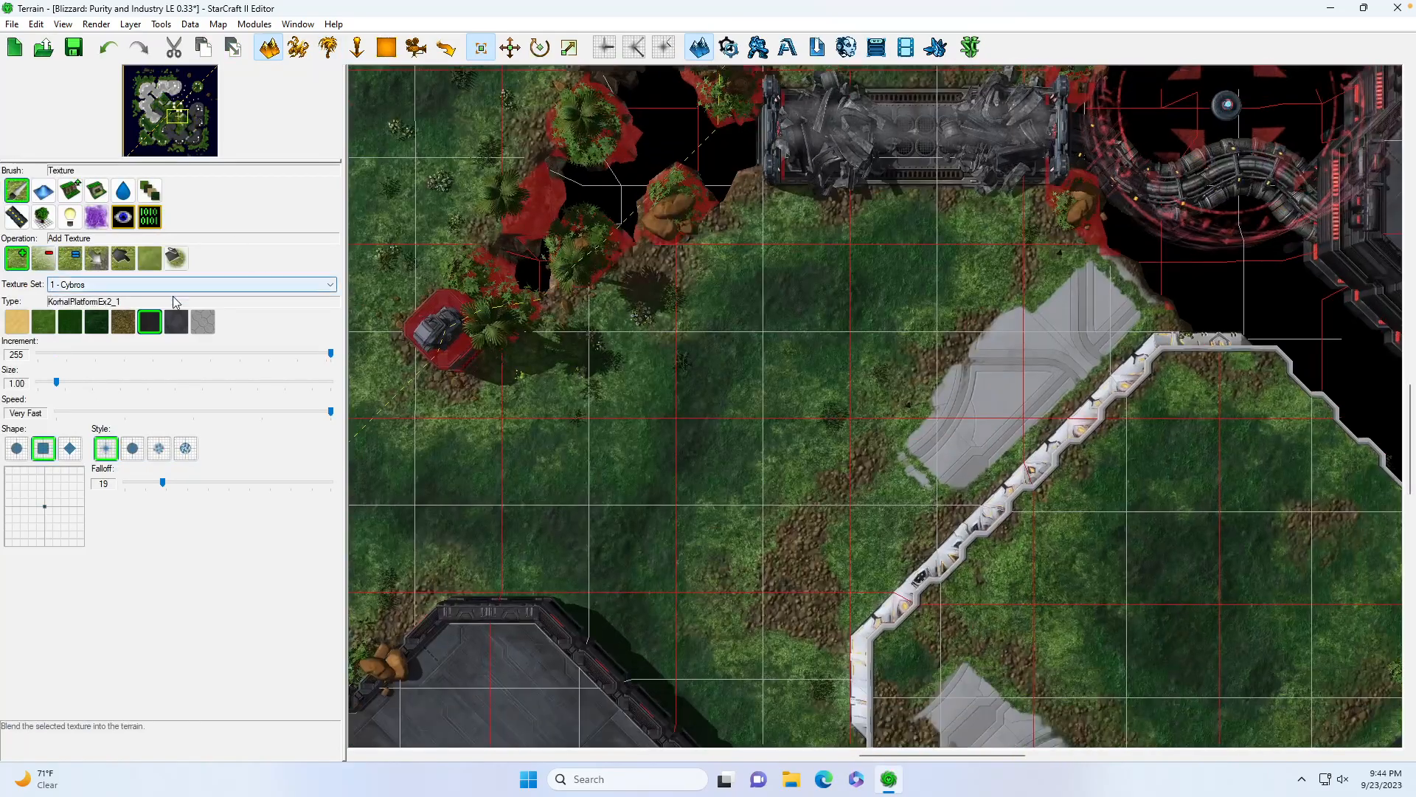
pyautogui.click(22, 325)
pyautogui.click(44, 322)
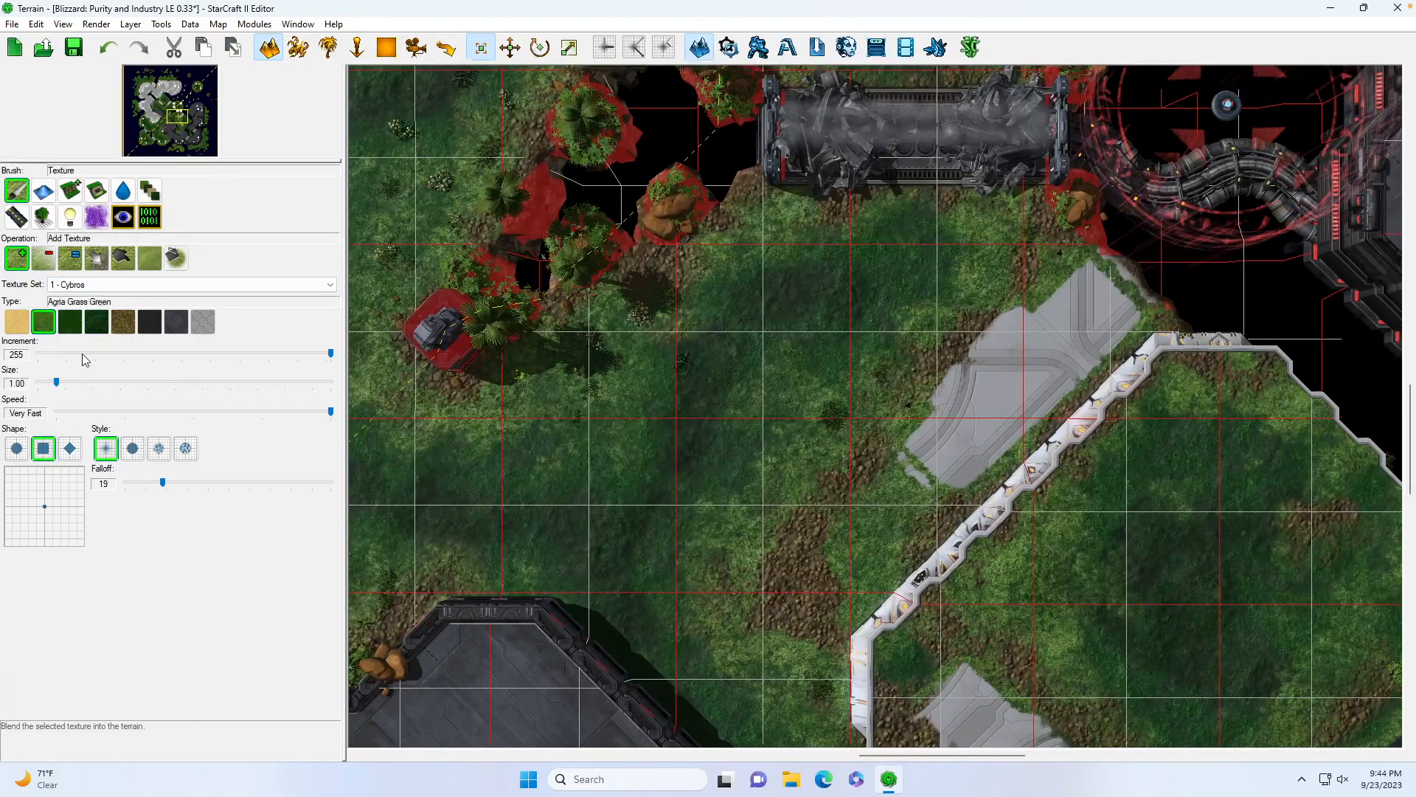
pyautogui.click(71, 321)
pyautogui.click(72, 450)
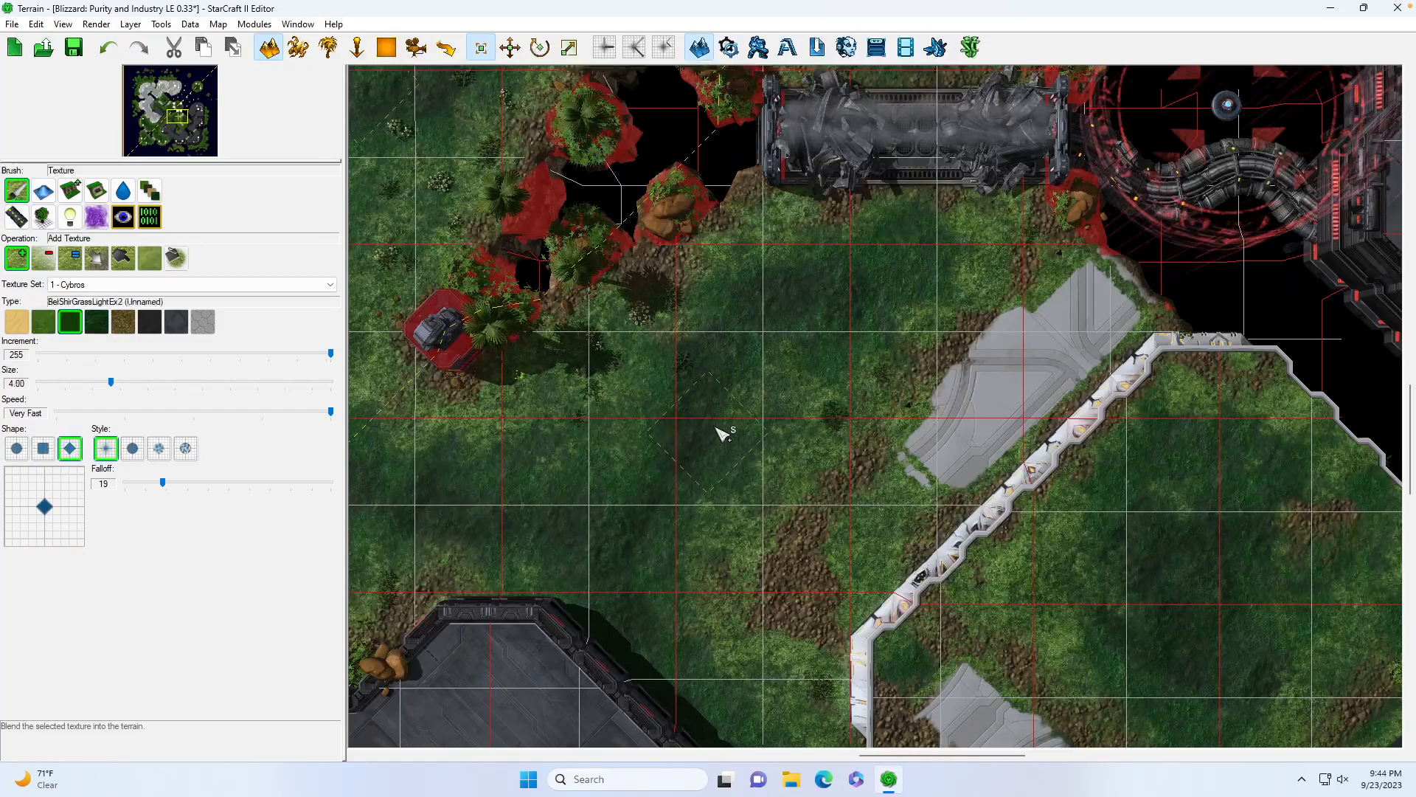
pyautogui.moveTo(793, 392); pyautogui.dragTo(787, 391)
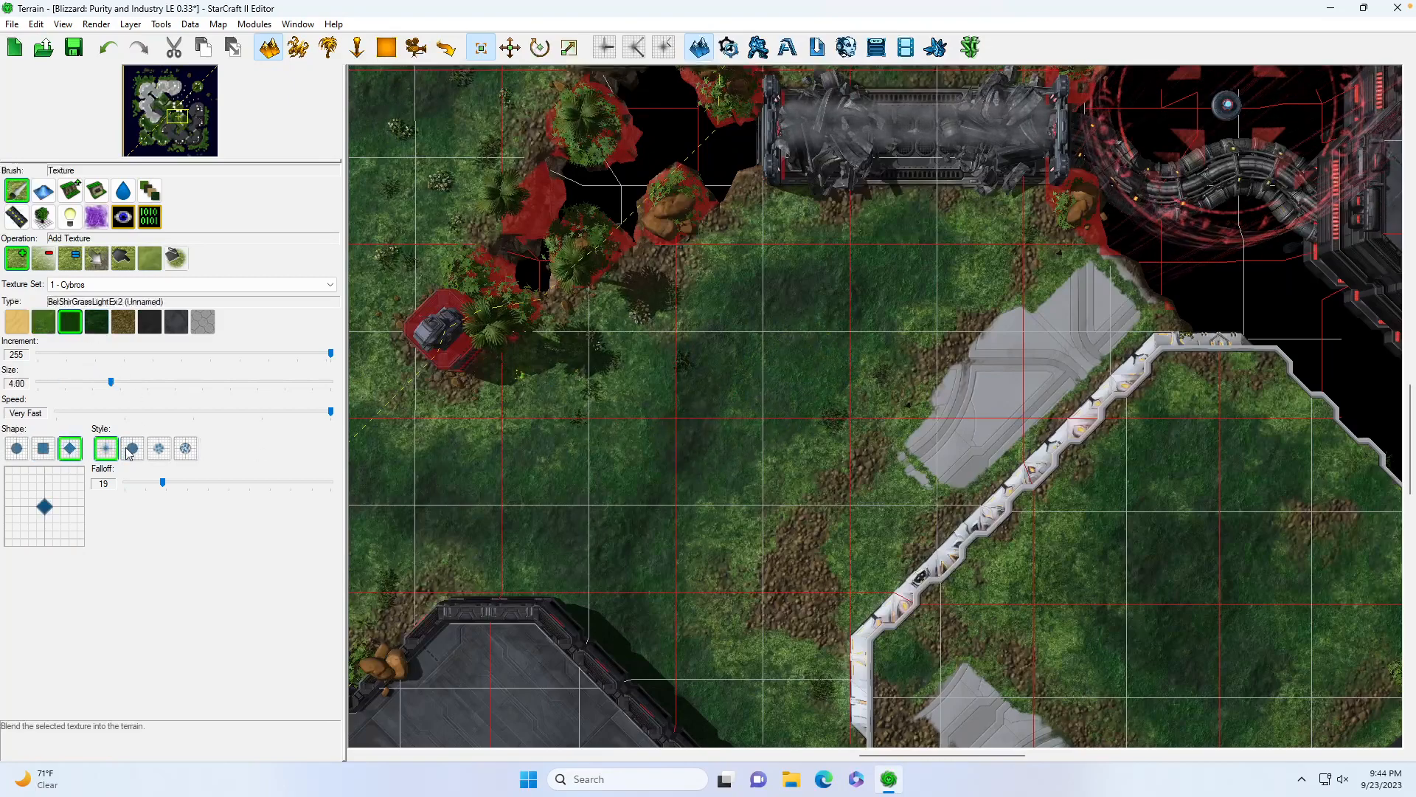
# Paint BelShirGrassLightEx2 across the grass northwest of the paved strip using a circular size 7.00 brush with the variability style
pyautogui.click(159, 449)
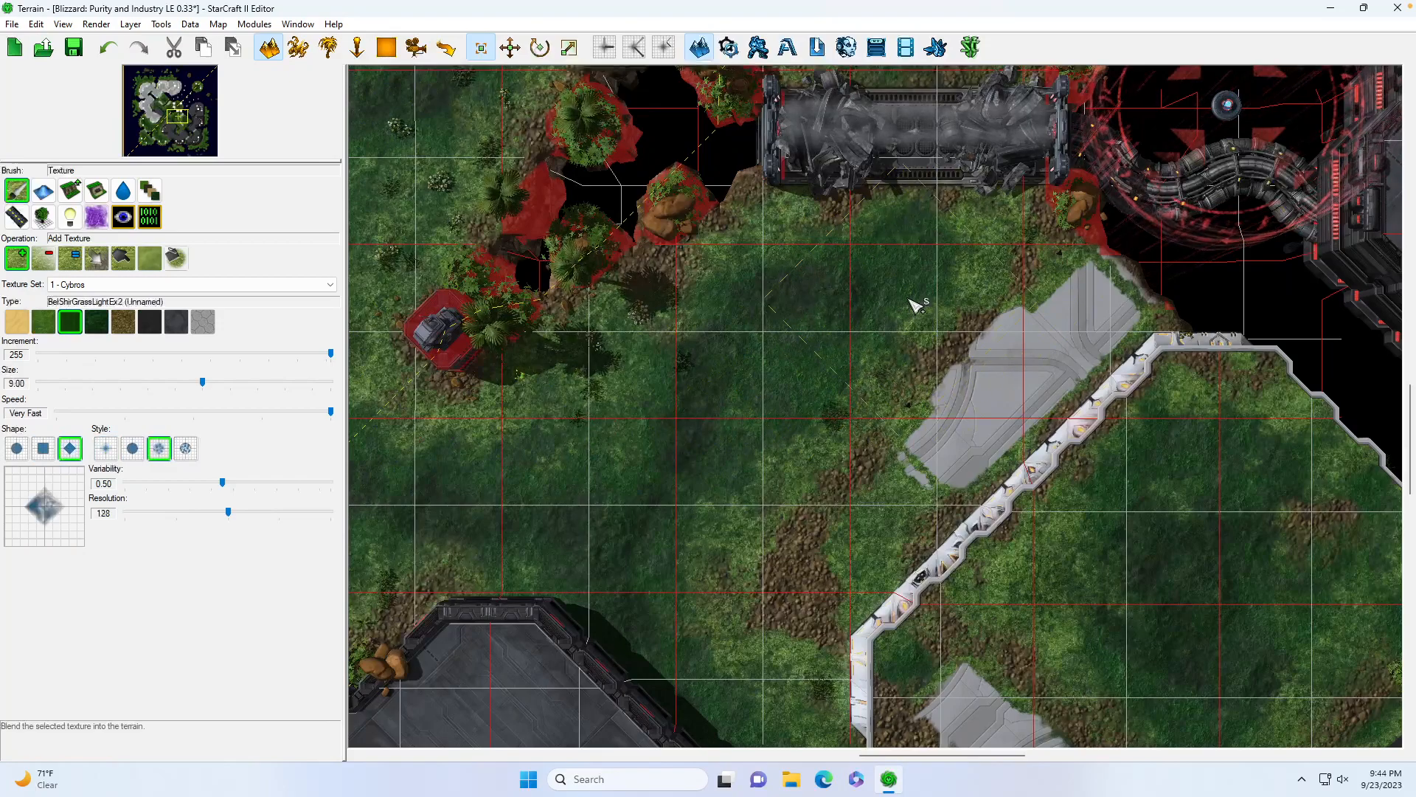
pyautogui.click(166, 383)
pyautogui.click(16, 448)
pyautogui.moveTo(962, 281)
pyautogui.mouseDown()
pyautogui.moveTo(866, 379)
pyautogui.moveTo(857, 398)
pyautogui.moveTo(906, 380)
pyautogui.moveTo(847, 436)
pyautogui.moveTo(813, 464)
pyautogui.moveTo(749, 480)
pyautogui.moveTo(867, 443)
pyautogui.mouseUp()
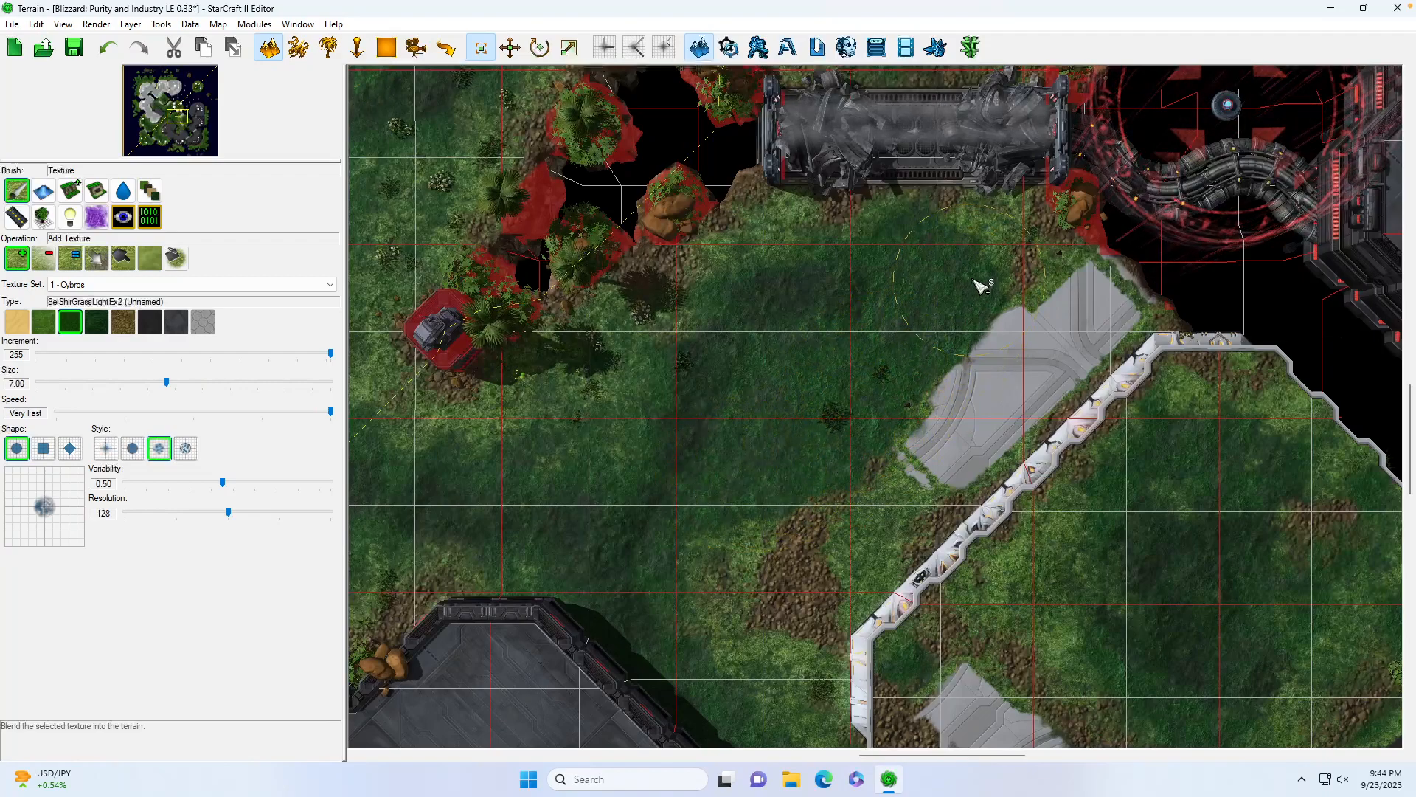
# Extend the BelShirGrassLightEx2 texture over the dirt patch west of the plateau and the southwest end of the paved strip
pyautogui.moveTo(186, 114)
pyautogui.mouseDown()
pyautogui.moveTo(189, 102)
pyautogui.moveTo(177, 122)
pyautogui.mouseUp()
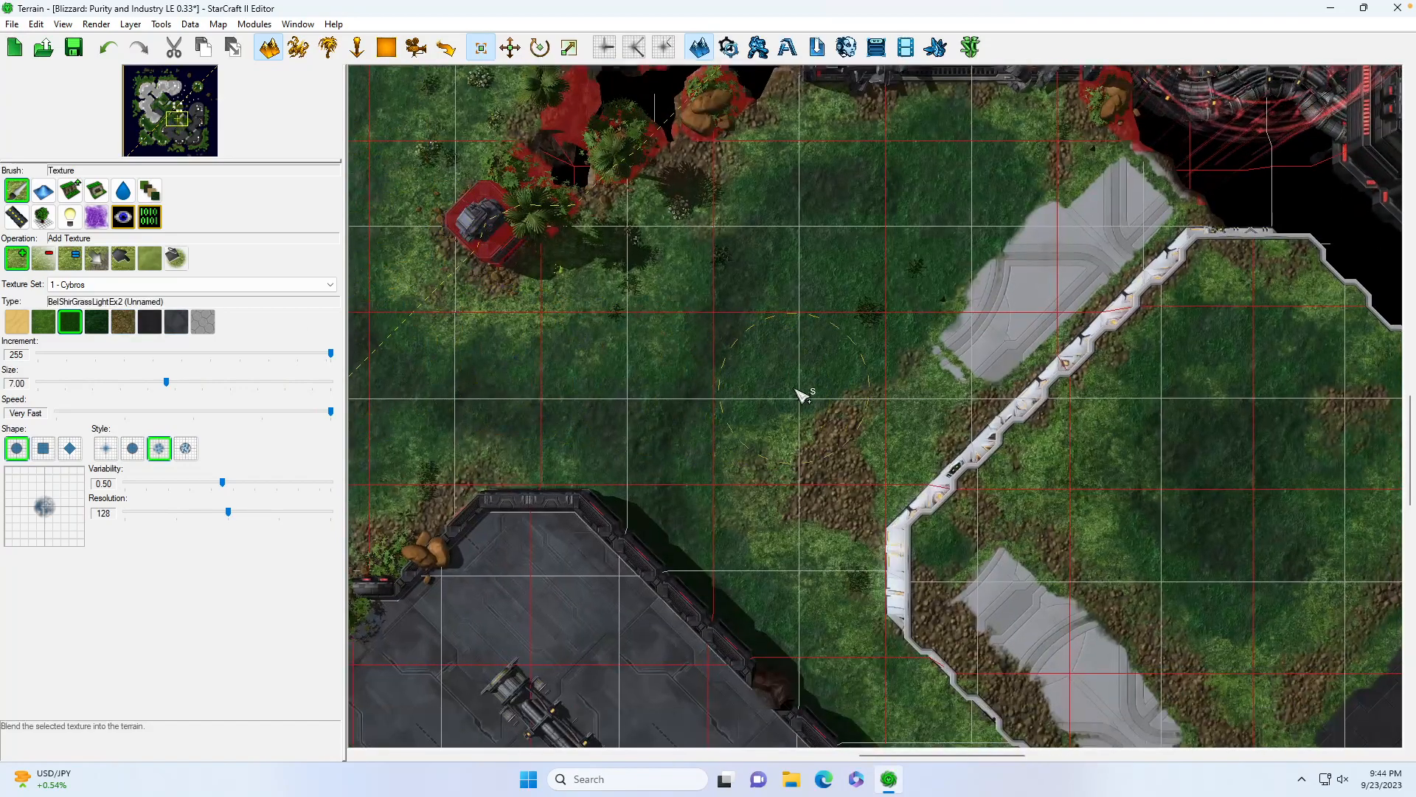
pyautogui.moveTo(784, 404); pyautogui.dragTo(797, 521)
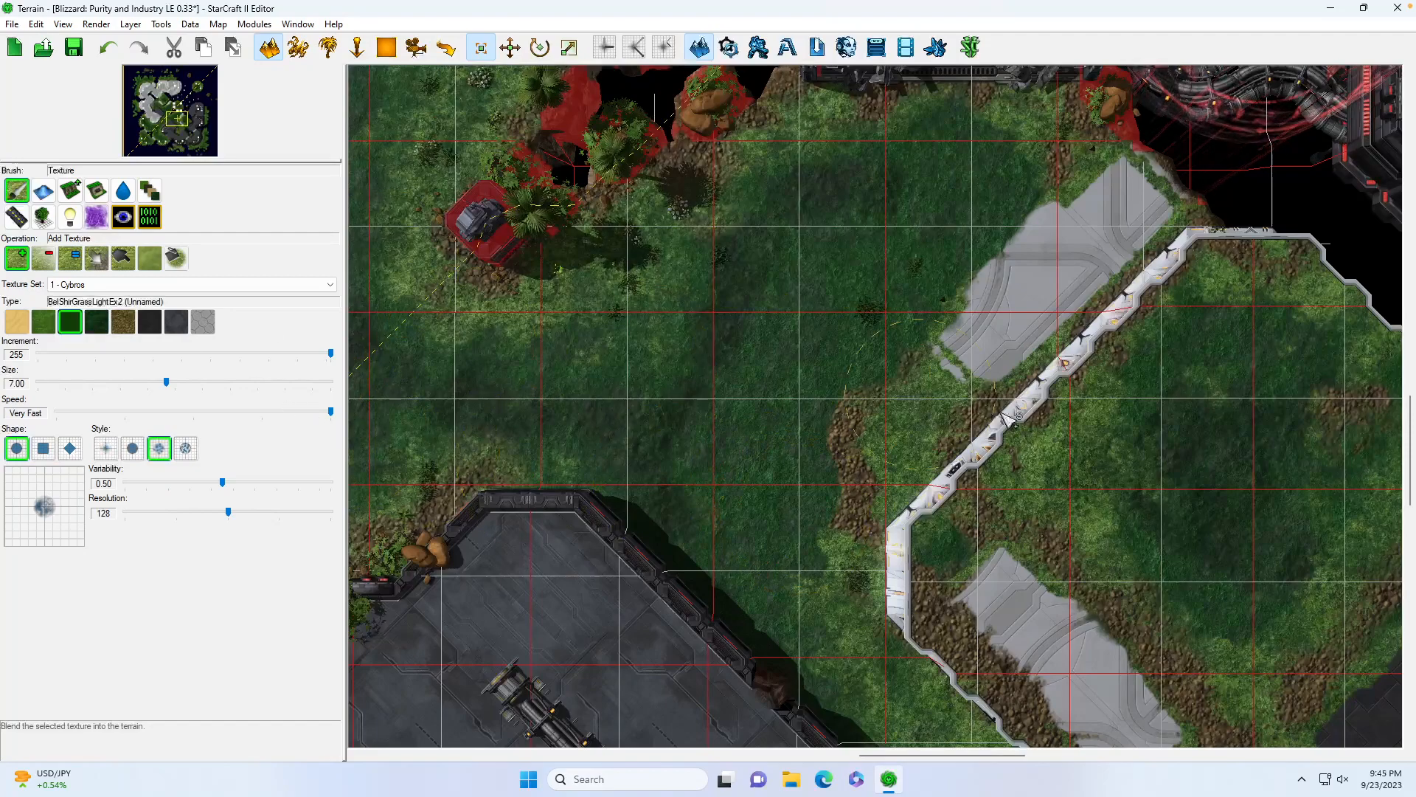
pyautogui.moveTo(959, 378)
pyautogui.mouseDown()
pyautogui.moveTo(907, 433)
pyautogui.moveTo(863, 443)
pyautogui.mouseUp()
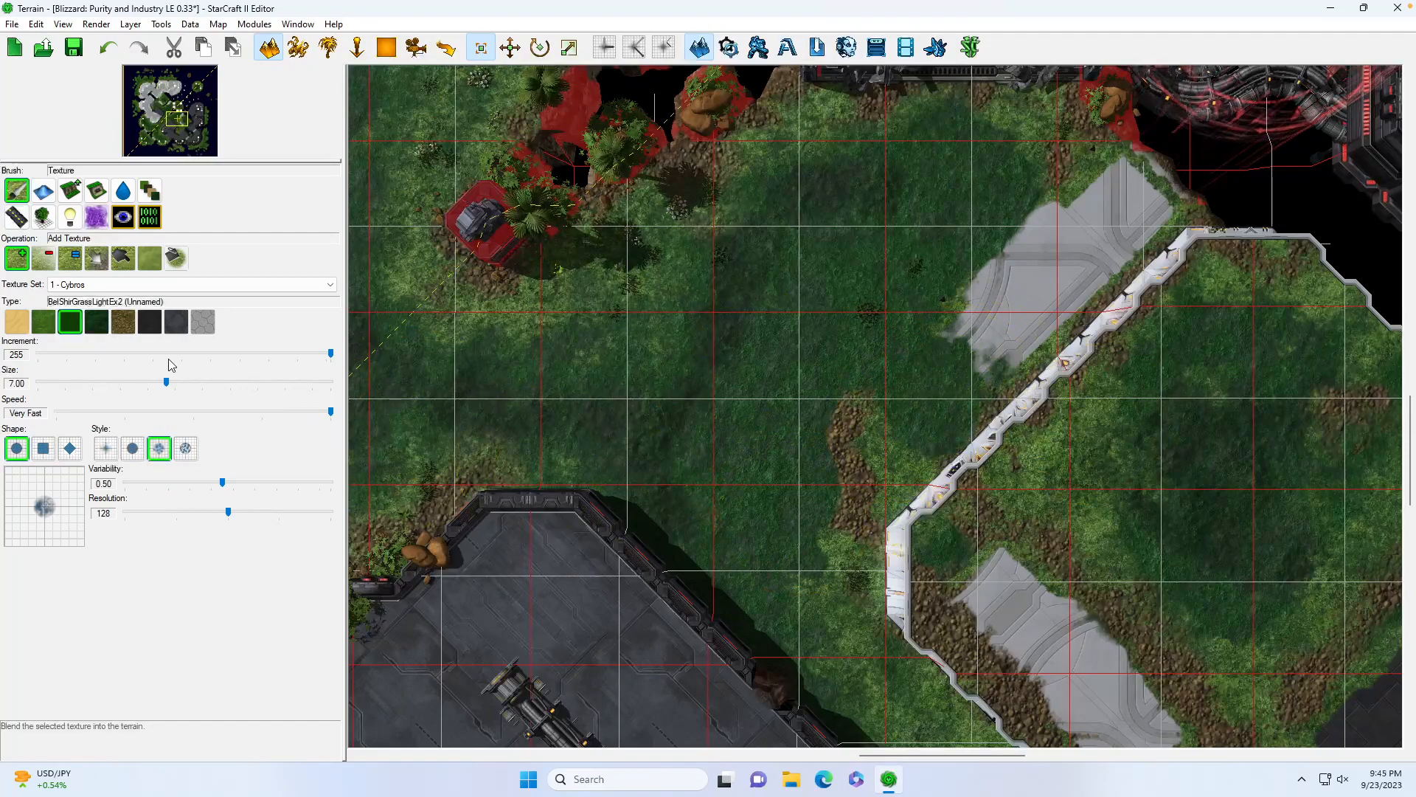
# Cover the remaining dirt and grey paving along the plateau's northwest cliff with Agria Grass Green
pyautogui.click(44, 322)
pyautogui.moveTo(968, 397)
pyautogui.mouseDown()
pyautogui.moveTo(888, 461)
pyautogui.moveTo(872, 506)
pyautogui.mouseUp()
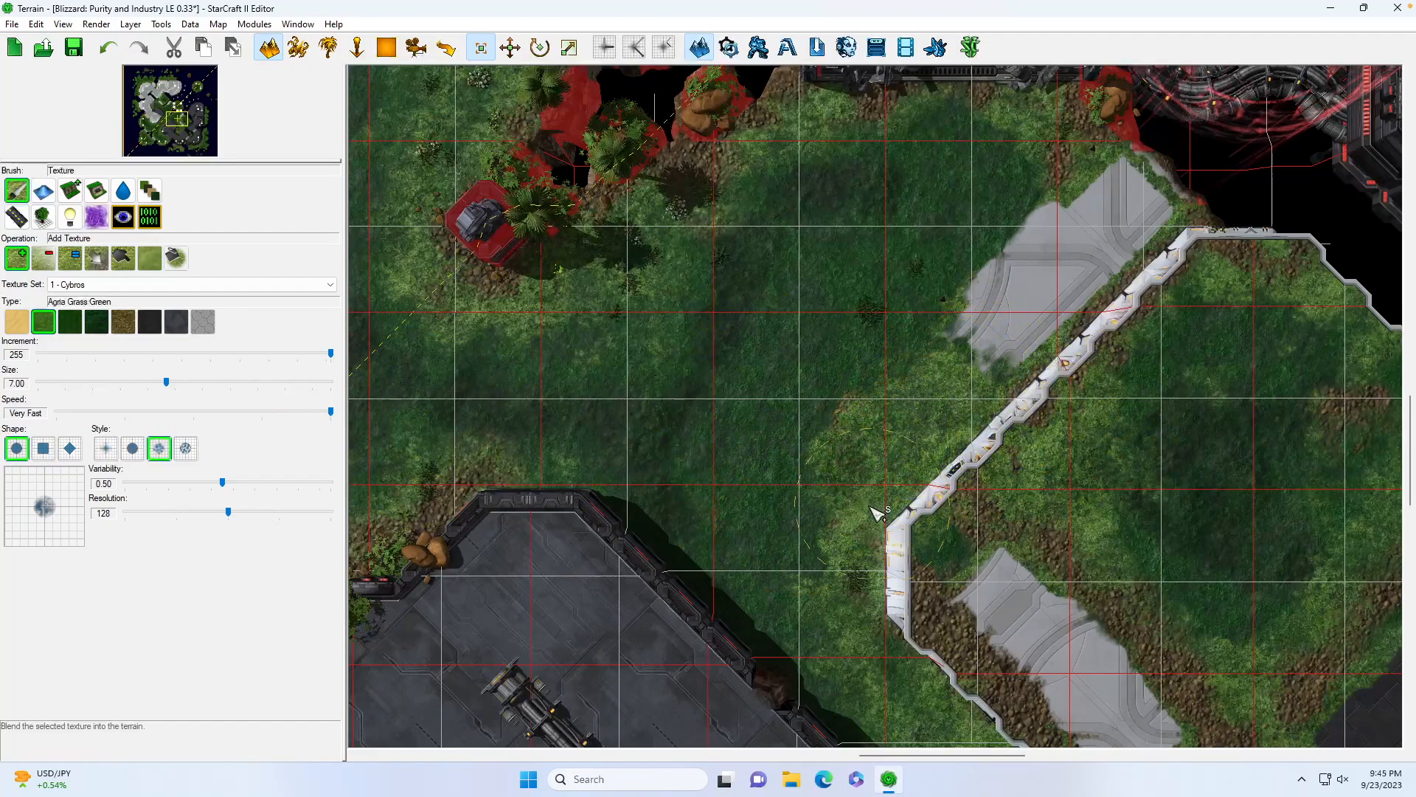
pyautogui.moveTo(912, 408); pyautogui.dragTo(880, 415)
pyautogui.moveTo(998, 327)
pyautogui.mouseDown()
pyautogui.moveTo(1059, 294)
pyautogui.moveTo(1079, 249)
pyautogui.moveTo(1152, 191)
pyautogui.mouseUp()
# Blend BelShirGrassLightEx2 into the lighter grass along the plateau's northwest and west cliffs, with the brush increment reduced to 202
pyautogui.click(70, 322)
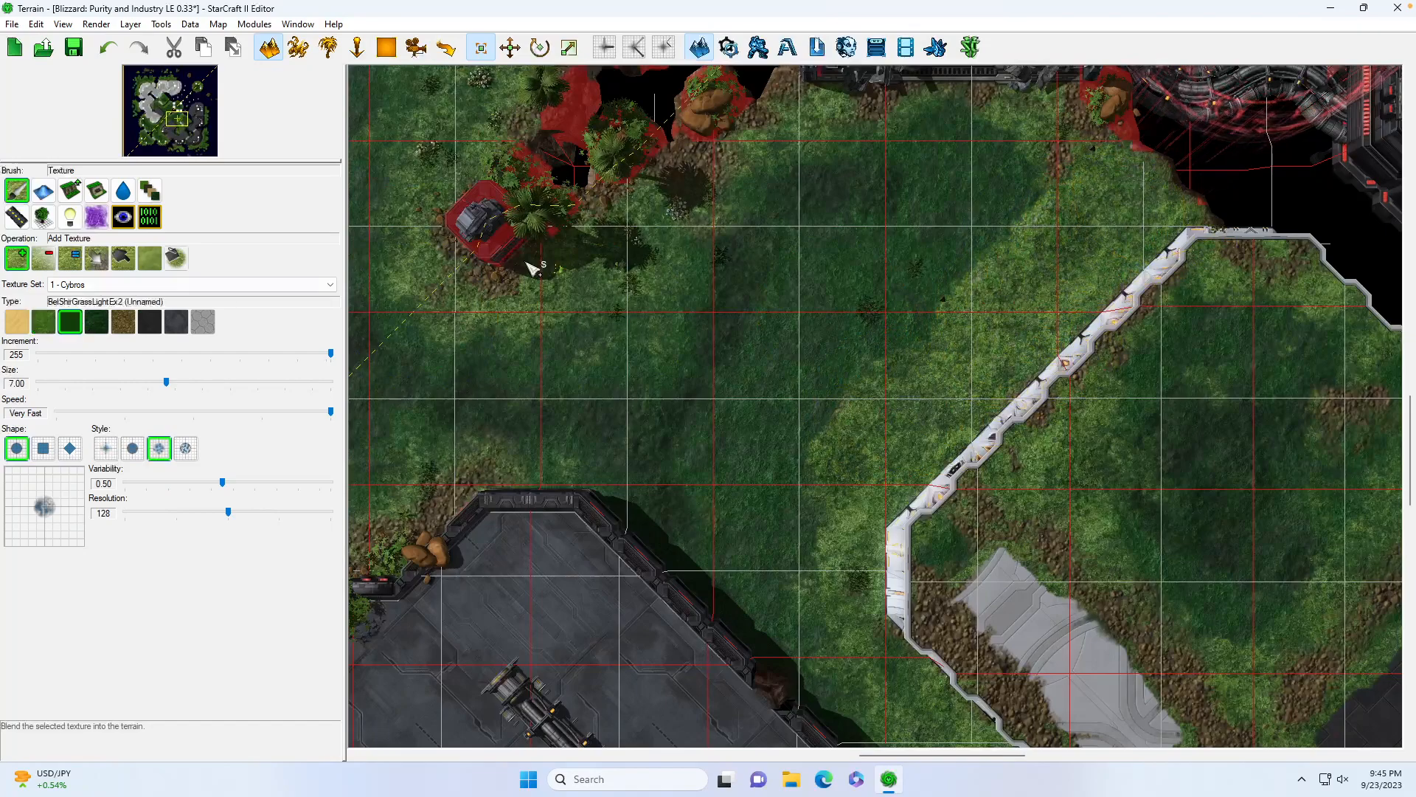
pyautogui.click(187, 448)
pyautogui.click(160, 449)
pyautogui.moveTo(1050, 230)
pyautogui.mouseDown()
pyautogui.moveTo(1018, 253)
pyautogui.moveTo(1043, 268)
pyautogui.moveTo(895, 383)
pyautogui.moveTo(847, 452)
pyautogui.moveTo(847, 533)
pyautogui.moveTo(894, 415)
pyautogui.mouseUp()
pyautogui.moveTo(810, 561)
pyautogui.mouseDown()
pyautogui.moveTo(847, 573)
pyautogui.moveTo(852, 590)
pyautogui.mouseUp()
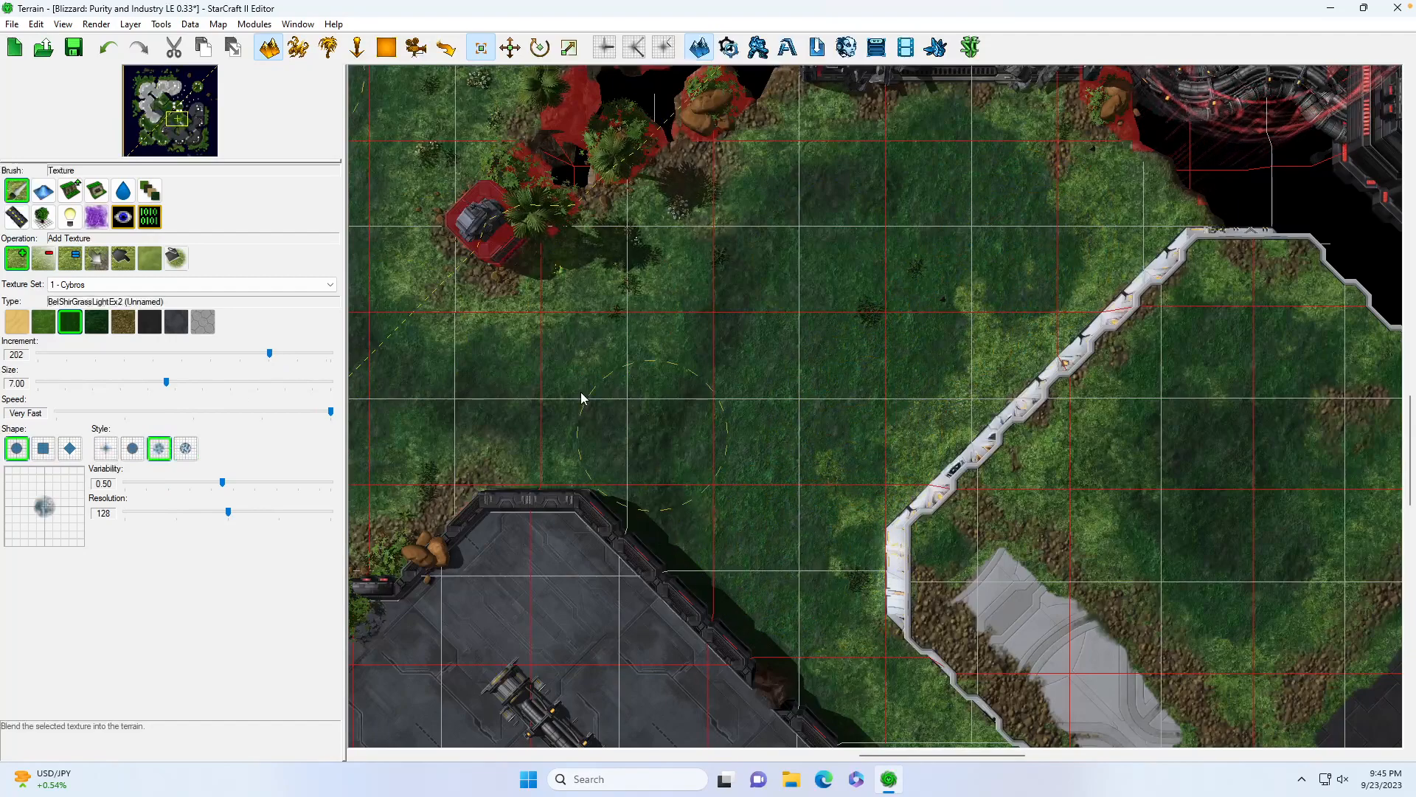
pyautogui.moveTo(188, 127)
pyautogui.mouseDown()
pyautogui.moveTo(164, 122)
pyautogui.moveTo(182, 125)
pyautogui.mouseUp()
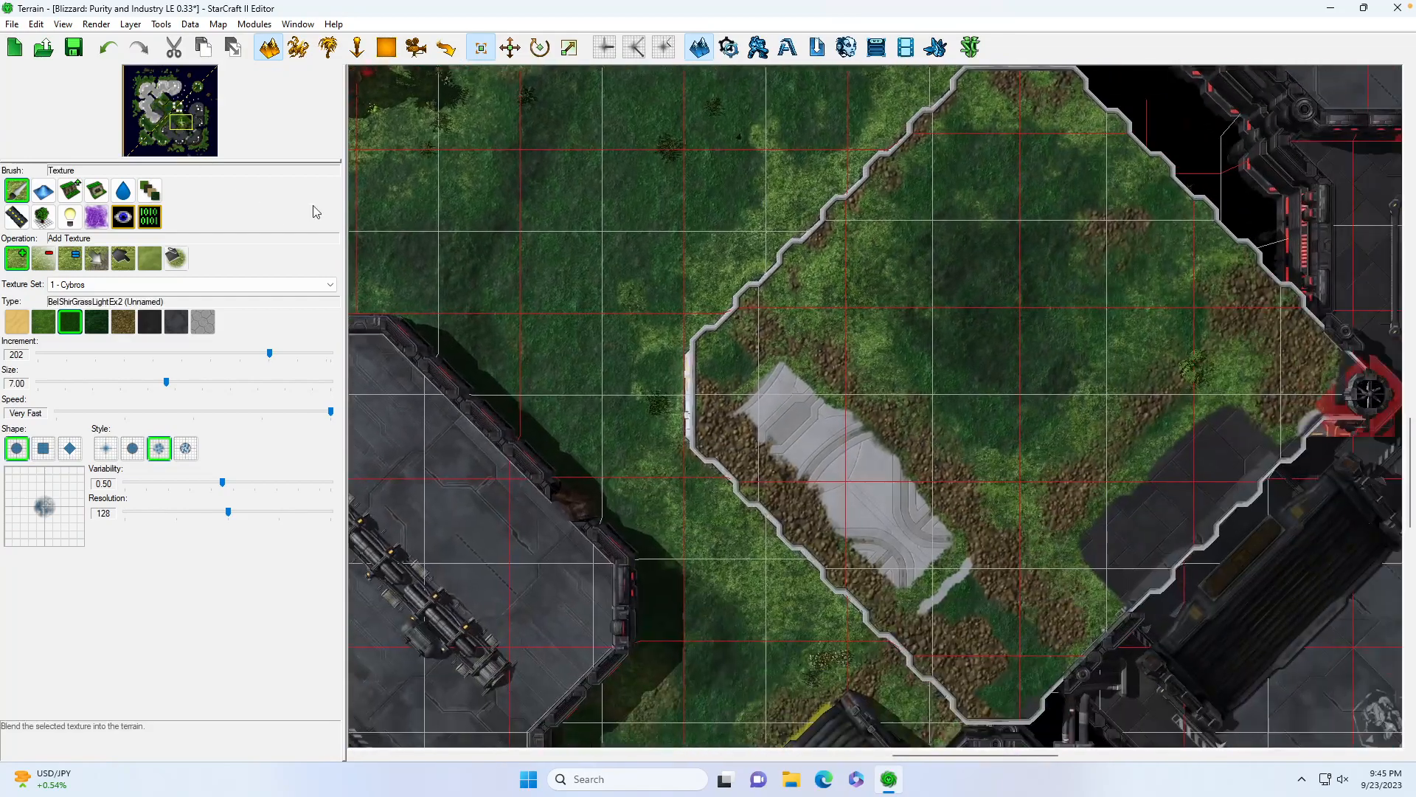
# Paint BelShirGrassLightEx2 across the plateau's interior, using a size 3.50 brush on the grey paving left along the southwest edge
pyautogui.moveTo(917, 337)
pyautogui.mouseDown()
pyautogui.moveTo(831, 373)
pyautogui.moveTo(808, 365)
pyautogui.mouseUp()
pyautogui.moveTo(869, 398)
pyautogui.mouseDown()
pyautogui.moveTo(841, 417)
pyautogui.moveTo(977, 531)
pyautogui.moveTo(997, 585)
pyautogui.moveTo(1030, 569)
pyautogui.moveTo(1166, 440)
pyautogui.moveTo(1195, 364)
pyautogui.moveTo(1063, 257)
pyautogui.mouseUp()
pyautogui.click(102, 382)
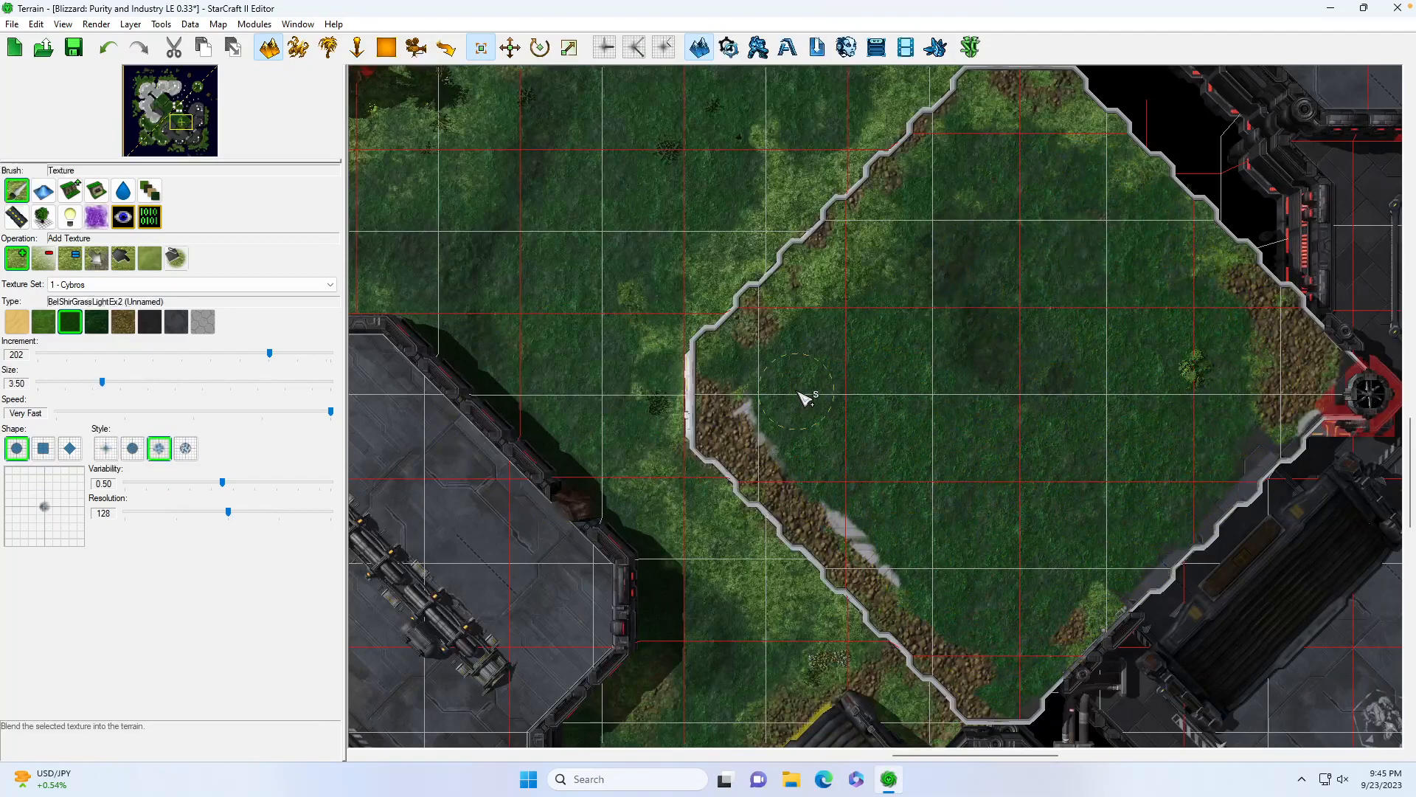
pyautogui.moveTo(780, 437); pyautogui.dragTo(882, 565)
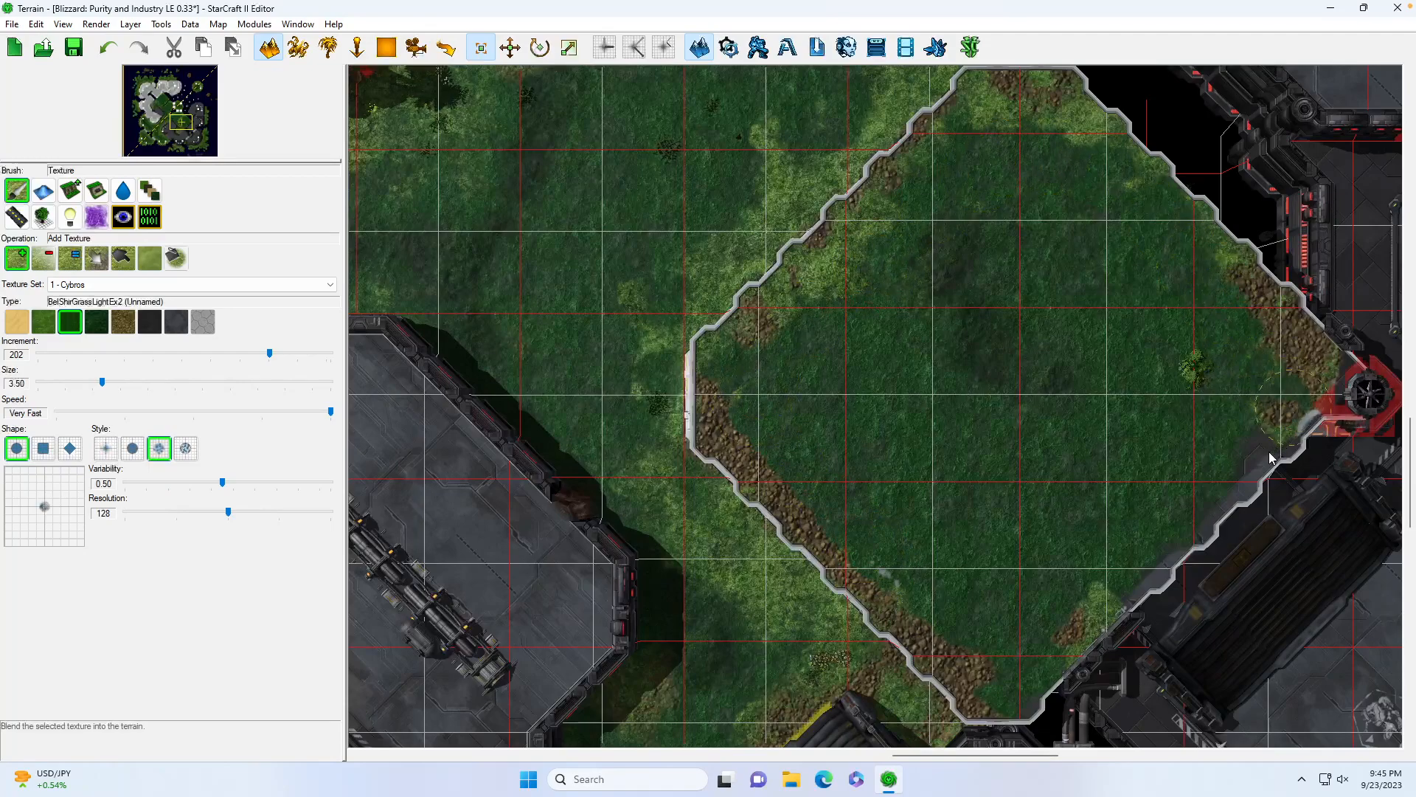
# Paint a rough dirt border of the Aiur City5 texture along the inside of the plateau's cliff edges
pyautogui.click(124, 322)
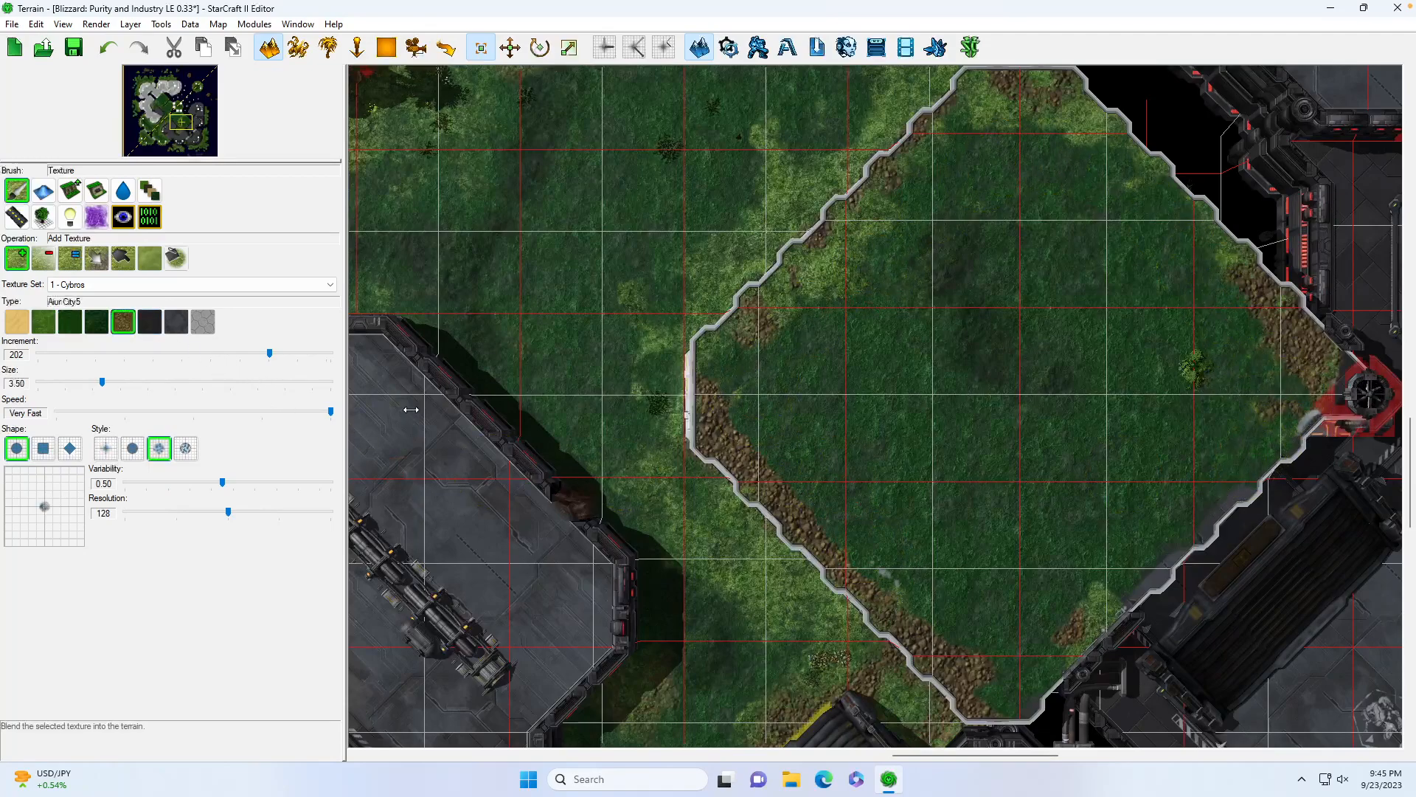
pyautogui.moveTo(1089, 630)
pyautogui.mouseDown()
pyautogui.moveTo(1046, 685)
pyautogui.moveTo(1017, 693)
pyautogui.mouseUp()
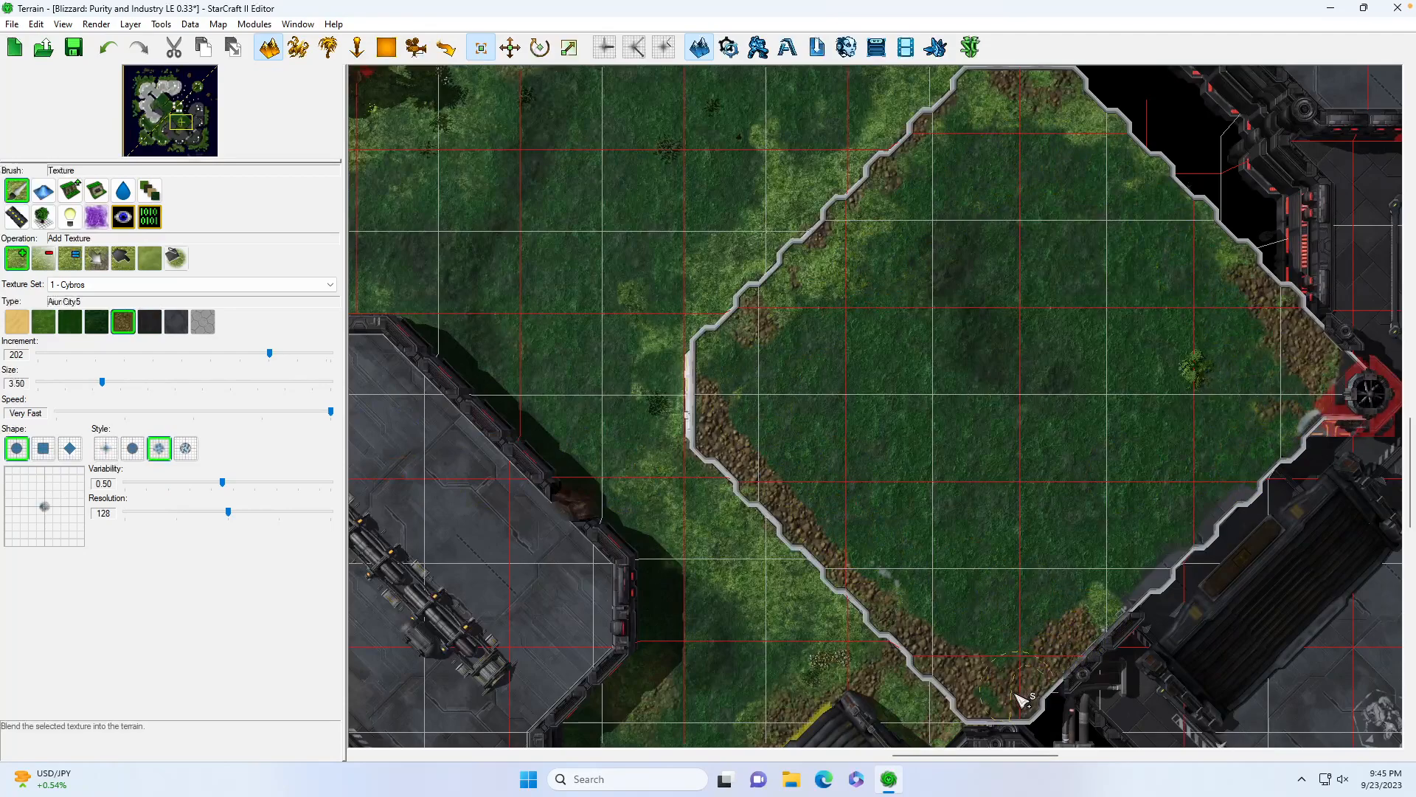
pyautogui.moveTo(1071, 636)
pyautogui.mouseDown()
pyautogui.moveTo(1161, 569)
pyautogui.moveTo(1292, 427)
pyautogui.moveTo(1319, 394)
pyautogui.moveTo(1315, 360)
pyautogui.mouseUp()
pyautogui.moveTo(1279, 298)
pyautogui.mouseDown()
pyautogui.moveTo(1131, 179)
pyautogui.moveTo(1114, 148)
pyautogui.moveTo(1152, 175)
pyautogui.moveTo(1069, 121)
pyautogui.moveTo(1104, 130)
pyautogui.moveTo(997, 100)
pyautogui.moveTo(730, 359)
pyautogui.moveTo(746, 462)
pyautogui.moveTo(838, 562)
pyautogui.moveTo(999, 686)
pyautogui.moveTo(1035, 662)
pyautogui.mouseUp()
# Blend Agria Grass Green inside the plateau's dirt border and across the grass interior, enlarging the brush to size 11.00
pyautogui.click(43, 321)
pyautogui.moveTo(102, 381); pyautogui.dragTo(138, 382)
pyautogui.moveTo(988, 146)
pyautogui.mouseDown()
pyautogui.moveTo(922, 195)
pyautogui.moveTo(851, 293)
pyautogui.moveTo(841, 276)
pyautogui.moveTo(801, 335)
pyautogui.moveTo(765, 358)
pyautogui.moveTo(762, 383)
pyautogui.moveTo(790, 466)
pyautogui.moveTo(964, 623)
pyautogui.moveTo(1015, 641)
pyautogui.moveTo(1011, 659)
pyautogui.moveTo(1287, 377)
pyautogui.mouseUp()
pyautogui.moveTo(1245, 332)
pyautogui.mouseDown()
pyautogui.moveTo(1242, 307)
pyautogui.moveTo(1026, 143)
pyautogui.moveTo(1037, 127)
pyautogui.moveTo(1062, 151)
pyautogui.moveTo(1066, 140)
pyautogui.mouseUp()
pyautogui.moveTo(138, 383); pyautogui.dragTo(239, 382)
pyautogui.moveTo(907, 413)
pyautogui.mouseDown()
pyautogui.moveTo(1015, 534)
pyautogui.moveTo(1188, 362)
pyautogui.moveTo(1025, 204)
pyautogui.moveTo(1028, 224)
pyautogui.mouseUp()
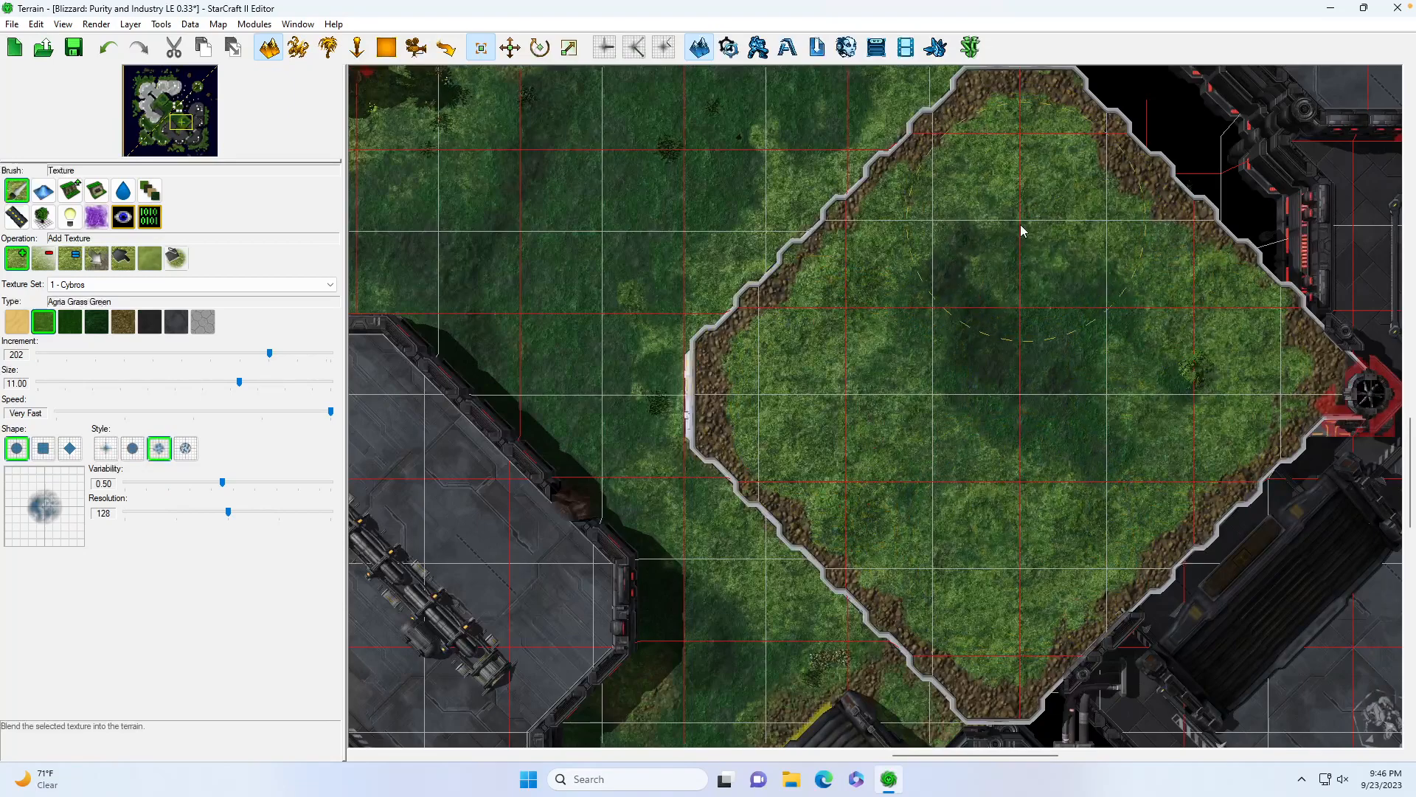
# Repaint the middle of the plateau with BelShirGrassLightEx2, leaving a lighter grass rim beside the dirt border
pyautogui.click(70, 321)
pyautogui.moveTo(843, 408)
pyautogui.mouseDown()
pyautogui.moveTo(923, 385)
pyautogui.moveTo(914, 443)
pyautogui.moveTo(1025, 528)
pyautogui.moveTo(1091, 497)
pyautogui.moveTo(1185, 405)
pyautogui.moveTo(1176, 316)
pyautogui.moveTo(1021, 206)
pyautogui.moveTo(990, 295)
pyautogui.moveTo(901, 351)
pyautogui.moveTo(841, 414)
pyautogui.moveTo(838, 439)
pyautogui.moveTo(1010, 541)
pyautogui.moveTo(1011, 574)
pyautogui.moveTo(1226, 375)
pyautogui.mouseUp()
pyautogui.moveTo(186, 135)
pyautogui.mouseDown()
pyautogui.moveTo(164, 103)
pyautogui.moveTo(184, 126)
pyautogui.mouseUp()
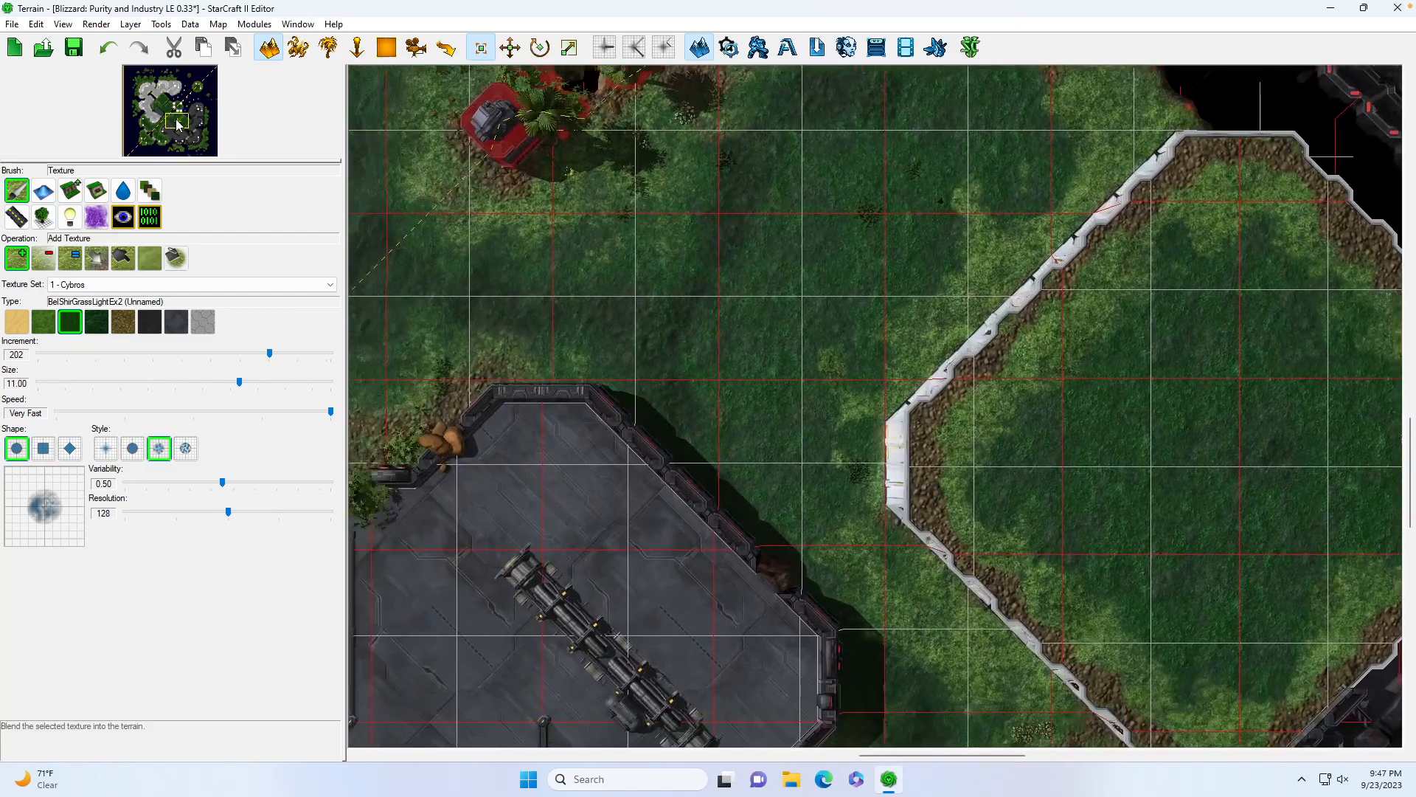
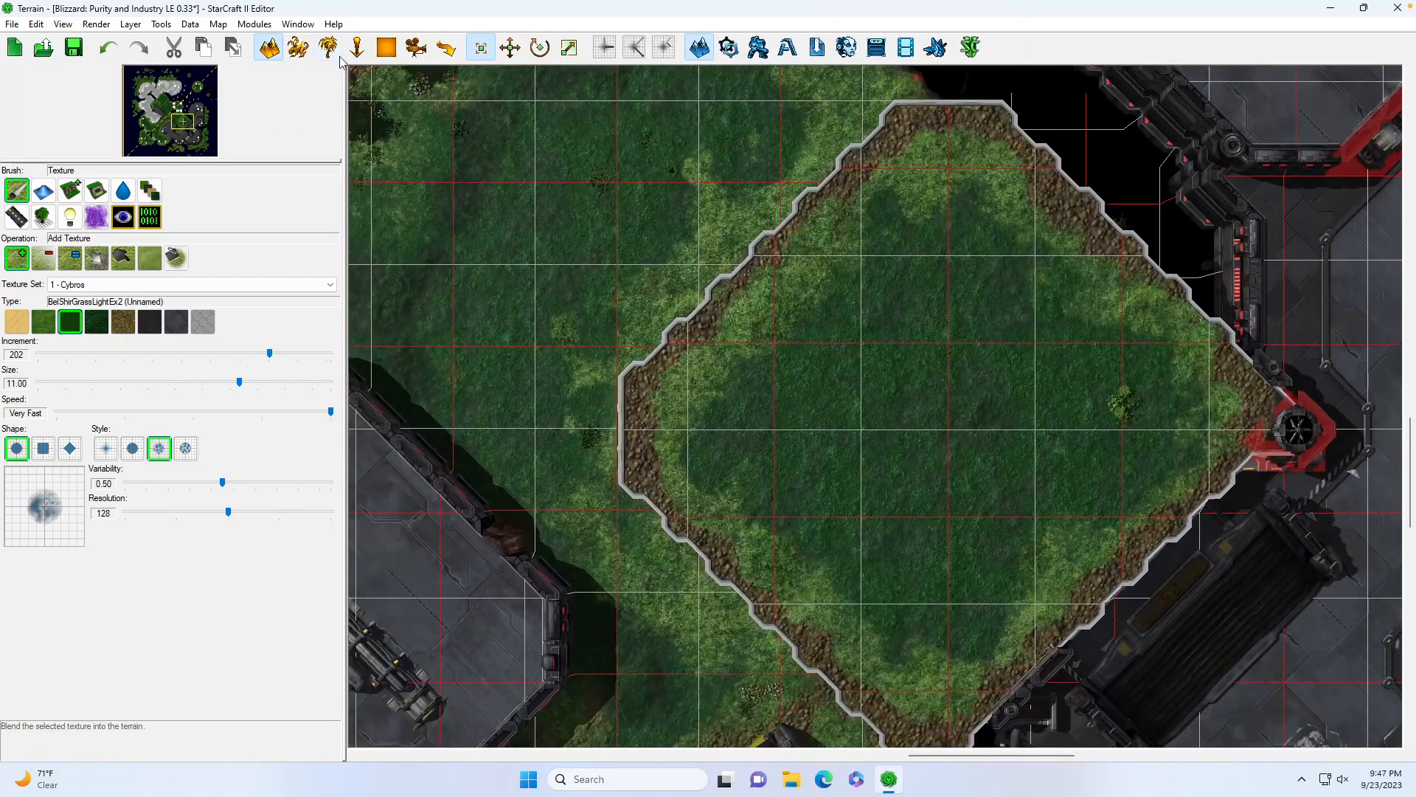
# Delete the worn floor-marking decals near the mesh-covered ramps on the map's southeastern platforms
pyautogui.click(329, 50)
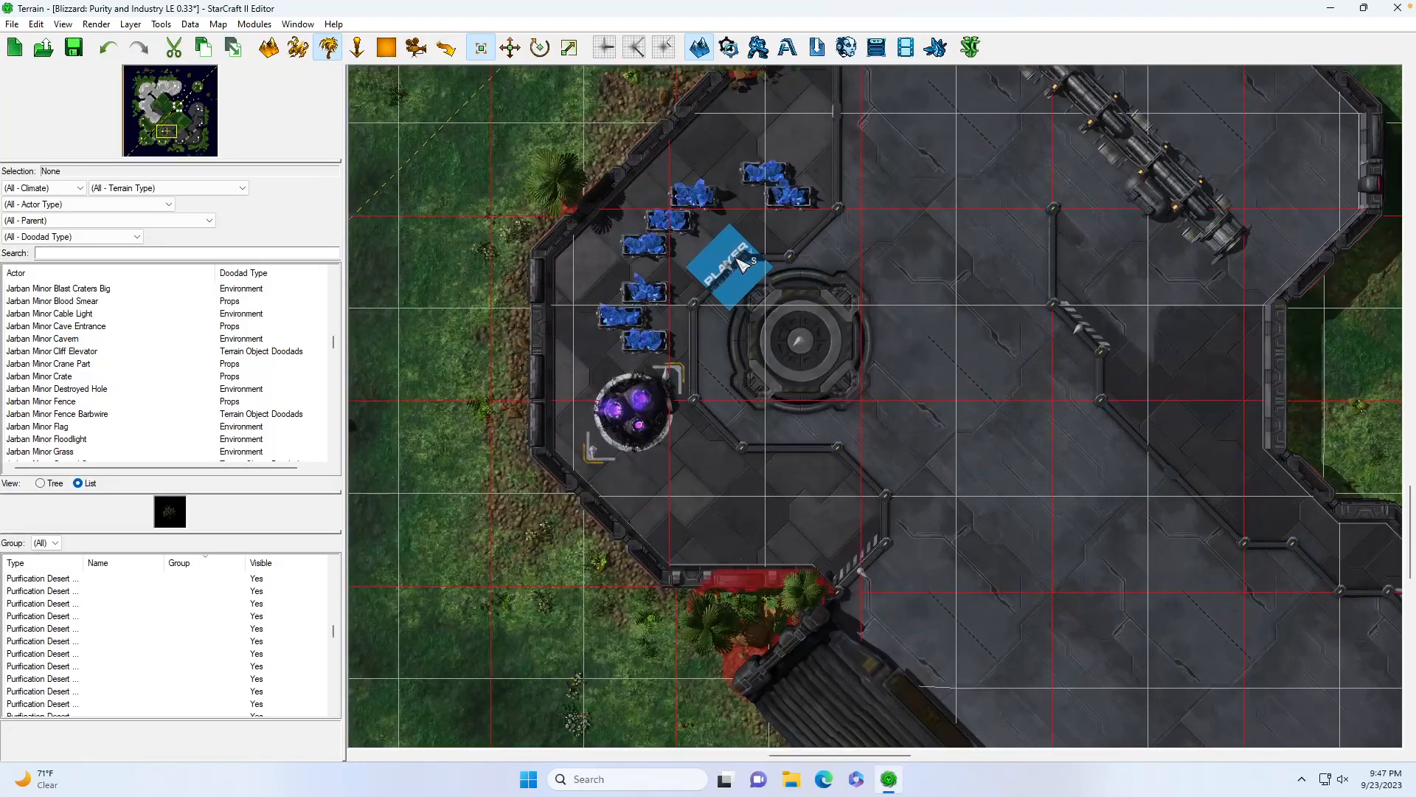
pyautogui.click(163, 131)
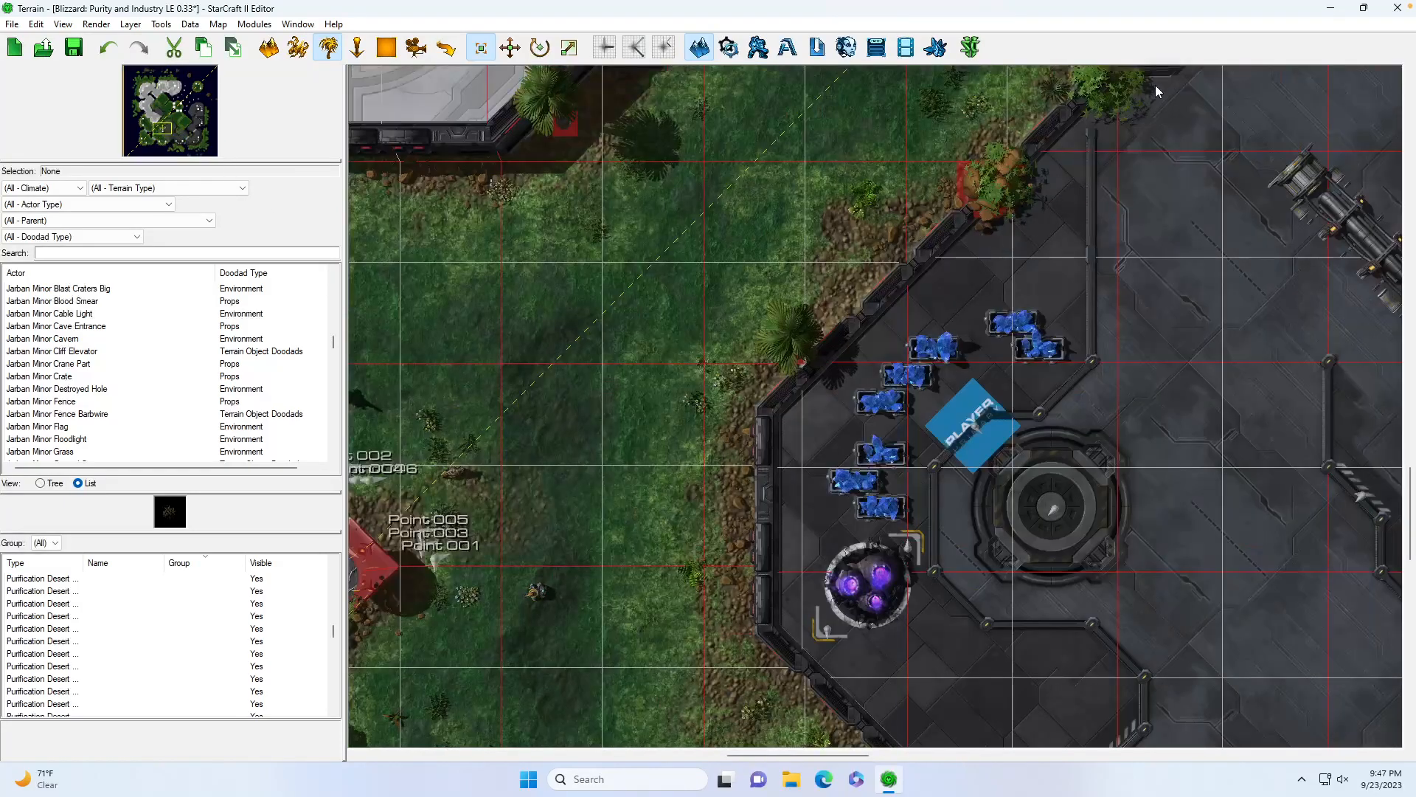
pyautogui.moveTo(156, 149); pyautogui.dragTo(192, 138)
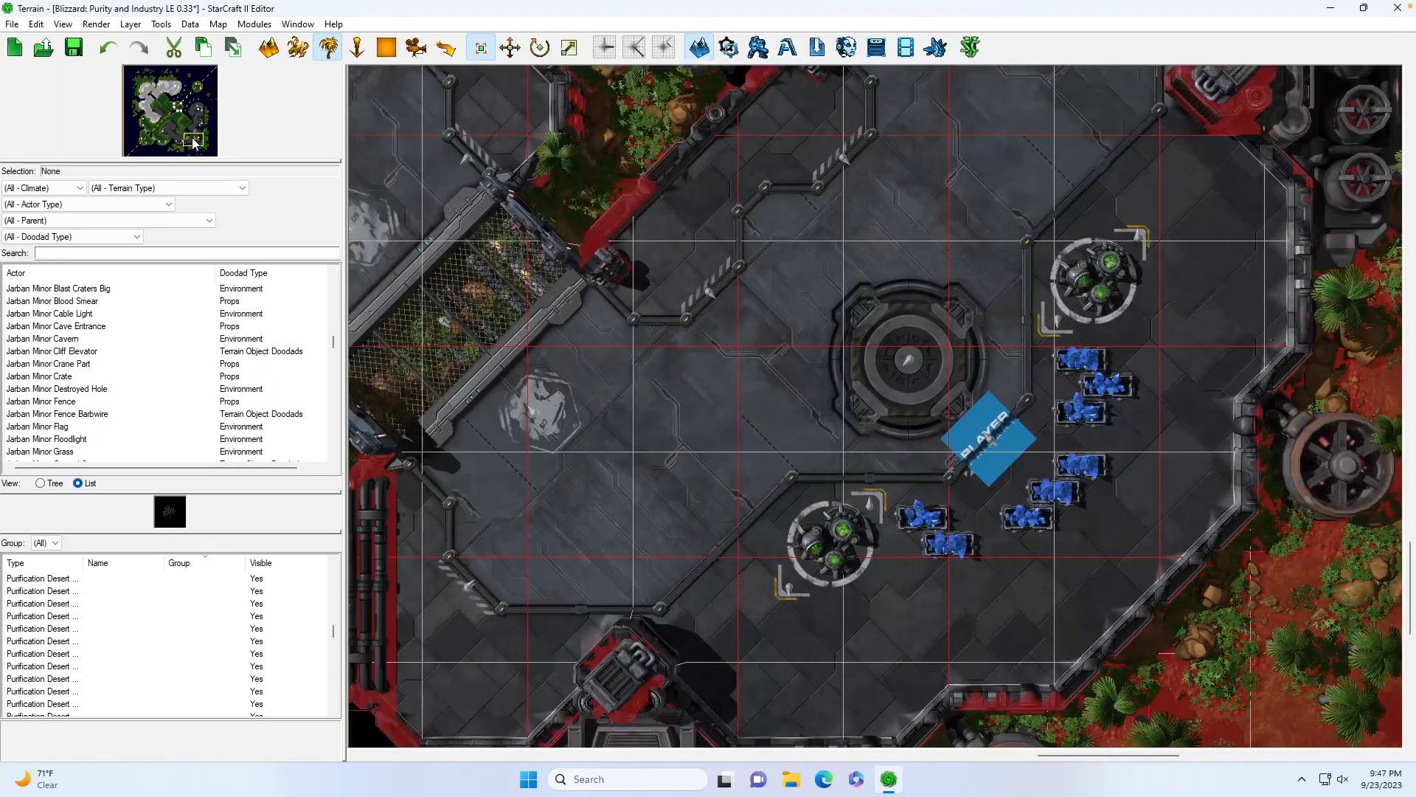
pyautogui.scroll(-3, 676, 609)
pyautogui.click(650, 428)
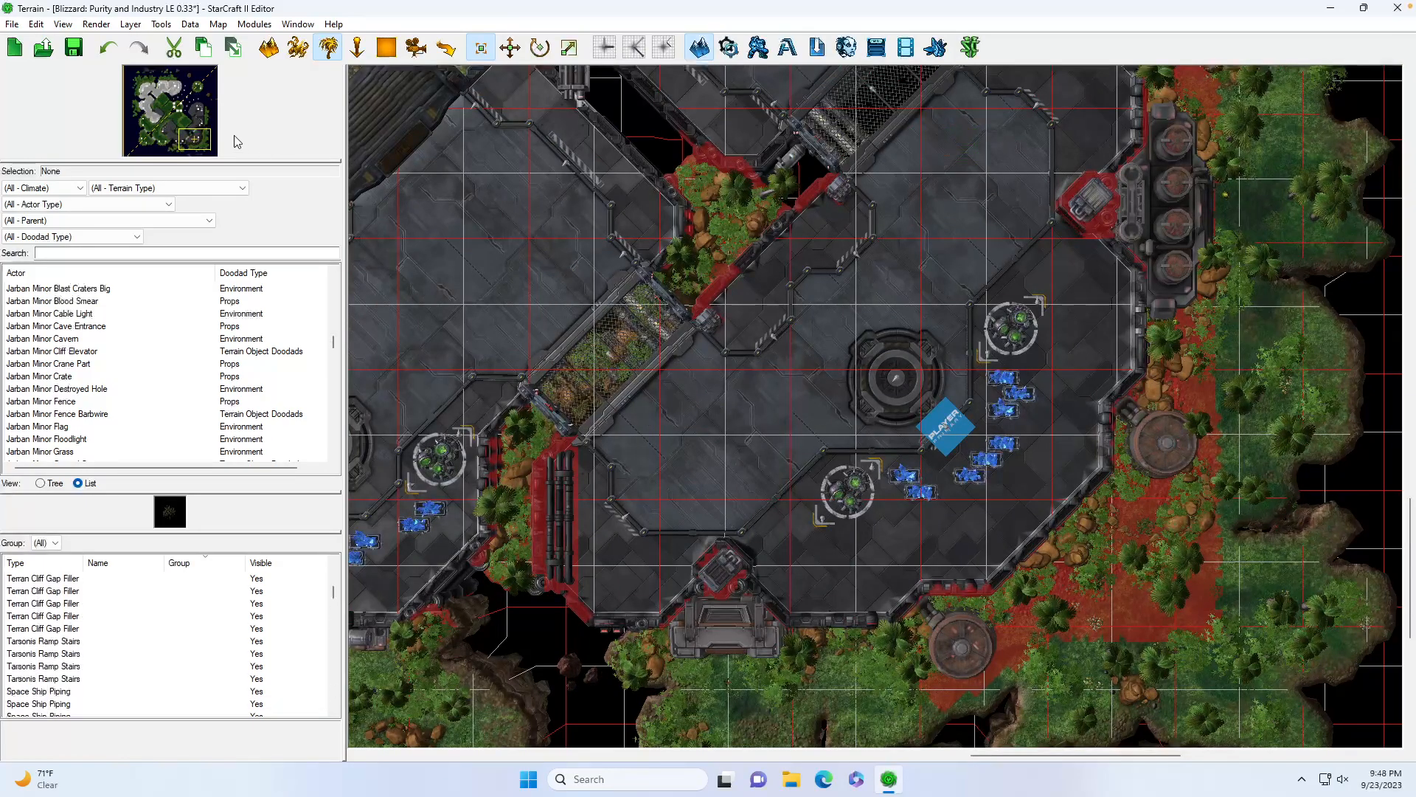
pyautogui.click(196, 131)
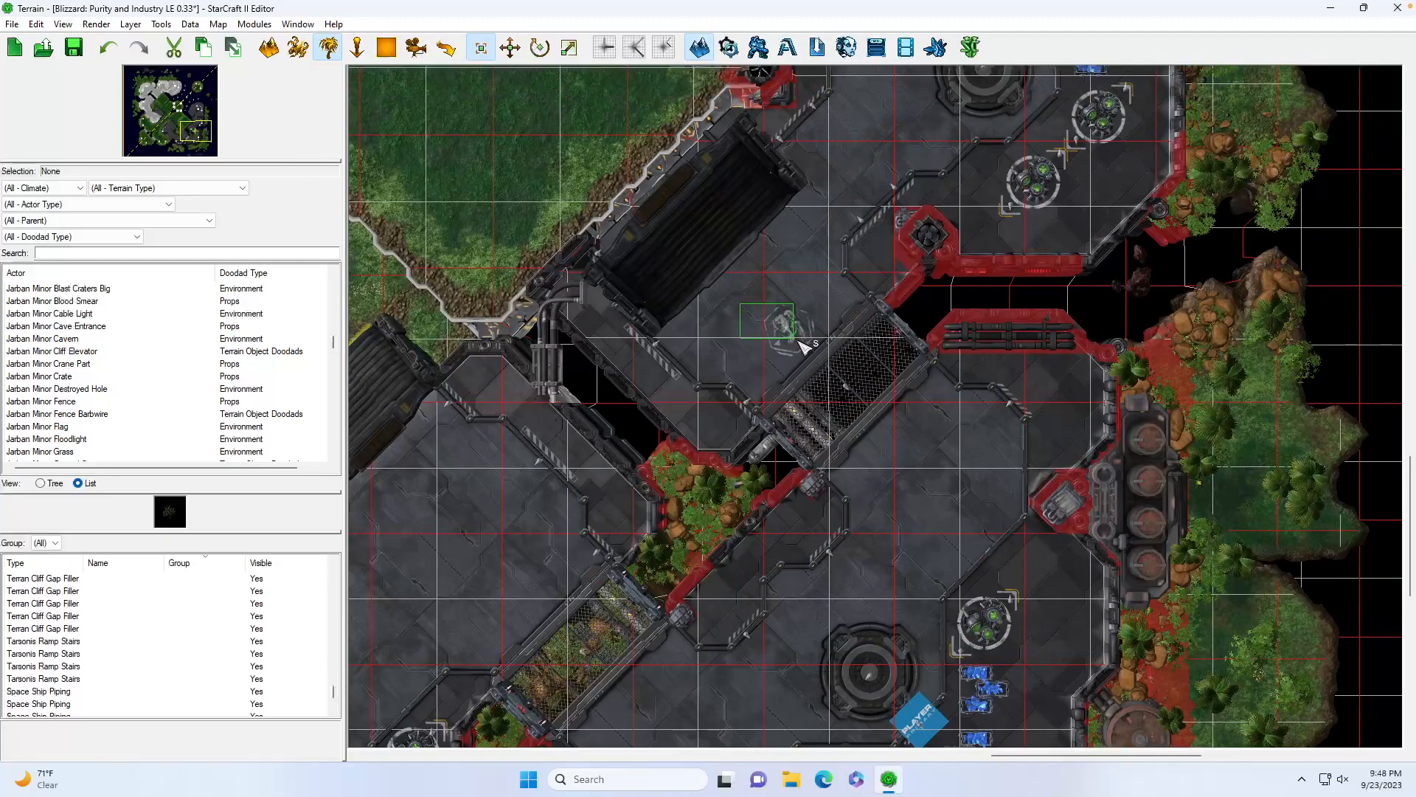
pyautogui.click(200, 112)
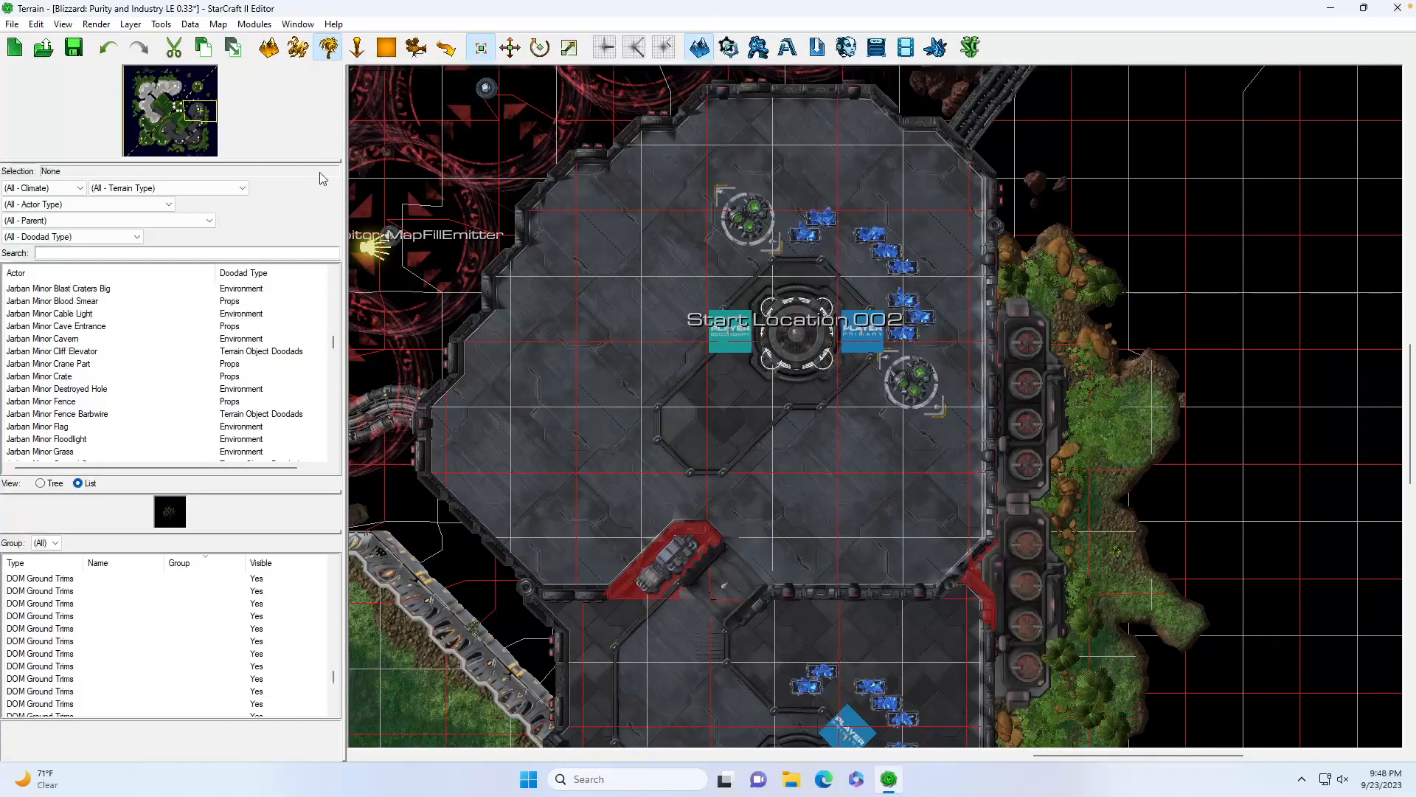
# Delete the destructible unbuildable plates below the eastern platforms' connecting ramp and the machinery doodads on the no-pathing strip beside it
pyautogui.moveTo(213, 89); pyautogui.dragTo(199, 121)
pyautogui.scroll(2, 572, 299)
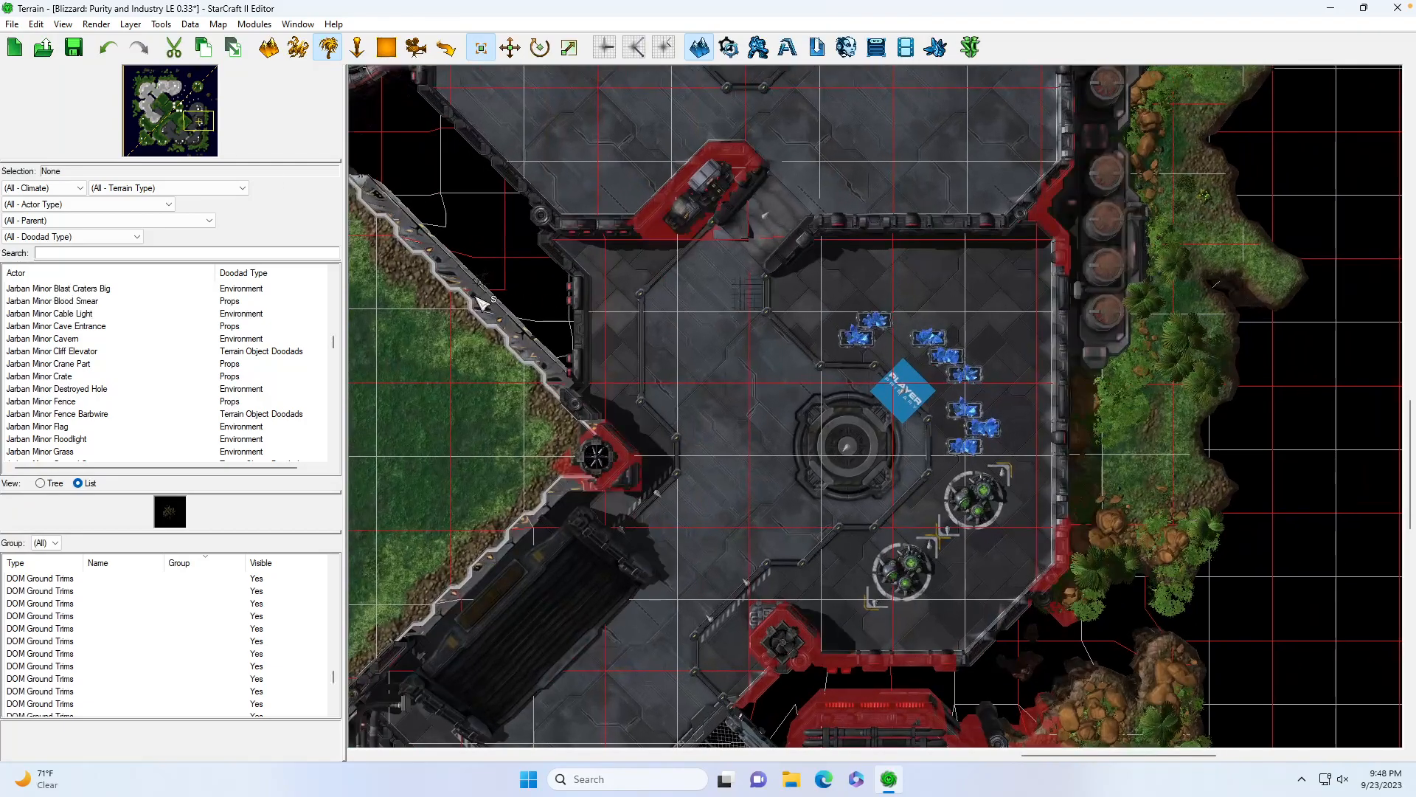
pyautogui.click(108, 48)
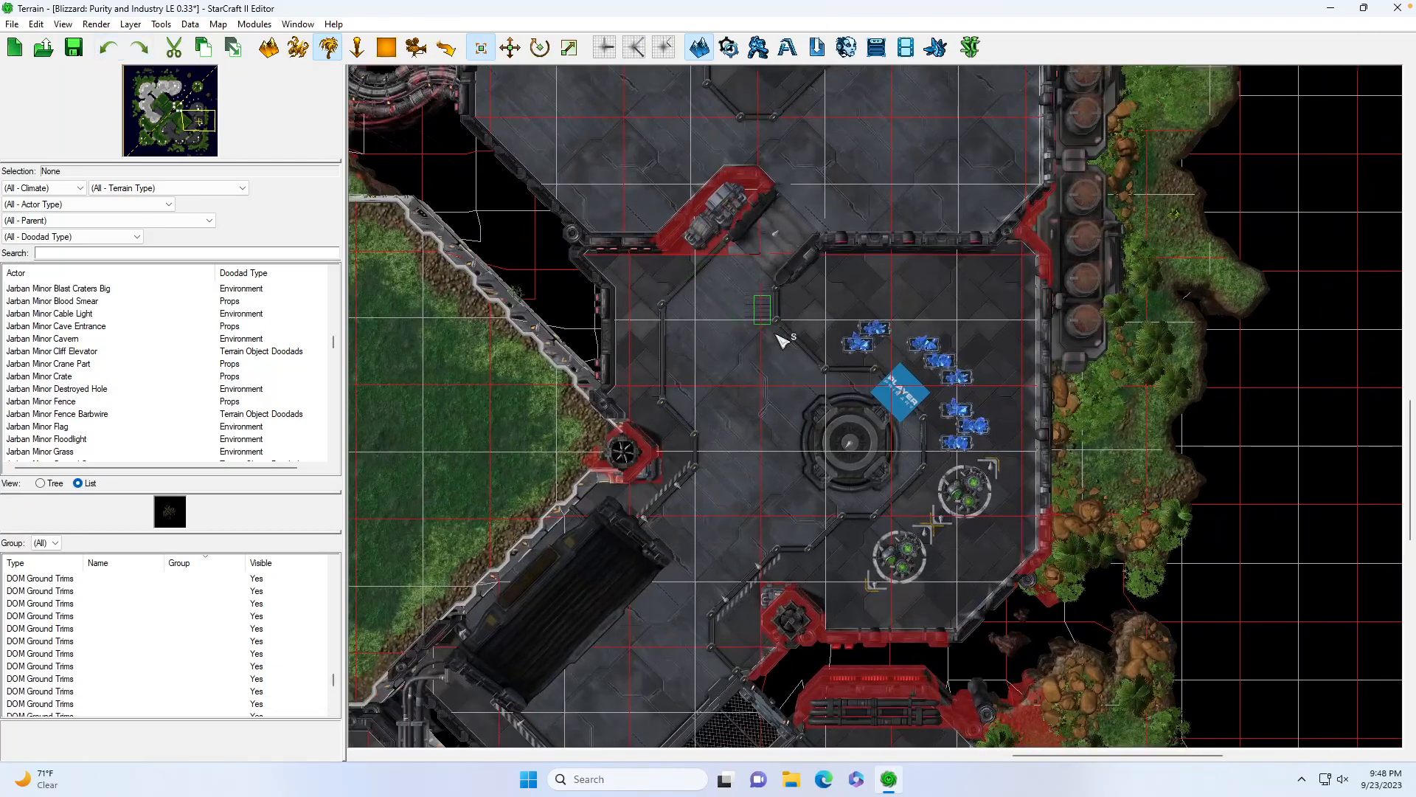
pyautogui.press('u')
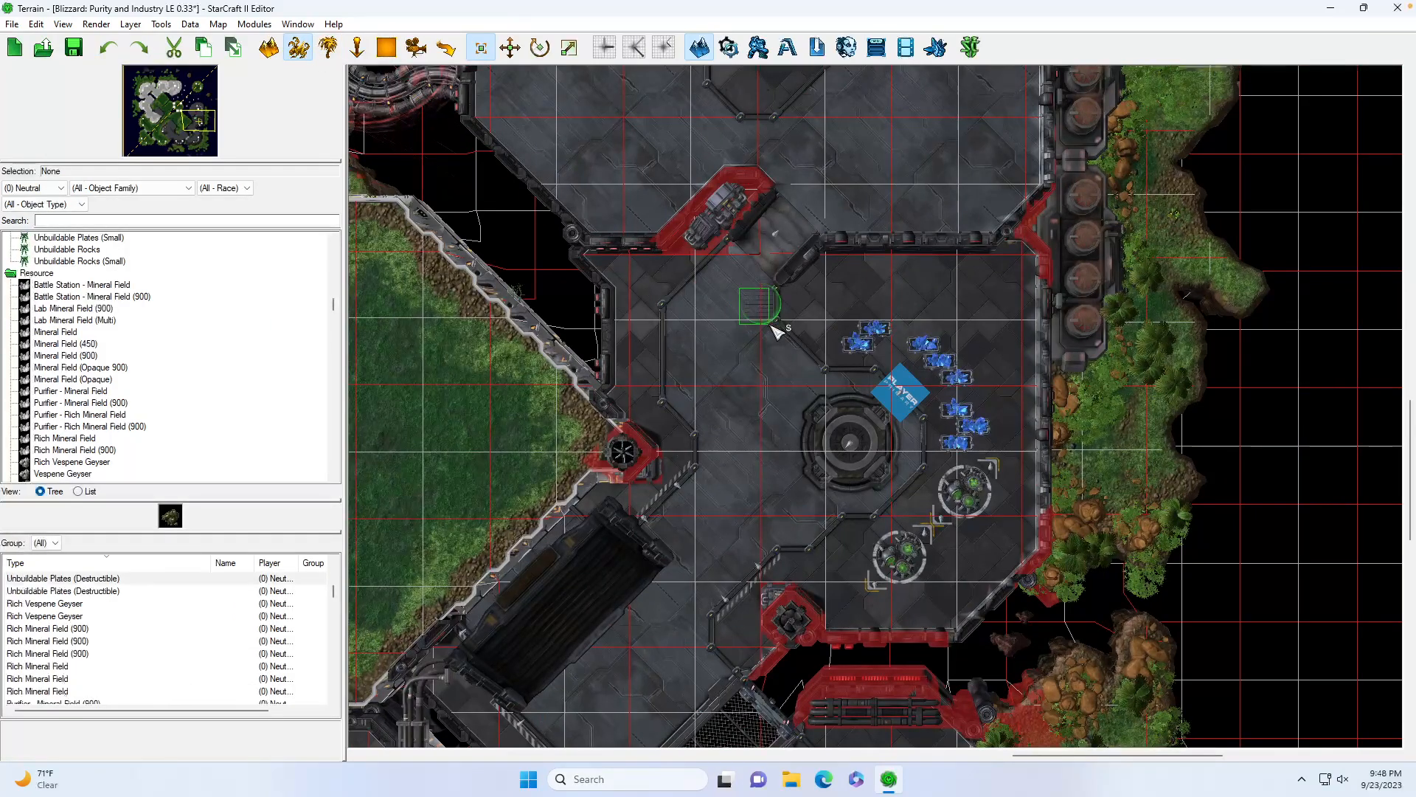
pyautogui.click(196, 123)
pyautogui.scroll(3, 196, 123)
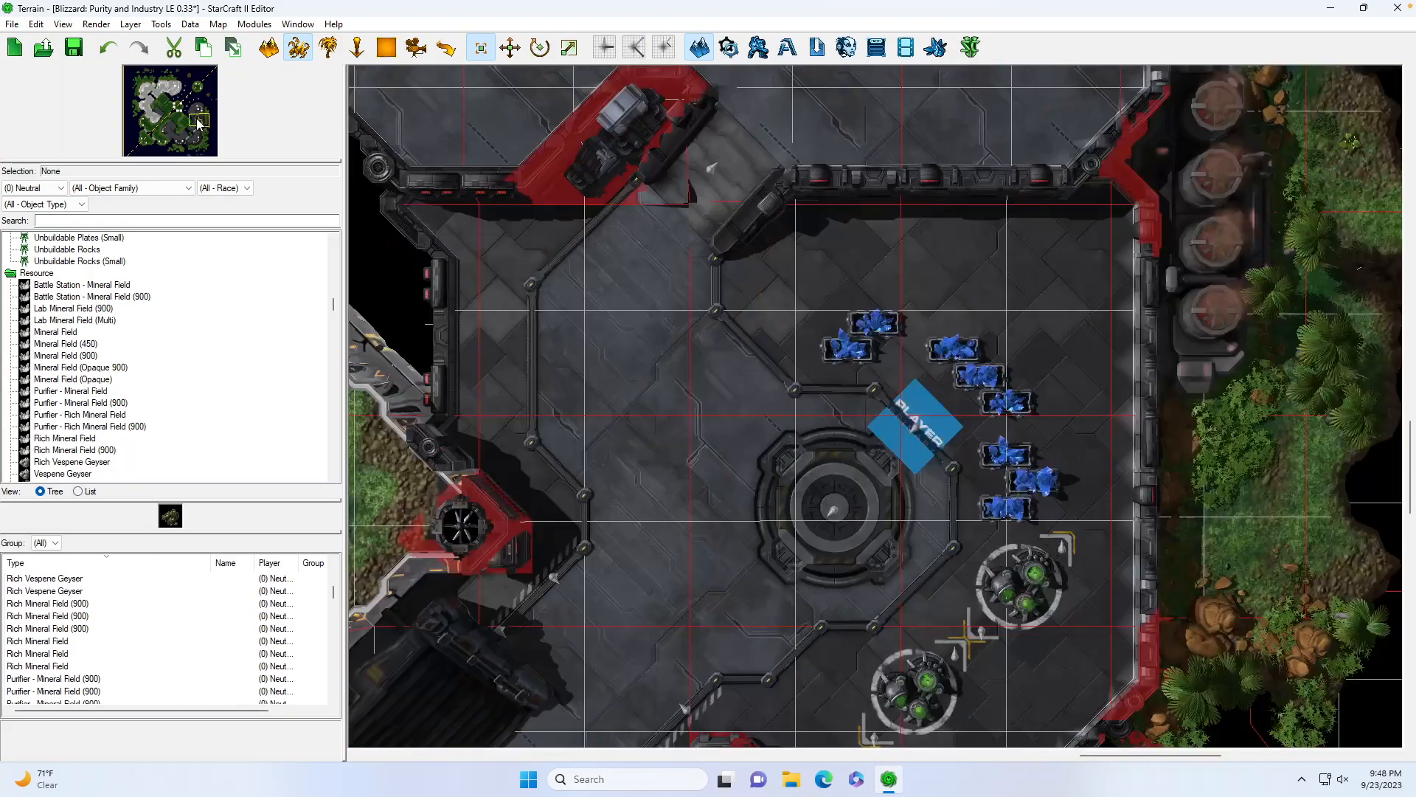
pyautogui.moveTo(198, 124); pyautogui.dragTo(196, 119)
pyautogui.click(331, 53)
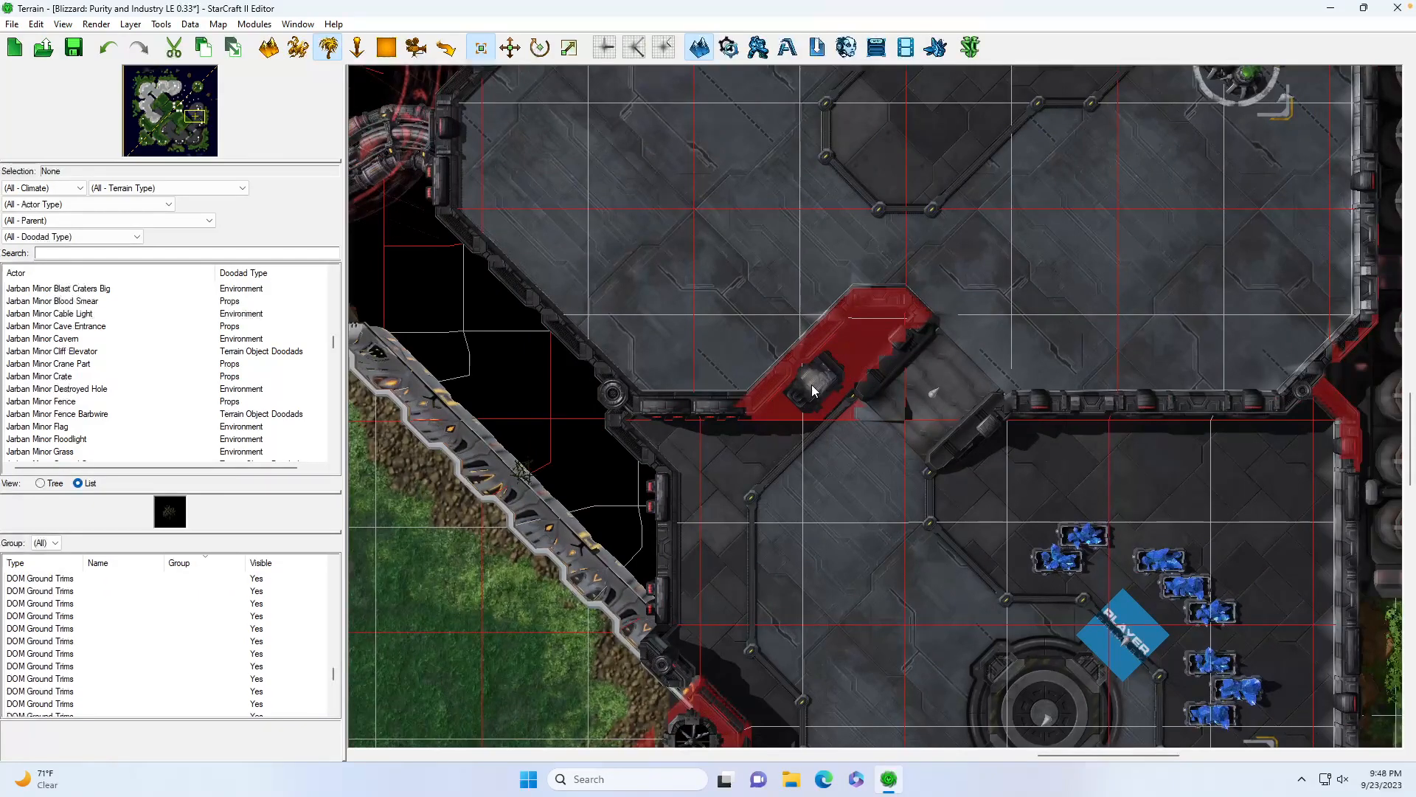
# Widen the ramp between the two eastern platforms toward the southeast with the Add Ramp cliff operation, undoing the unwanted cliff change northwest of it
pyautogui.click(270, 48)
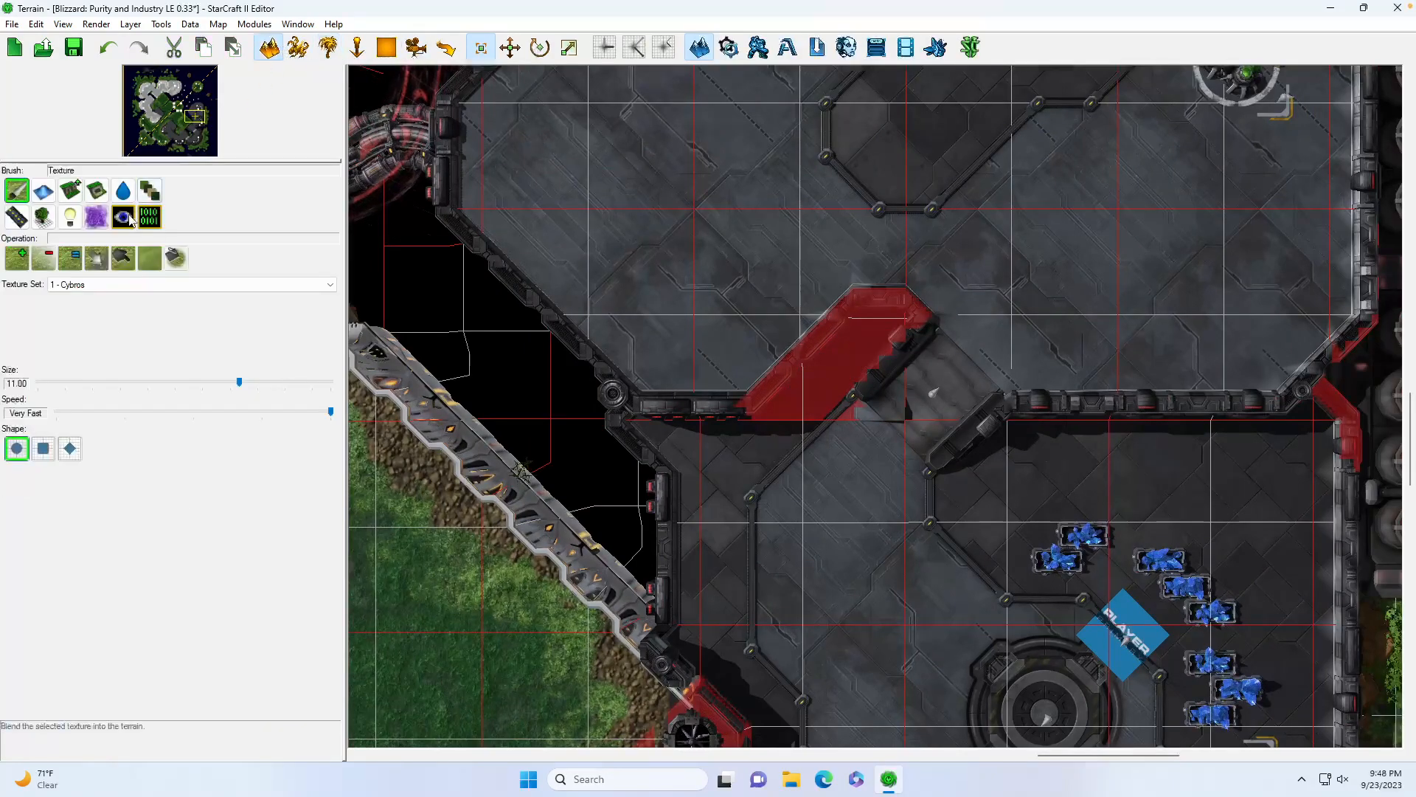
pyautogui.click(70, 190)
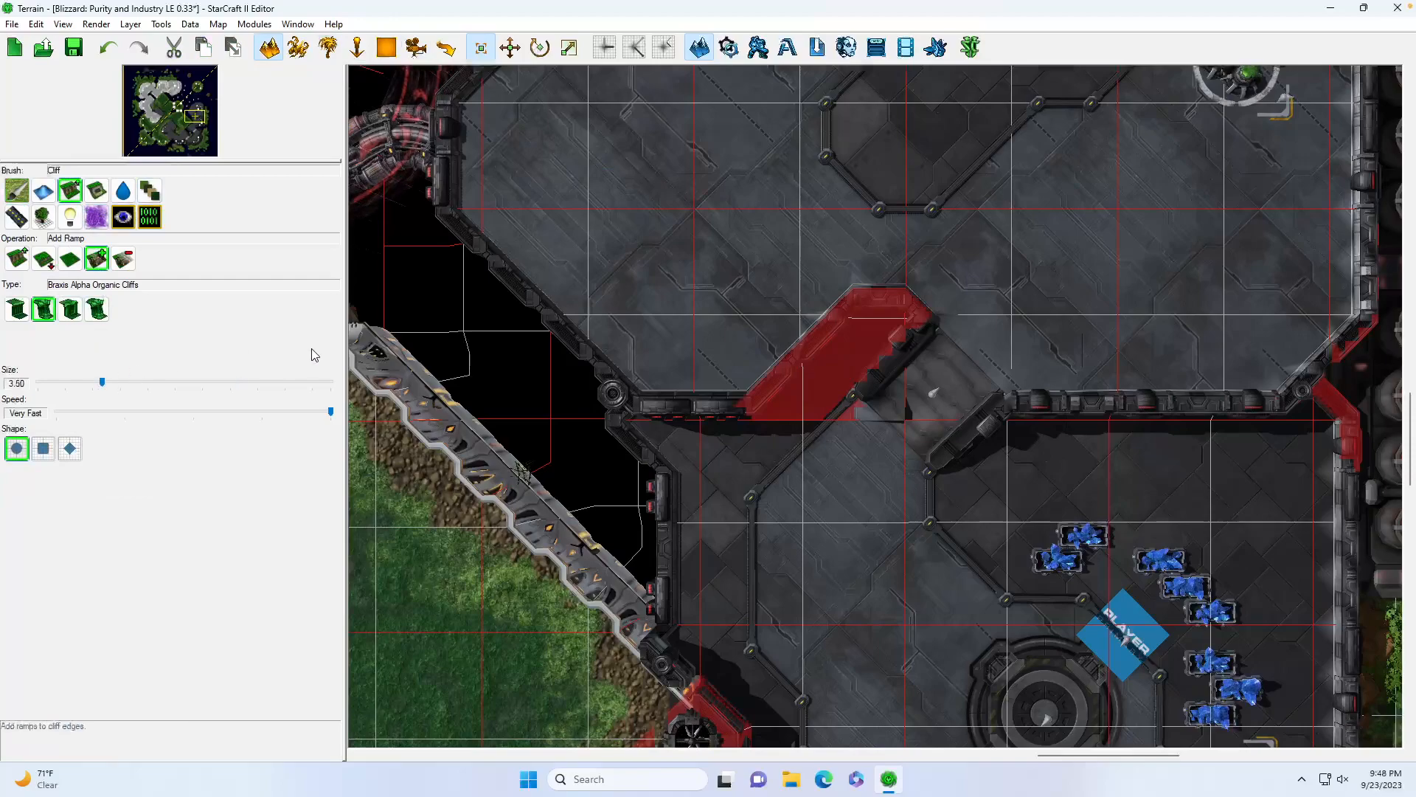
pyautogui.click(919, 351)
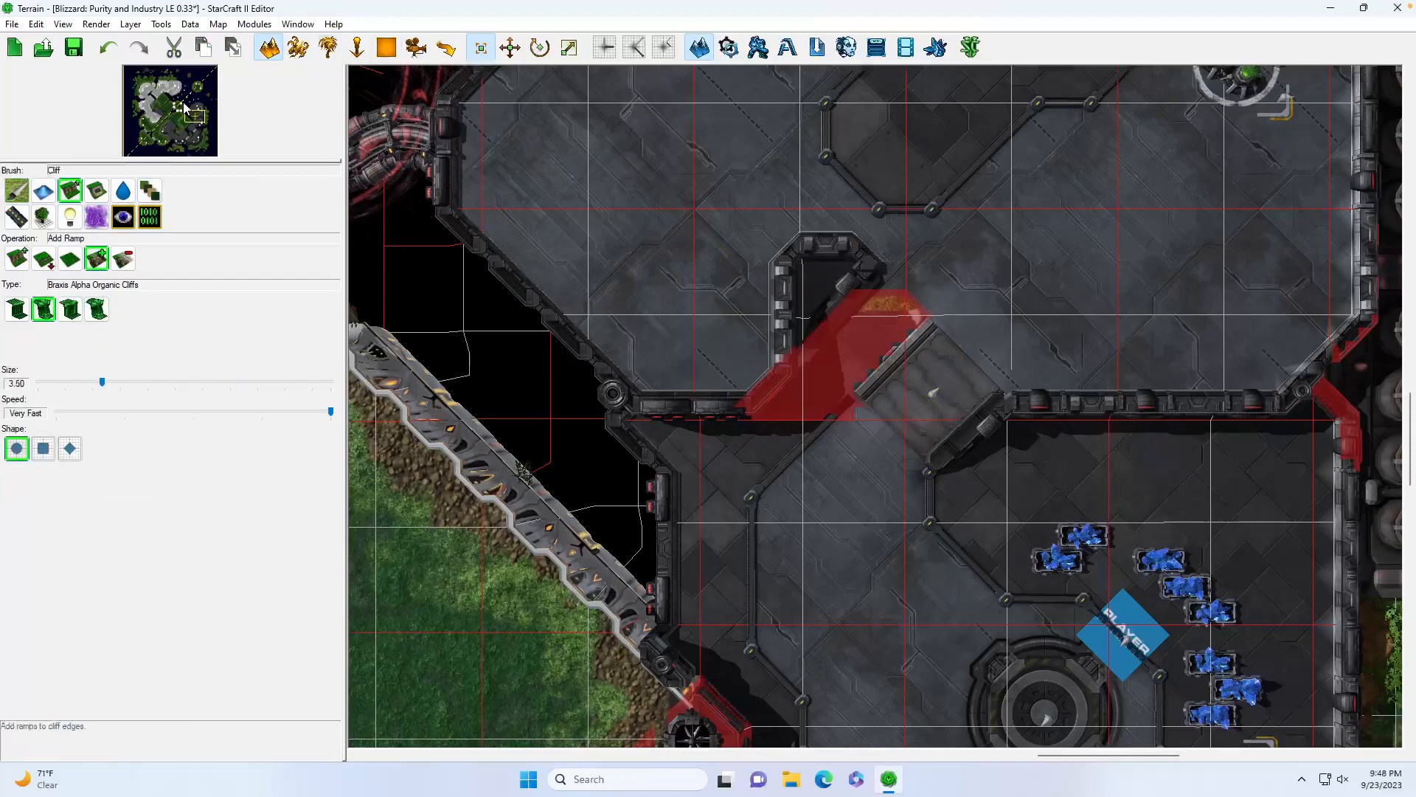
pyautogui.moveTo(897, 382); pyautogui.dragTo(974, 400)
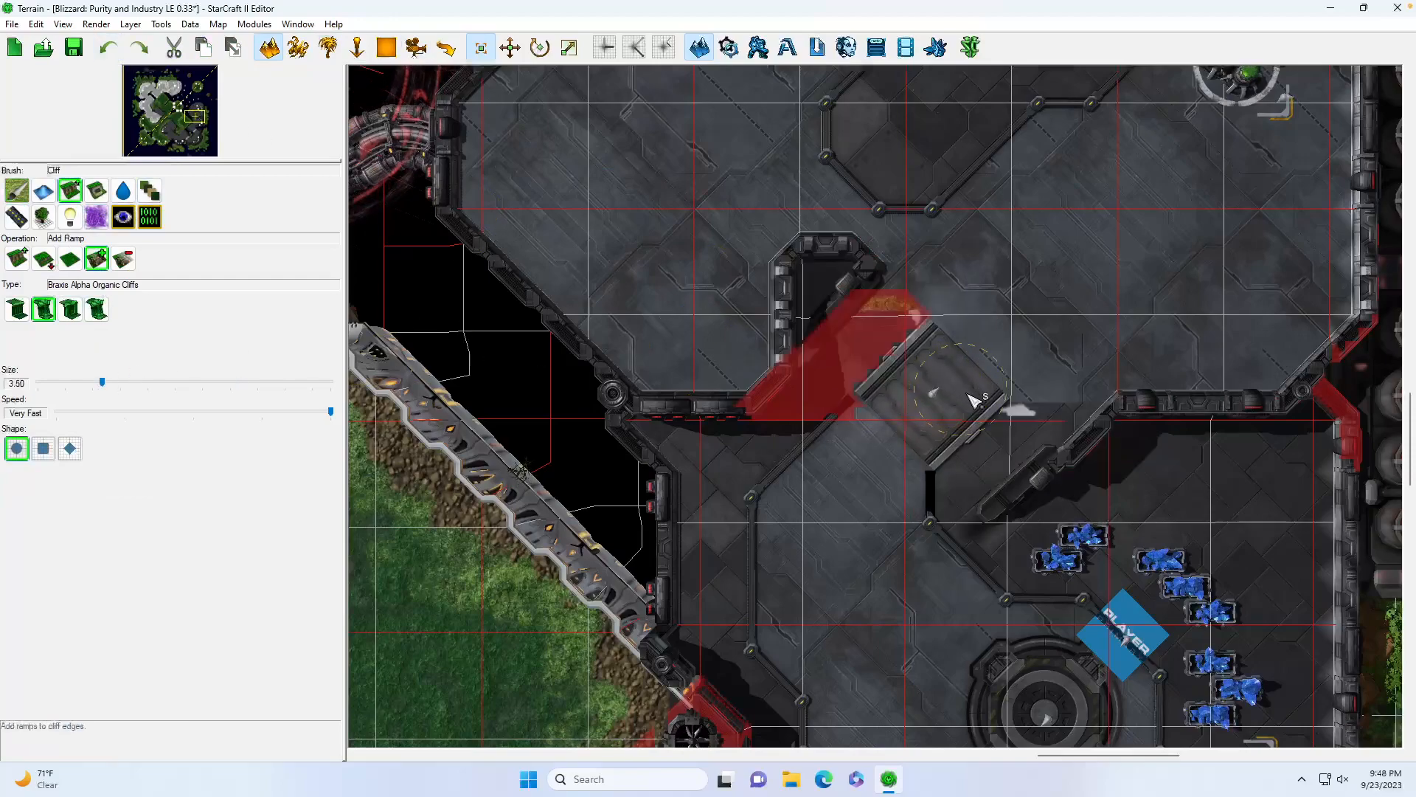
pyautogui.click(109, 50)
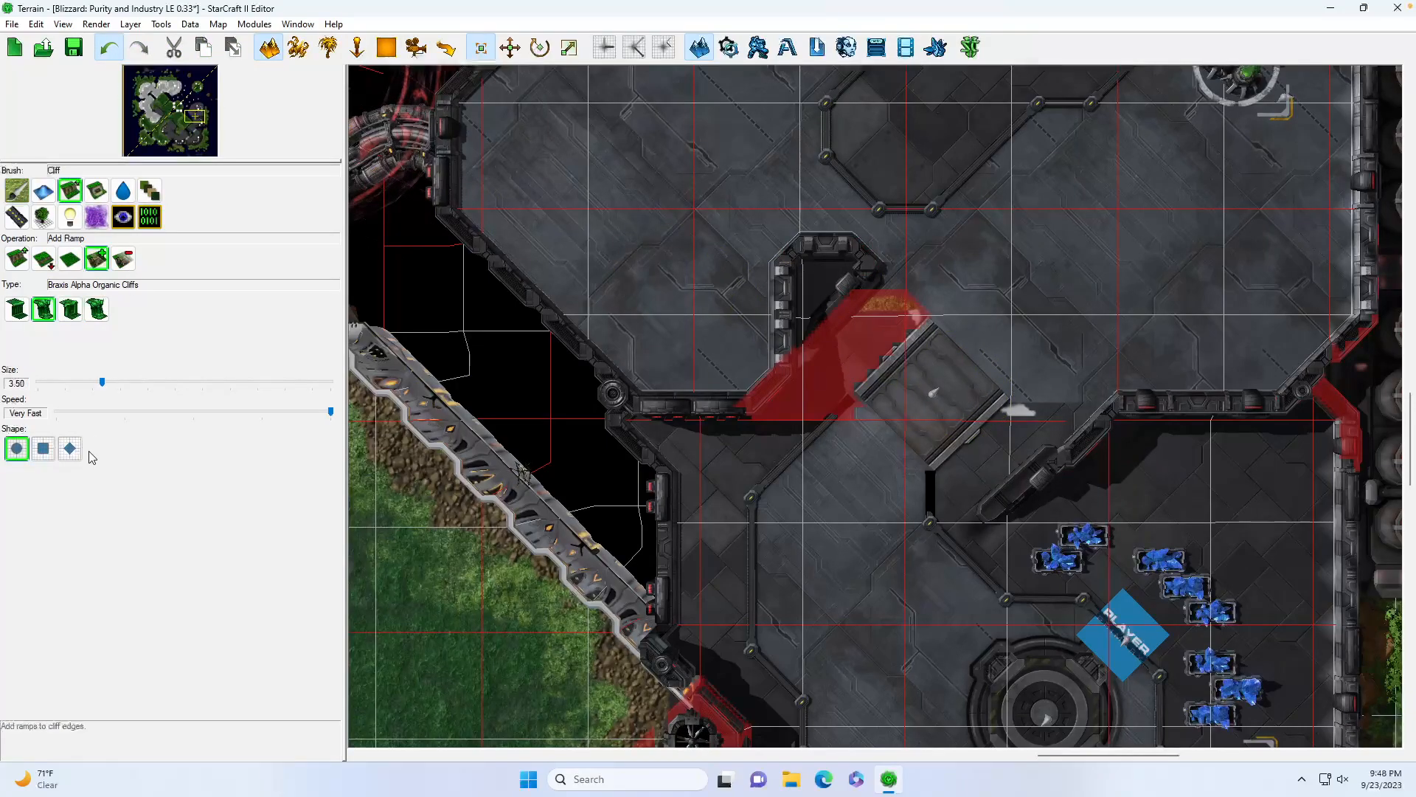
pyautogui.click(1006, 382)
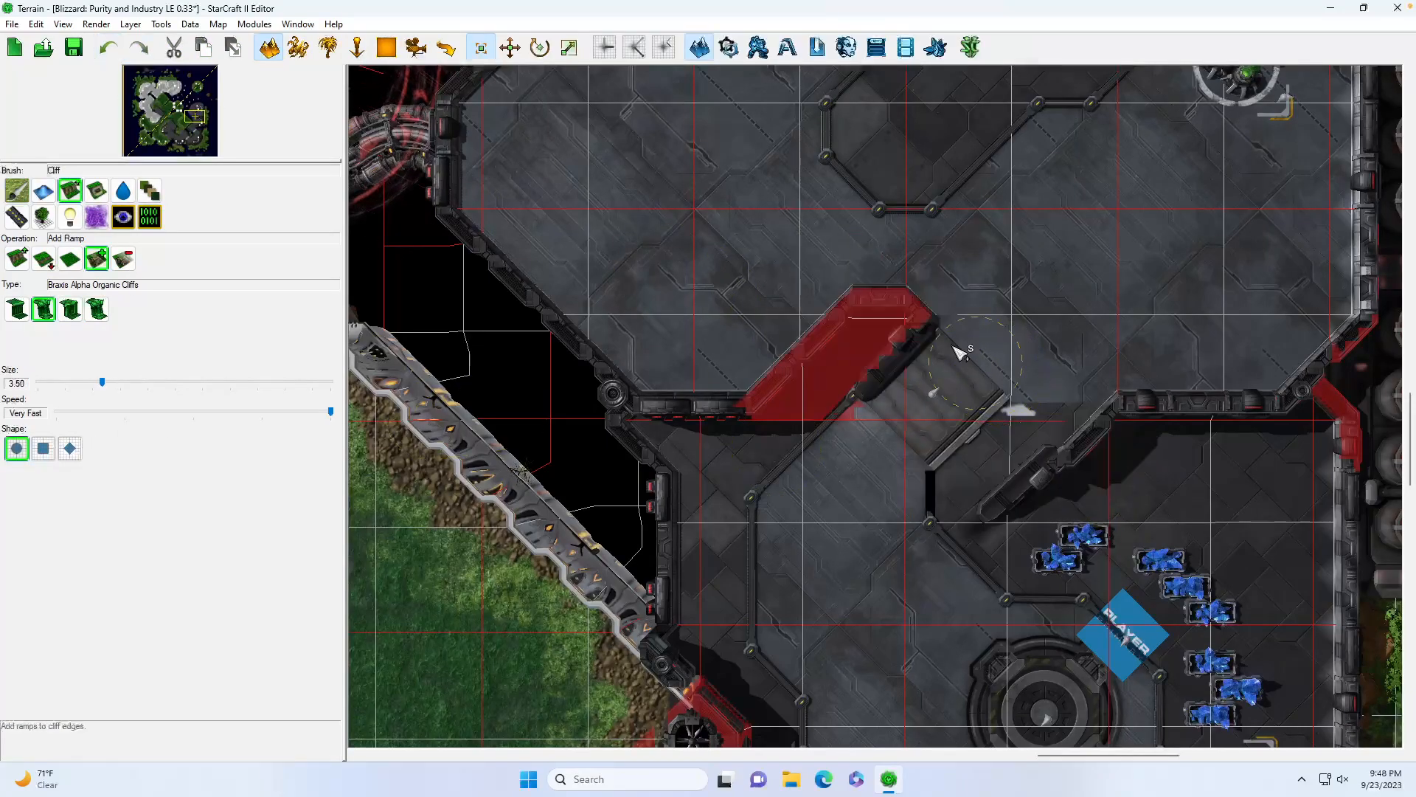
# Delete the old doodads covering the widened ramp and remove the painted no-pathing from the strip beside it
pyautogui.press('d')
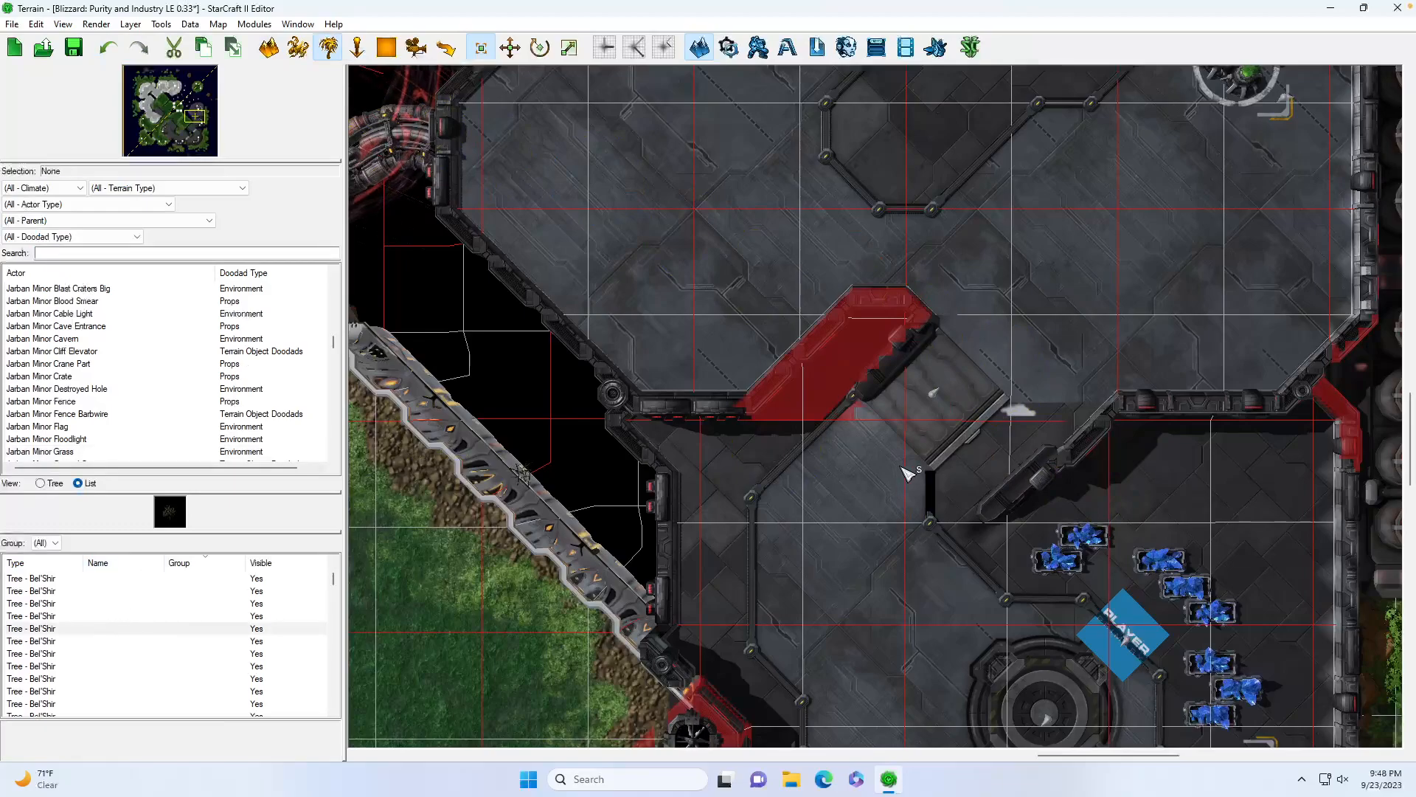
pyautogui.moveTo(931, 391); pyautogui.dragTo(1043, 367)
pyautogui.press('Delete')
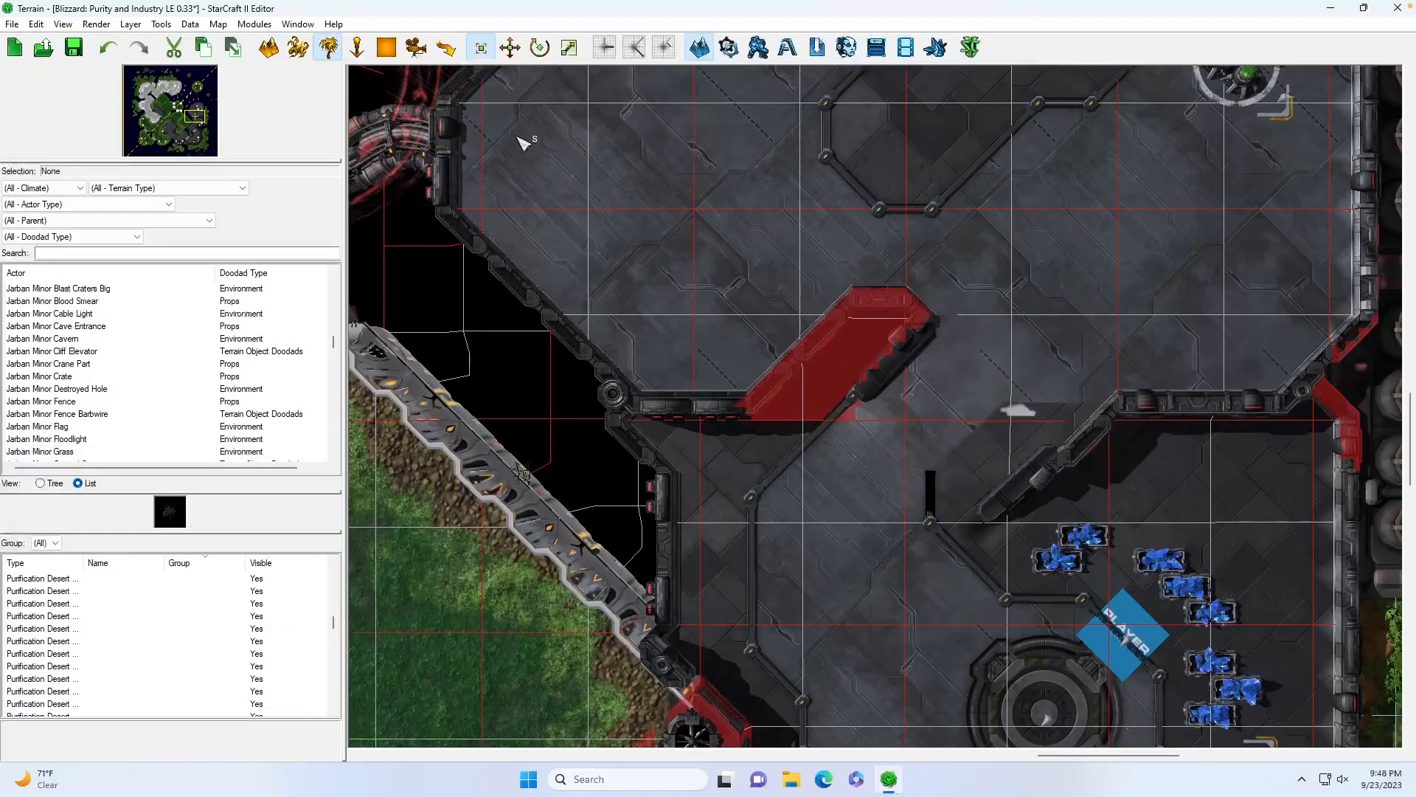
pyautogui.click(446, 48)
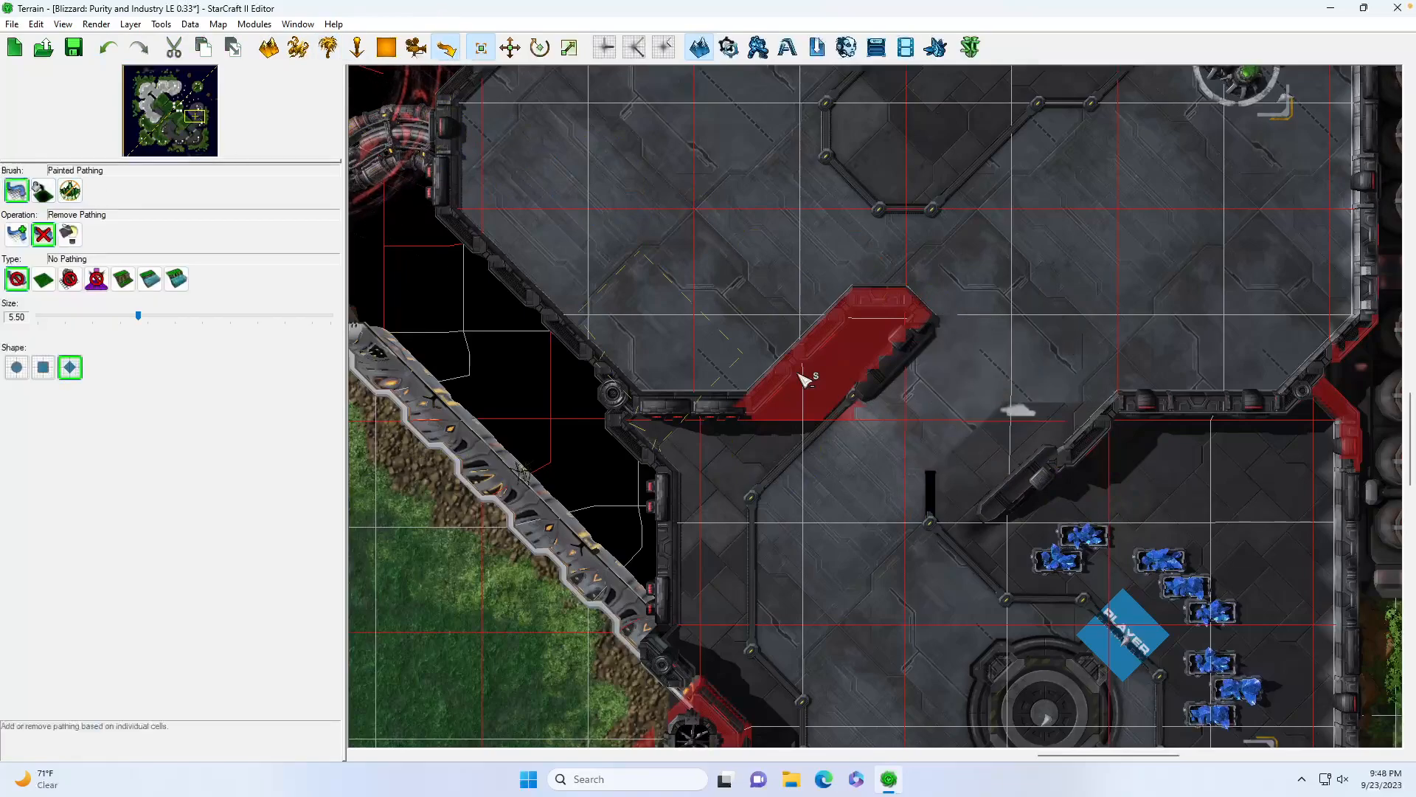
pyautogui.moveTo(765, 373); pyautogui.dragTo(856, 380)
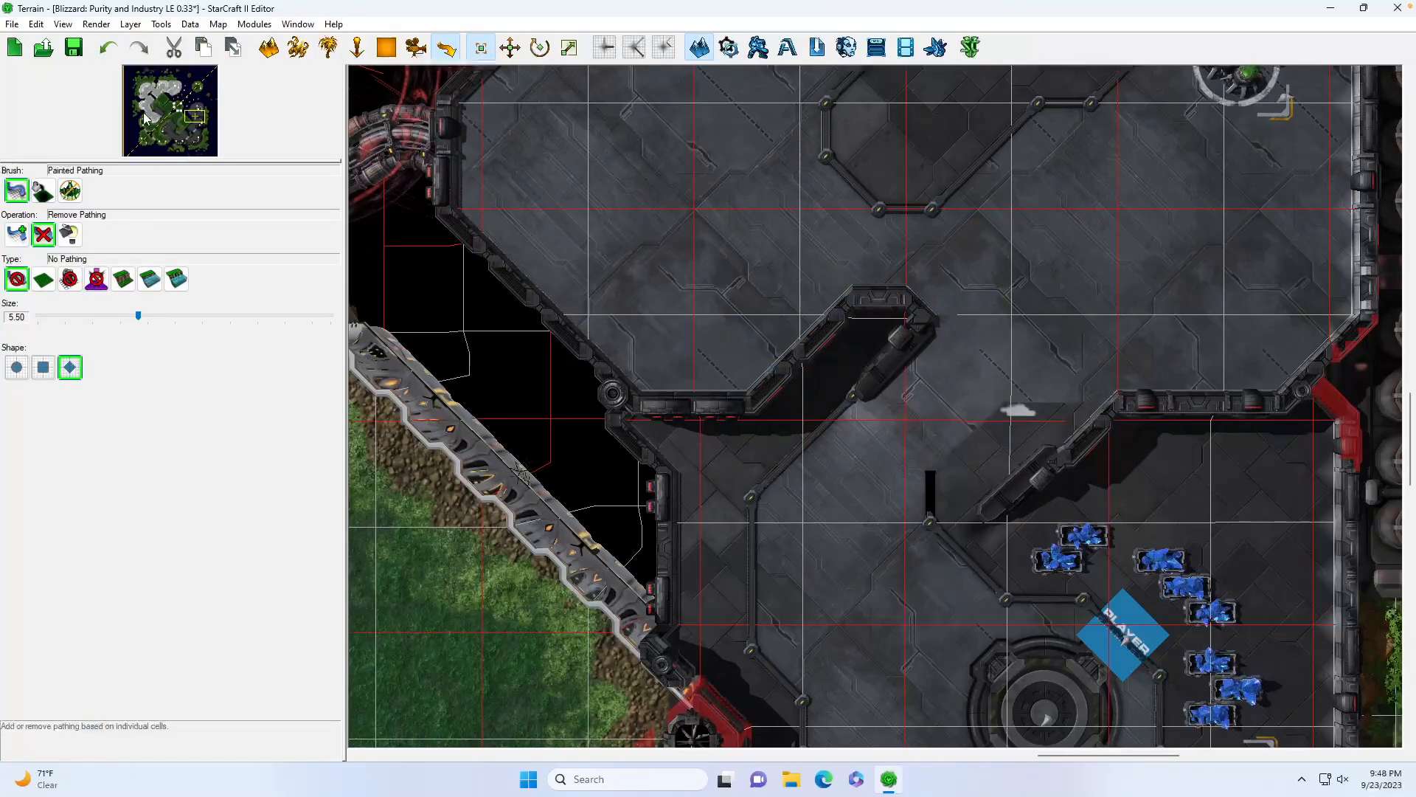
# Paint KorhalPlatformEx2_4 over the pale patch beside the widened ramp with a size 2.50 brush, switching to the diamond shape
pyautogui.moveTo(199, 123); pyautogui.dragTo(197, 122)
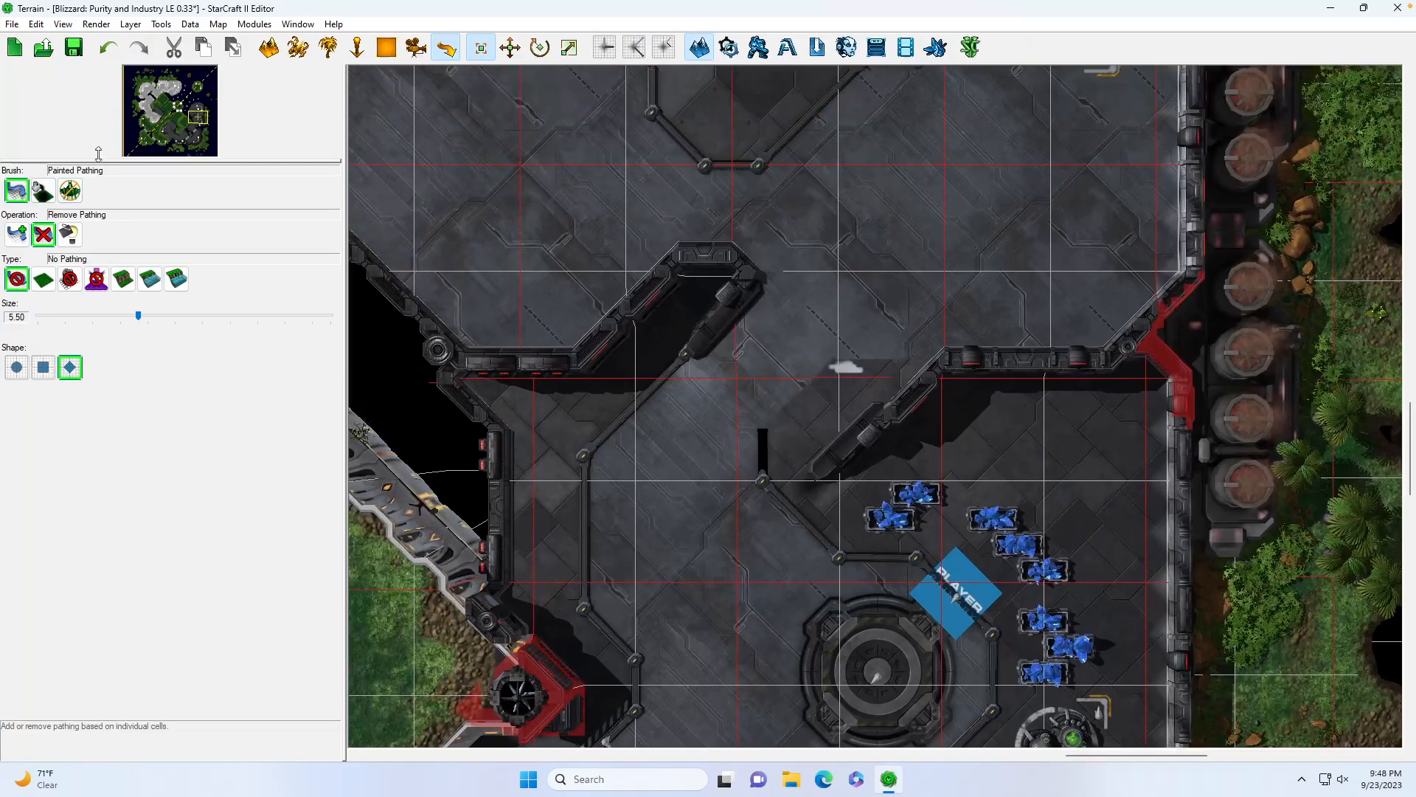
pyautogui.click(270, 49)
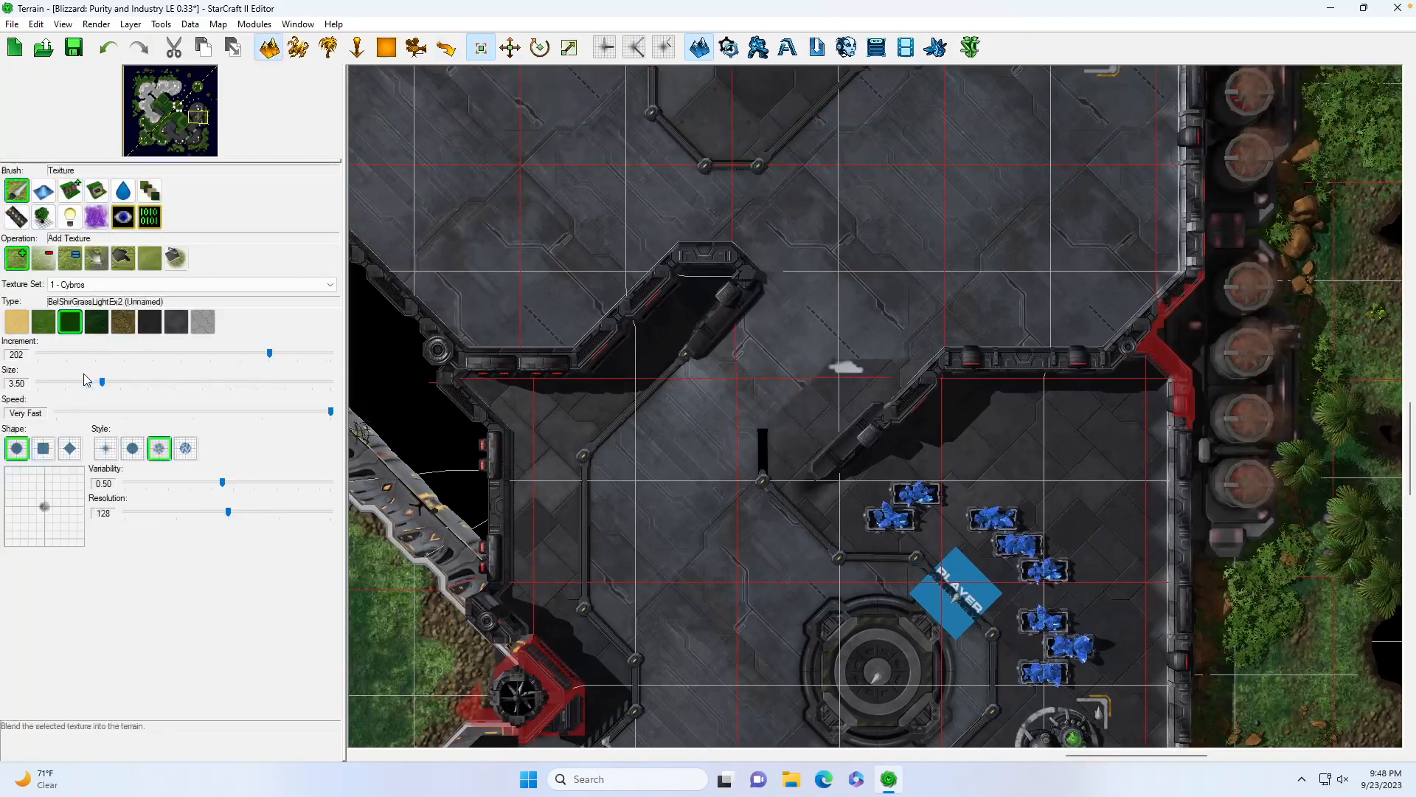
pyautogui.click(173, 324)
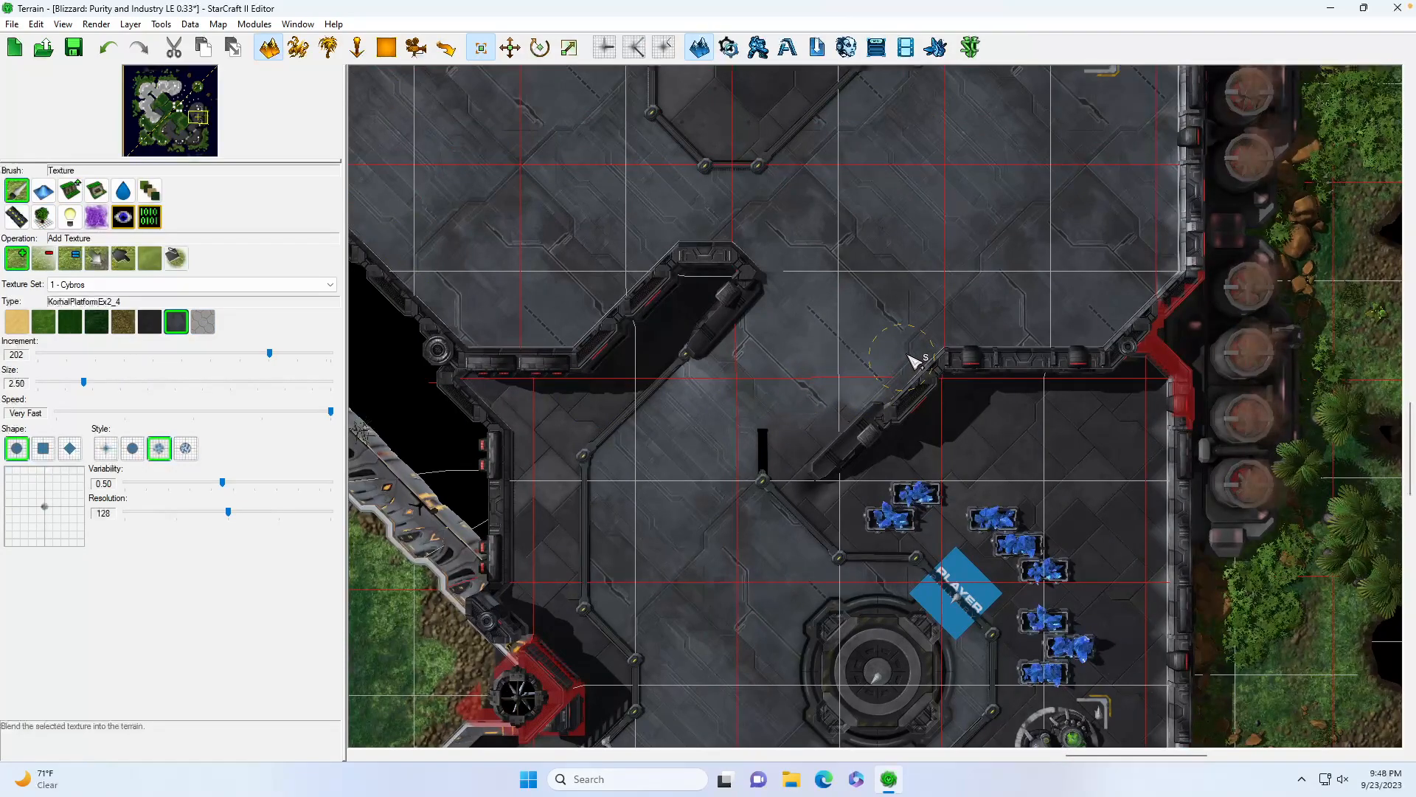
pyautogui.click(70, 448)
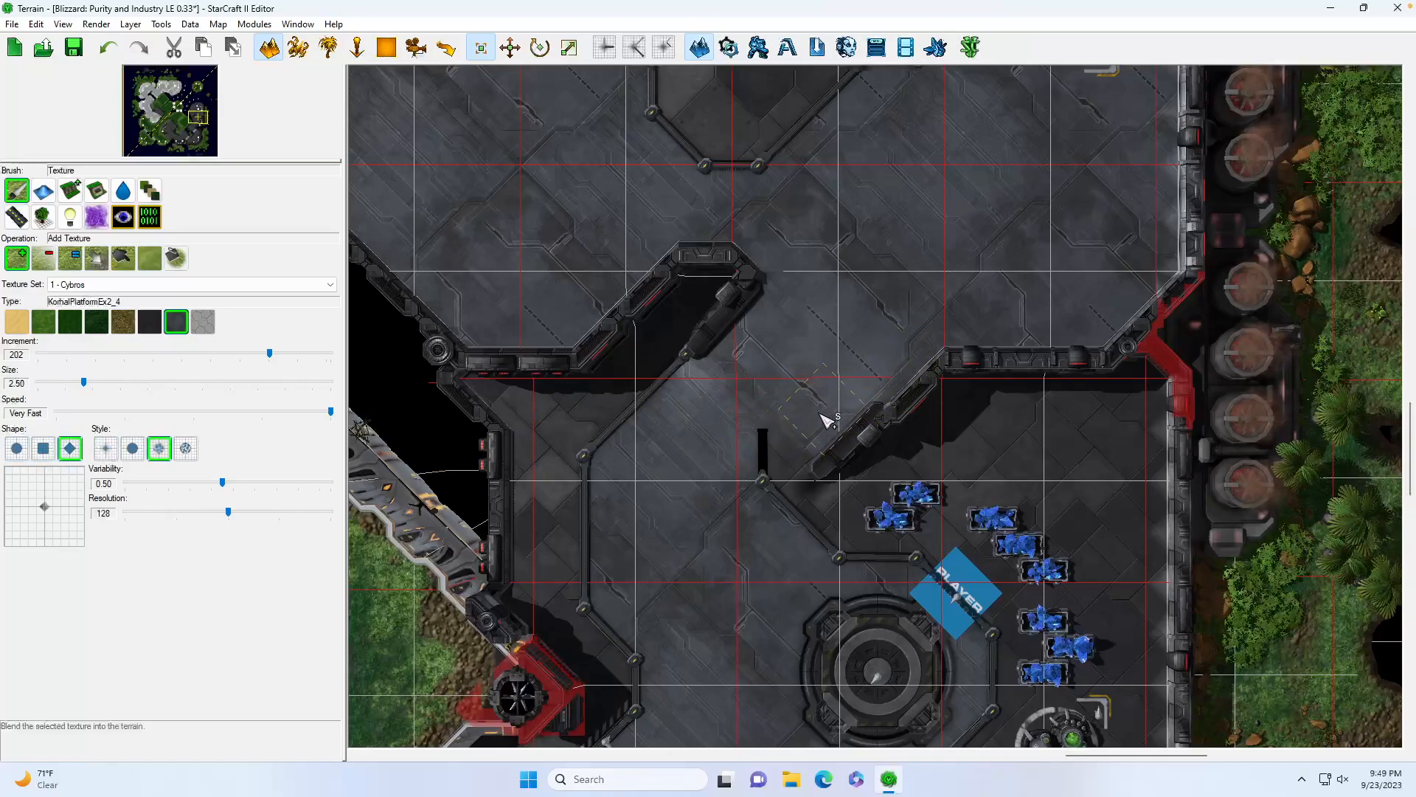
# Delete the leftover black strip at the foot of the widened ramp, just above the end of the floor trim
pyautogui.click(329, 47)
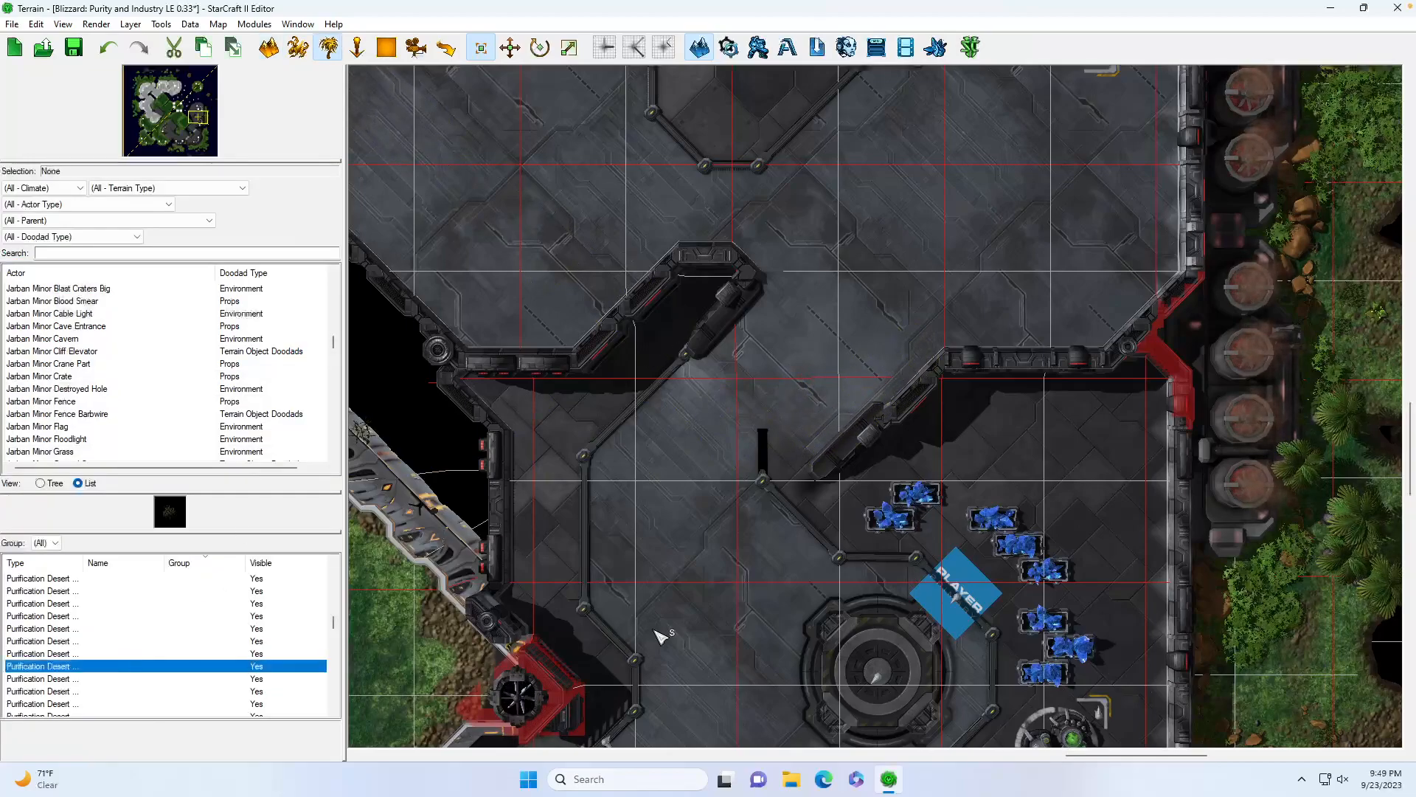
pyautogui.scroll(2, 693, 604)
pyautogui.click(713, 465)
pyautogui.press('Delete')
pyautogui.click(771, 568)
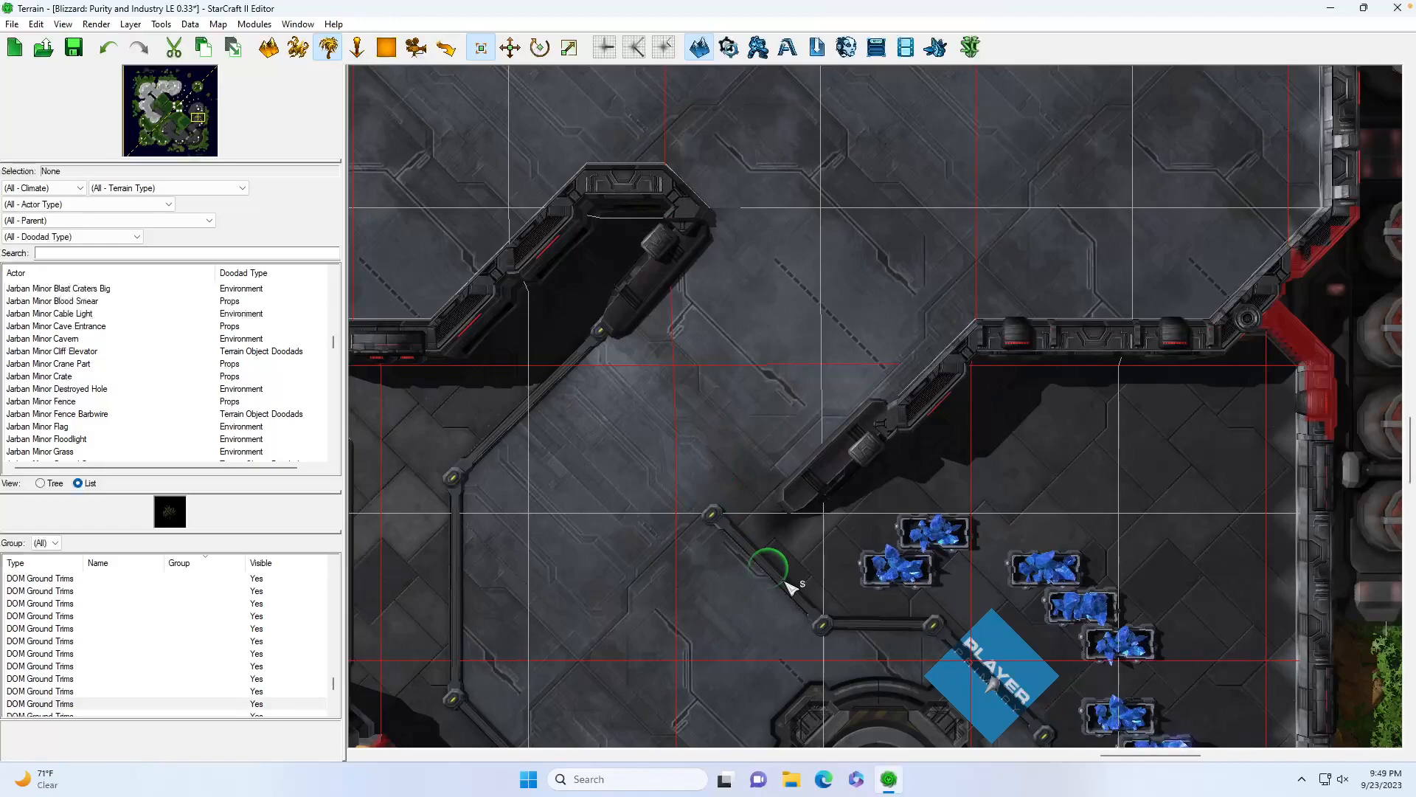
pyautogui.press('super')
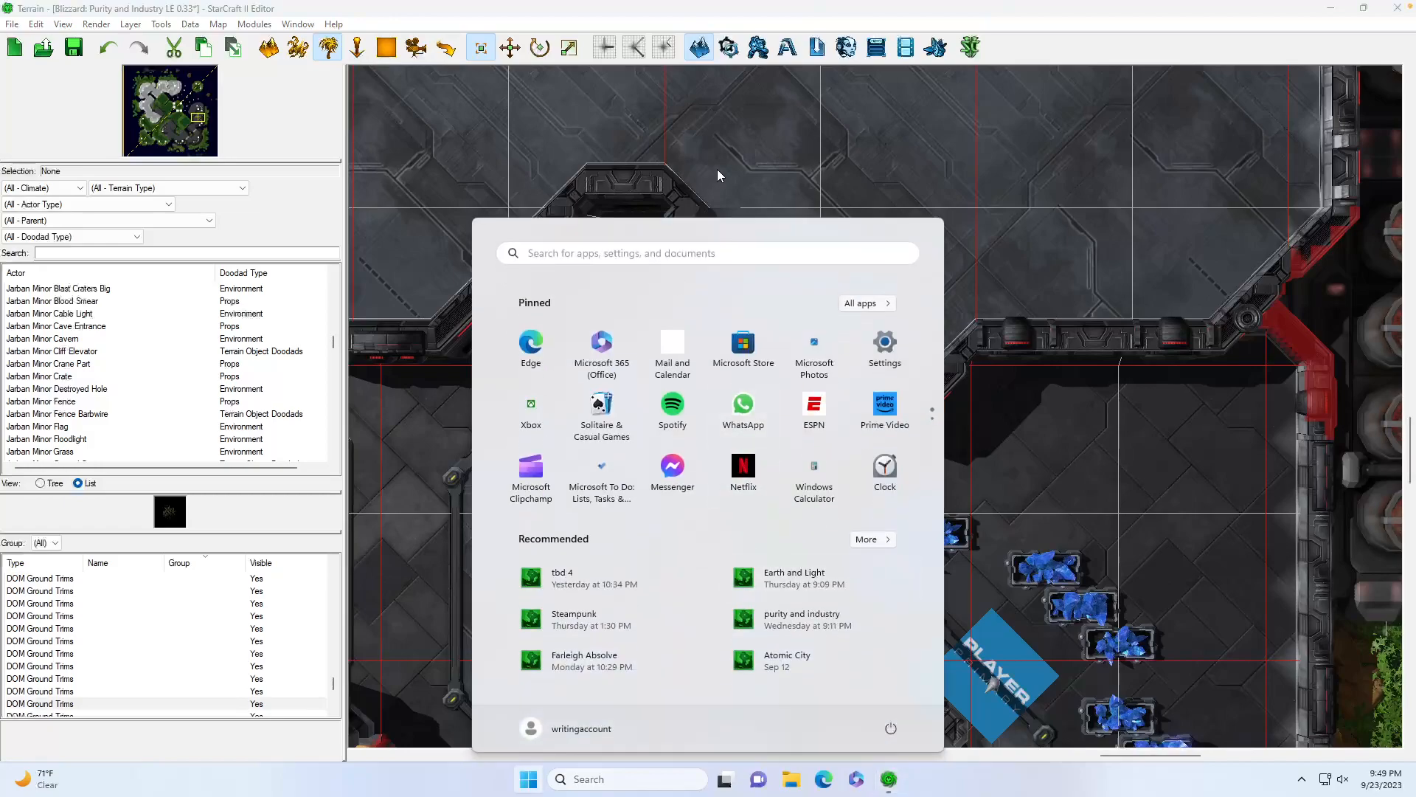
# Rotate the ground trim at the foot of the widened ramp to 94.09 degrees, move it beside the ramp wall, and delete the leftover trim node
pyautogui.press('super')
pyautogui.doubleClick(766, 568)
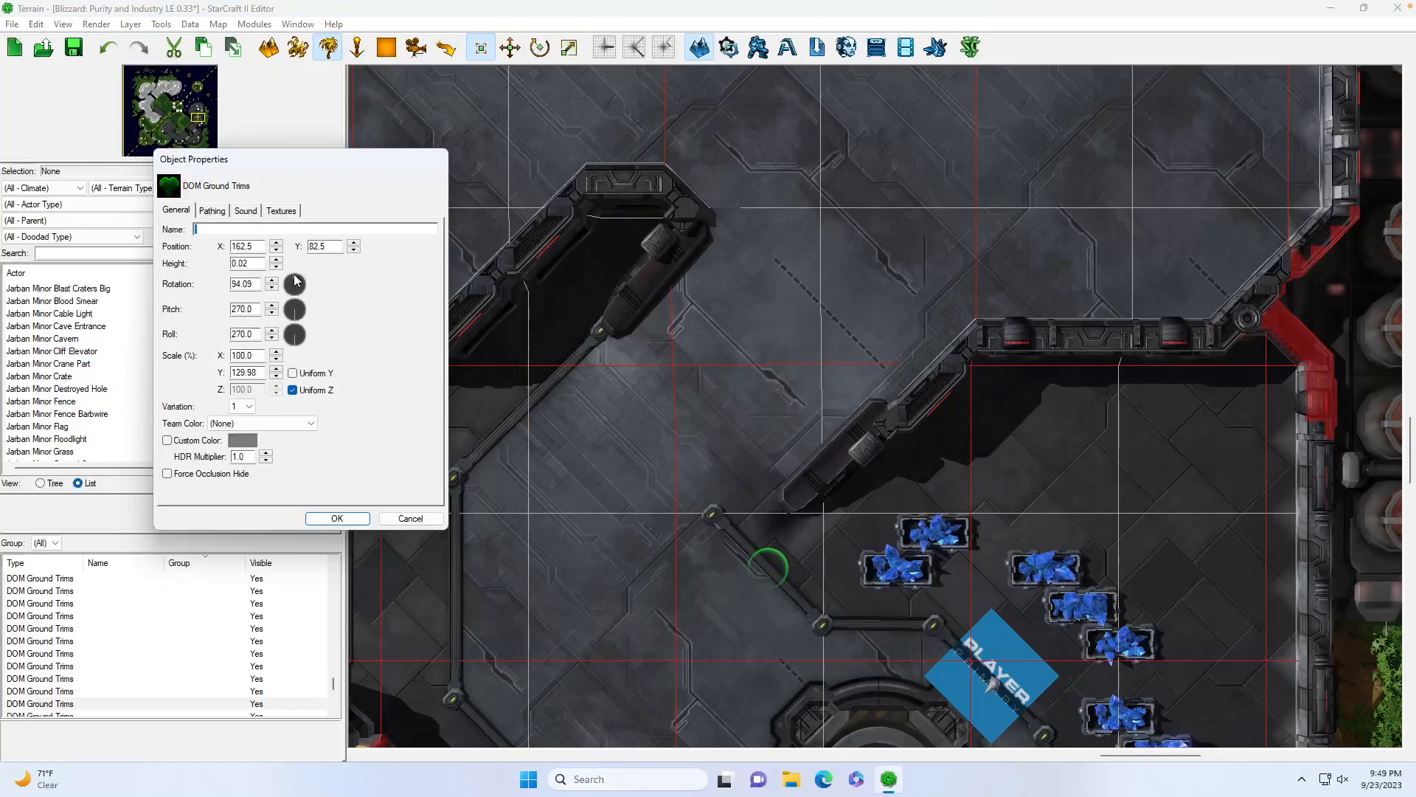
pyautogui.press('Return')
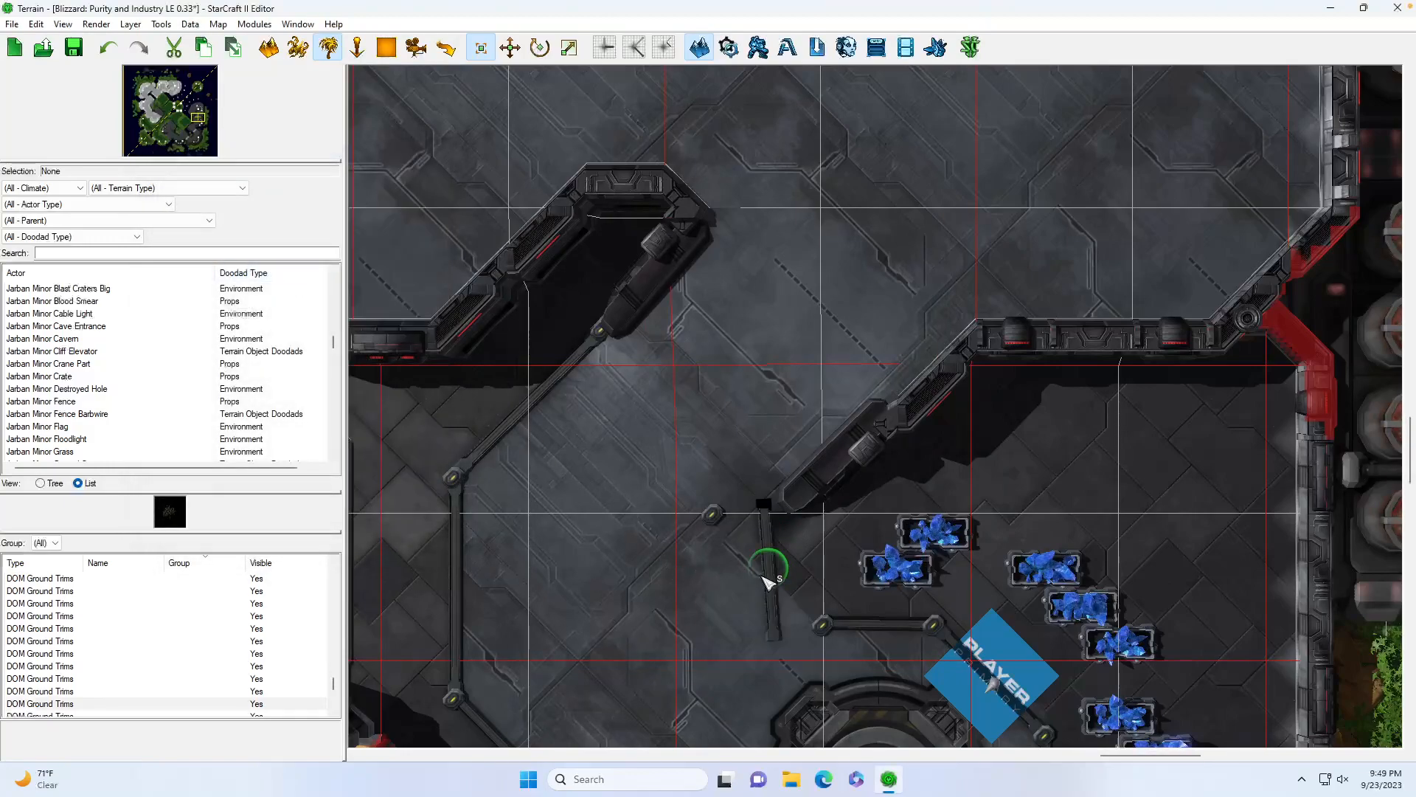
pyautogui.moveTo(781, 576); pyautogui.dragTo(827, 562)
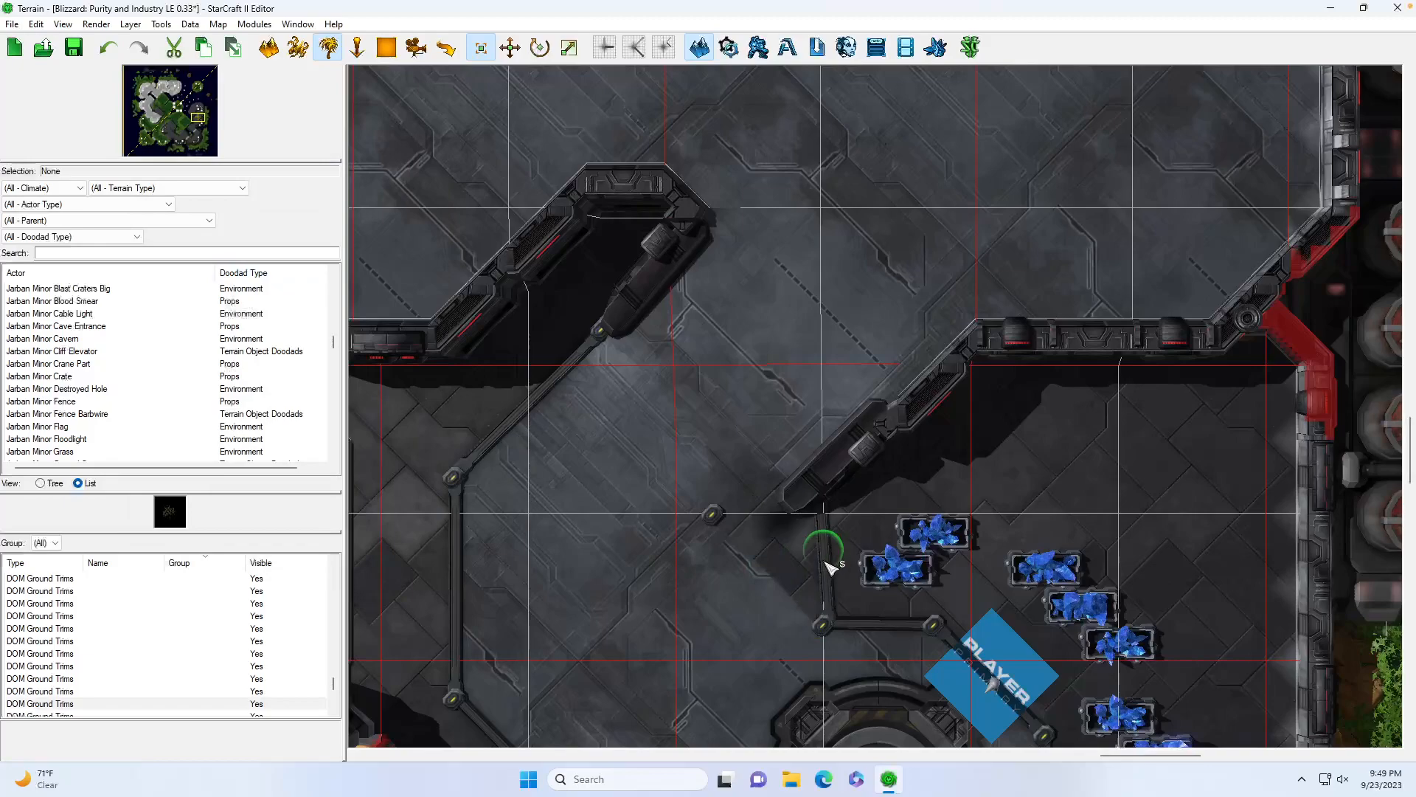
pyautogui.press('super')
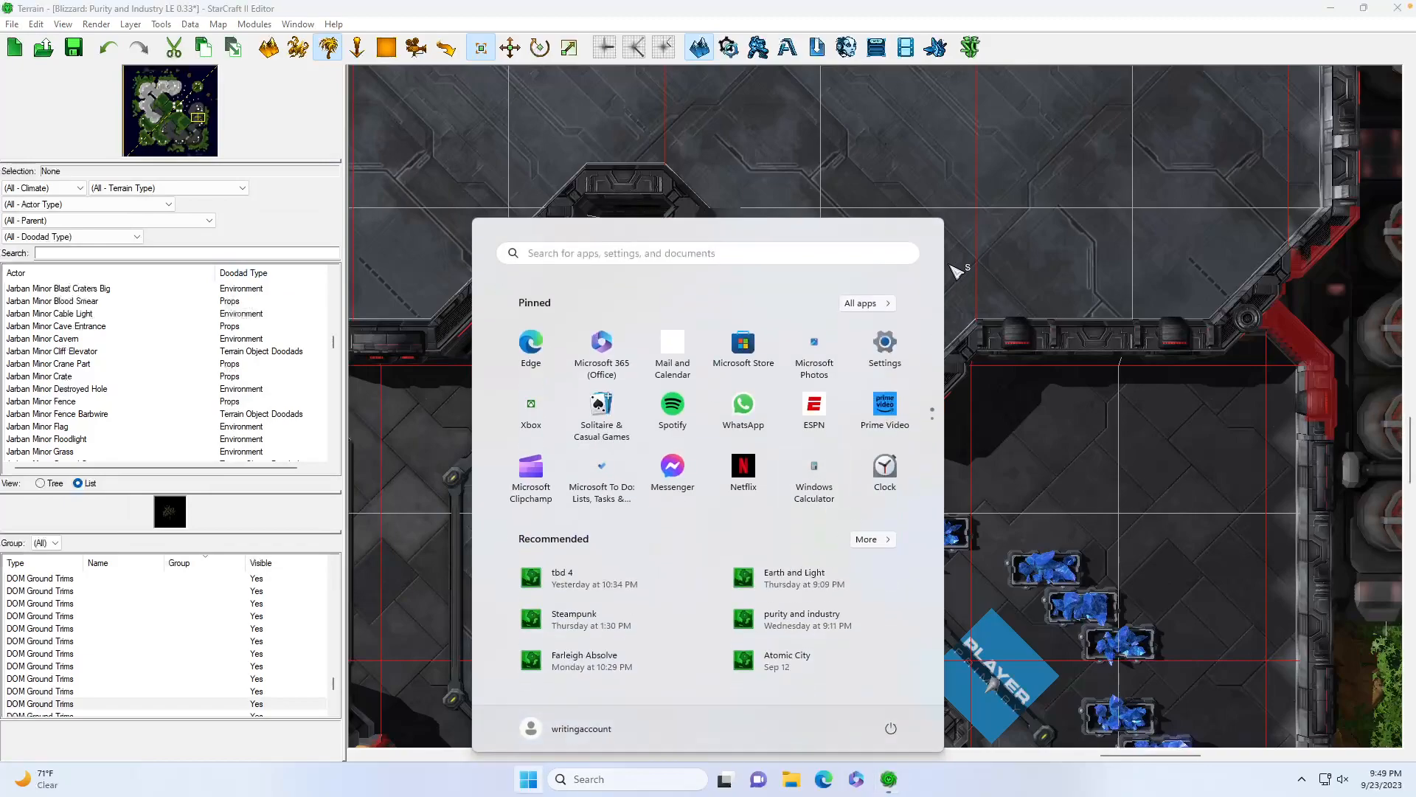
pyautogui.click(978, 273)
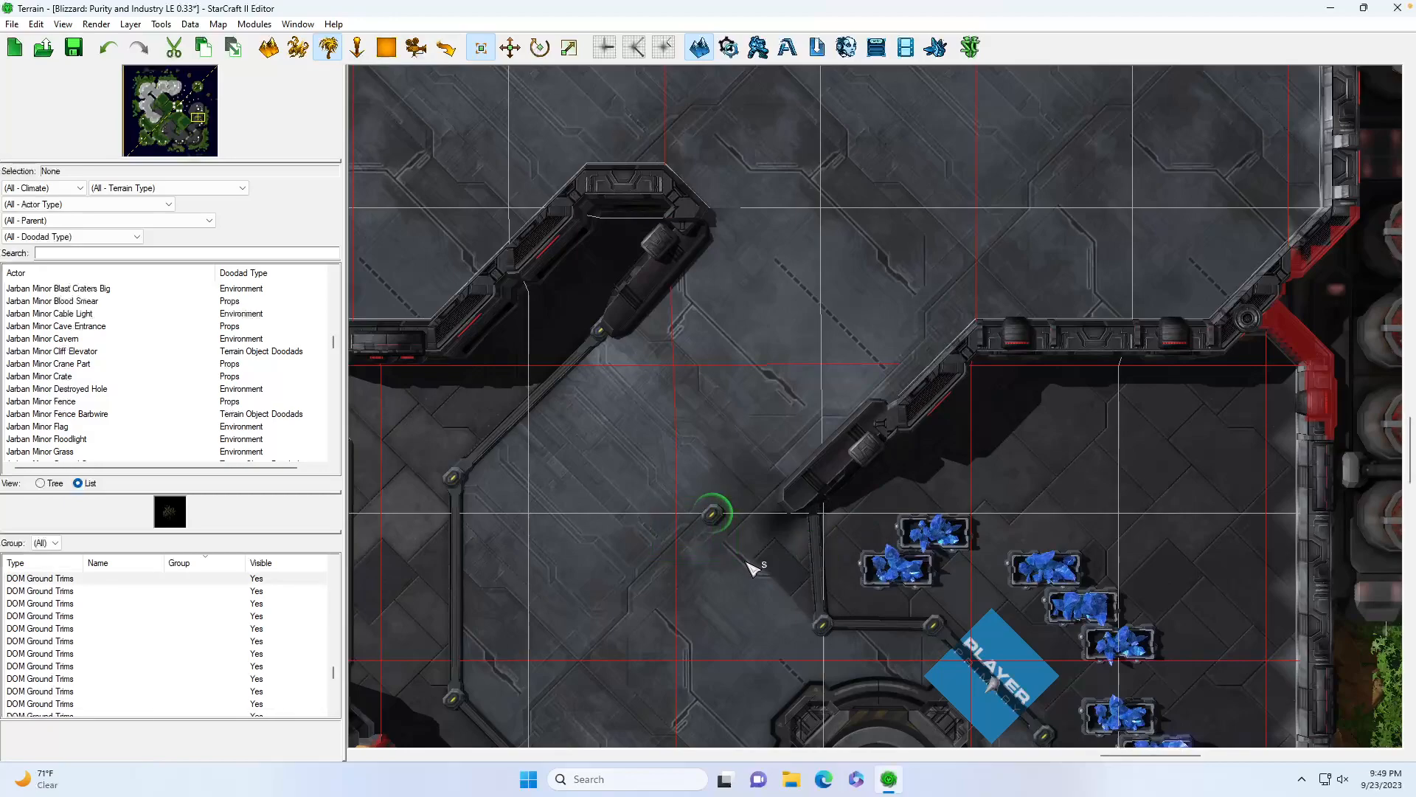
pyautogui.scroll(-2, 767, 574)
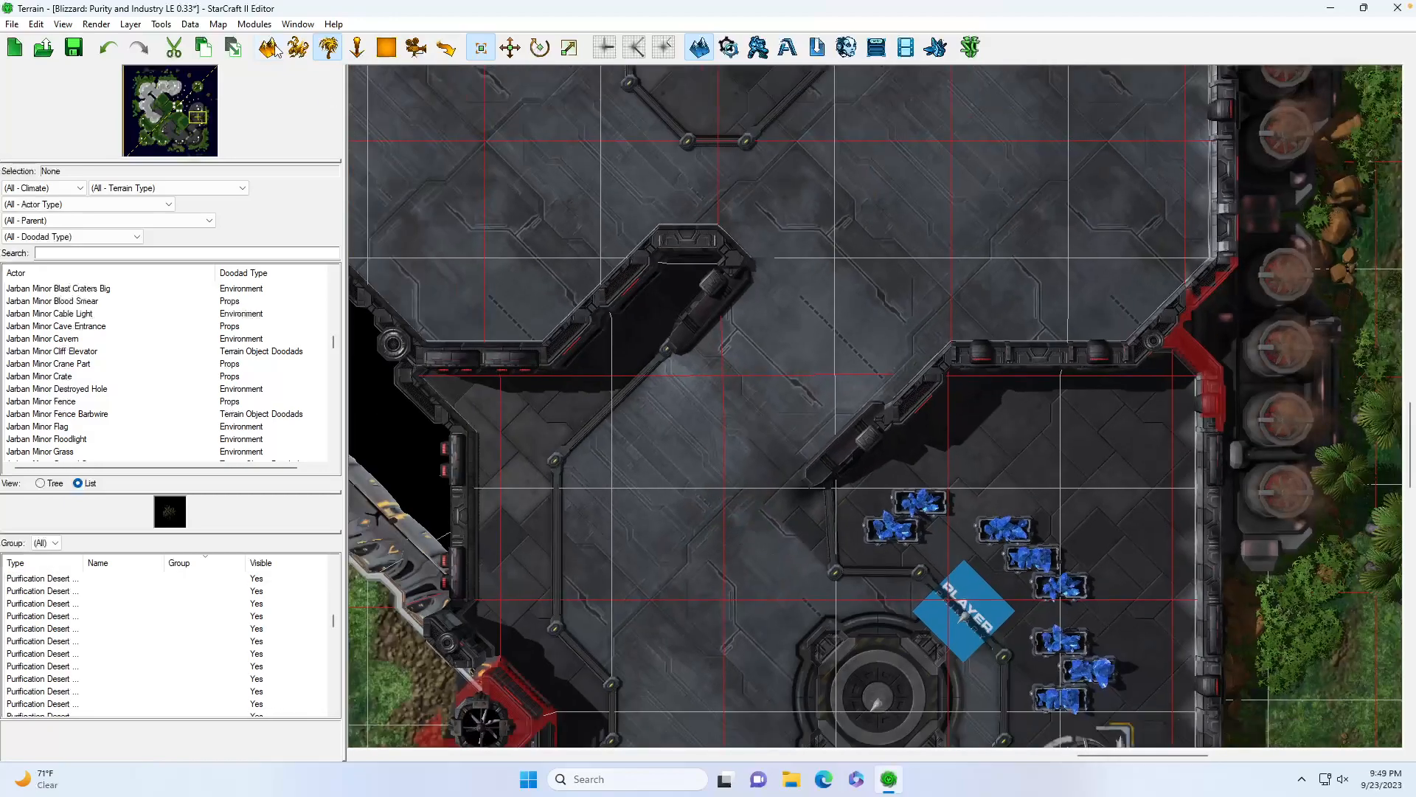
# Repaint the floor on both sides of the moved trim with KorhalPlatformEx2_1 and KorhalPlatformEx2_4, using square and diamond brushes of size 2.50
pyautogui.click(270, 48)
pyautogui.click(149, 322)
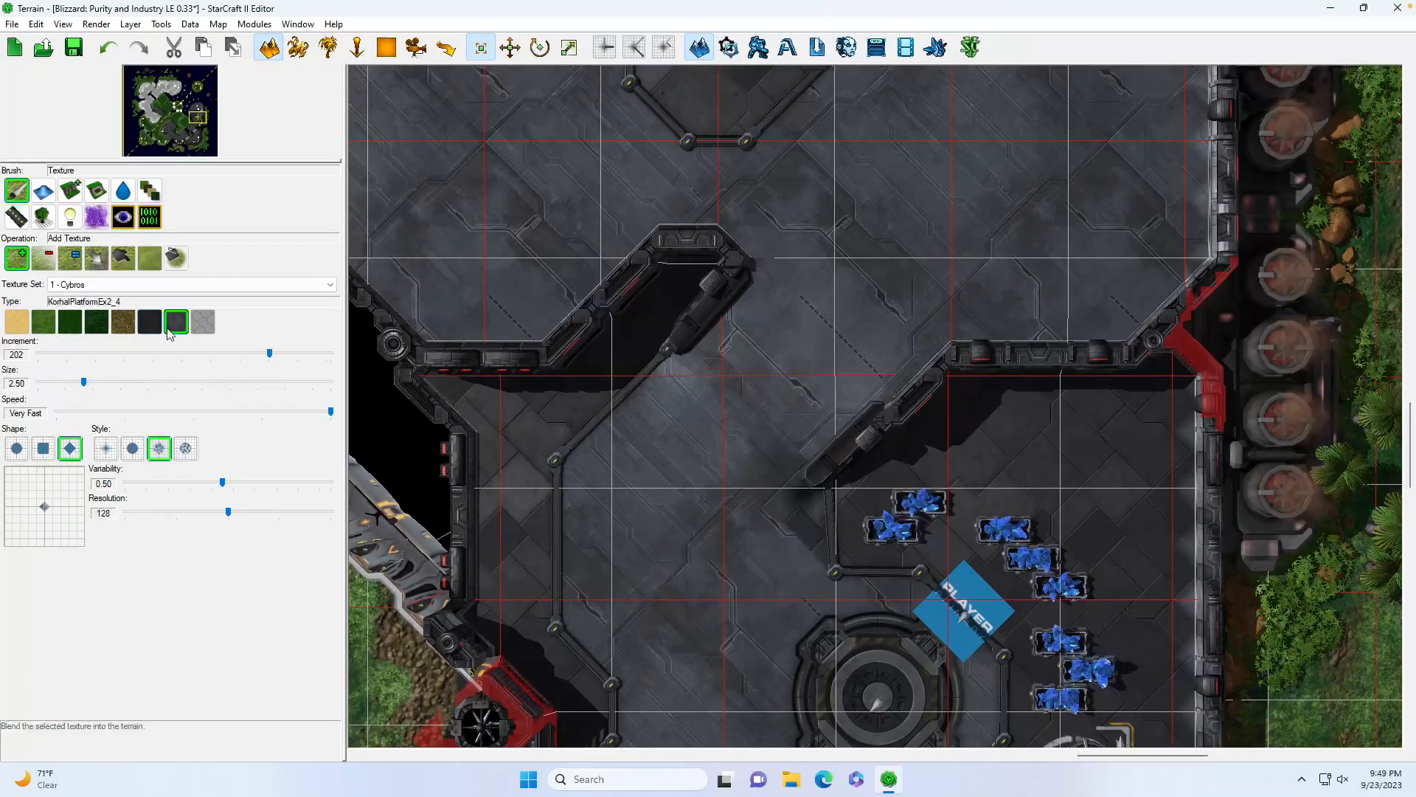
pyautogui.scroll(2, 791, 582)
pyautogui.click(43, 448)
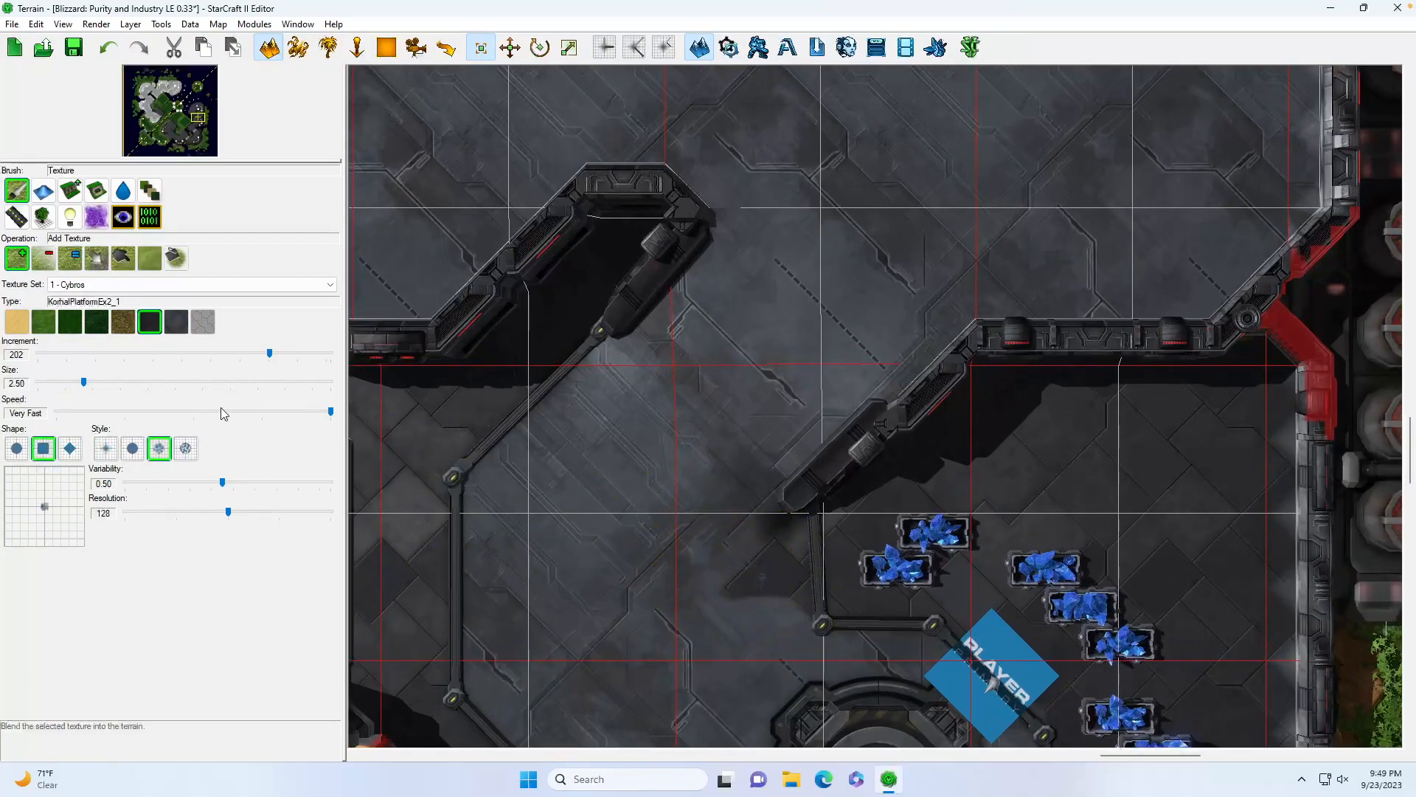
pyautogui.click(178, 325)
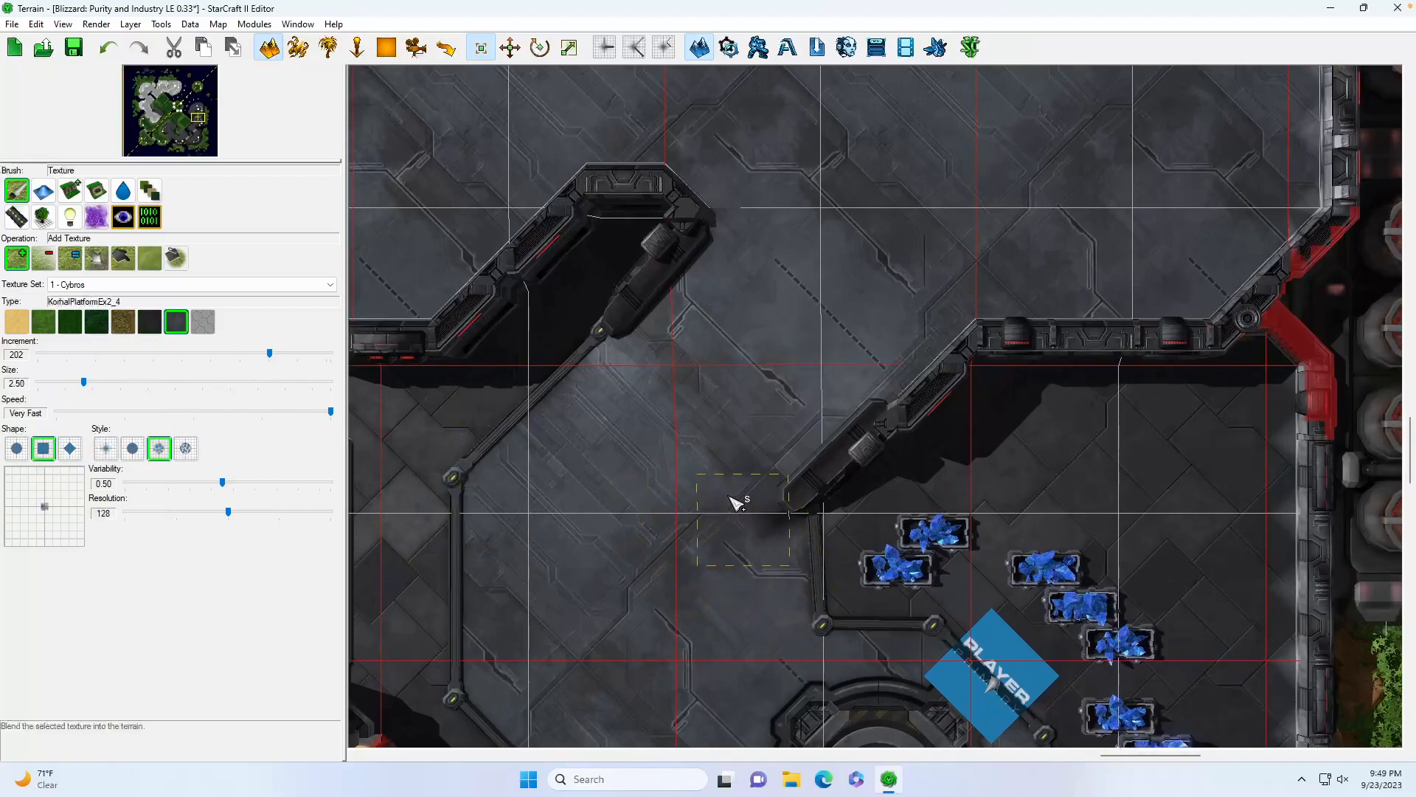
pyautogui.click(69, 447)
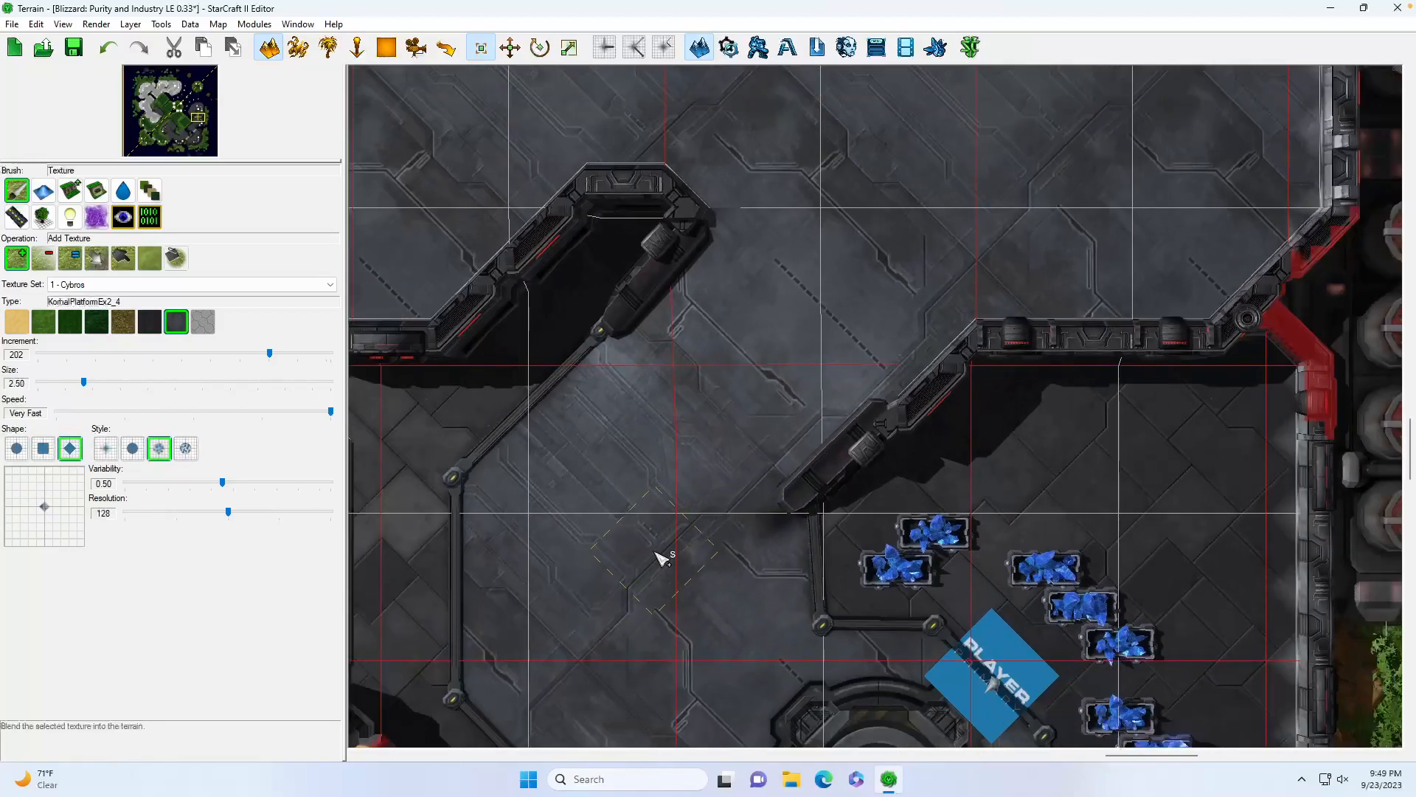
pyautogui.scroll(-3, 655, 551)
pyautogui.scroll(1, 788, 536)
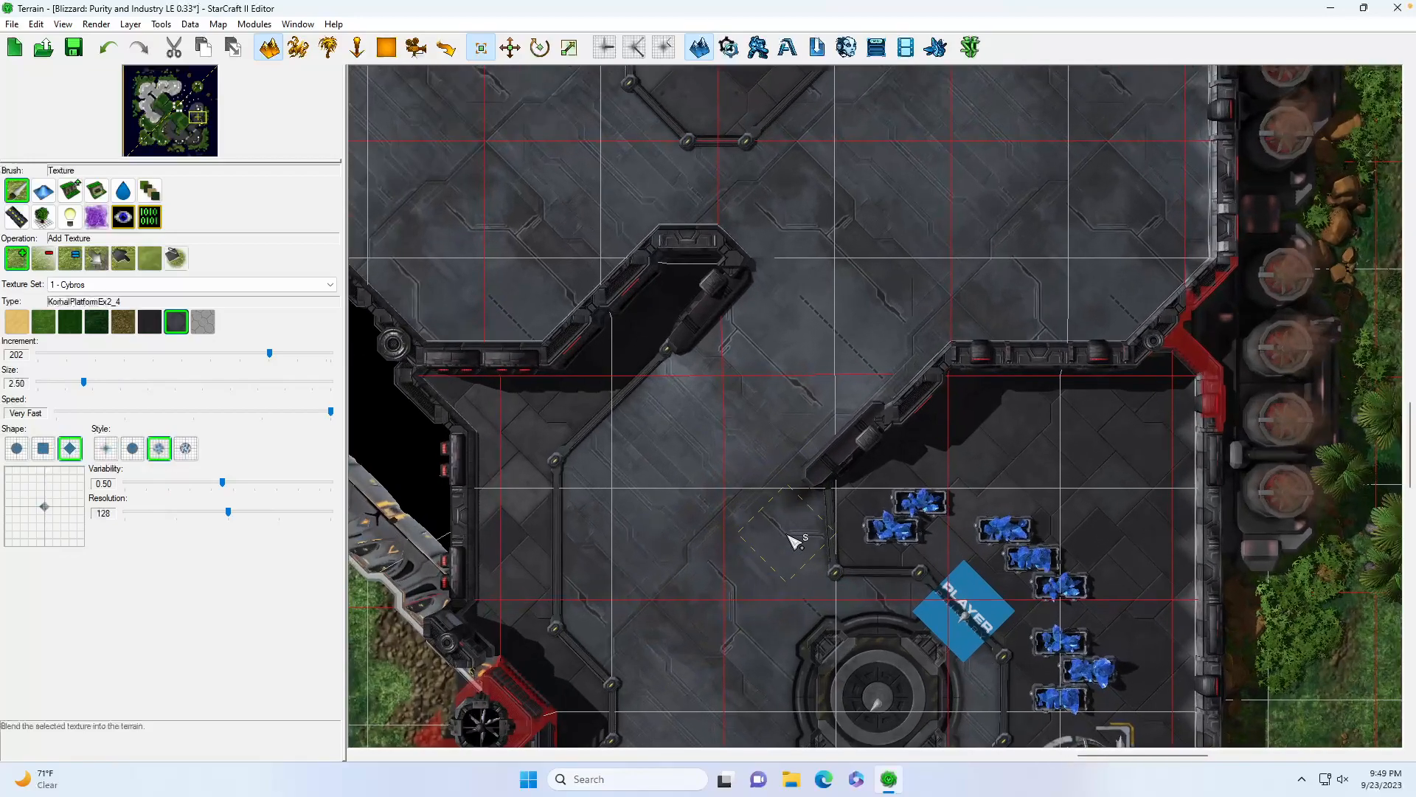
# Move the large ship piping doodad on the southern platform a short distance northwest
pyautogui.click(175, 131)
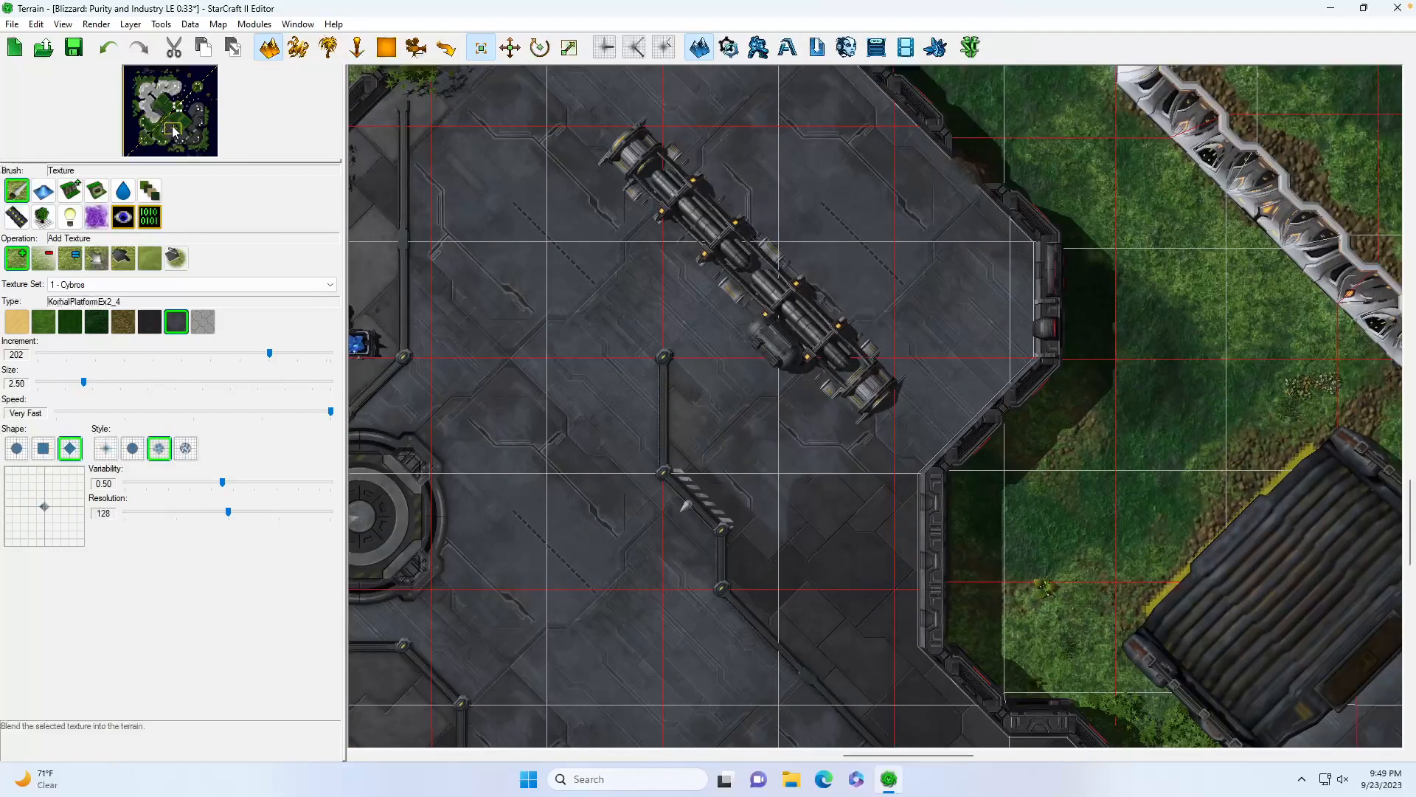
pyautogui.scroll(-1, 532, 243)
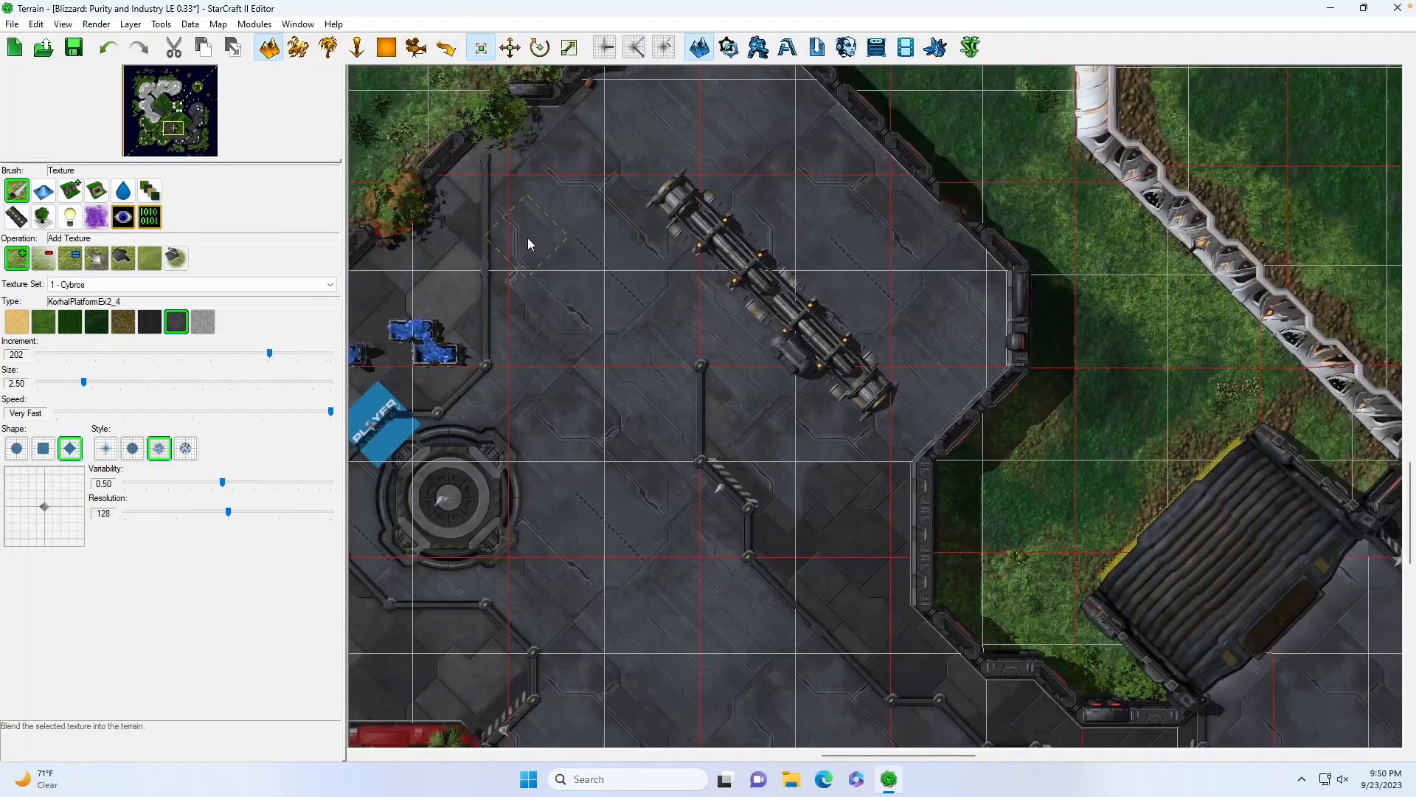
pyautogui.click(299, 48)
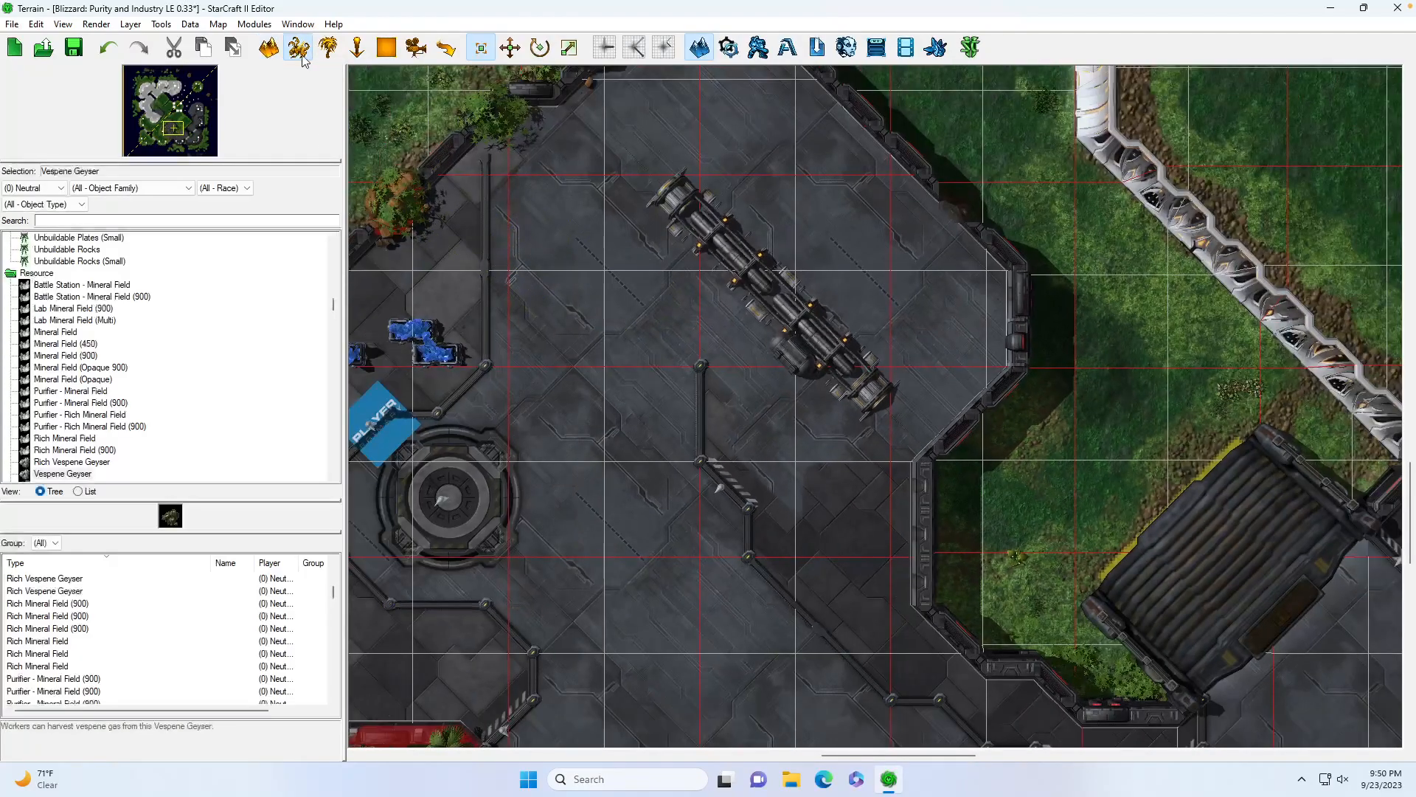
pyautogui.click(185, 617)
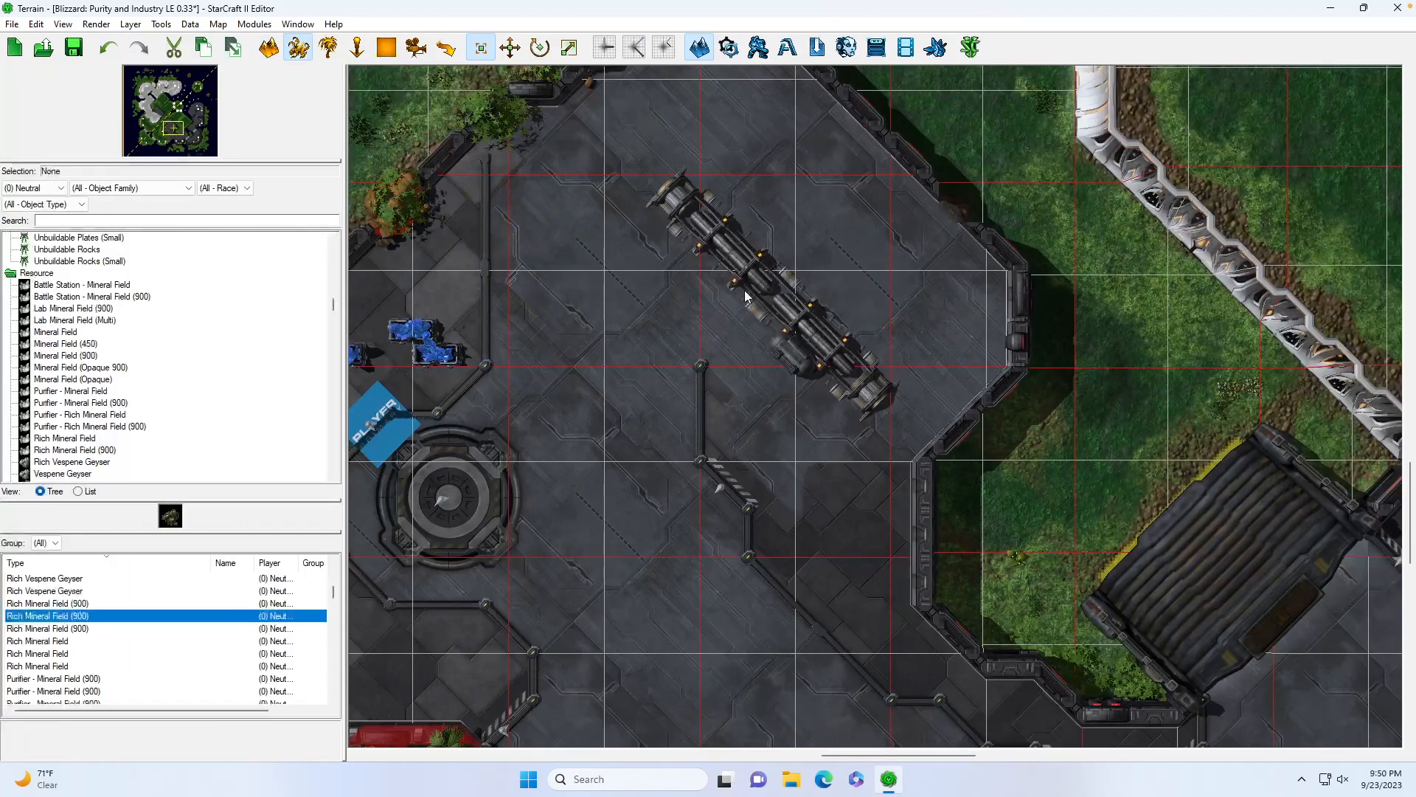
pyautogui.click(775, 302)
pyautogui.click(329, 48)
pyautogui.moveTo(852, 384); pyautogui.dragTo(782, 324)
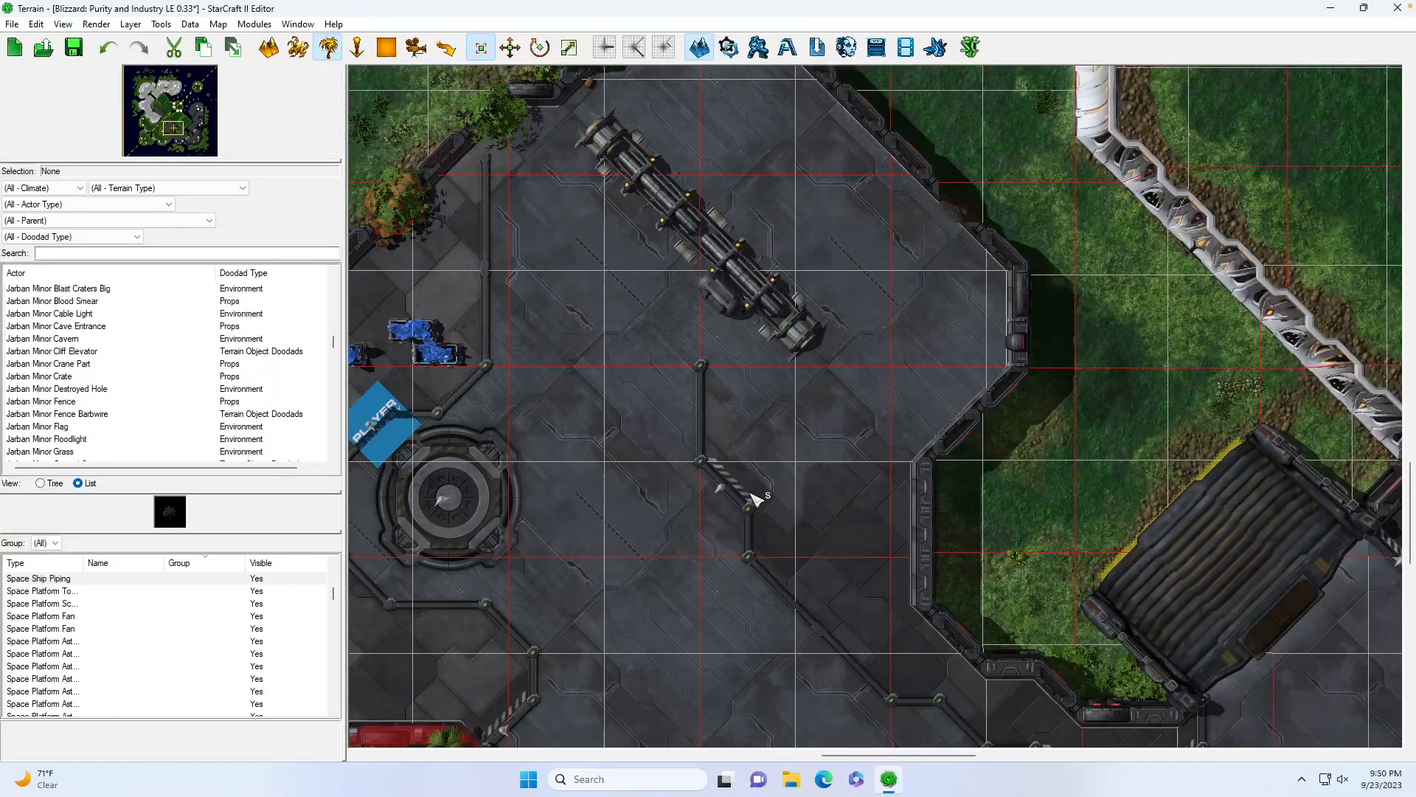
# Copy the vertical ground trim below the piping, rotate the copy to about 24.43 degrees, and attach it to the trim node beside the striped marking
pyautogui.click(703, 416)
pyautogui.hotkey('ctrl', 'v')
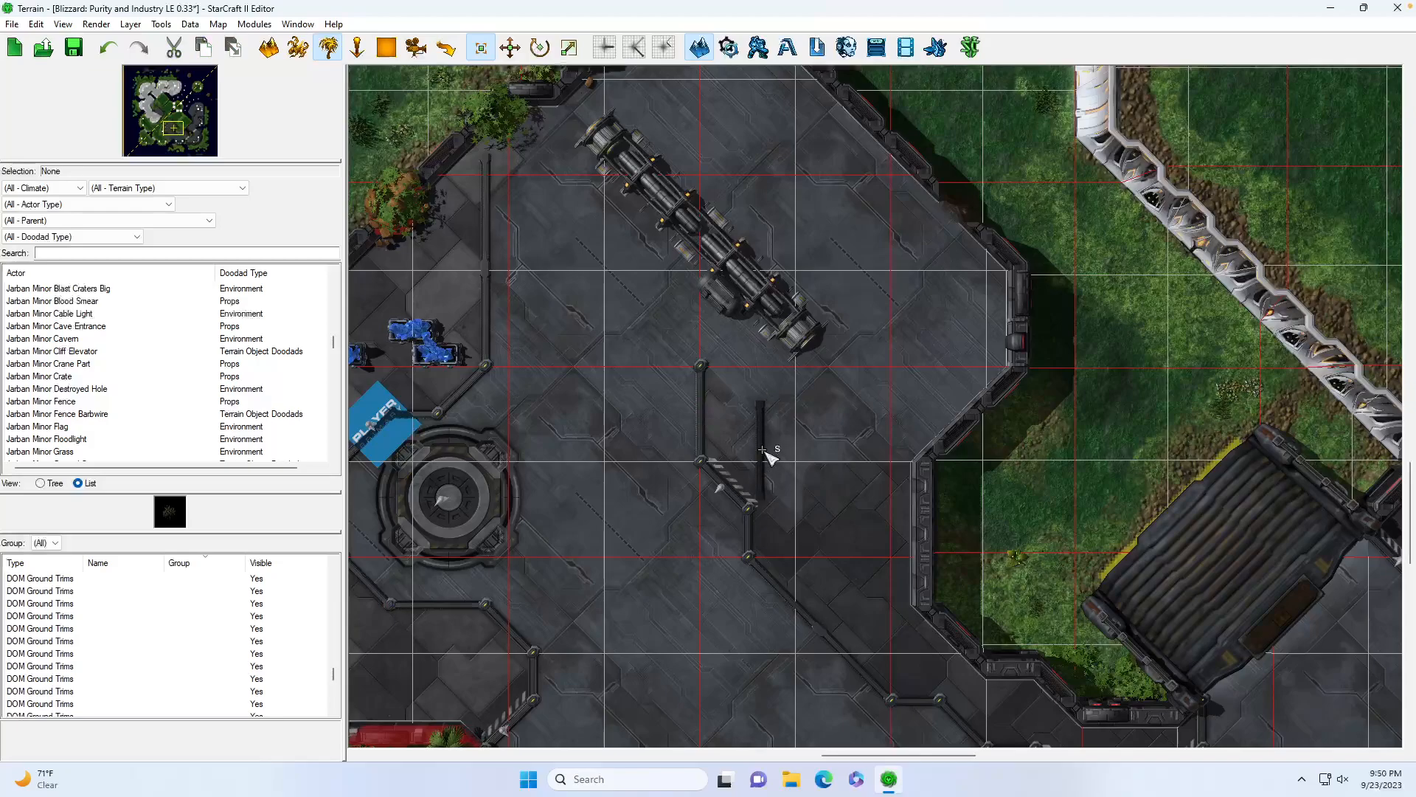
pyautogui.click(763, 450)
pyautogui.doubleClick(763, 450)
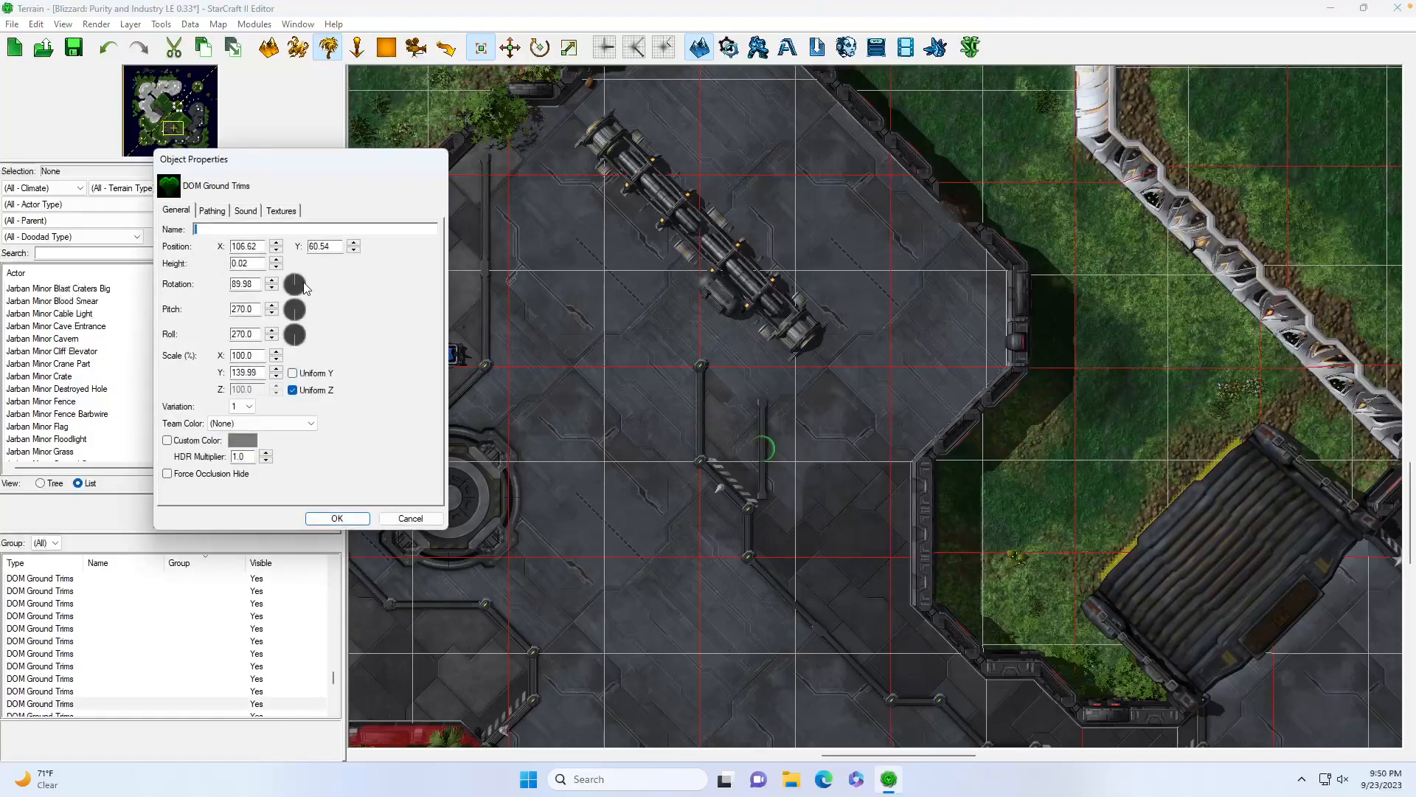
pyautogui.press('Return')
pyautogui.moveTo(766, 446); pyautogui.dragTo(798, 480)
pyautogui.click(830, 440)
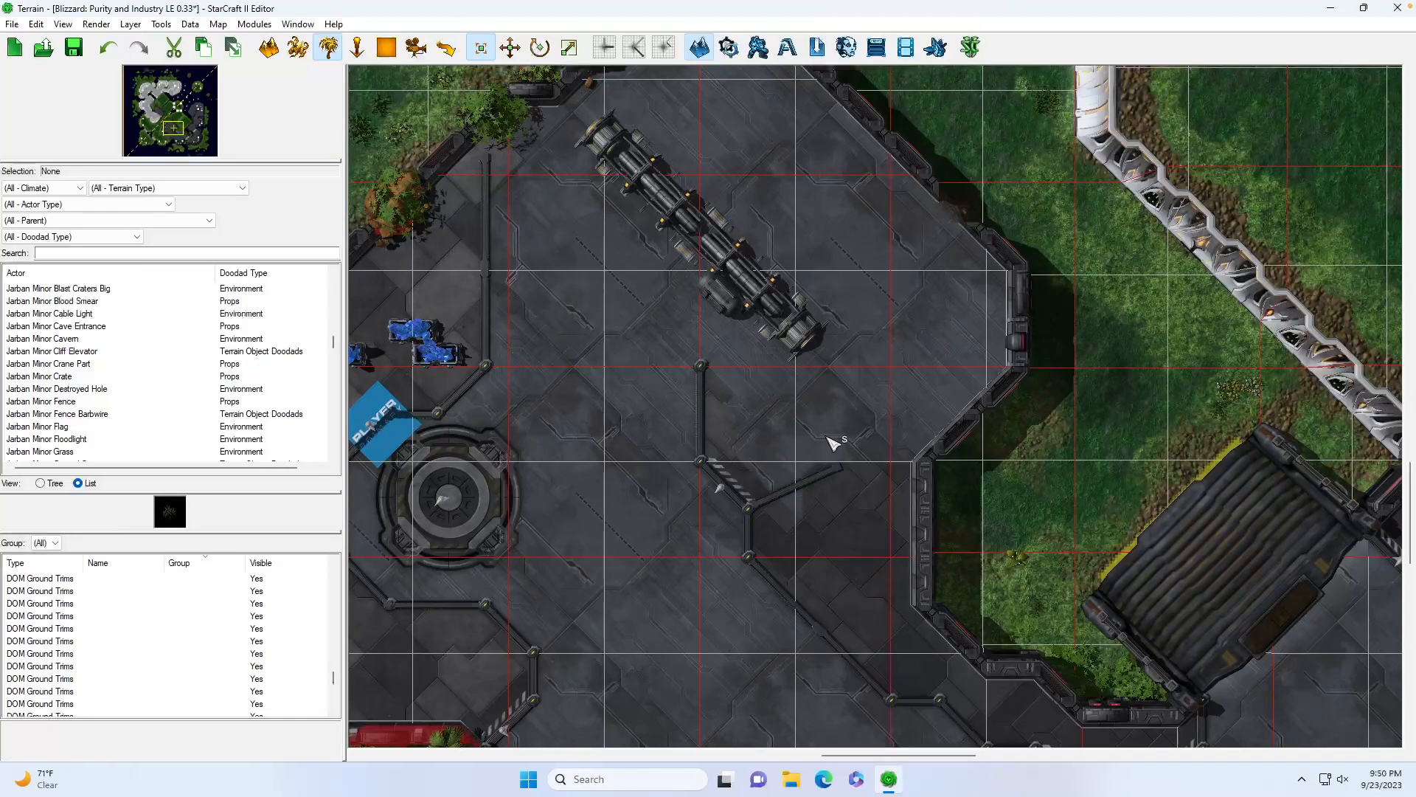
# Paste a second copy of the angled trim, rotate it to a shallower angle, and fit it between the first copy and the platform's eastern wall
pyautogui.click(827, 484)
pyautogui.hotkey('ctrl', 'v')
pyautogui.click(882, 449)
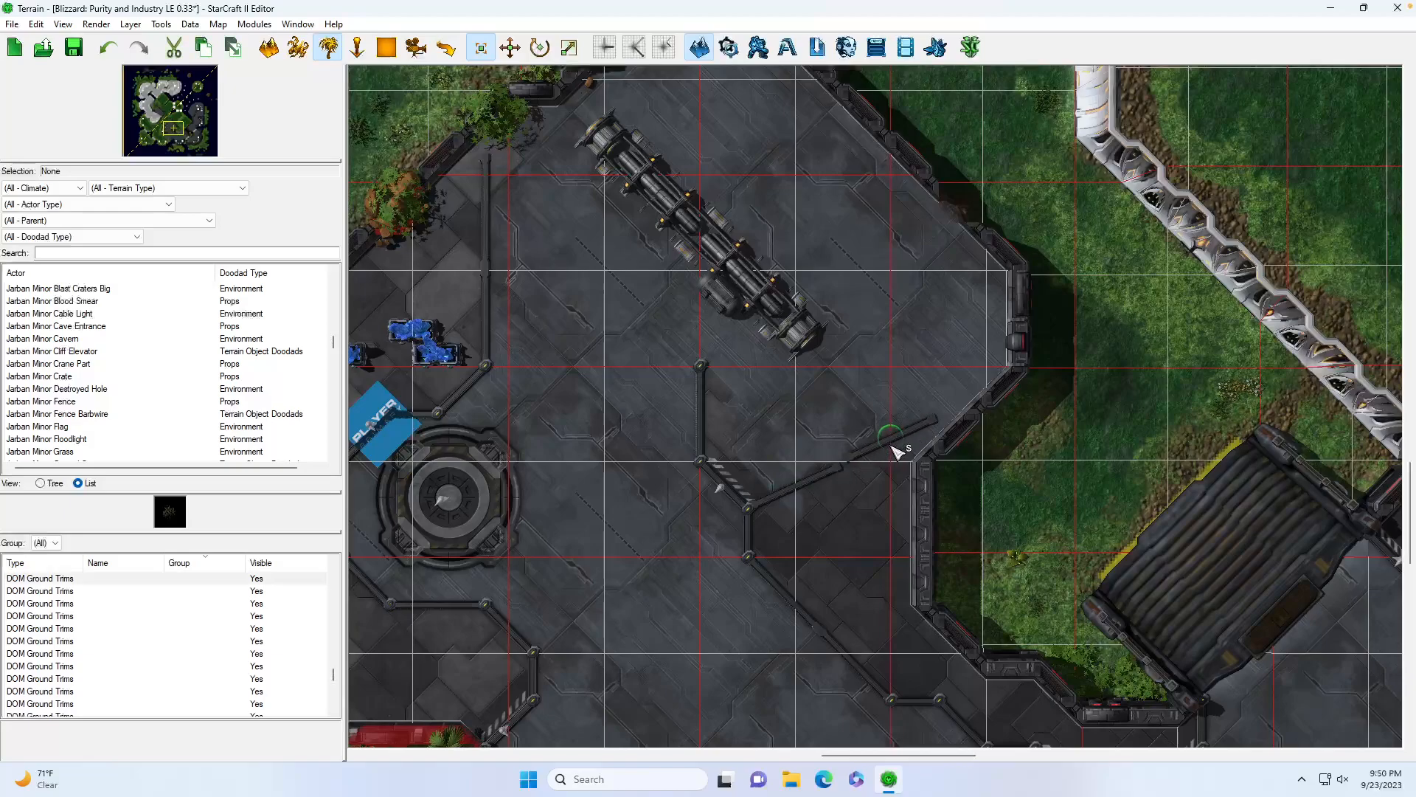
pyautogui.scroll(3, 893, 452)
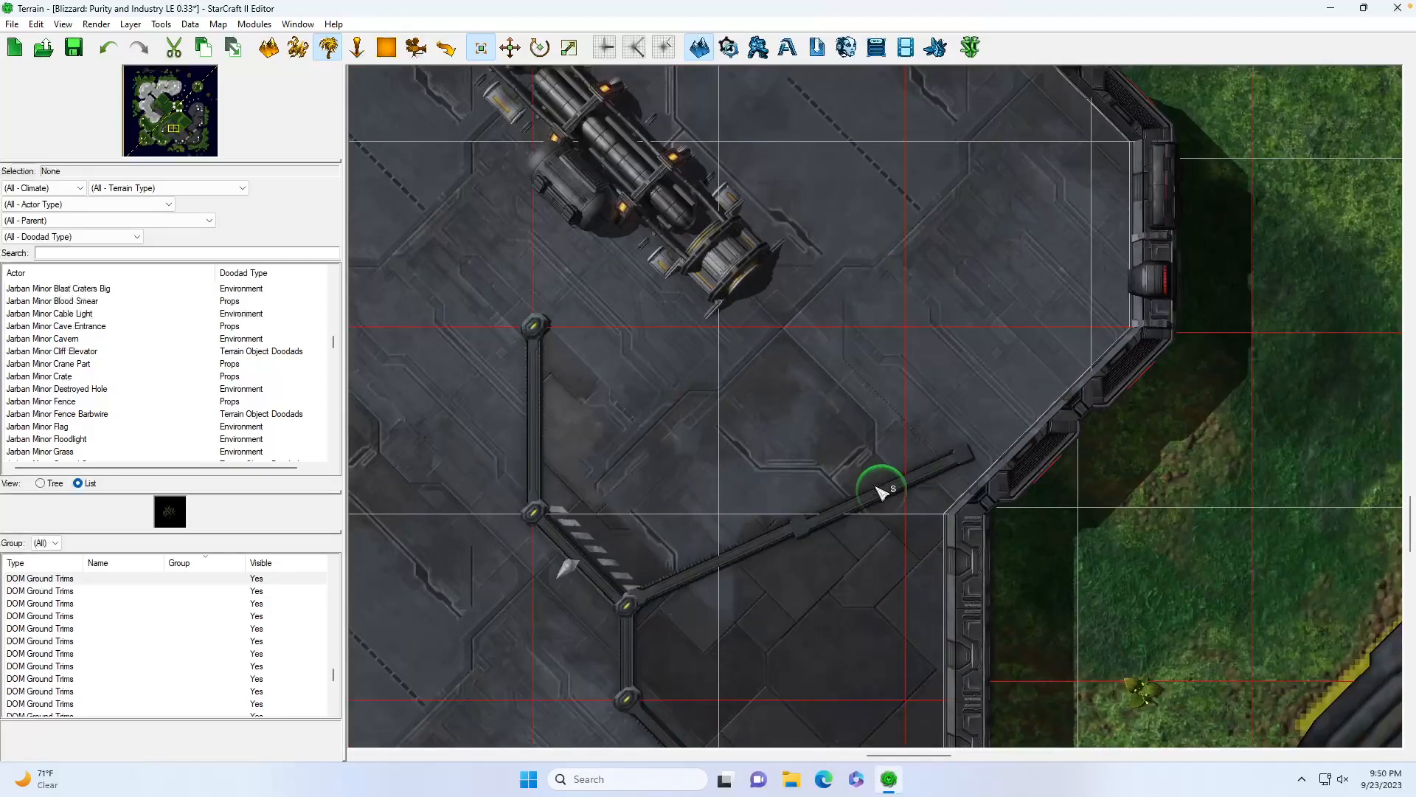
pyautogui.moveTo(883, 492); pyautogui.dragTo(909, 478)
pyautogui.doubleClick(925, 467)
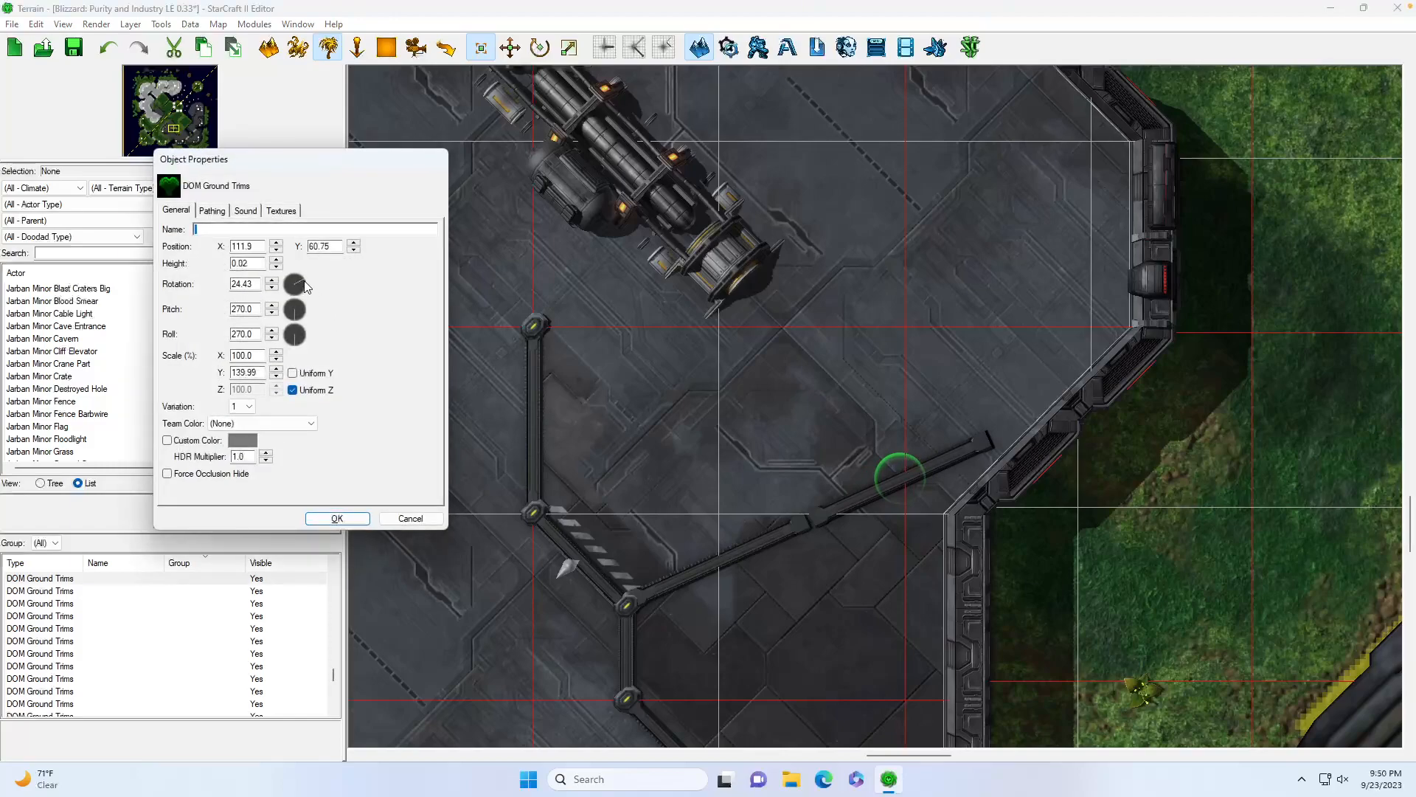
pyautogui.click(306, 286)
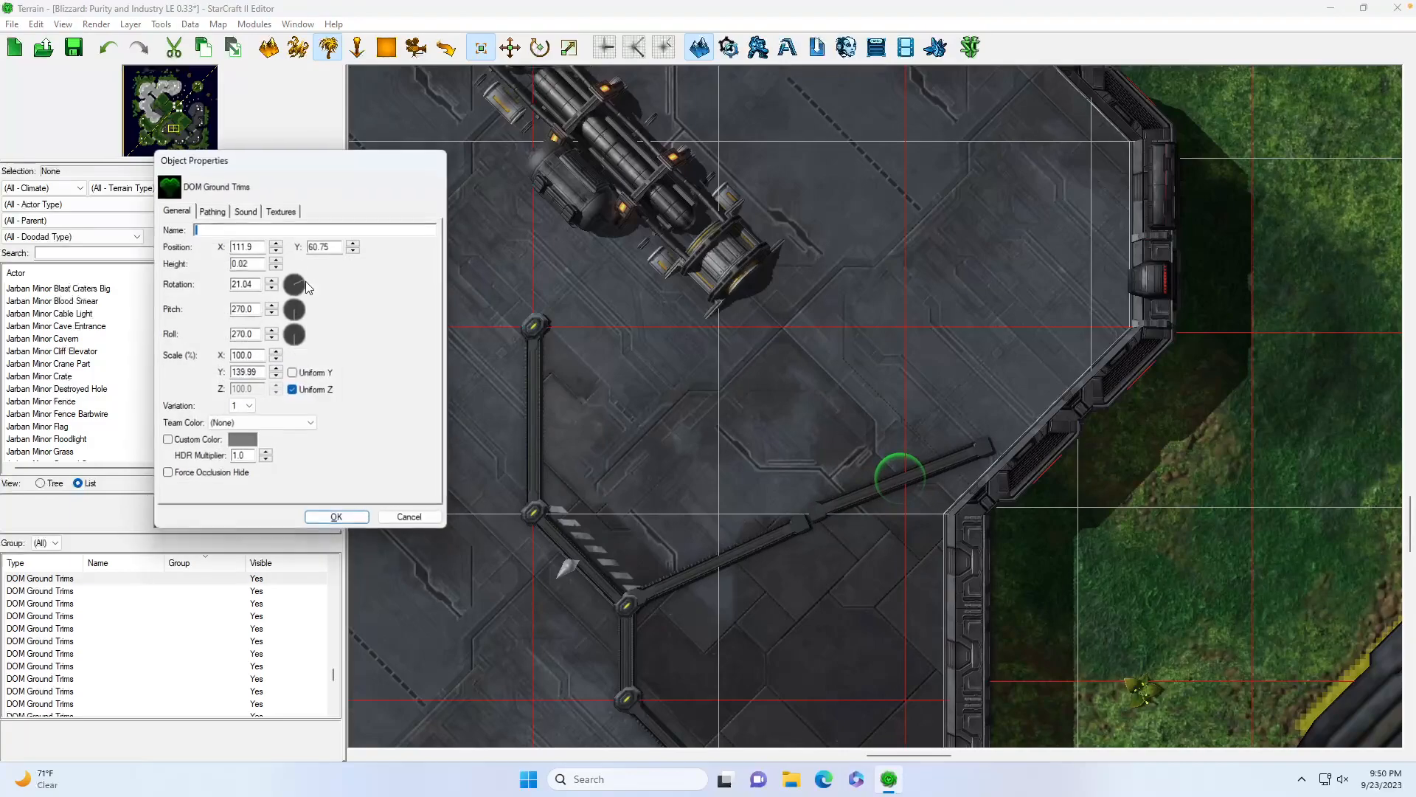
pyautogui.moveTo(305, 282); pyautogui.dragTo(426, 318)
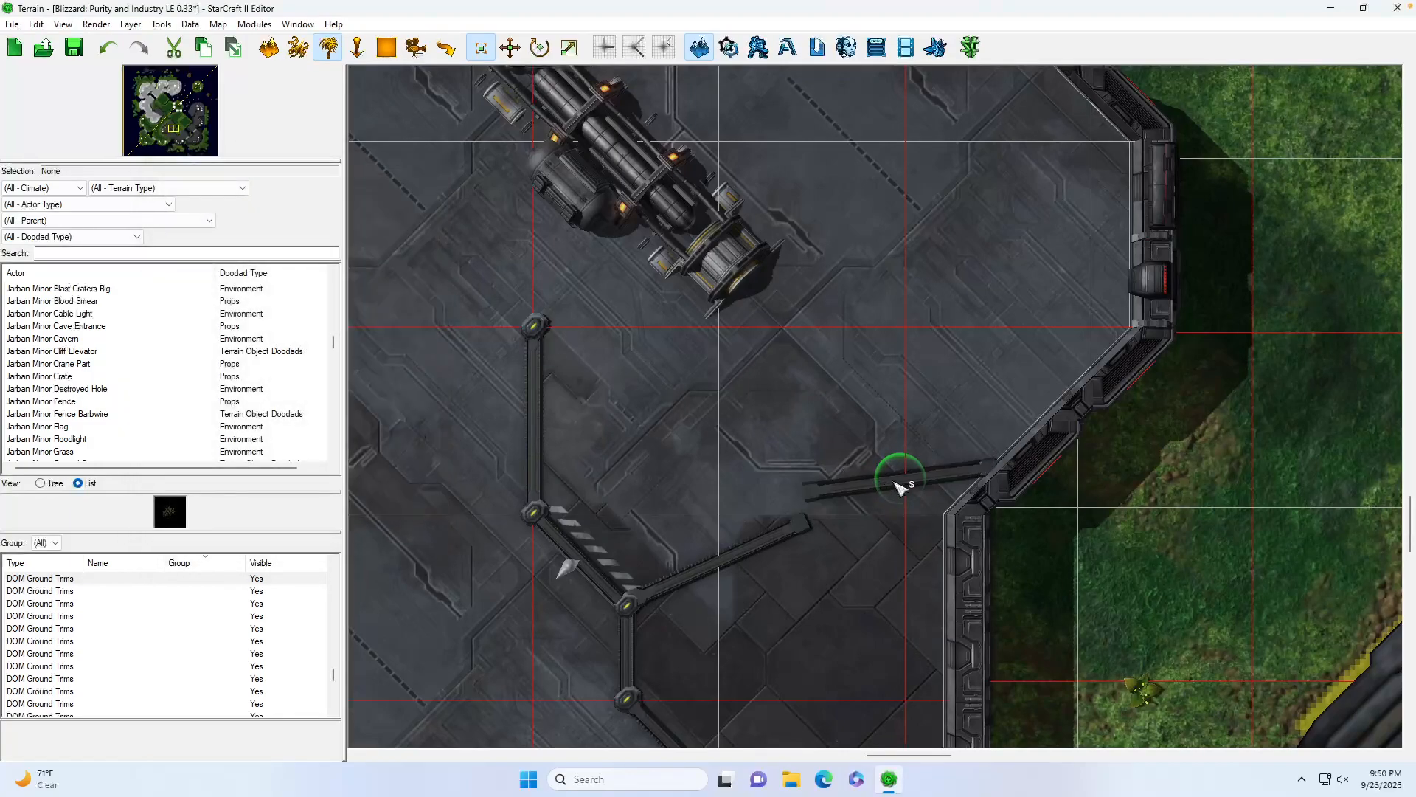
pyautogui.moveTo(898, 480); pyautogui.dragTo(908, 506)
pyautogui.click(909, 473)
# Copy the end node of the old vertical trim onto the joint between the two new angled trims
pyautogui.click(749, 492)
pyautogui.click(539, 327)
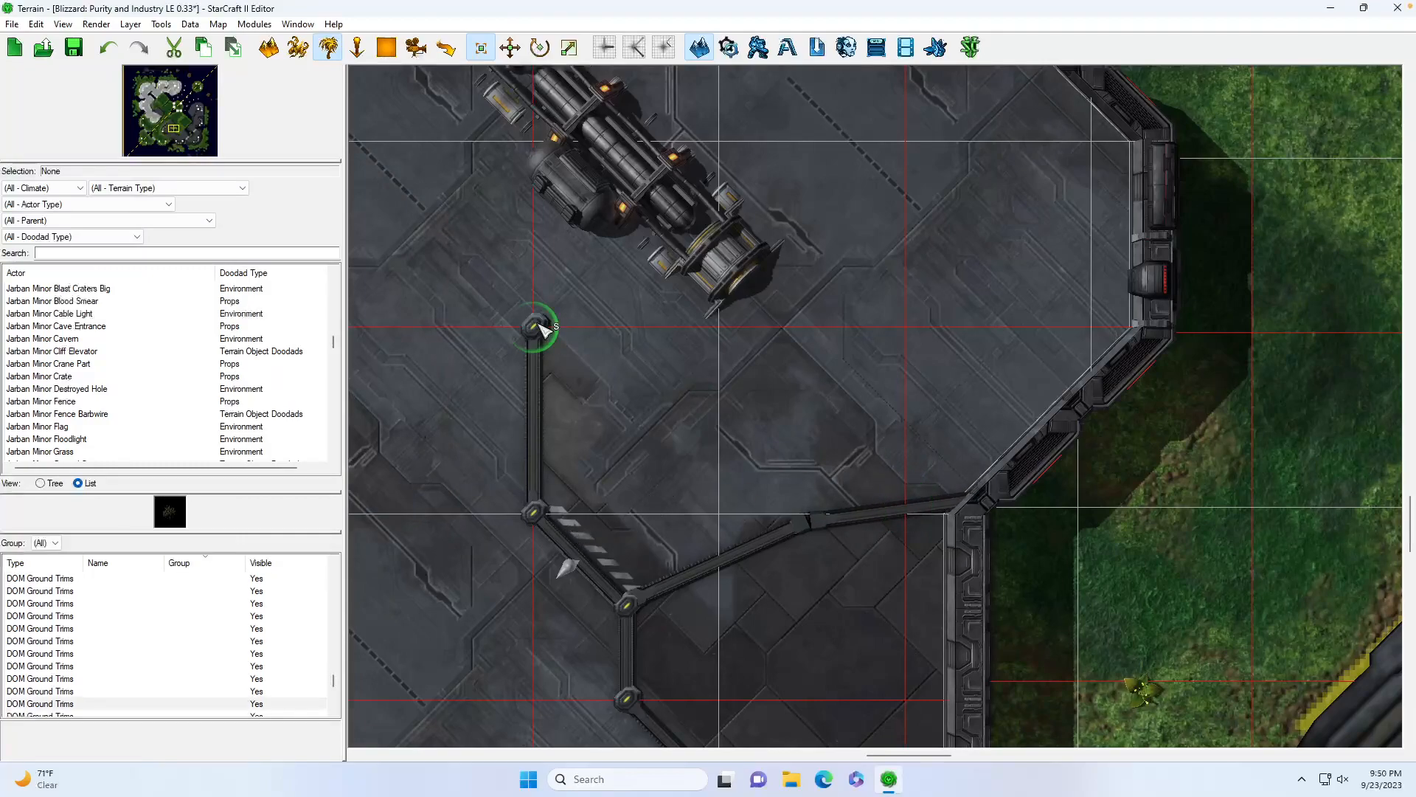
pyautogui.click(824, 520)
pyautogui.click(816, 525)
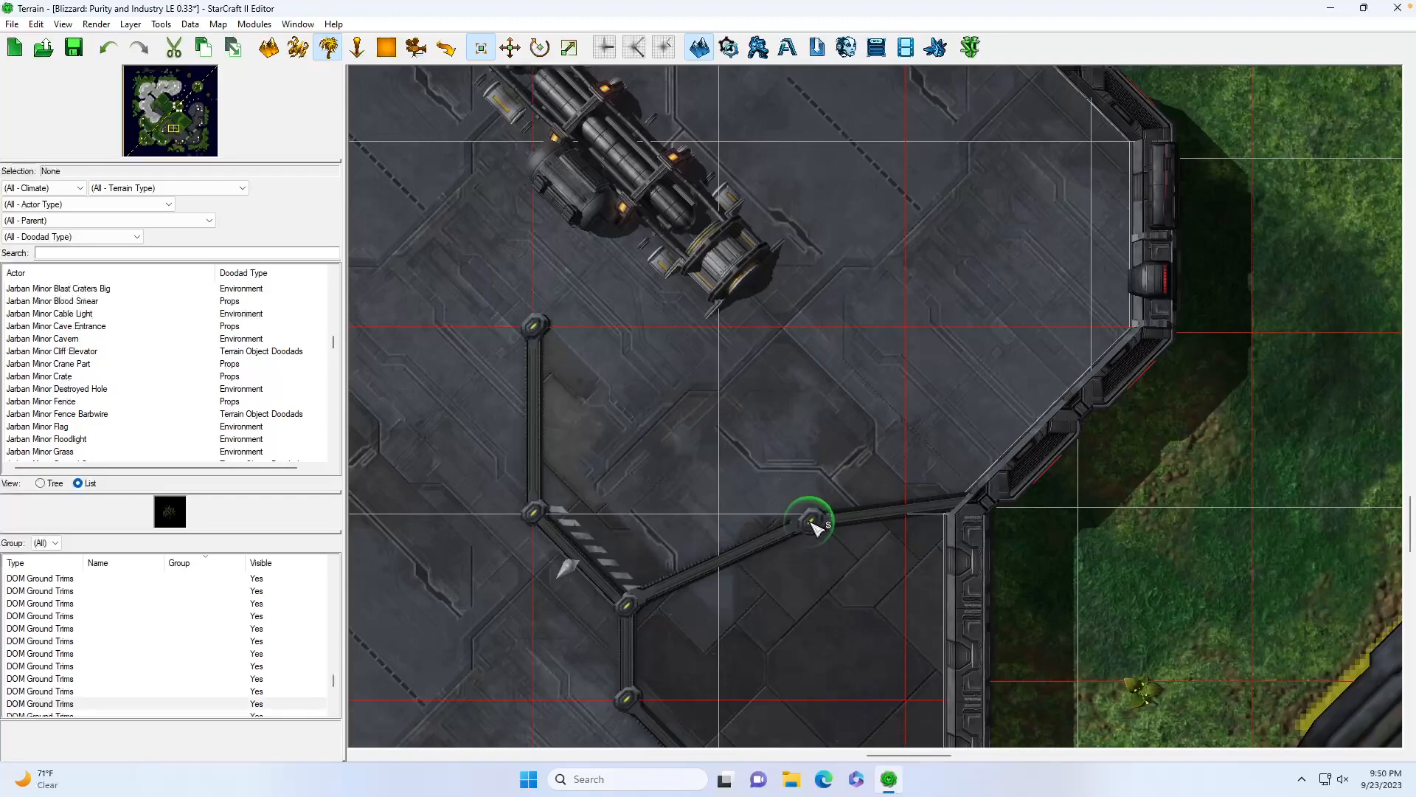
# Delete the old vertical and diagonal trims with their nodes and the striped marking west of the new trim line
pyautogui.click(539, 343)
pyautogui.moveTo(410, 251); pyautogui.dragTo(588, 511)
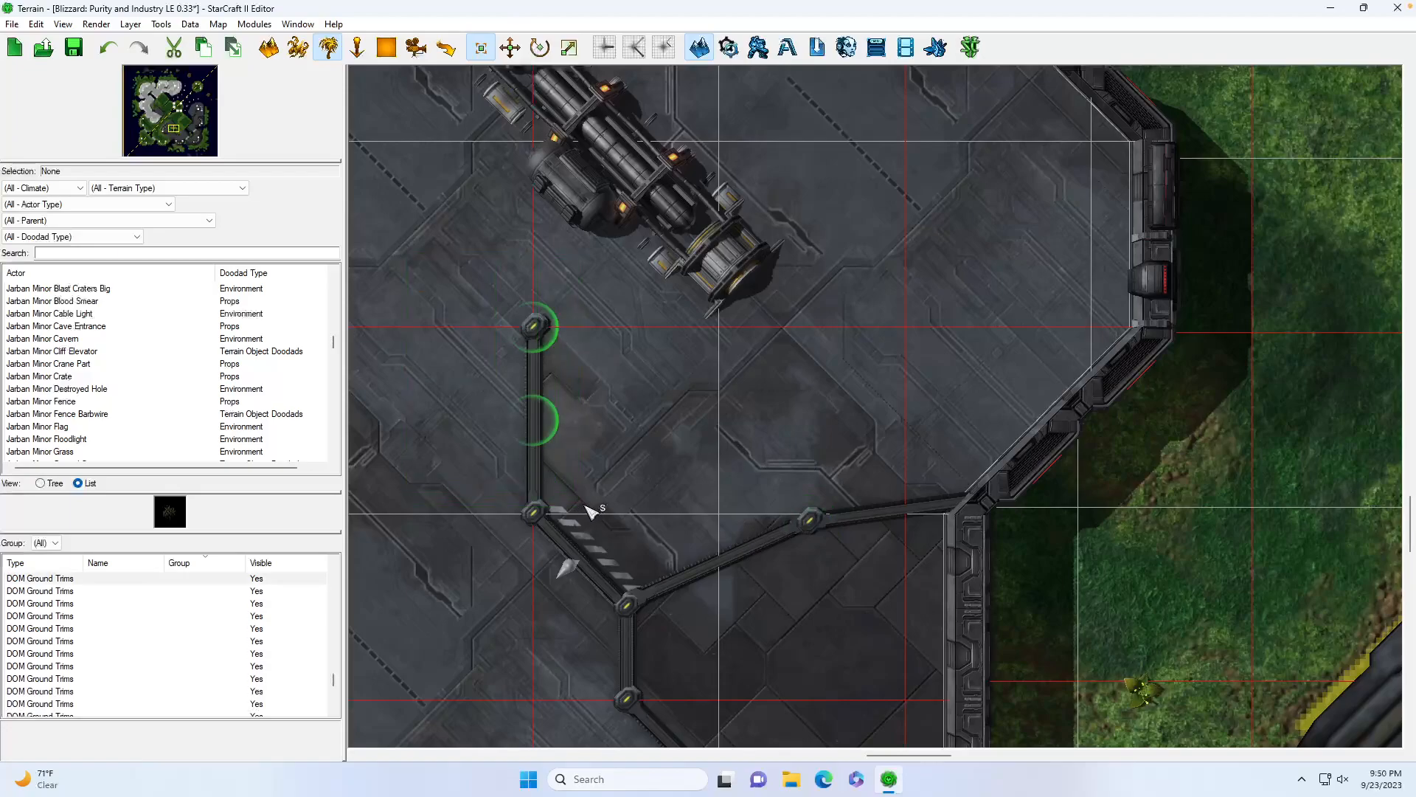
pyautogui.press('Delete')
pyautogui.moveTo(509, 466); pyautogui.dragTo(611, 596)
pyautogui.press('Delete')
pyautogui.scroll(2, 601, 531)
pyautogui.scroll(-3, 601, 531)
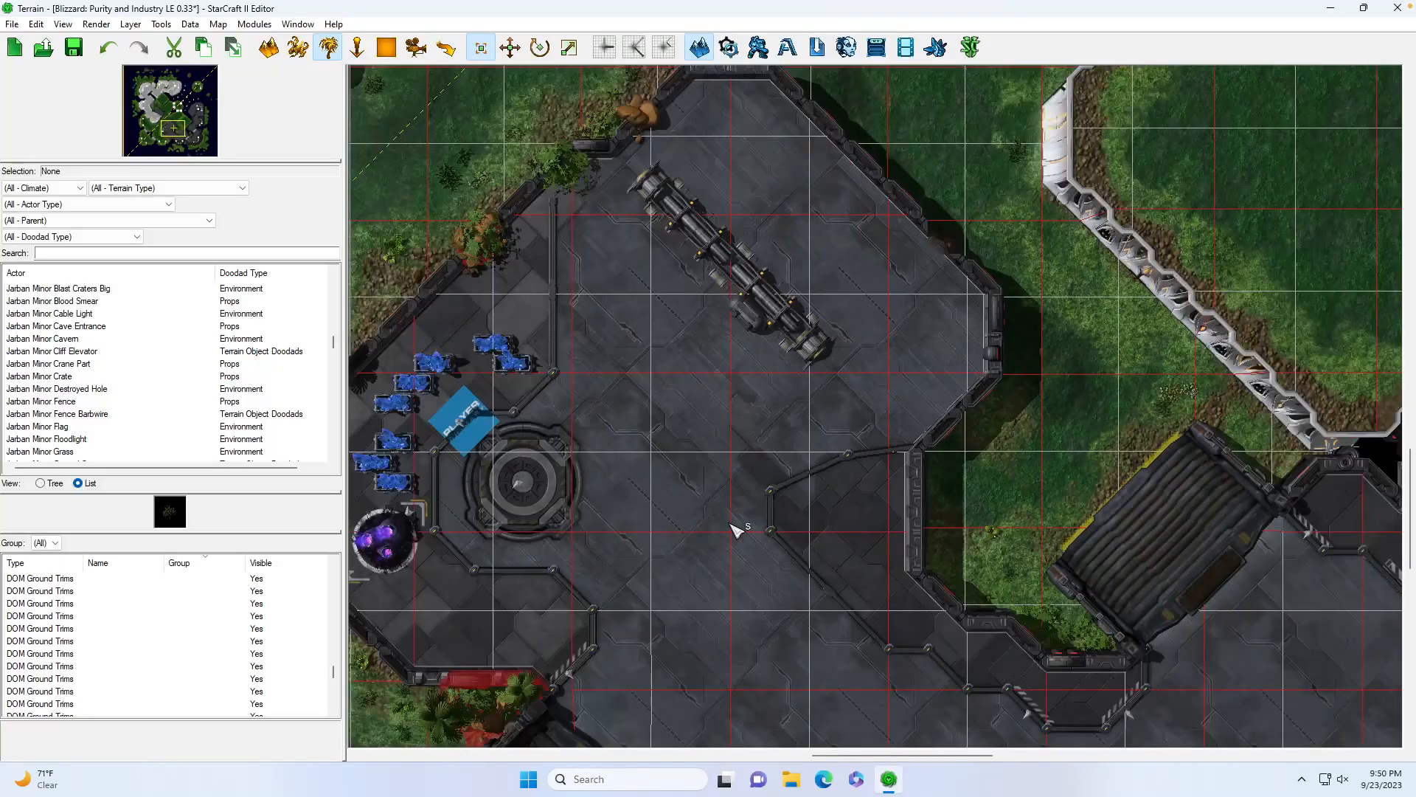
pyautogui.scroll(1, 743, 527)
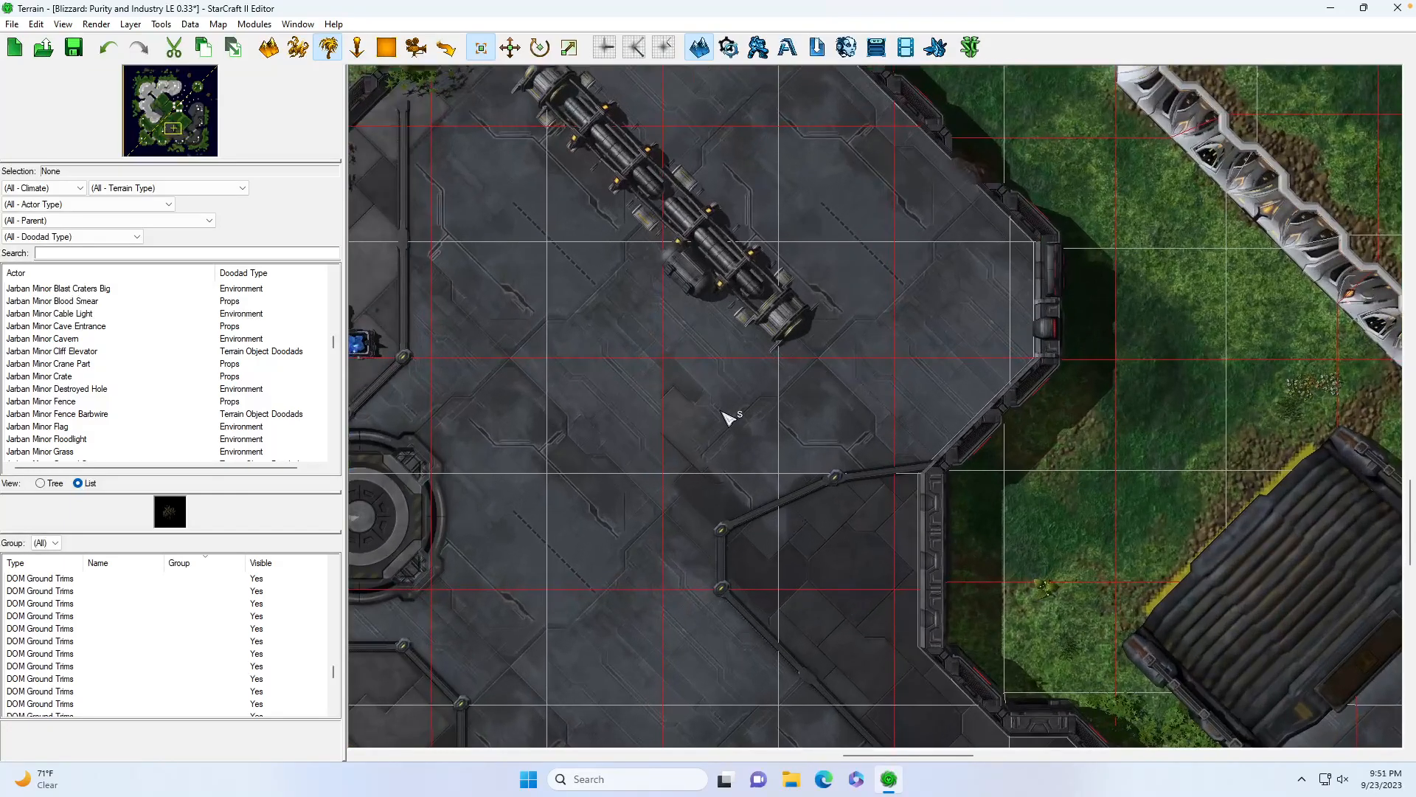
# Paint KorhalPlatformEx2_4 over the floor outside the new trim and KorhalPlatformEx2_1 inside it with a size 2.50 diamond brush
pyautogui.click(277, 48)
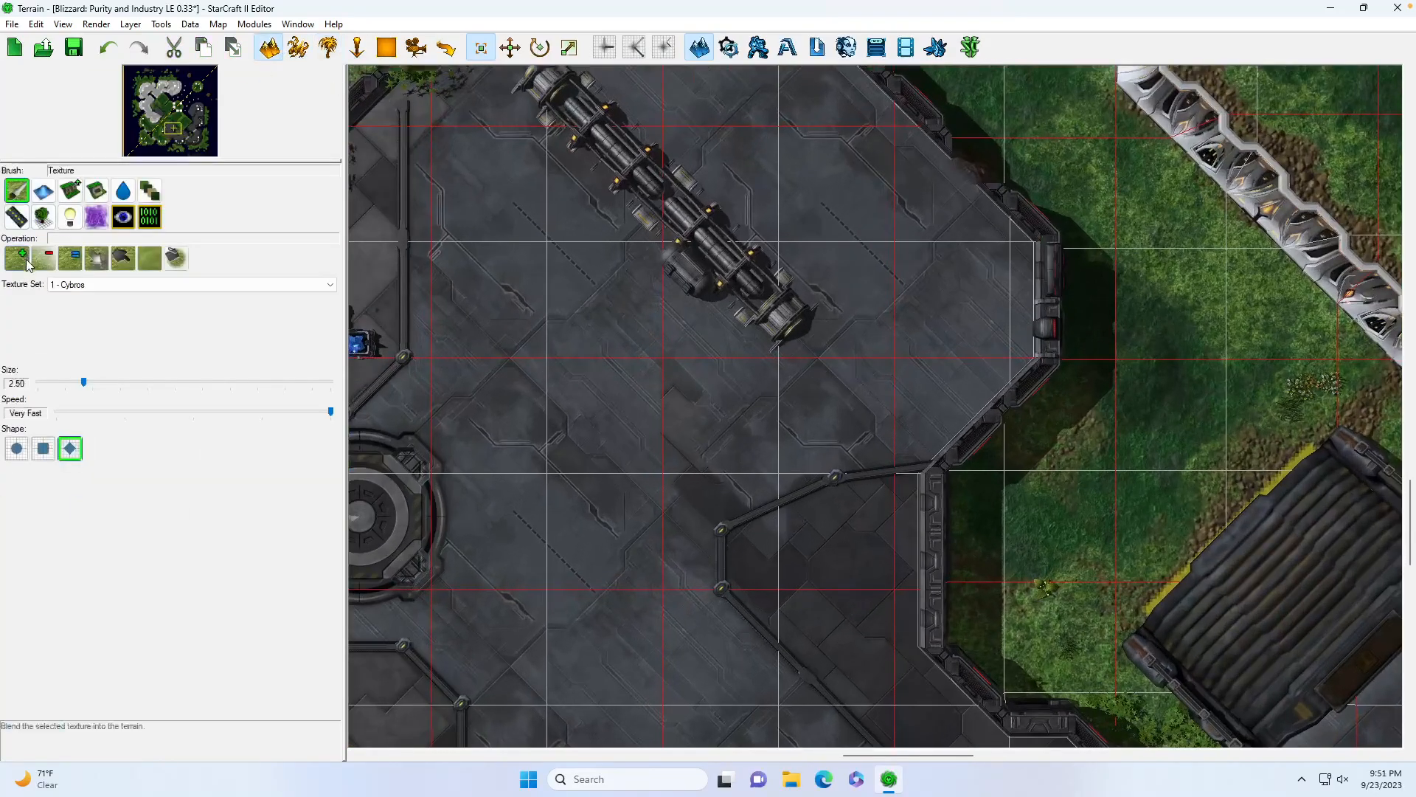
pyautogui.click(800, 565)
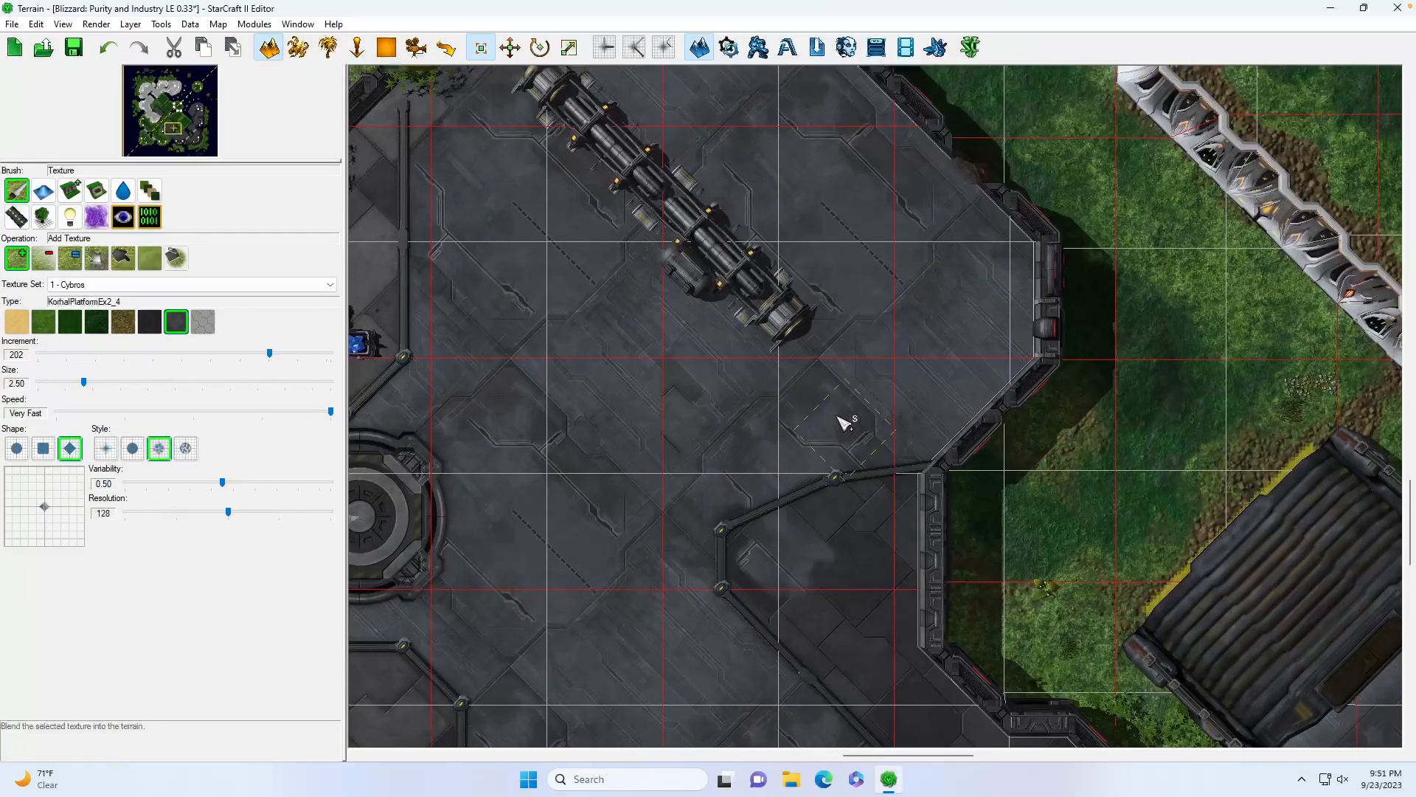
pyautogui.click(149, 322)
pyautogui.moveTo(775, 573); pyautogui.dragTo(779, 554)
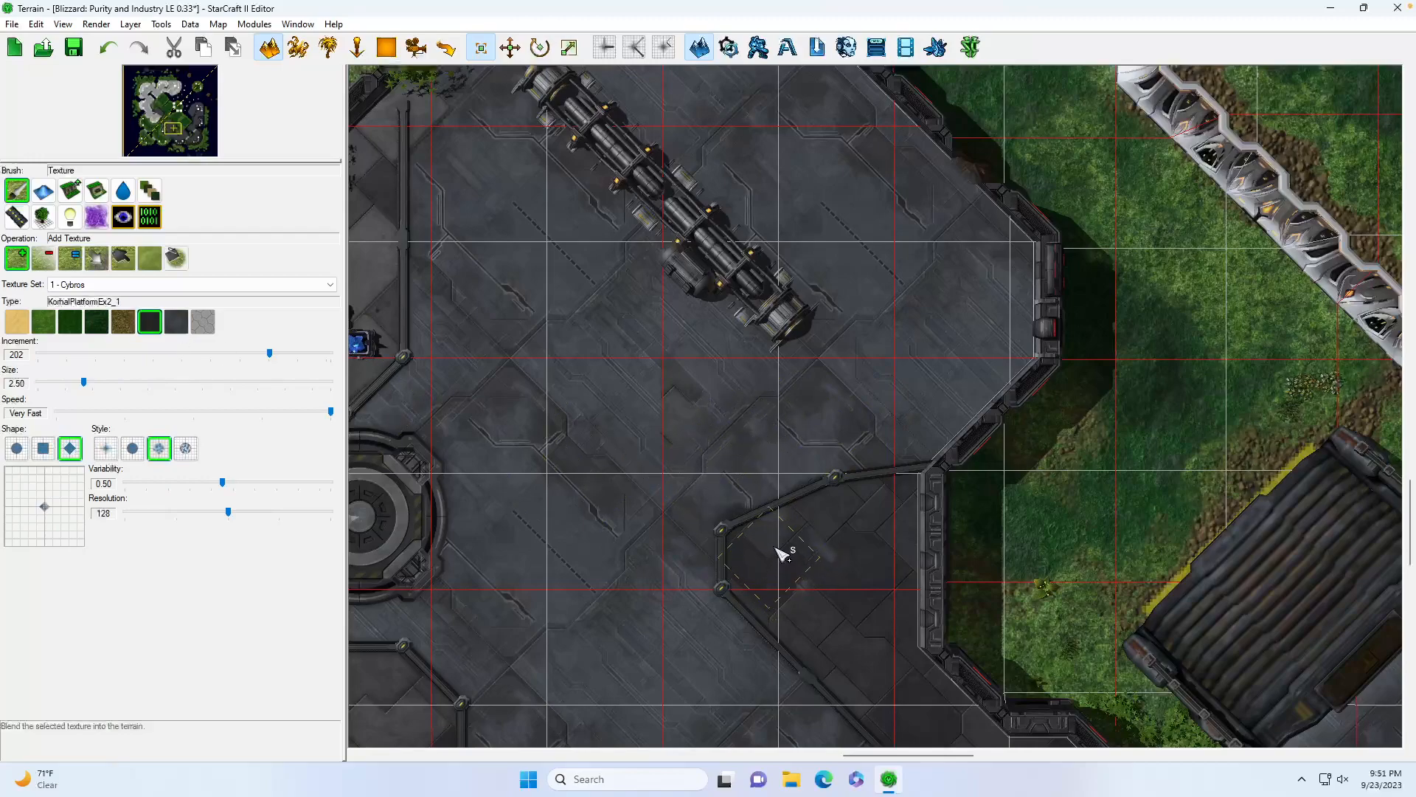
pyautogui.scroll(-3, 831, 578)
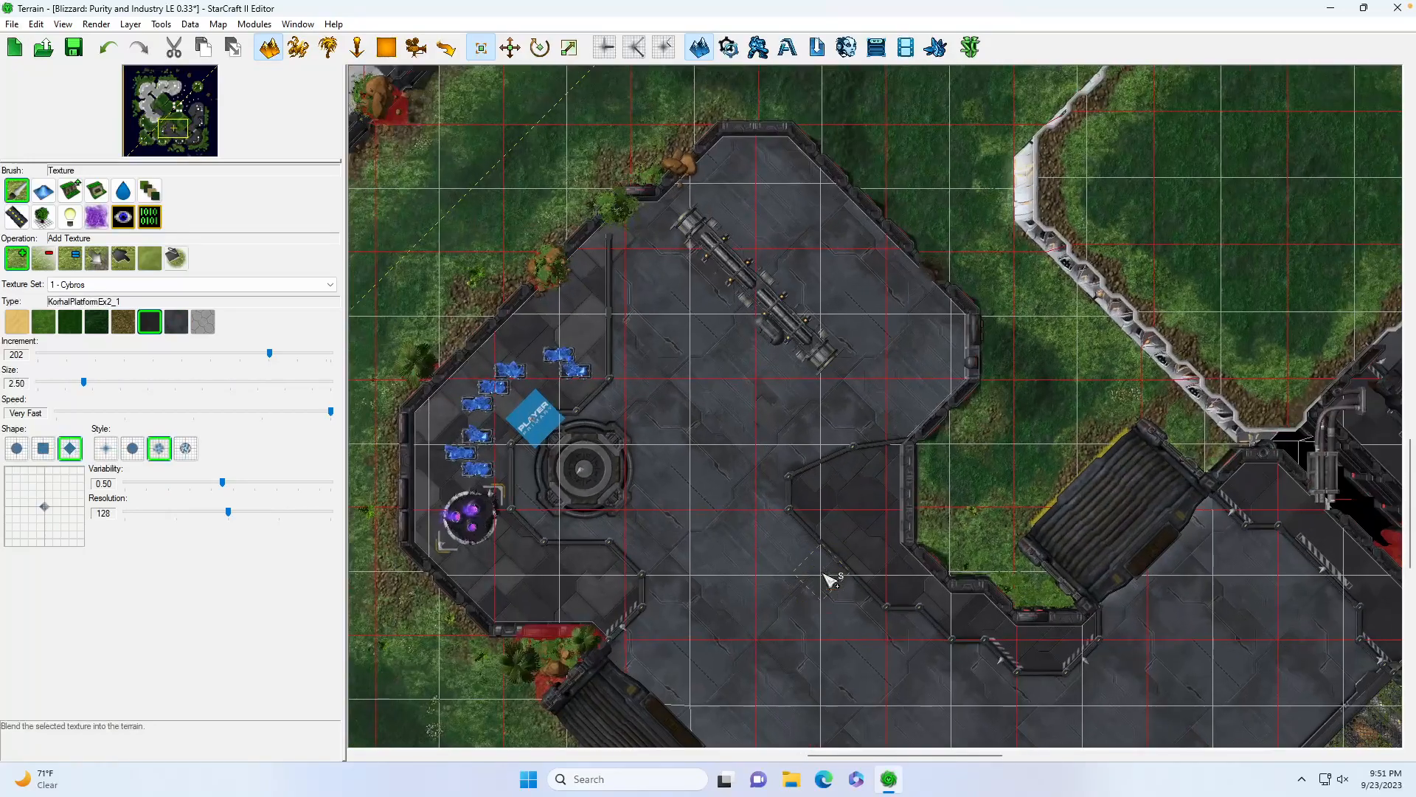
pyautogui.scroll(3, 831, 579)
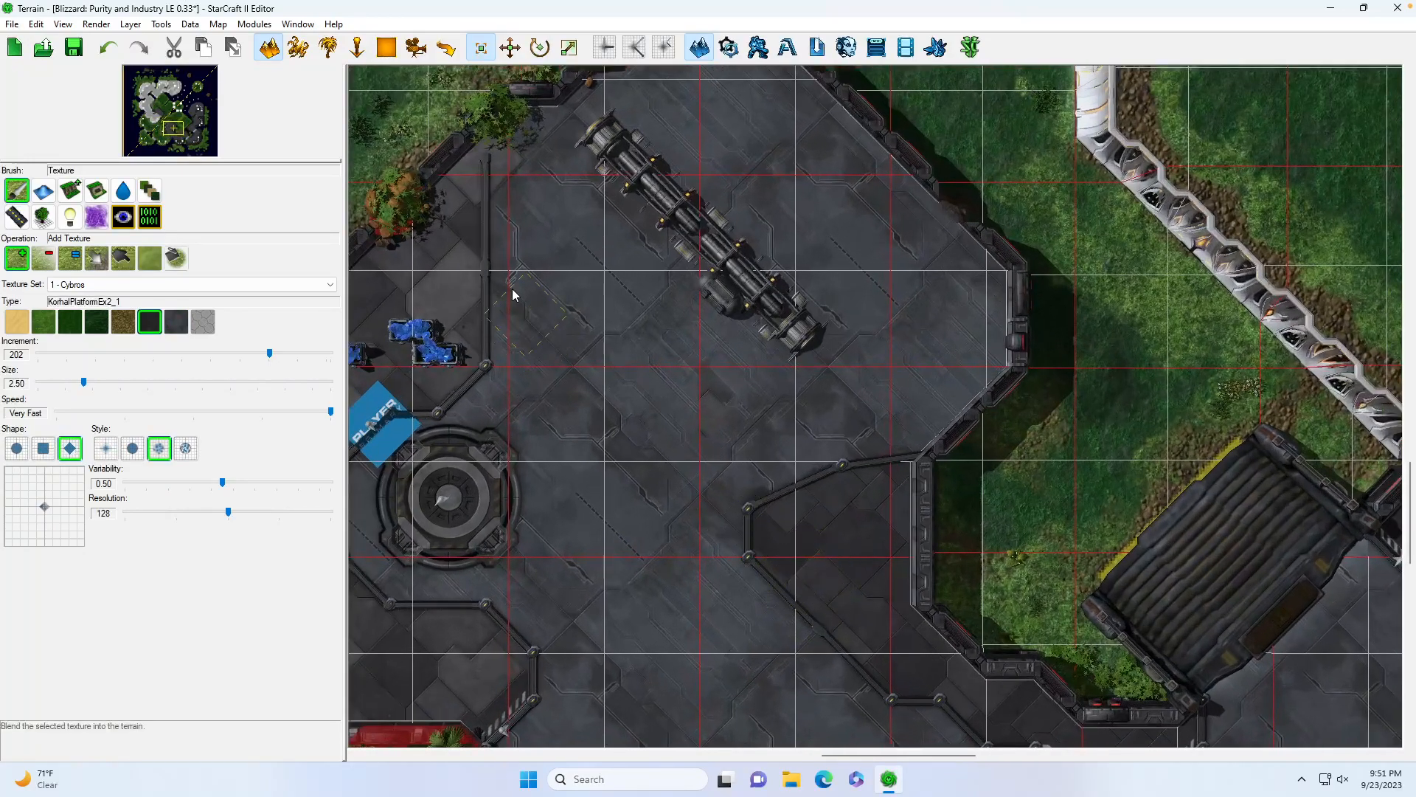
pyautogui.moveTo(169, 129); pyautogui.dragTo(168, 124)
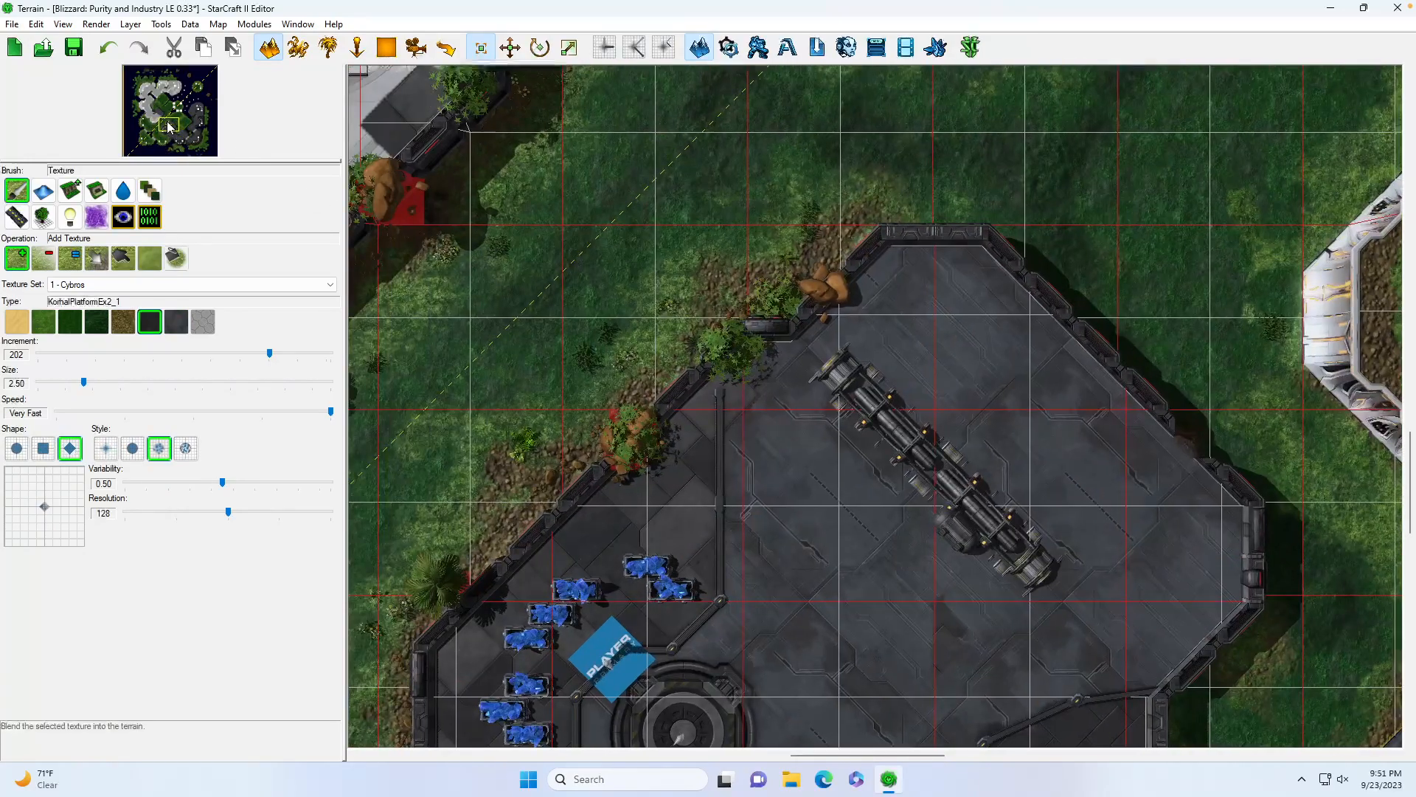
# Rotate the upper vertical ground trim to a diagonal and move it to link the lower trim with the platform's northwestern wall
pyautogui.click(298, 47)
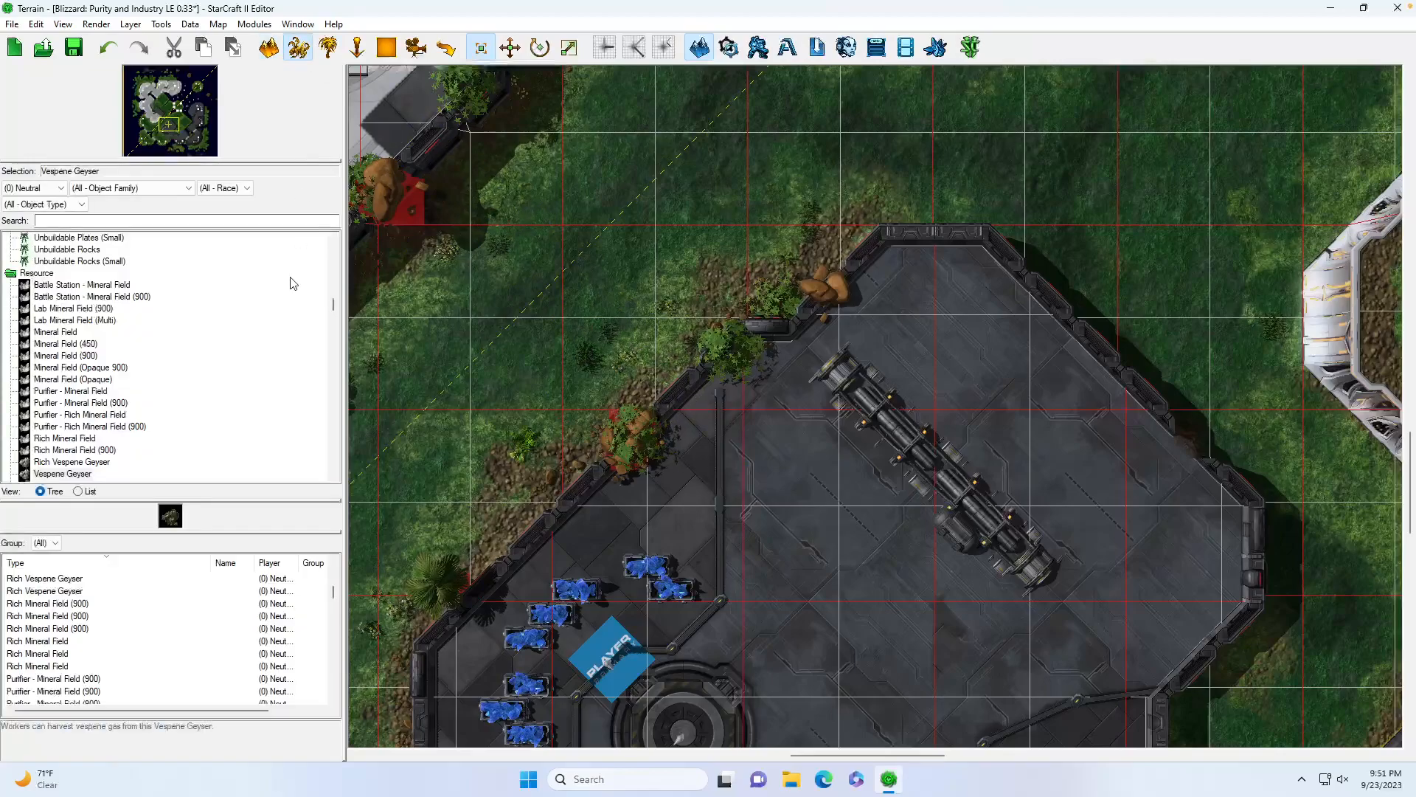
pyautogui.click(196, 653)
pyautogui.scroll(1, 689, 578)
pyautogui.click(673, 495)
pyautogui.moveTo(743, 461); pyautogui.dragTo(630, 527)
pyautogui.moveTo(714, 419); pyautogui.dragTo(666, 599)
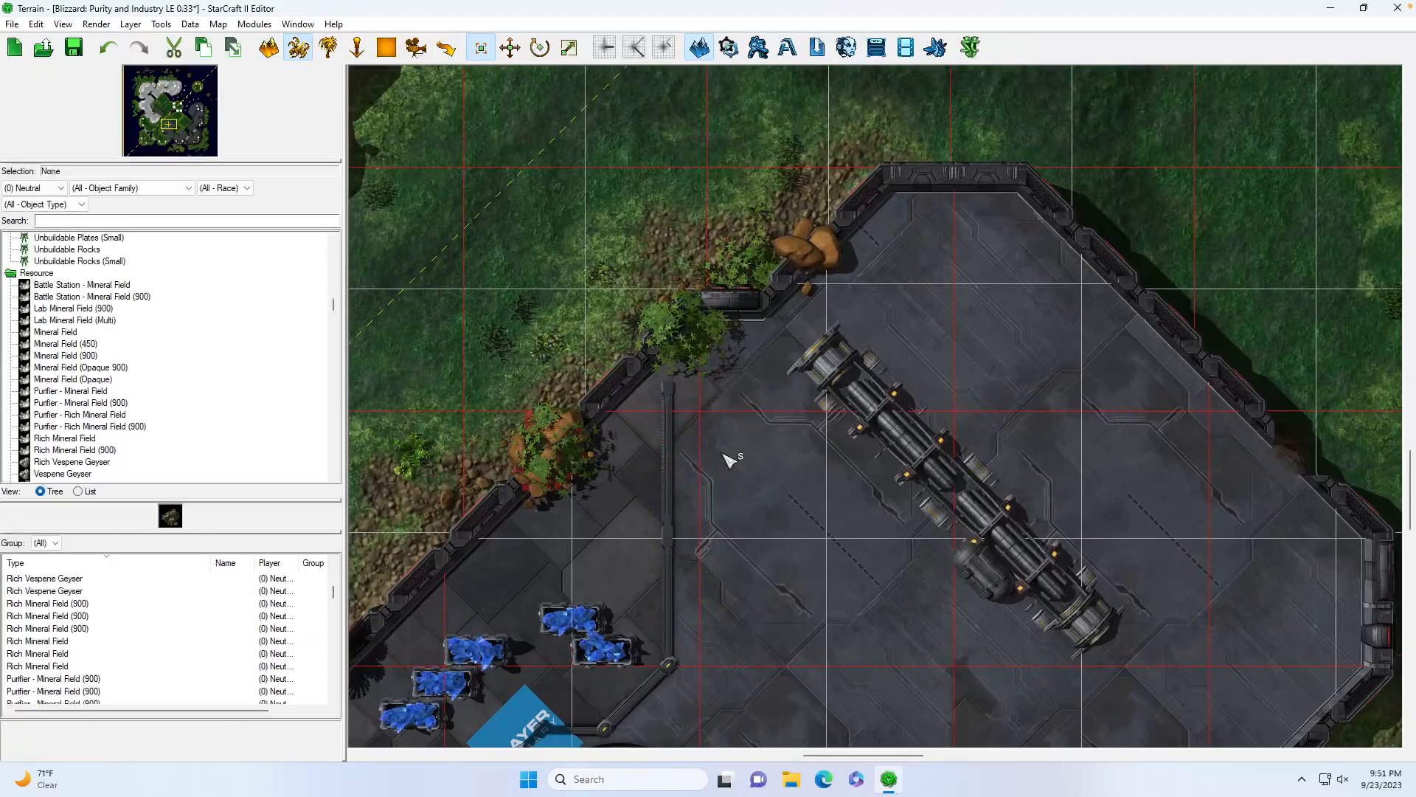
pyautogui.click(328, 48)
pyautogui.moveTo(719, 408); pyautogui.dragTo(643, 598)
pyautogui.doubleClick(650, 592)
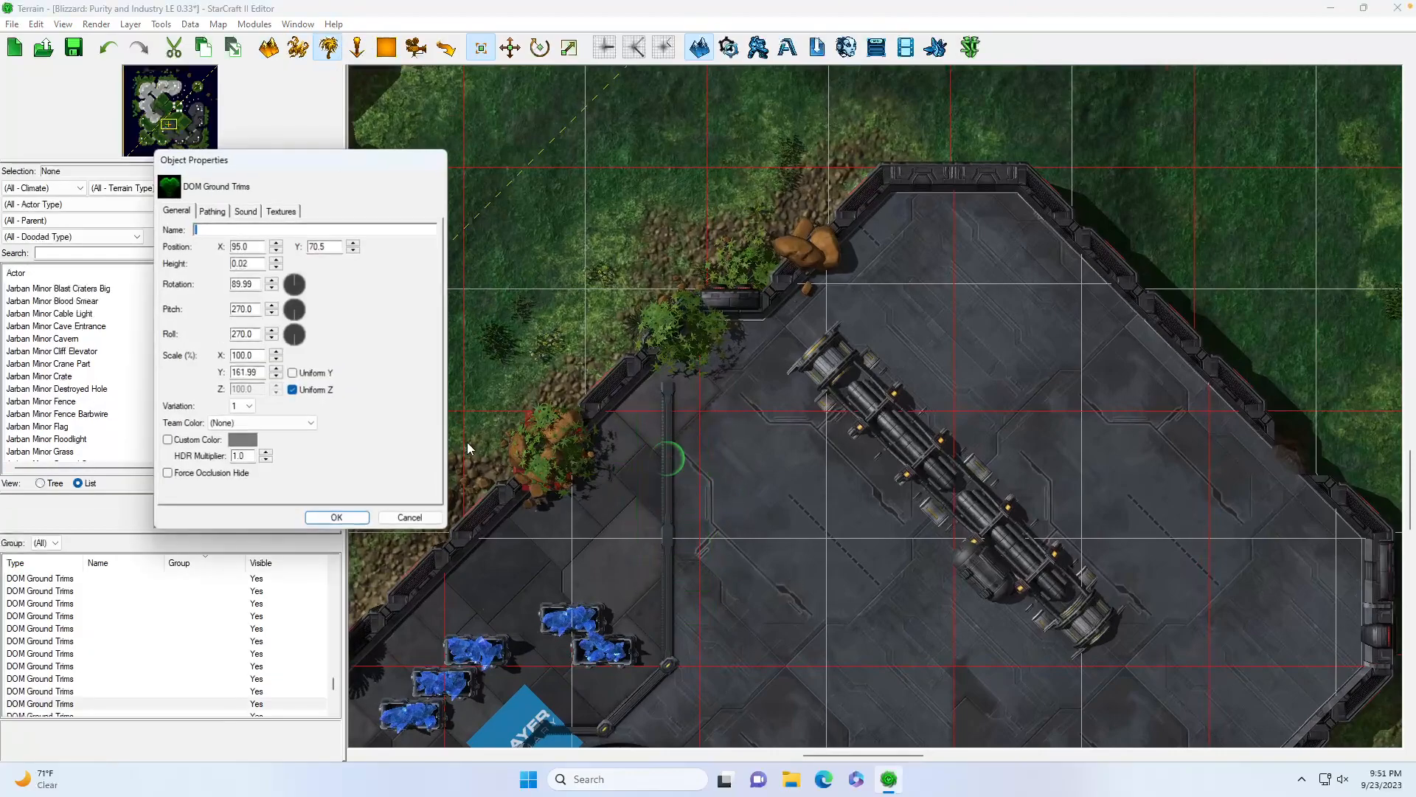
pyautogui.click(295, 282)
pyautogui.press('Return')
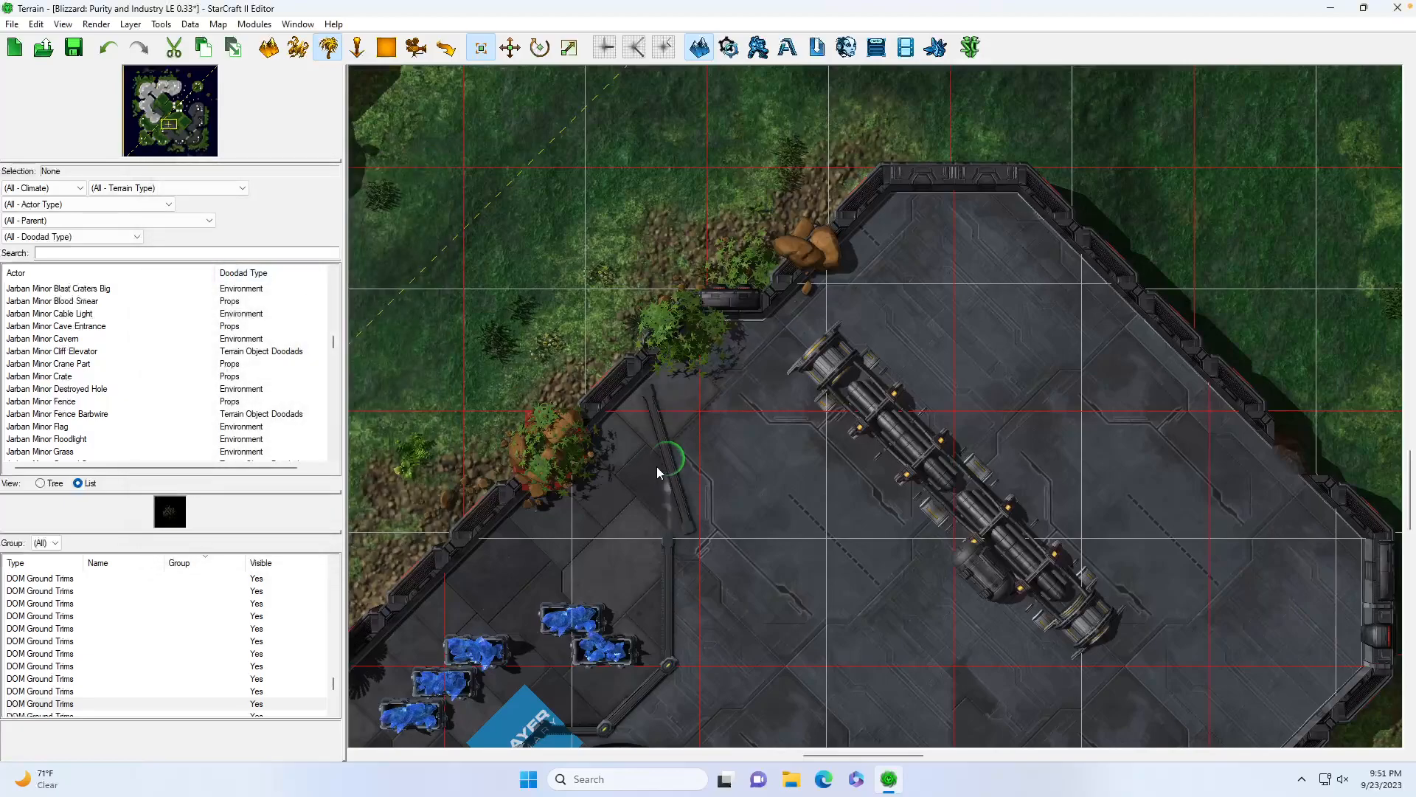
pyautogui.moveTo(662, 461); pyautogui.dragTo(640, 461)
# Copy the end node of the lower vertical trim onto its joint with the newly angled trim and centre it there
pyautogui.click(669, 668)
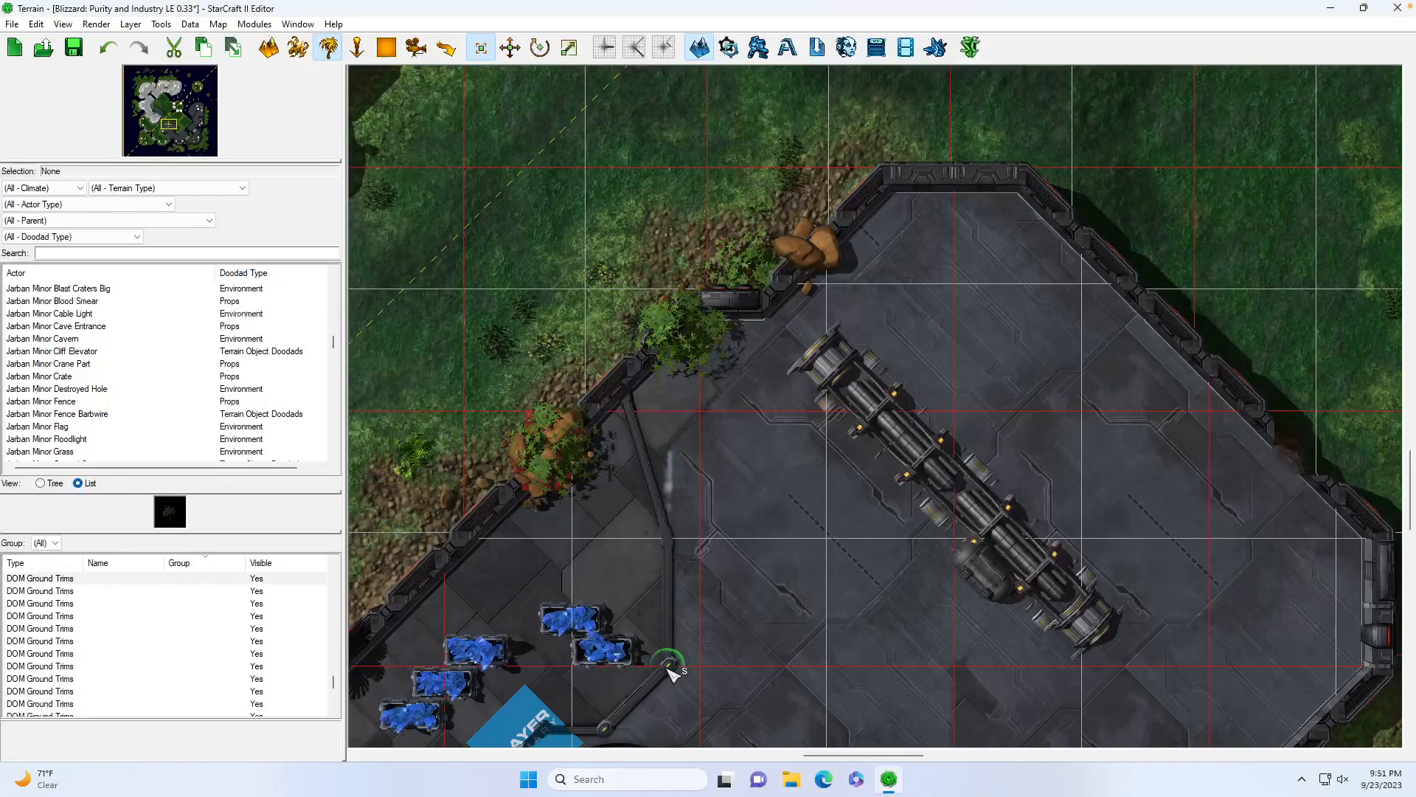
pyautogui.click(692, 611)
pyautogui.click(670, 538)
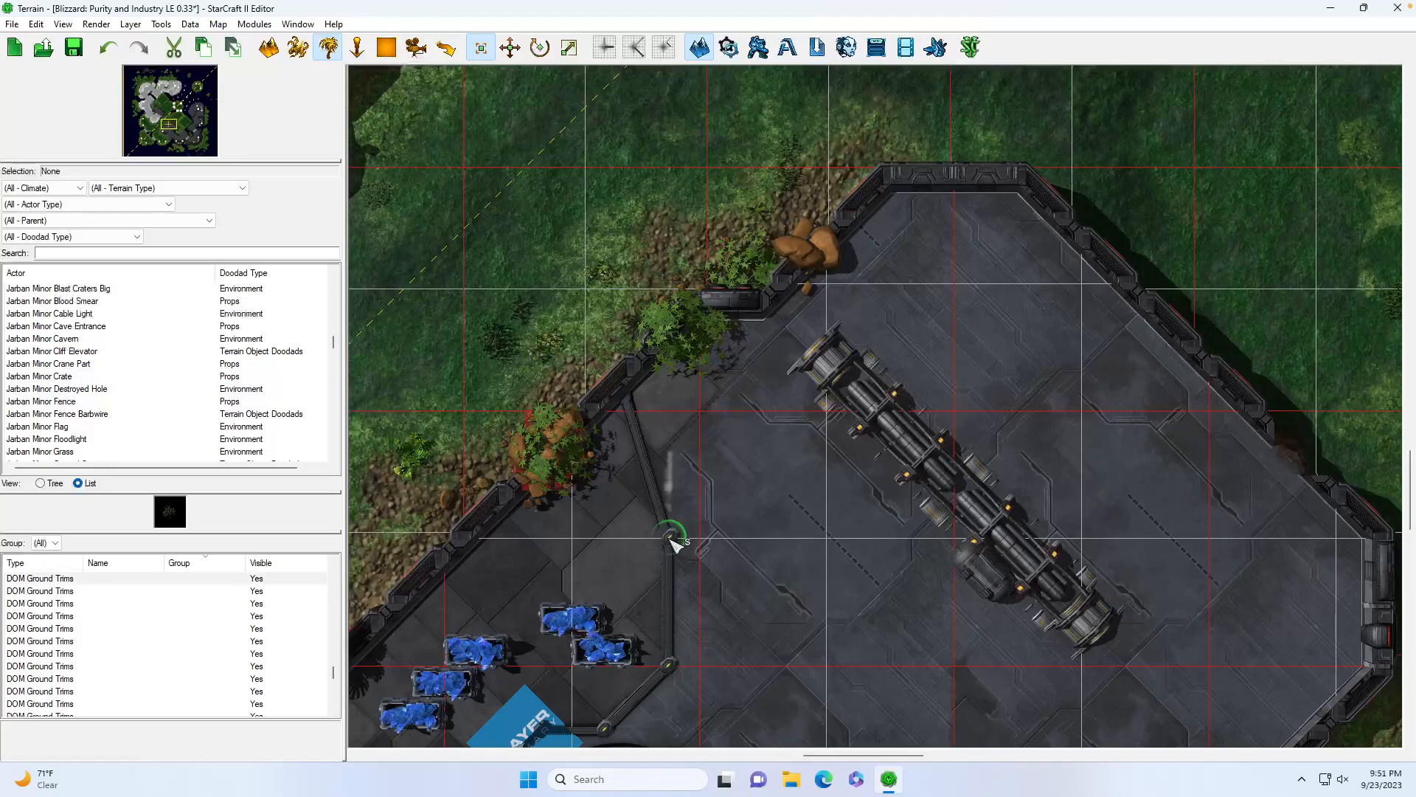
pyautogui.click(737, 555)
pyautogui.click(670, 535)
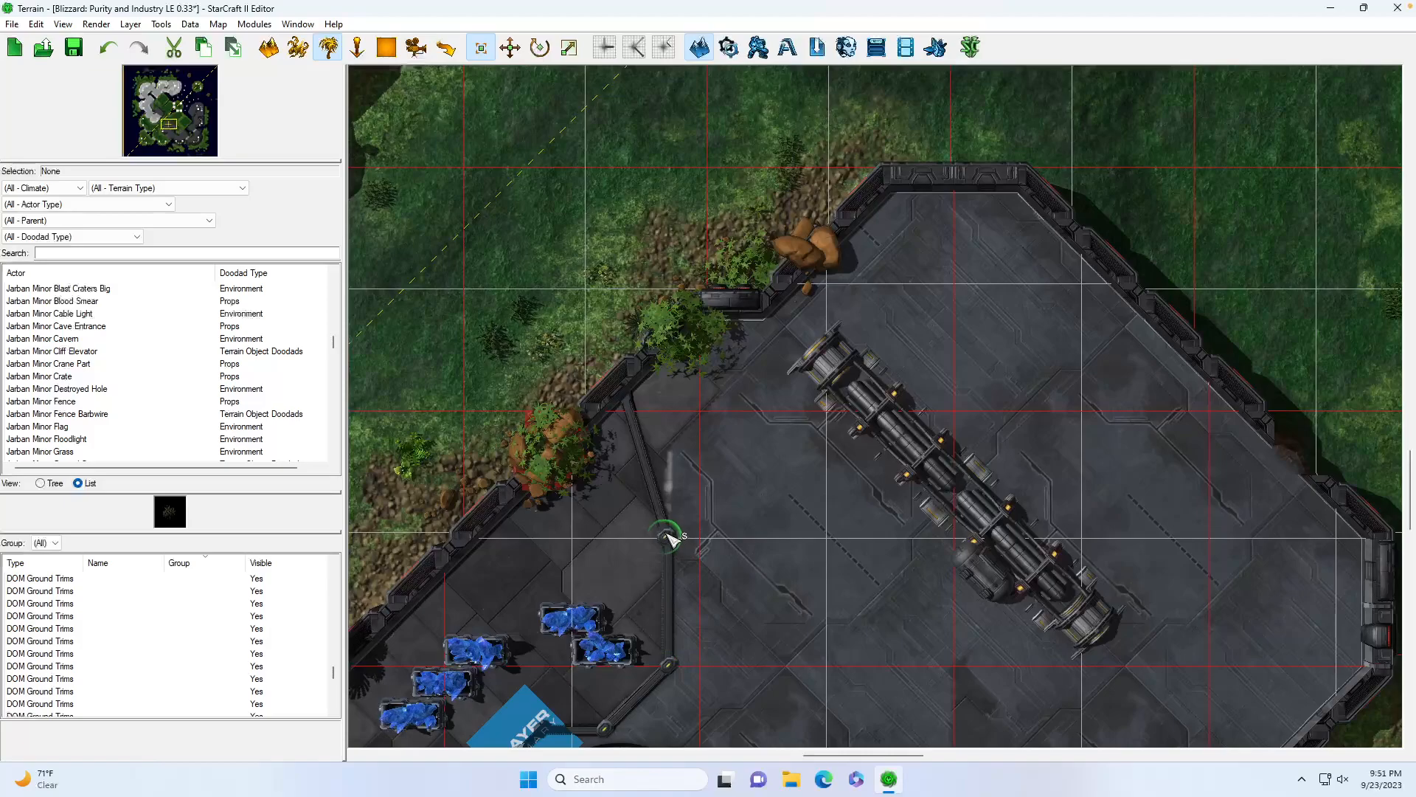
pyautogui.click(767, 517)
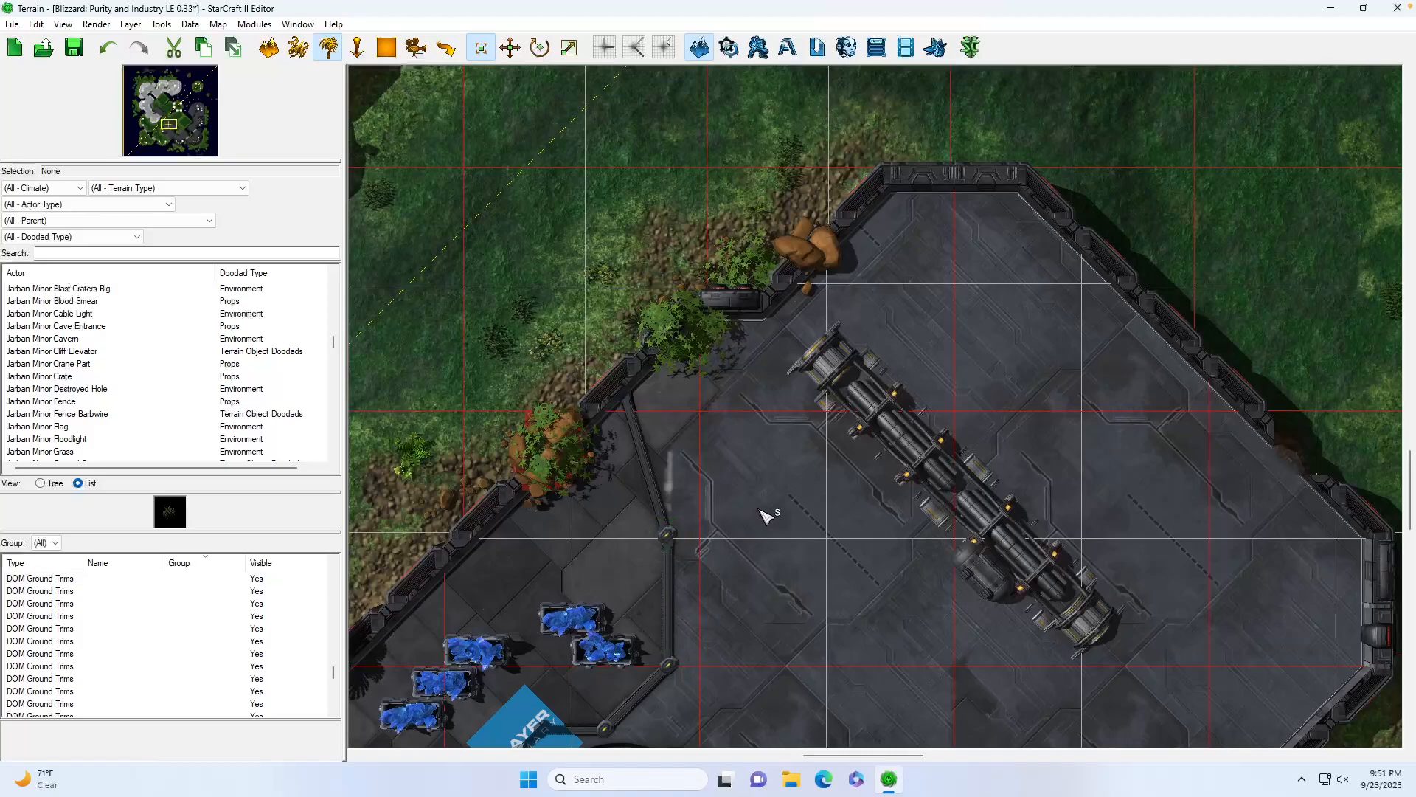
# Repaint the floor around the angled trim with KorhalPlatformEx2_4 on its eastern side and KorhalPlatformEx2_1 on its western side, changing to a round brush
pyautogui.click(268, 48)
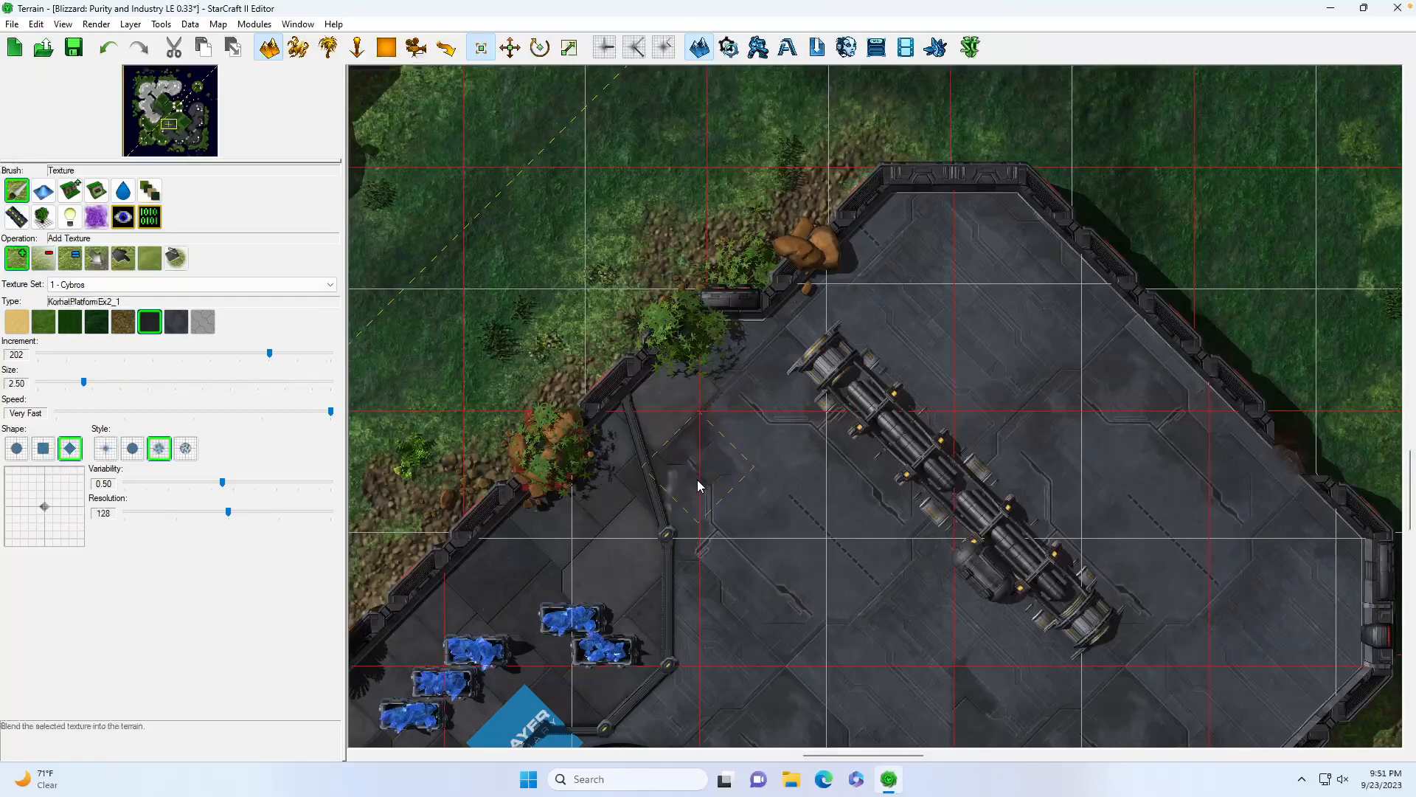
pyautogui.click(176, 321)
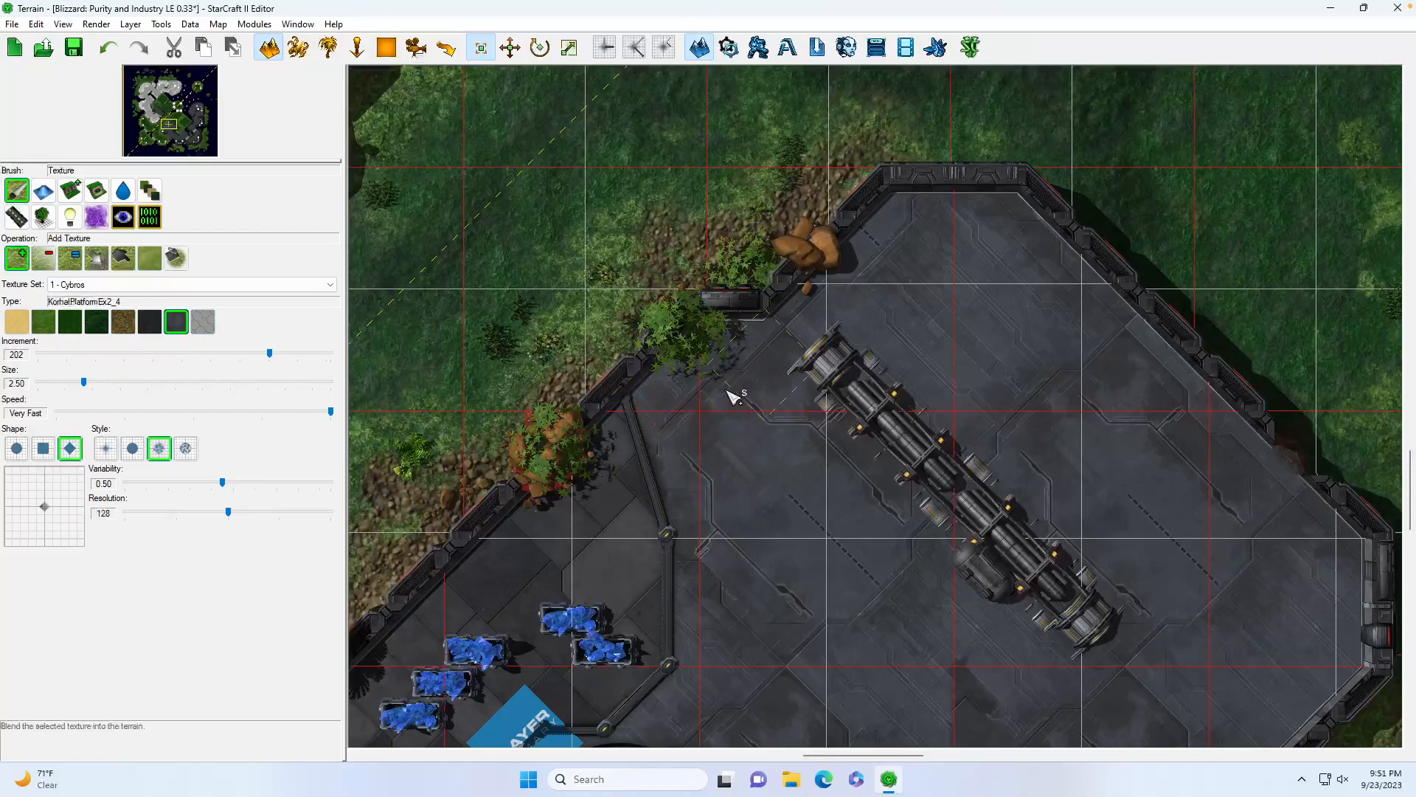
pyautogui.click(149, 322)
pyautogui.click(132, 447)
pyautogui.click(16, 448)
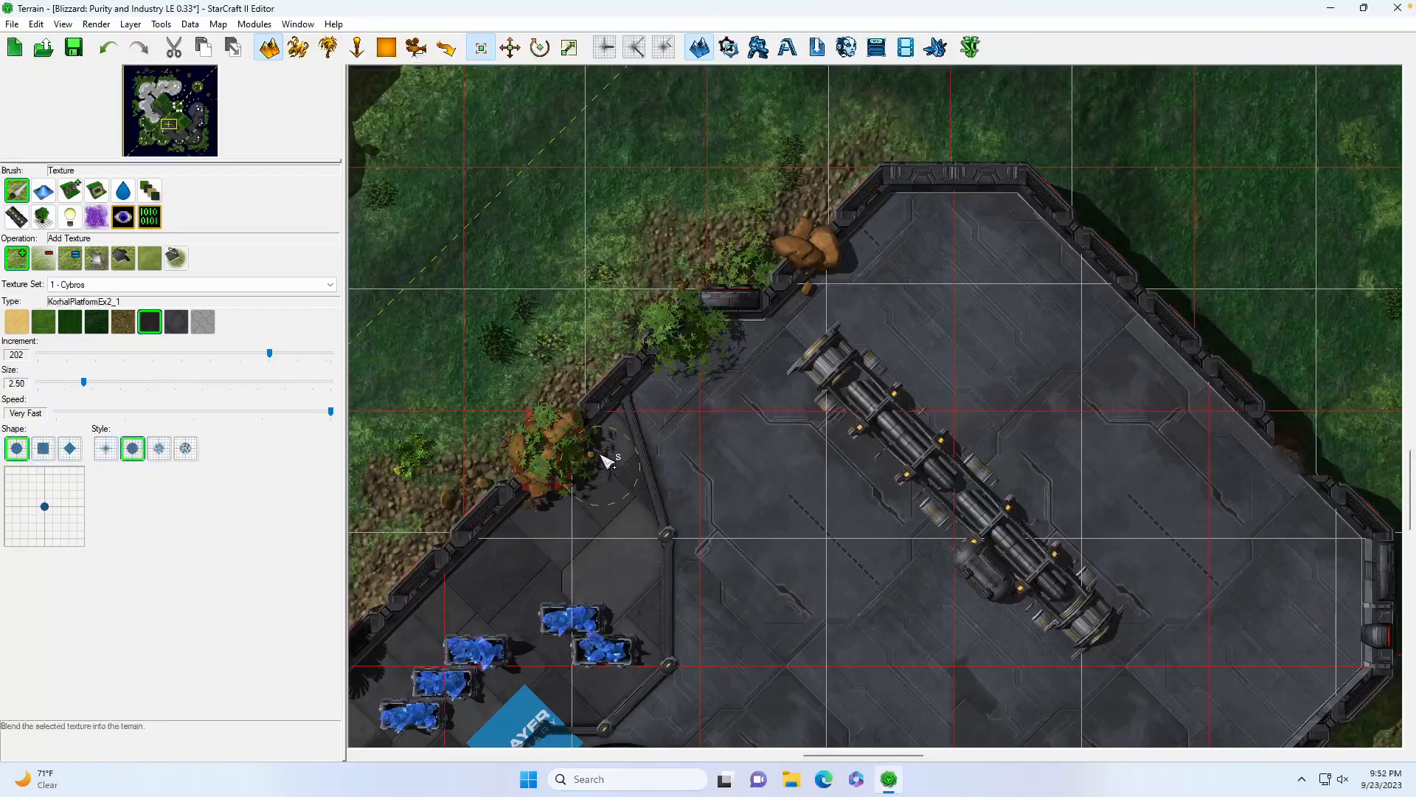
# Move the Space Ship Piping doodad from the middle of the platform to the outer side of its northeastern wall
pyautogui.scroll(-3, 741, 616)
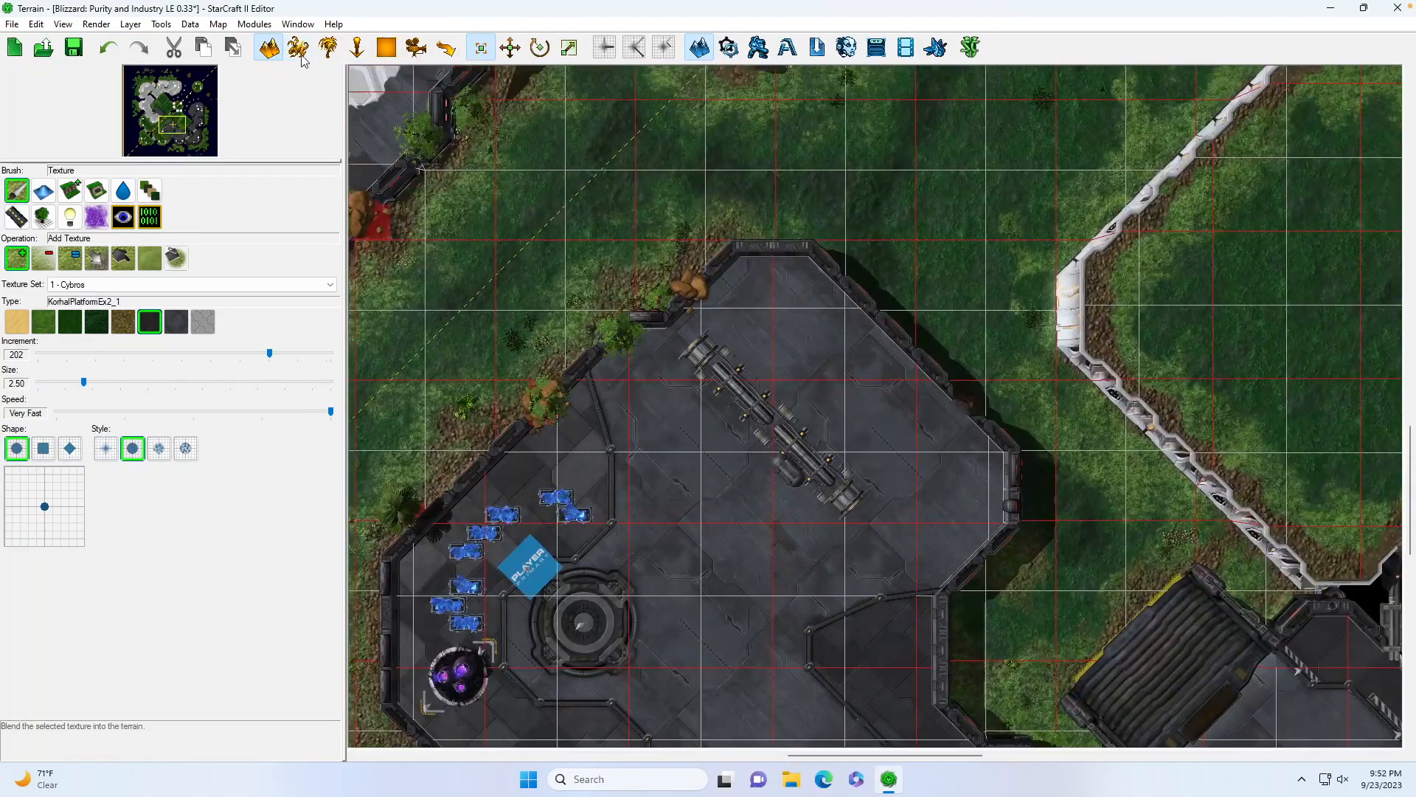
pyautogui.click(328, 48)
pyautogui.click(192, 631)
pyautogui.scroll(3, 597, 572)
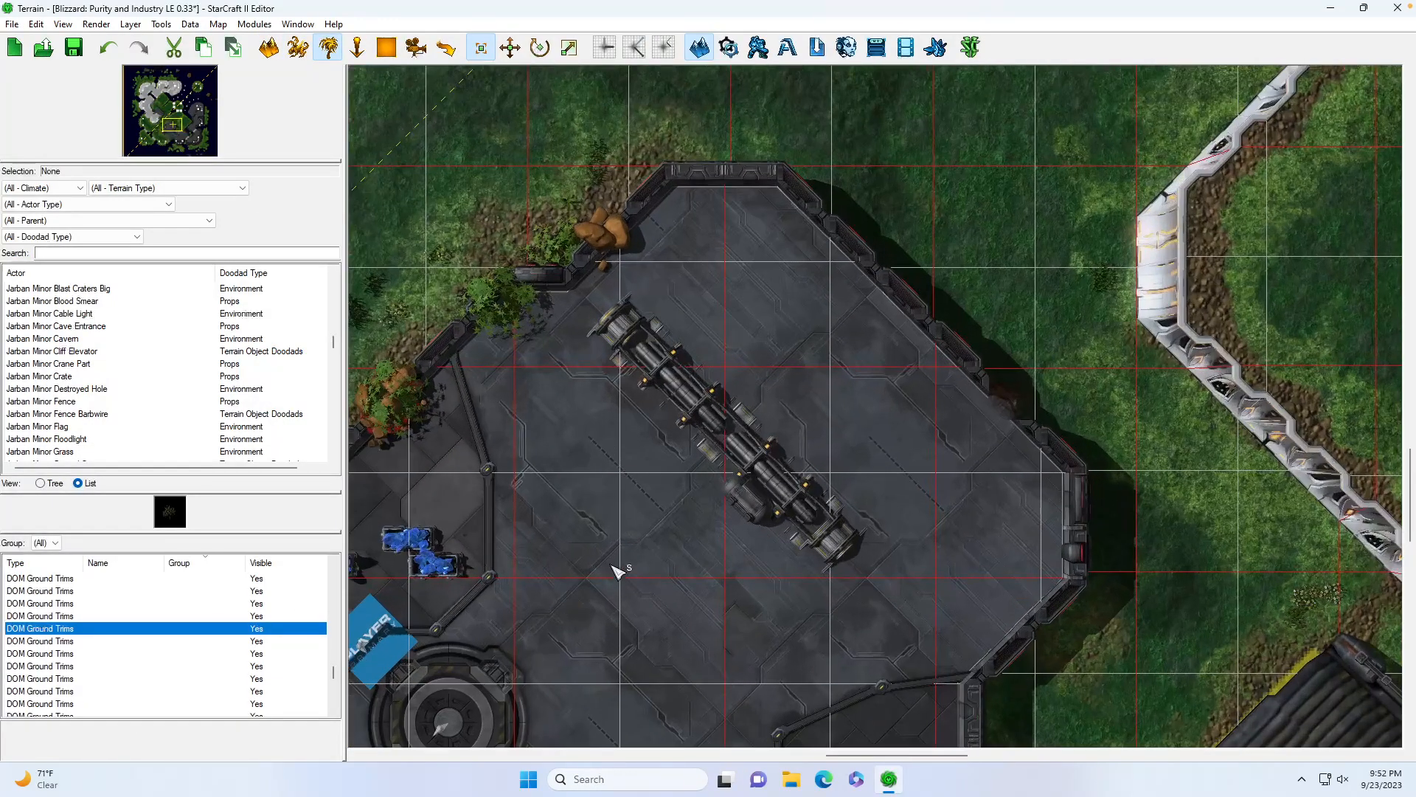
pyautogui.click(718, 493)
pyautogui.moveTo(718, 493); pyautogui.dragTo(964, 341)
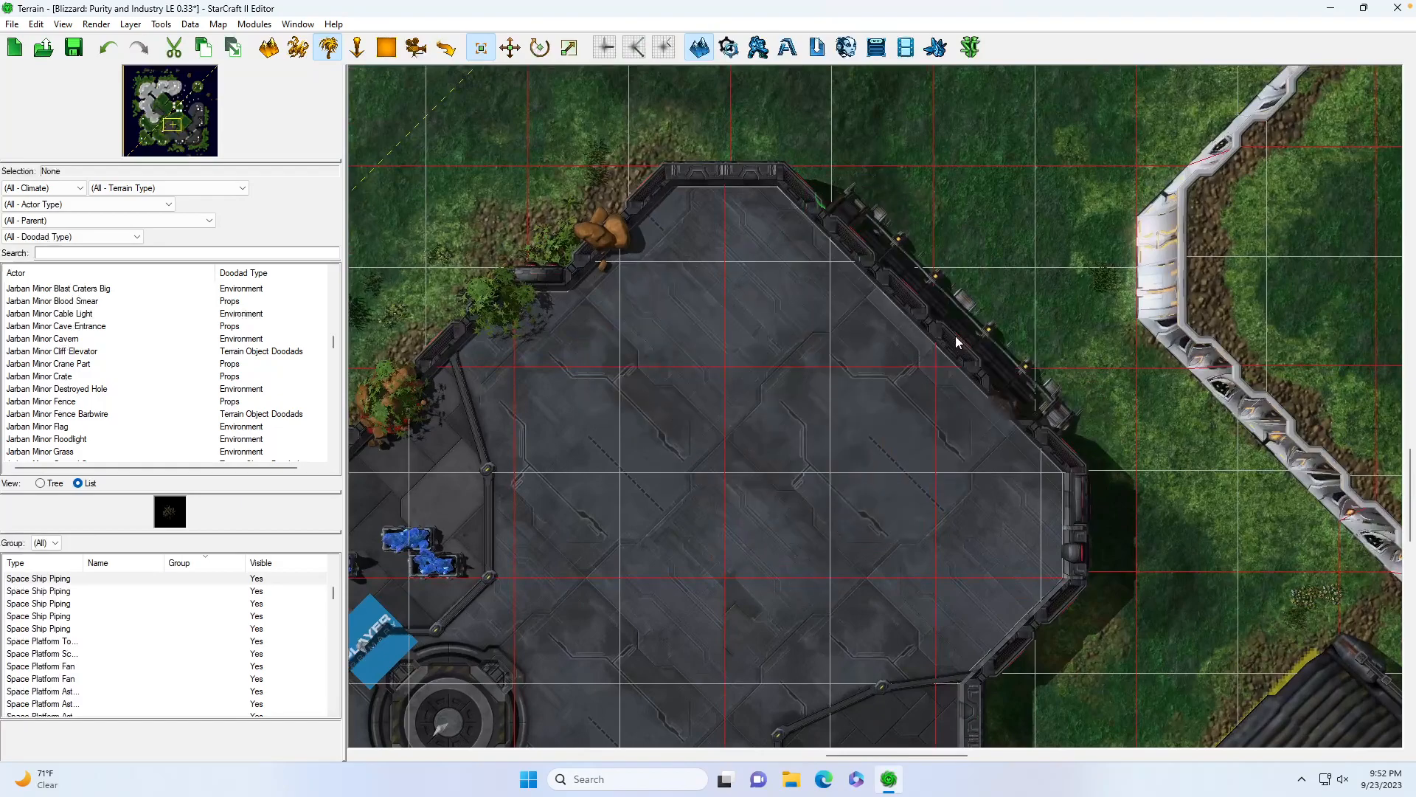
# Adjust the Space Ship Piping's height and fit it snugly along the outer side of the platform's northeastern wall
pyautogui.click(175, 125)
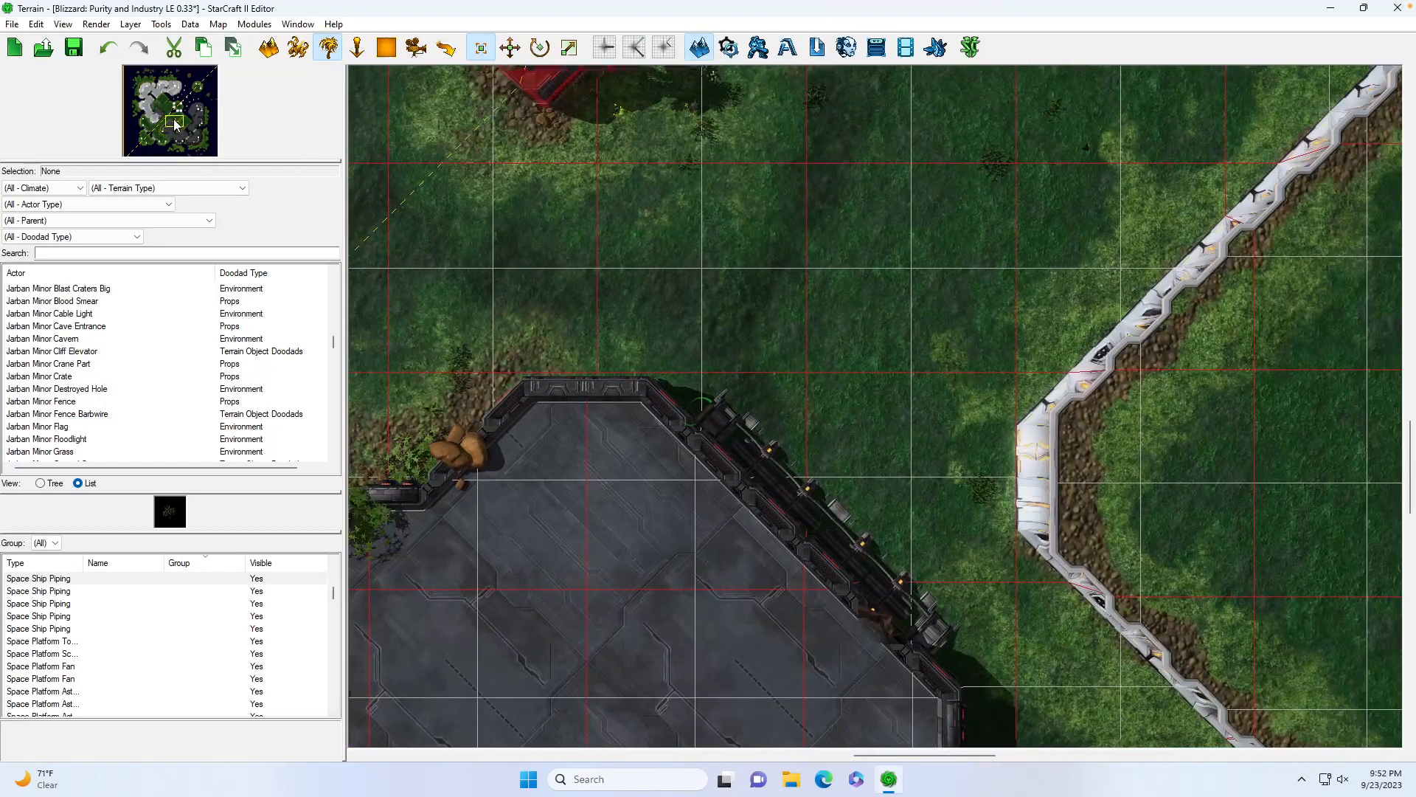
pyautogui.moveTo(847, 549); pyautogui.dragTo(839, 548)
pyautogui.doubleClick(847, 552)
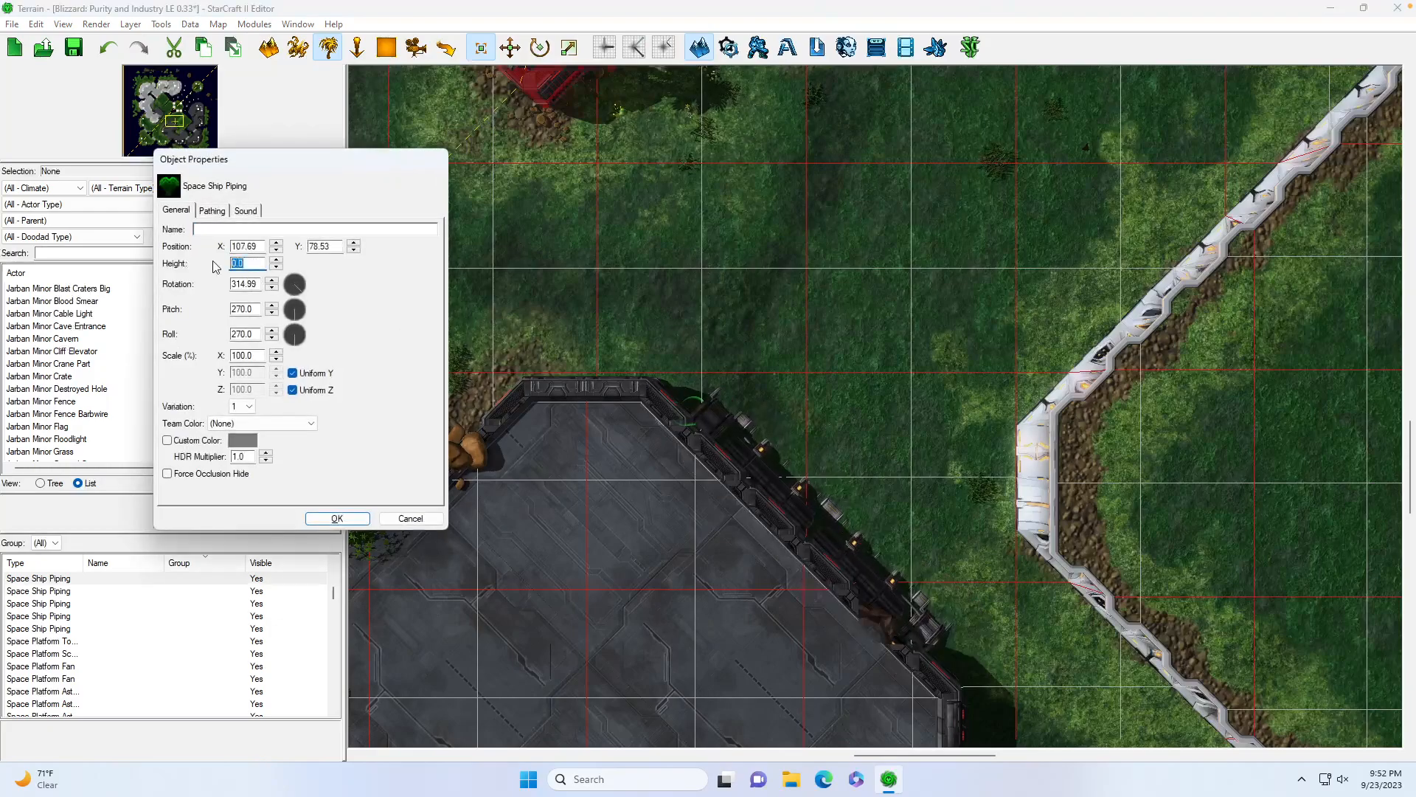
pyautogui.press('Return')
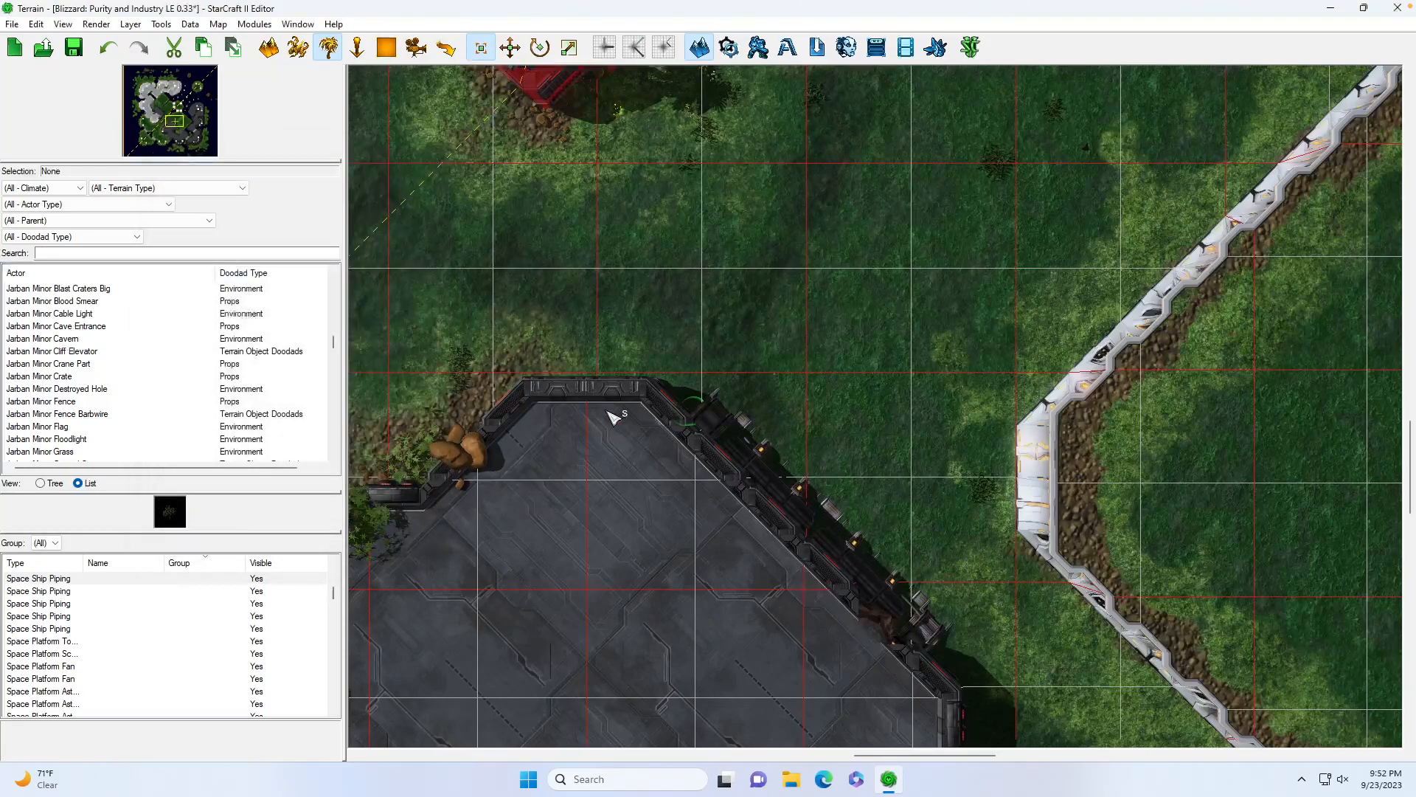
pyautogui.moveTo(839, 543)
pyautogui.mouseDown()
pyautogui.moveTo(865, 536)
pyautogui.moveTo(832, 562)
pyautogui.moveTo(843, 549)
pyautogui.mouseUp()
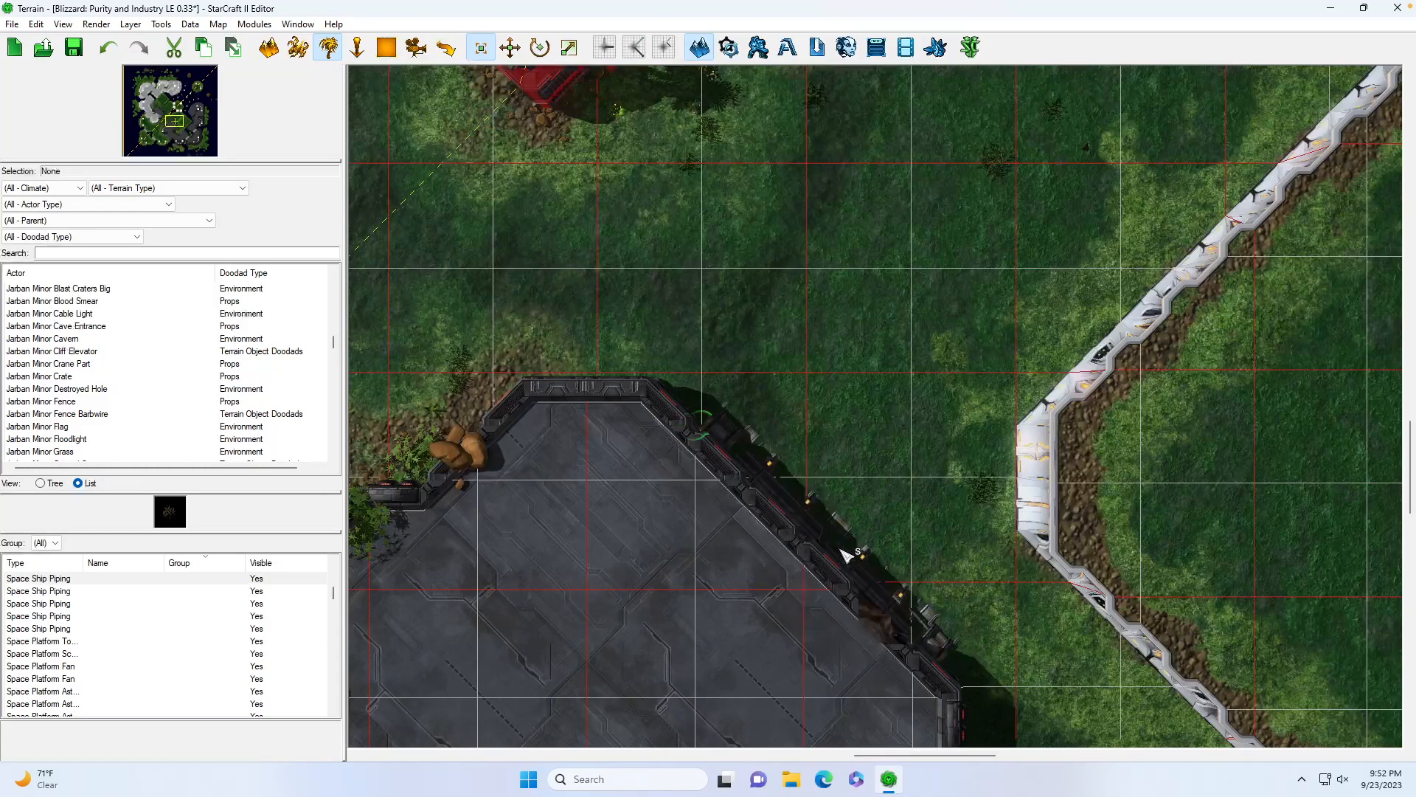
pyautogui.click(844, 498)
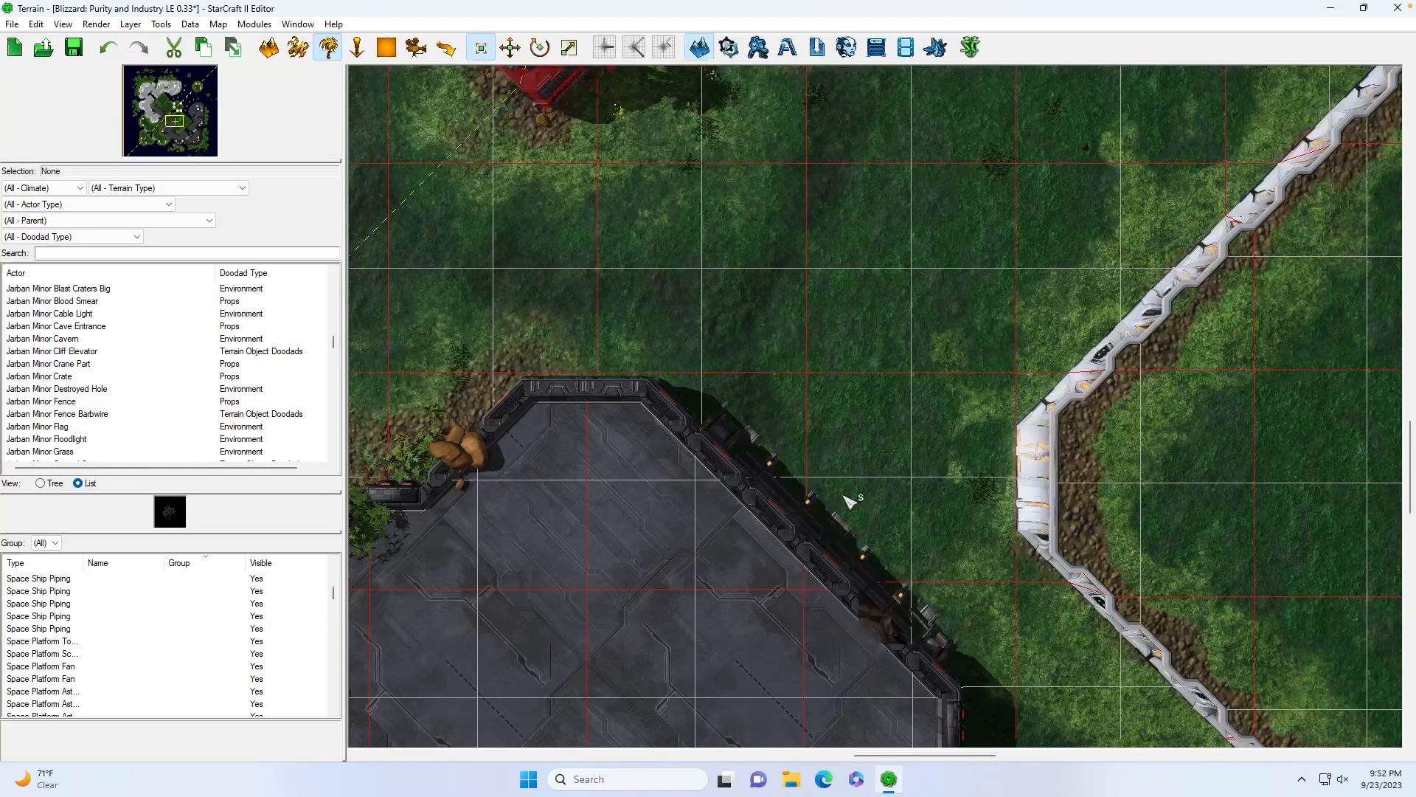
# Rework the platform's northeastern cliff wall with the Same Level Cliff operation and the Korhal Platform Ex2 cliff type at size 2.50
pyautogui.scroll(-2, 848, 524)
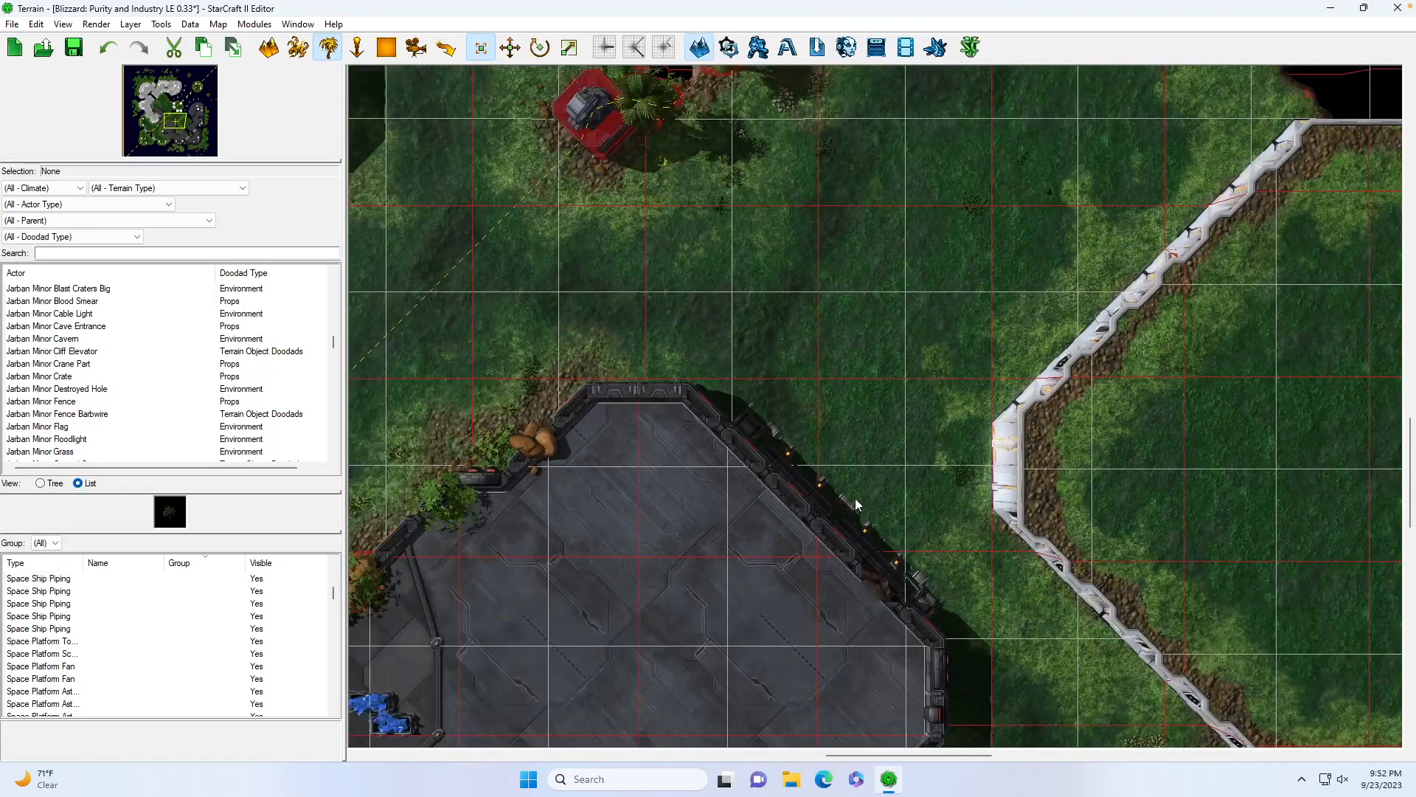
pyautogui.moveTo(179, 130); pyautogui.dragTo(173, 124)
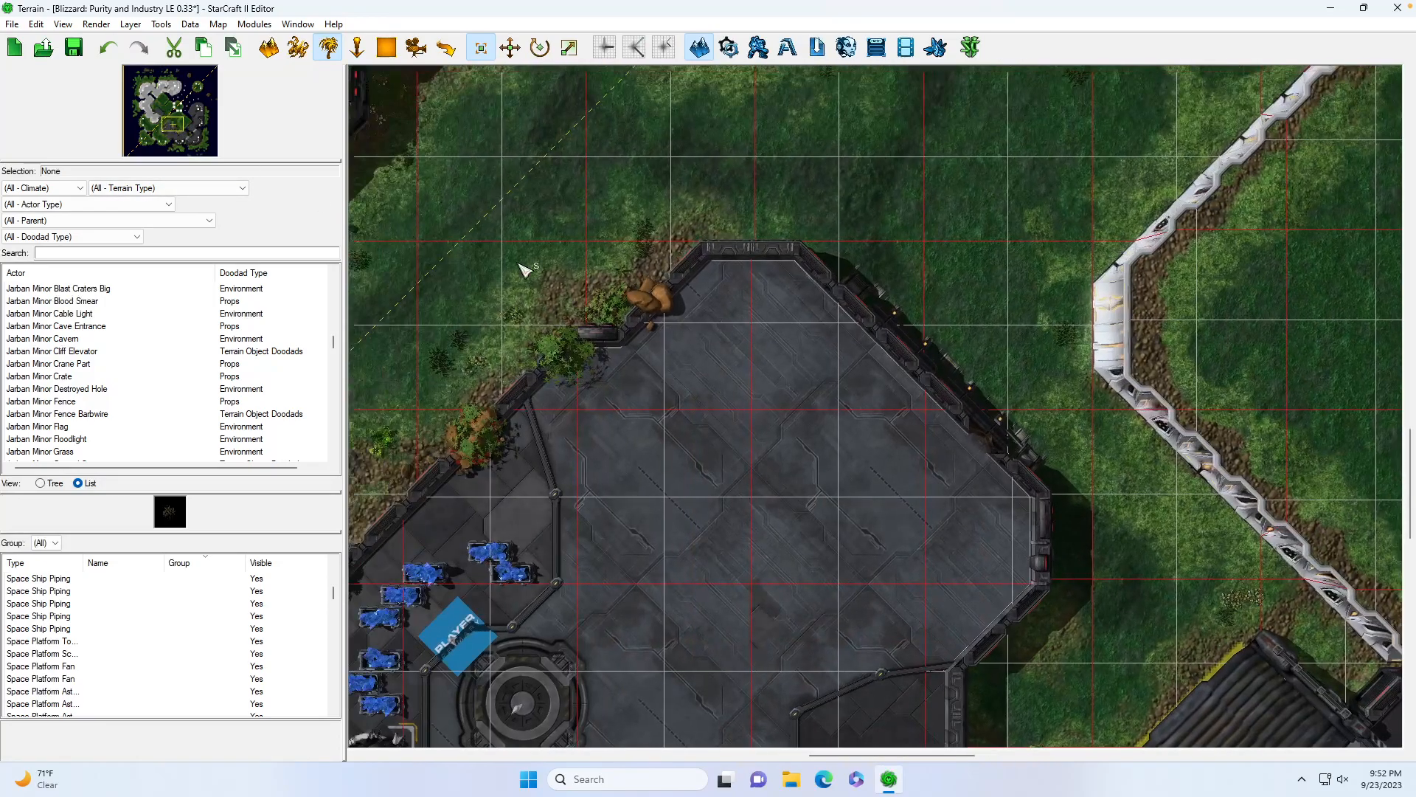
pyautogui.scroll(3, 800, 384)
pyautogui.click(270, 49)
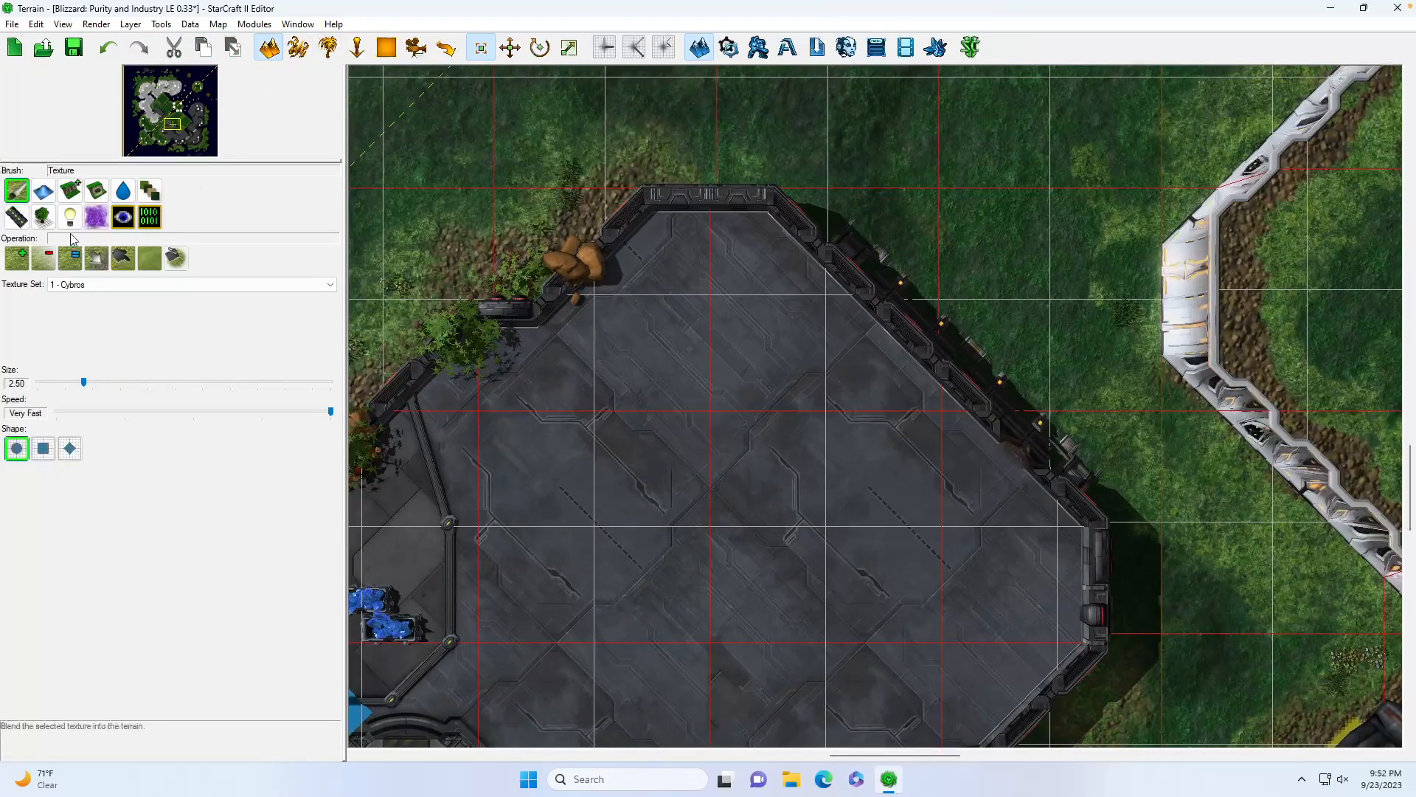
pyautogui.click(70, 191)
pyautogui.click(71, 259)
pyautogui.click(980, 480)
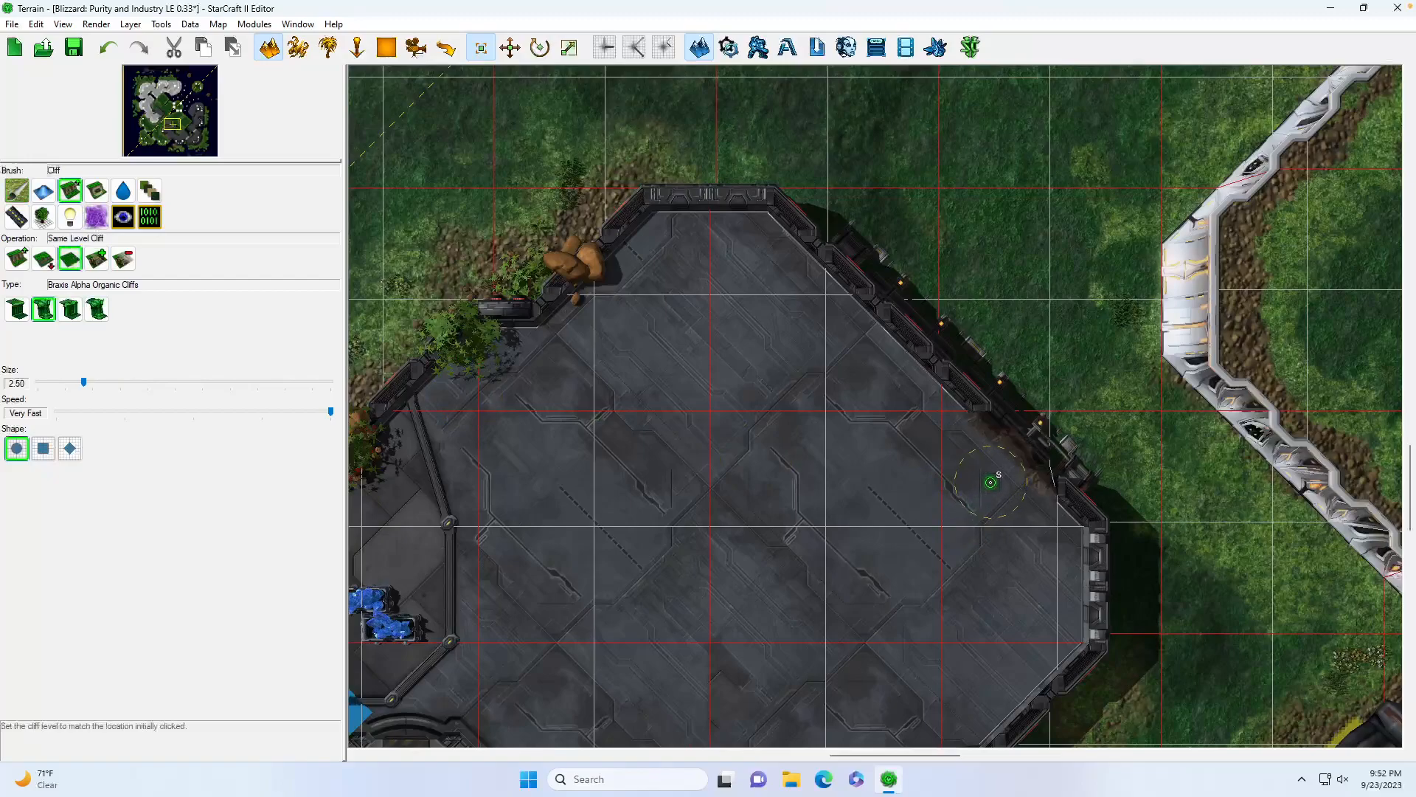
pyautogui.click(65, 310)
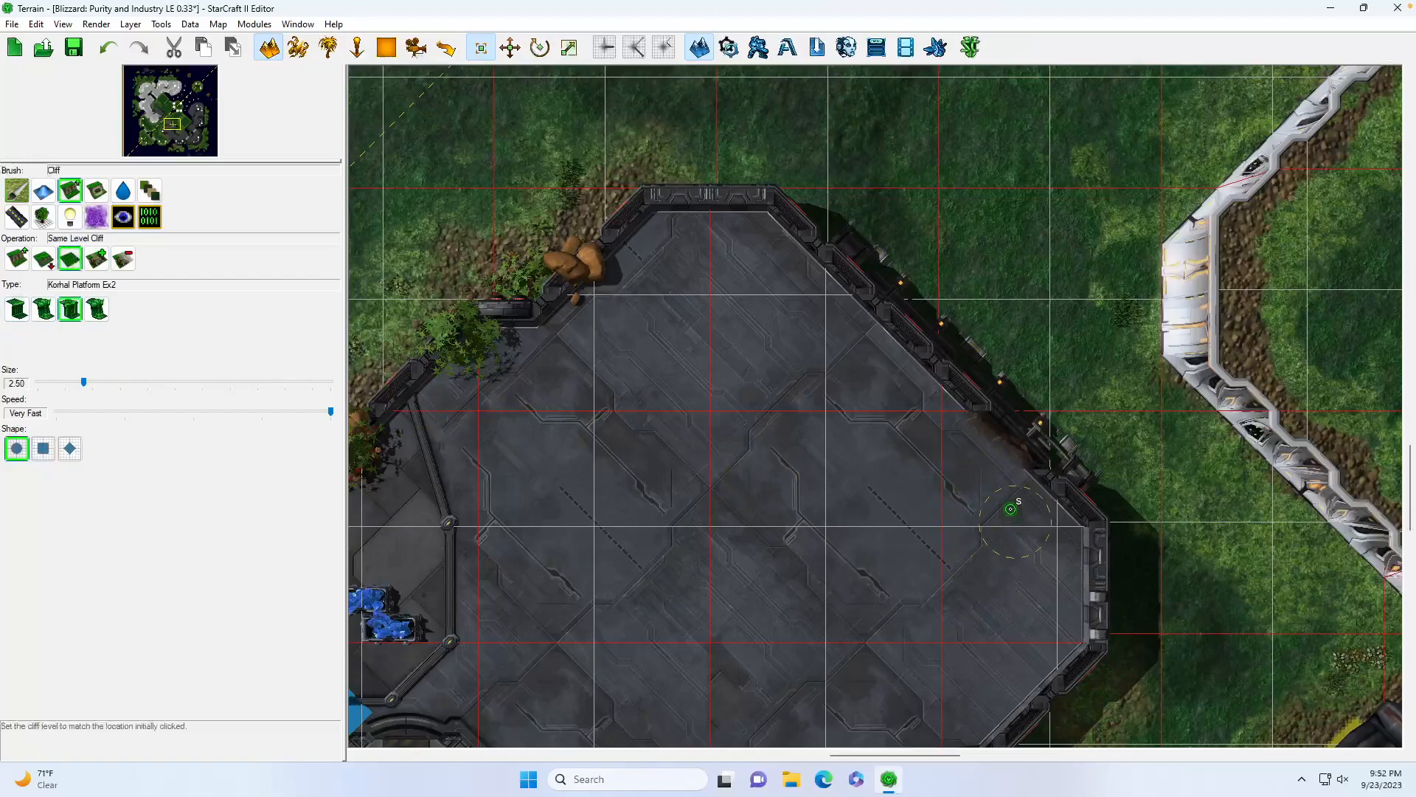
pyautogui.click(974, 472)
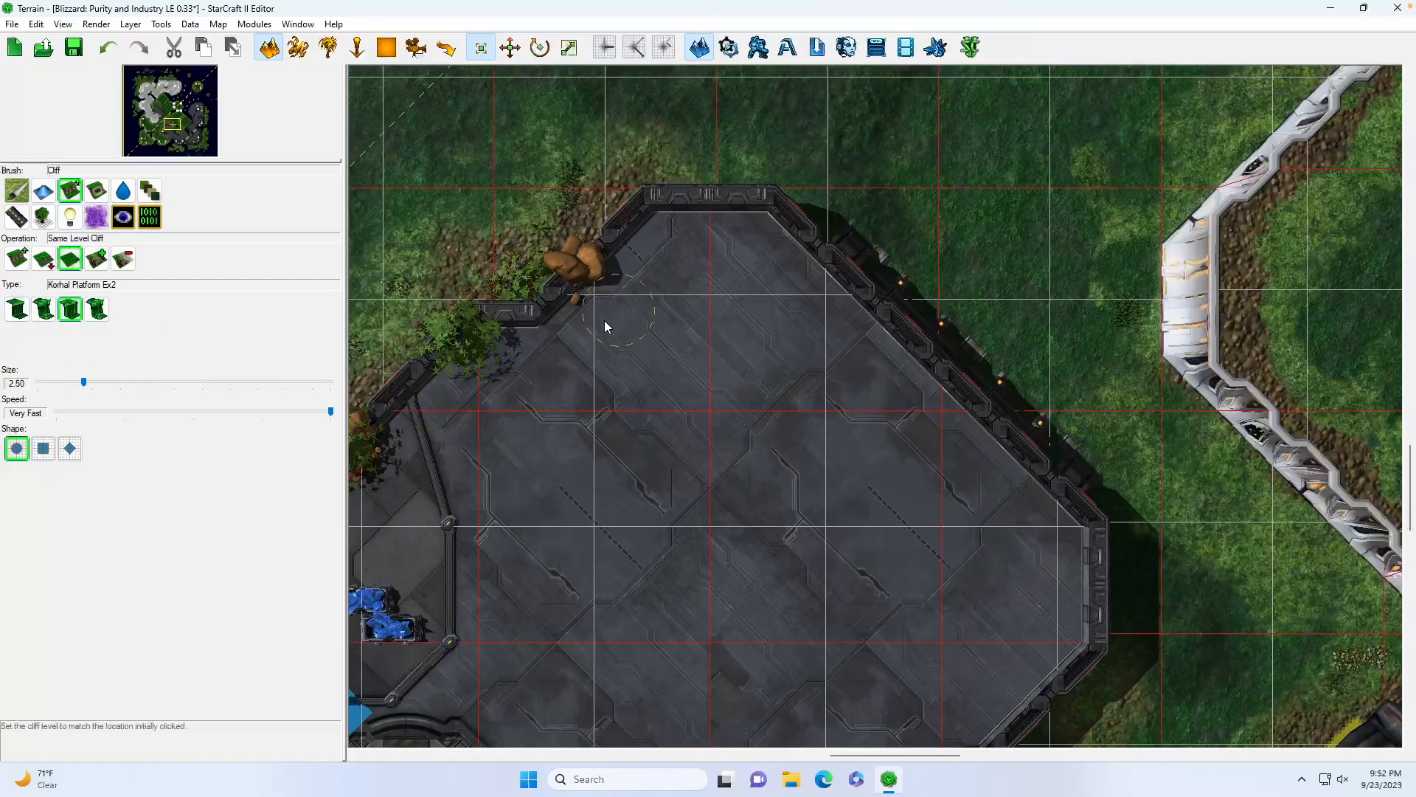
# Shift the bush and rocks outward off the platform's northwestern wall and remove the leftover painted No Pathing area there
pyautogui.click(326, 51)
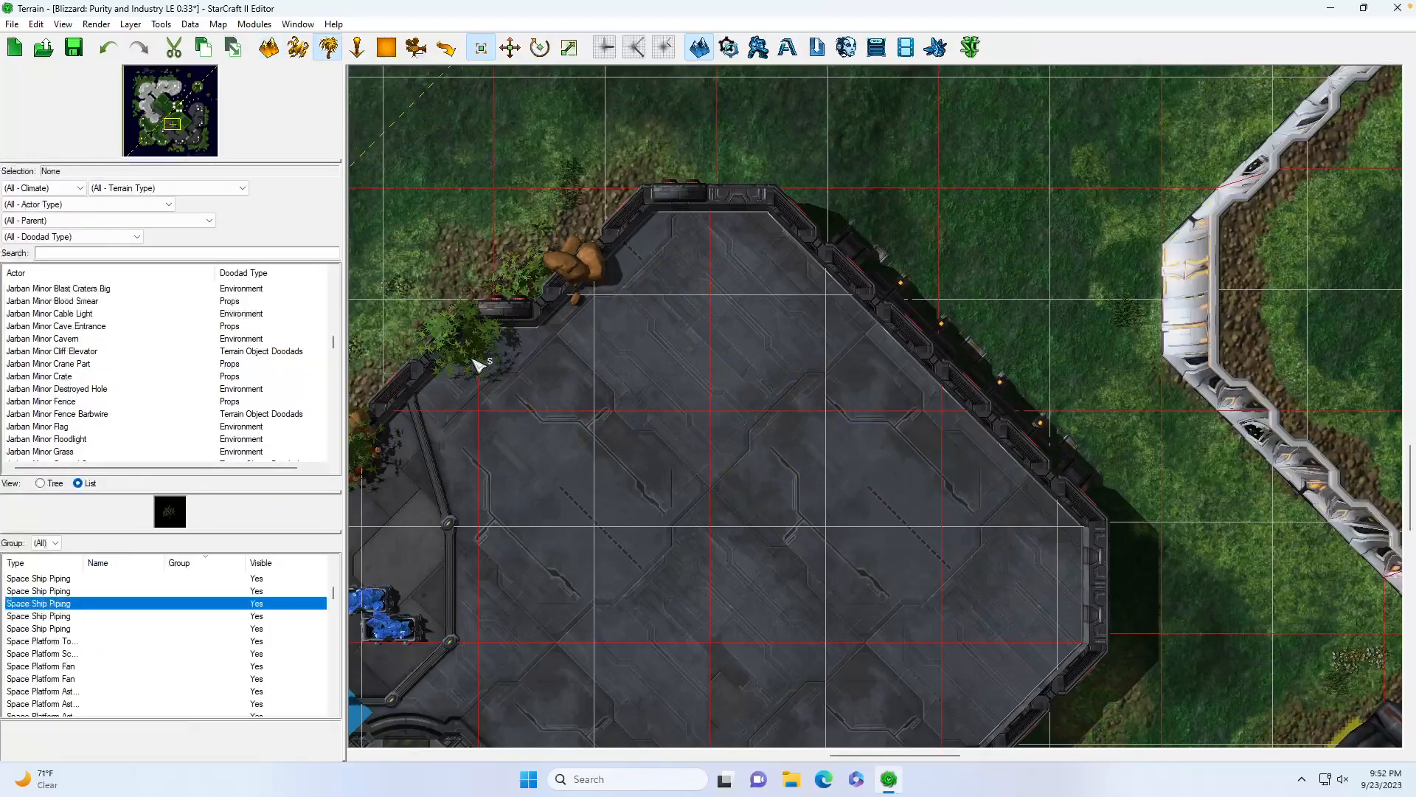
pyautogui.moveTo(169, 127); pyautogui.dragTo(166, 128)
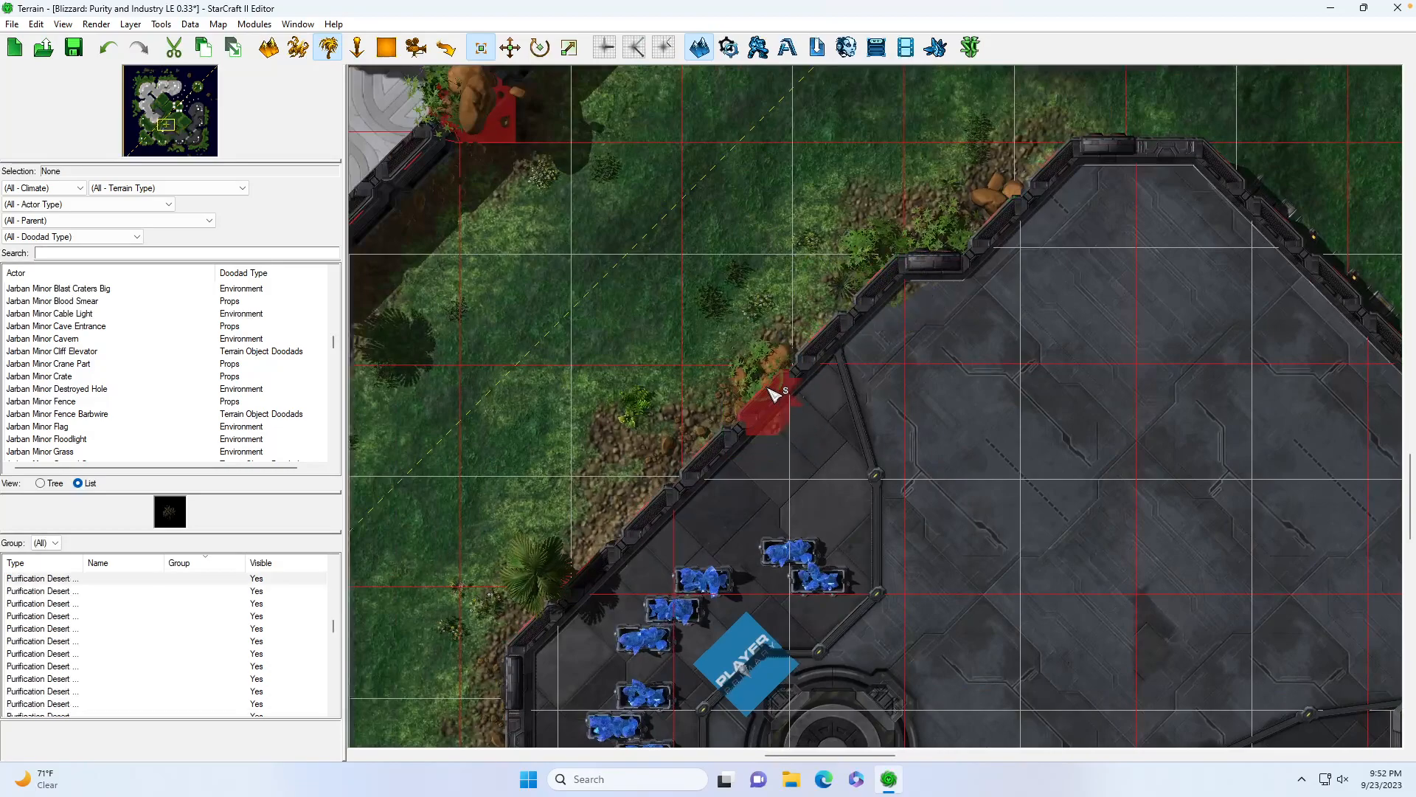
pyautogui.click(446, 48)
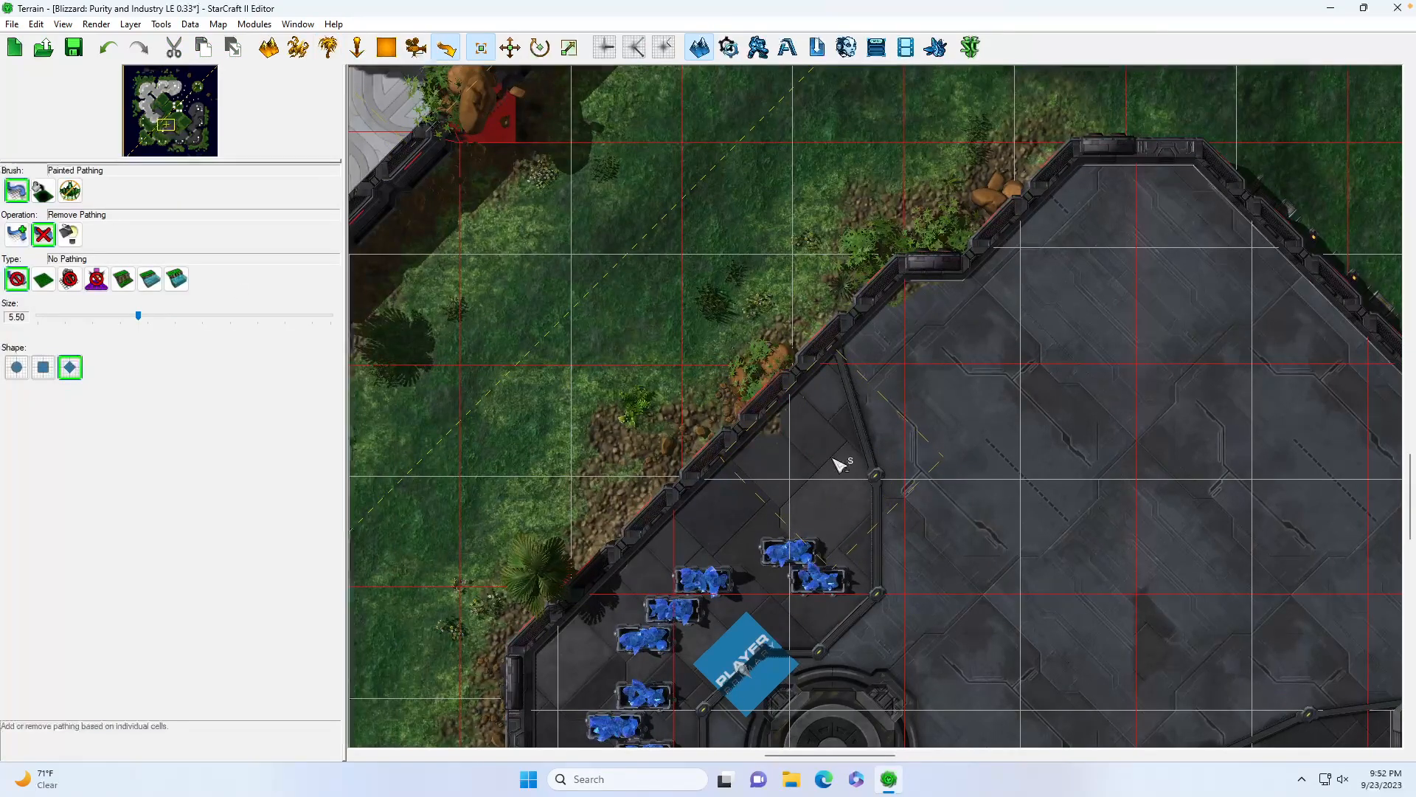
# Move the mineral line and both vespene geysers of the southeastern base farther southeast, away from the town hall spot
pyautogui.scroll(-3, 601, 402)
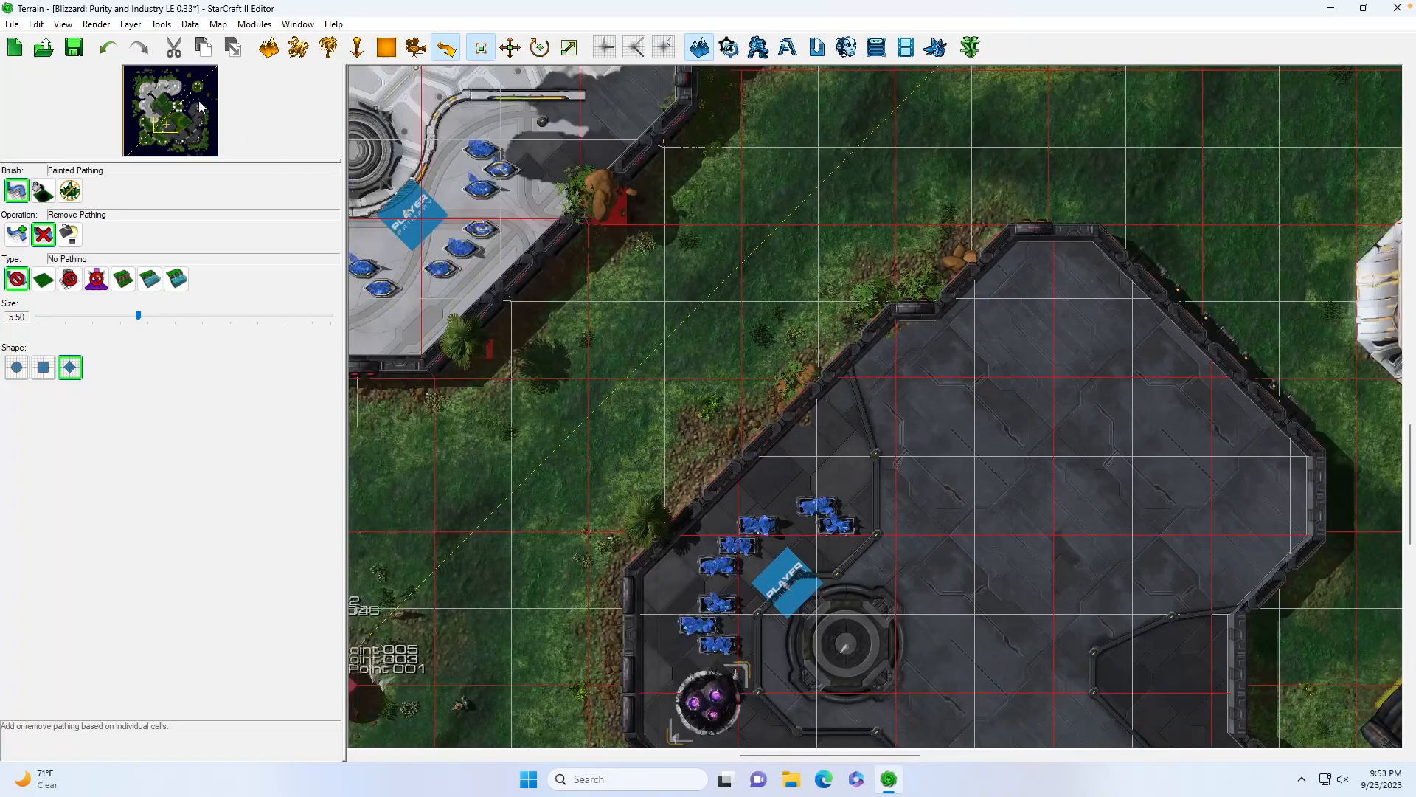
pyautogui.moveTo(167, 120); pyautogui.dragTo(197, 143)
pyautogui.click(298, 52)
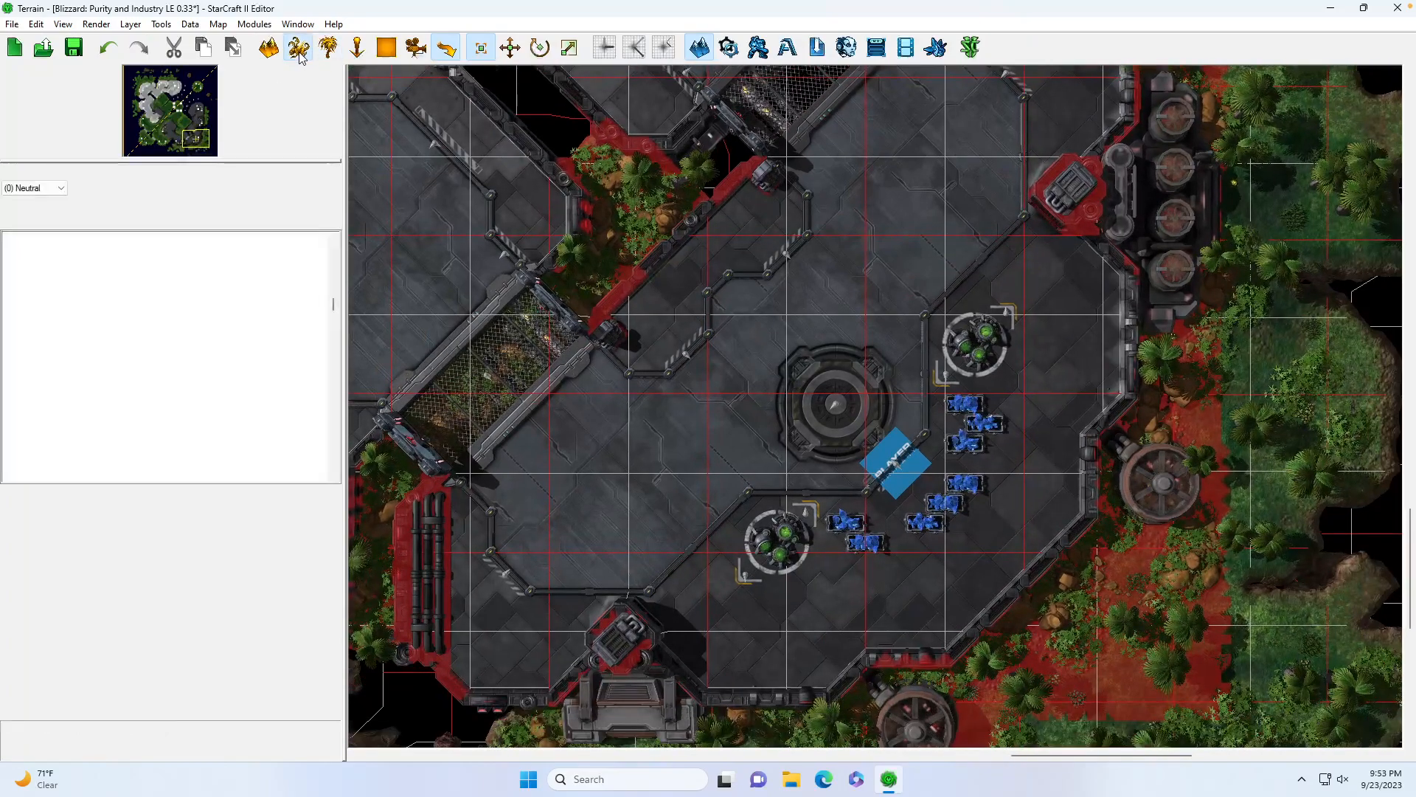
pyautogui.click(136, 641)
pyautogui.scroll(2, 774, 626)
pyautogui.moveTo(706, 290); pyautogui.dragTo(1072, 644)
pyautogui.moveTo(971, 537); pyautogui.dragTo(1009, 556)
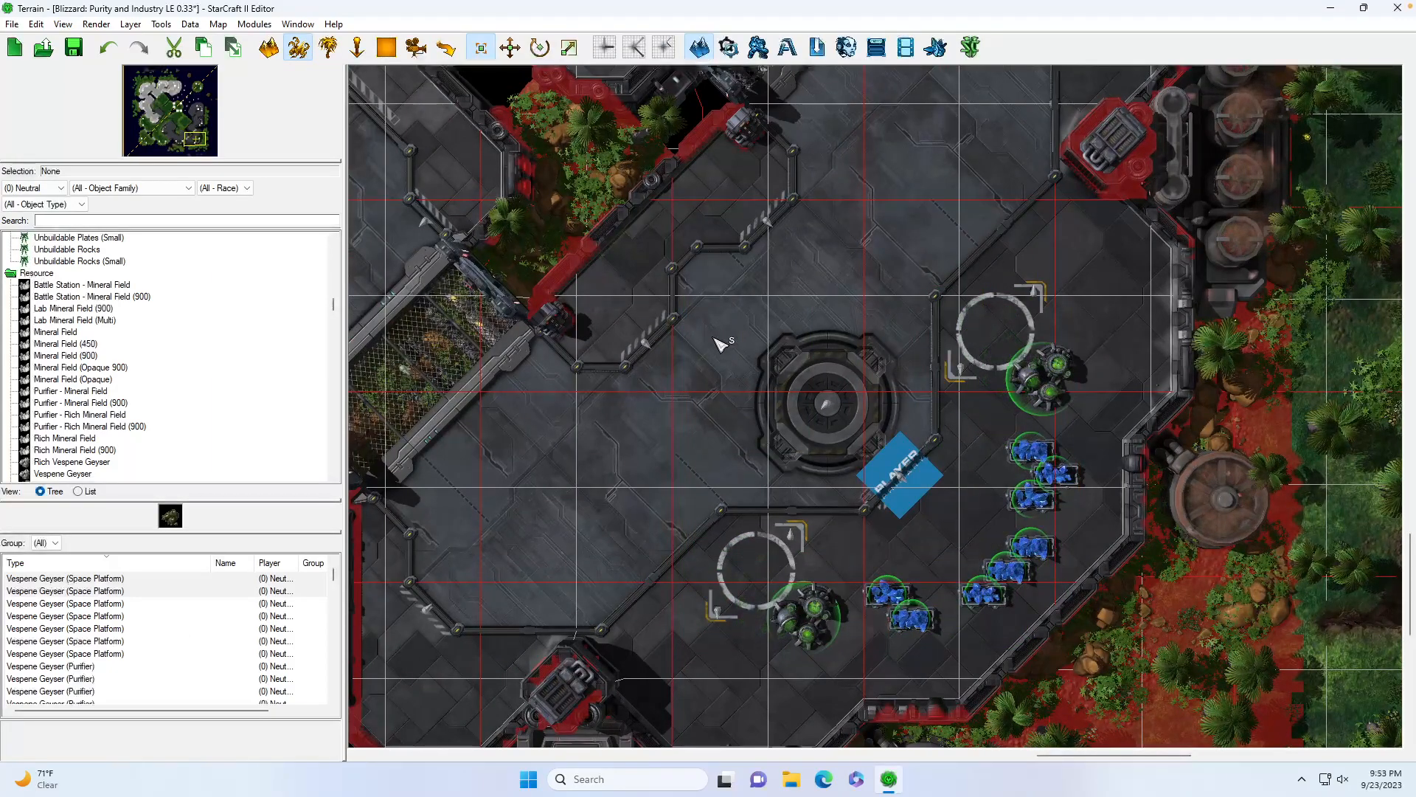
# Delete the blue PLAYER marker doodad beside the southeastern base's town hall spot
pyautogui.click(358, 51)
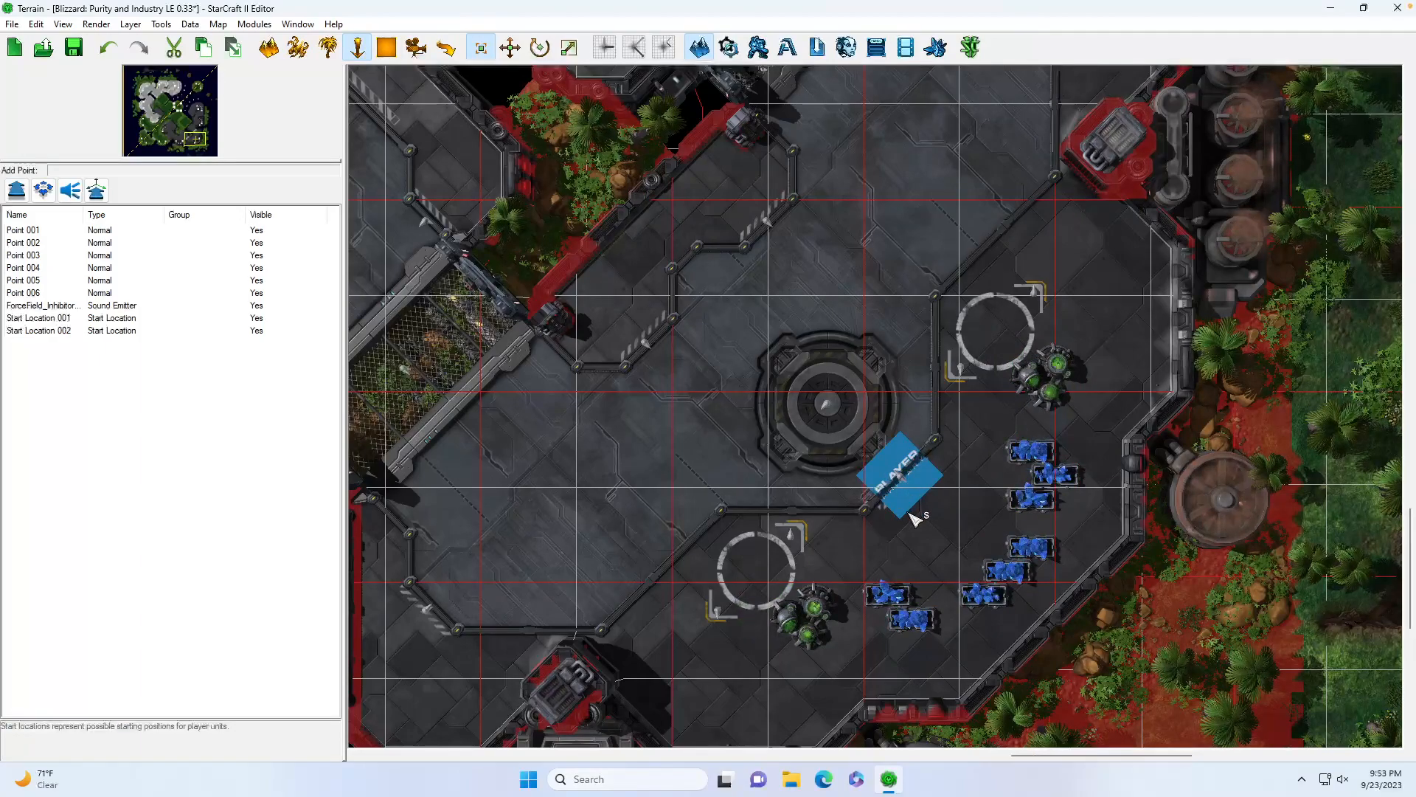
pyautogui.scroll(-2, 915, 518)
pyautogui.click(329, 49)
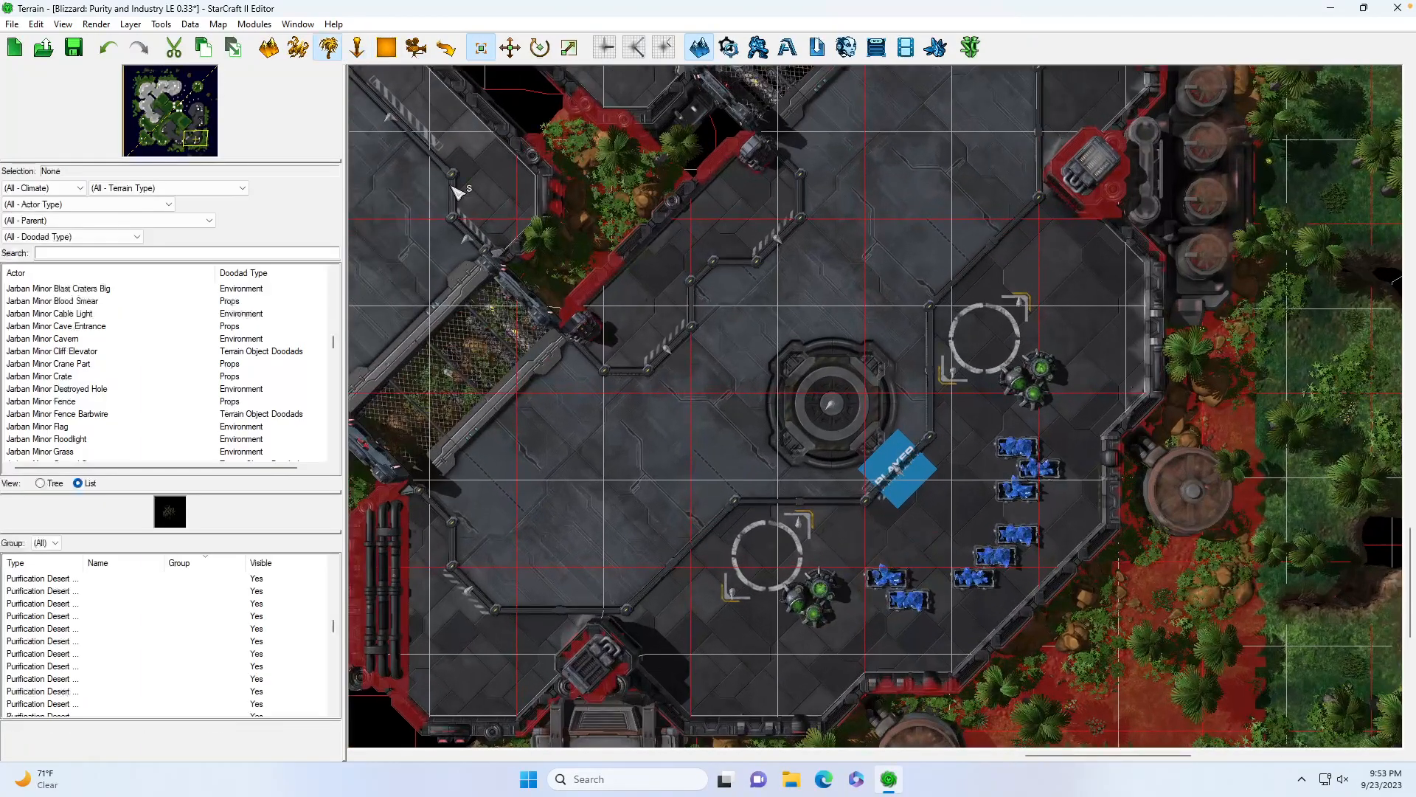
pyautogui.scroll(2, 946, 564)
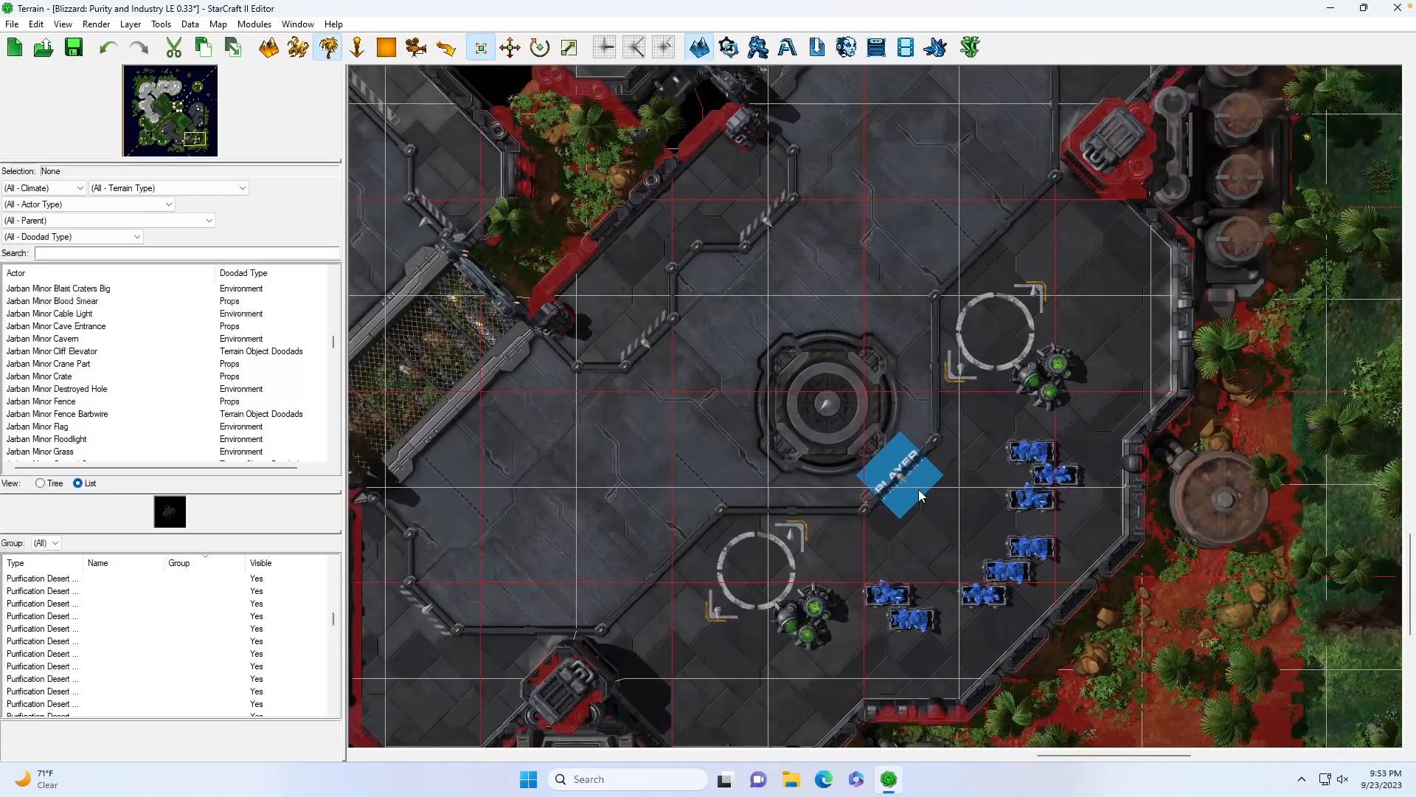
pyautogui.click(925, 513)
pyautogui.press('Delete')
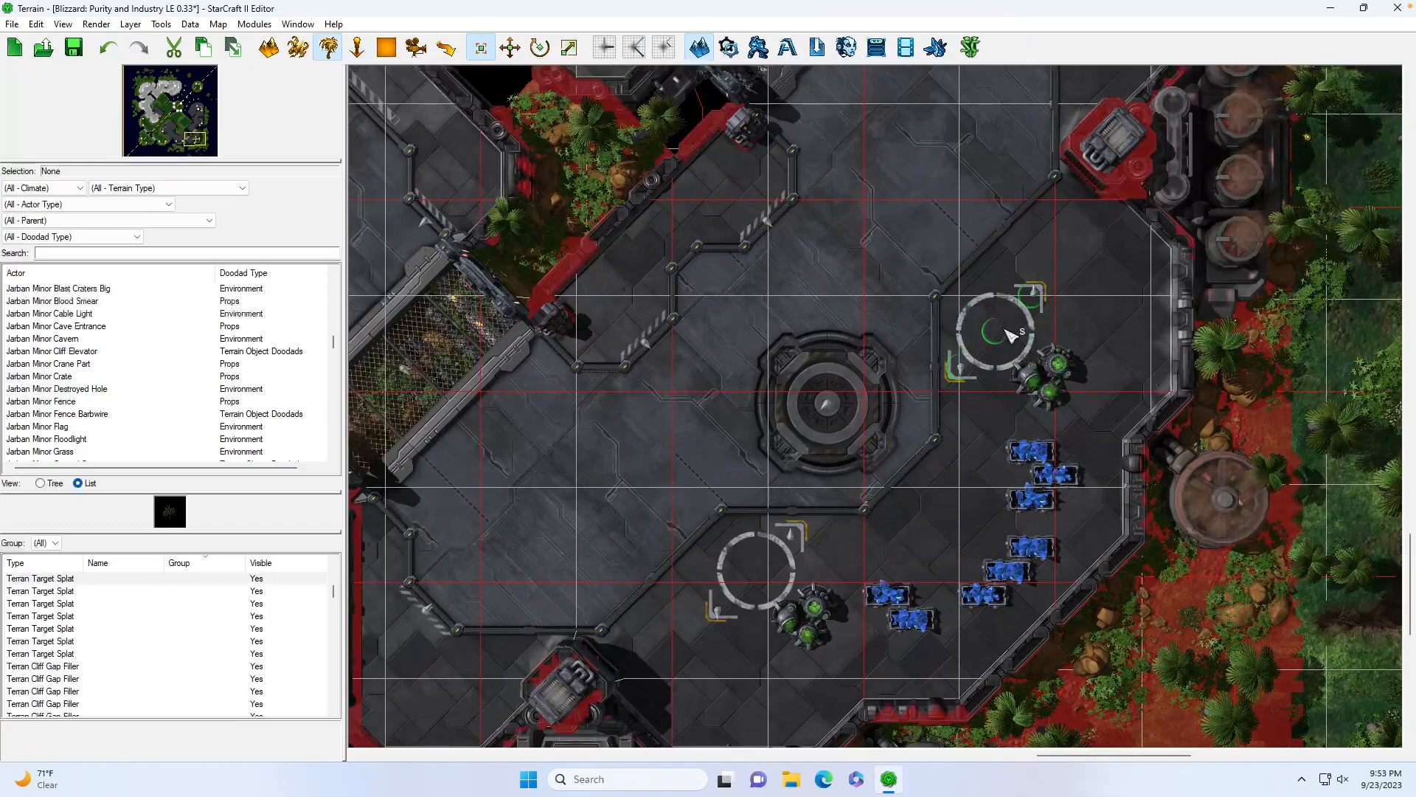
# Center the ring and bracket decals under both vespene geysers and shift the round landing pad onto the southeastern base's town hall spot
pyautogui.moveTo(1030, 297); pyautogui.dragTo(1081, 343)
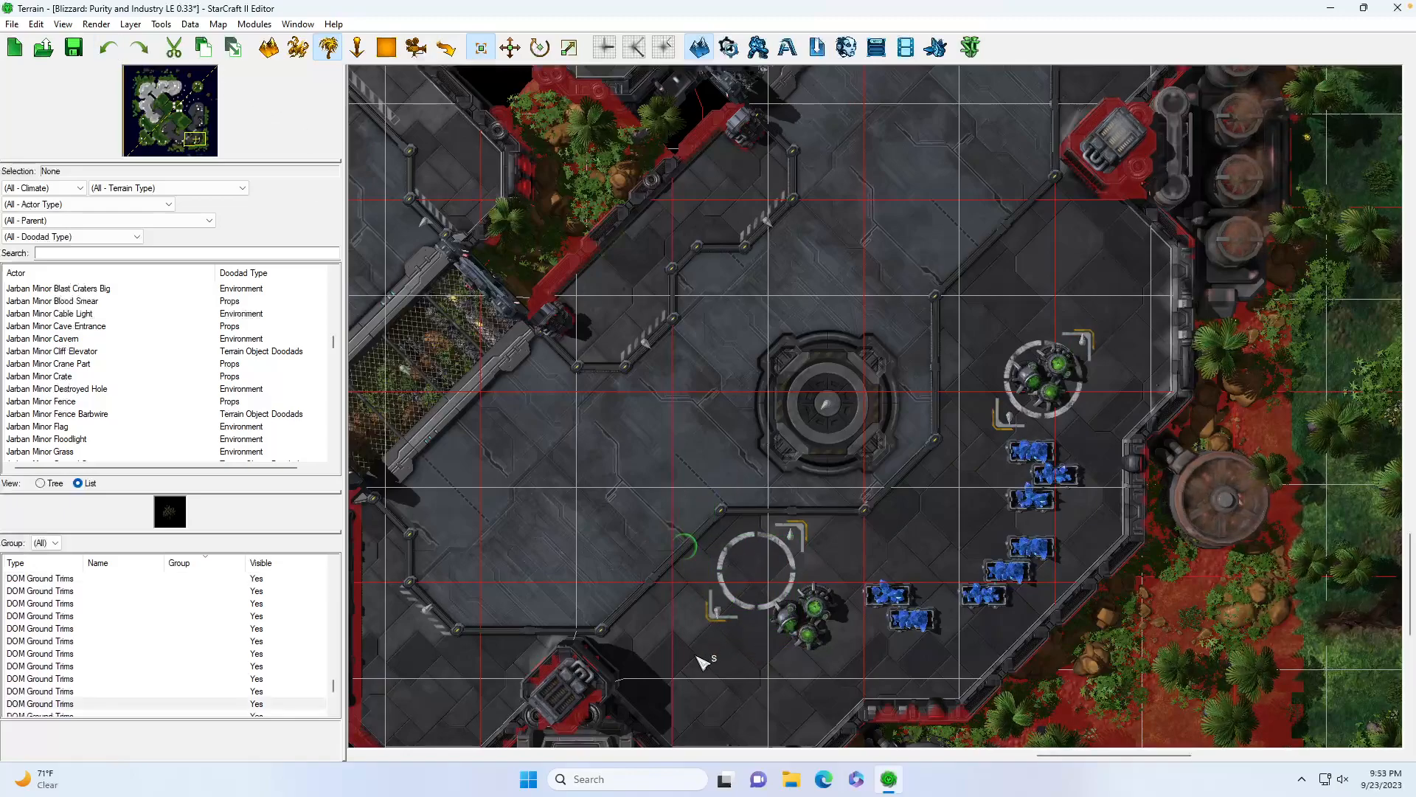
pyautogui.moveTo(810, 555); pyautogui.dragTo(839, 585)
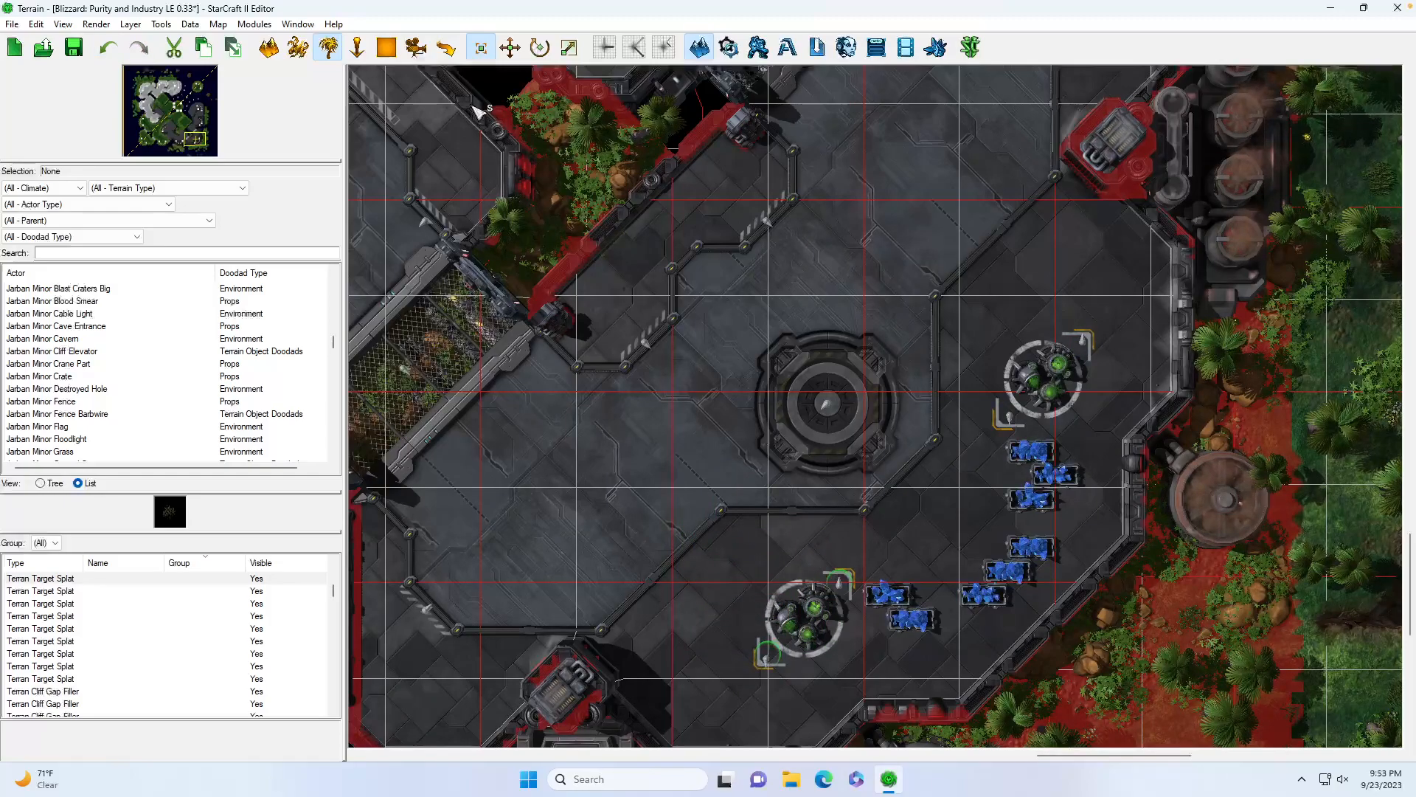
pyautogui.press('p')
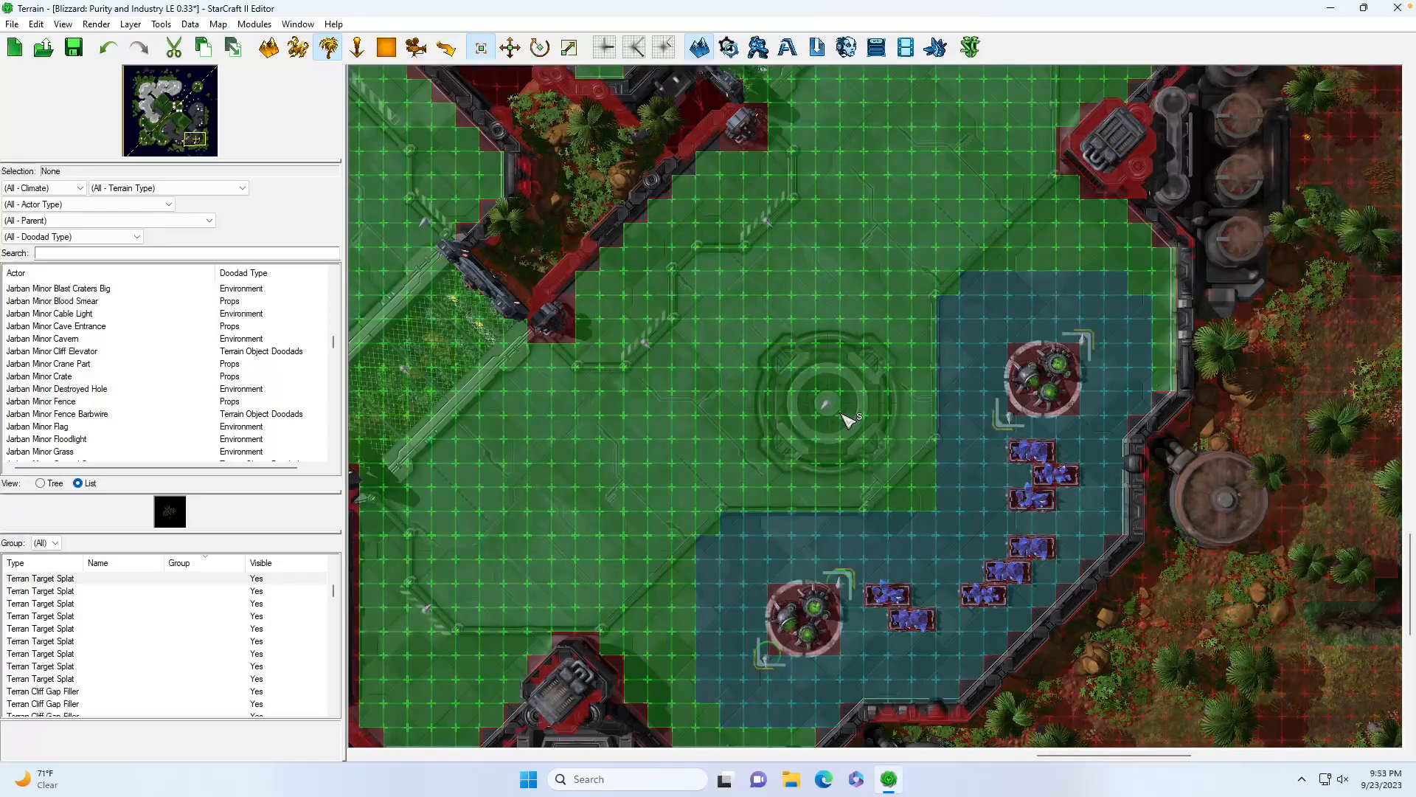
pyautogui.moveTo(861, 427); pyautogui.dragTo(877, 446)
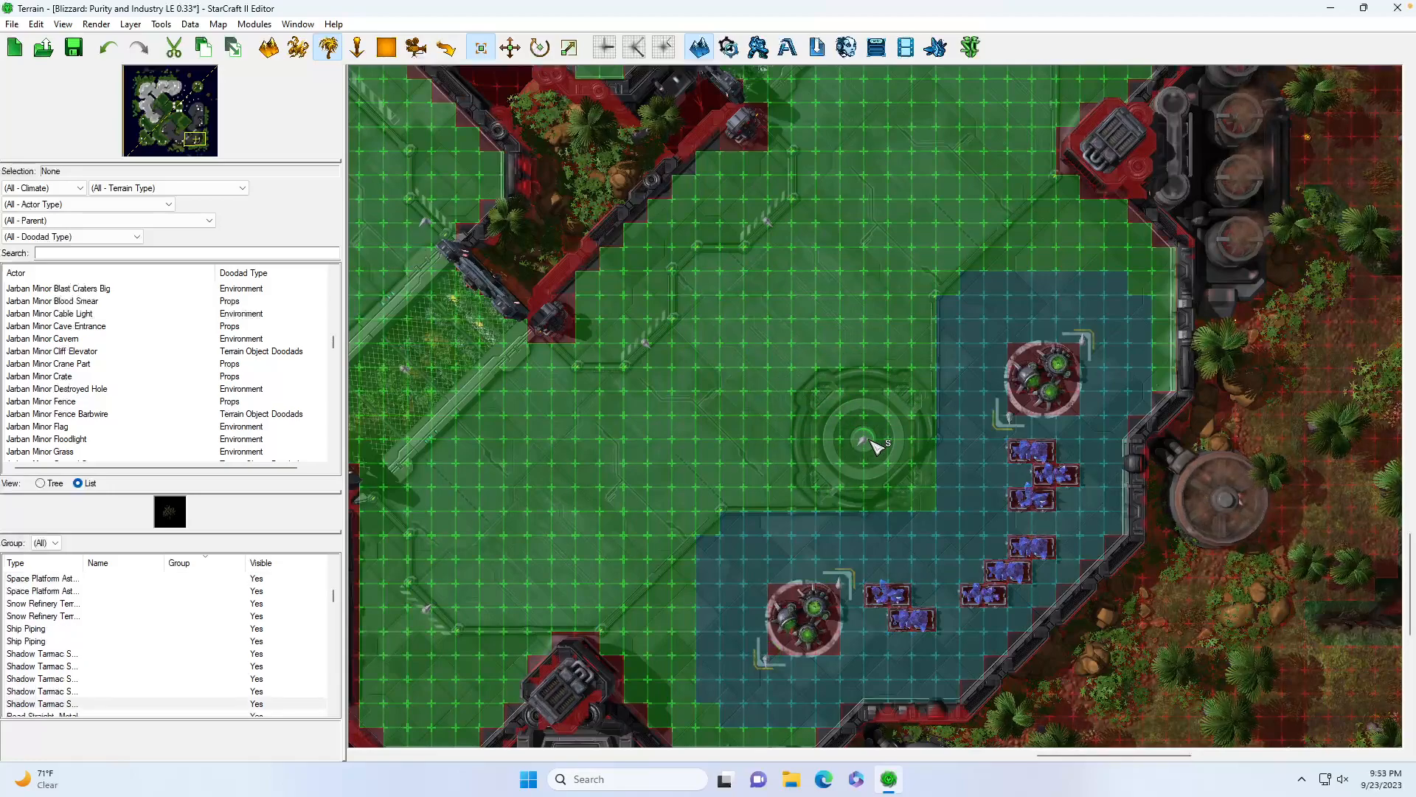
pyautogui.press('p')
# Delete the diagonal floor trim segment that overlaps the landing pad's southeastern edge
pyautogui.scroll(4, 886, 450)
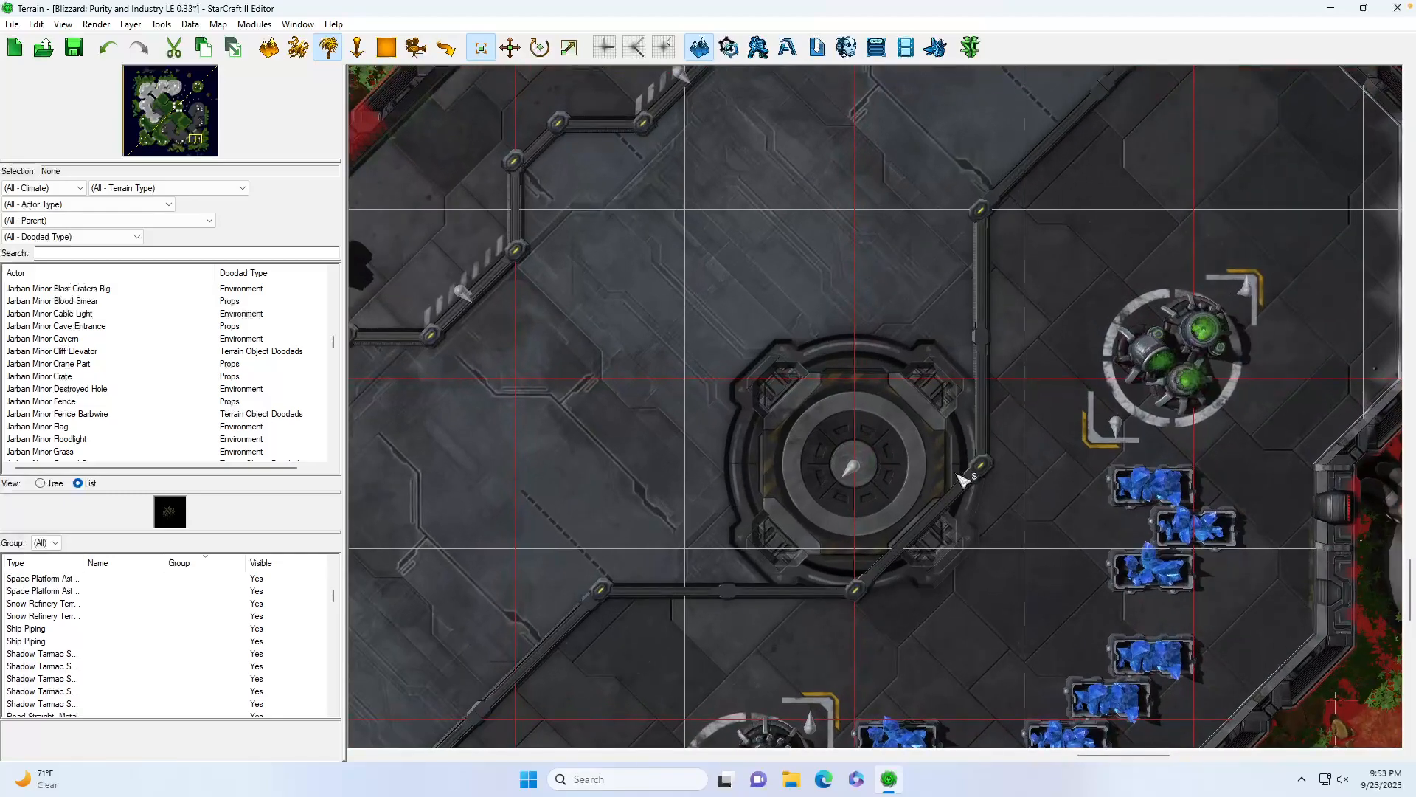
pyautogui.scroll(-2, 944, 502)
pyautogui.scroll(2, 924, 529)
pyautogui.moveTo(924, 528); pyautogui.dragTo(1022, 594)
pyautogui.press('Delete')
pyautogui.scroll(-2, 990, 571)
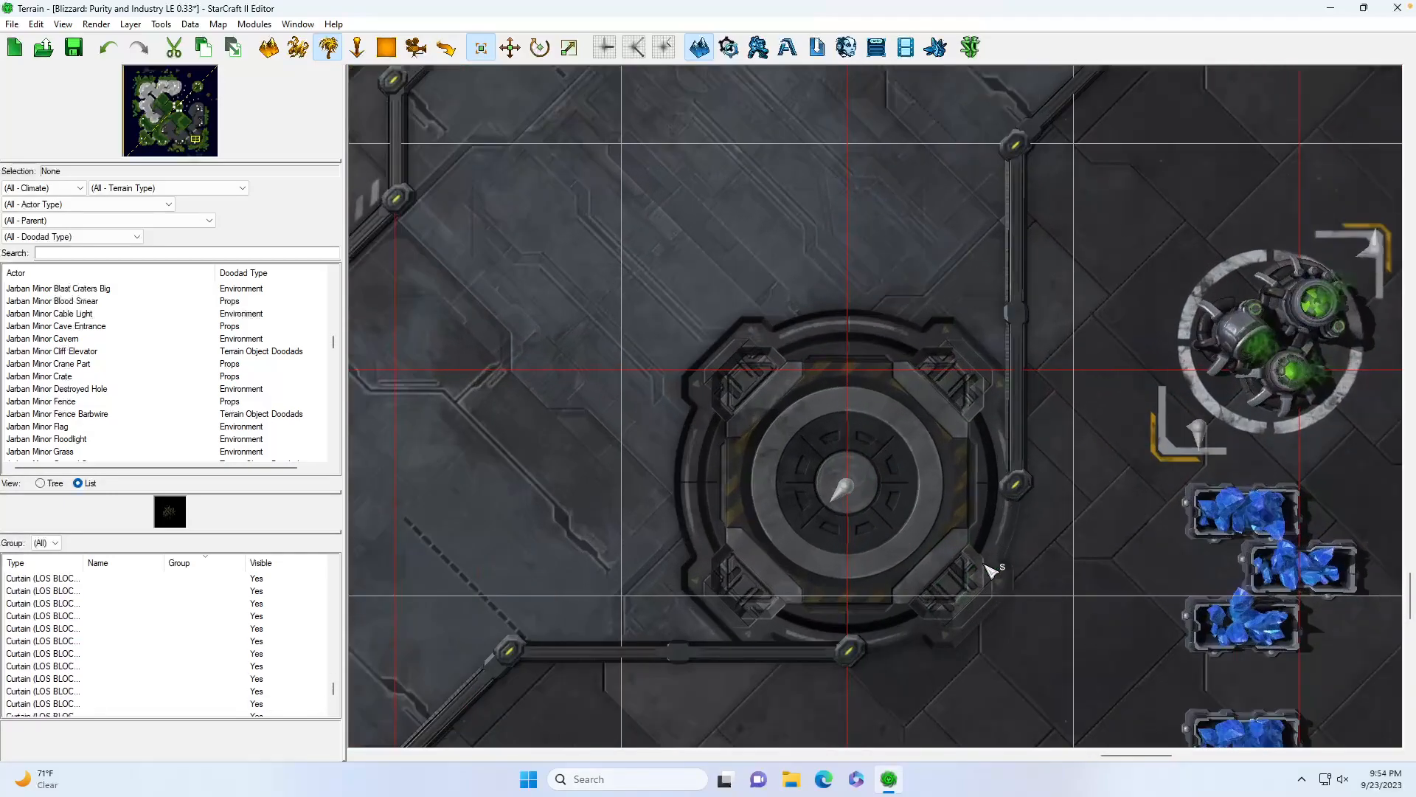
pyautogui.scroll(1, 959, 538)
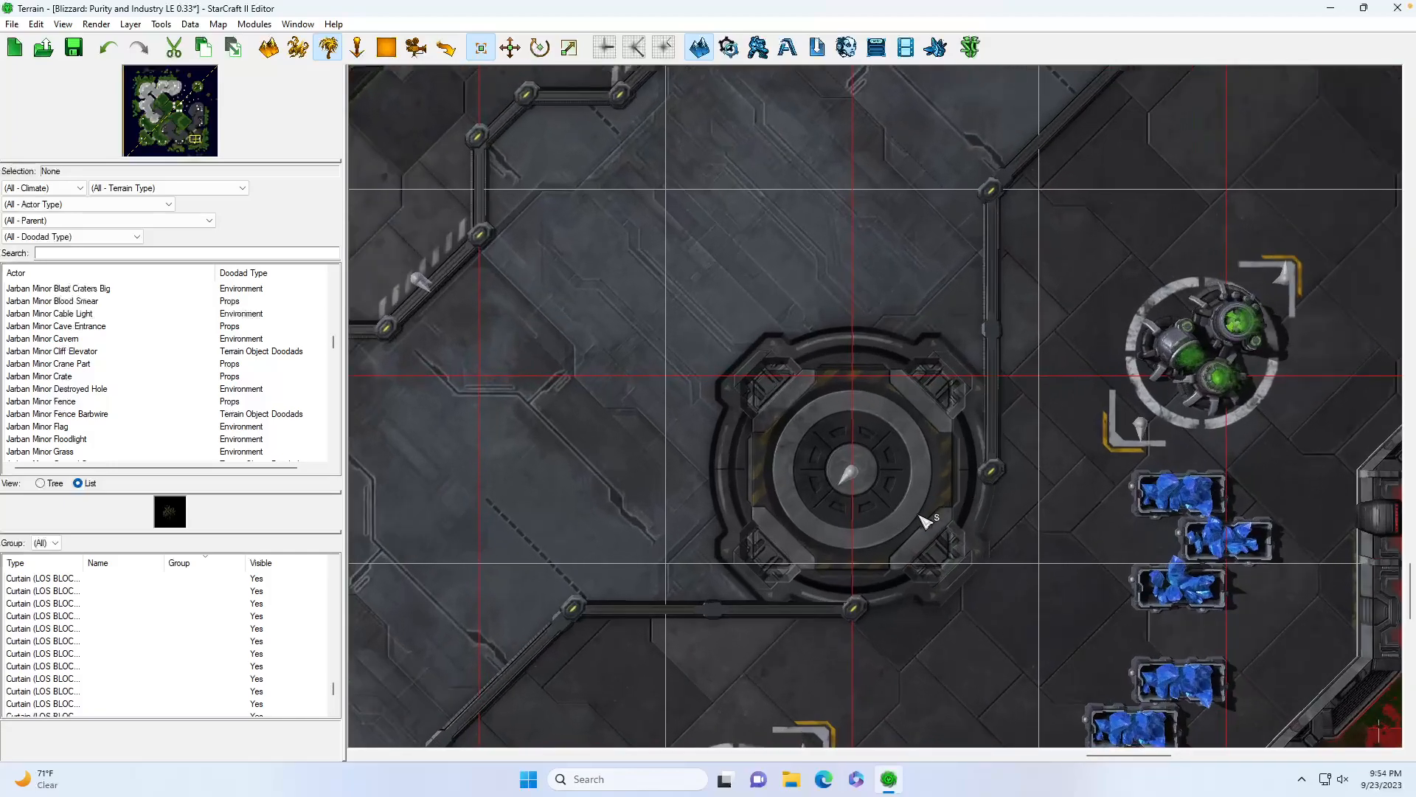
pyautogui.scroll(-3, 937, 512)
pyautogui.scroll(2, 955, 528)
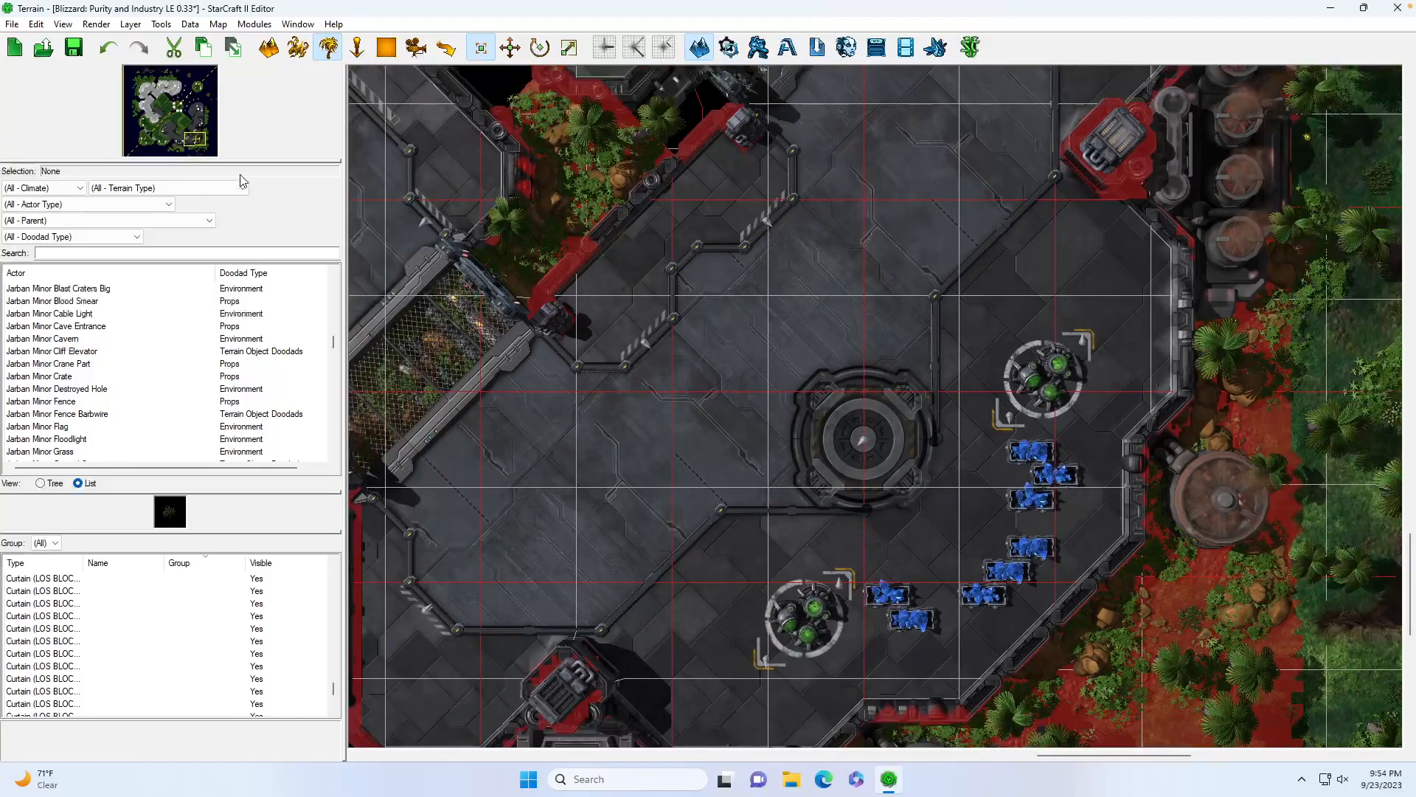
# Examine the pathing and overall layout of the southeastern base and the neighbouring bases
pyautogui.click(196, 139)
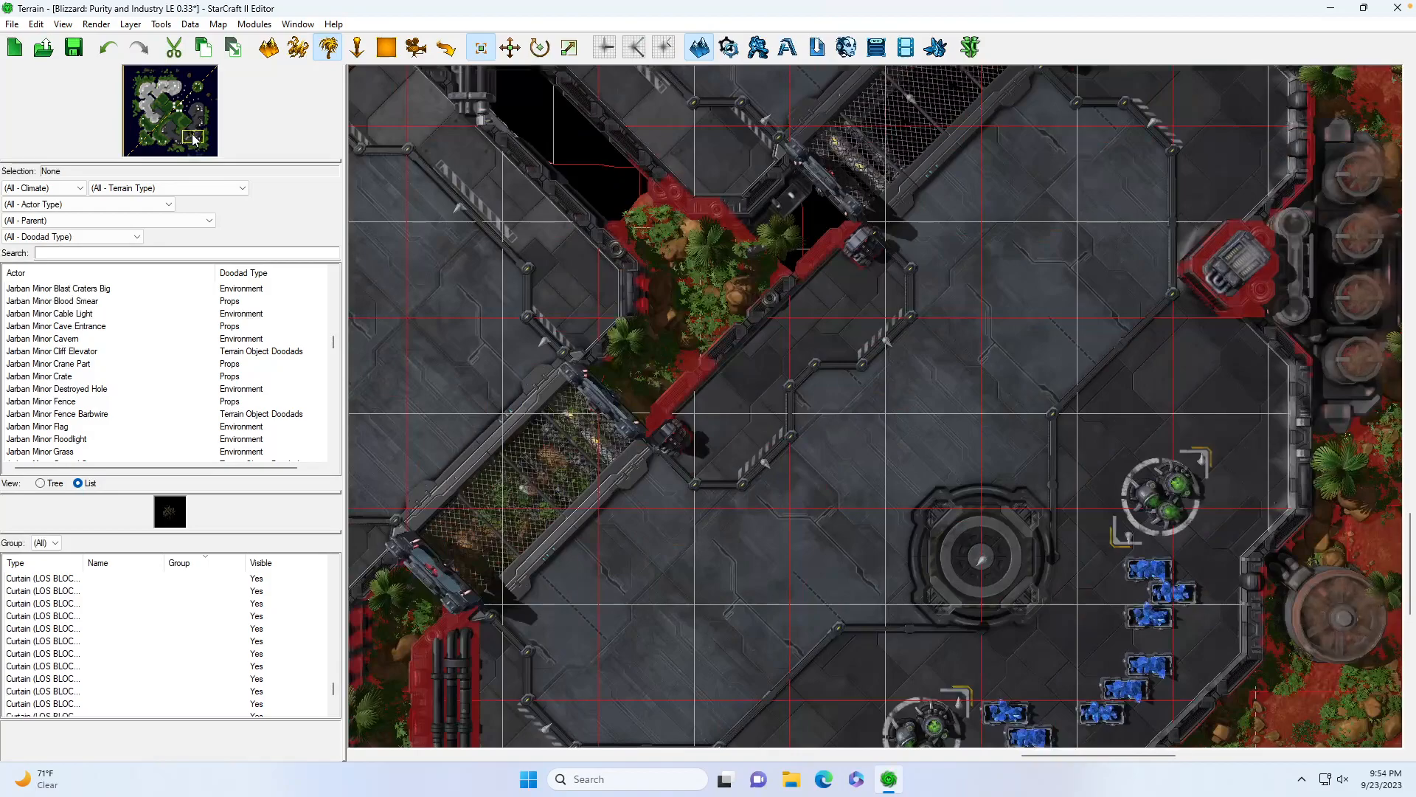
pyautogui.press('p')
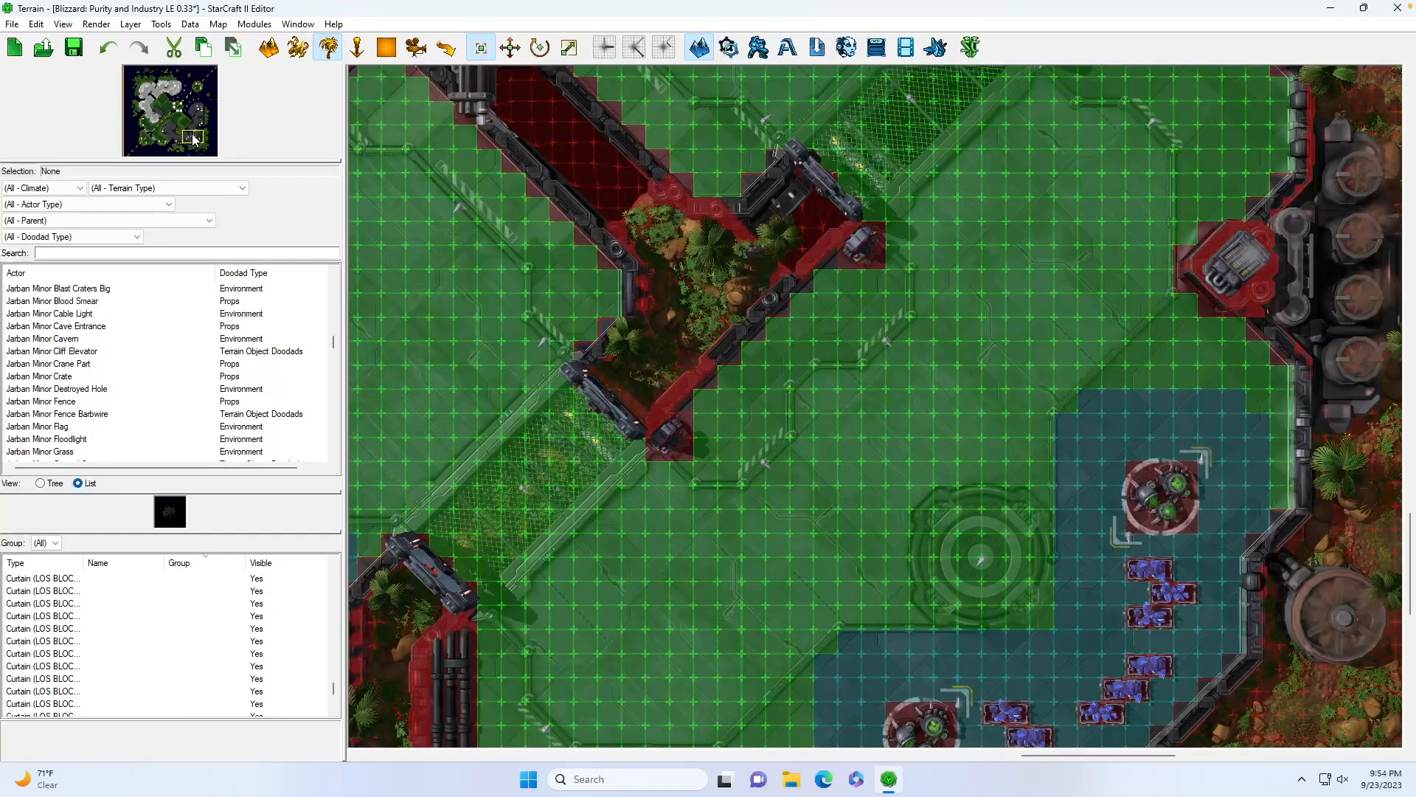
pyautogui.press('p')
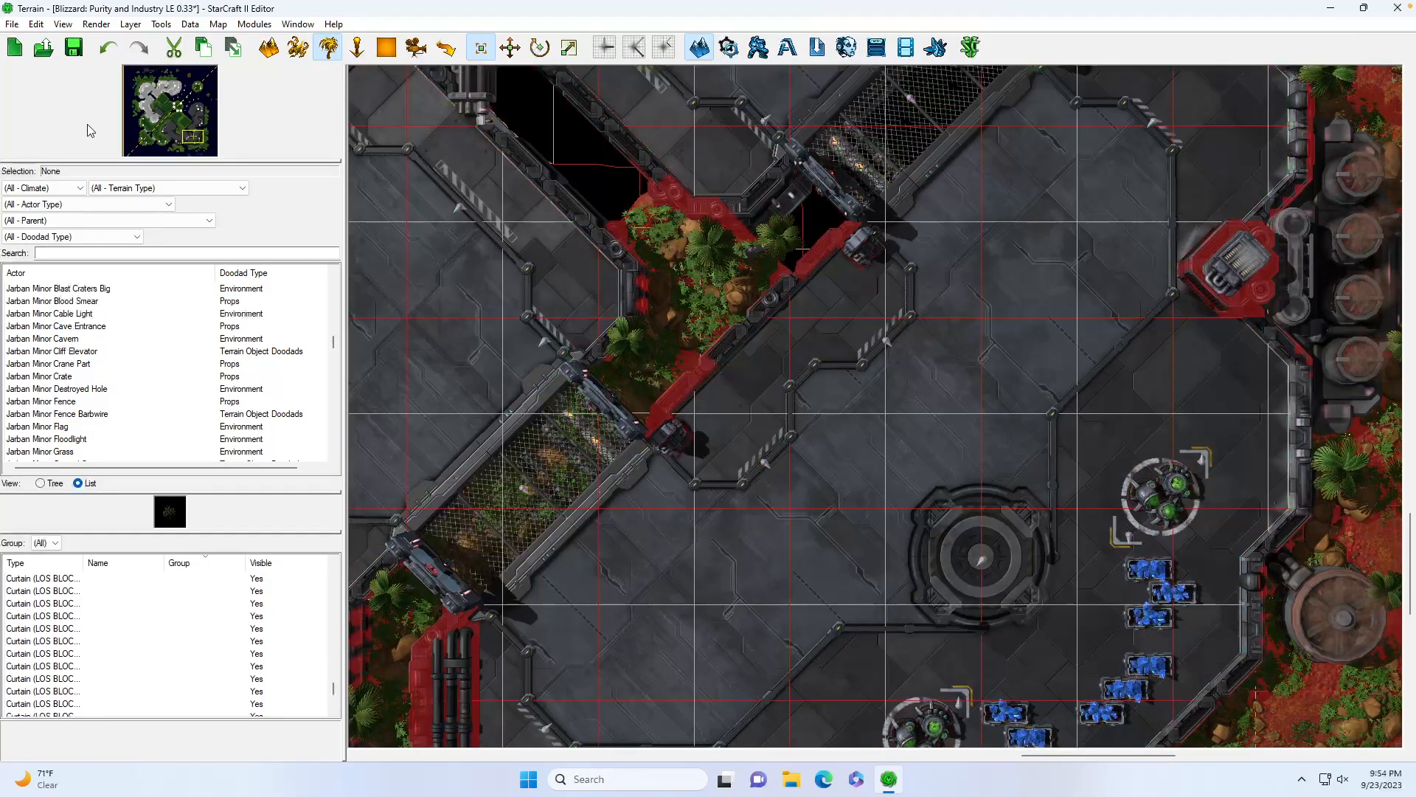
pyautogui.click(191, 138)
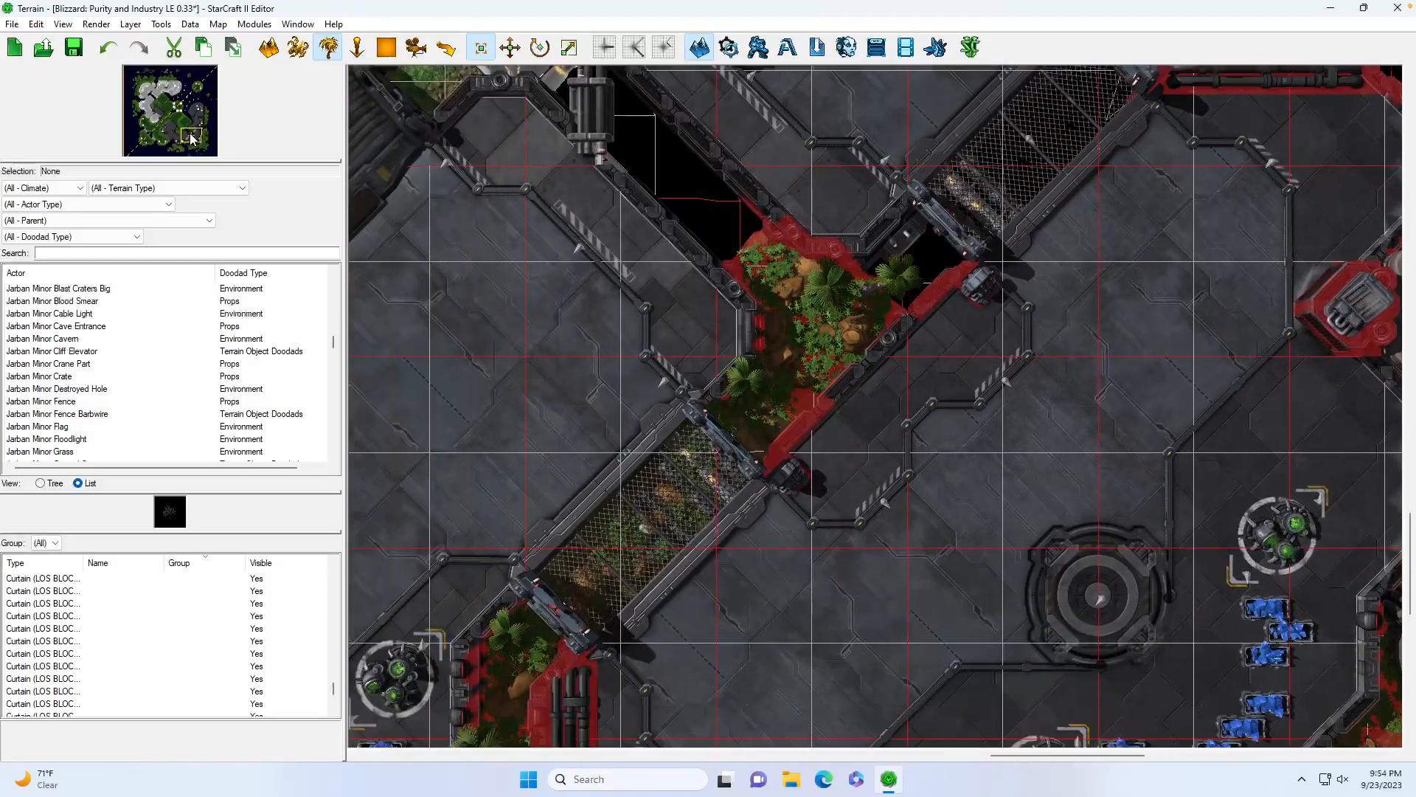
pyautogui.scroll(-5, 976, 511)
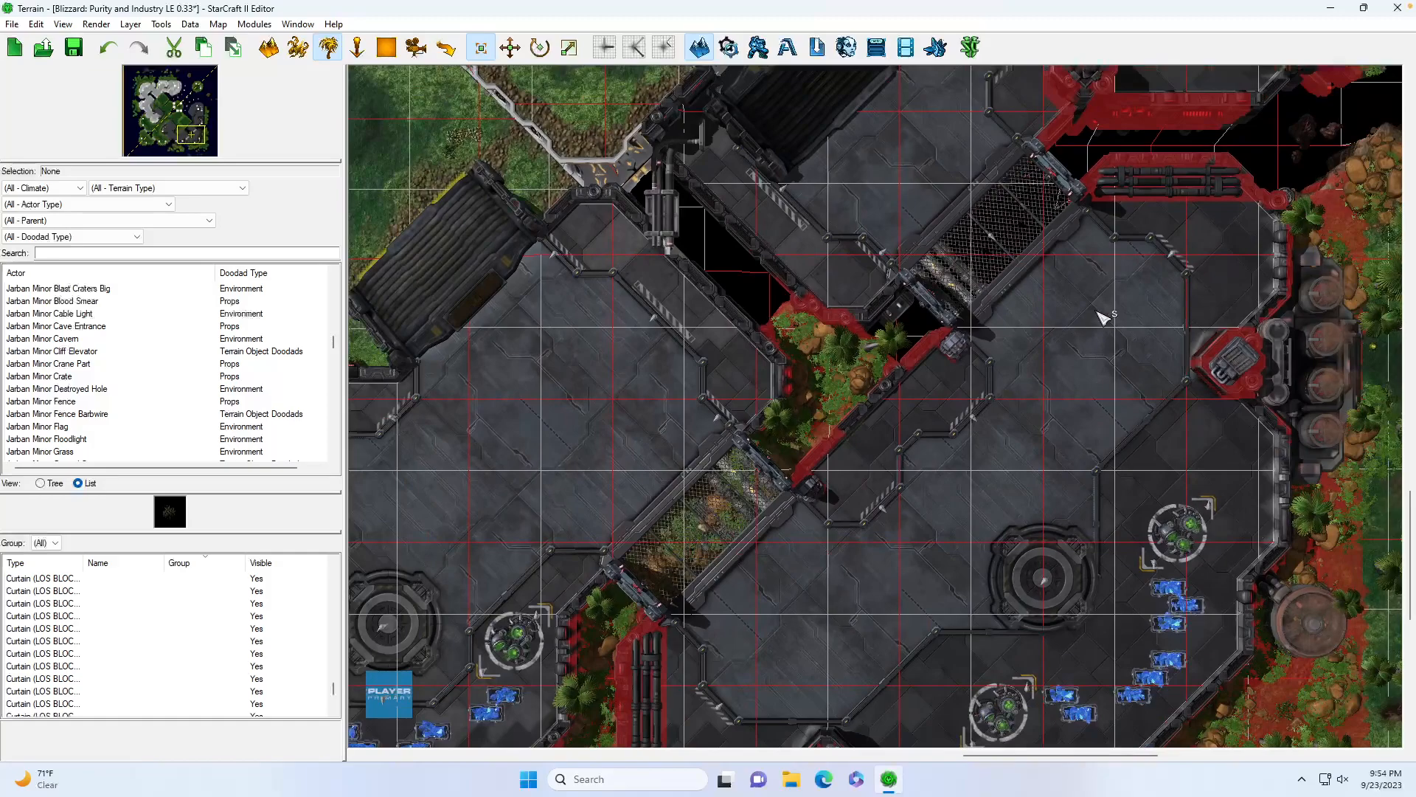
pyautogui.scroll(-2, 1052, 500)
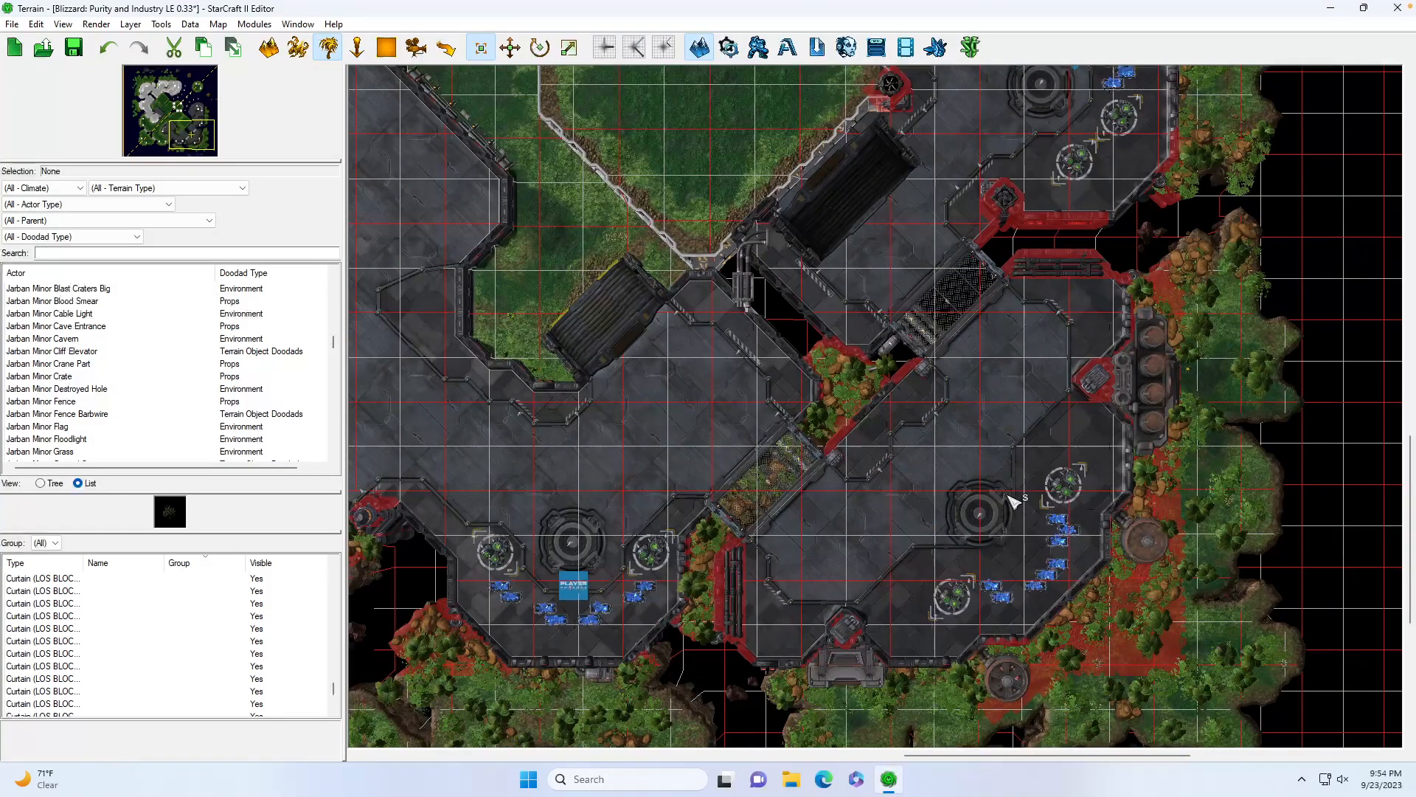
pyautogui.scroll(2, 933, 533)
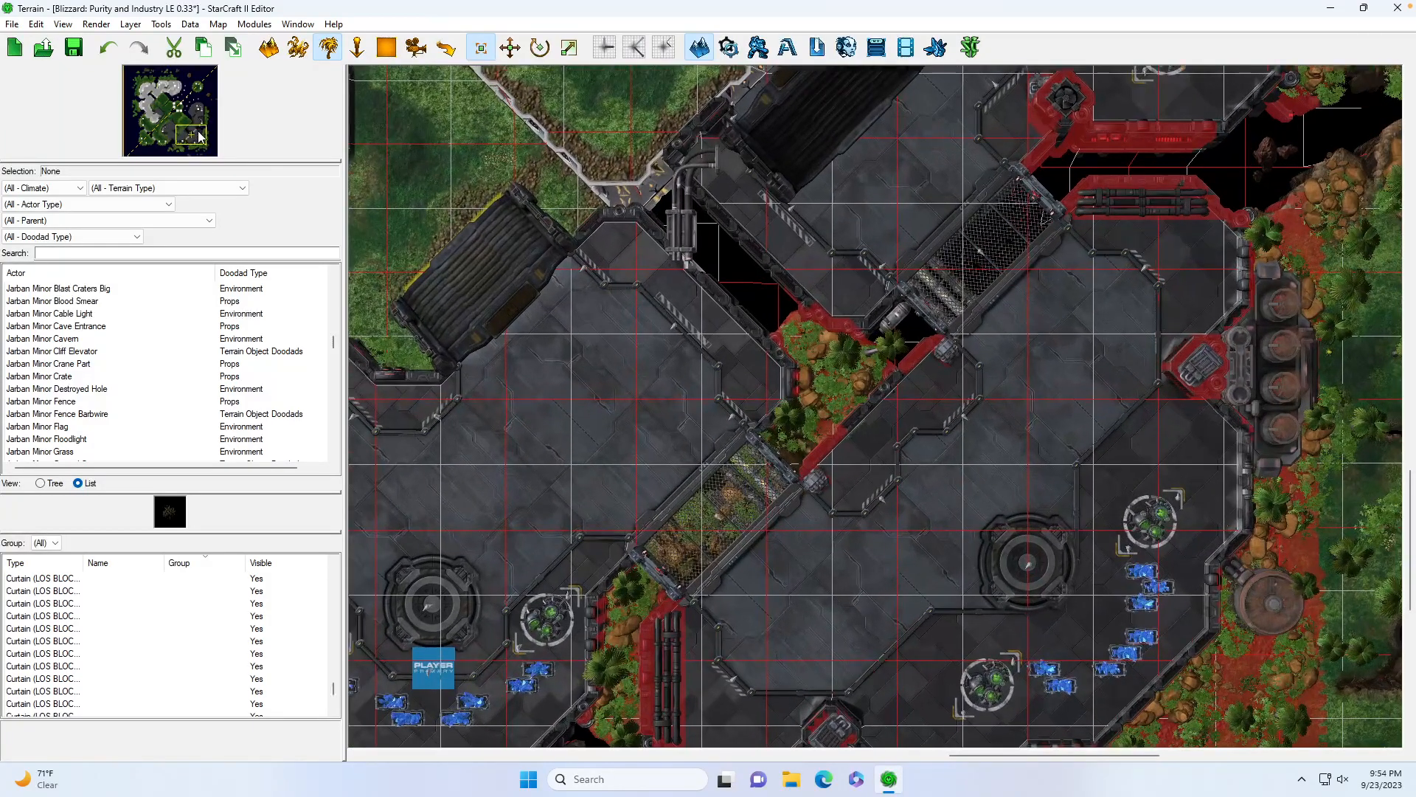
# Clear away the vent tower on the southeastern base's eastern wall, including its cliff bump with Same Level Cliff and its painted No Pathing
pyautogui.click(199, 136)
pyautogui.scroll(4, 738, 361)
pyautogui.scroll(-1, 767, 380)
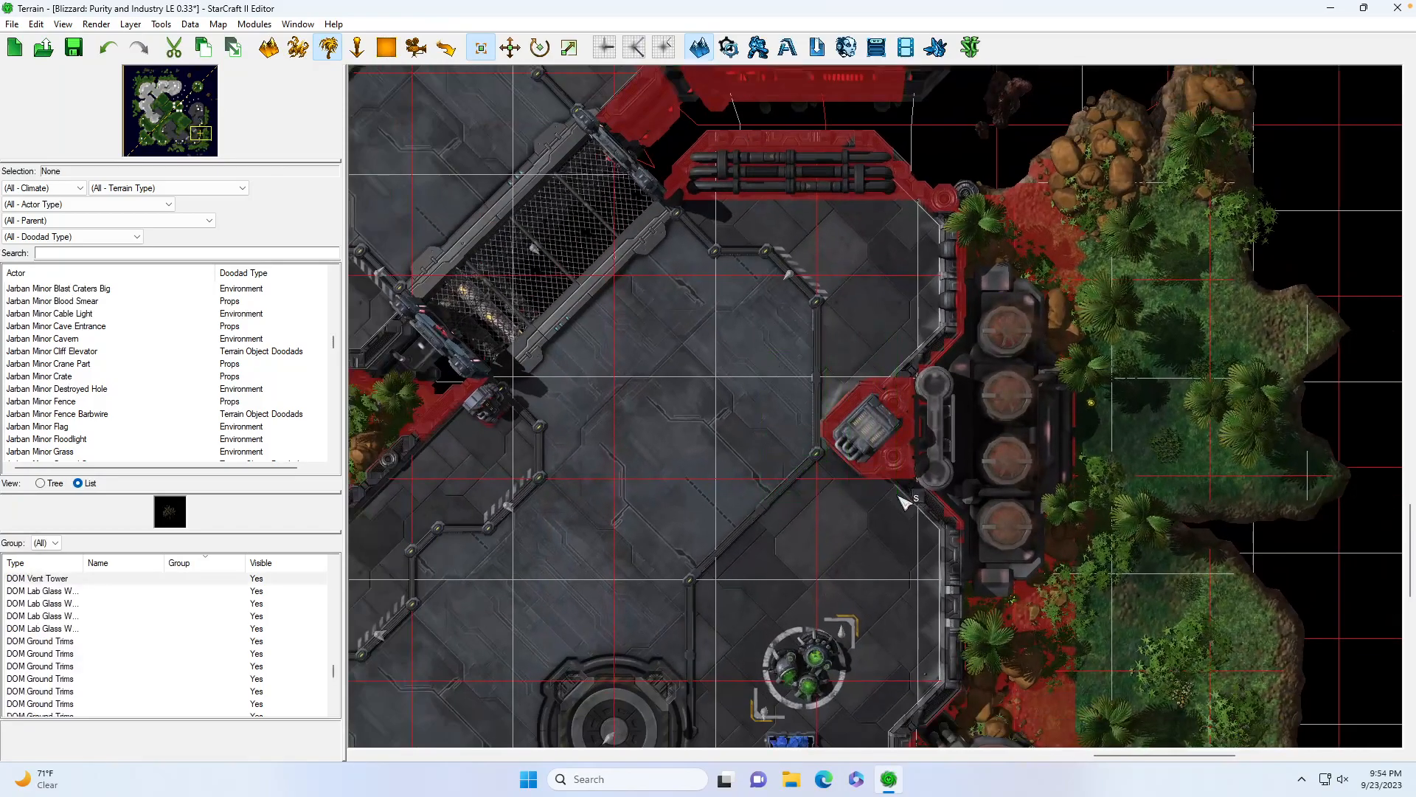
pyautogui.hotkey('ctrl', 'z')
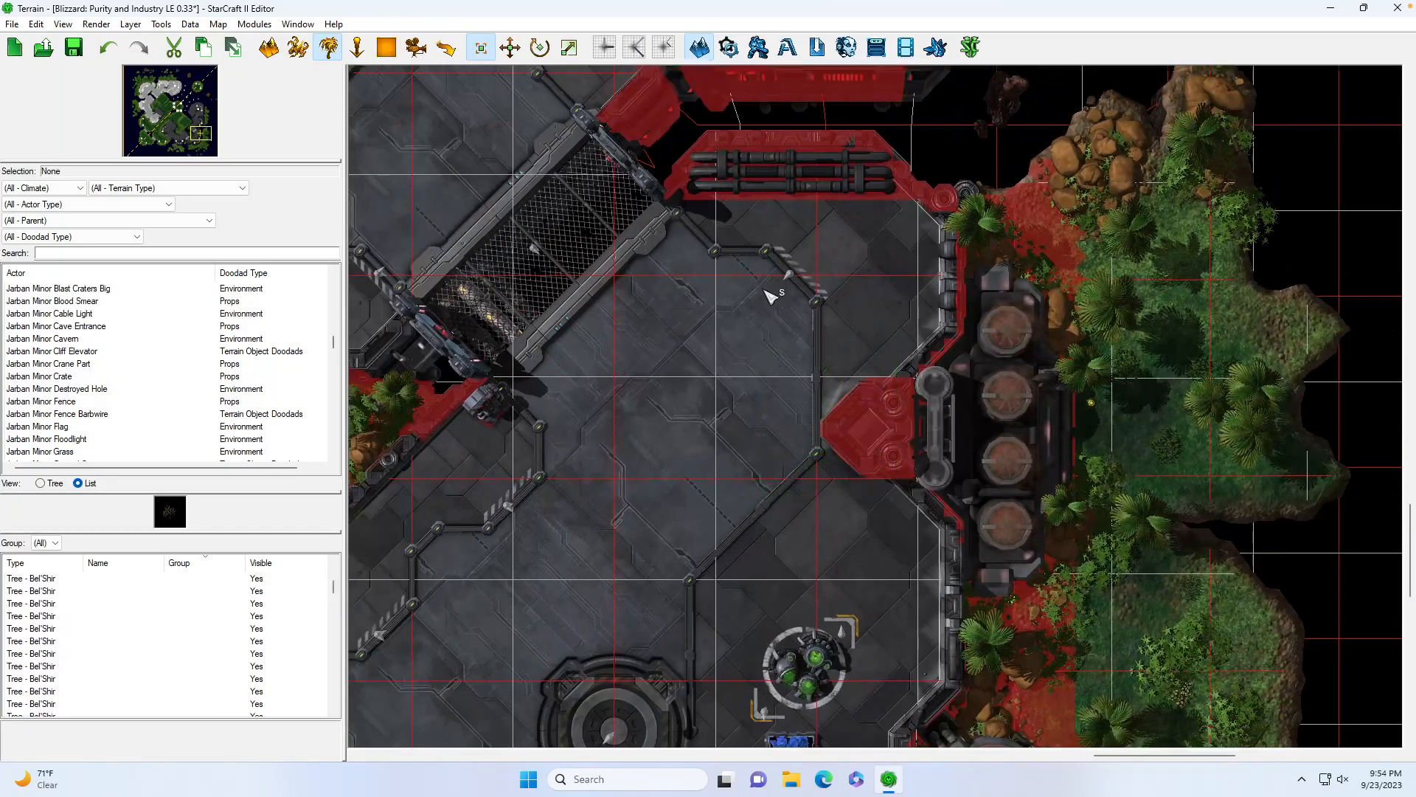
pyautogui.click(275, 50)
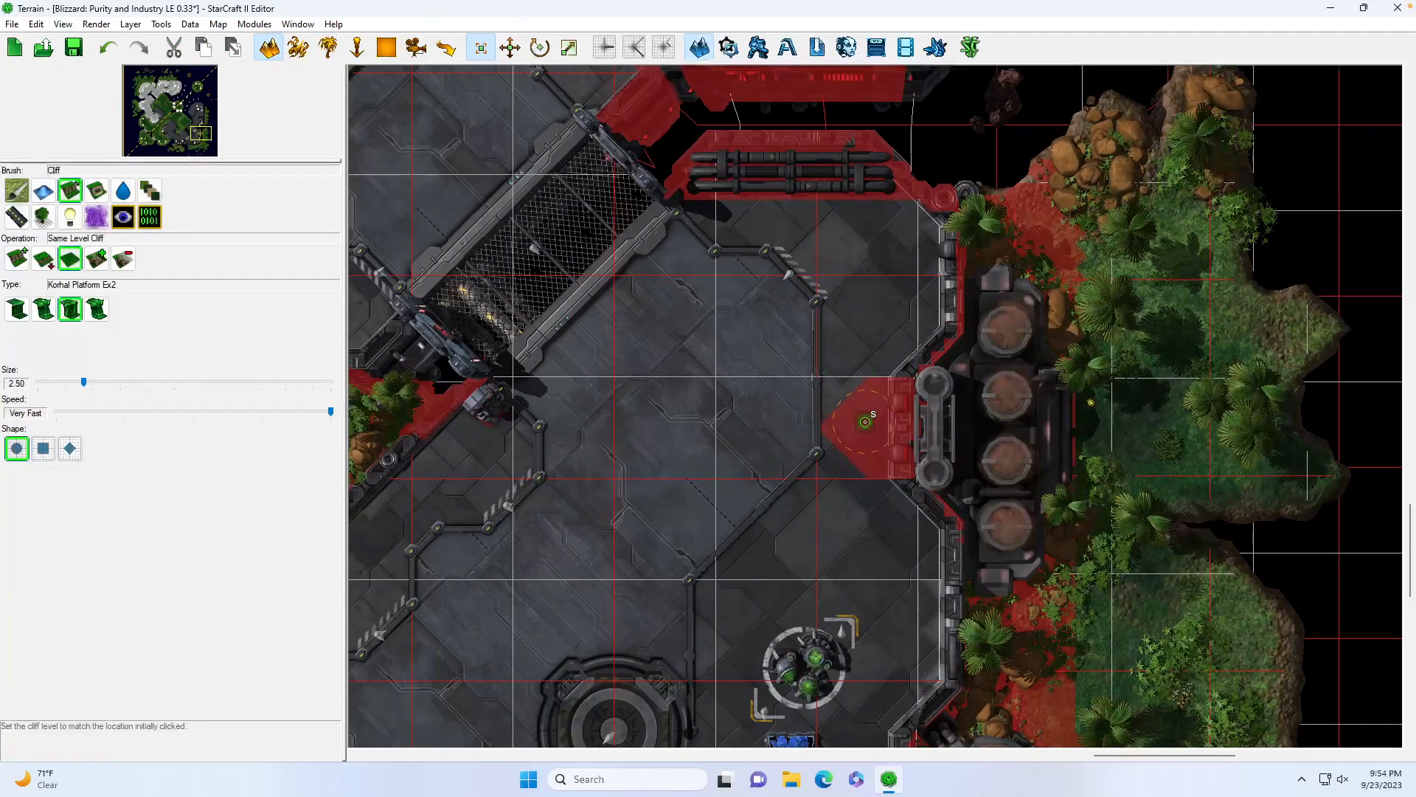
pyautogui.click(443, 48)
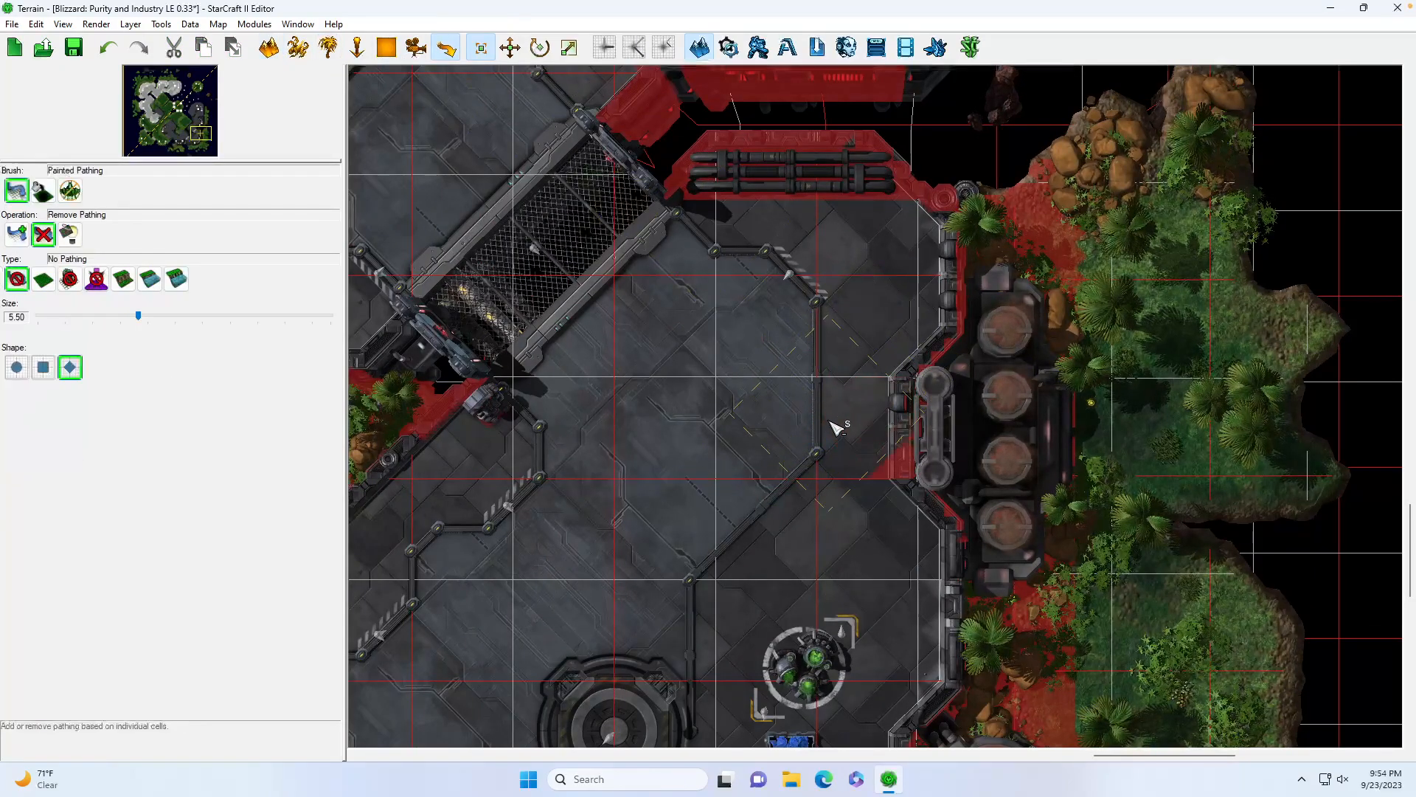
# Delete the matching vent tower doodad in front of the southeastern base's southern wall
pyautogui.moveTo(198, 138); pyautogui.dragTo(192, 144)
pyautogui.press('t')
pyautogui.press('d')
pyautogui.click(76, 616)
pyautogui.click(839, 585)
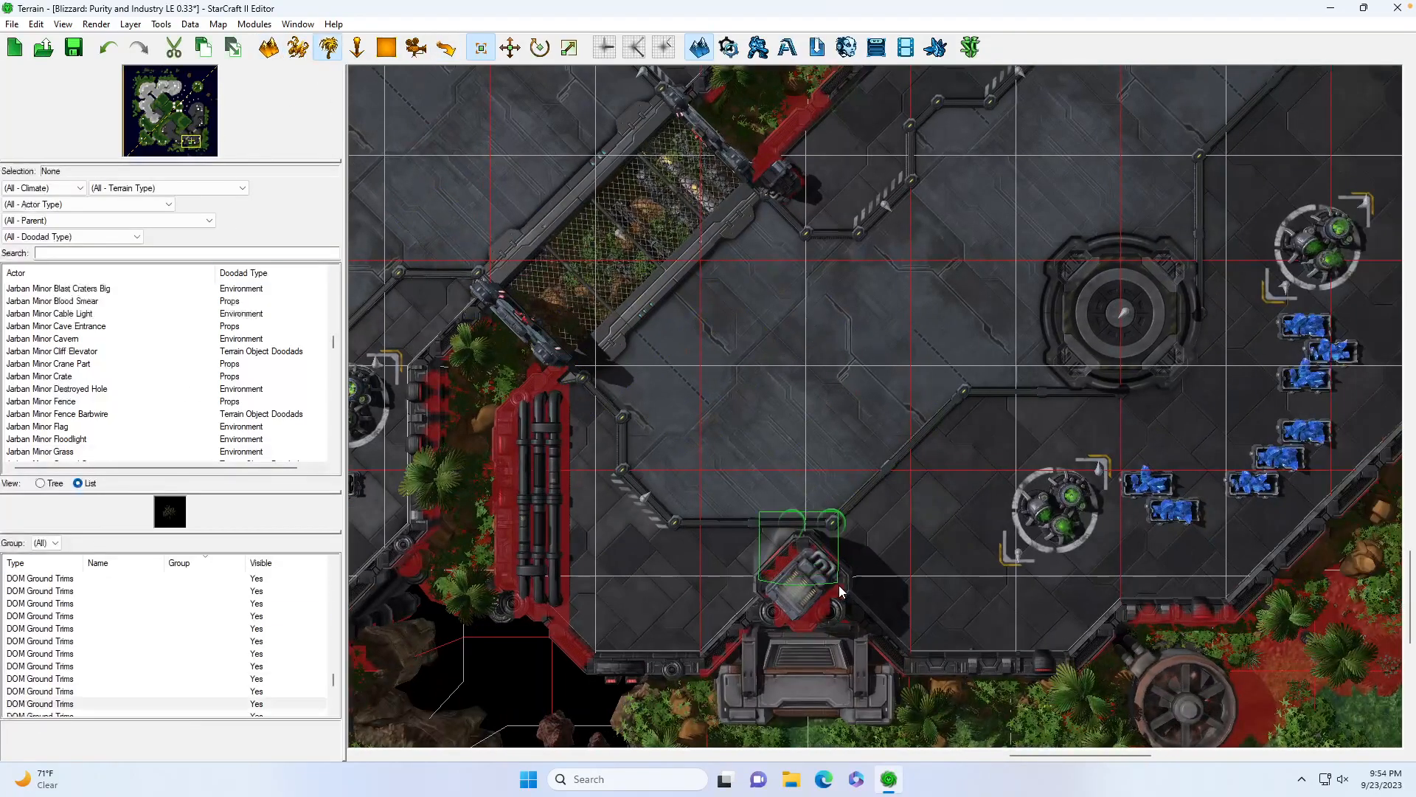
pyautogui.moveTo(712, 563); pyautogui.dragTo(856, 612)
pyautogui.press('Delete')
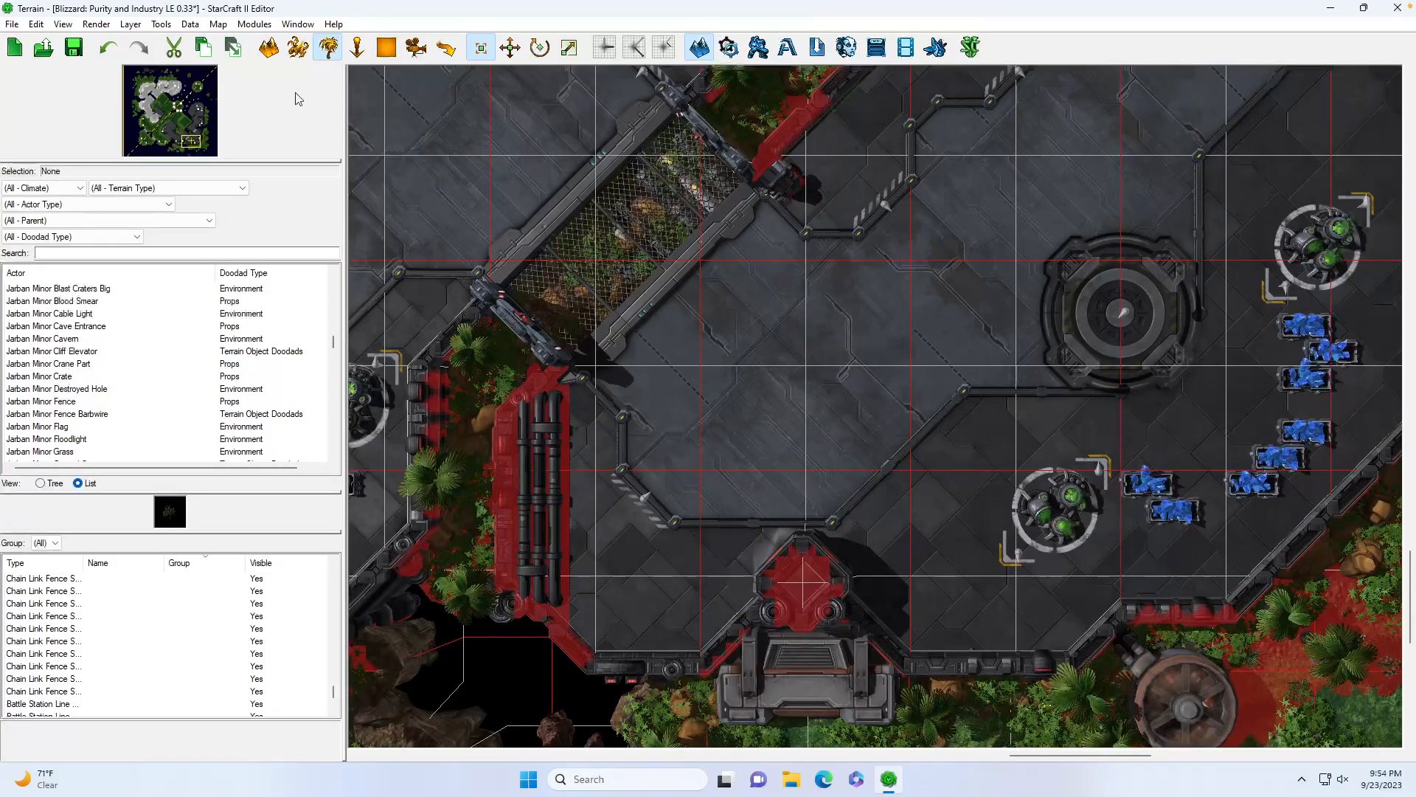
# Flatten the cliff bump on the southern wall with a square Same Level Cliff brush and remove its painted No Pathing
pyautogui.click(270, 52)
pyautogui.click(44, 449)
pyautogui.click(798, 529)
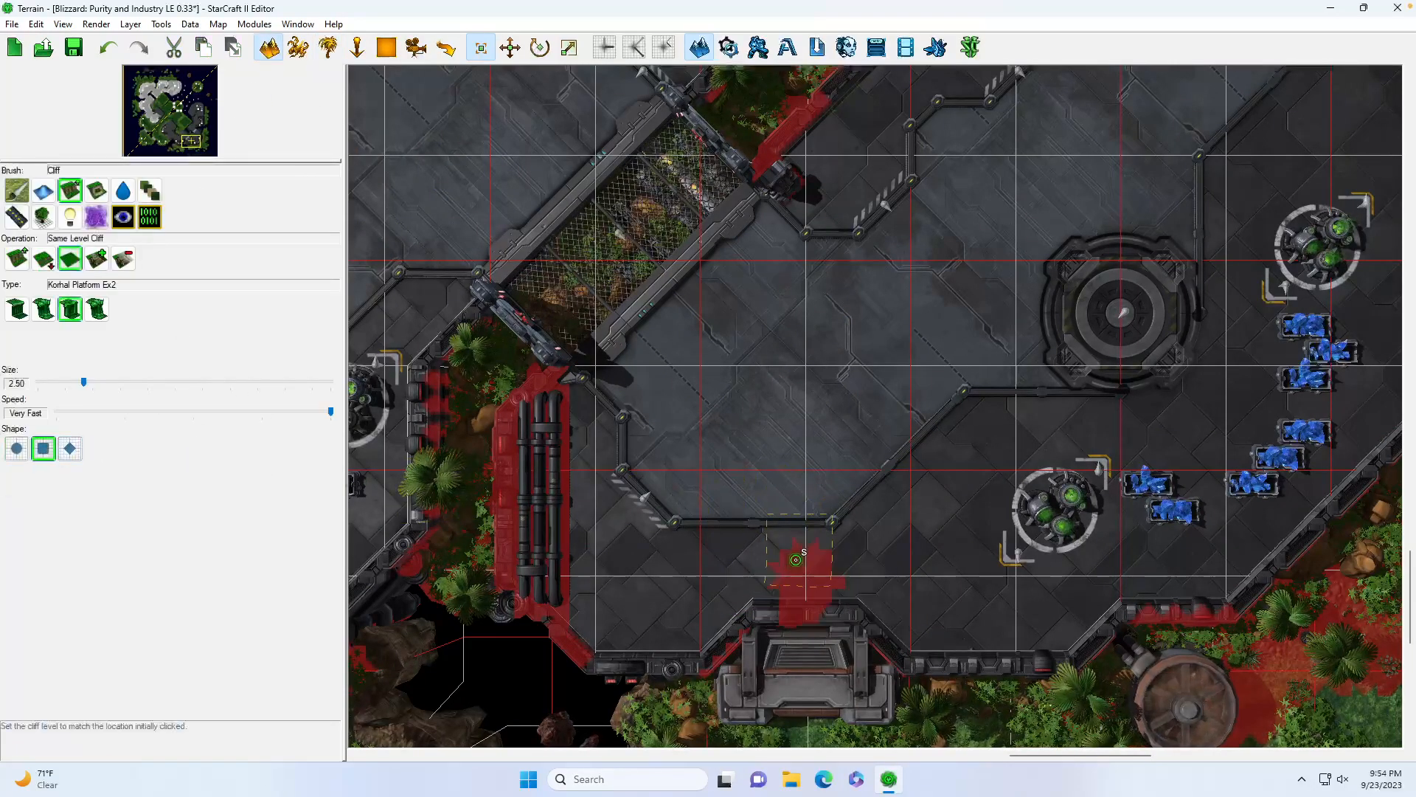
pyautogui.click(447, 47)
pyautogui.click(808, 528)
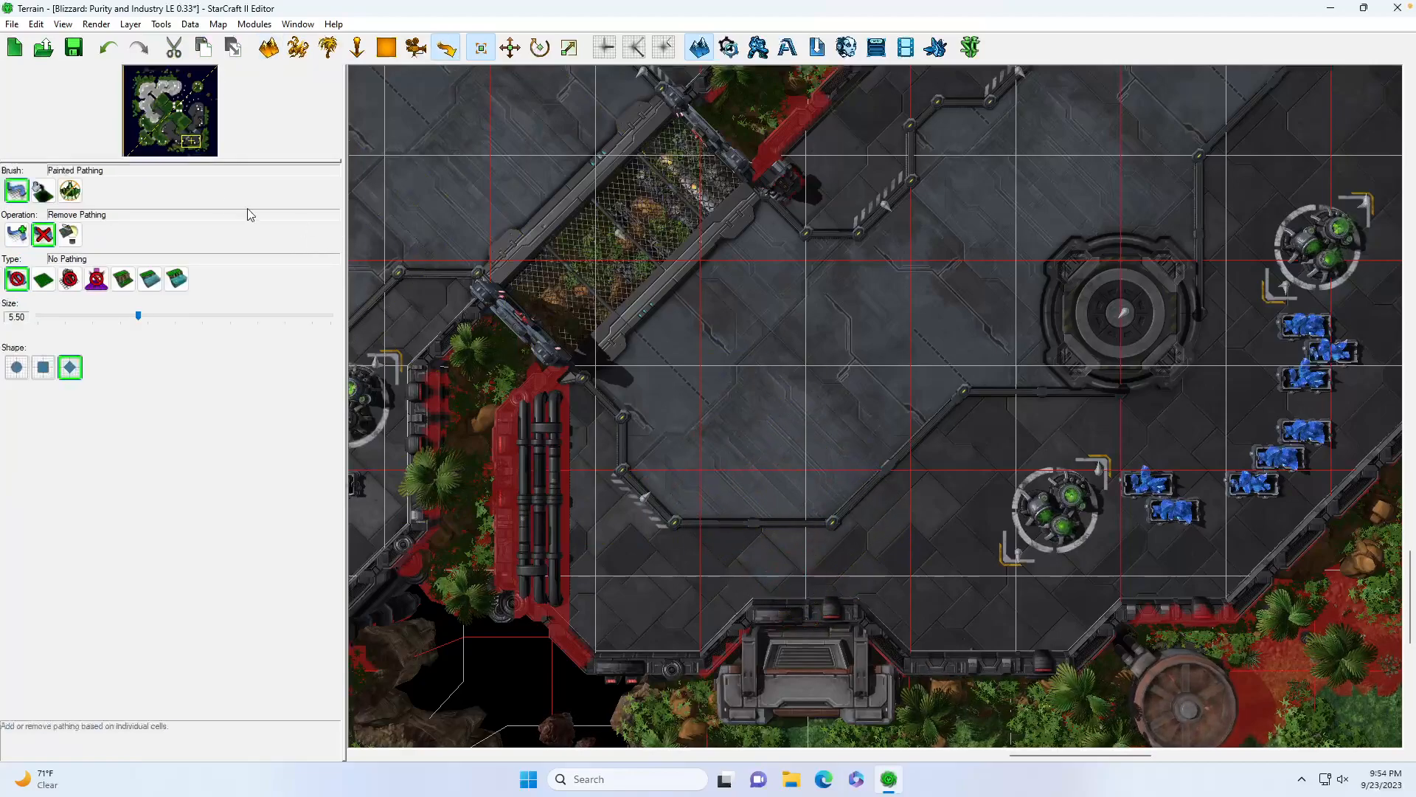
# Delete the blue PLAYER PRIMARY marker doodads at the southern platform base and the southwestern gold mineral base
pyautogui.moveTo(182, 152); pyautogui.dragTo(178, 142)
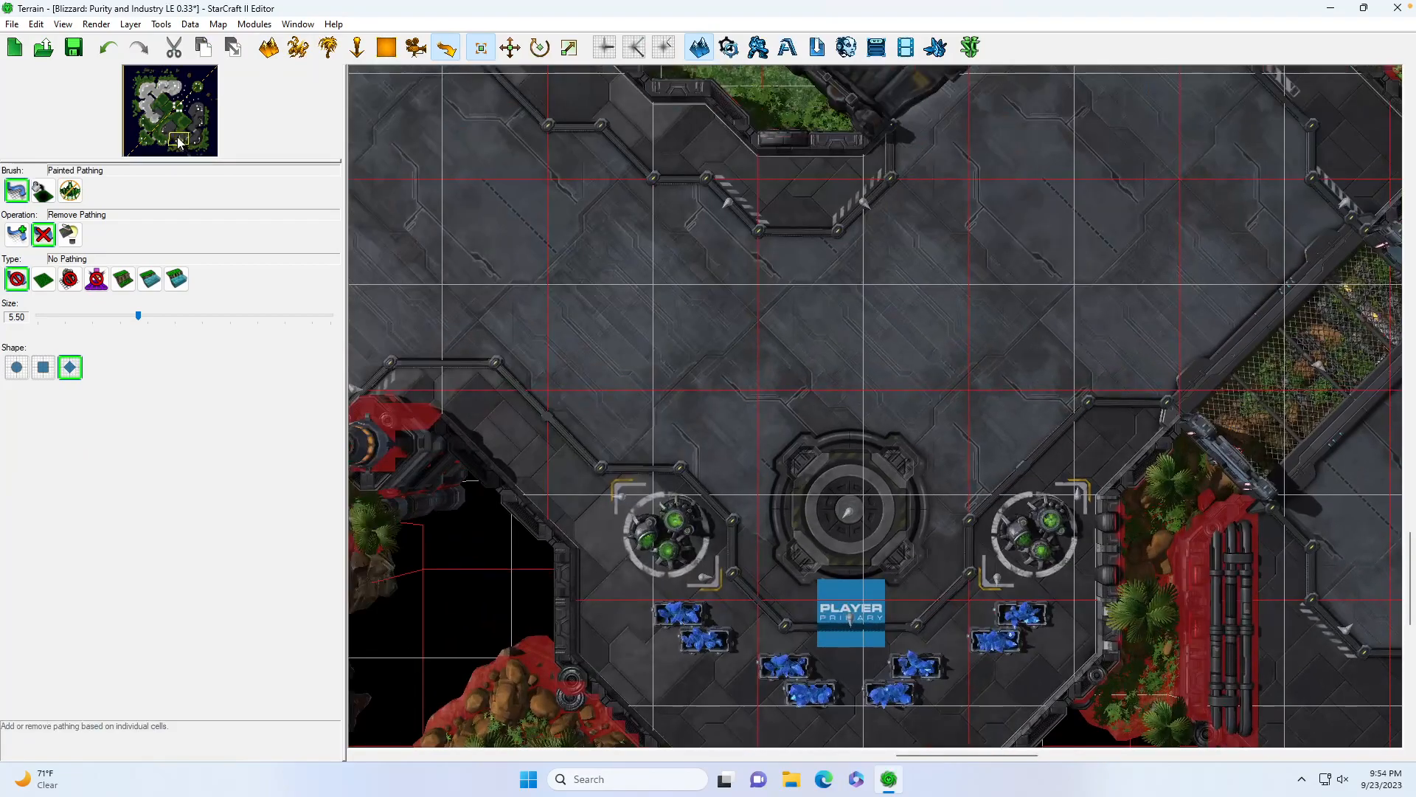
pyautogui.click(328, 47)
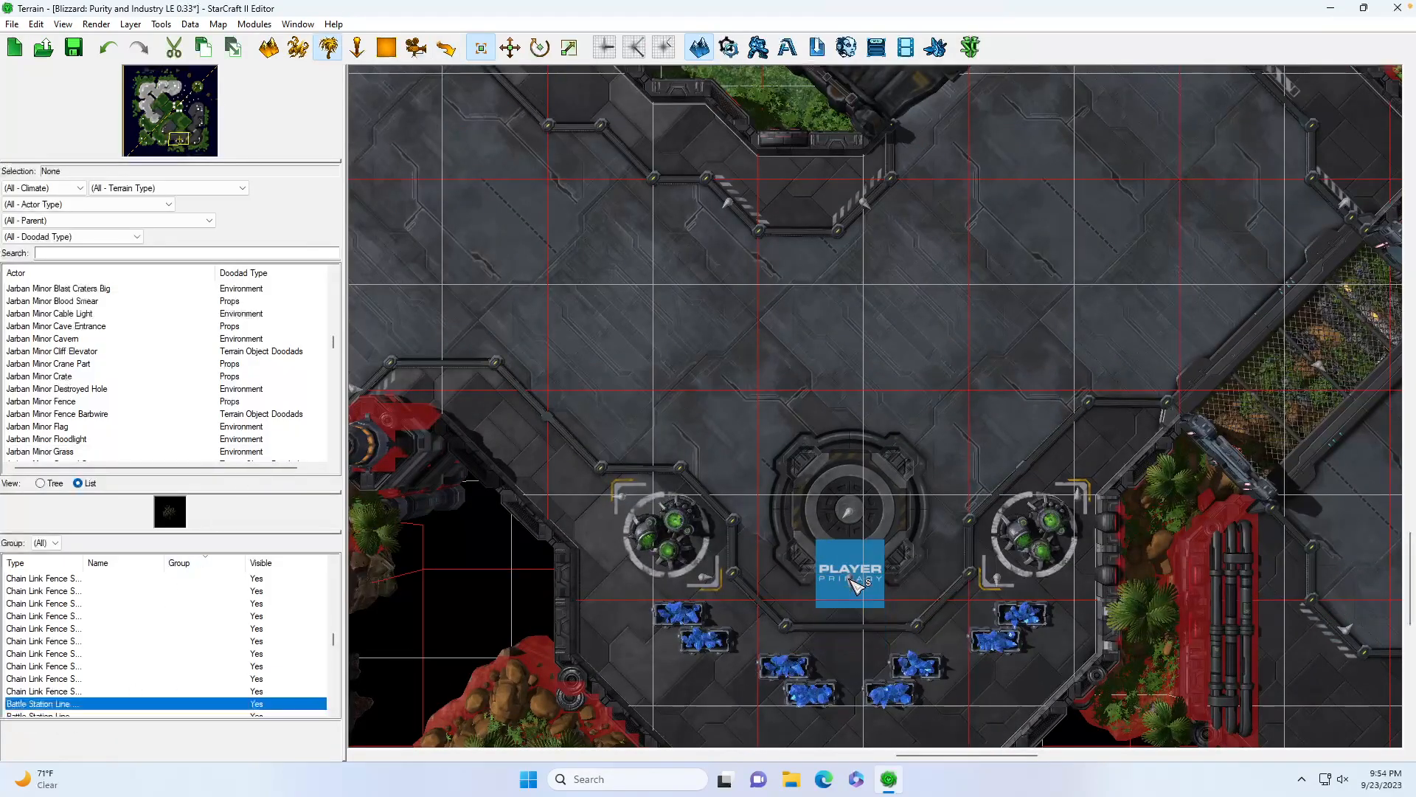
pyautogui.click(166, 145)
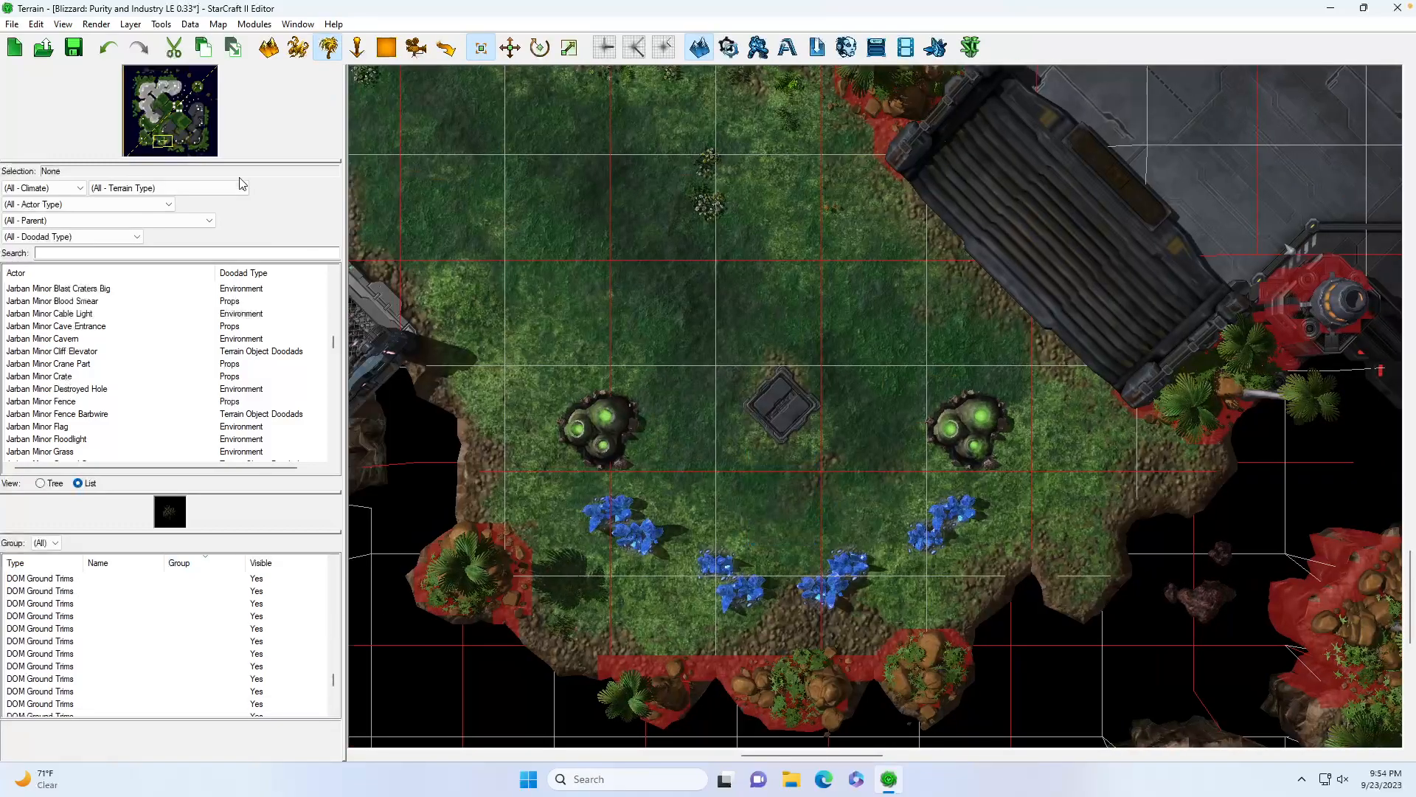
pyautogui.click(150, 140)
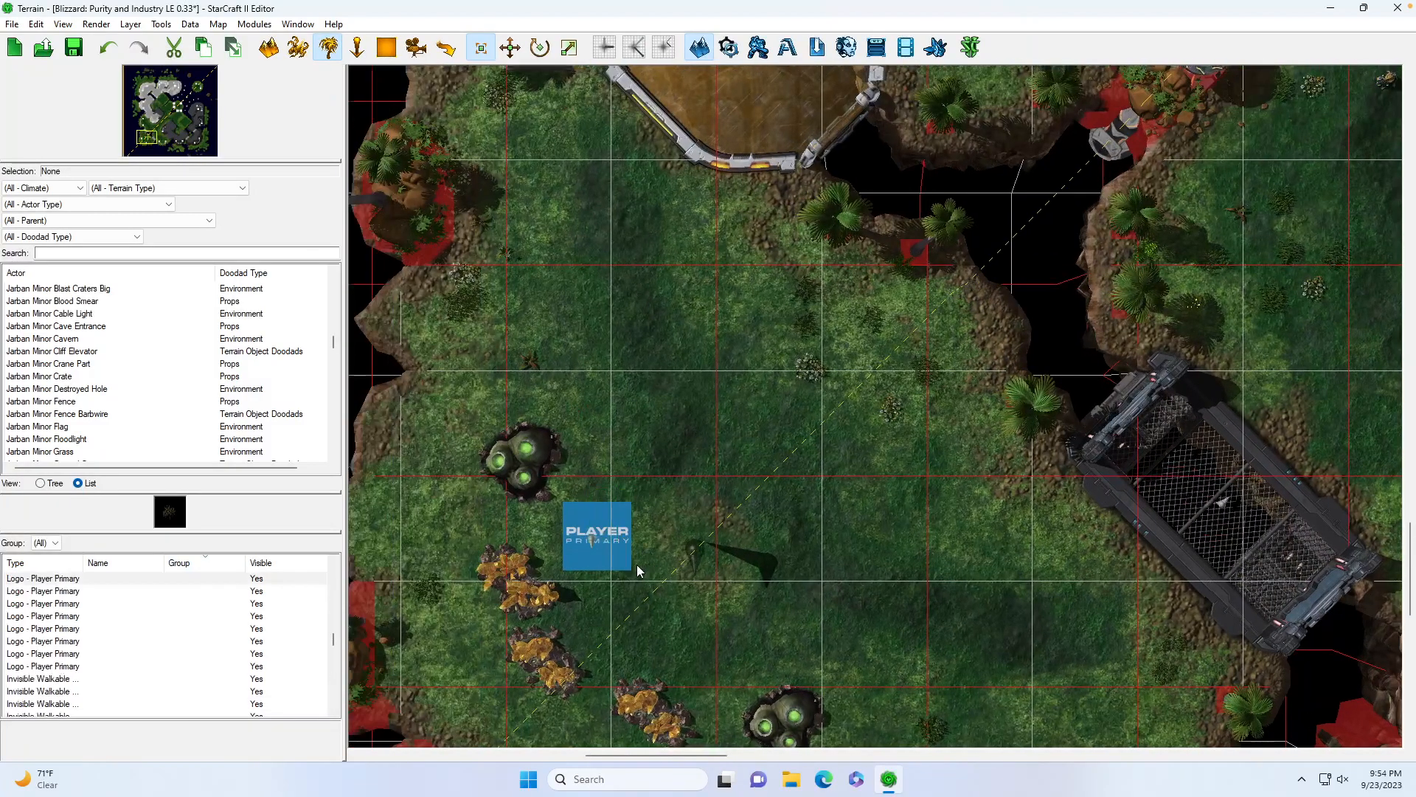
pyautogui.moveTo(616, 489); pyautogui.dragTo(749, 622)
pyautogui.press('Delete')
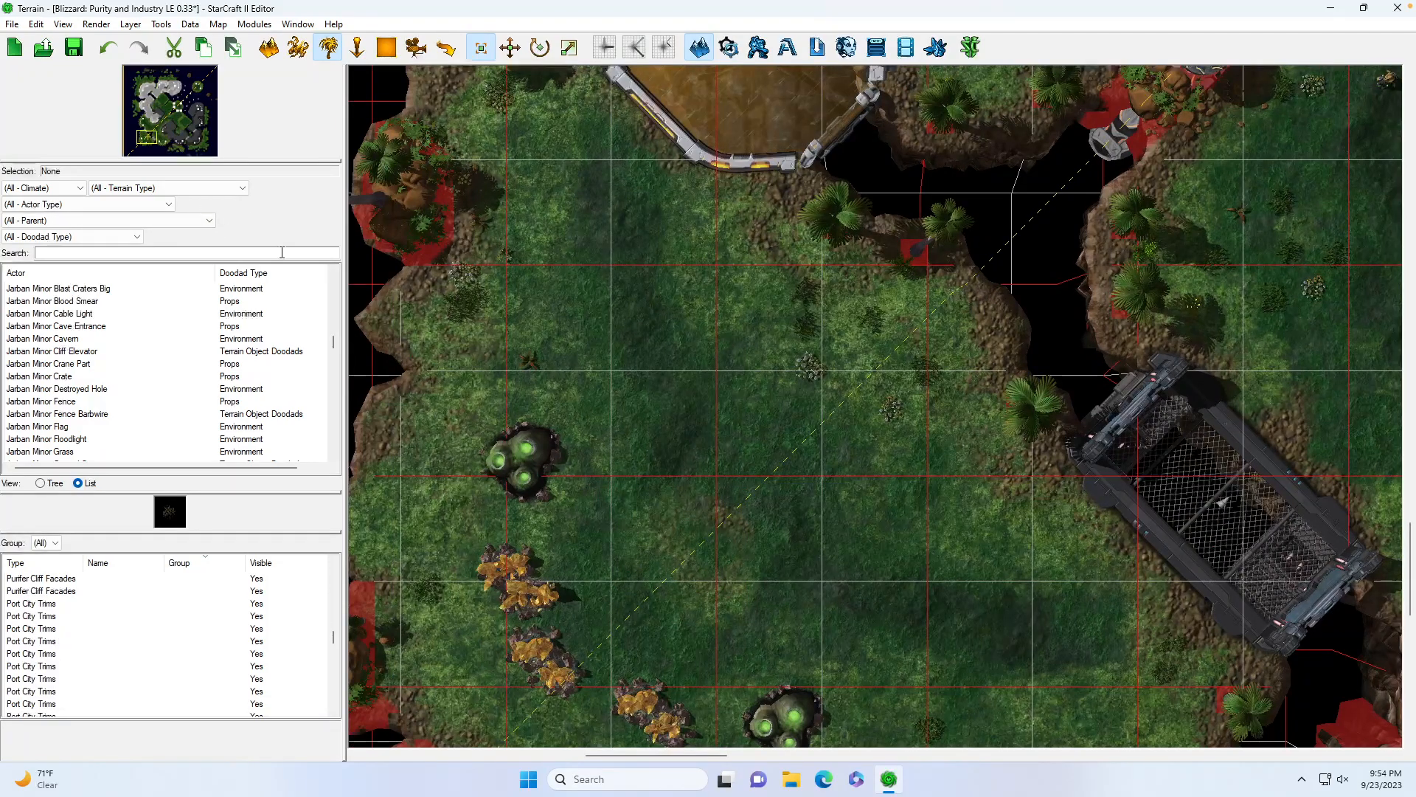
# Continue northward along the map's western side, deleting the PLAYER PRIMARY markers up to the white platform base with purple geysers
pyautogui.moveTo(144, 126); pyautogui.dragTo(145, 123)
pyautogui.moveTo(619, 313); pyautogui.dragTo(770, 394)
pyautogui.press('Delete')
pyautogui.moveTo(164, 121); pyautogui.dragTo(154, 116)
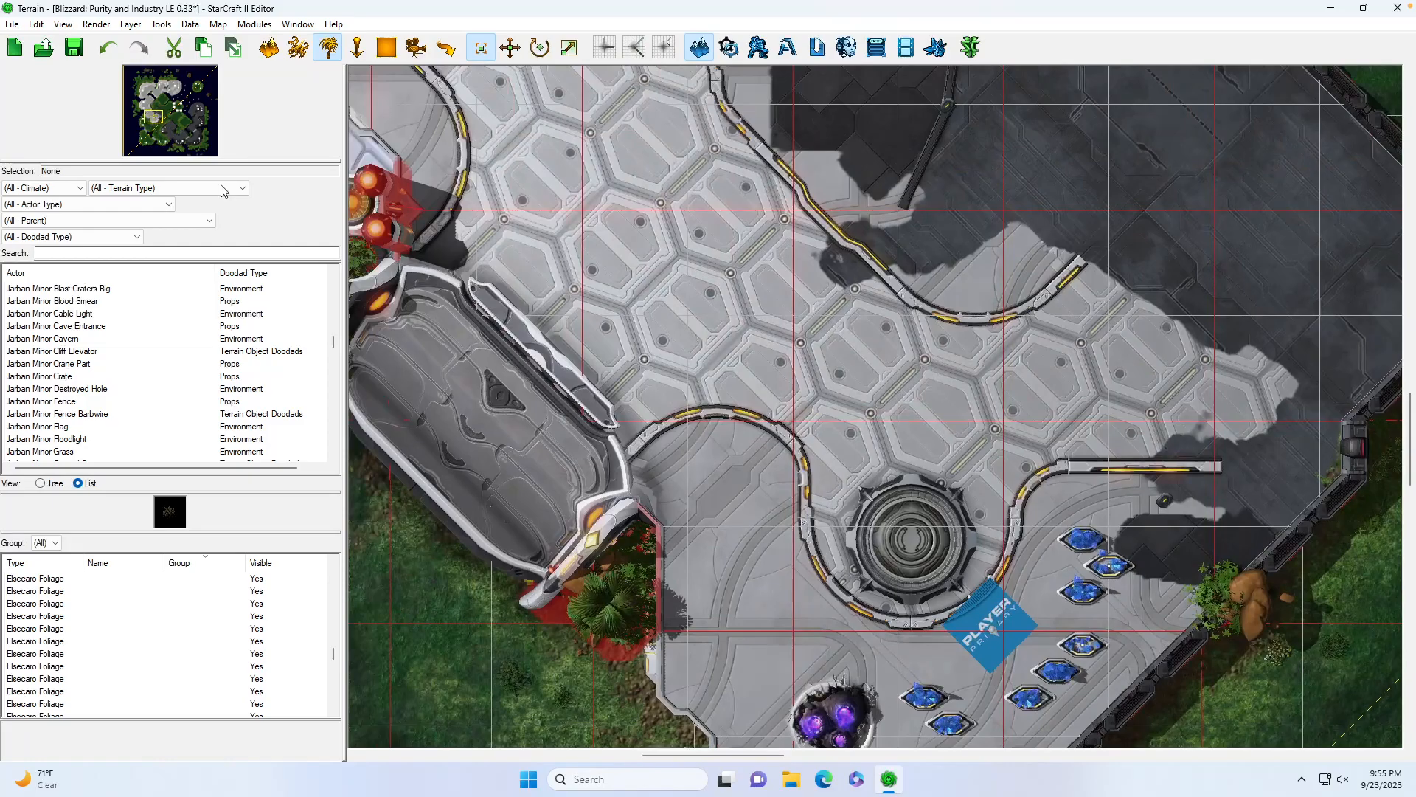
pyautogui.click(1000, 633)
pyautogui.press('Delete')
# Delete the PLAYER PRIMARY marker doodads beside the landing pads of the northwestern and northern white platform bases
pyautogui.moveTo(157, 115); pyautogui.dragTo(148, 89)
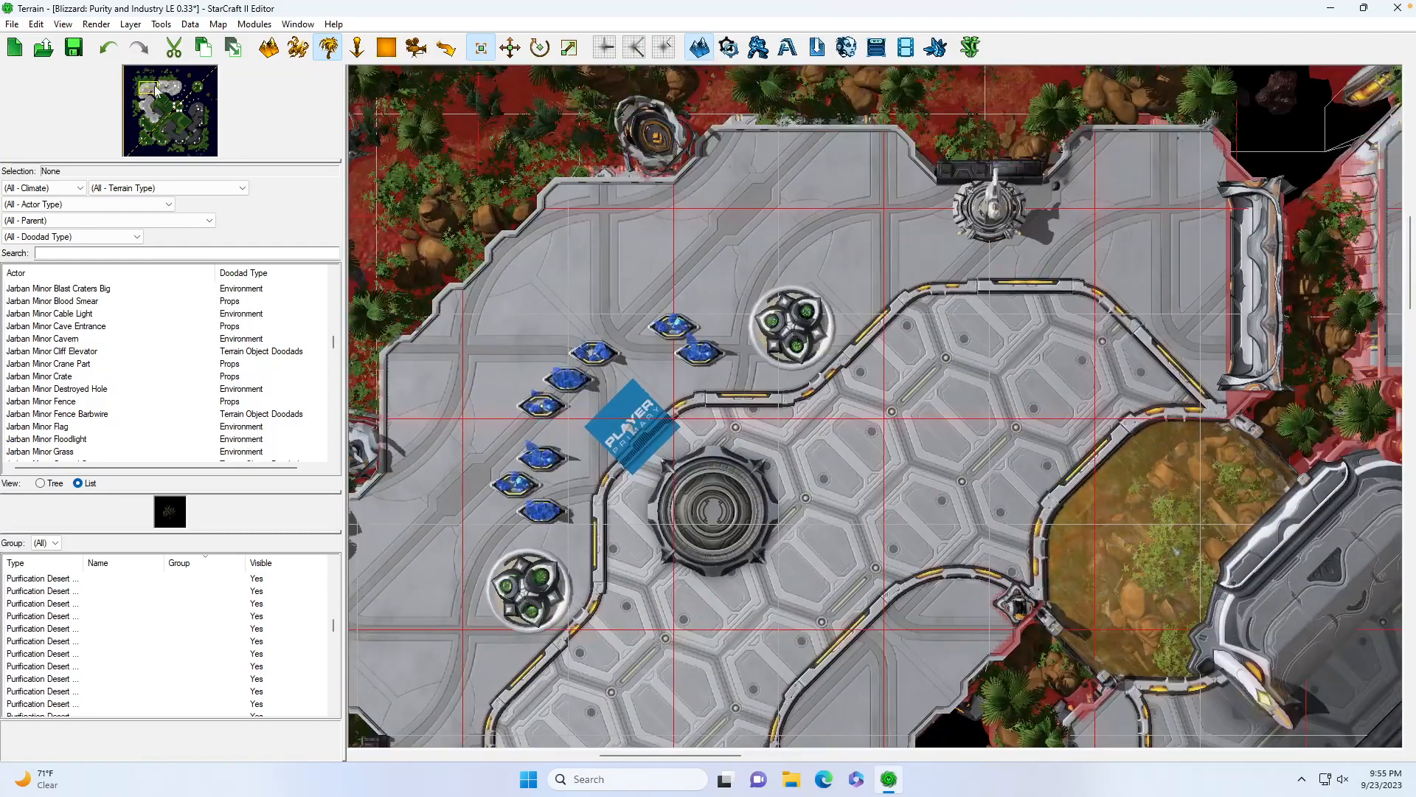
pyautogui.click(631, 413)
pyautogui.press('Delete')
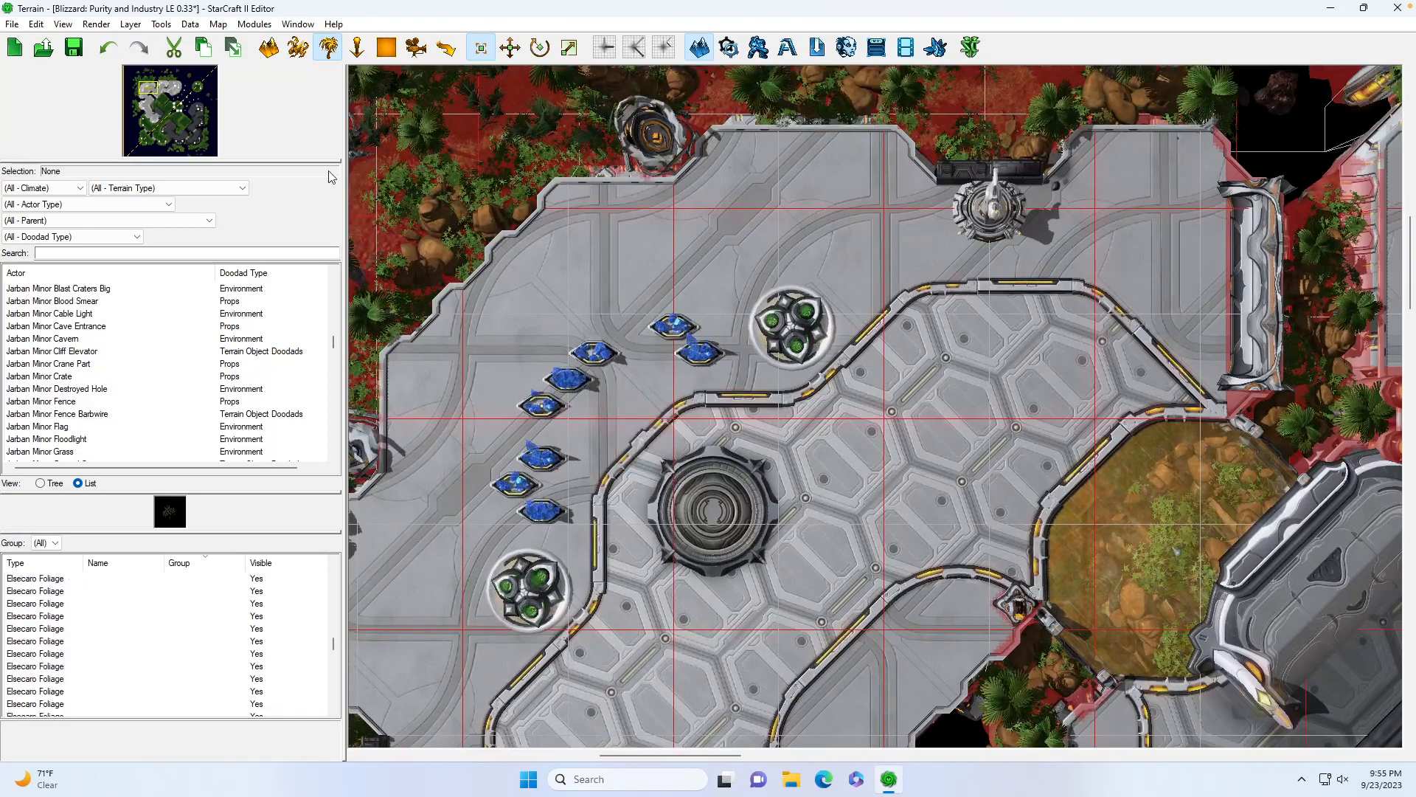
pyautogui.click(179, 89)
pyautogui.moveTo(776, 411); pyautogui.dragTo(798, 446)
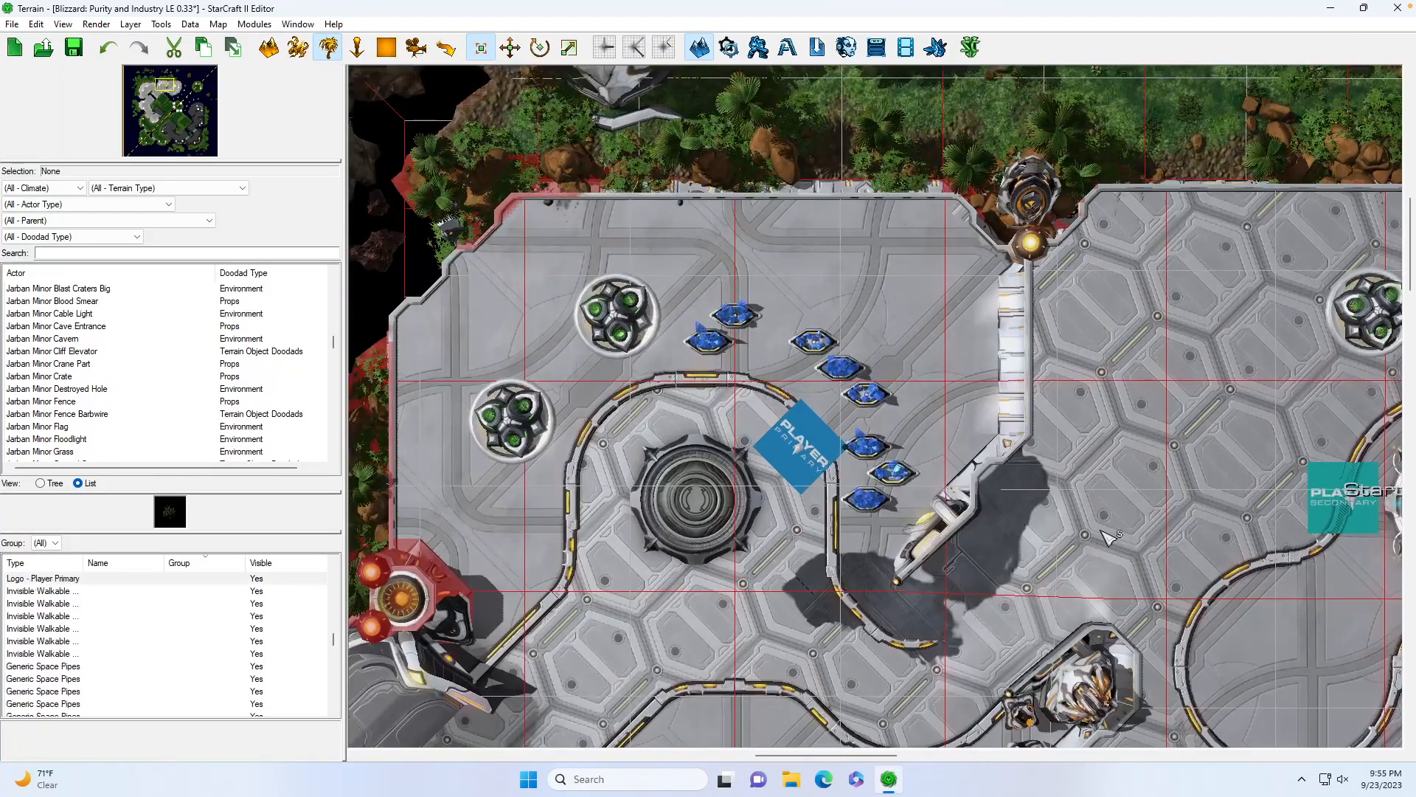
pyautogui.press('Delete')
# Delete the Inhibitor Zone Generator (Flying Large) units floating in the void between the white platform and the green plateau
pyautogui.moveTo(168, 86); pyautogui.dragTo(181, 97)
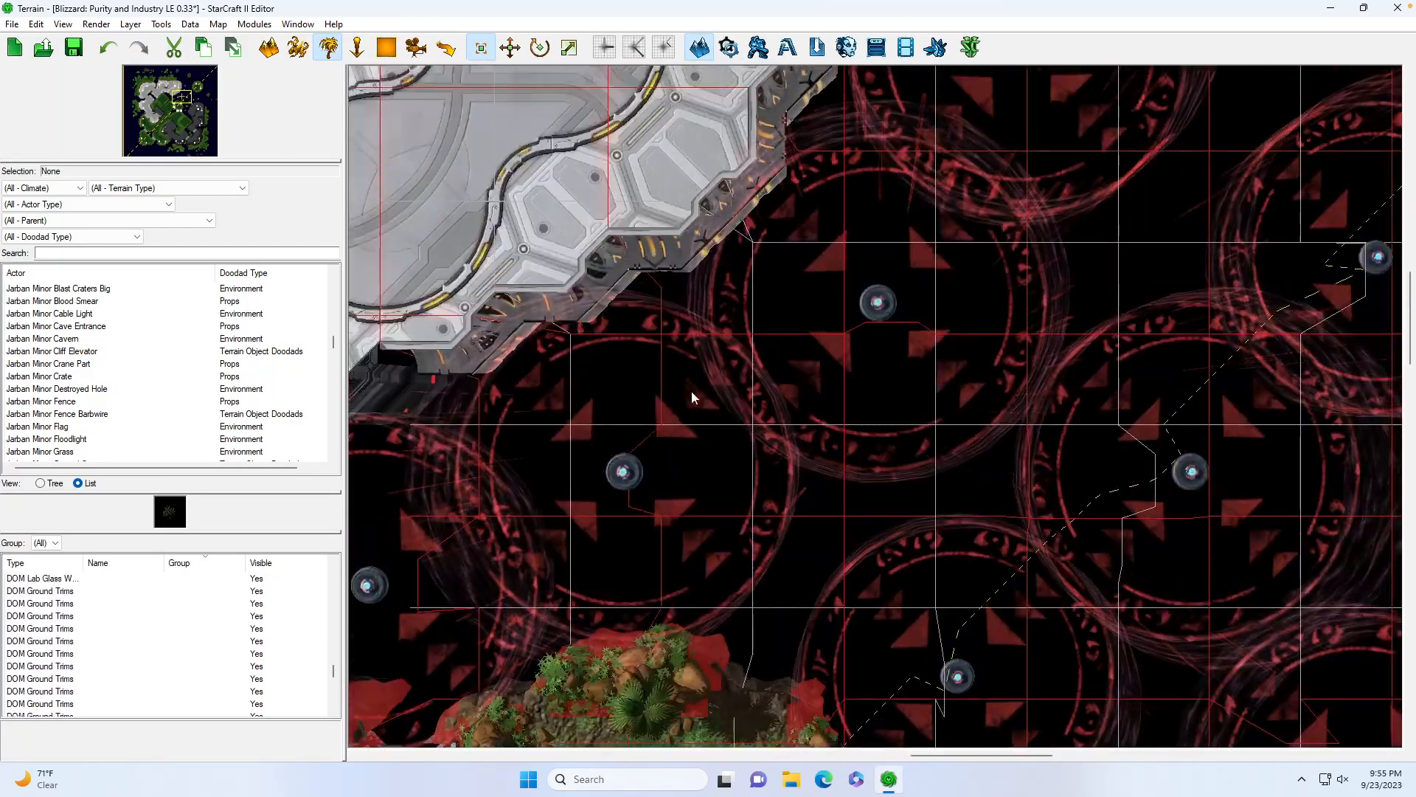
pyautogui.scroll(-3, 683, 392)
pyautogui.click(299, 47)
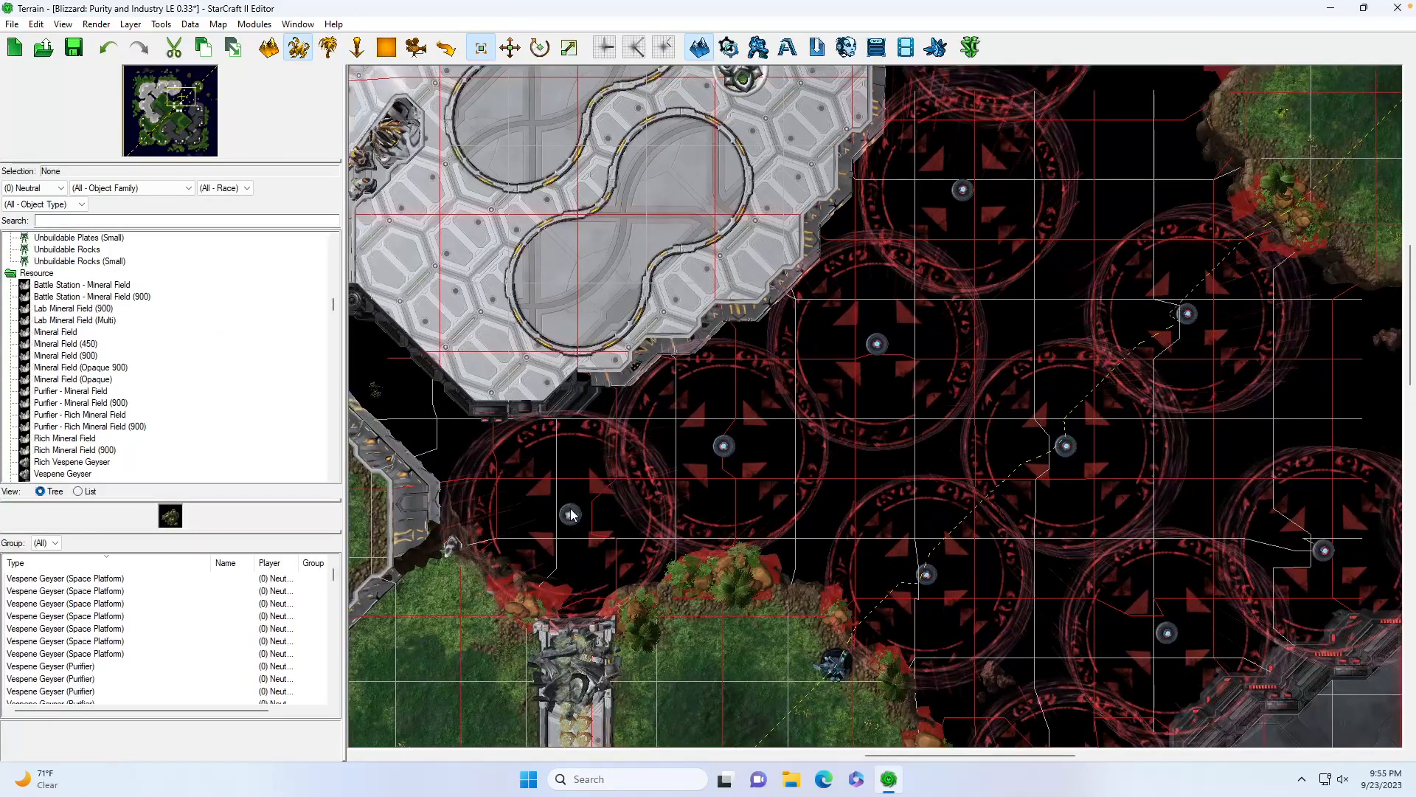
pyautogui.click(572, 514)
pyautogui.press('Delete')
pyautogui.click(723, 446)
pyautogui.press('Delete')
pyautogui.press('Delete')
pyautogui.click(1066, 449)
pyautogui.press('Delete')
pyautogui.click(928, 577)
pyautogui.press('Delete')
pyautogui.click(1181, 633)
pyautogui.press('Delete')
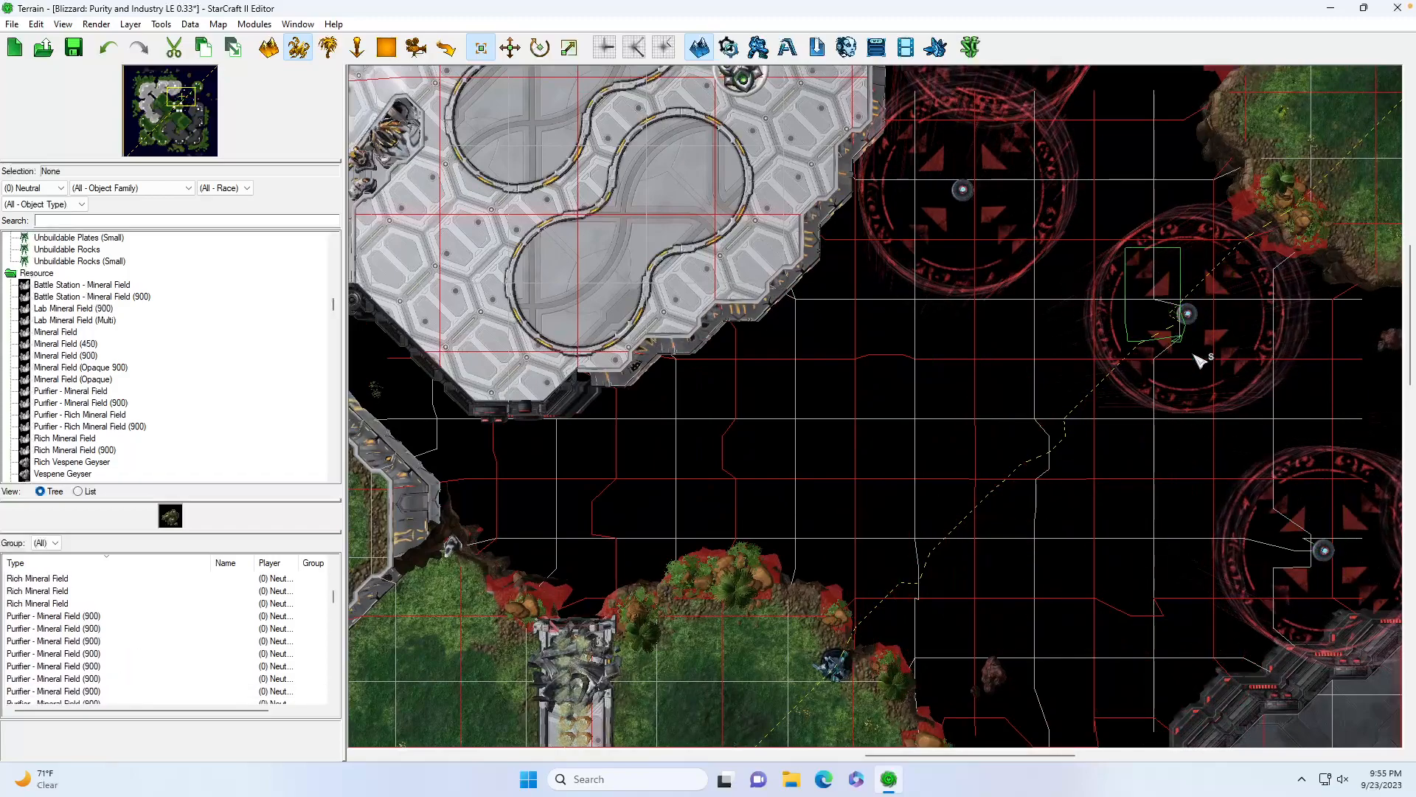
# Delete the outer Inhibitor Zone Generators near the northeastern grass ledge, the dark platform's corner and the white platform's eastern edge
pyautogui.click(1192, 347)
pyautogui.press('Delete')
pyautogui.click(1338, 596)
pyautogui.press('Delete')
pyautogui.click(983, 149)
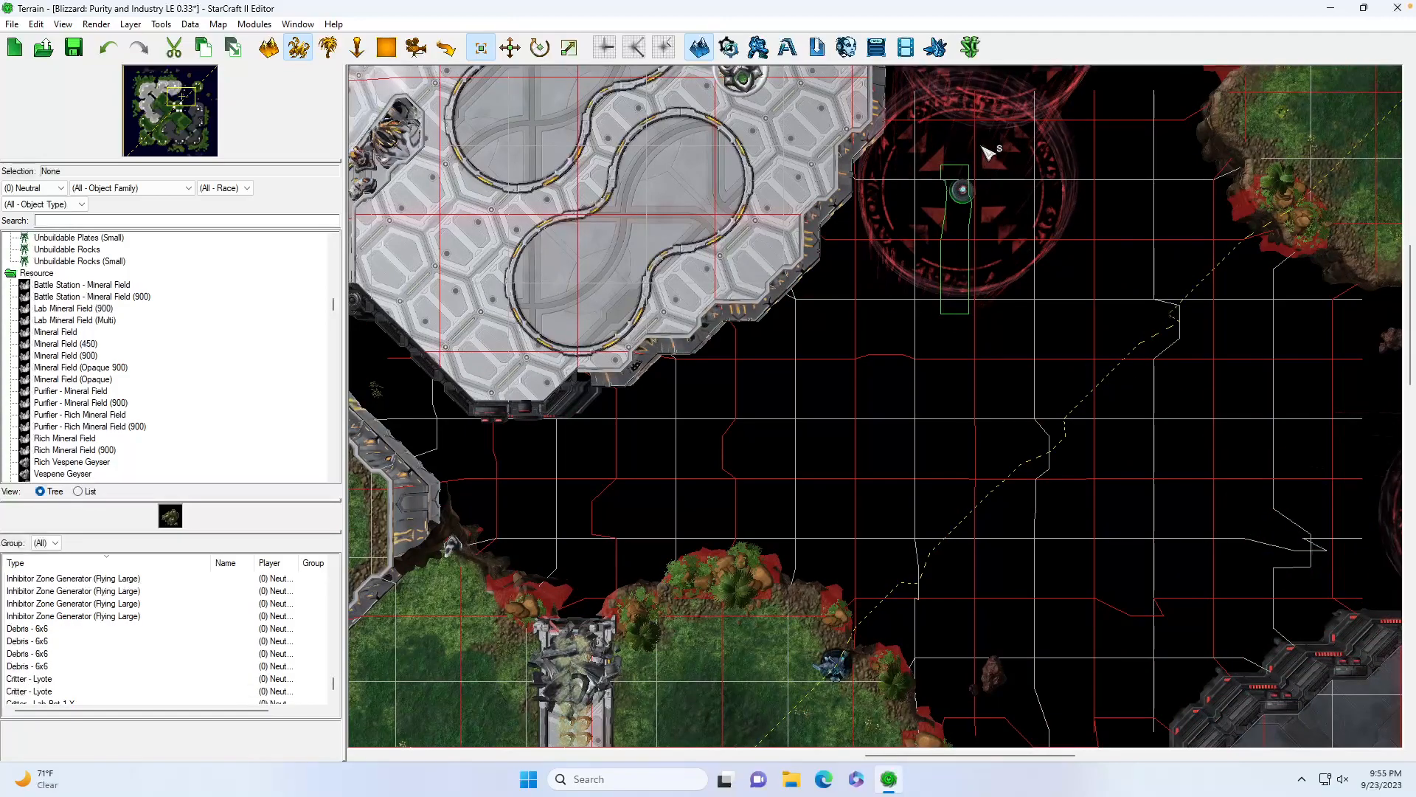
pyautogui.press('Delete')
# Delete the Inhibitor Zone Generator over the curved pipes west of the eastern dark platform
pyautogui.click(193, 88)
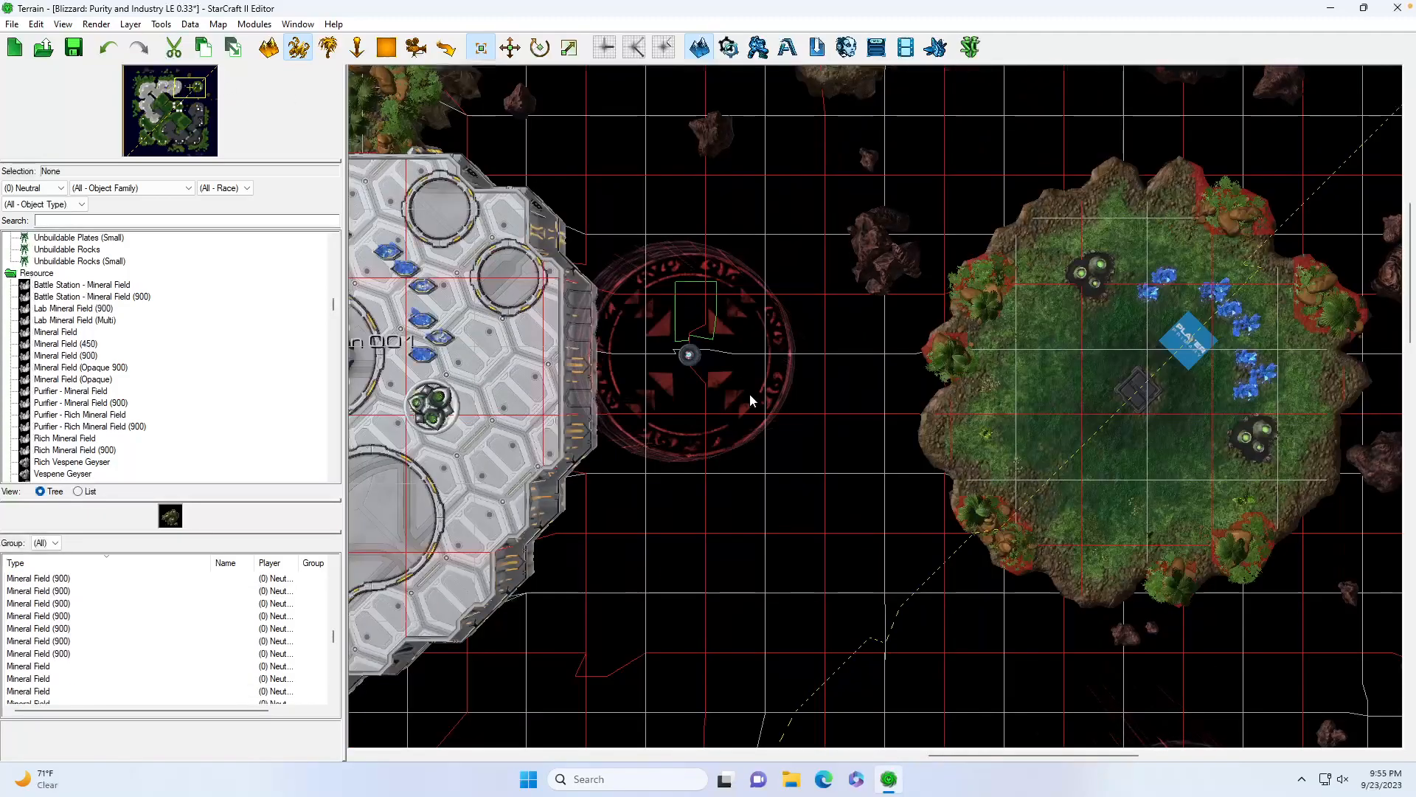
pyautogui.moveTo(192, 105); pyautogui.dragTo(197, 101)
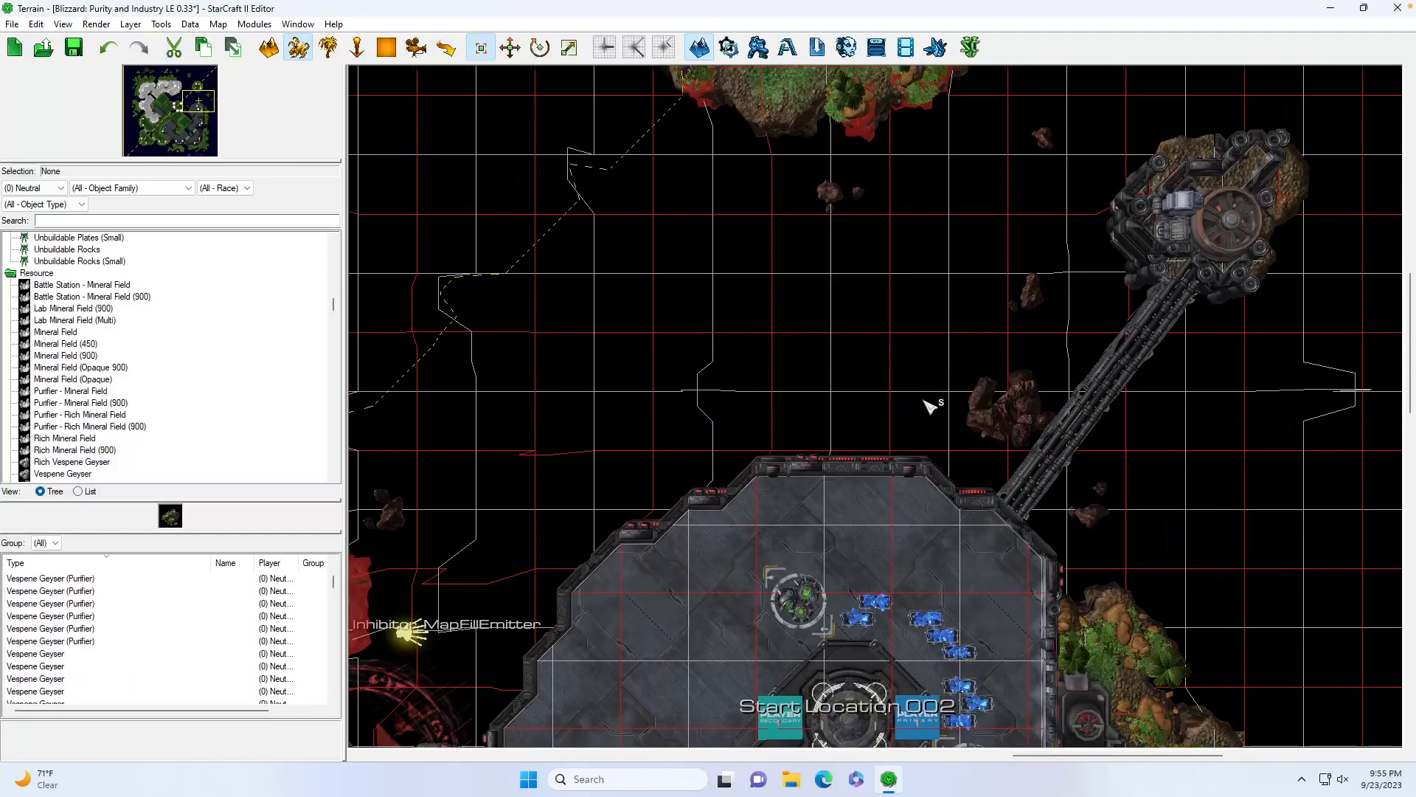
pyautogui.click(179, 109)
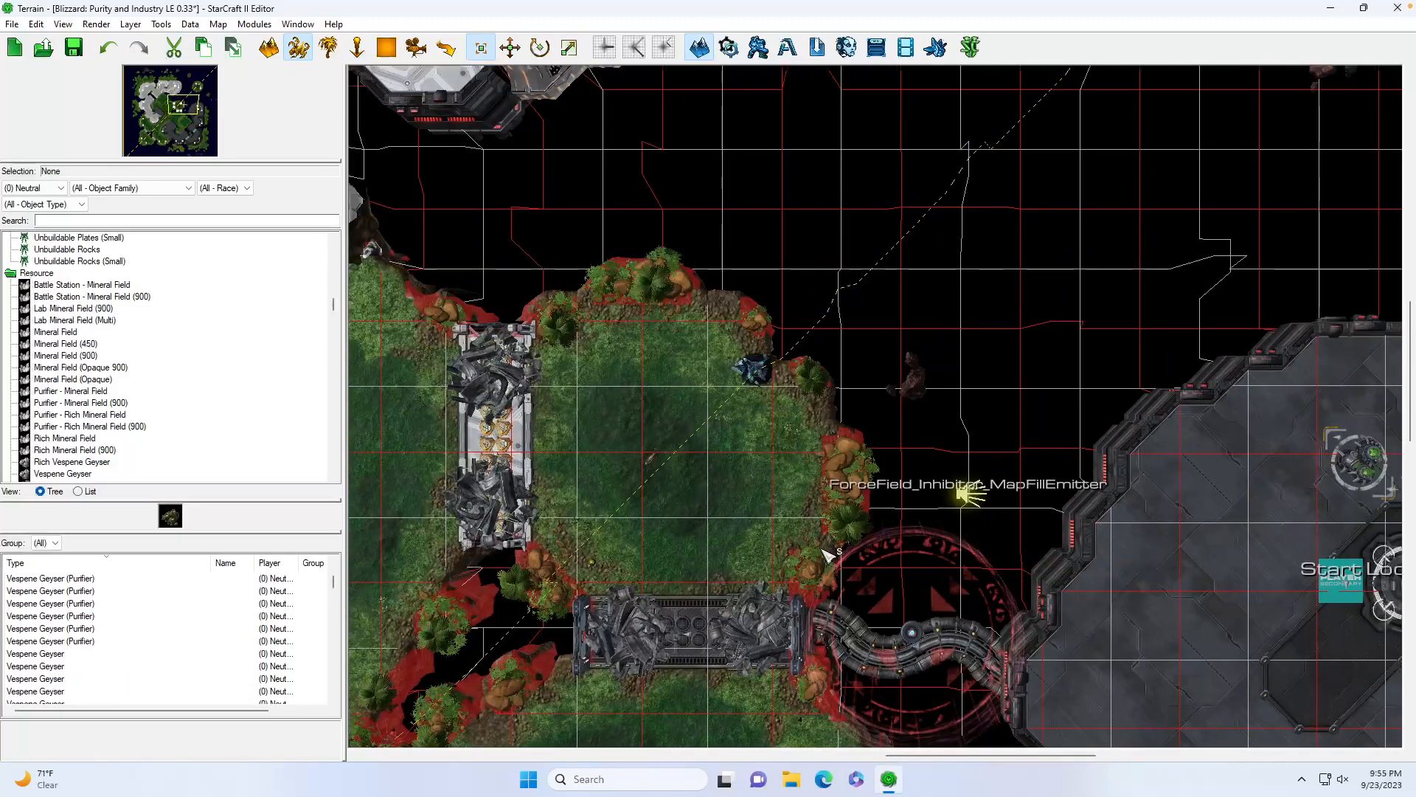
pyautogui.click(927, 563)
pyautogui.press('Delete')
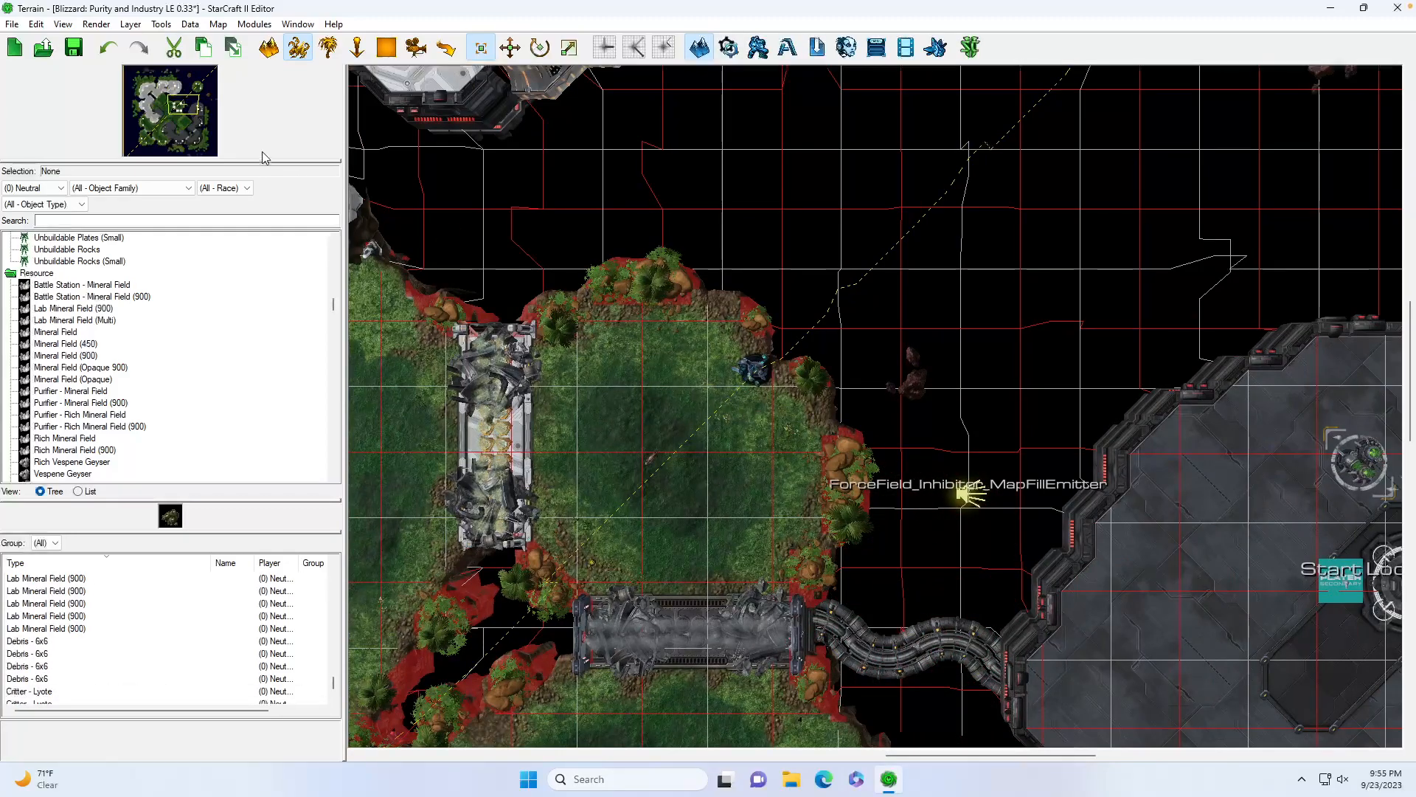
# Delete the Debris - 6x6 units blocking the bridges around the northeastern green plateau
pyautogui.click(183, 104)
pyautogui.scroll(2, 664, 441)
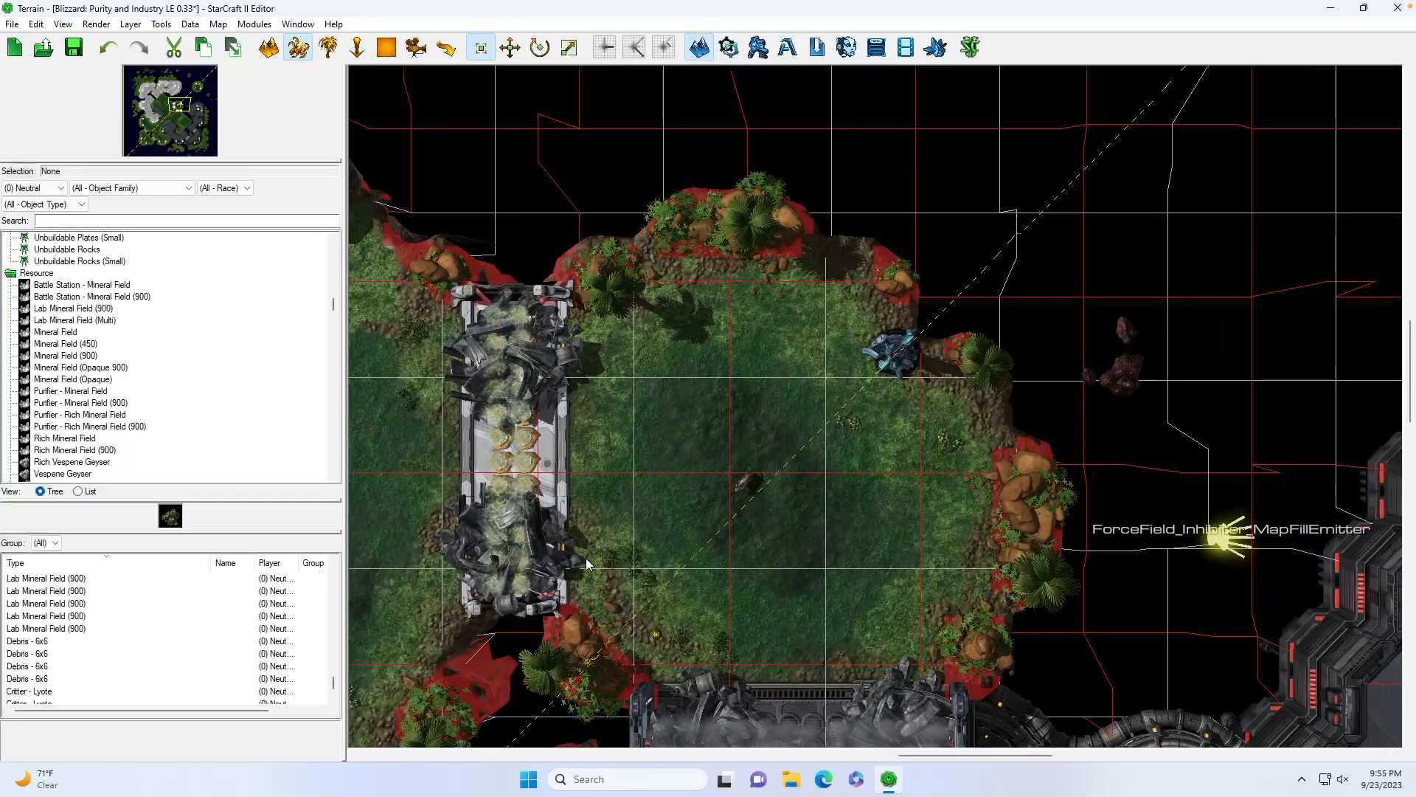
pyautogui.moveTo(546, 557); pyautogui.dragTo(749, 549)
pyautogui.press('Delete')
pyautogui.moveTo(546, 354); pyautogui.dragTo(774, 376)
pyautogui.press('Delete')
# Relocate the Xel'Naga Tower from the northeastern green plateau to the southwestern grass beside the round glowing doodad
pyautogui.moveTo(915, 345); pyautogui.dragTo(278, 796)
pyautogui.scroll(-1, 798, 458)
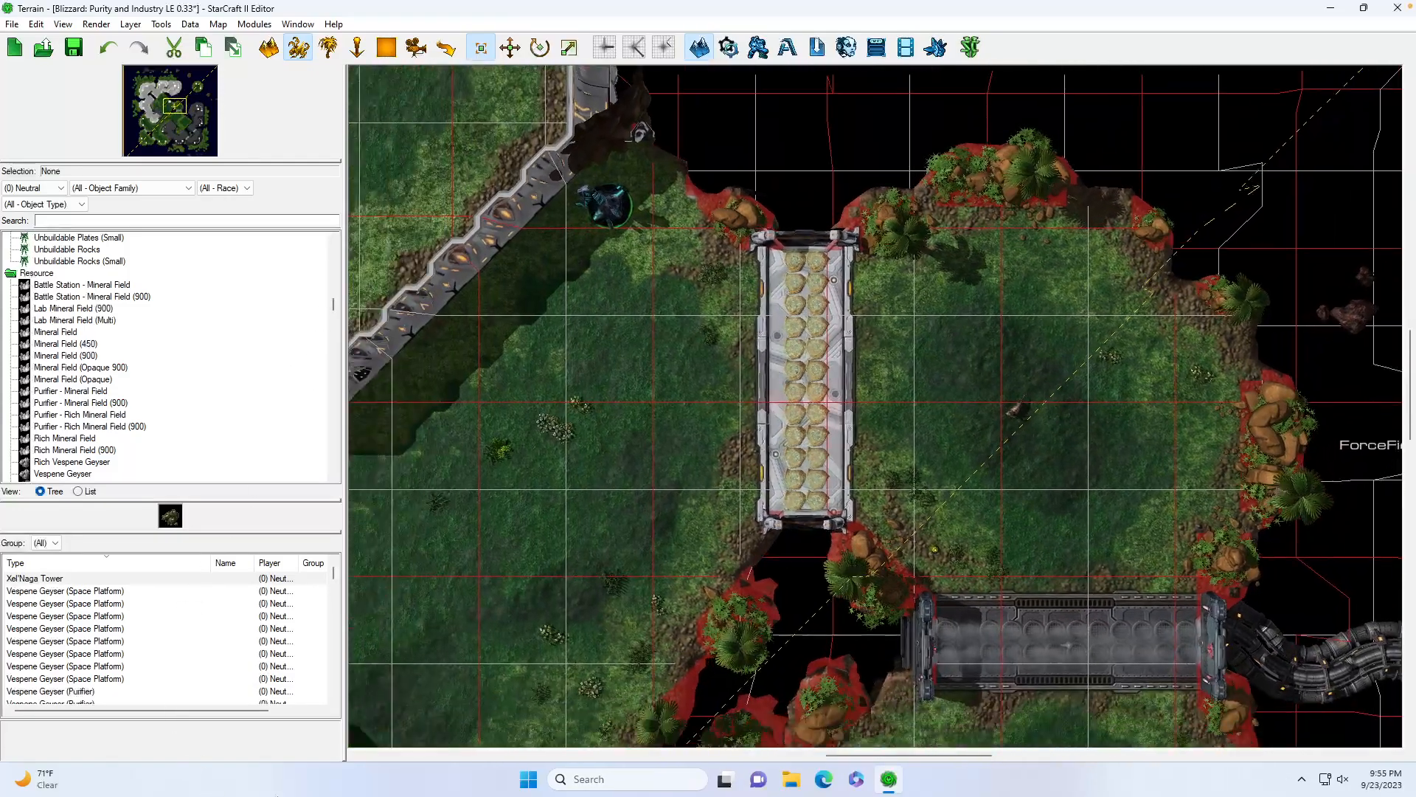
pyautogui.press('Left')
pyautogui.press('Down')
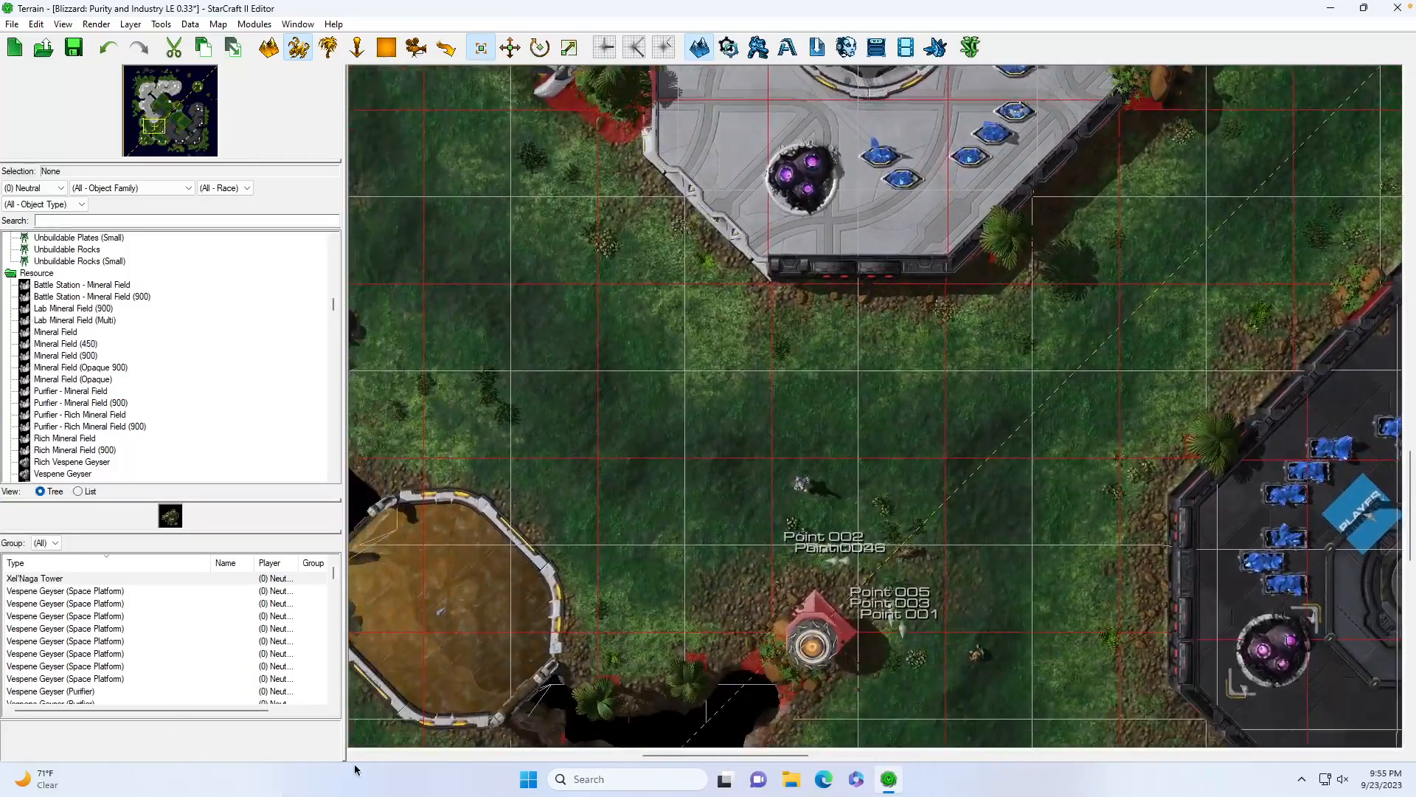
pyautogui.press('Right')
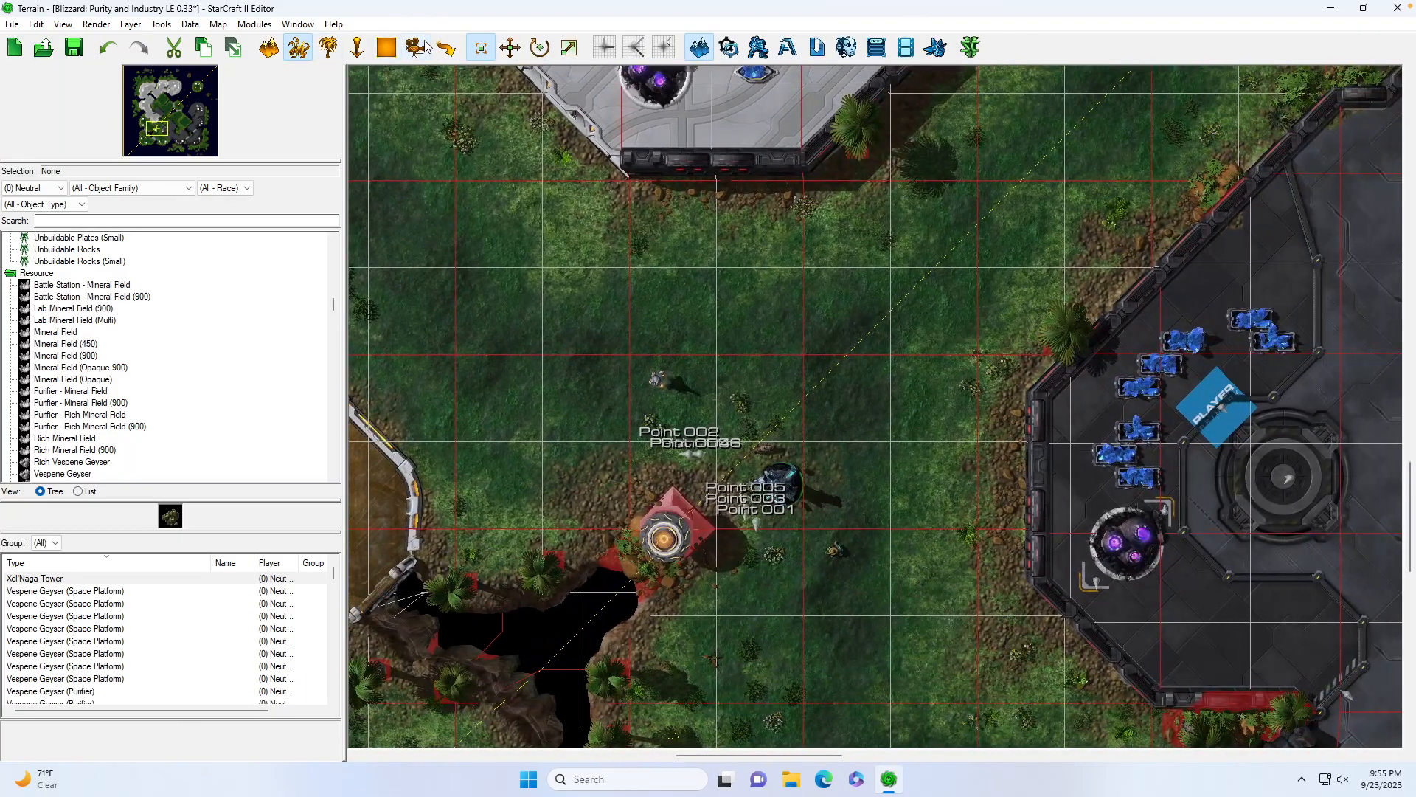
# Delete every entry in the map's point list, including Point 001 to Point 006, the ForceField_Inhibitor sound emitter and both start locations
pyautogui.click(357, 47)
pyautogui.moveTo(54, 395); pyautogui.dragTo(49, 219)
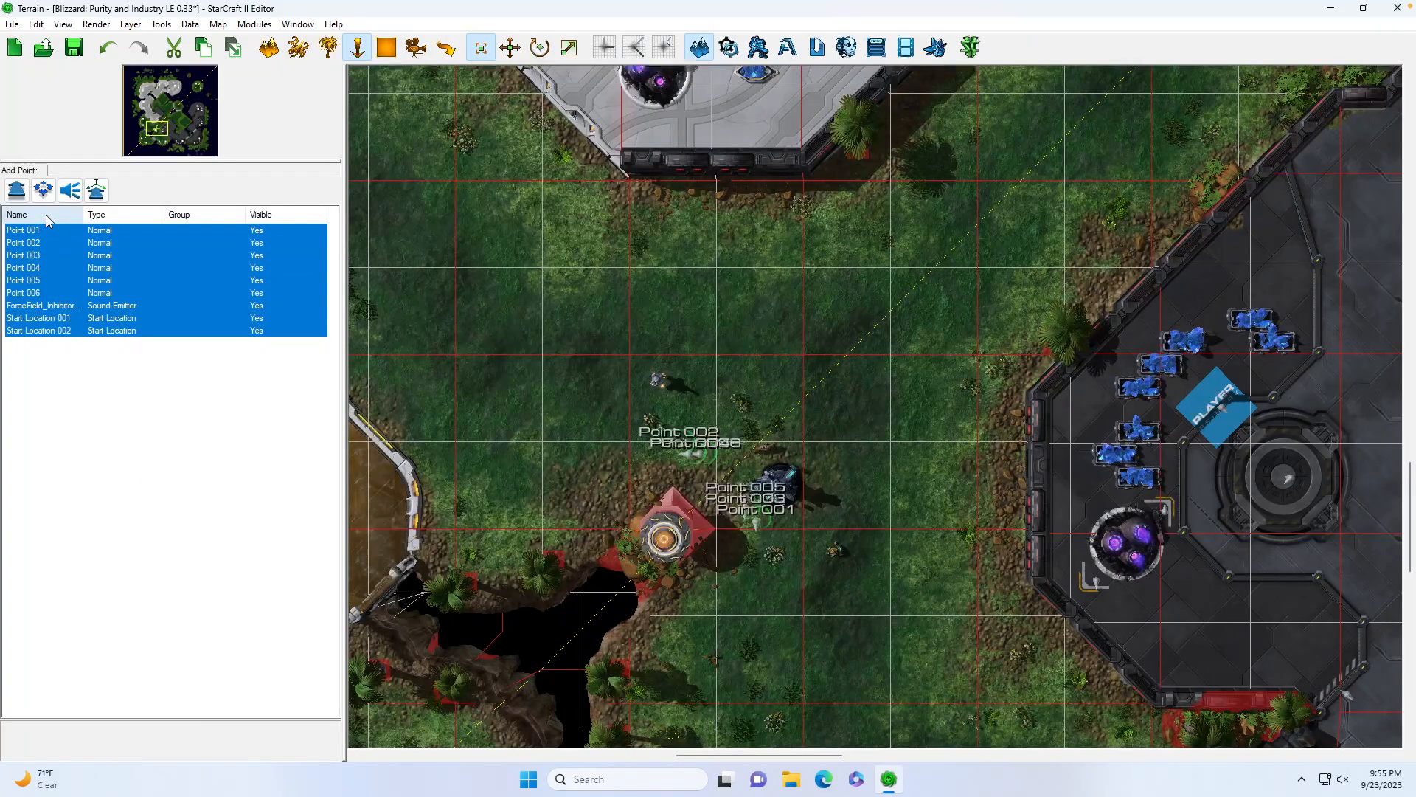
pyautogui.press('Delete')
pyautogui.click(503, 550)
# Delete the round glowing doodad at the chasm's edge and remove the painted No Pathing beneath it with a diamond brush
pyautogui.moveTo(178, 158); pyautogui.dragTo(156, 134)
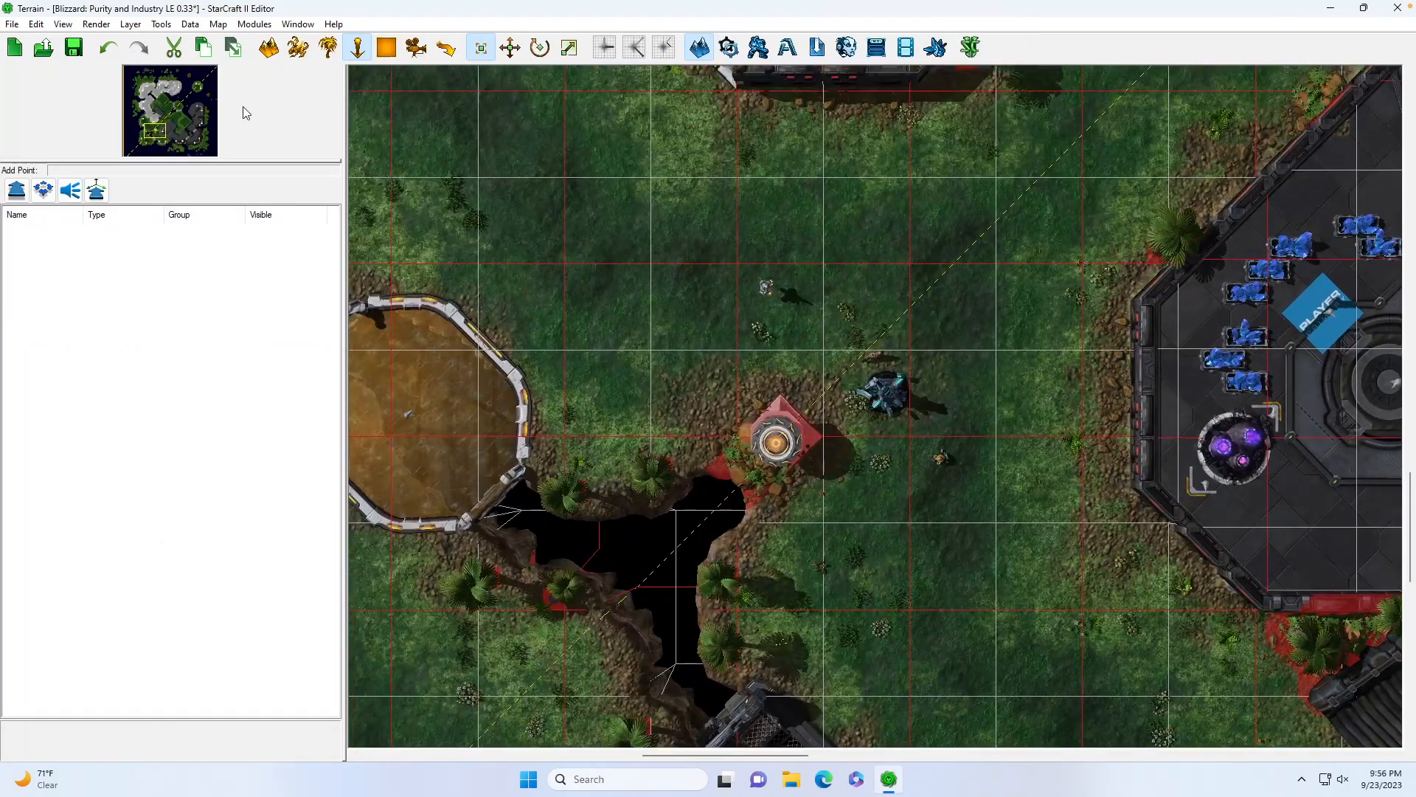
pyautogui.click(269, 47)
pyautogui.scroll(1, 458, 65)
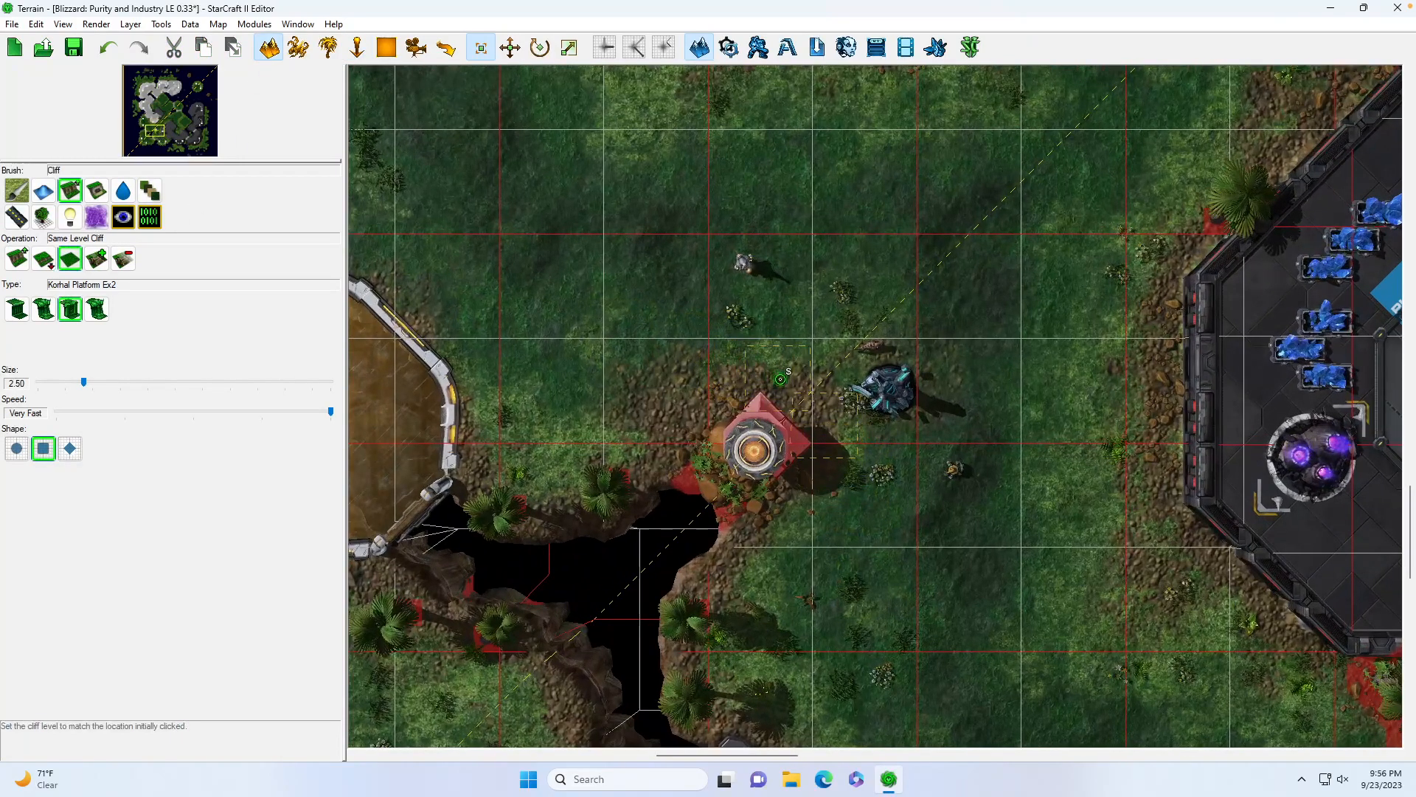
pyautogui.click(329, 48)
pyautogui.click(183, 615)
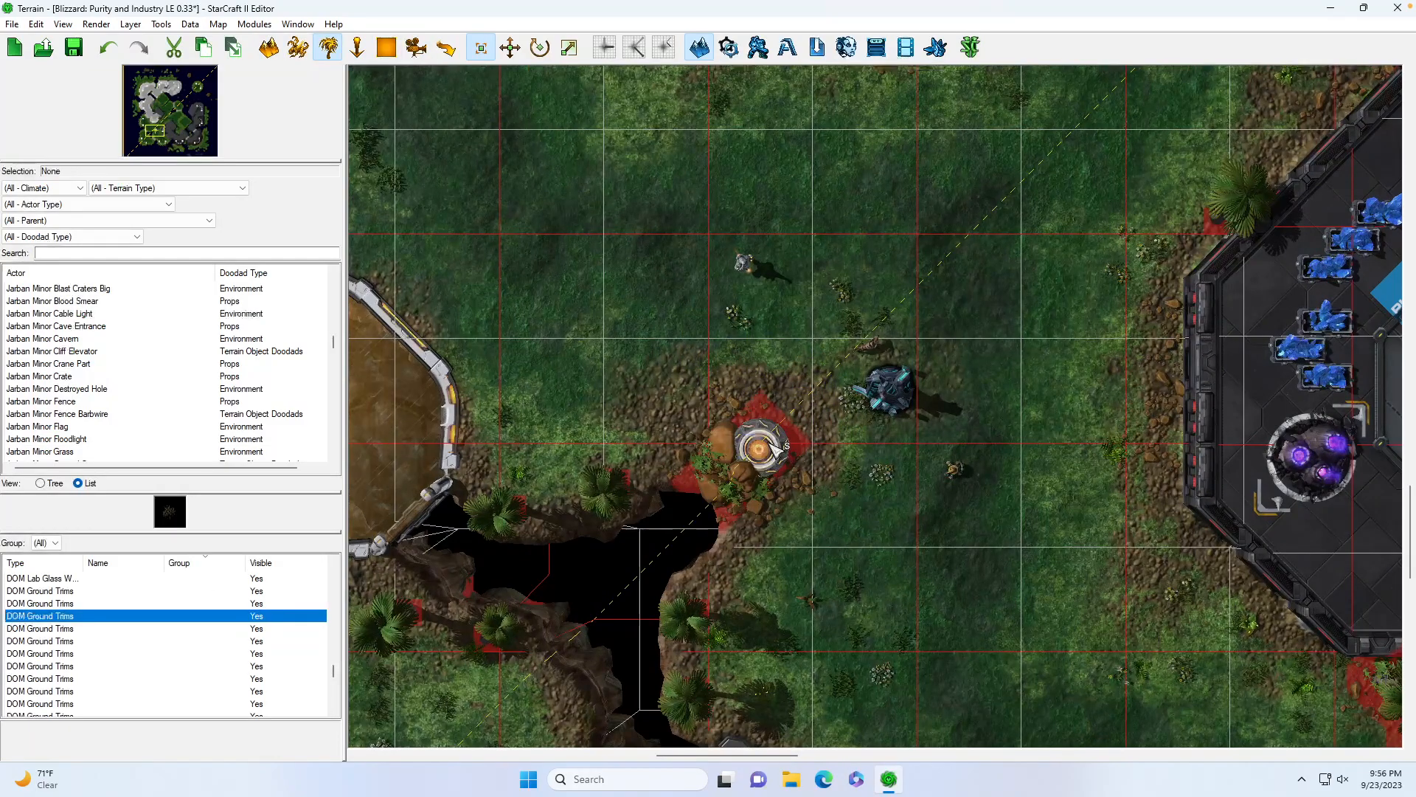
pyautogui.moveTo(768, 445); pyautogui.dragTo(819, 358)
pyautogui.press('Delete')
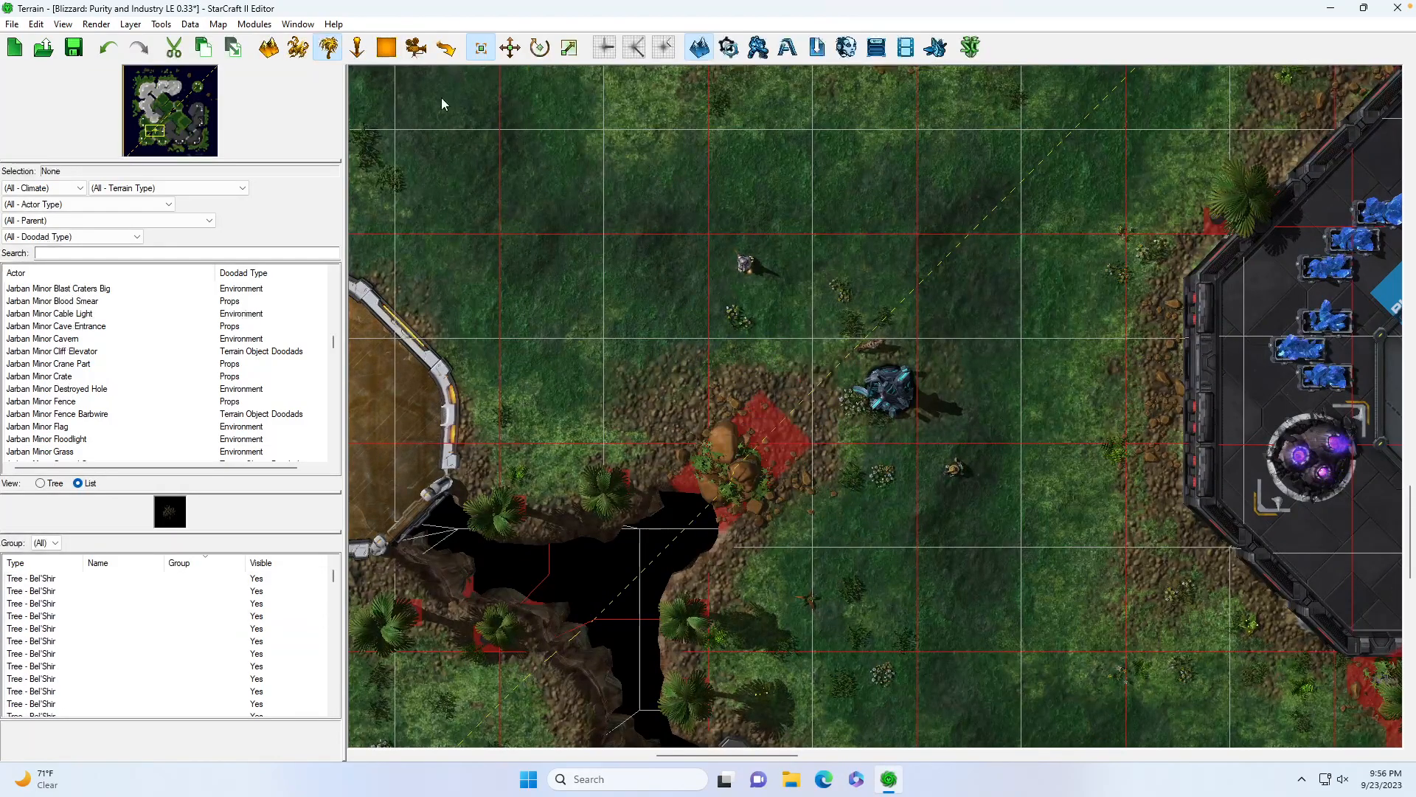
pyautogui.click(446, 48)
pyautogui.click(16, 190)
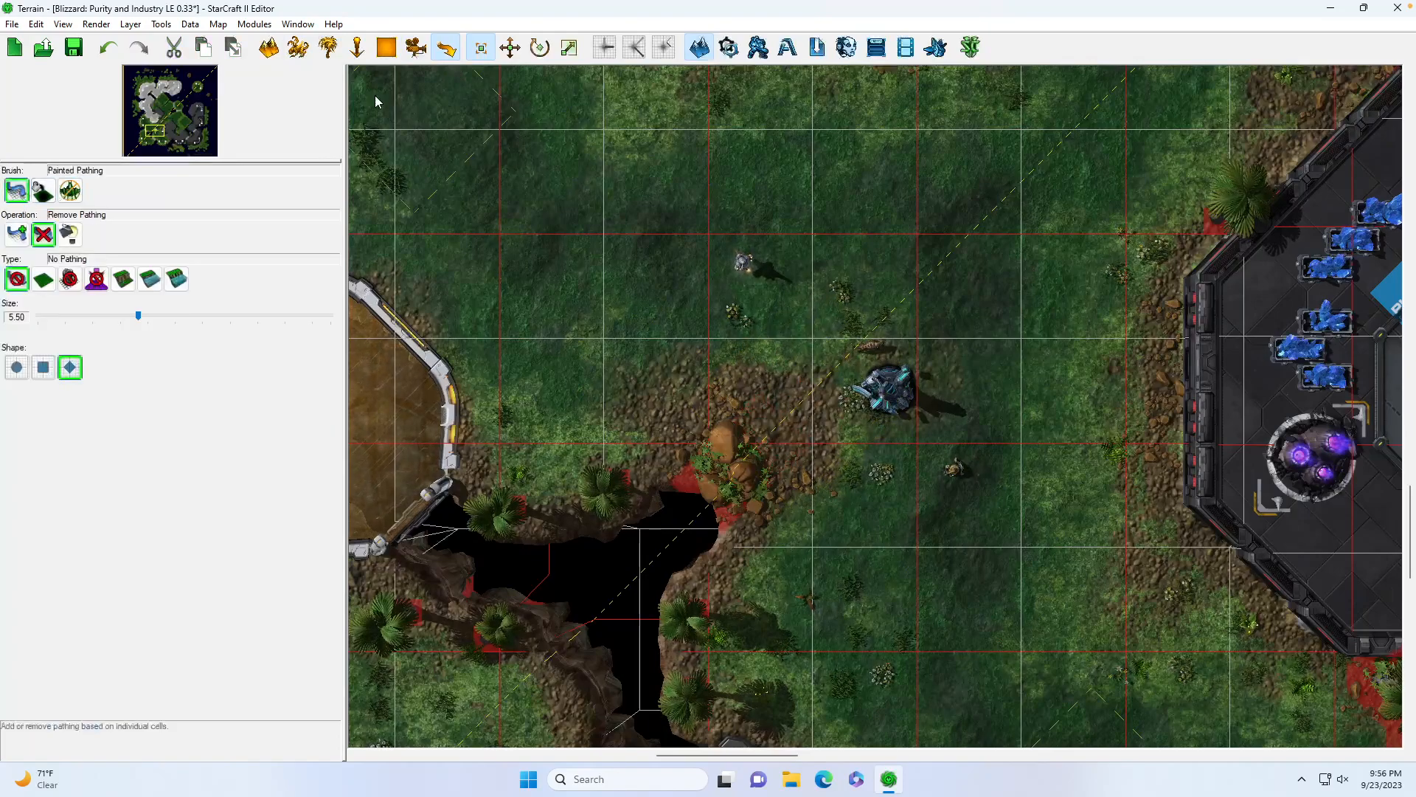
# Move the Xel'Naga Tower next to the orange rocks at the chasm's northeastern tip
pyautogui.click(294, 47)
pyautogui.click(141, 627)
pyautogui.moveTo(891, 393); pyautogui.dragTo(793, 418)
pyautogui.scroll(-5, 872, 507)
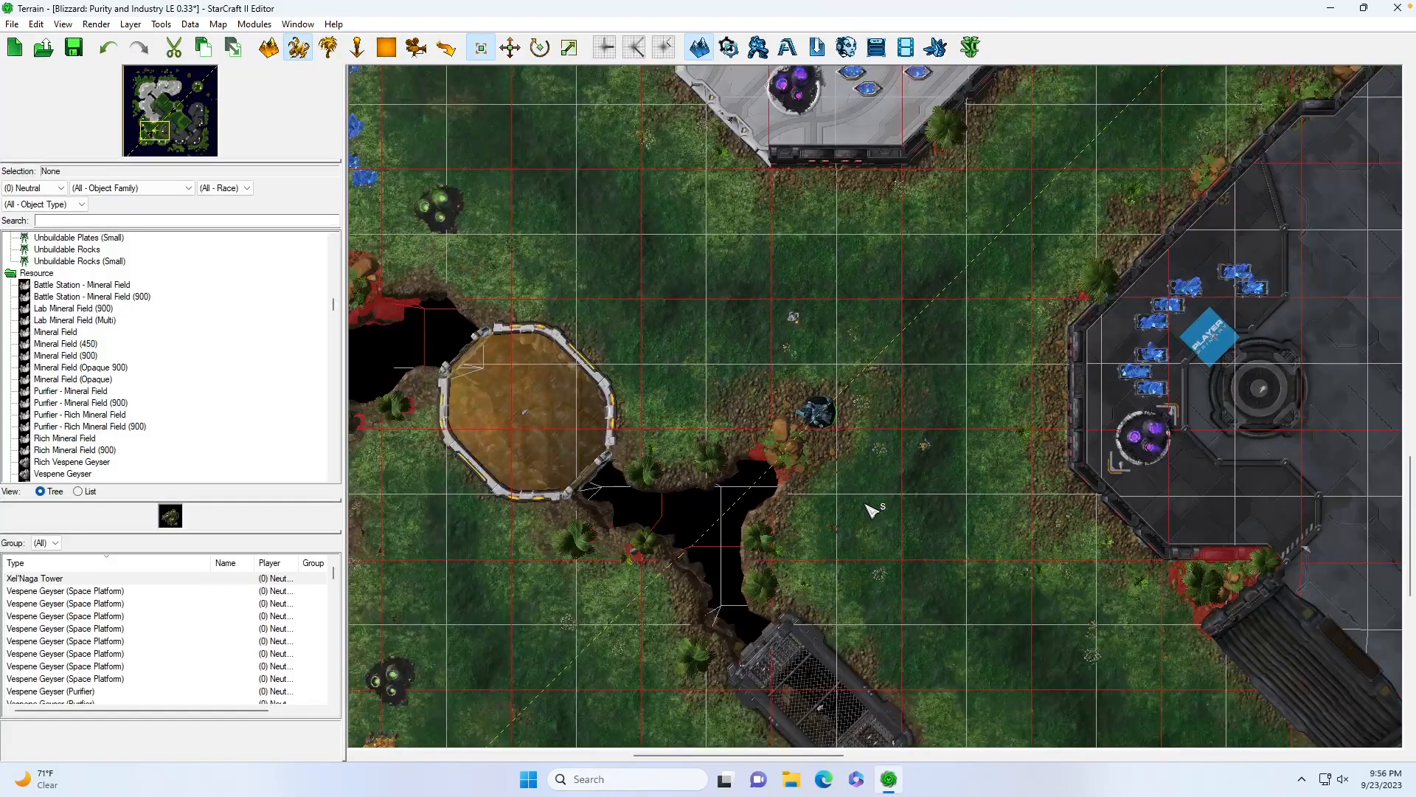
pyautogui.scroll(2, 868, 399)
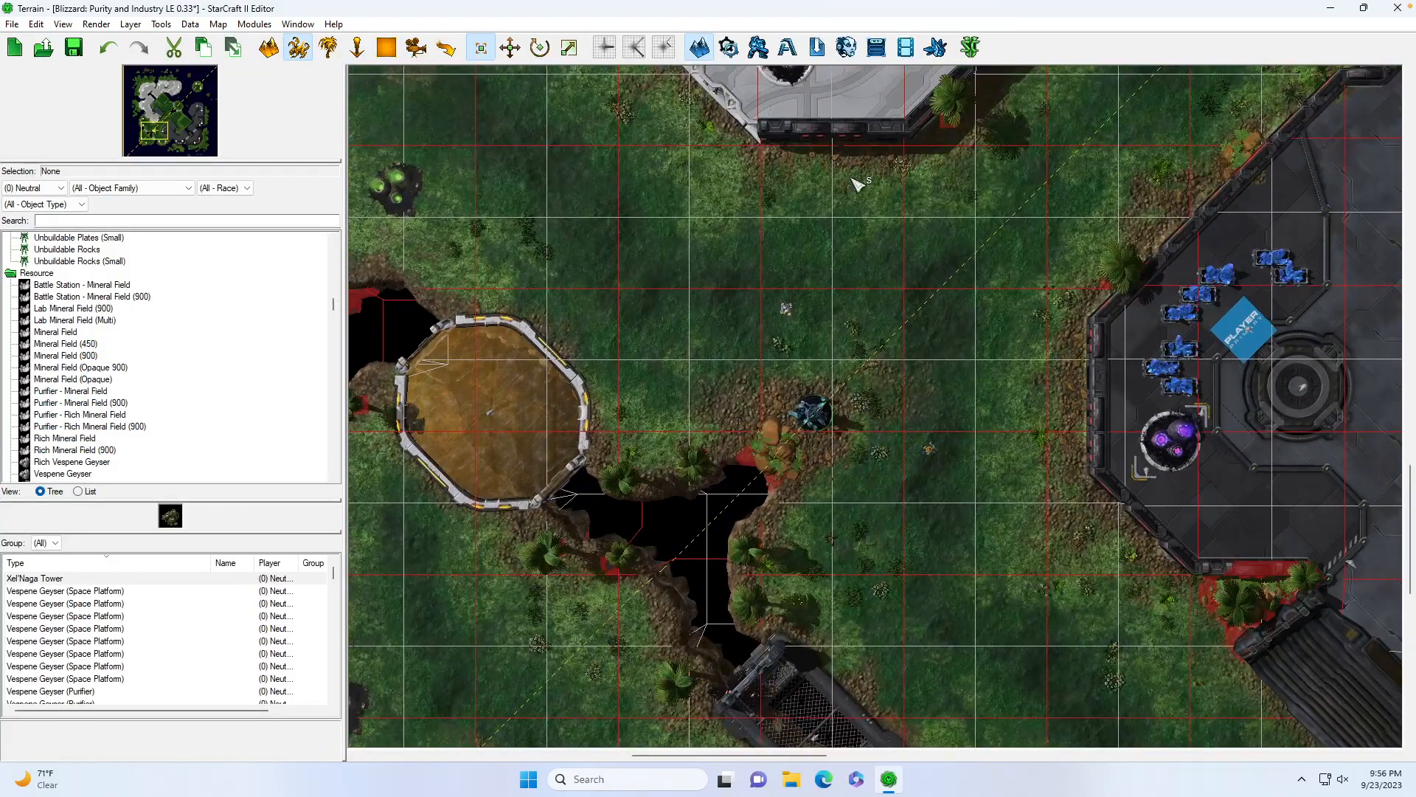
# Delete the PLAYER SECONDARY and PLAYER PRIMARY marker doodads beside the landing pad on the eastern dark main platform
pyautogui.moveTo(167, 130); pyautogui.dragTo(171, 130)
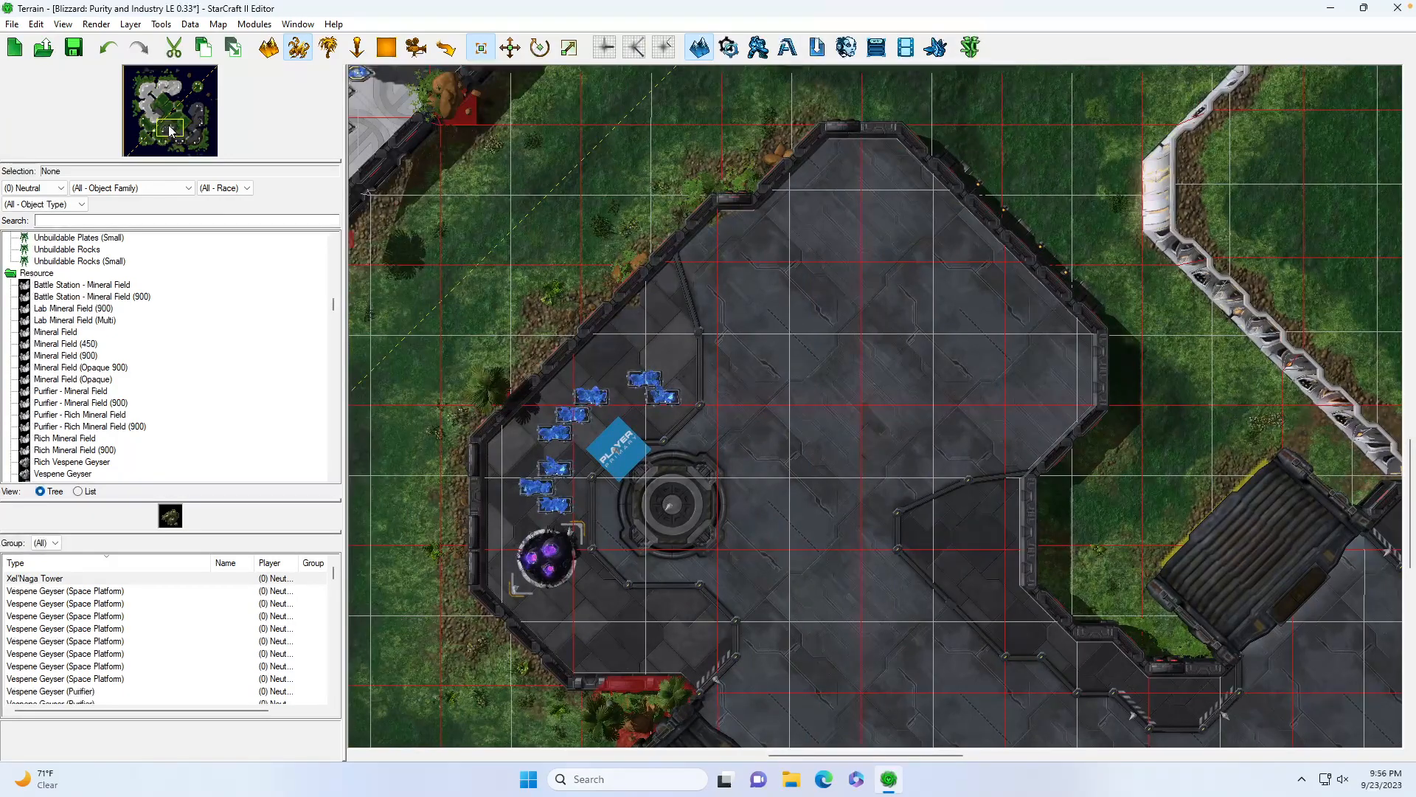
pyautogui.moveTo(170, 131); pyautogui.dragTo(197, 114)
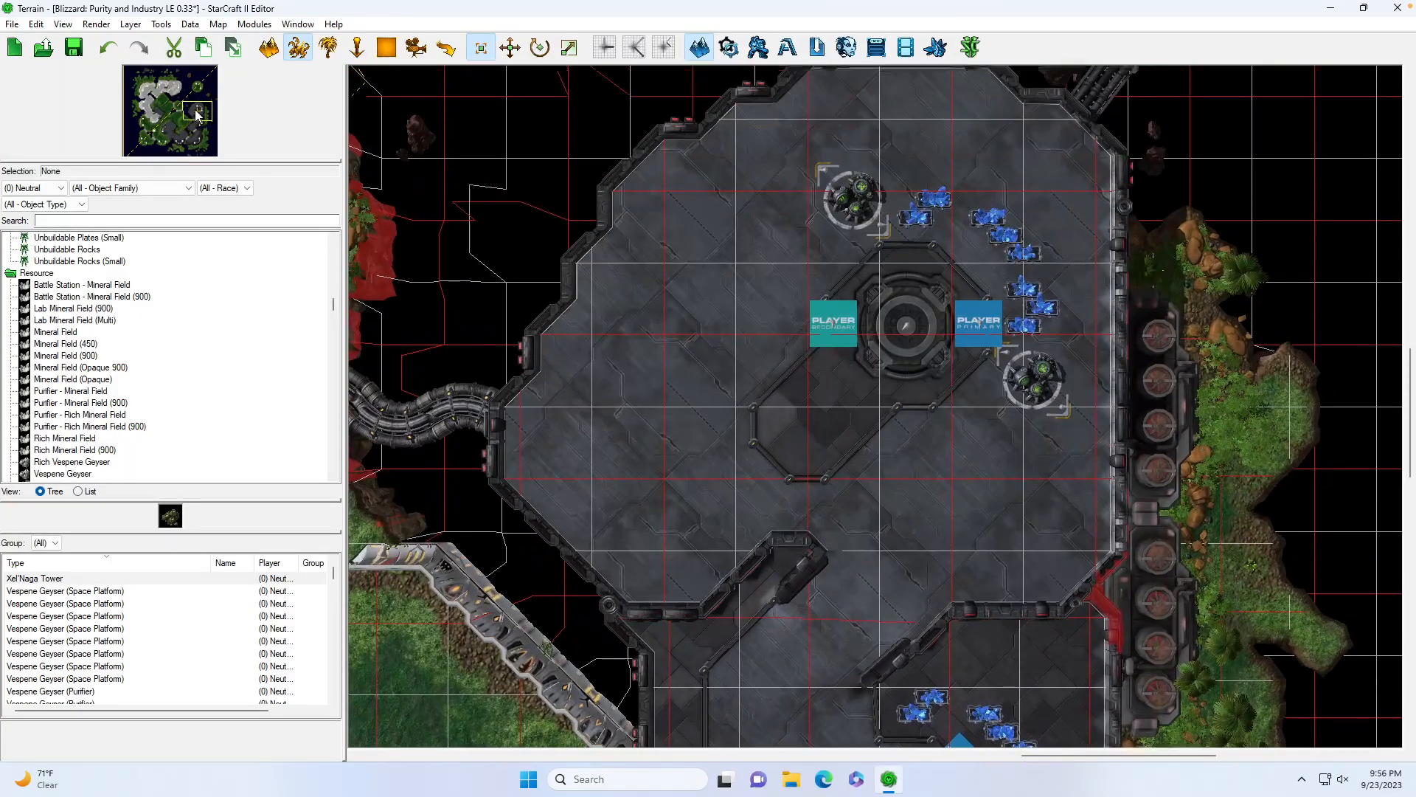
pyautogui.click(328, 47)
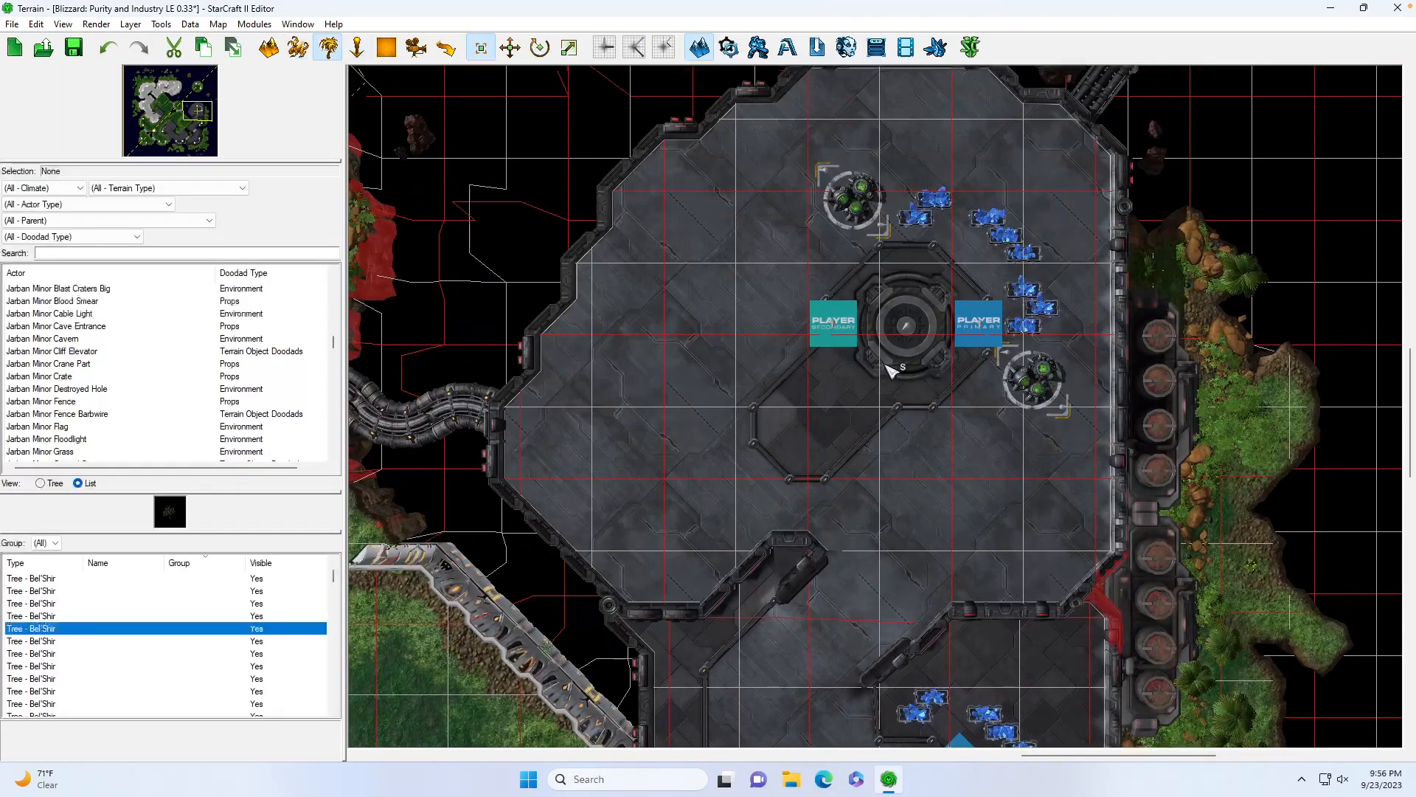
pyautogui.moveTo(824, 334); pyautogui.dragTo(837, 346)
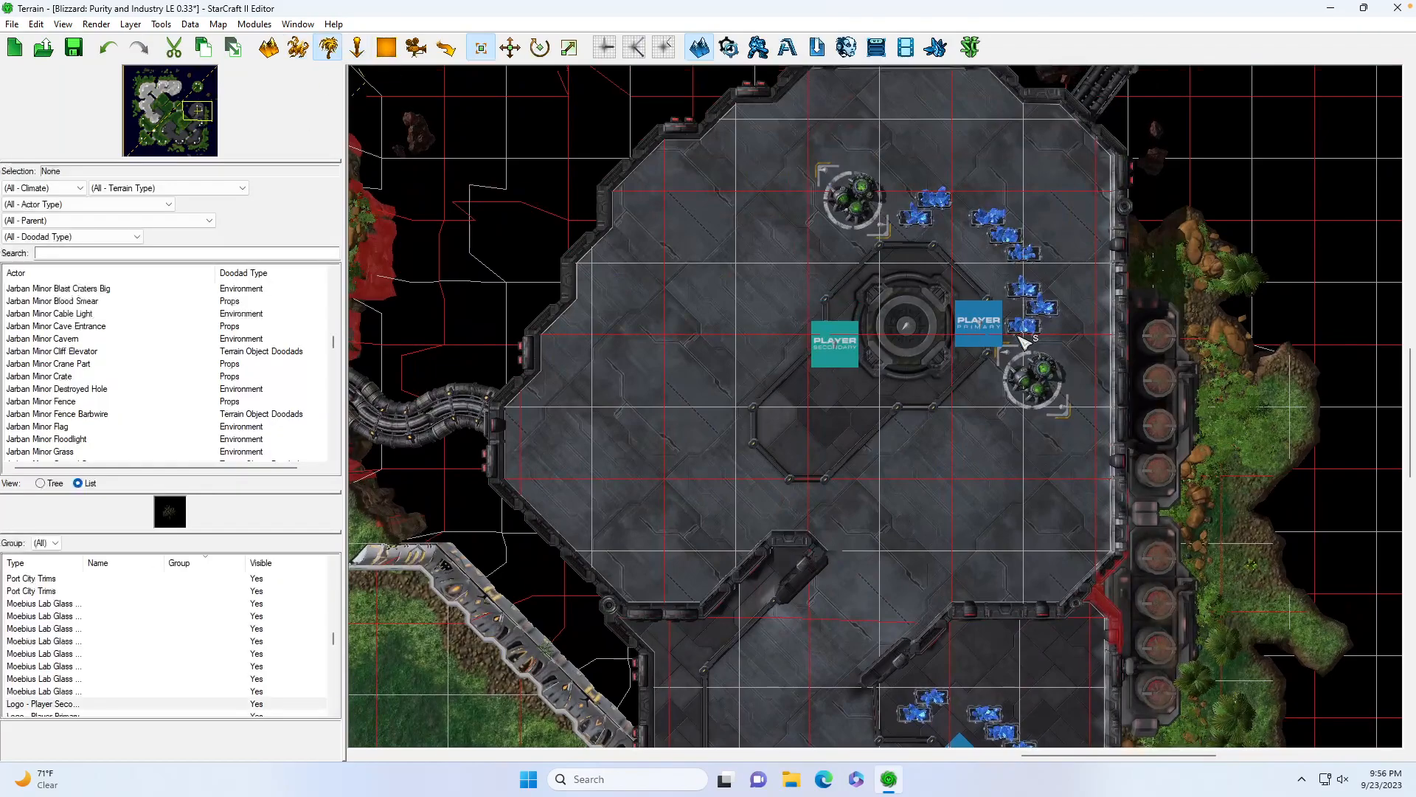
pyautogui.press('Delete')
pyautogui.moveTo(987, 320); pyautogui.dragTo(981, 446)
pyautogui.press('Delete')
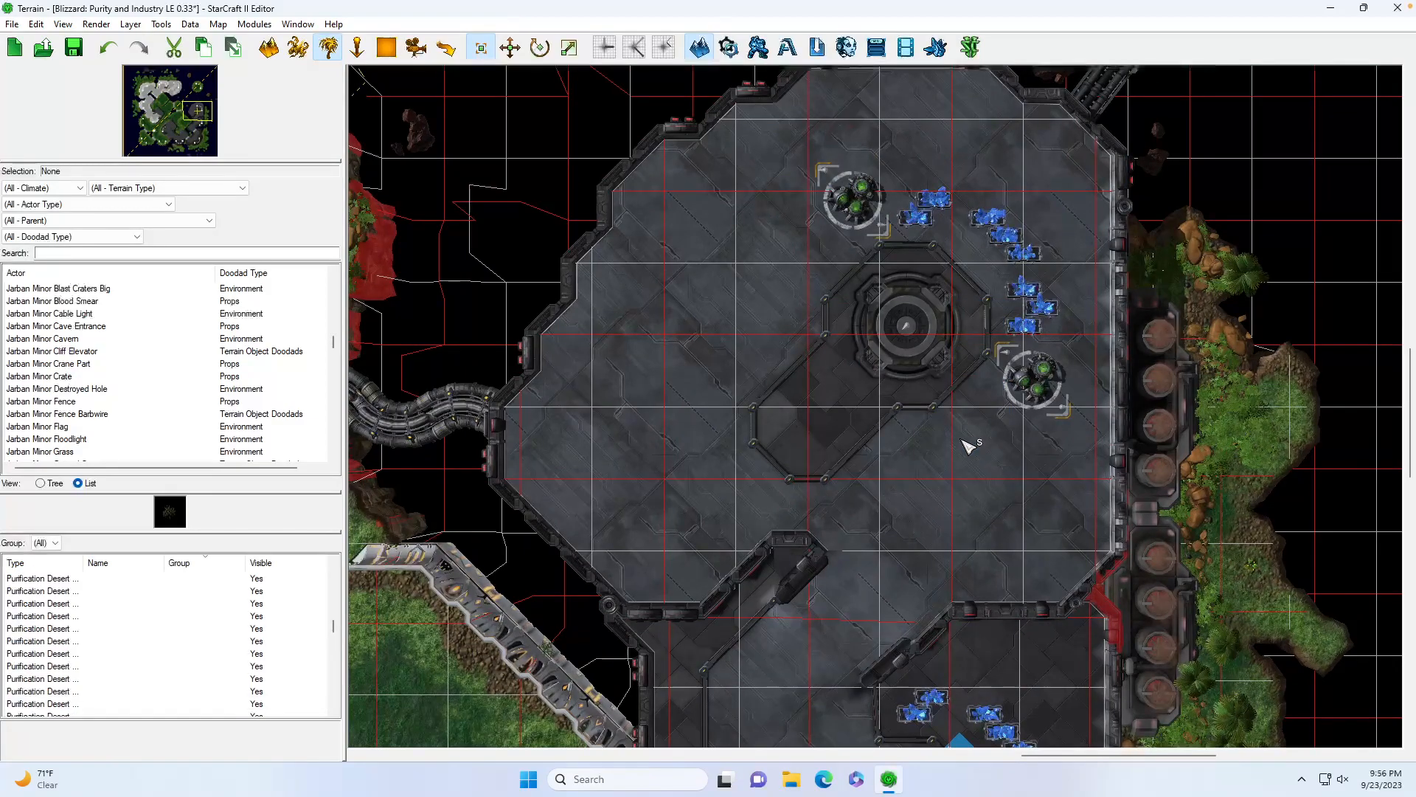
pyautogui.moveTo(197, 125)
pyautogui.mouseDown()
pyautogui.moveTo(184, 92)
pyautogui.moveTo(202, 113)
pyautogui.moveTo(161, 98)
pyautogui.moveTo(178, 136)
pyautogui.mouseUp()
pyautogui.click(297, 50)
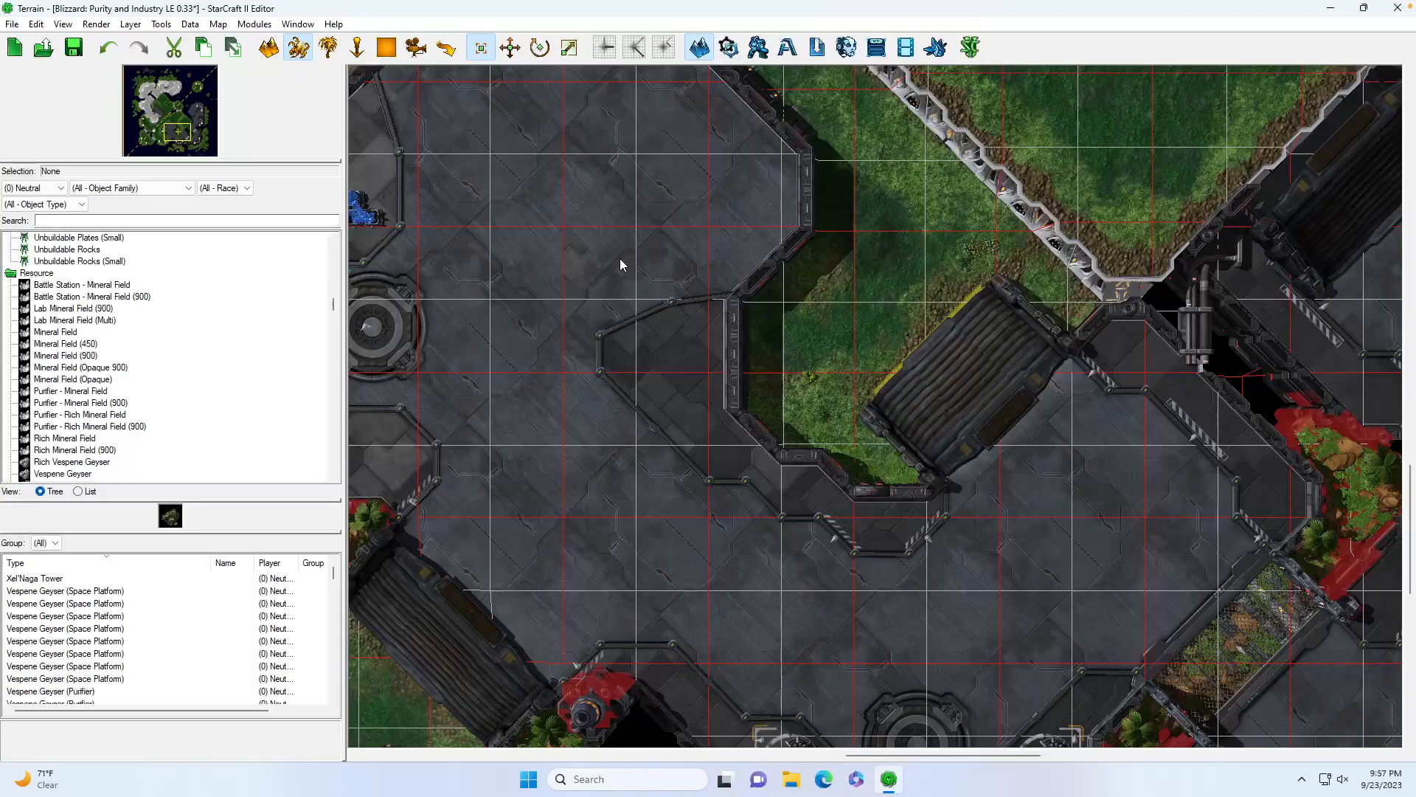
pyautogui.moveTo(185, 129)
pyautogui.mouseDown()
pyautogui.moveTo(163, 136)
pyautogui.moveTo(153, 116)
pyautogui.moveTo(189, 147)
pyautogui.moveTo(175, 116)
pyautogui.mouseUp()
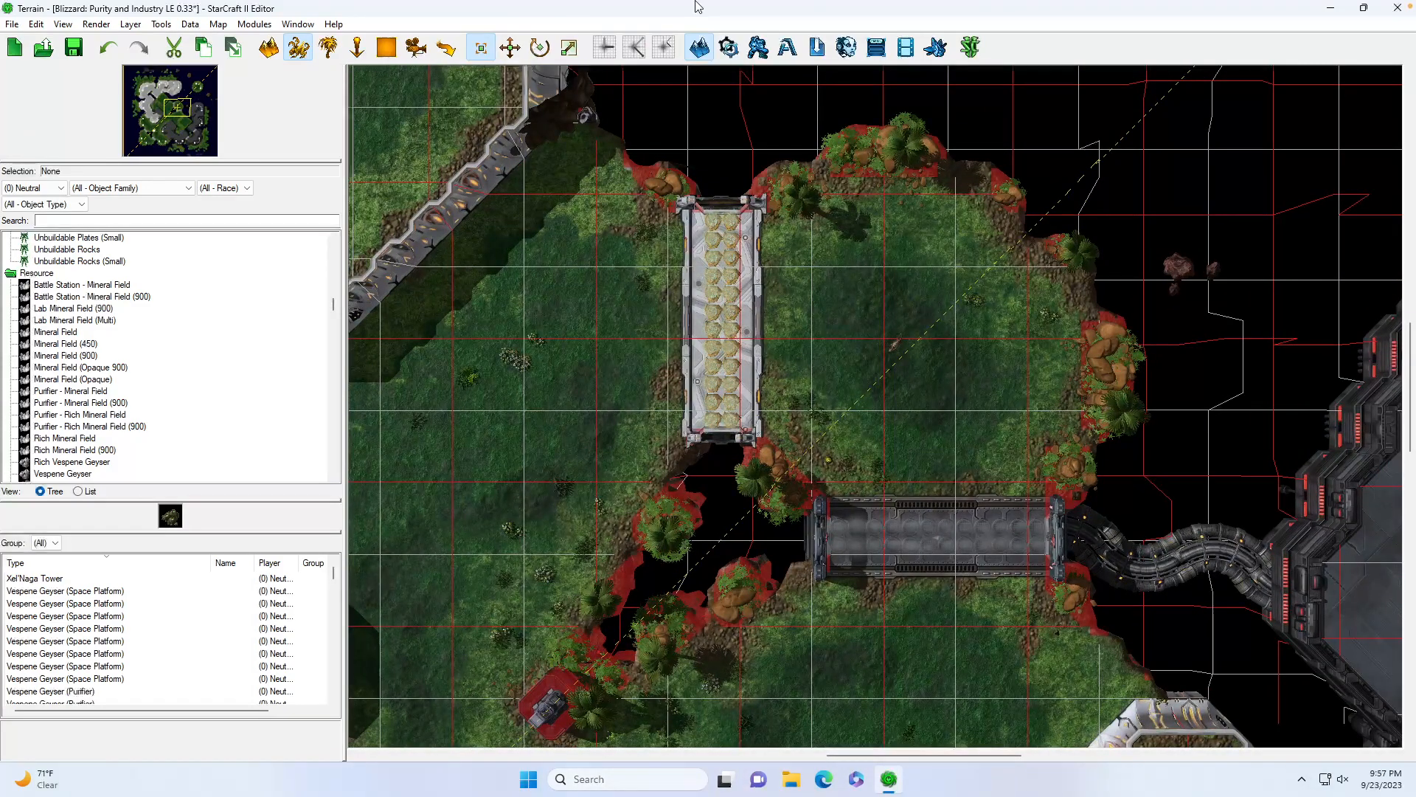
pyautogui.moveTo(809, 794)
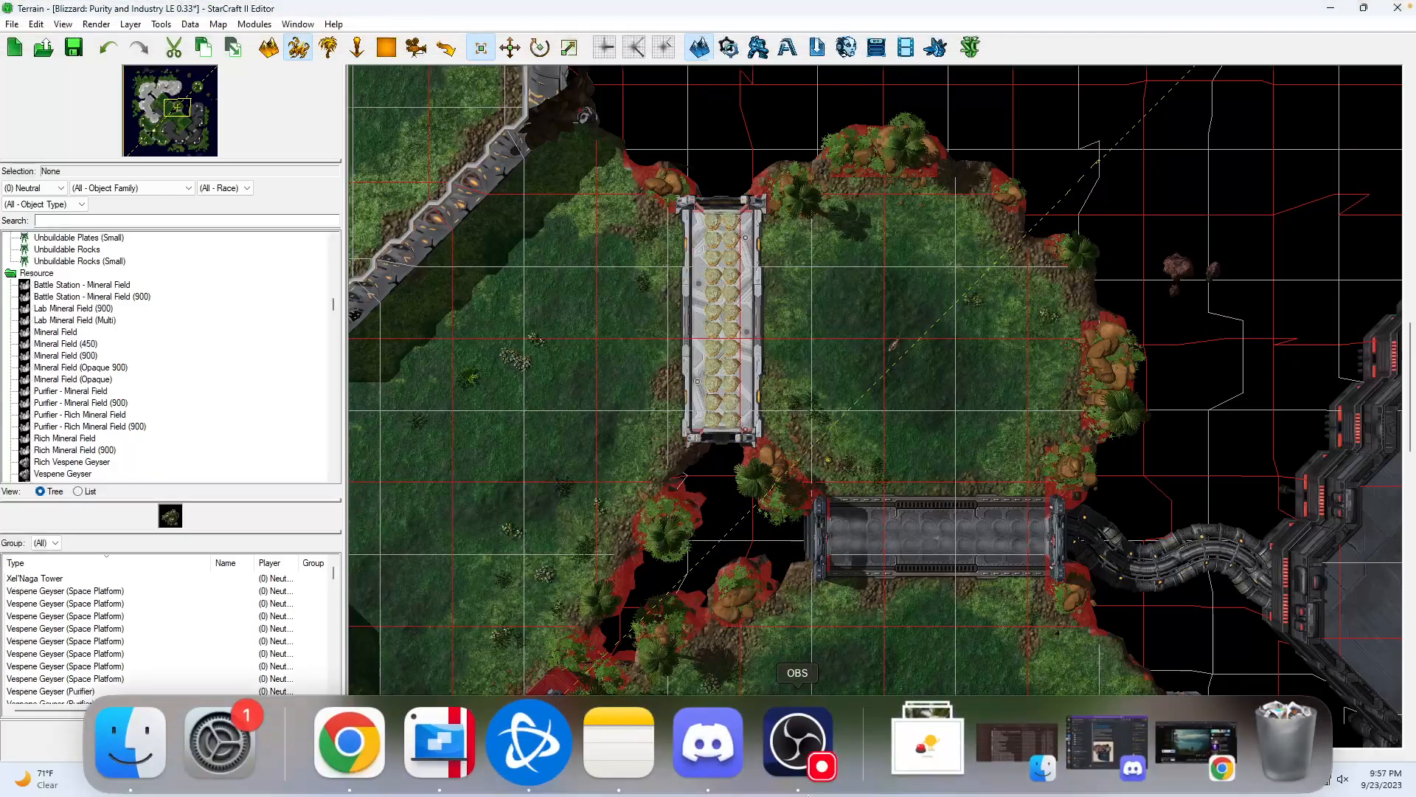
pyautogui.click(799, 741)
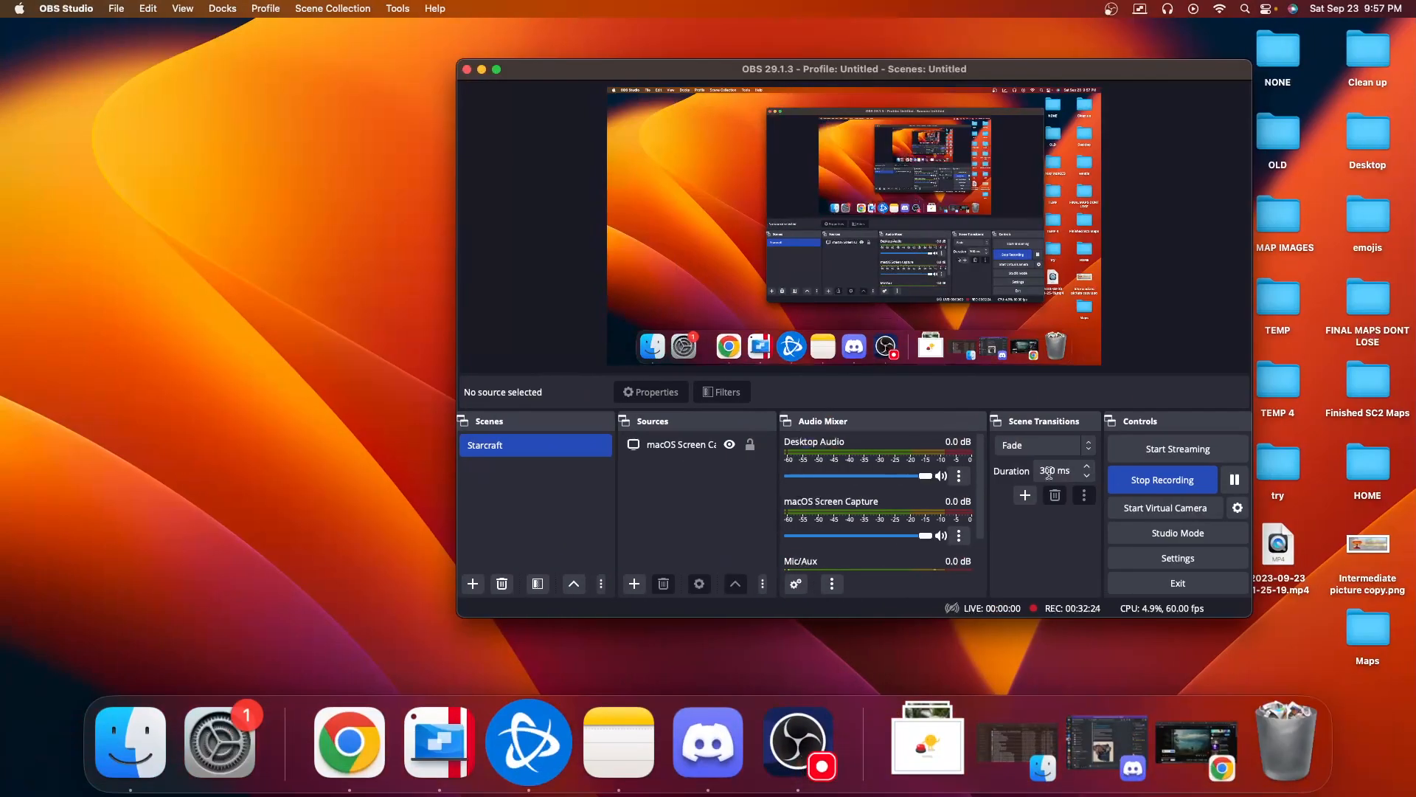